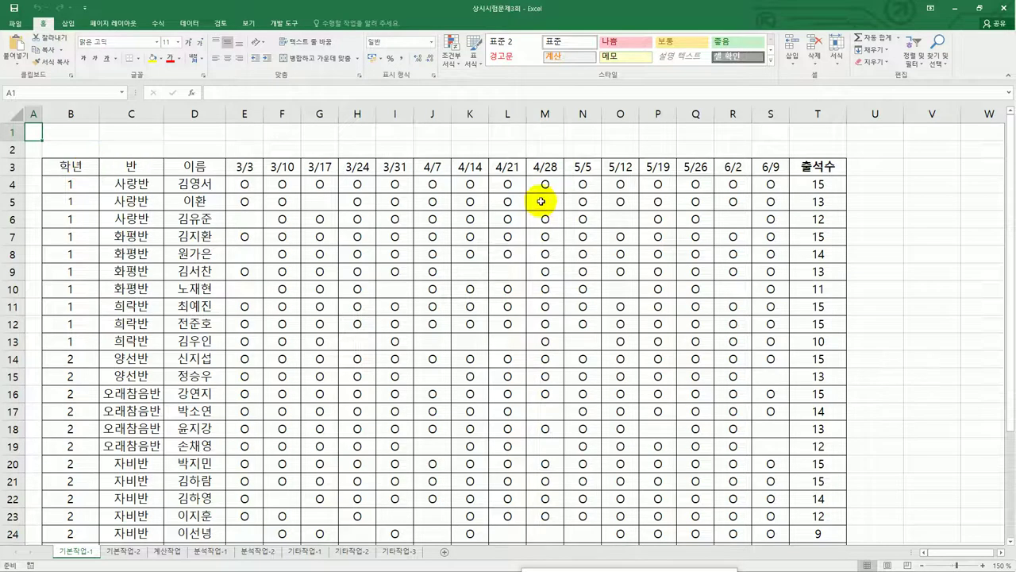
{"action": "left_click", "coordinate": [798, 173]}
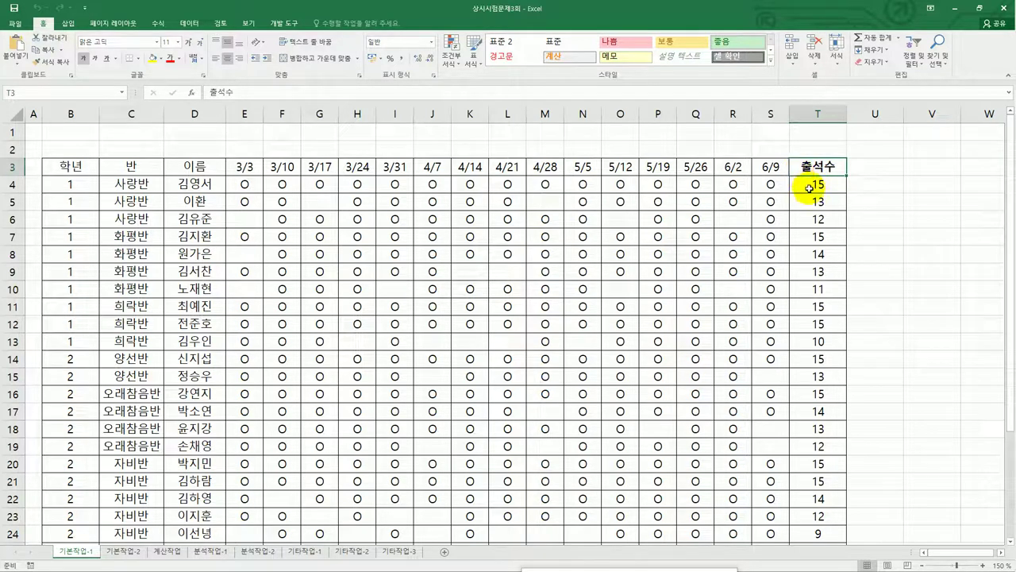
{"action": "left_click_drag", "start_coordinate": [808, 188], "coordinate": [830, 508]}
{"action": "scroll", "coordinate": [850, 431], "scroll_direction": "up", "scroll_amount": 3}
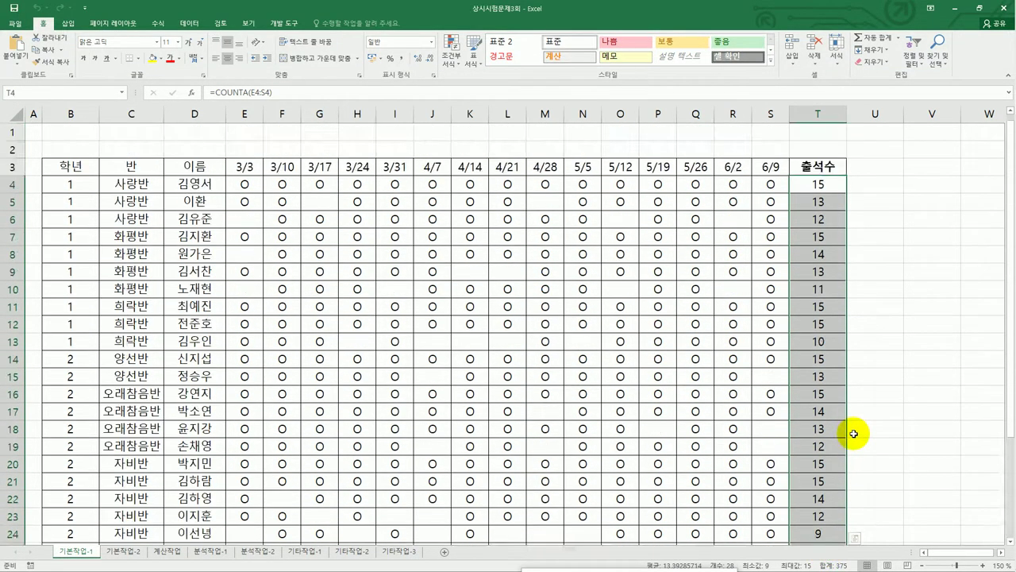
Enter the criteria heading 조건 in cell V3
{"action": "left_click", "coordinate": [908, 173]}
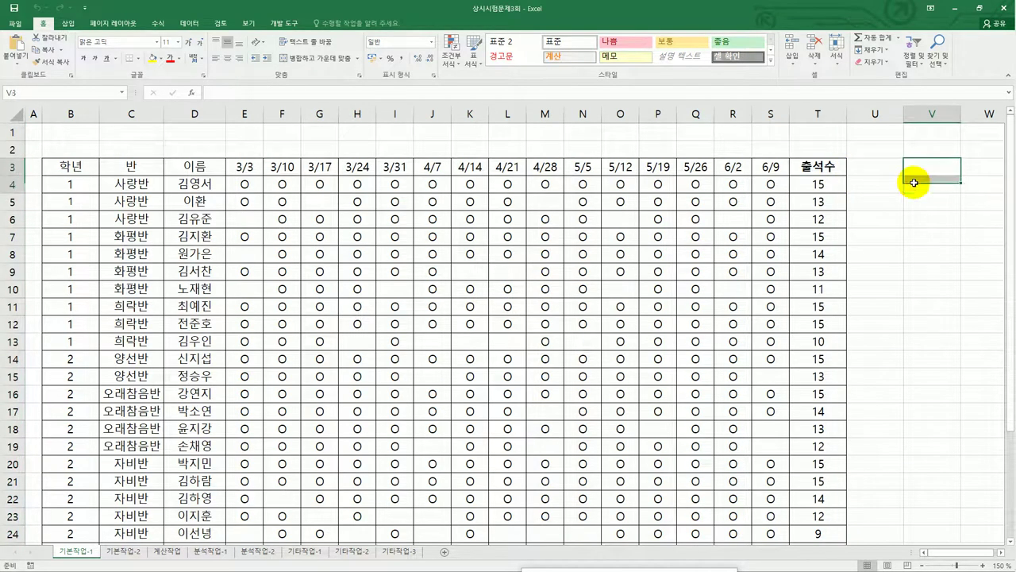
{"action": "left_click", "coordinate": [917, 169]}
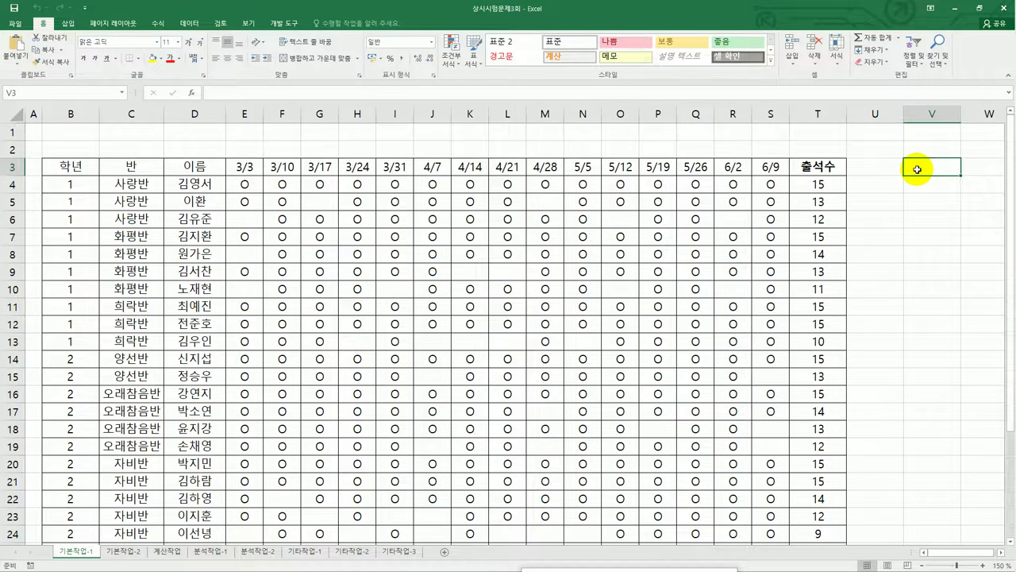
{"action": "type", "text": "조건"}
{"action": "key", "text": "Return"}
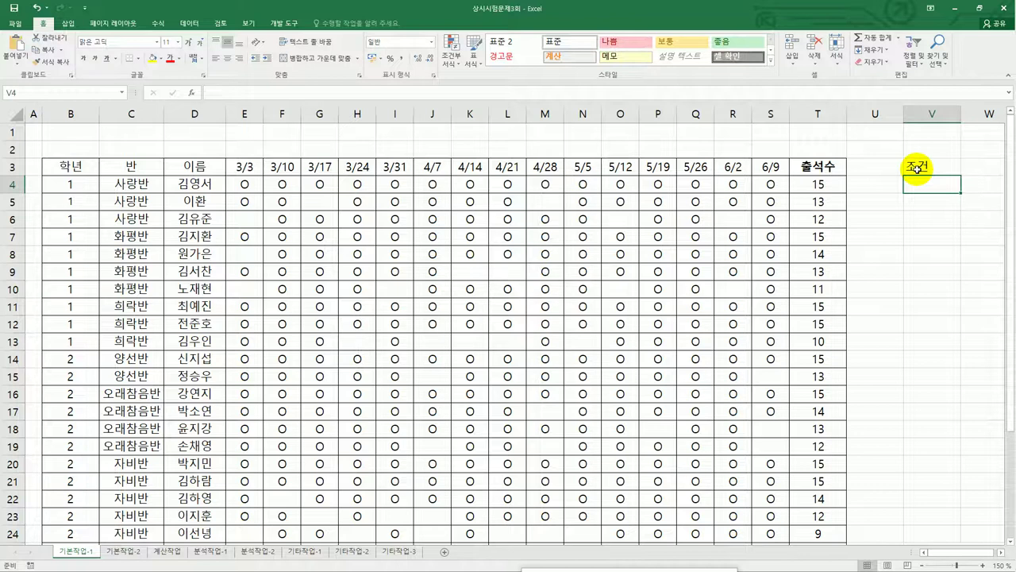
Begin an OR formula in V4 whose first condition tests T4 as less than a MEDIAN function
{"action": "type", "text": "="}
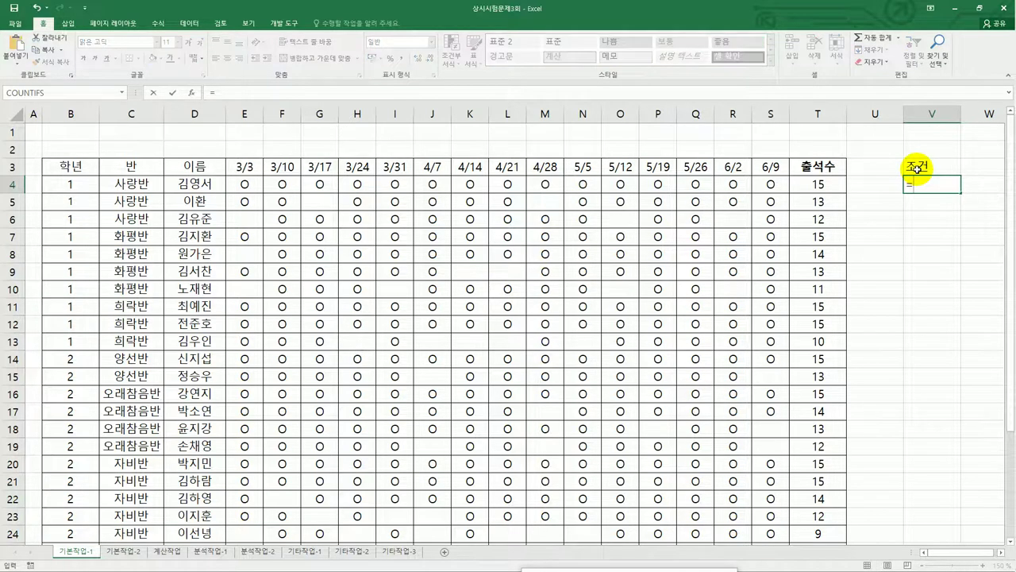
{"action": "type", "text": "영"}
{"action": "key", "text": "BackSpace"}
{"action": "key", "text": "BackSpace"}
{"action": "key", "text": "BackSpace"}
{"action": "type", "text": "or("}
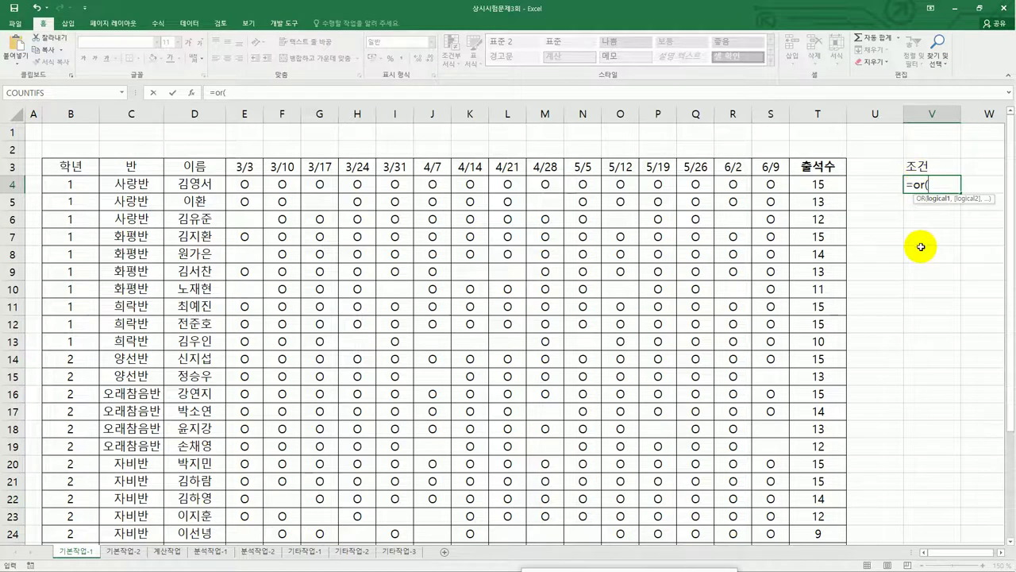
{"action": "left_click", "coordinate": [822, 185]}
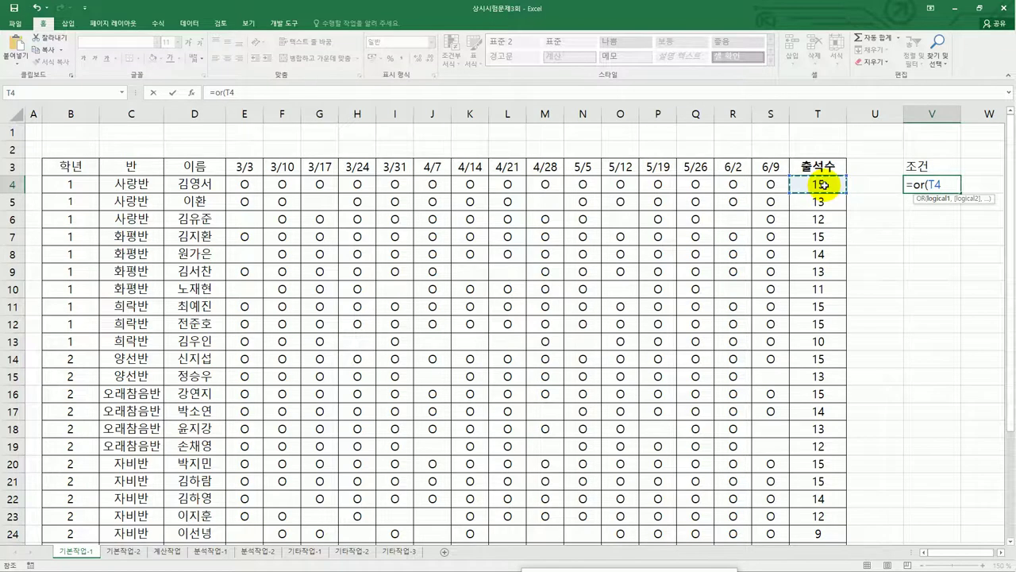
{"action": "type", "text": "<me"}
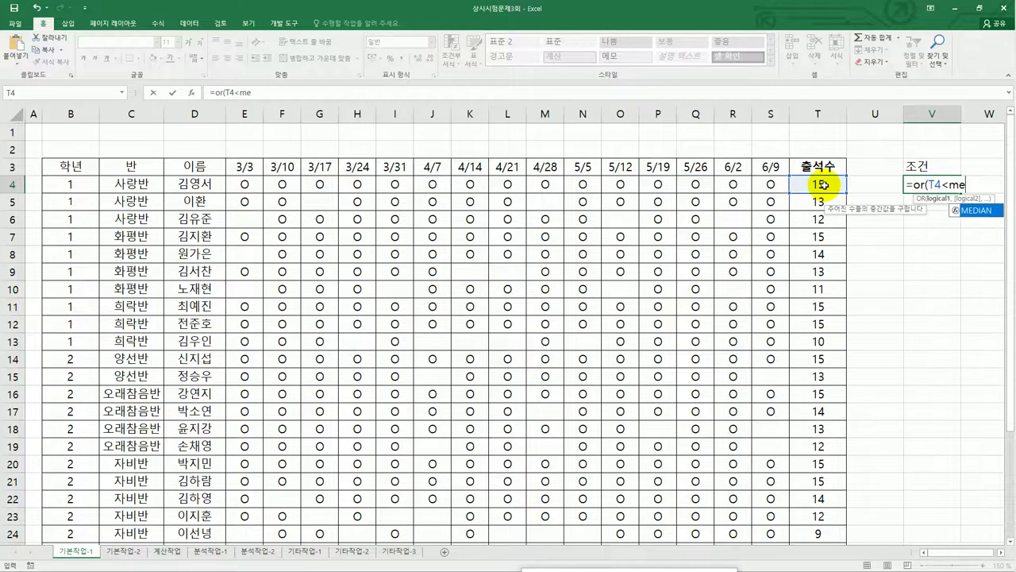
{"action": "key", "text": "Tab"}
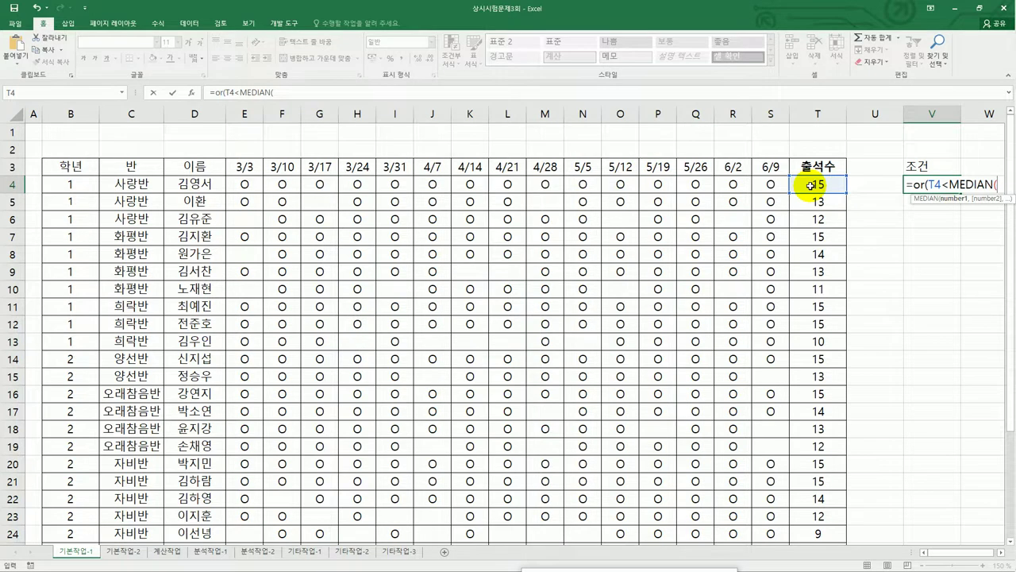
Give MEDIAN the absolute range $T$4:$T$31 and close it, ready for the second OR condition
{"action": "left_click_drag", "start_coordinate": [809, 189], "coordinate": [818, 514]}
{"action": "scroll", "coordinate": [816, 498], "scroll_direction": "up", "scroll_amount": 3}
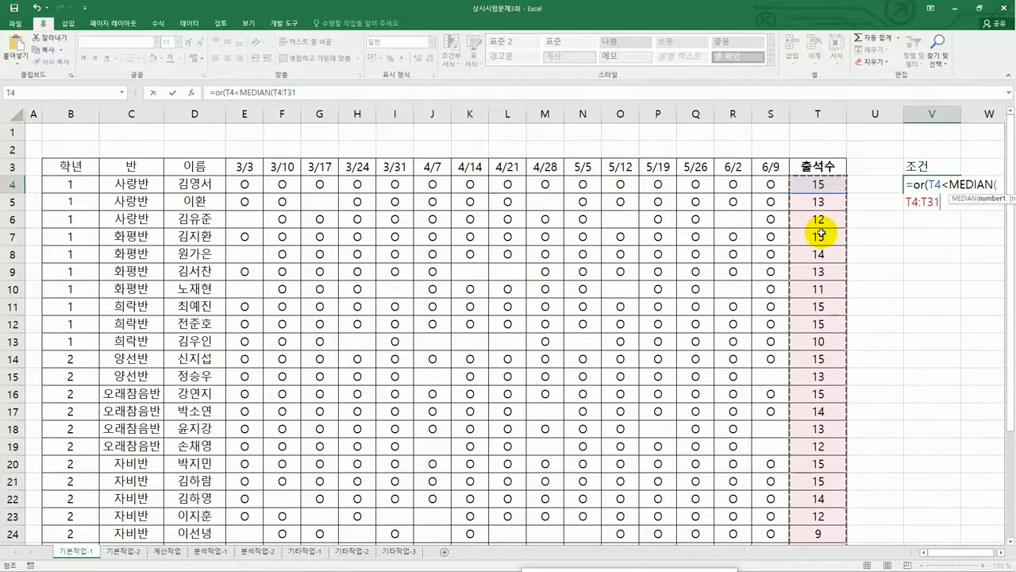
{"action": "key", "text": "F4"}
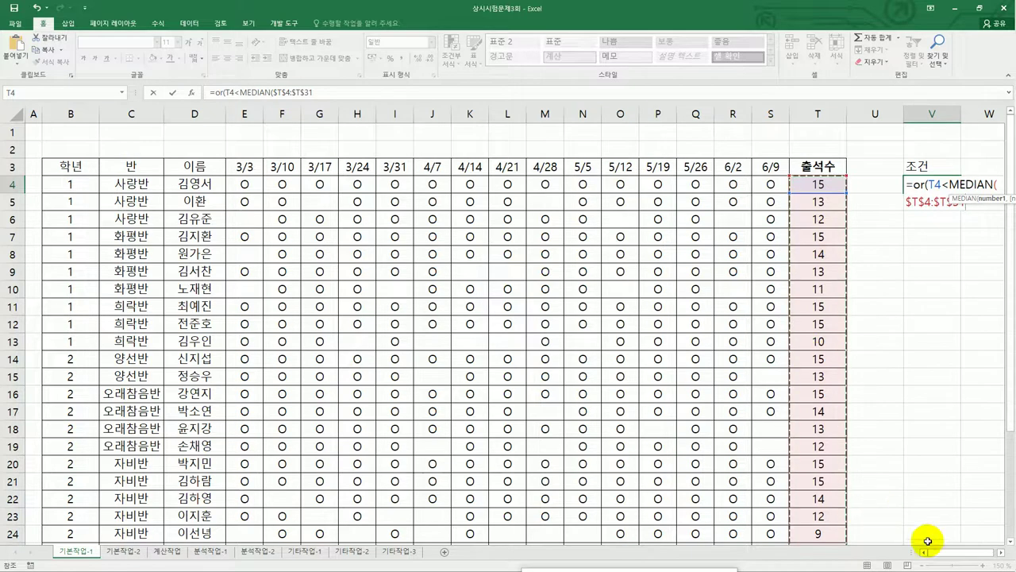
{"action": "left_click_drag", "start_coordinate": [935, 551], "coordinate": [972, 556]}
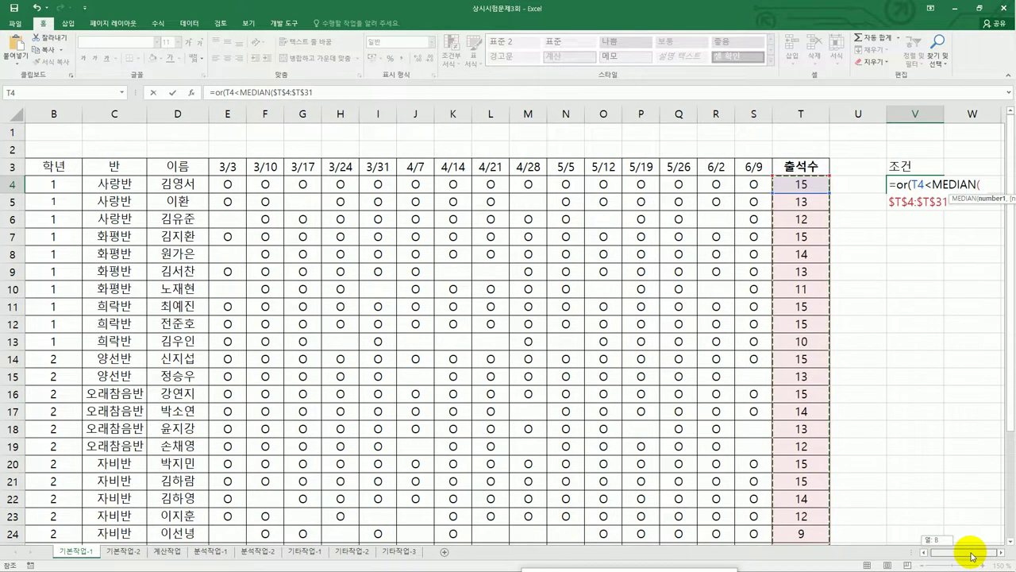
{"action": "left_click", "coordinate": [1001, 552]}
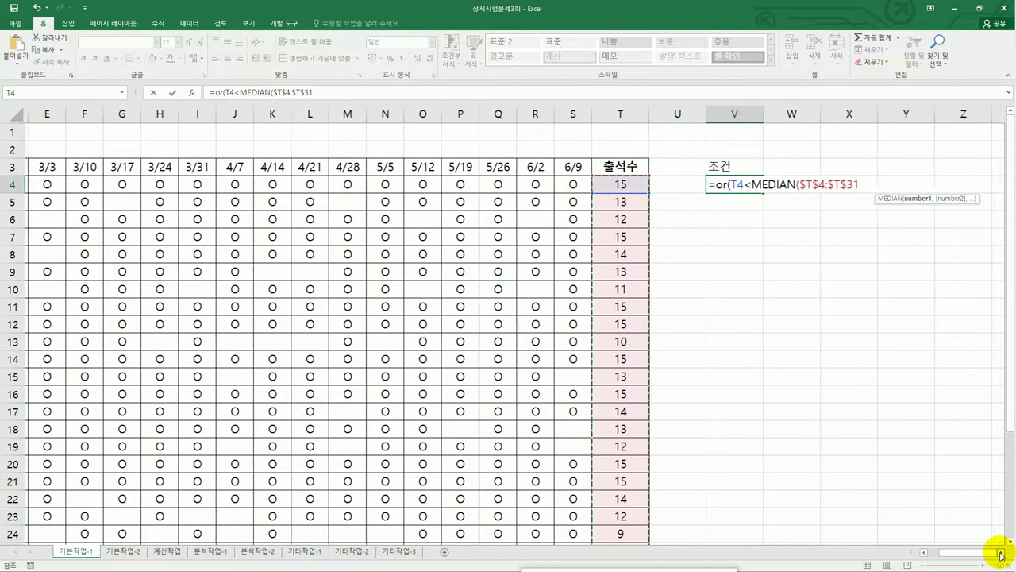
{"action": "left_click_drag", "start_coordinate": [1001, 555], "coordinate": [1002, 555]}
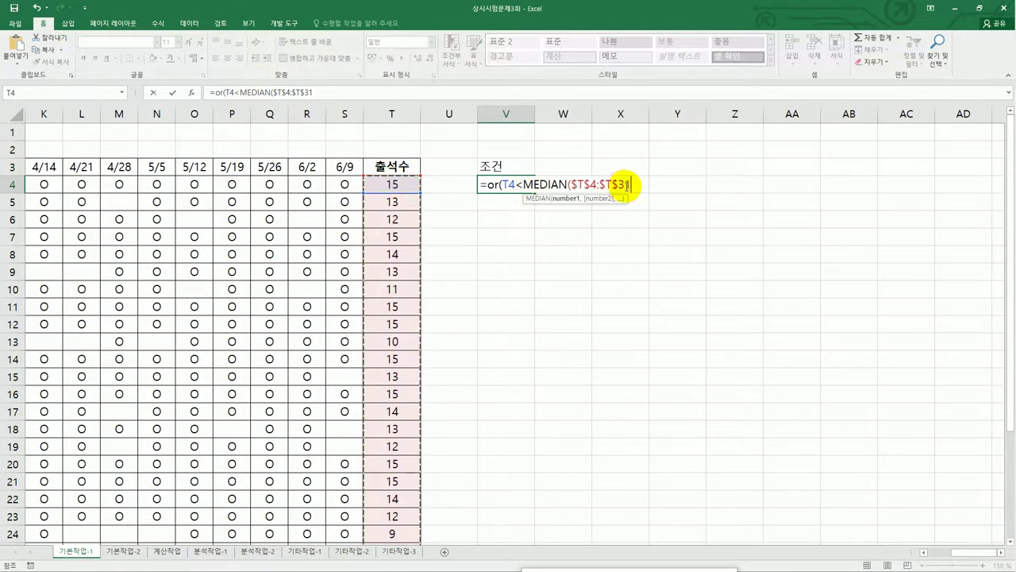
{"action": "left_click", "coordinate": [632, 186]}
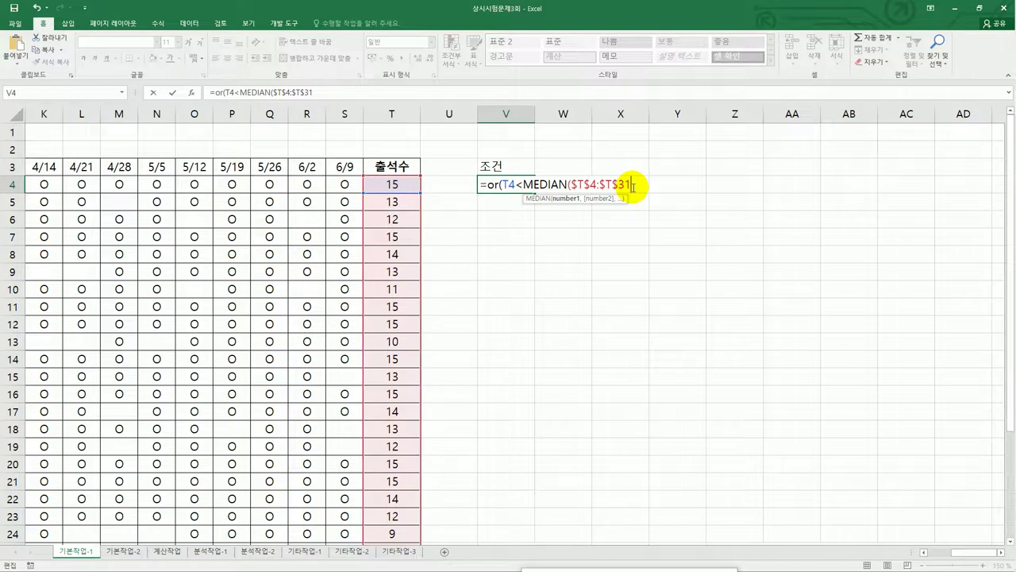
{"action": "type", "text": "),"}
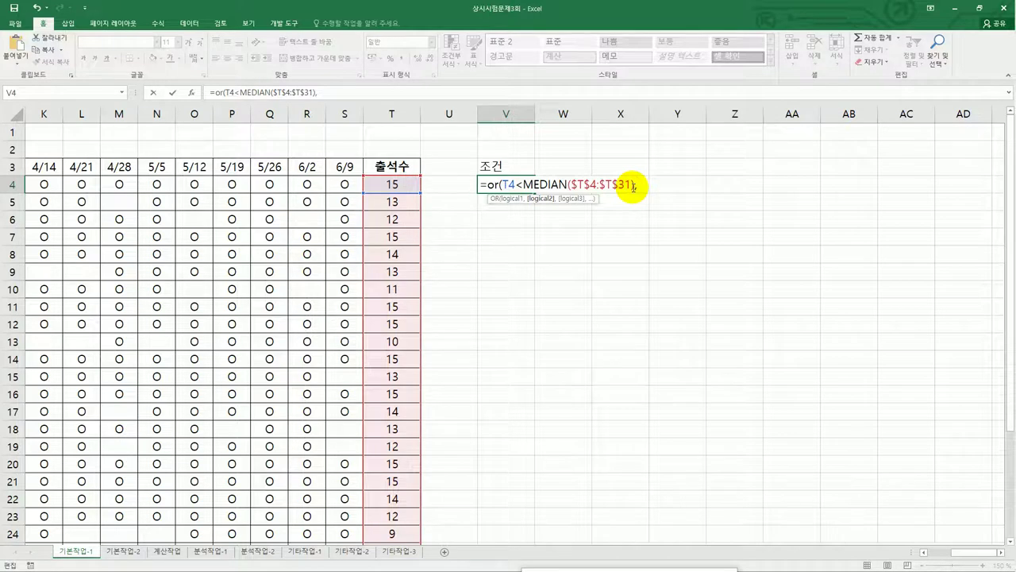
Add ISBLANK(S4) as the second OR condition and complete the formula in V4
{"action": "type", "text": "is"}
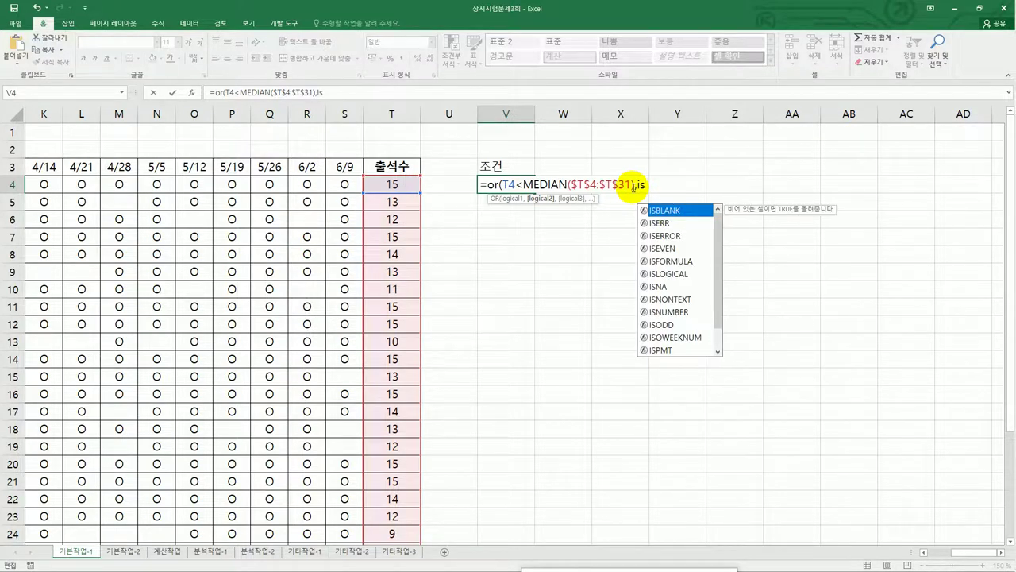
{"action": "key", "text": "Tab"}
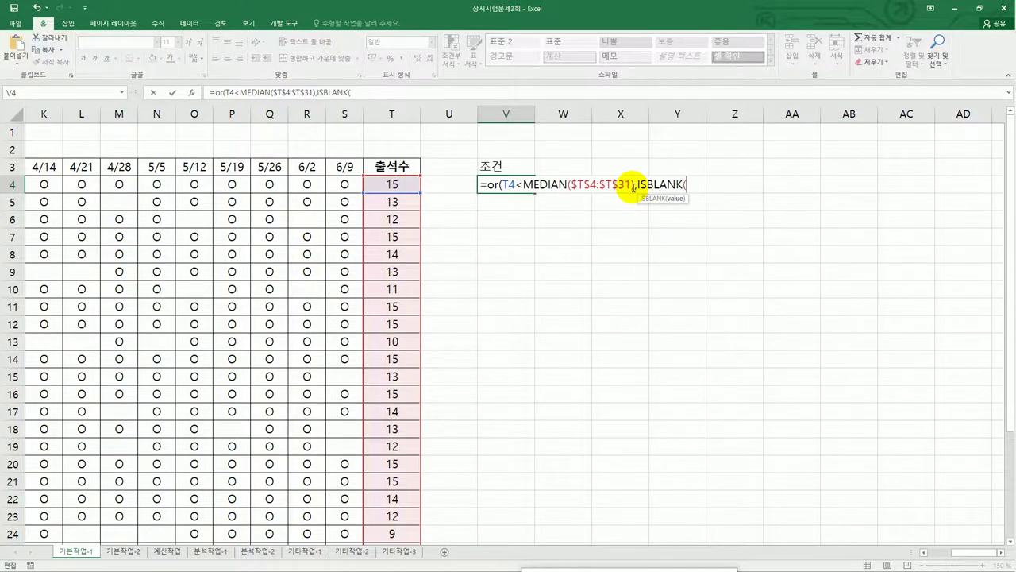
{"action": "left_click", "coordinate": [347, 183]}
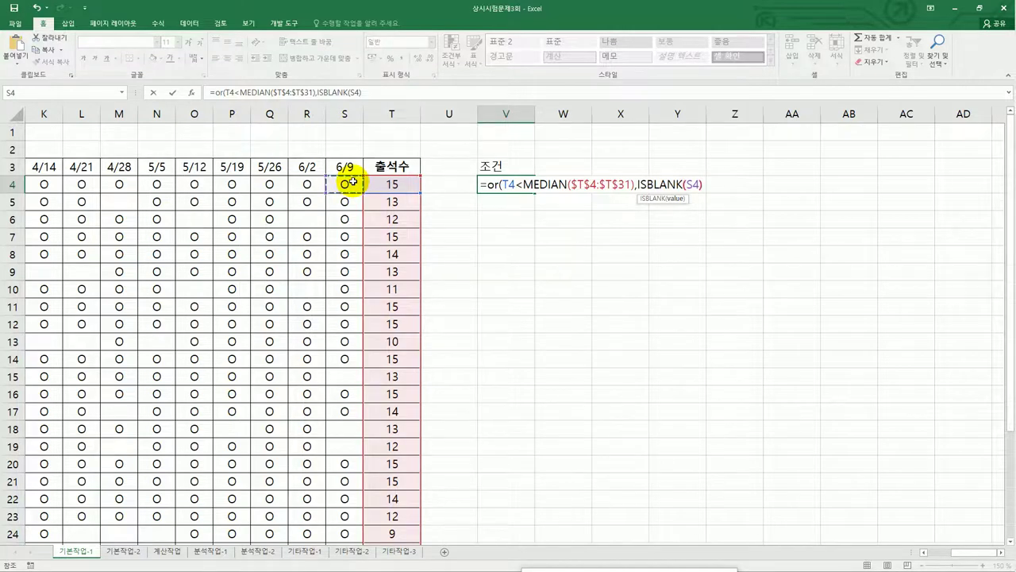
{"action": "type", "text": "))"}
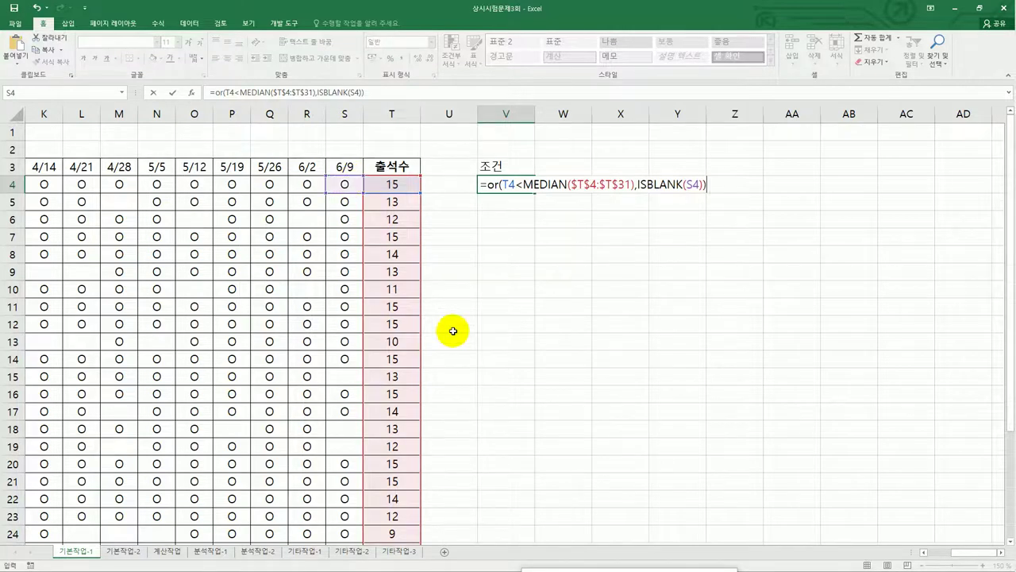
{"action": "key", "text": "Return"}
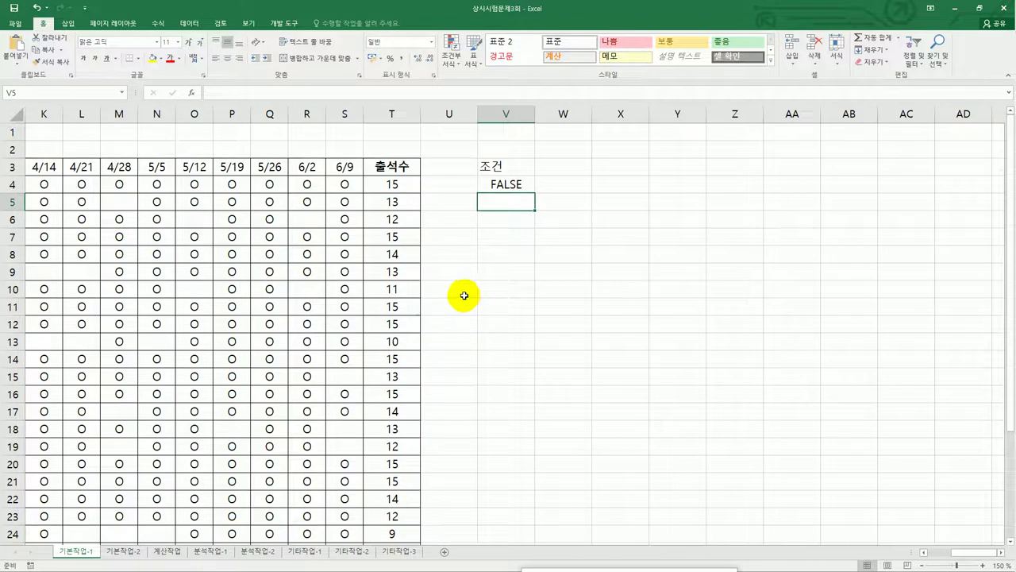
{"action": "left_click", "coordinate": [502, 182]}
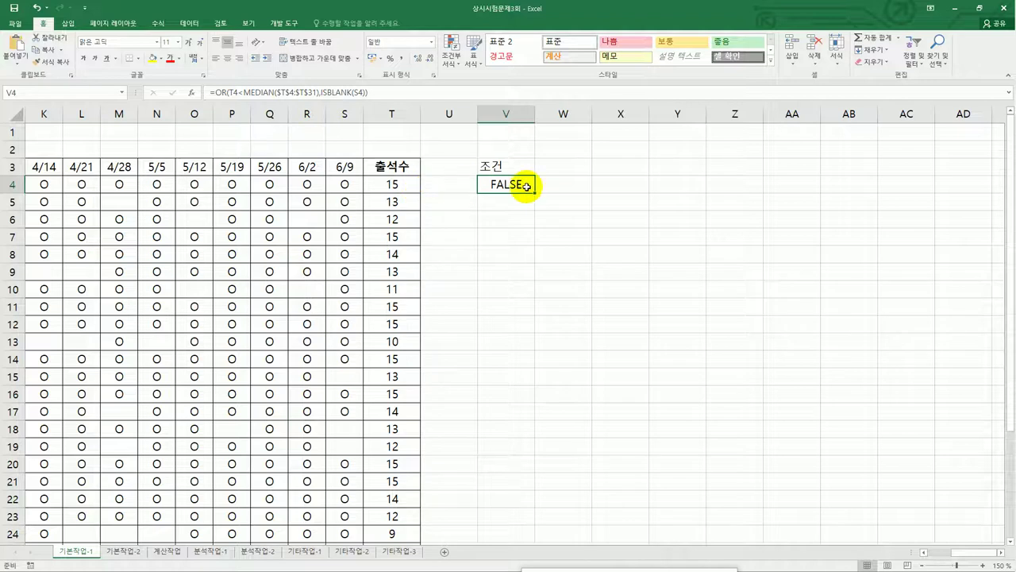
{"action": "left_click_drag", "start_coordinate": [343, 191], "coordinate": [399, 182]}
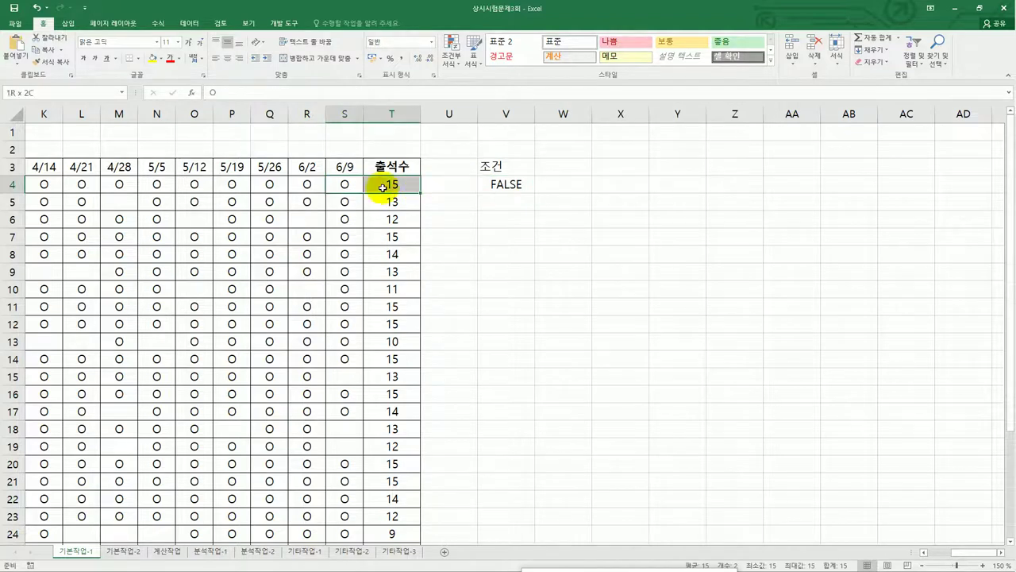
{"action": "left_click", "coordinate": [499, 184]}
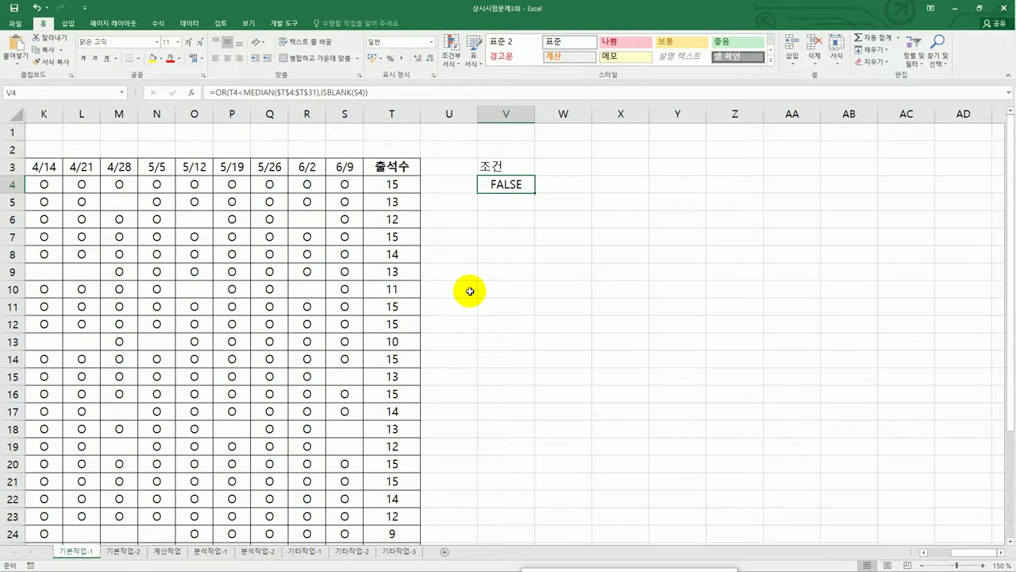
Copy the header cells 학년, 반, 이름, 6/9 and 출석수 from row 3 of the attendance table
{"action": "key", "text": "Home"}
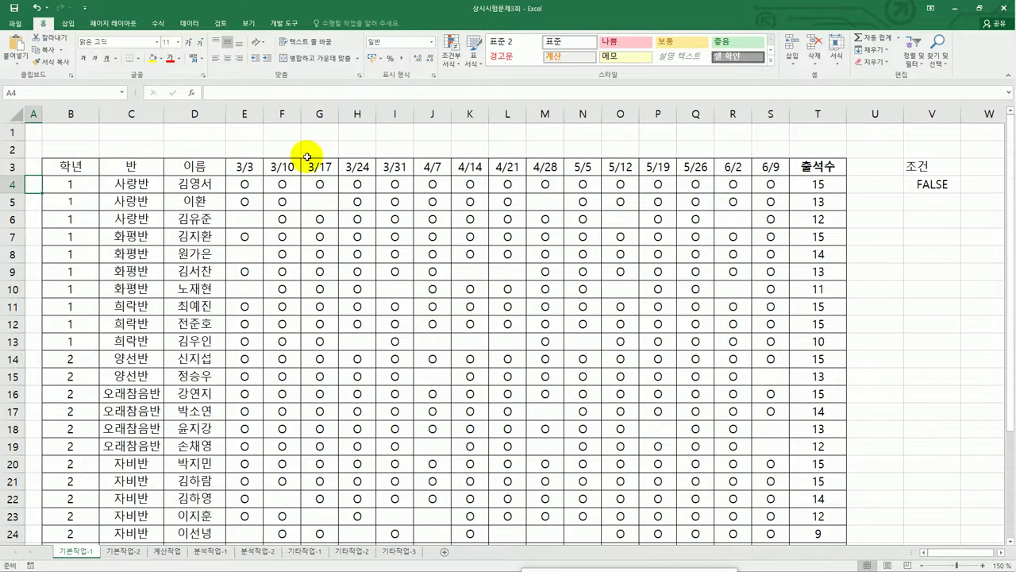
{"action": "left_click_drag", "start_coordinate": [62, 161], "coordinate": [192, 170]}
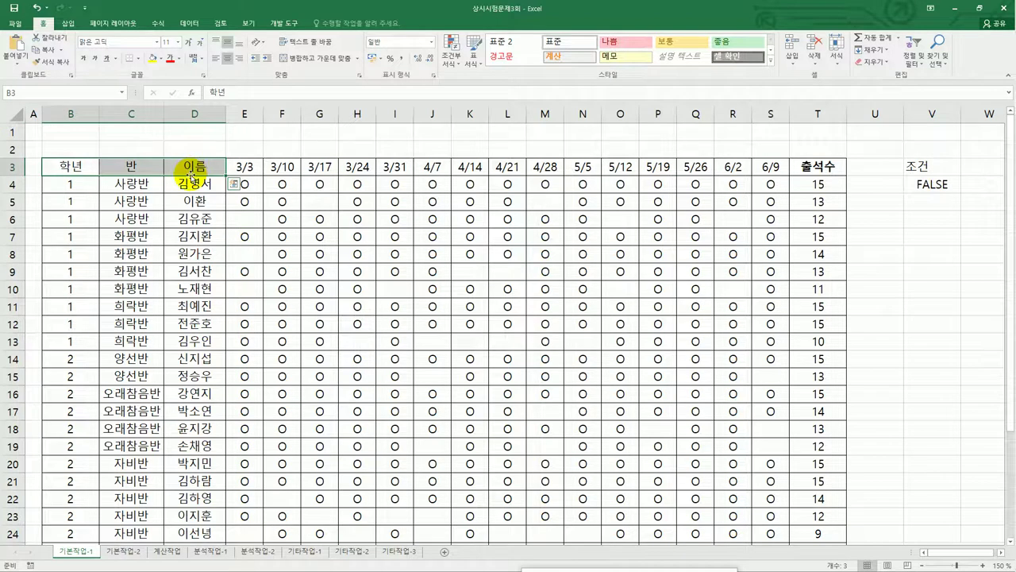
{"action": "left_click_drag", "start_coordinate": [85, 167], "coordinate": [191, 164]}
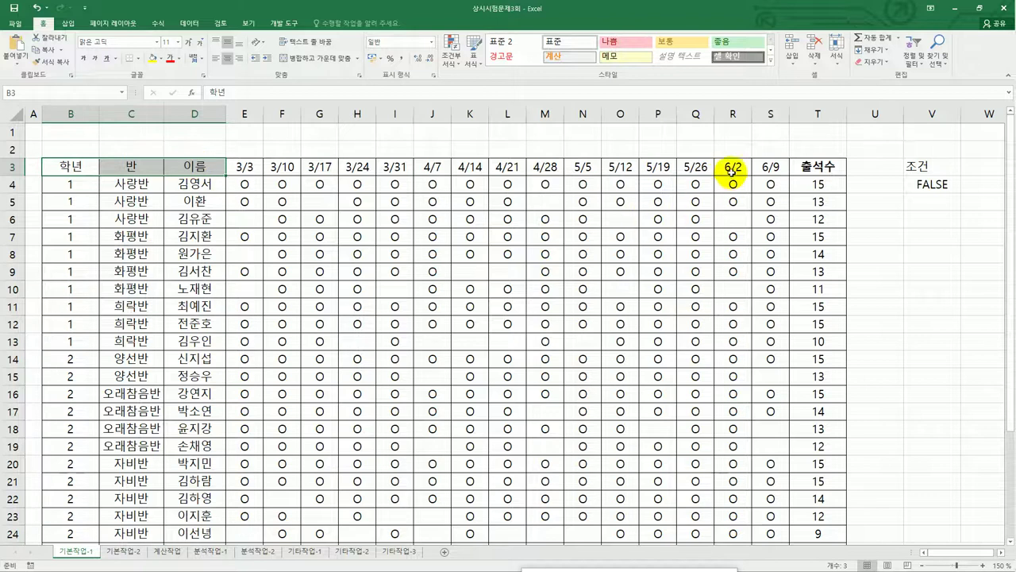
{"action": "left_click", "coordinate": [770, 166], "text": "ctrl"}
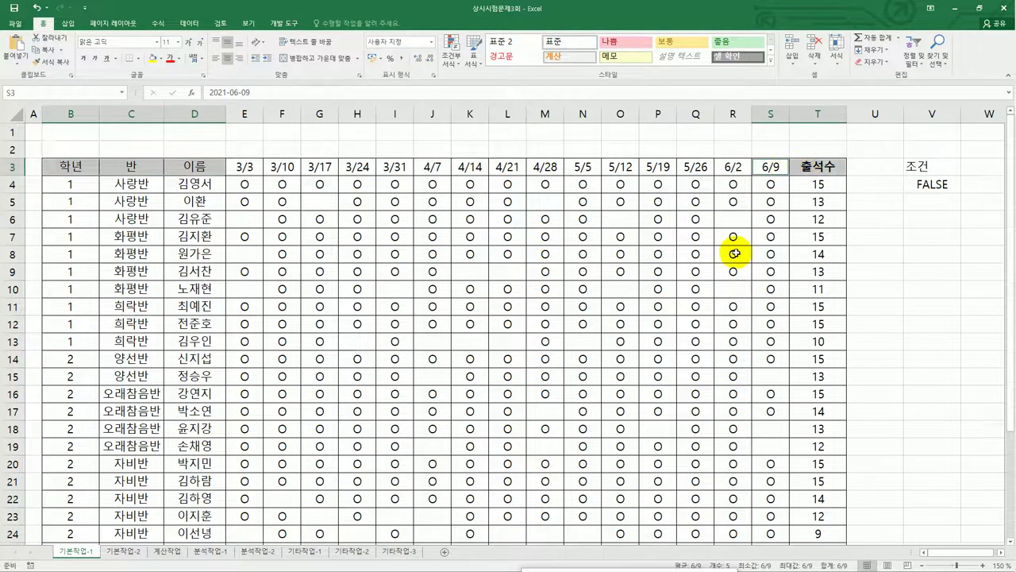
{"action": "key", "text": "ctrl+c"}
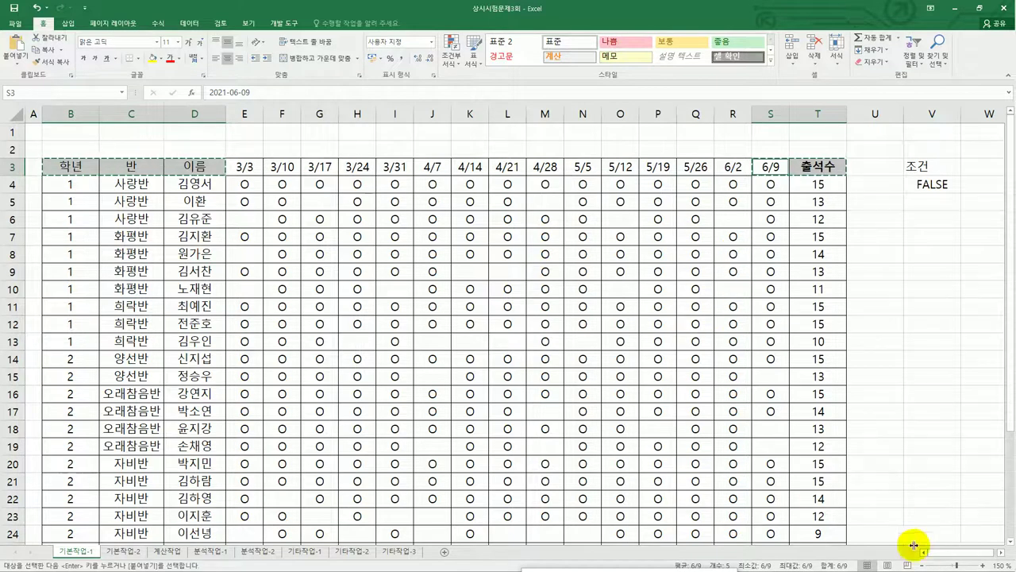
Paste the copied headers starting at cell X3 as the output headings
{"action": "left_click_drag", "start_coordinate": [933, 552], "coordinate": [967, 555]}
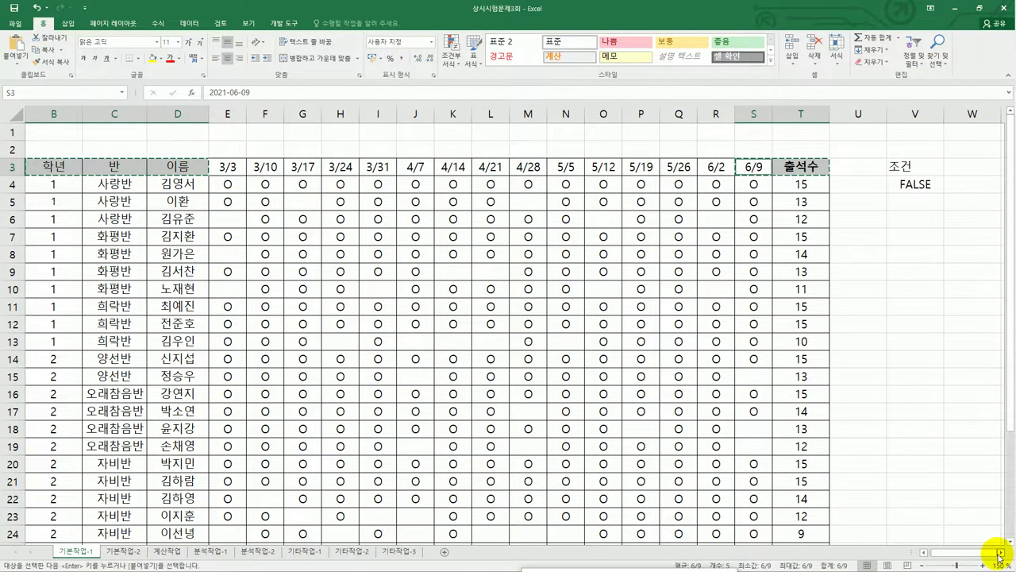
{"action": "left_click", "coordinate": [1001, 552]}
{"action": "left_click", "coordinate": [1000, 553]}
{"action": "left_click", "coordinate": [1001, 553]}
{"action": "left_click", "coordinate": [1000, 552]}
{"action": "left_click", "coordinate": [1000, 553]}
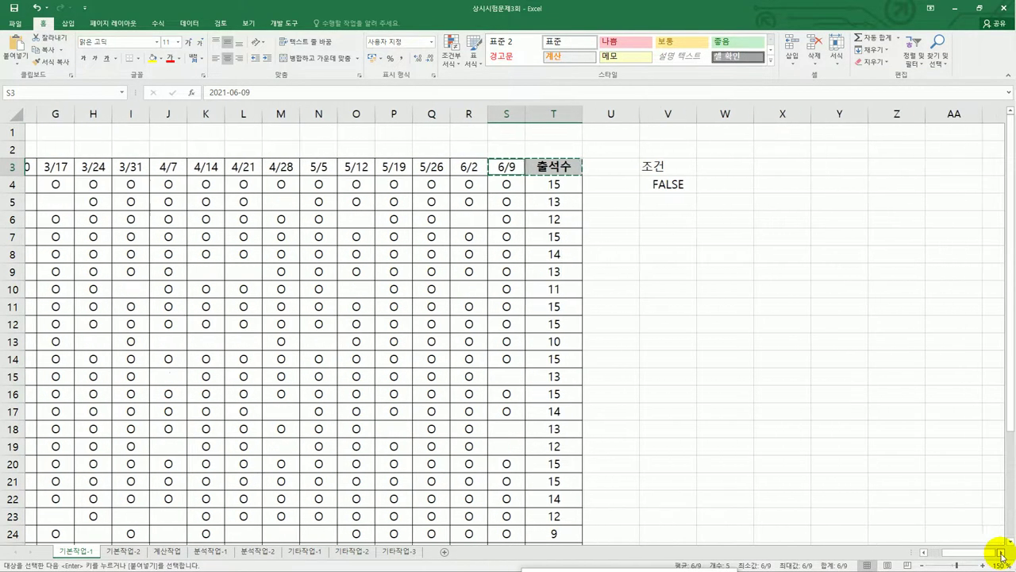
{"action": "left_click", "coordinate": [1000, 552]}
{"action": "left_click", "coordinate": [1001, 553]}
{"action": "left_click", "coordinate": [1000, 552]}
{"action": "left_click", "coordinate": [652, 170]}
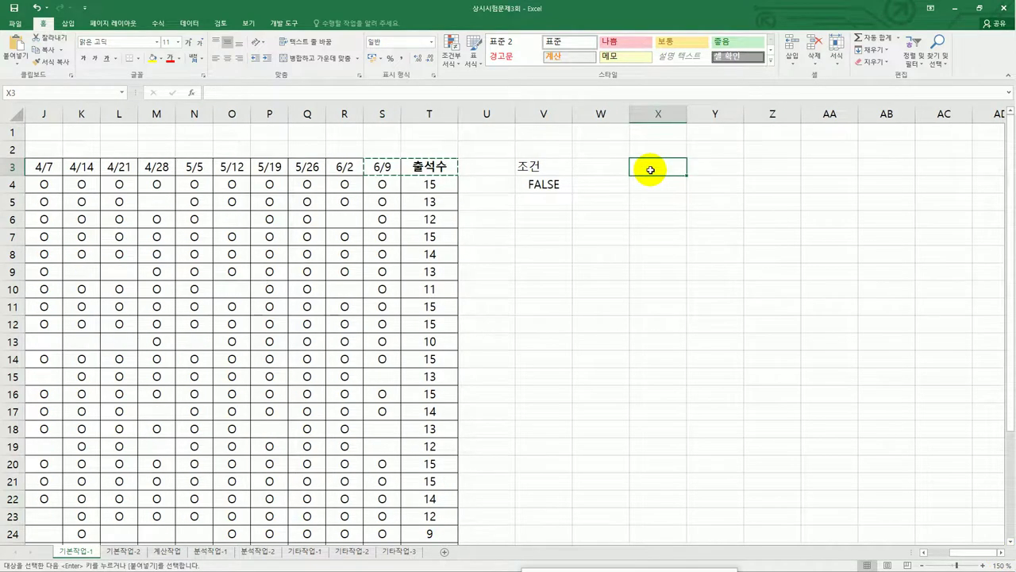
{"action": "key", "text": "ctrl+v"}
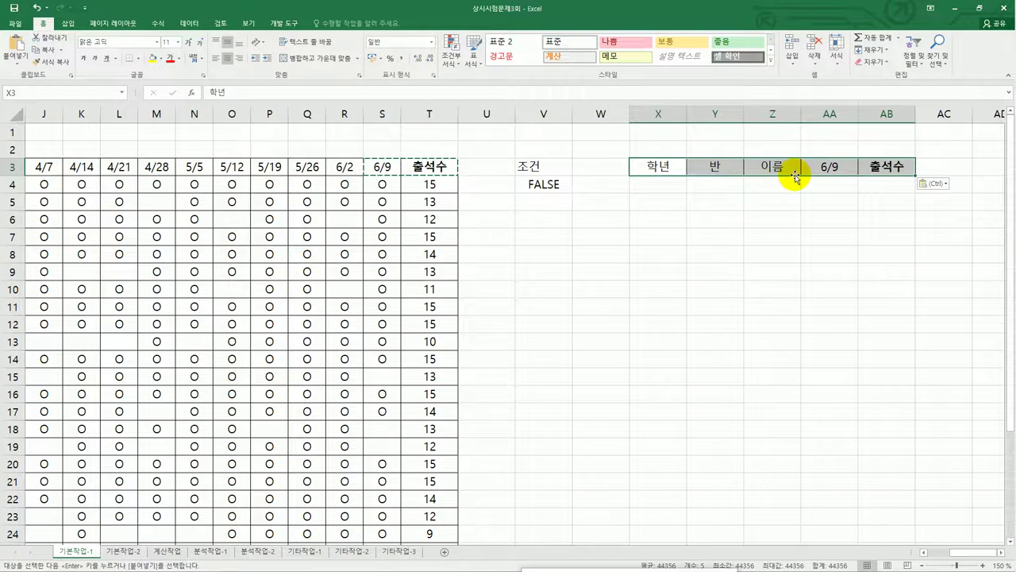
Start an advanced filter on the attendance table $B$3:$T$31 and set its criteria range to V3:V4
{"action": "left_click", "coordinate": [302, 202]}
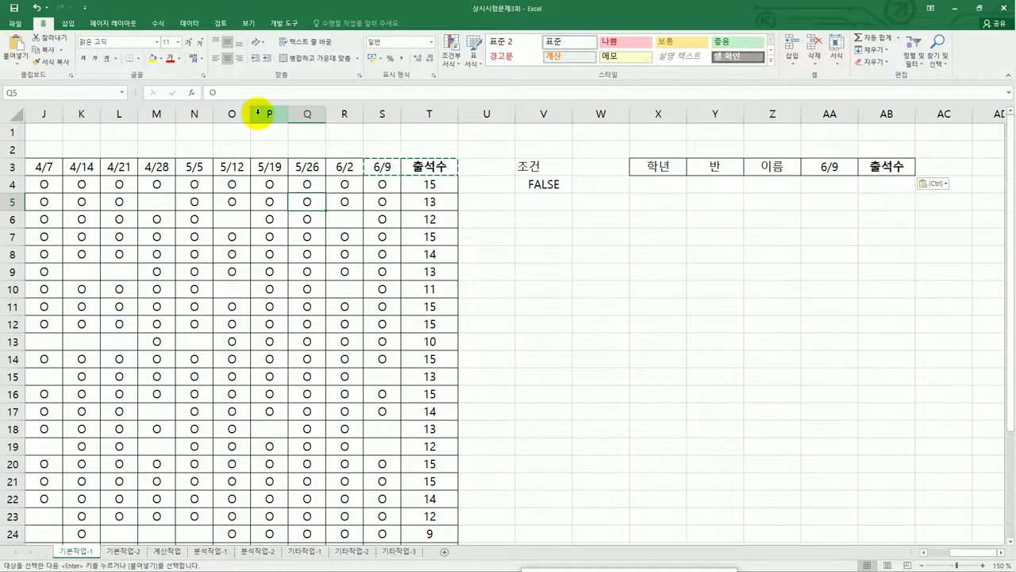
{"action": "left_click", "coordinate": [189, 25]}
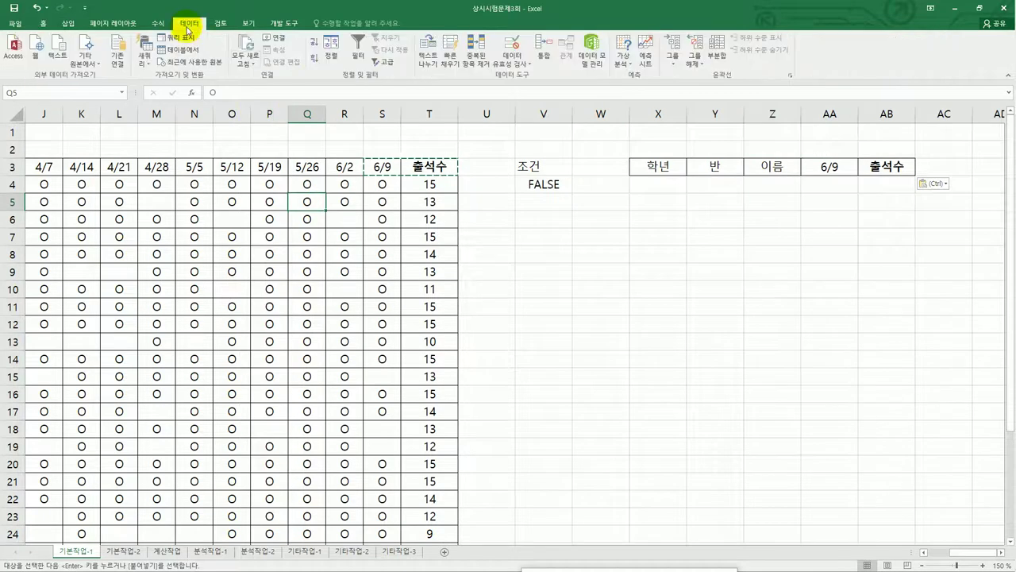
{"action": "left_click", "coordinate": [388, 63]}
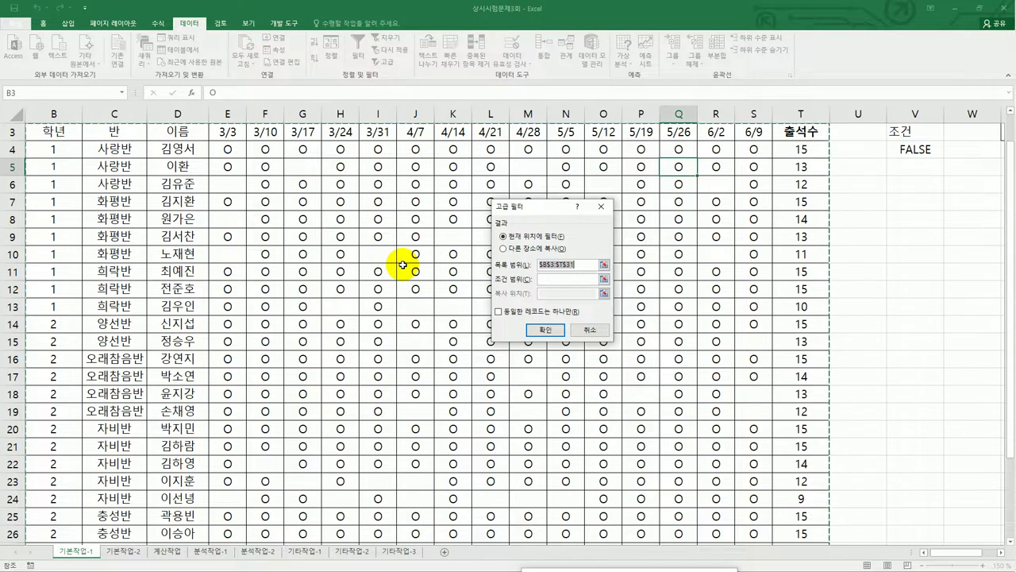
{"action": "left_click", "coordinate": [562, 282]}
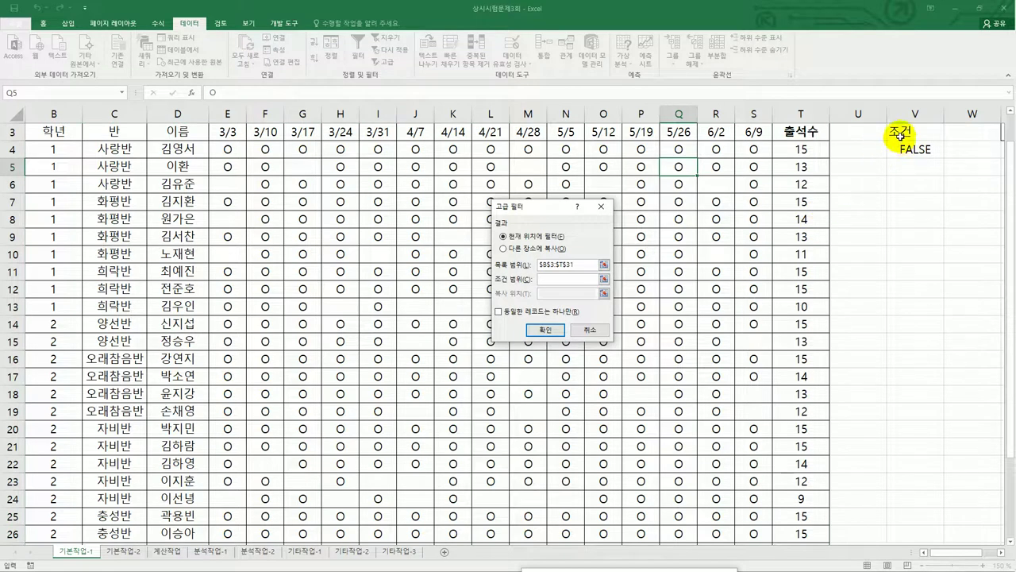
{"action": "left_click_drag", "start_coordinate": [901, 131], "coordinate": [900, 148]}
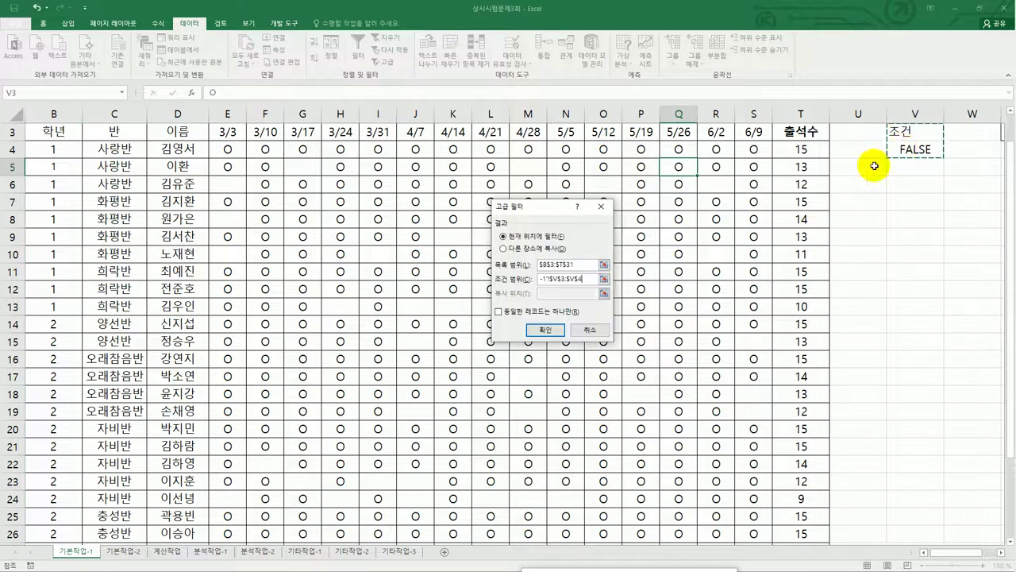
Have the advanced filter copy its results to another location, using headings X3:AB3 as the destination, and run it
{"action": "left_click", "coordinate": [526, 251]}
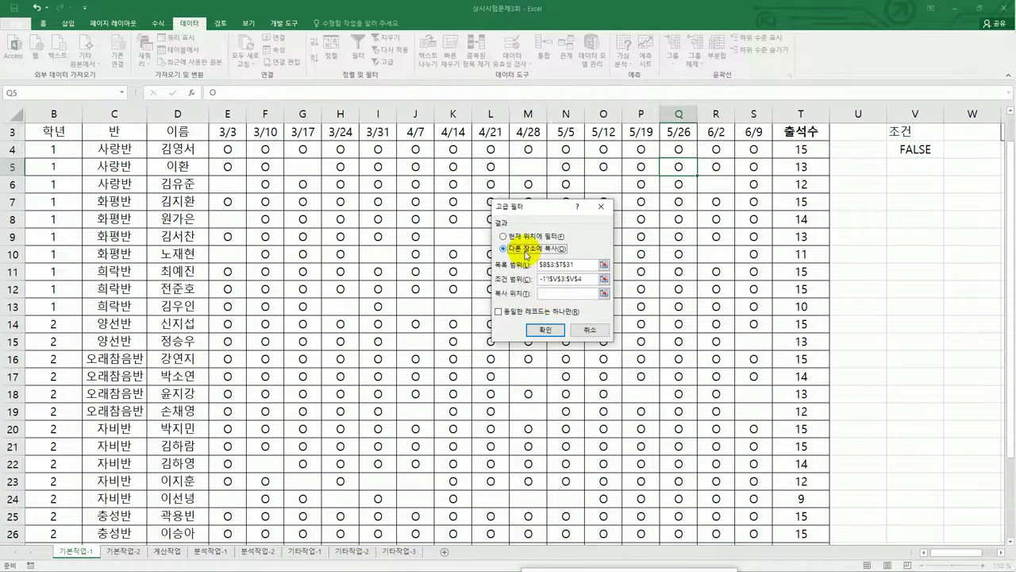
{"action": "left_click", "coordinate": [552, 294]}
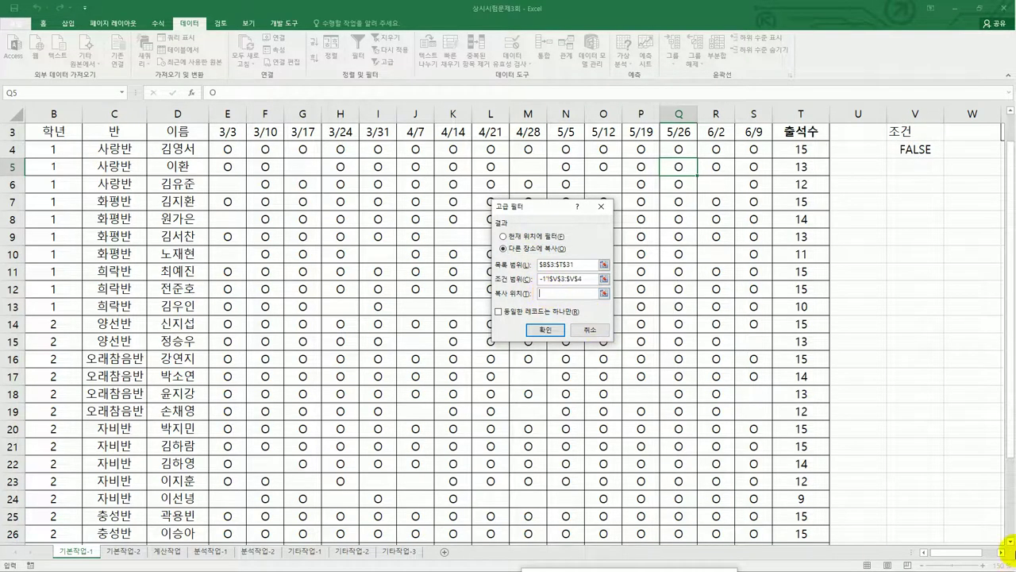
{"action": "left_click", "coordinate": [944, 553]}
{"action": "left_click_drag", "start_coordinate": [944, 553], "coordinate": [961, 554]}
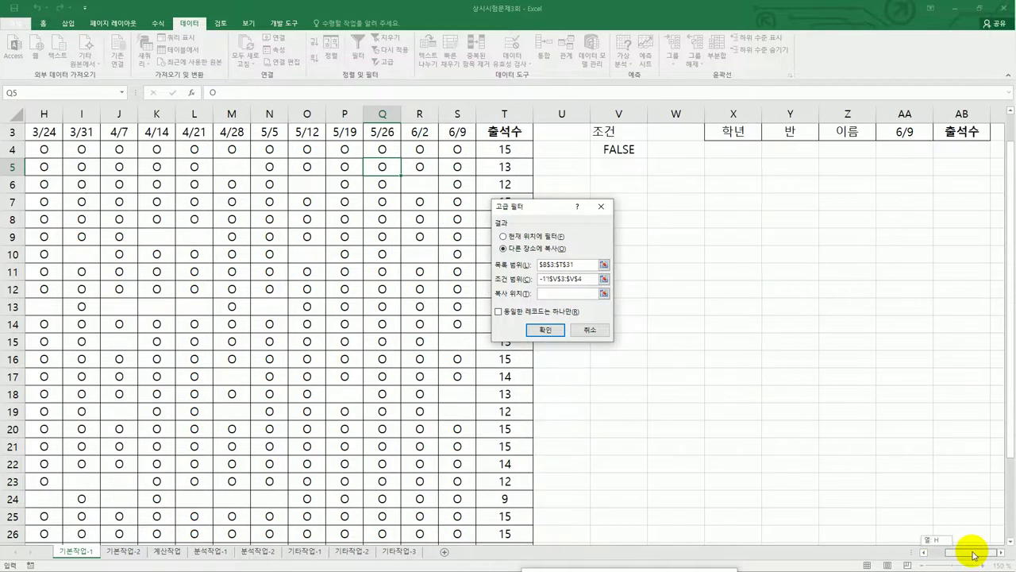
{"action": "scroll", "coordinate": [867, 426], "scroll_direction": "up", "scroll_amount": 1}
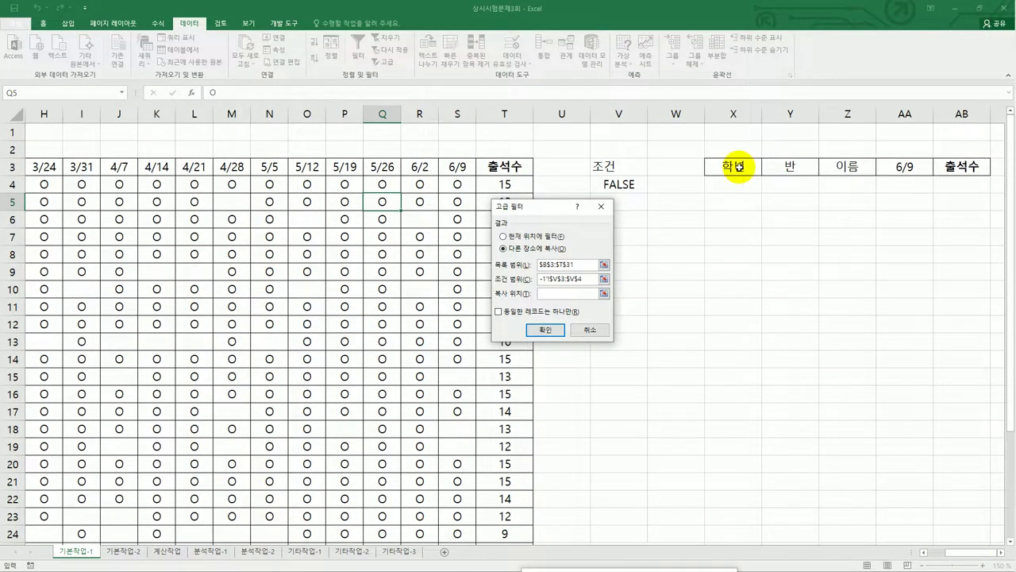
{"action": "left_click_drag", "start_coordinate": [735, 166], "coordinate": [942, 167]}
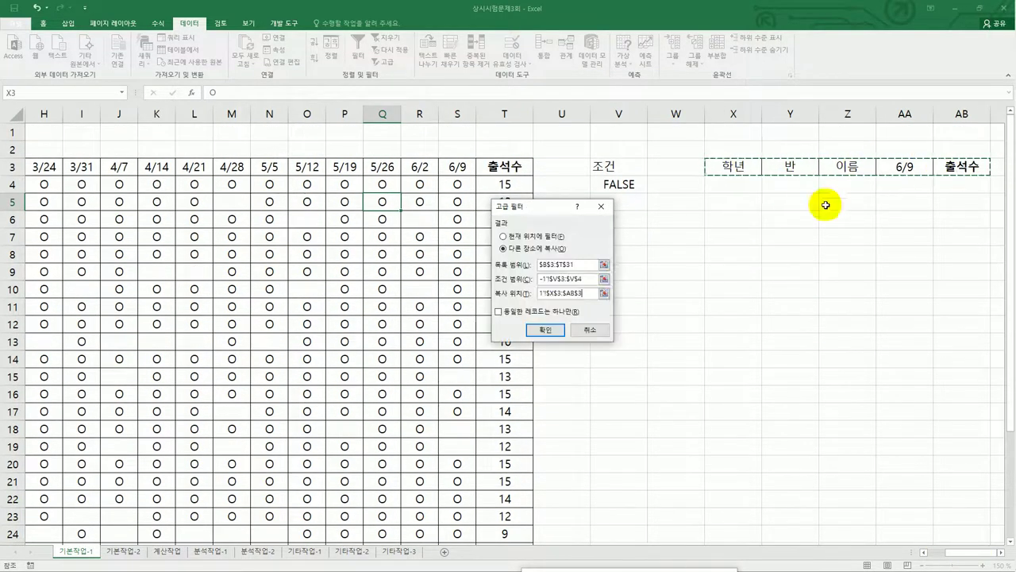
{"action": "left_click", "coordinate": [547, 331]}
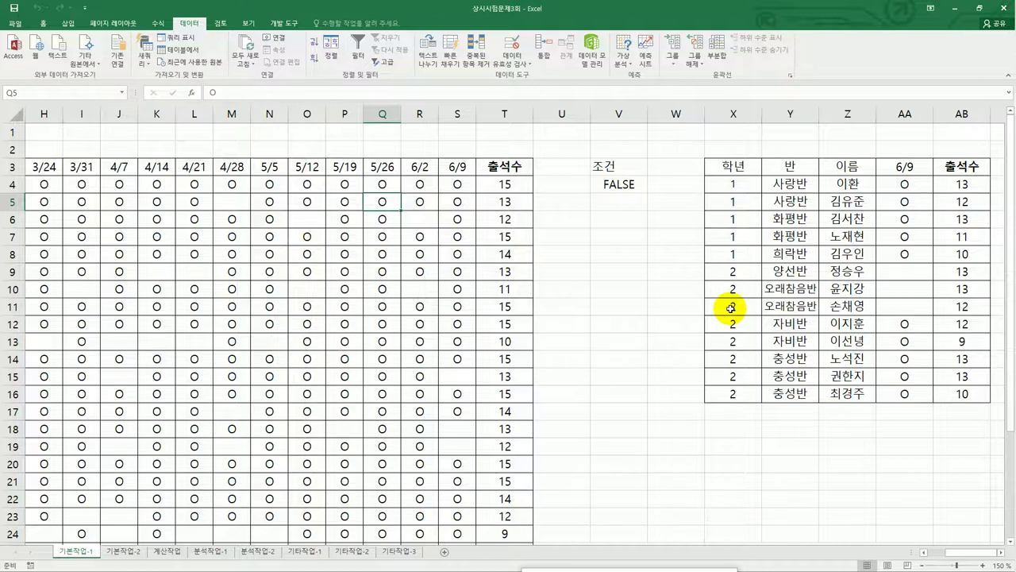
Enter =MEDIAN(T4:T31) in cell V6 to calculate the median attendance count as a check
{"action": "left_click", "coordinate": [583, 222]}
{"action": "left_click", "coordinate": [594, 226]}
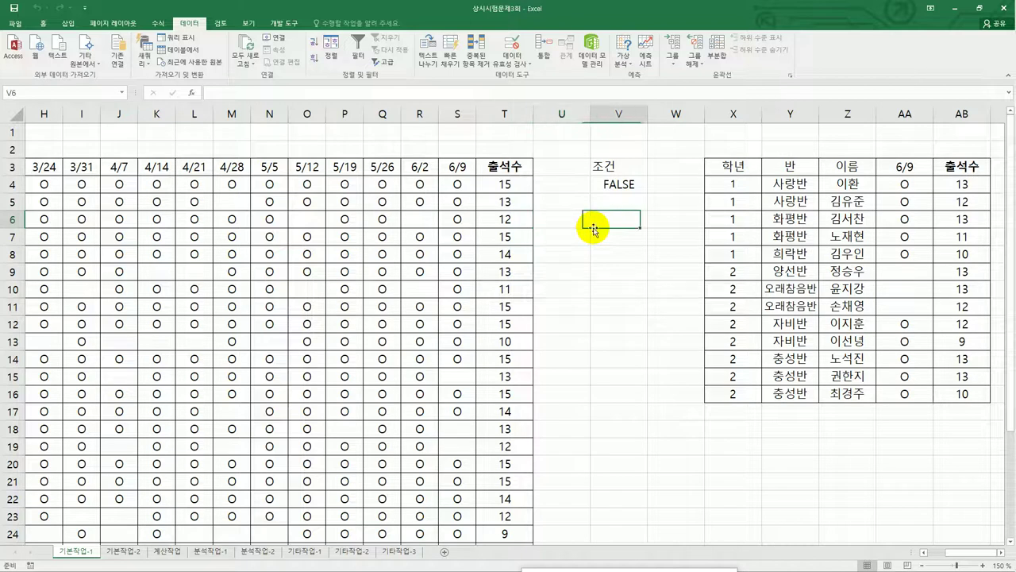
{"action": "type", "text": "=me"}
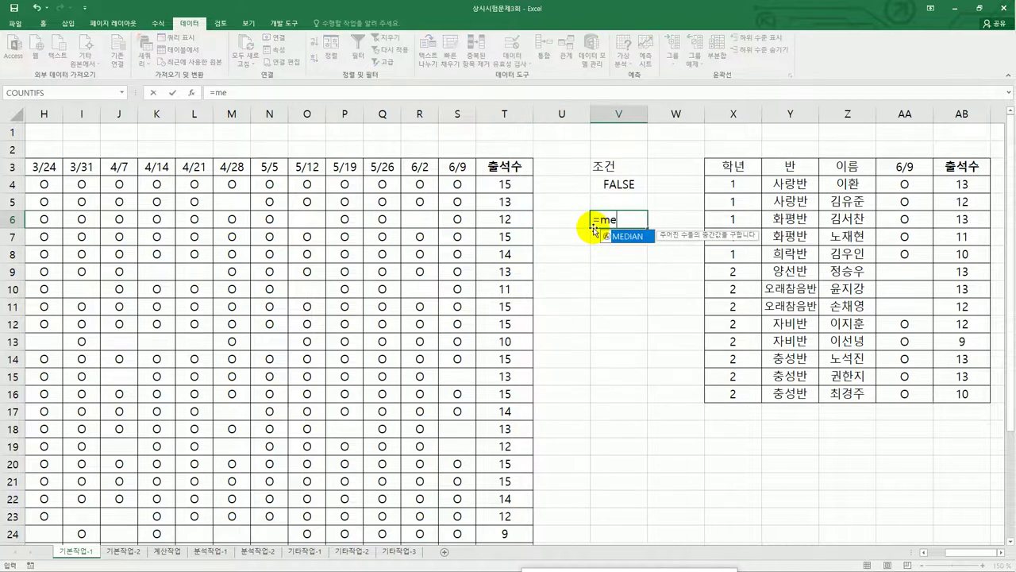
{"action": "key", "text": "Tab"}
{"action": "left_click", "coordinate": [517, 186]}
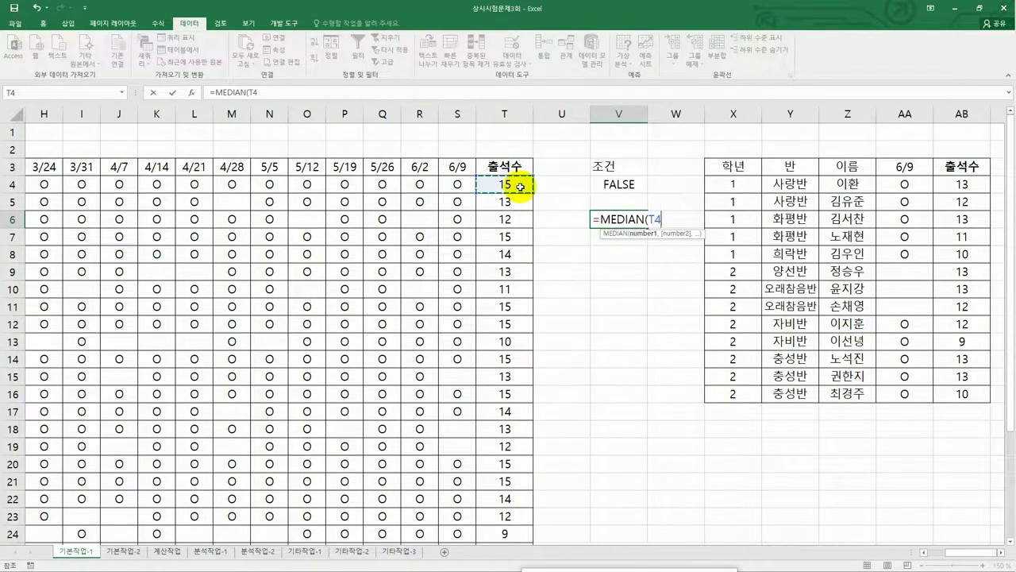
{"action": "left_click_drag", "start_coordinate": [520, 186], "coordinate": [520, 512]}
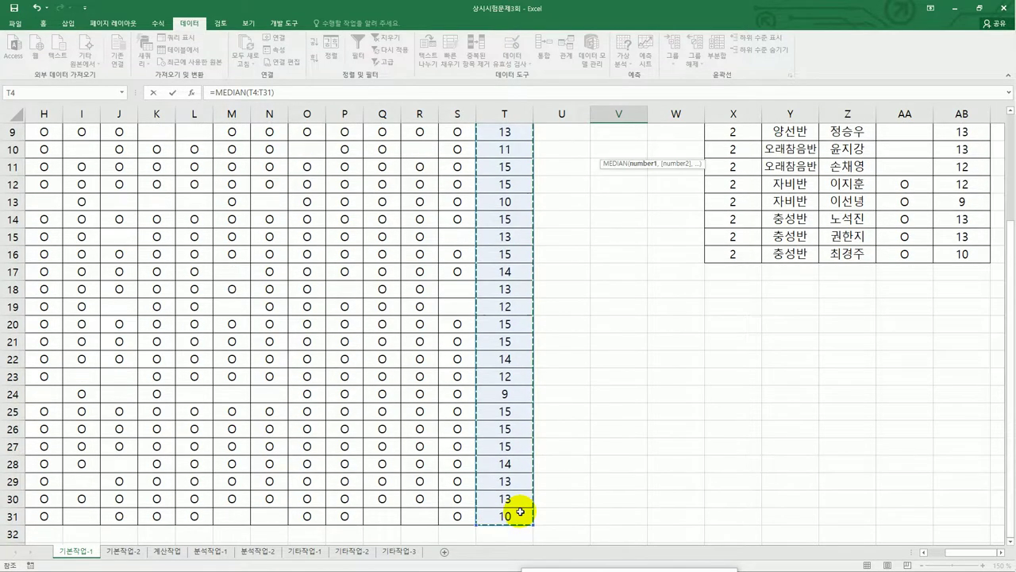
{"action": "key", "text": "Return"}
{"action": "scroll", "coordinate": [520, 512], "scroll_direction": "up", "scroll_amount": 2}
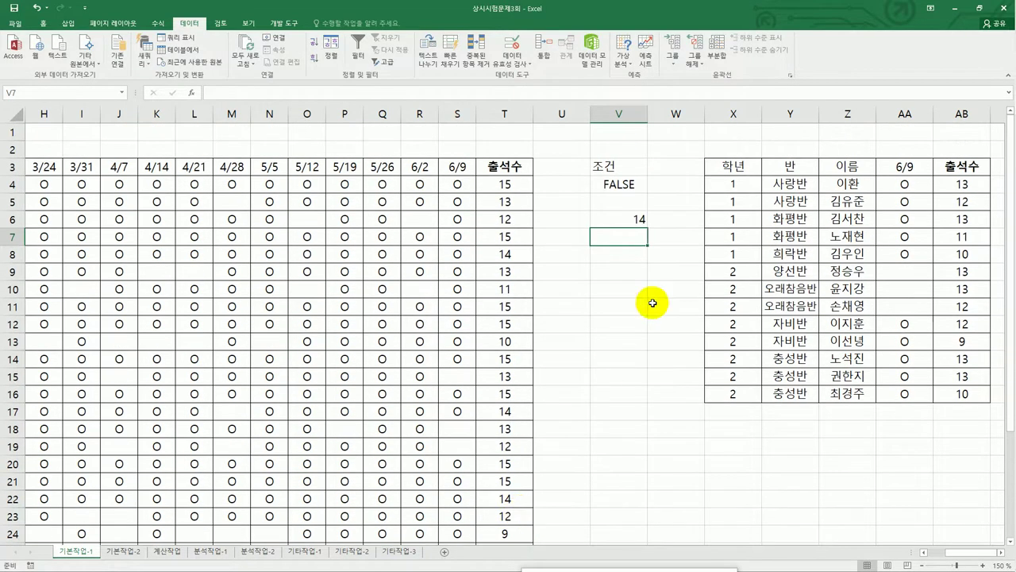
{"action": "left_click", "coordinate": [627, 218]}
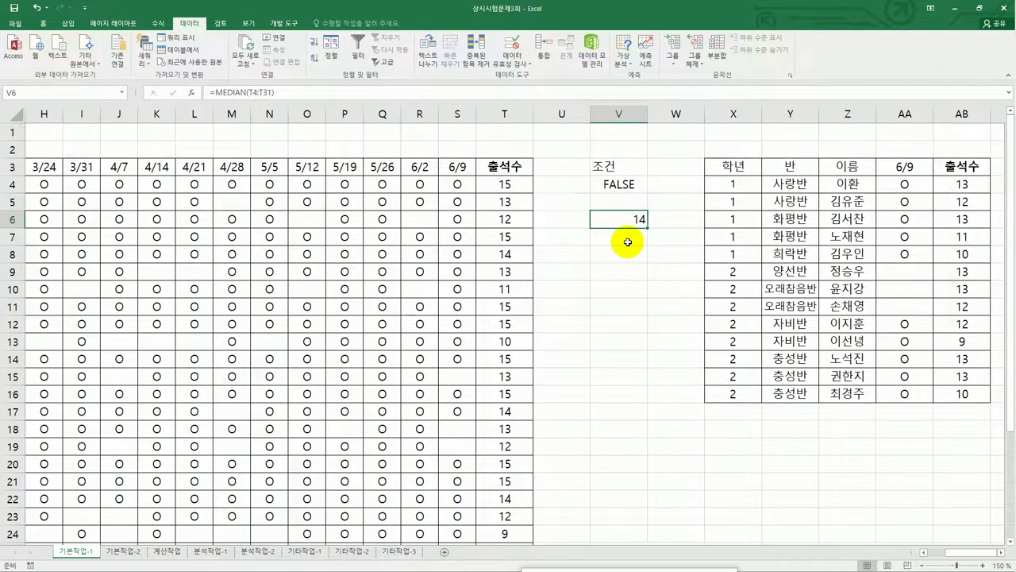
Check the extracted 출석수 values in AB4:AB16 against the median and examine the blank 6/9 cells in AA9:AA11
{"action": "left_click", "coordinate": [957, 184]}
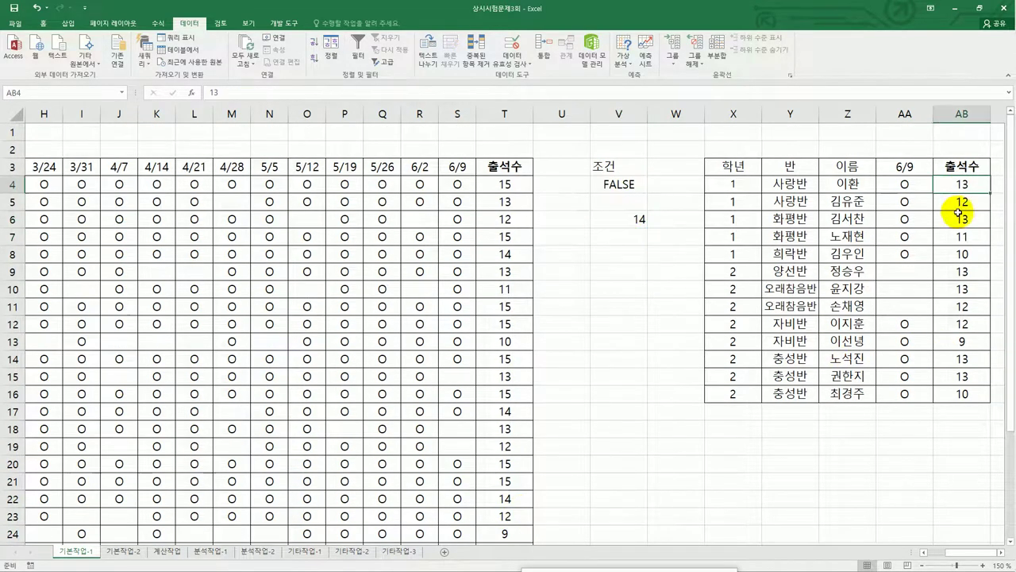
{"action": "left_click_drag", "start_coordinate": [959, 213], "coordinate": [952, 399]}
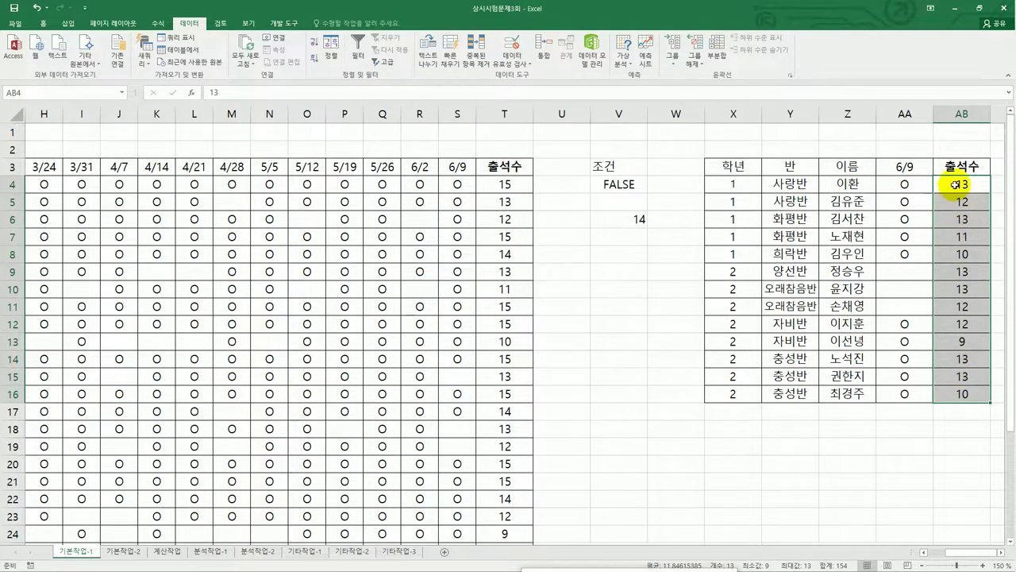
{"action": "left_click_drag", "start_coordinate": [959, 183], "coordinate": [957, 389]}
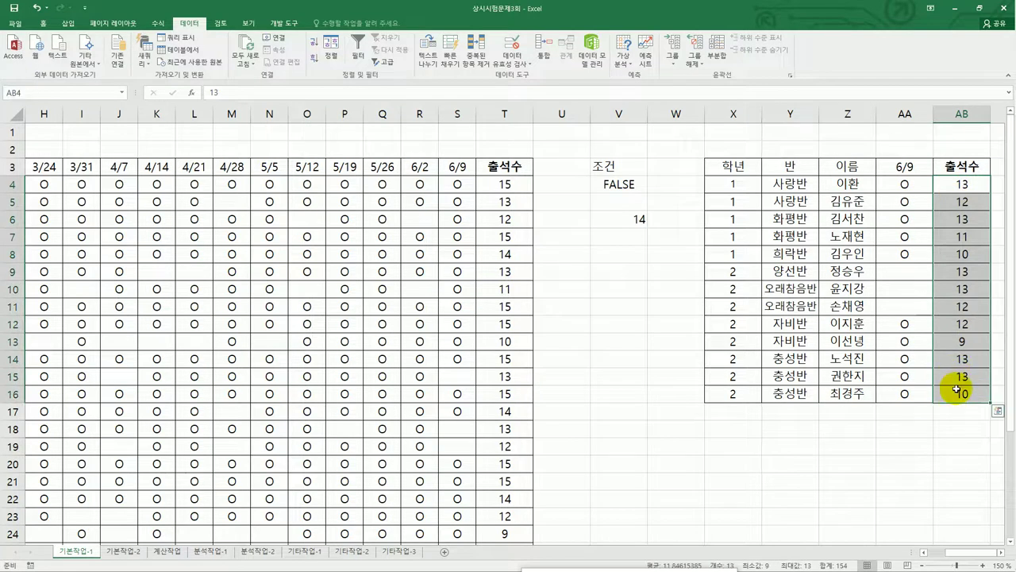
{"action": "left_click_drag", "start_coordinate": [905, 272], "coordinate": [899, 297]}
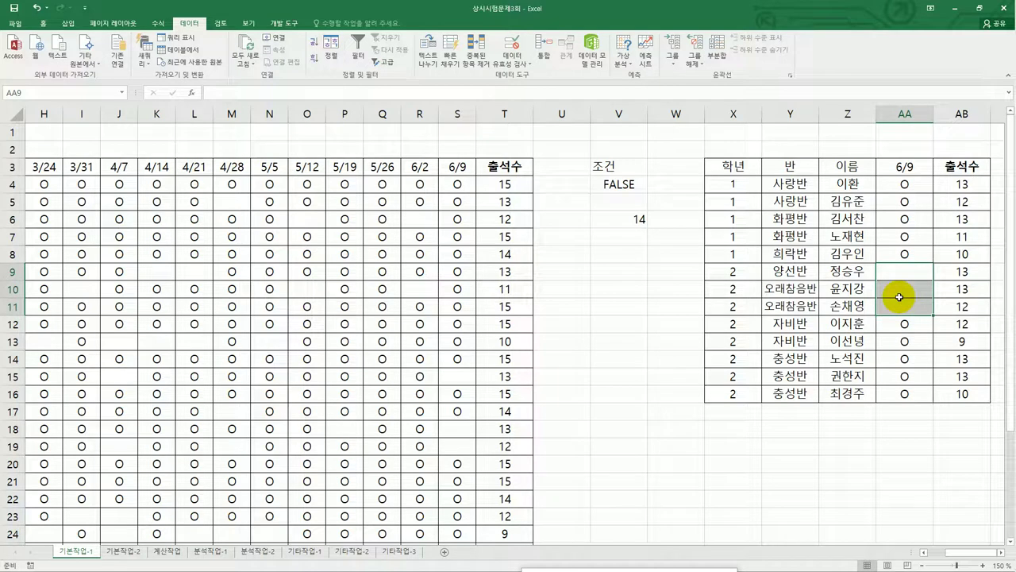
Delete the temporary median formula from cell V6
{"action": "left_click", "coordinate": [605, 237]}
{"action": "left_click", "coordinate": [613, 223]}
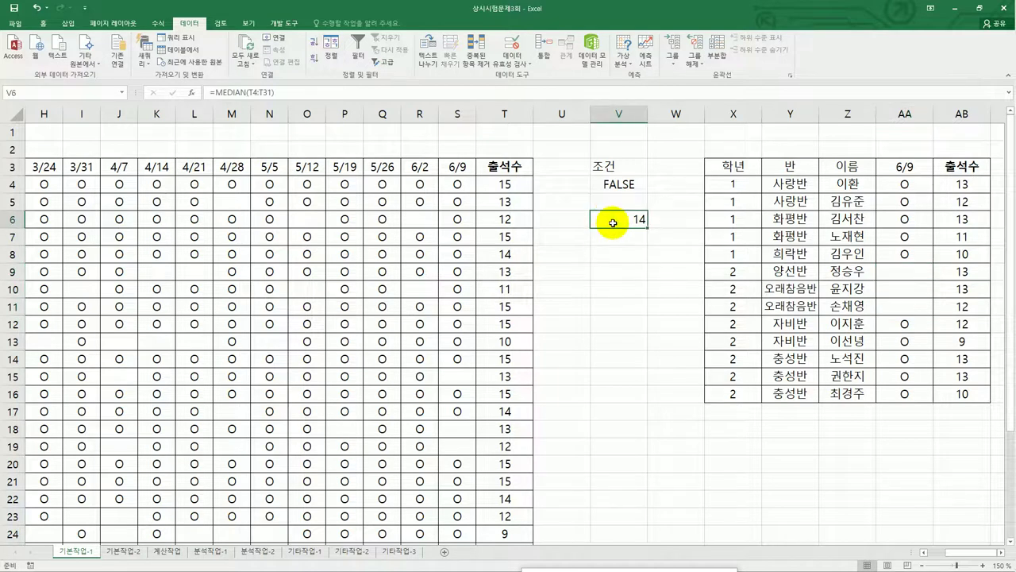
{"action": "key", "text": "Delete"}
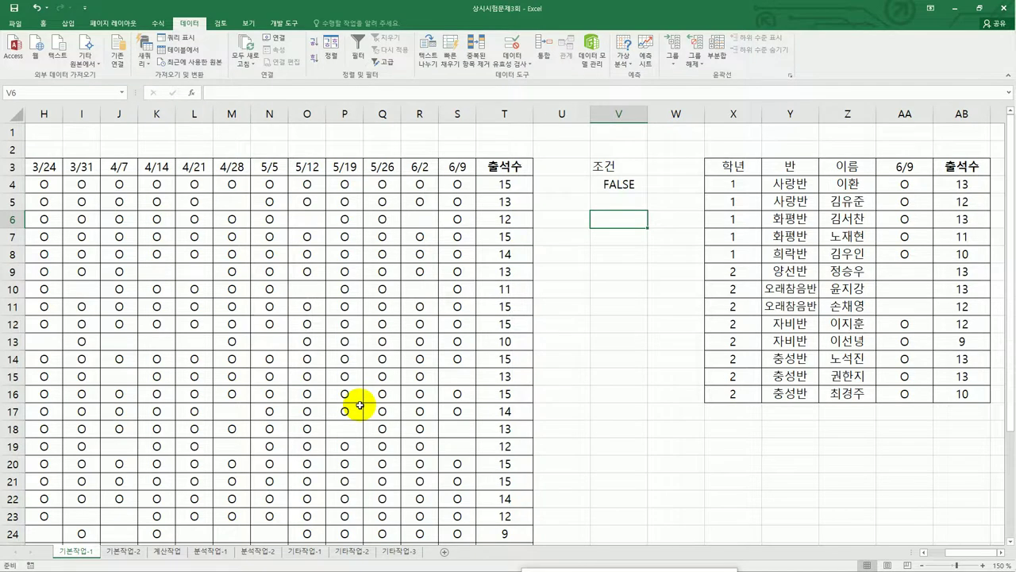
Create a new conditional formatting rule for E3:S31 that uses a formula to determine which cells to format
{"action": "key", "text": "Home"}
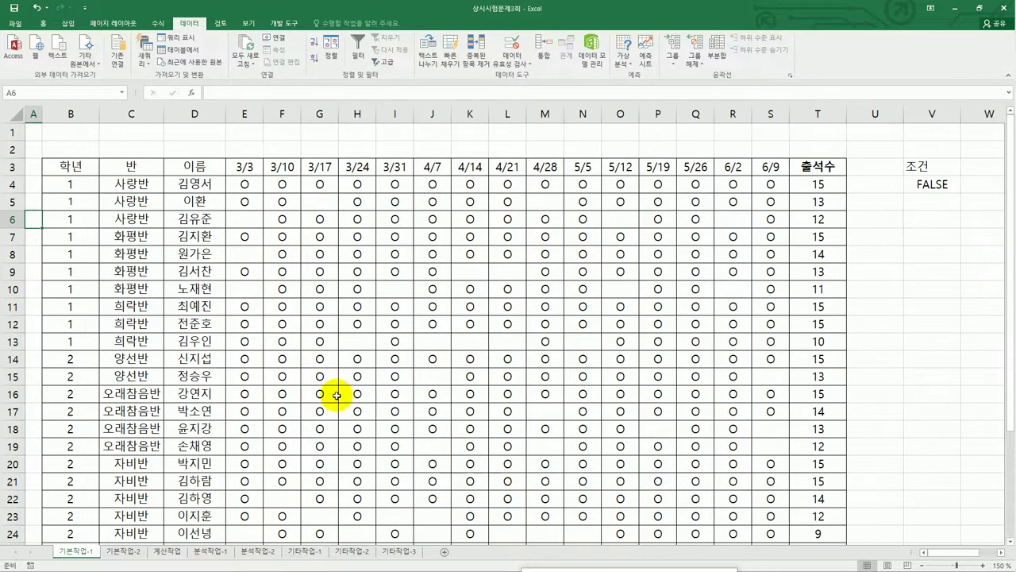
{"action": "left_click", "coordinate": [86, 188]}
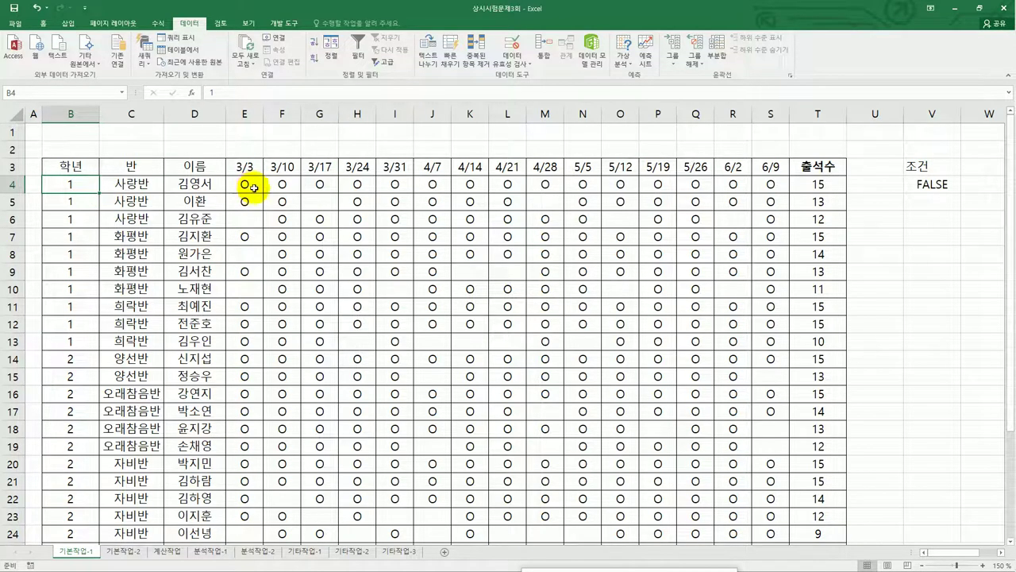
{"action": "left_click", "coordinate": [246, 165]}
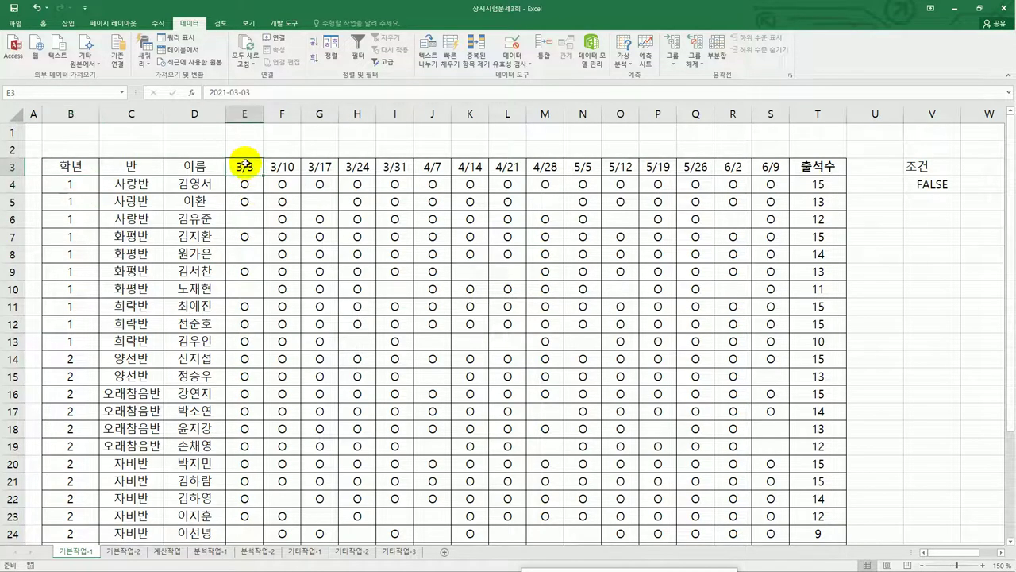
{"action": "left_click_drag", "start_coordinate": [246, 165], "coordinate": [767, 517]}
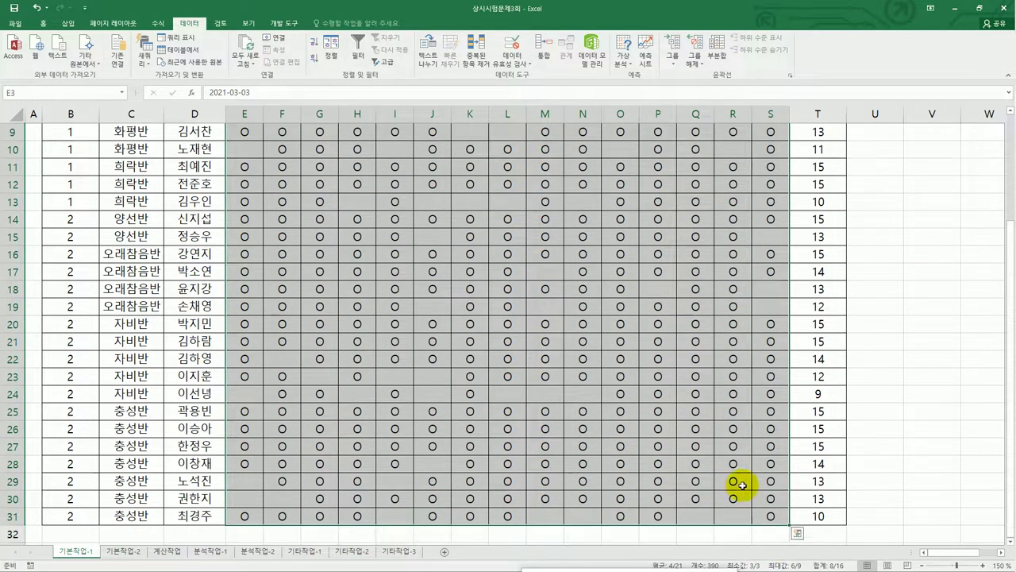
{"action": "scroll", "coordinate": [739, 481], "scroll_direction": "up", "scroll_amount": 3}
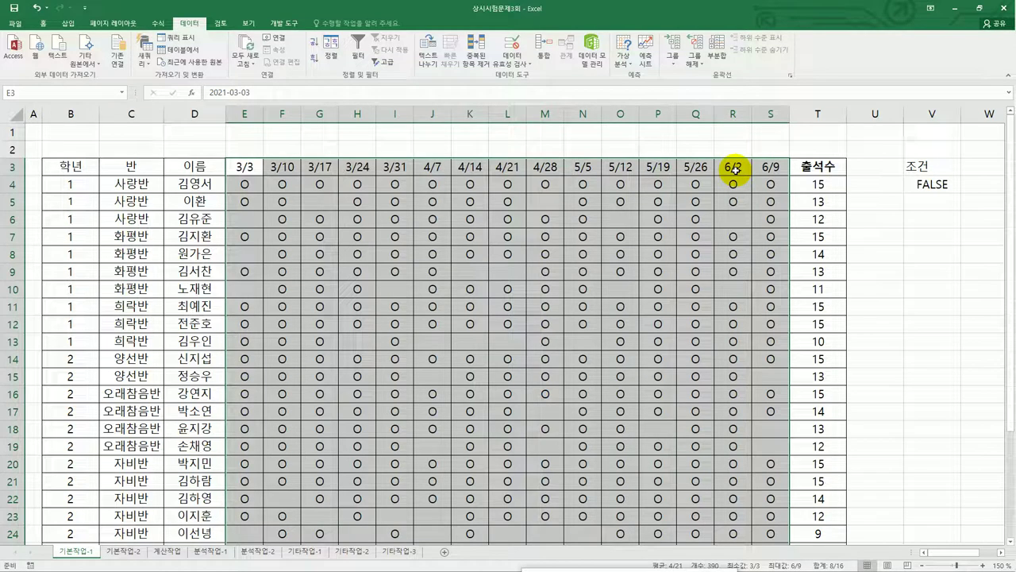
{"action": "left_click", "coordinate": [43, 23]}
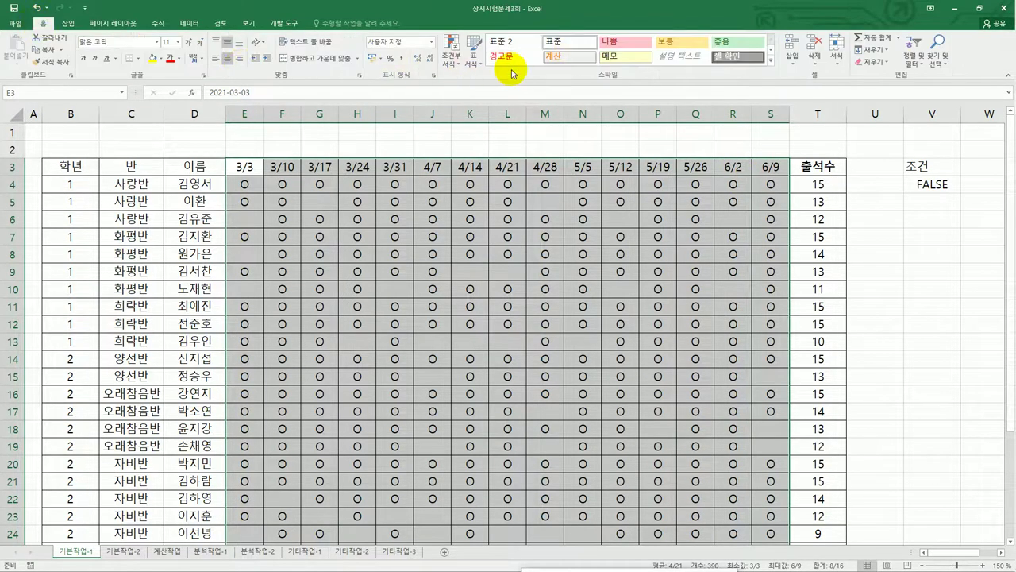
{"action": "left_click", "coordinate": [451, 53]}
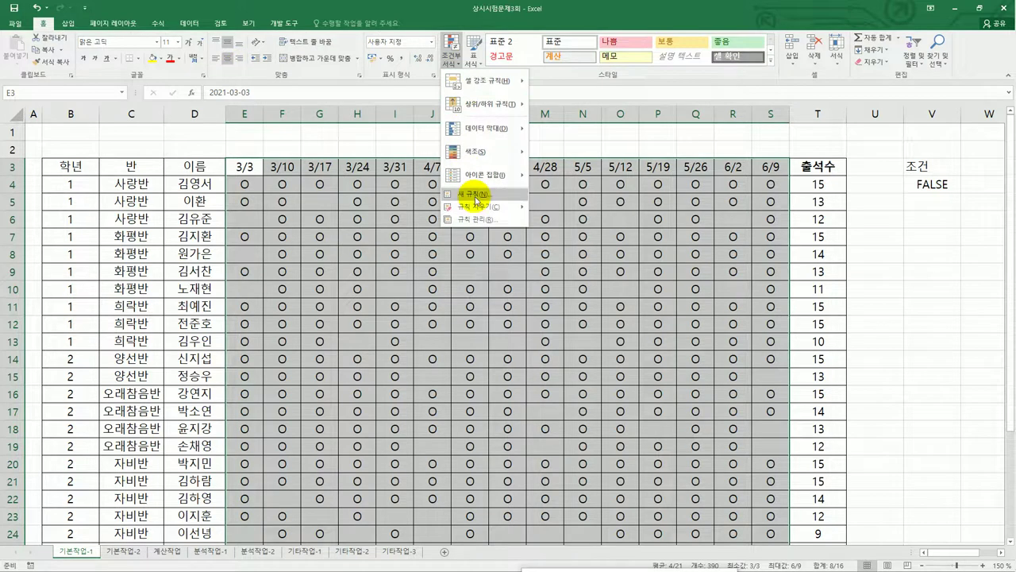
{"action": "left_click", "coordinate": [475, 195]}
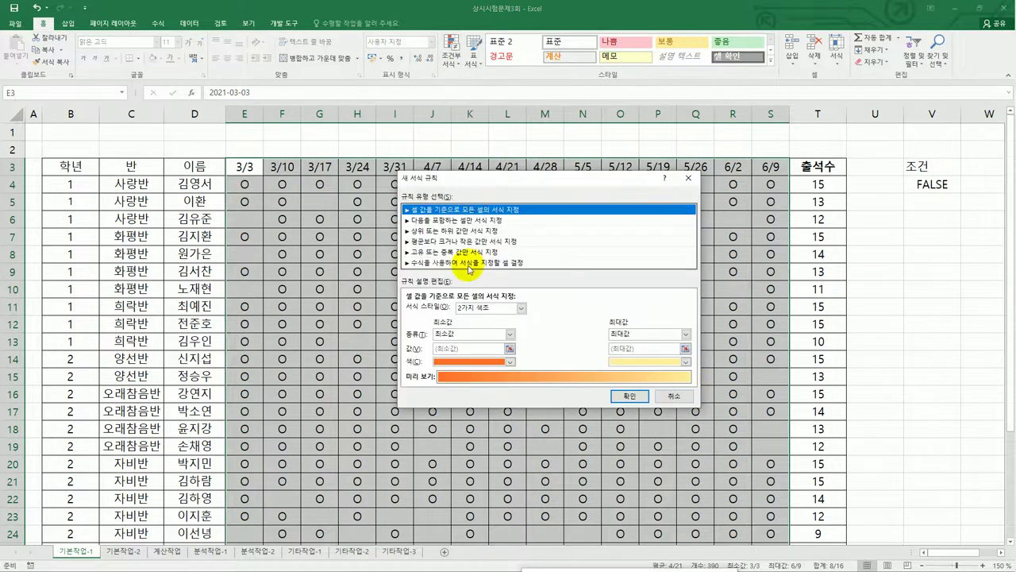
{"action": "left_click", "coordinate": [469, 263]}
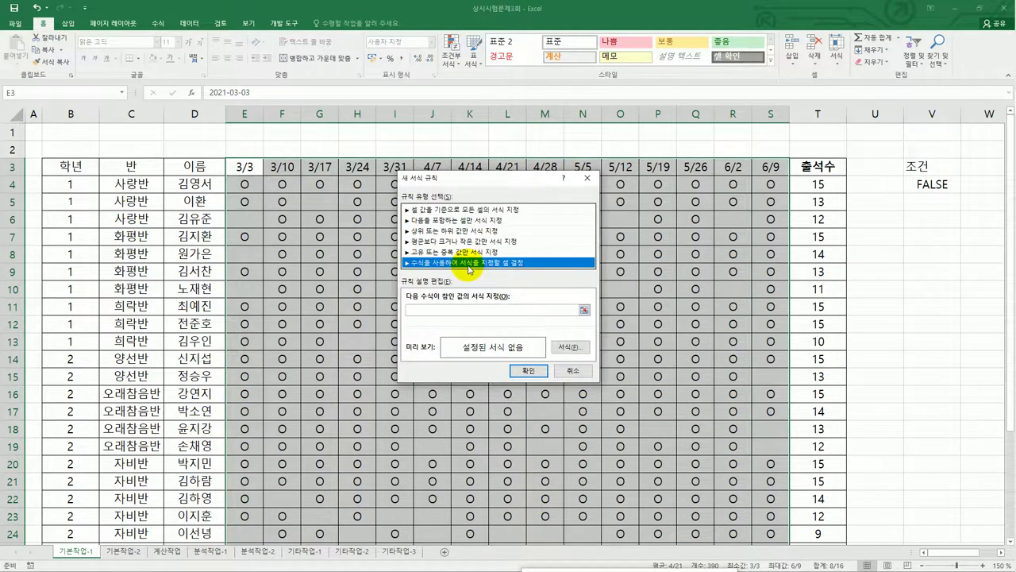
Begin the rule formula with an odd-column test on the first date header: =and(isodd(column(E$3)),
{"action": "left_click", "coordinate": [443, 310]}
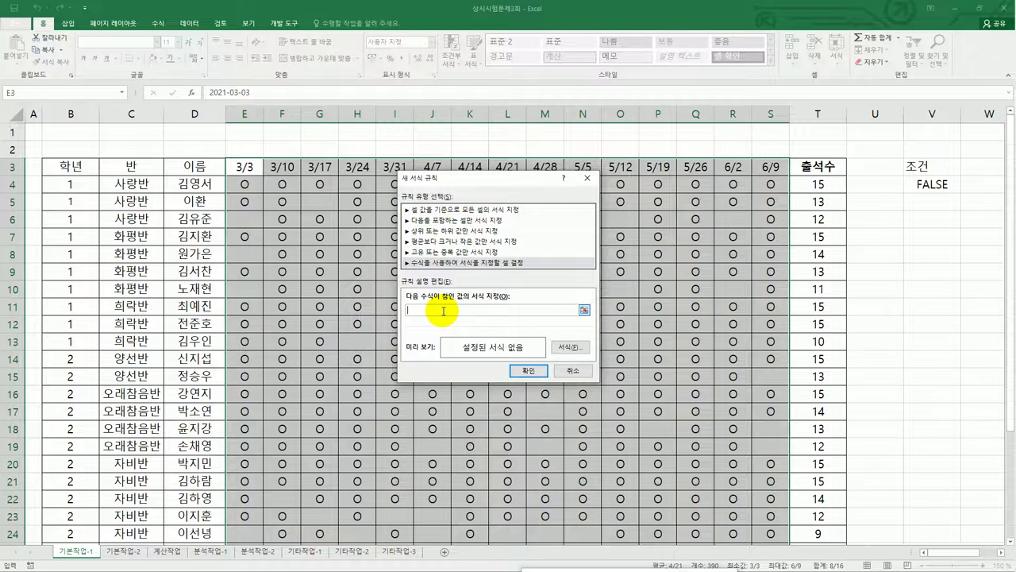
{"action": "type", "text": "=and("}
{"action": "type", "text": "isodd("}
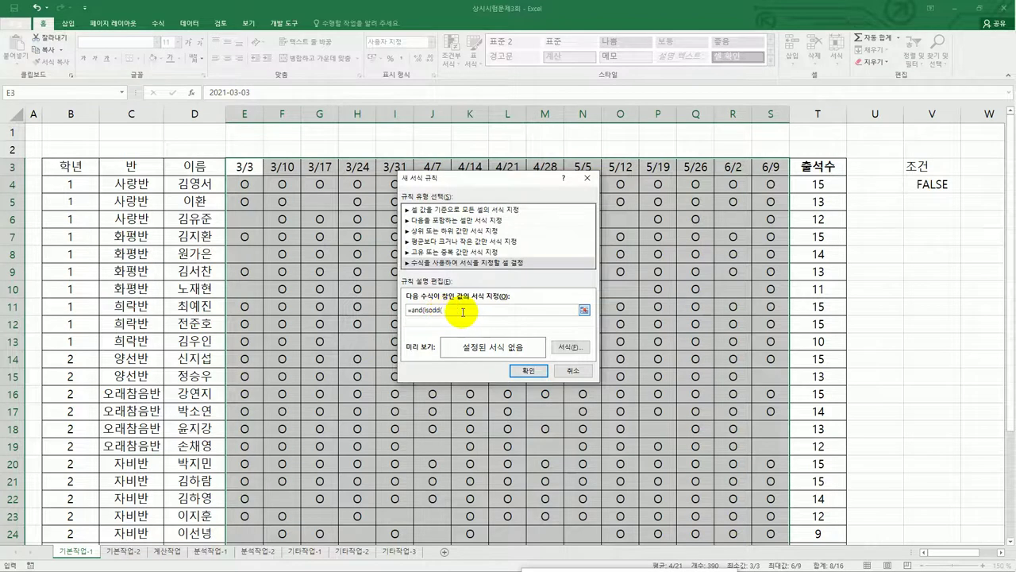
{"action": "type", "text": "column("}
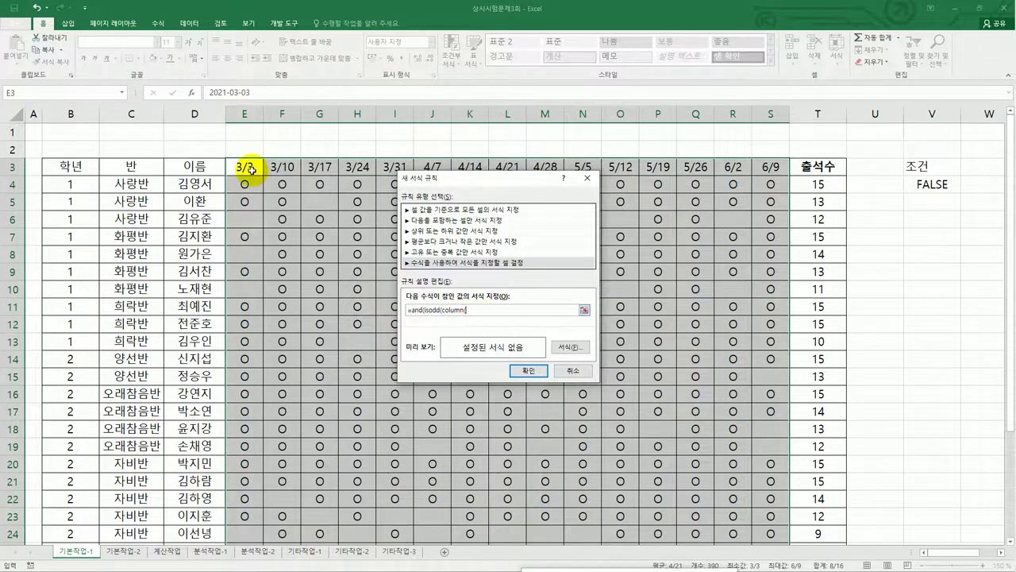
{"action": "left_click", "coordinate": [251, 169]}
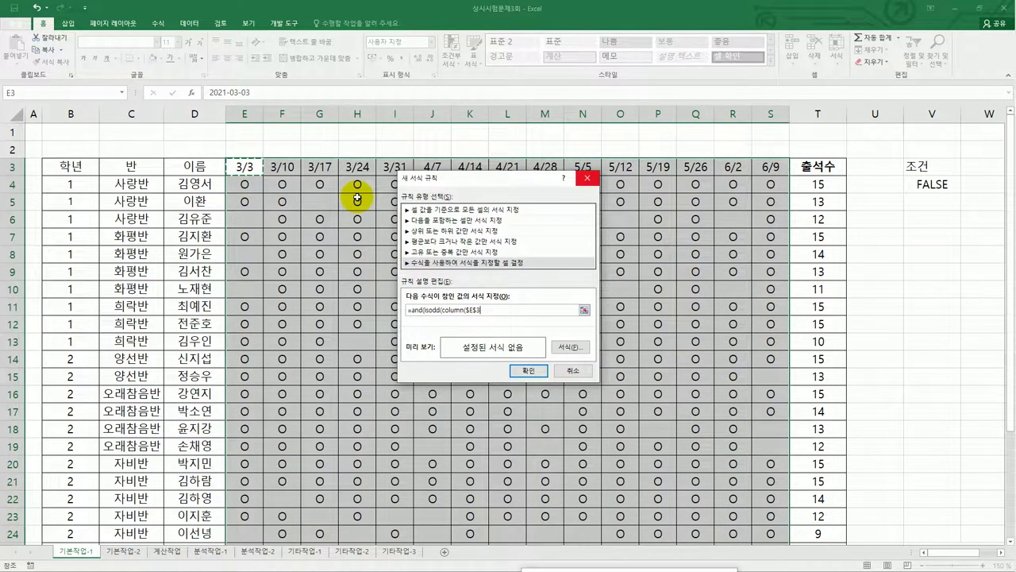
{"action": "key", "text": "F4"}
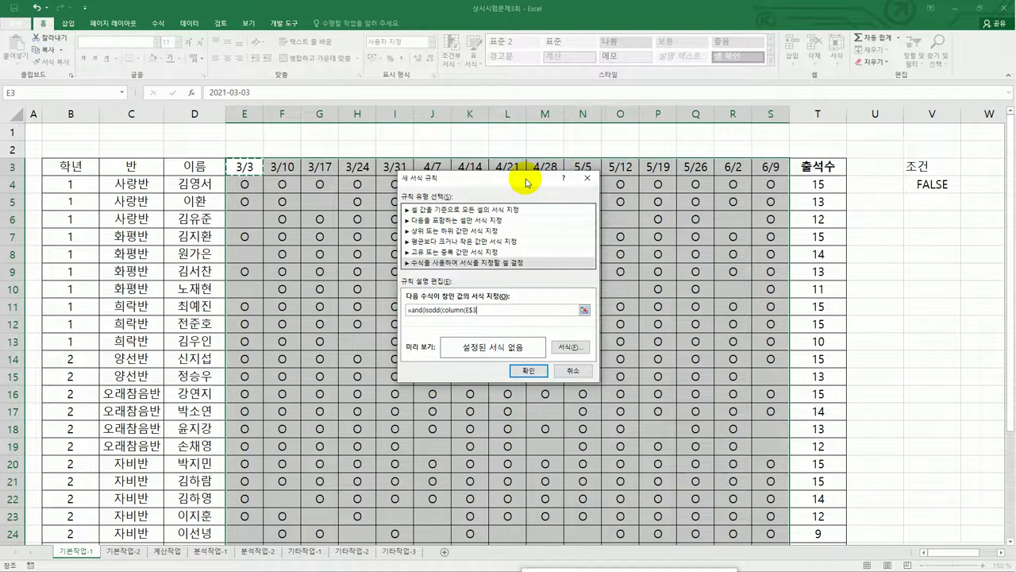
{"action": "left_click", "coordinate": [479, 310]}
{"action": "type", "text": ")"}
{"action": "type", "text": "),"}
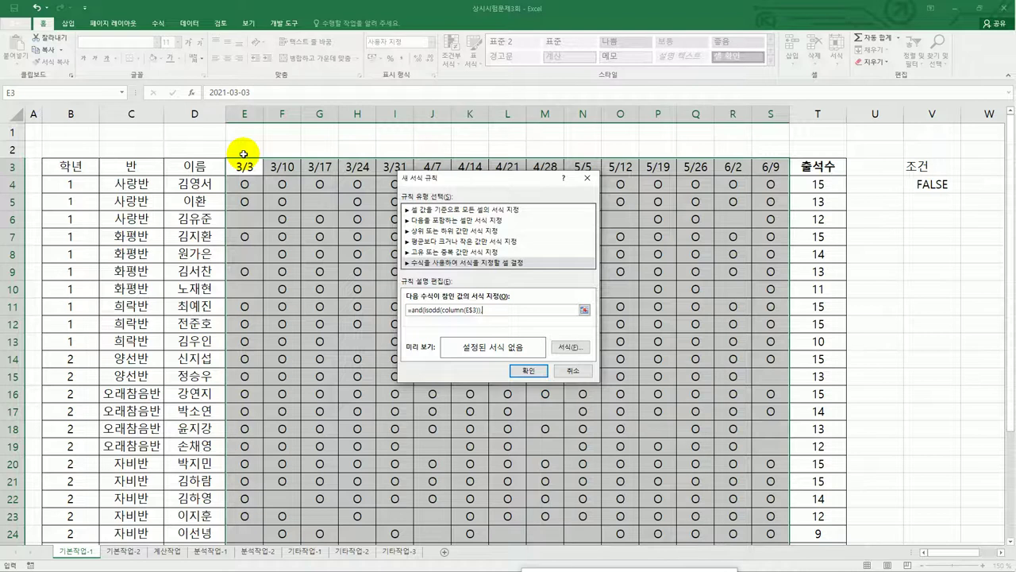
Complete the rule formula with an odd-month test so it reads =and(isodd(column(E$3)),isodd(month(E$3)))
{"action": "type", "text": "isodd(month("}
{"action": "left_click", "coordinate": [244, 164]}
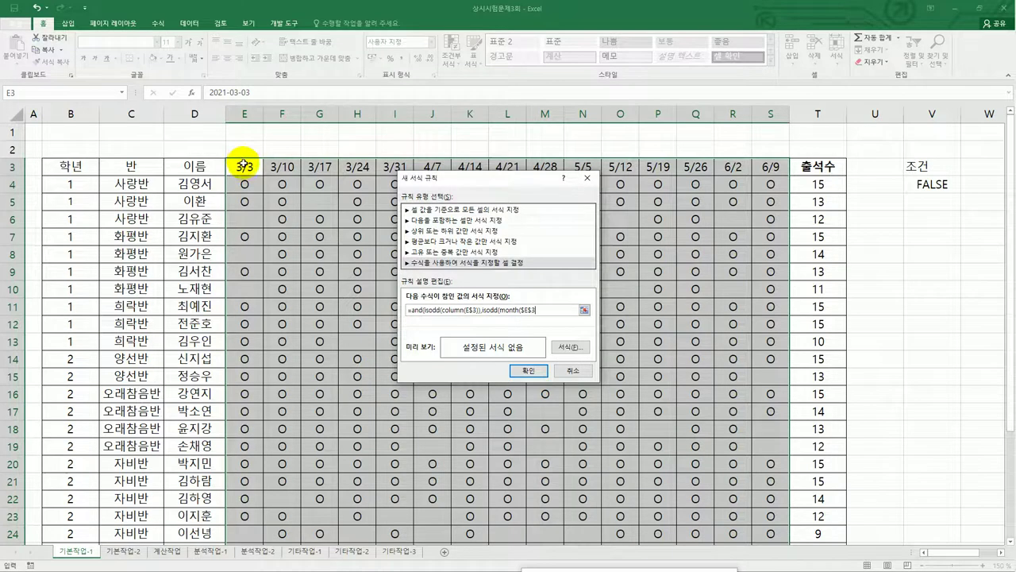
{"action": "type", "text": ")"}
{"action": "key", "text": "F4"}
{"action": "type", "text": ")"}
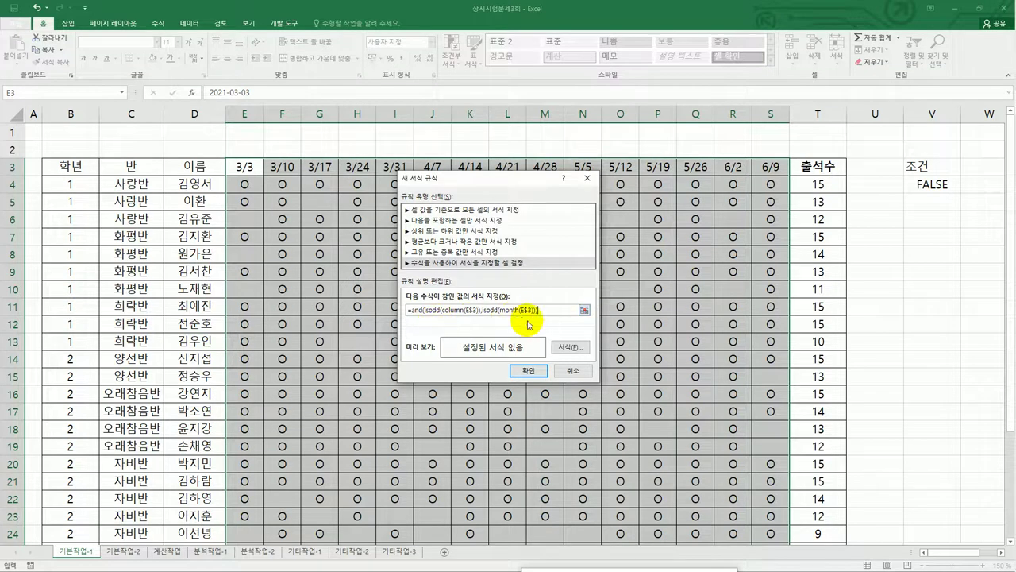
Give the rule a yellow background fill and apply it to the attendance range
{"action": "left_click", "coordinate": [571, 347]}
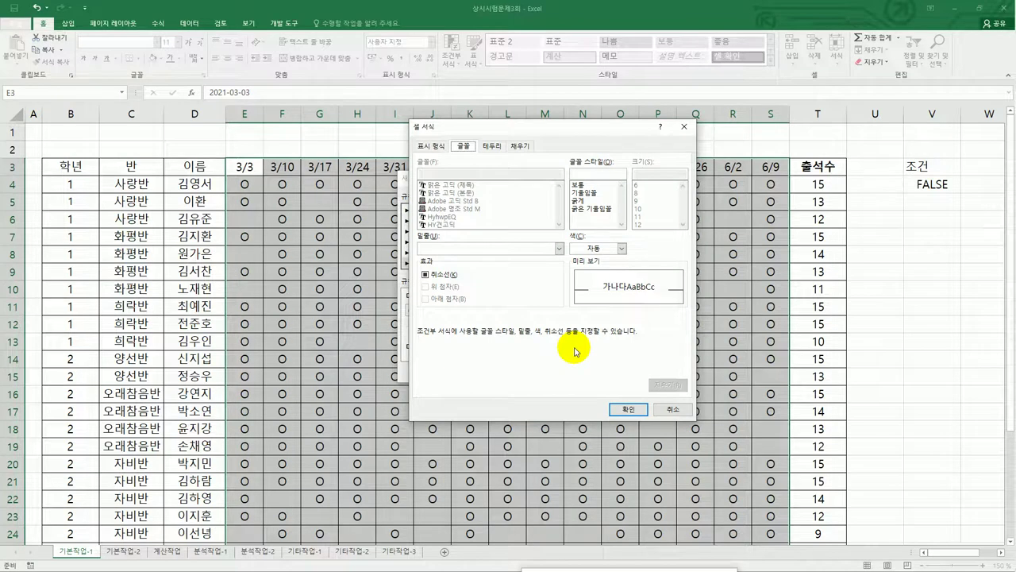
{"action": "left_click", "coordinate": [523, 146]}
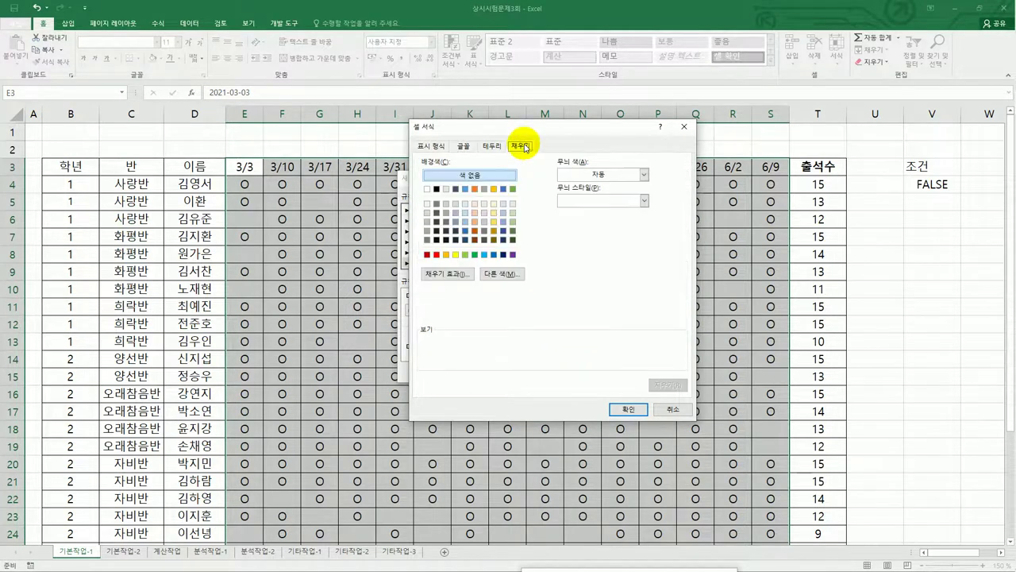
{"action": "left_click", "coordinate": [456, 255]}
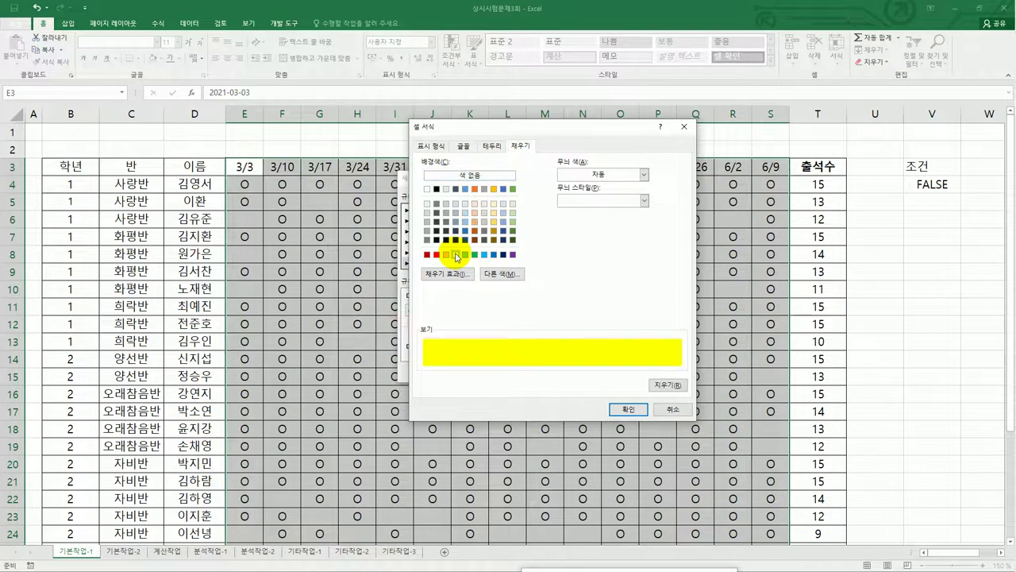
{"action": "left_click", "coordinate": [622, 410]}
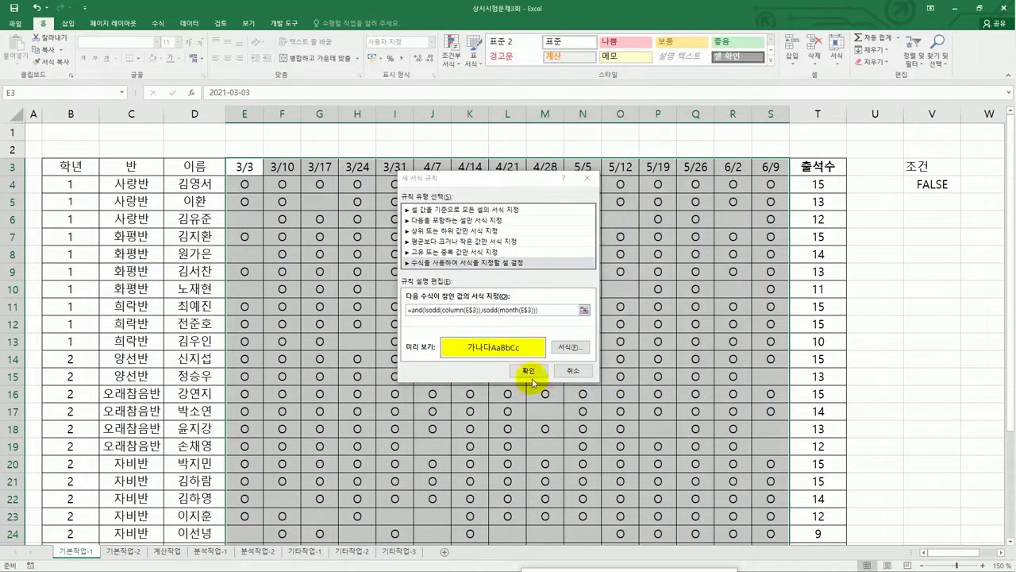
{"action": "left_click", "coordinate": [529, 371]}
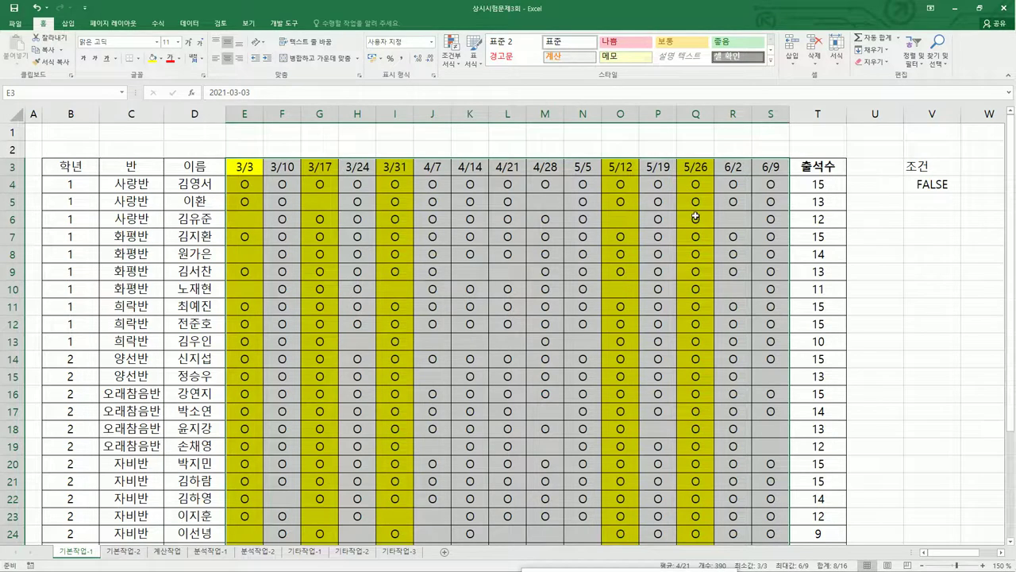
{"action": "left_click", "coordinate": [696, 168]}
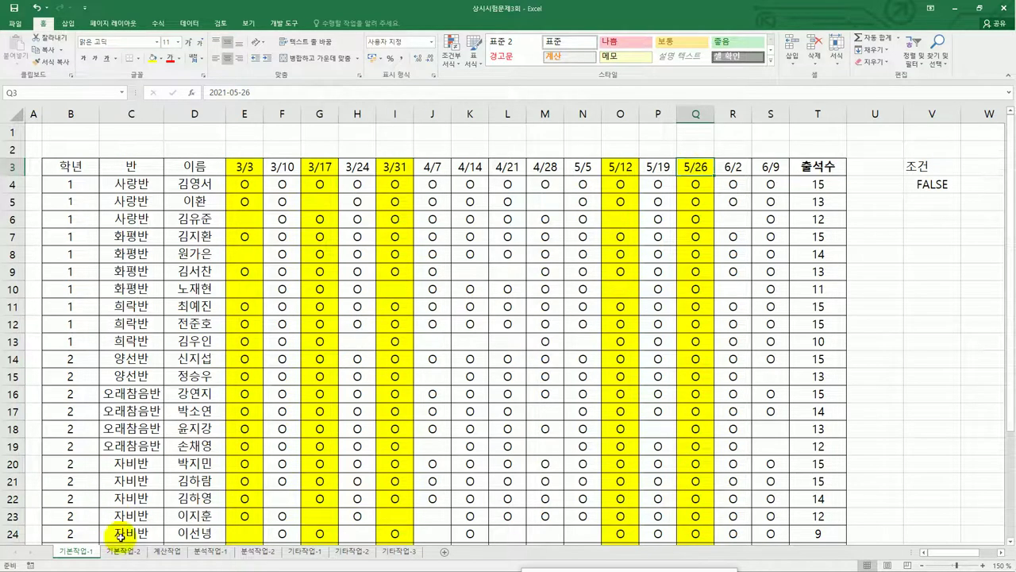
On the 기본작업-2 sheet, set the cells E4:T31 to locked (잠금) and hidden (숨김) in their protection format
{"action": "left_click", "coordinate": [135, 551]}
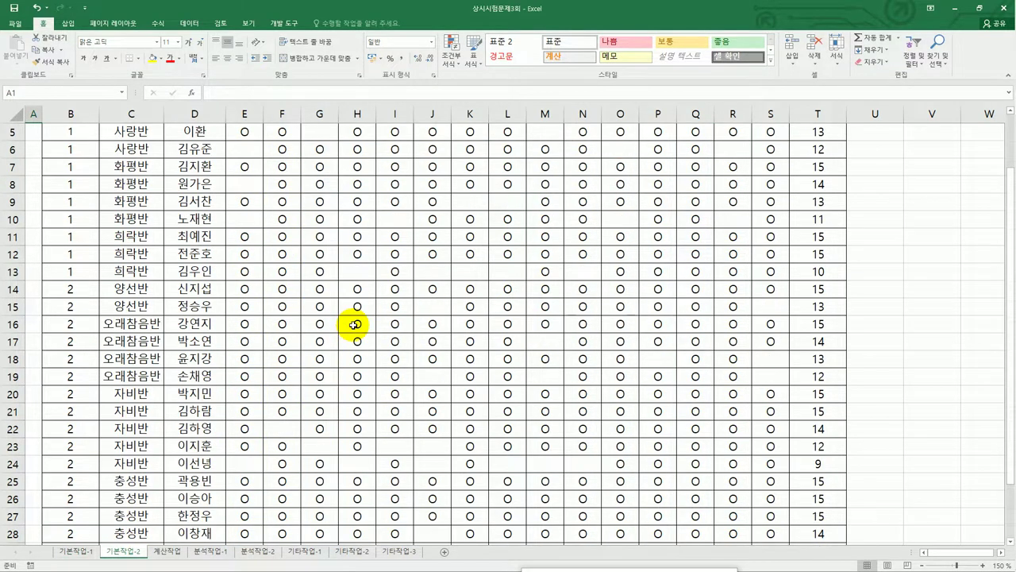
{"action": "scroll", "coordinate": [354, 324], "scroll_direction": "up", "scroll_amount": 2}
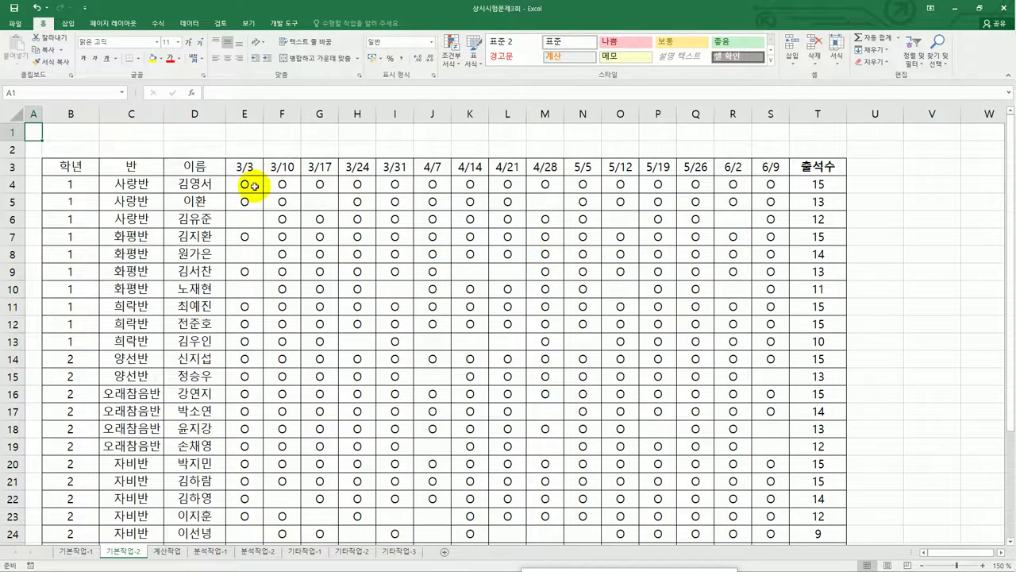
{"action": "left_click_drag", "start_coordinate": [250, 186], "coordinate": [813, 517]}
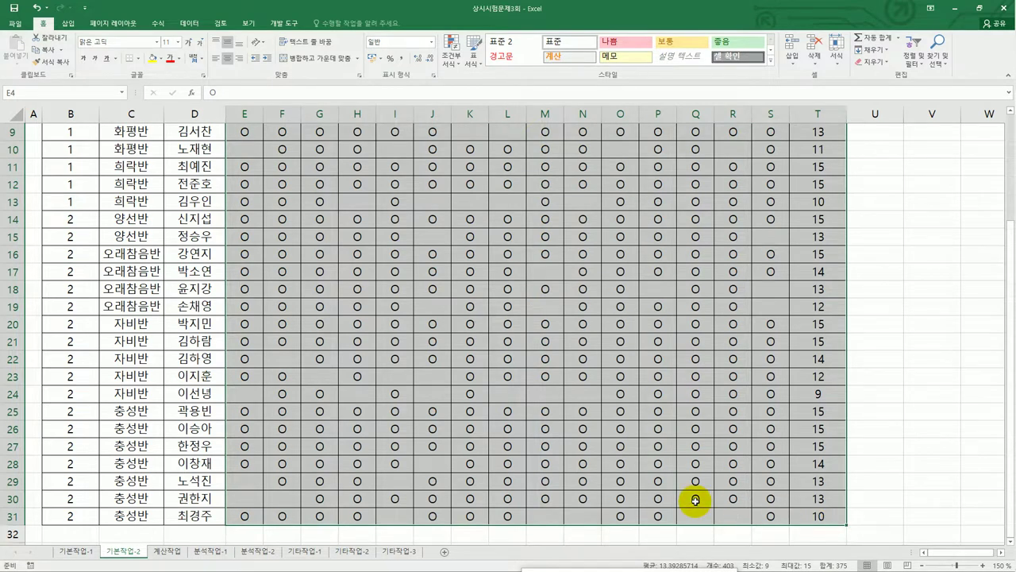
{"action": "scroll", "coordinate": [695, 500], "scroll_direction": "up", "scroll_amount": 3}
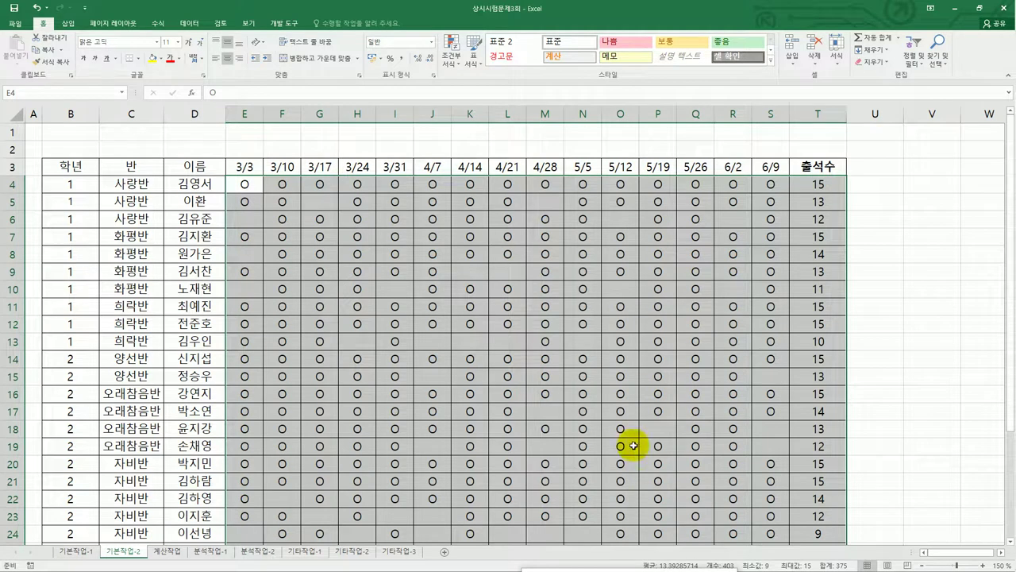
{"action": "right_click", "coordinate": [463, 245]}
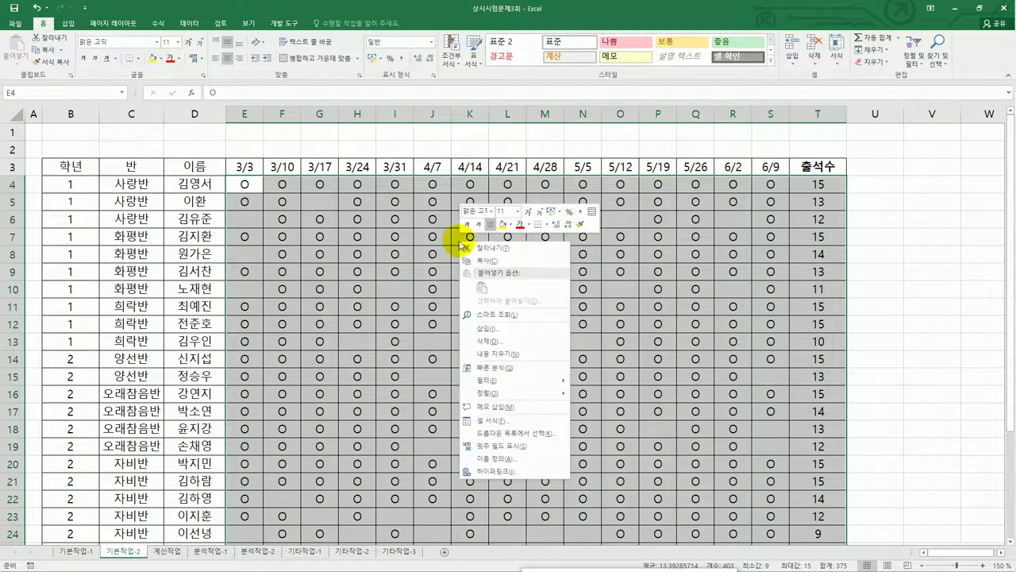
{"action": "left_click", "coordinate": [497, 419]}
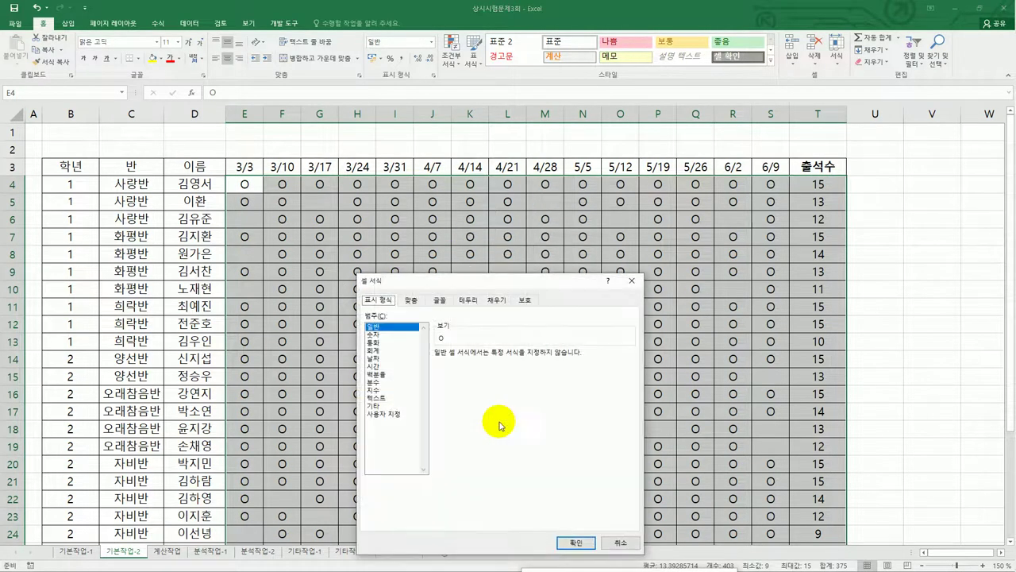
{"action": "left_click", "coordinate": [525, 300]}
{"action": "left_click_drag", "start_coordinate": [525, 286], "coordinate": [600, 202]}
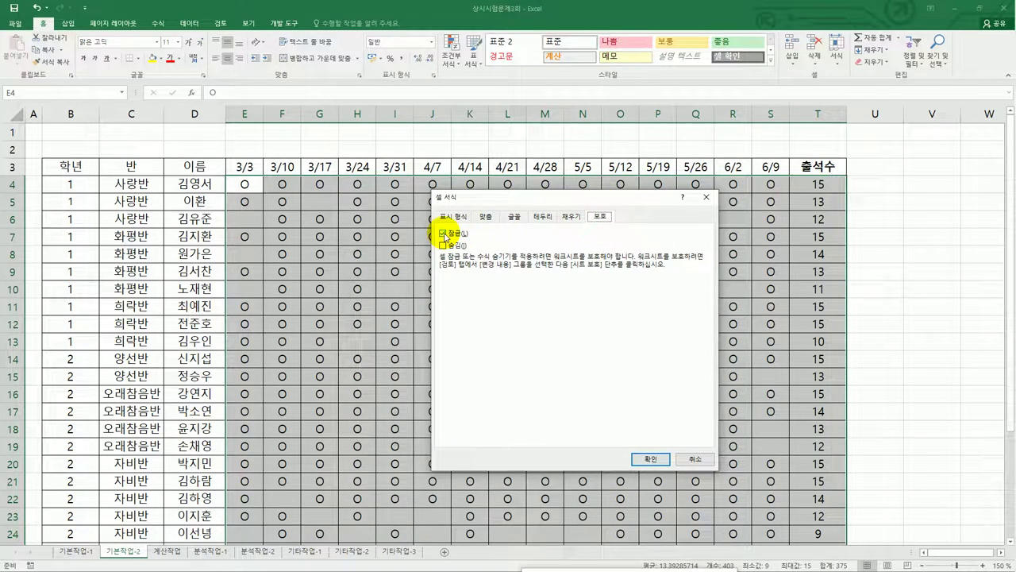
{"action": "left_click", "coordinate": [443, 245]}
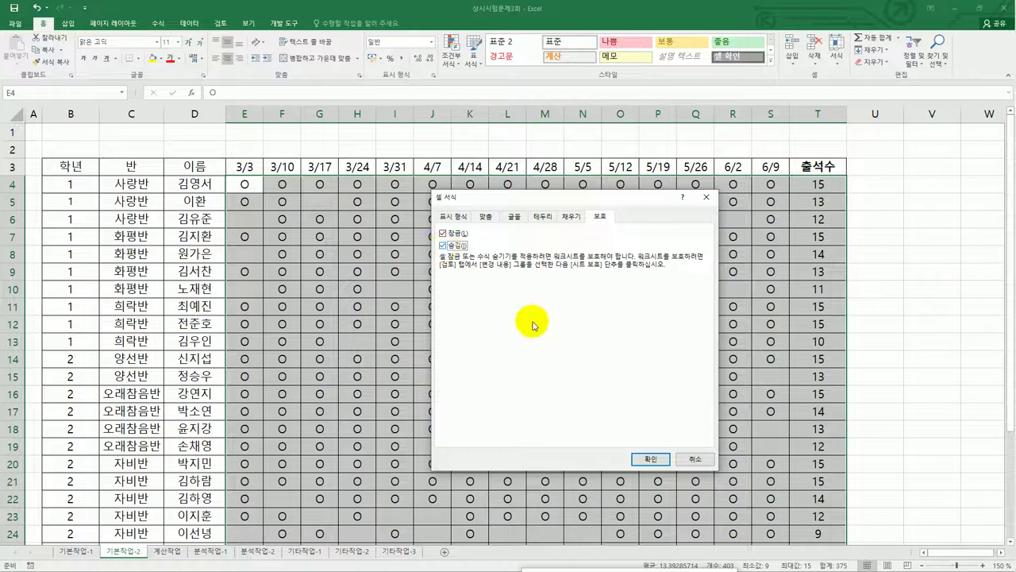
{"action": "left_click", "coordinate": [650, 459]}
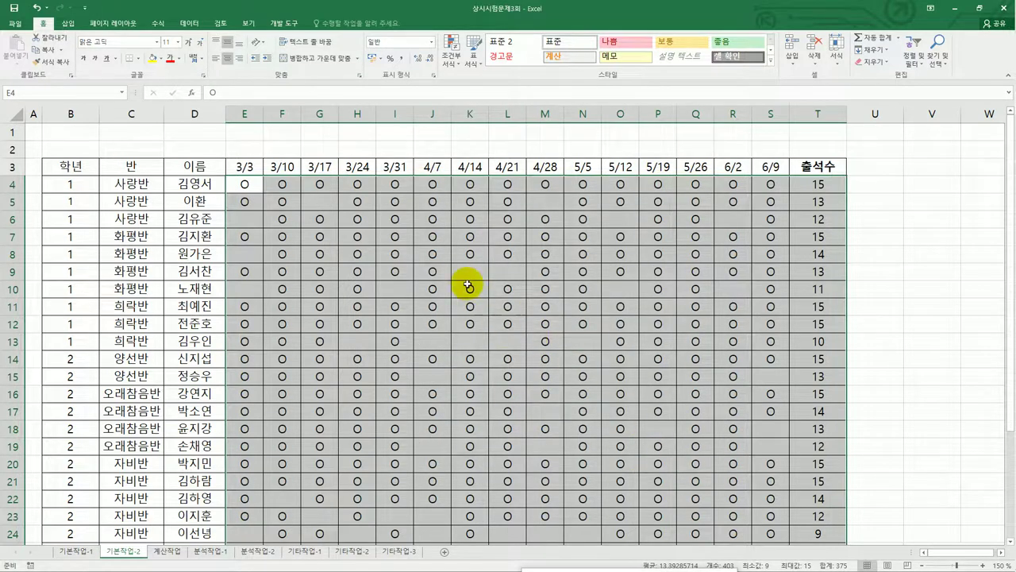
Protect the 기본작업-2 sheet without a password, allowing selection of both locked and unlocked cells
{"action": "left_click", "coordinate": [282, 185]}
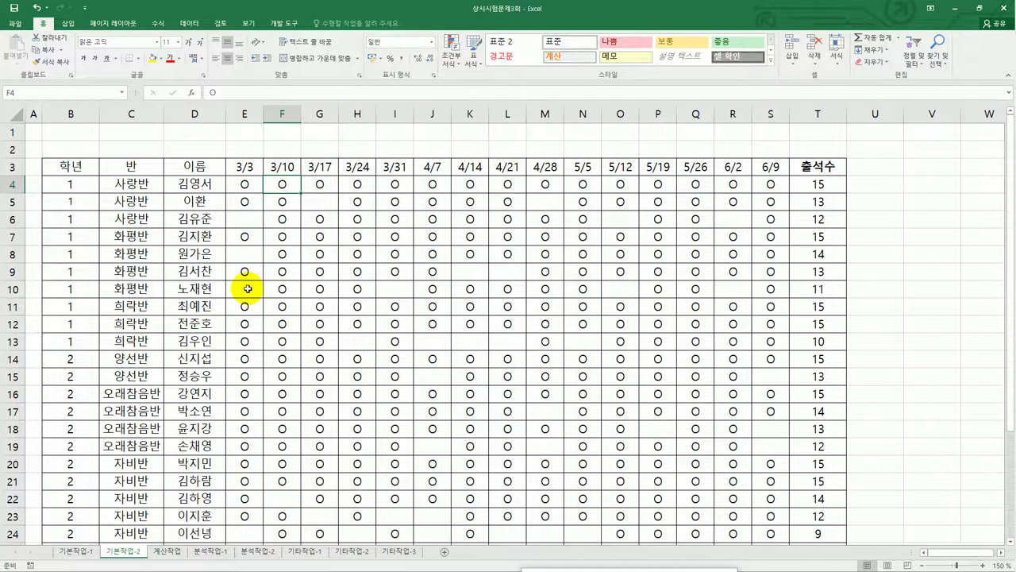
{"action": "left_click", "coordinate": [220, 23]}
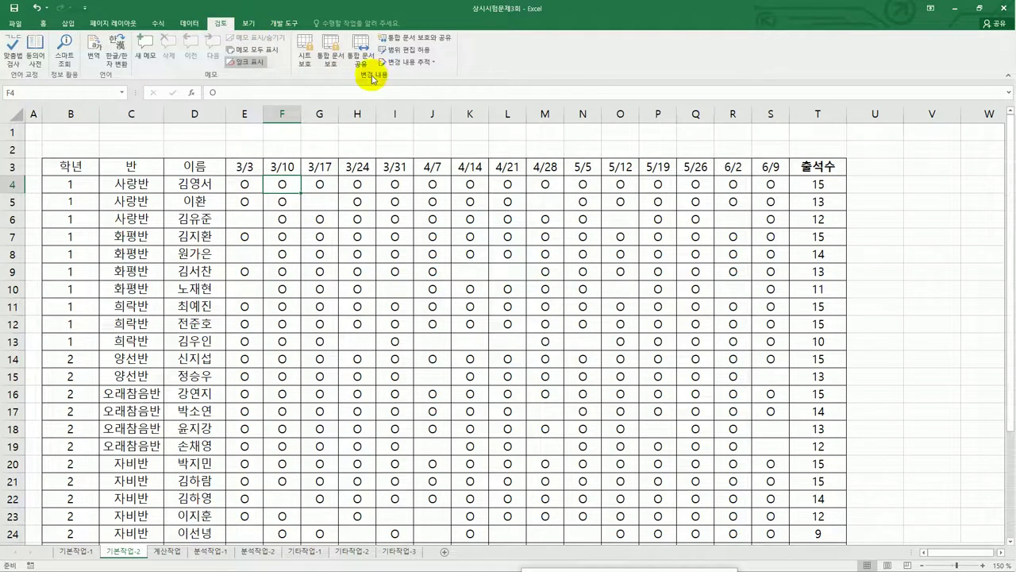
{"action": "left_click", "coordinate": [305, 54]}
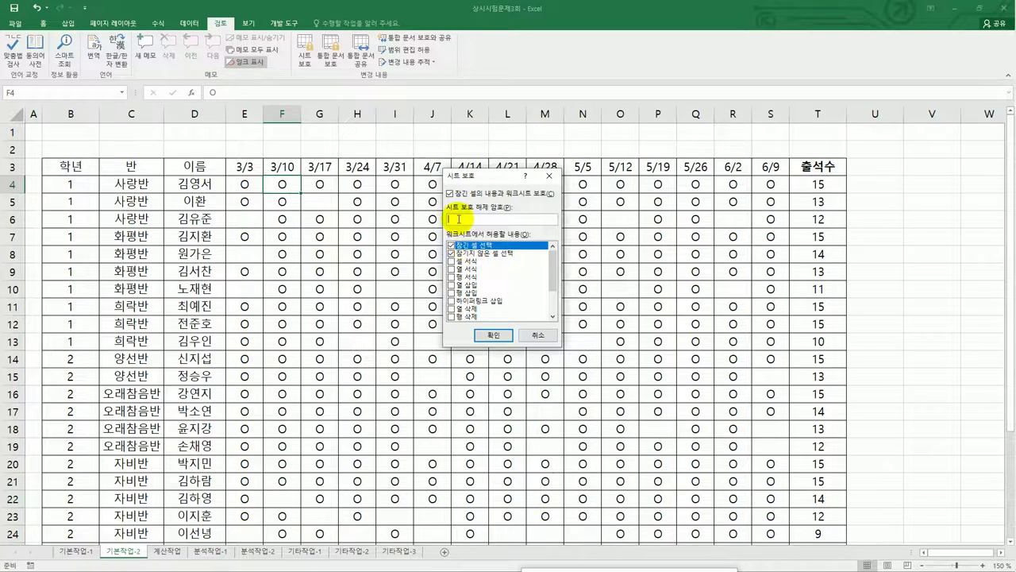
{"action": "left_click", "coordinate": [492, 335]}
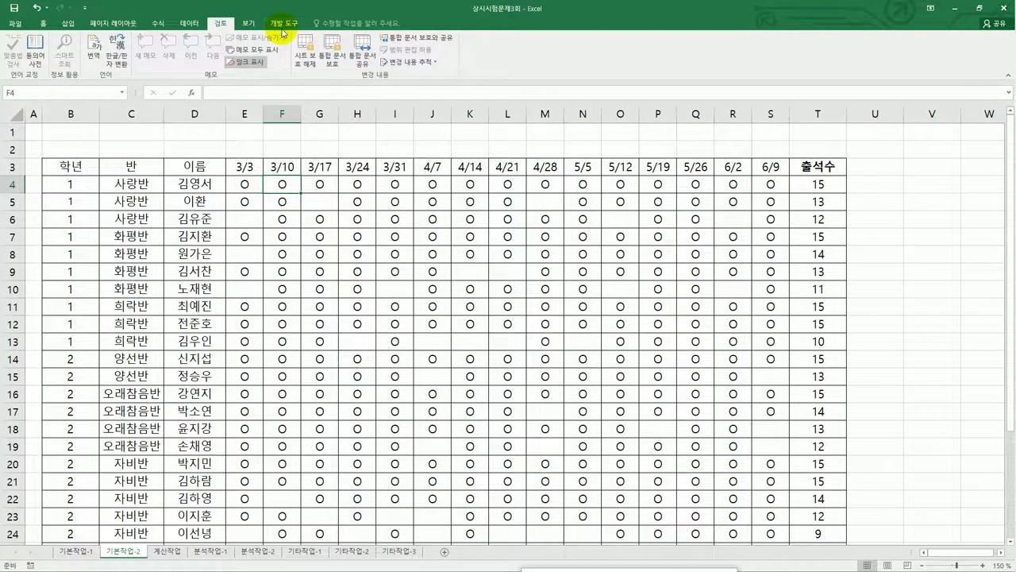
Show the 기본작업-2 sheet in page break preview at 100% zoom
{"action": "left_click", "coordinate": [252, 24]}
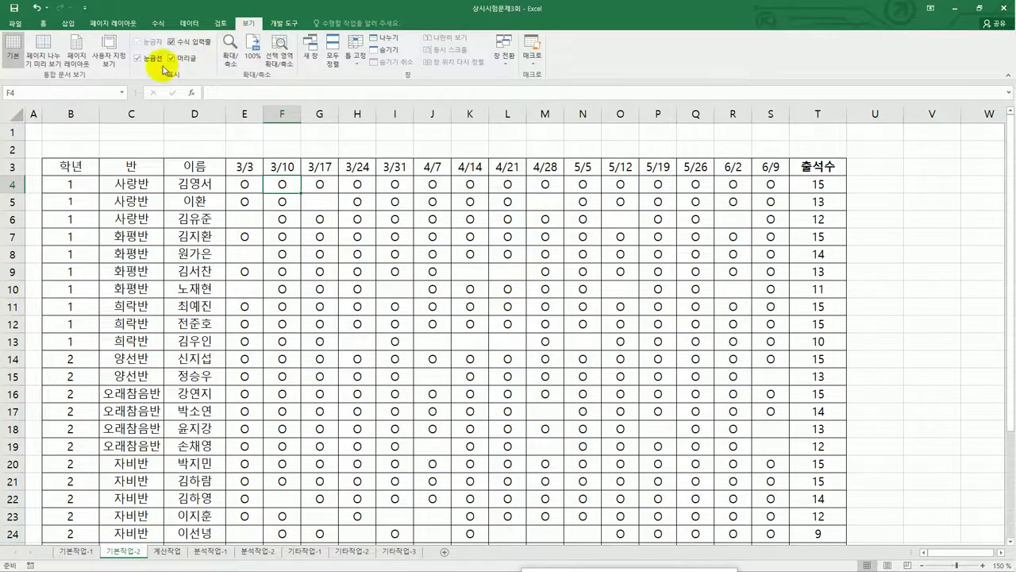
{"action": "left_click", "coordinate": [46, 68]}
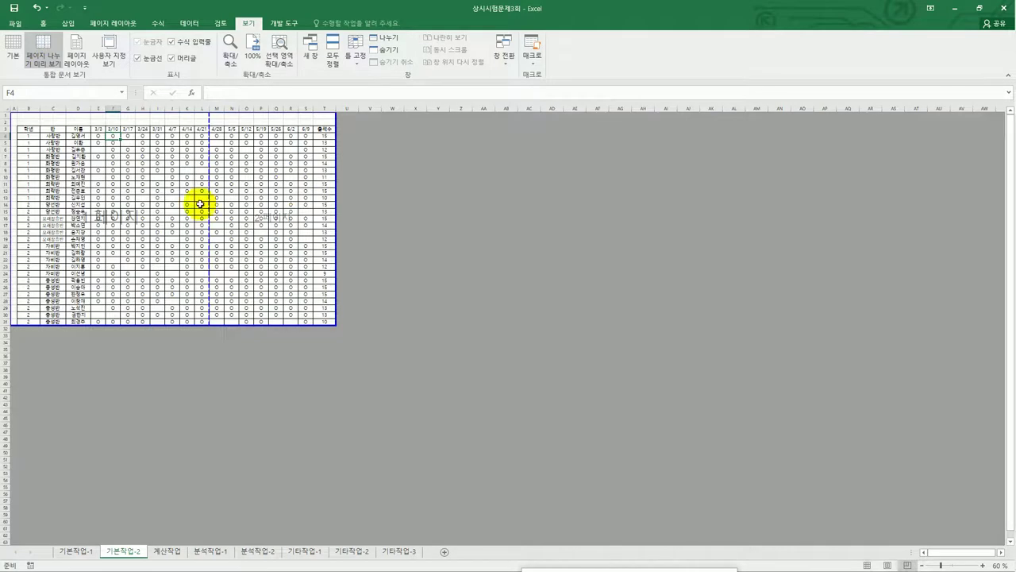
{"action": "left_click", "coordinate": [257, 46]}
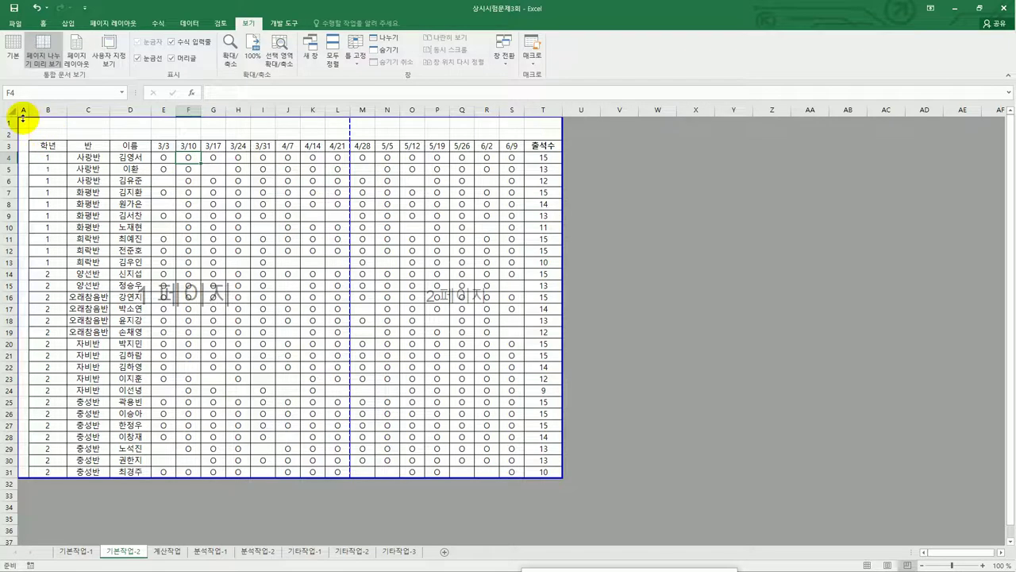
Limit the print area to B3:T31 and move the vertical page break past column T so everything prints on one page
{"action": "left_click_drag", "start_coordinate": [22, 118], "coordinate": [24, 142]}
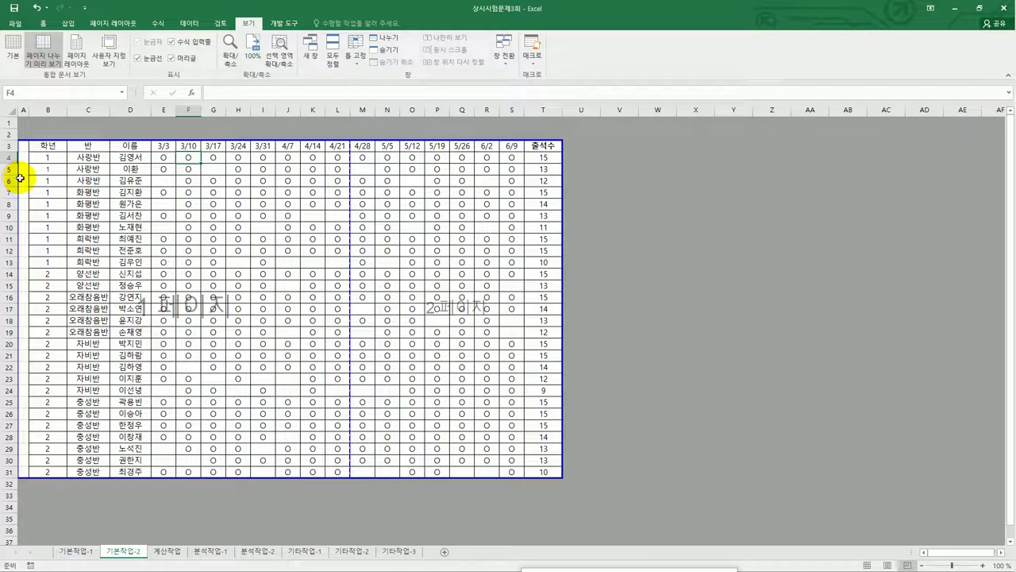
{"action": "left_click_drag", "start_coordinate": [17, 177], "coordinate": [36, 180]}
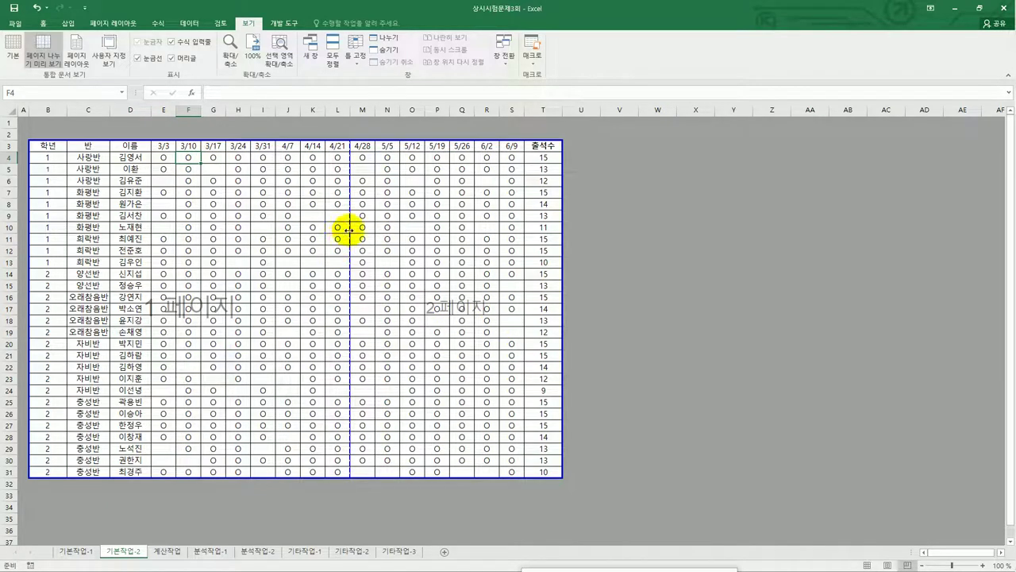
{"action": "left_click_drag", "start_coordinate": [349, 229], "coordinate": [566, 232]}
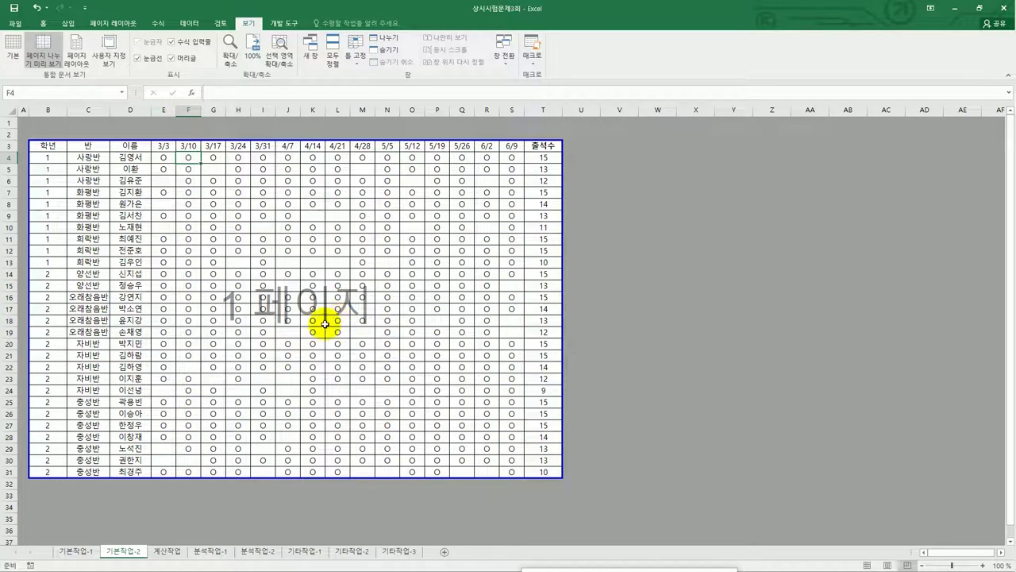
Open the 계산작업 sheet and examine the 코드 and 구분-성별 columns of 표1 and the 코드, 구분 and 성별 columns of 표2
{"action": "left_click", "coordinate": [176, 557]}
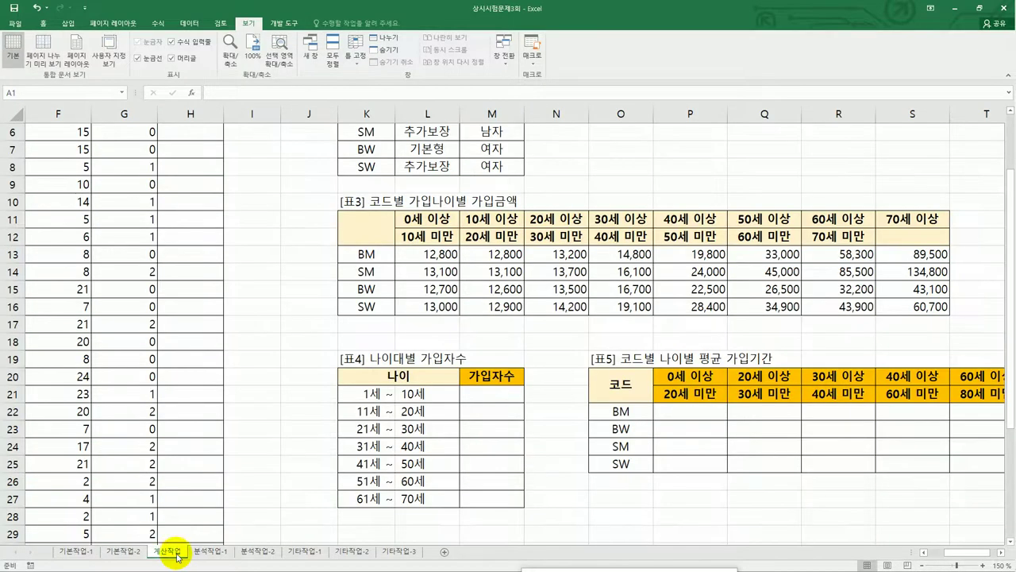
{"action": "scroll", "coordinate": [243, 471], "scroll_direction": "up", "scroll_amount": 2}
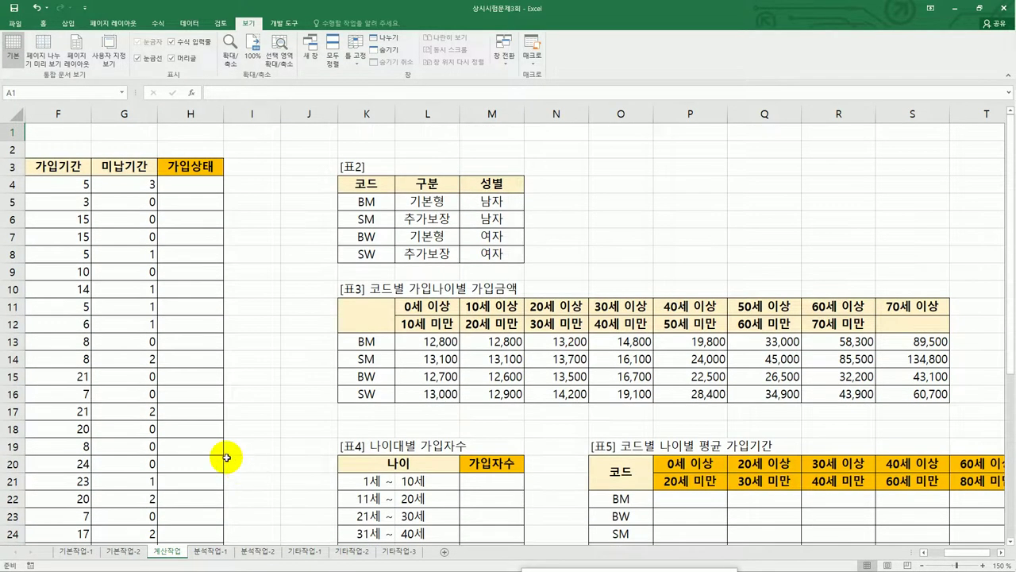
{"action": "scroll", "coordinate": [227, 457], "scroll_direction": "left", "scroll_amount": 3}
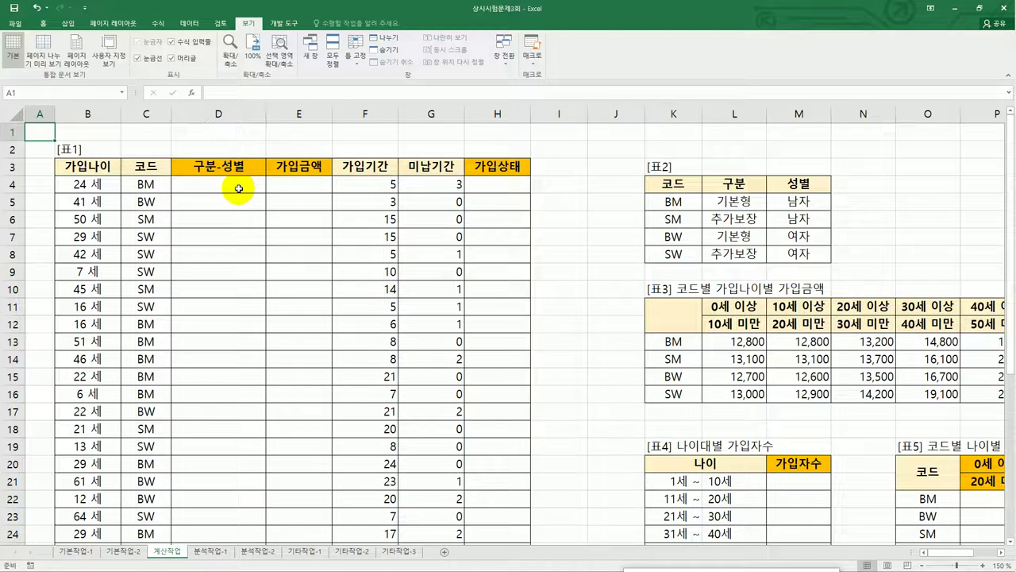
{"action": "left_click", "coordinate": [161, 181]}
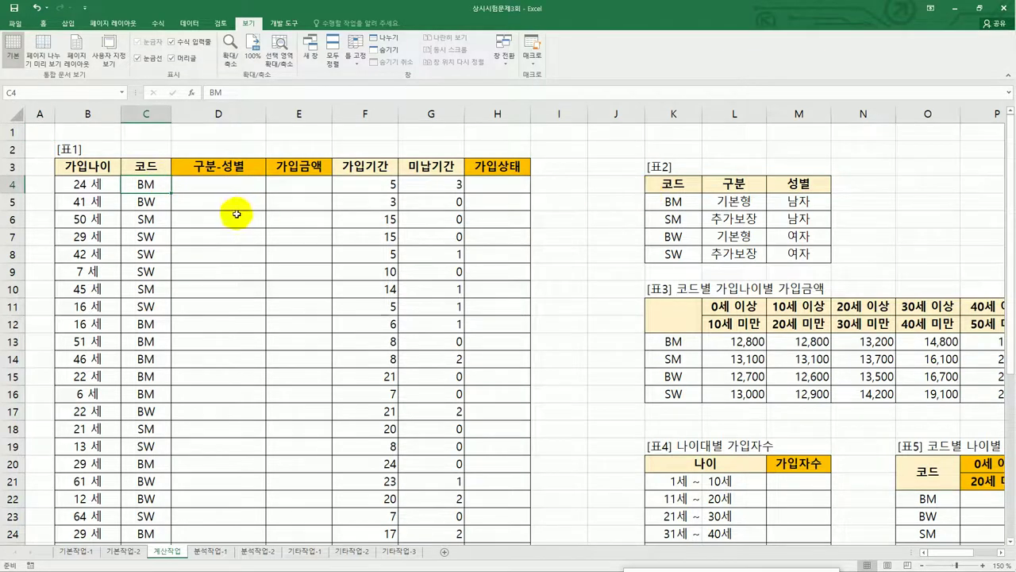
{"action": "left_click", "coordinate": [229, 188]}
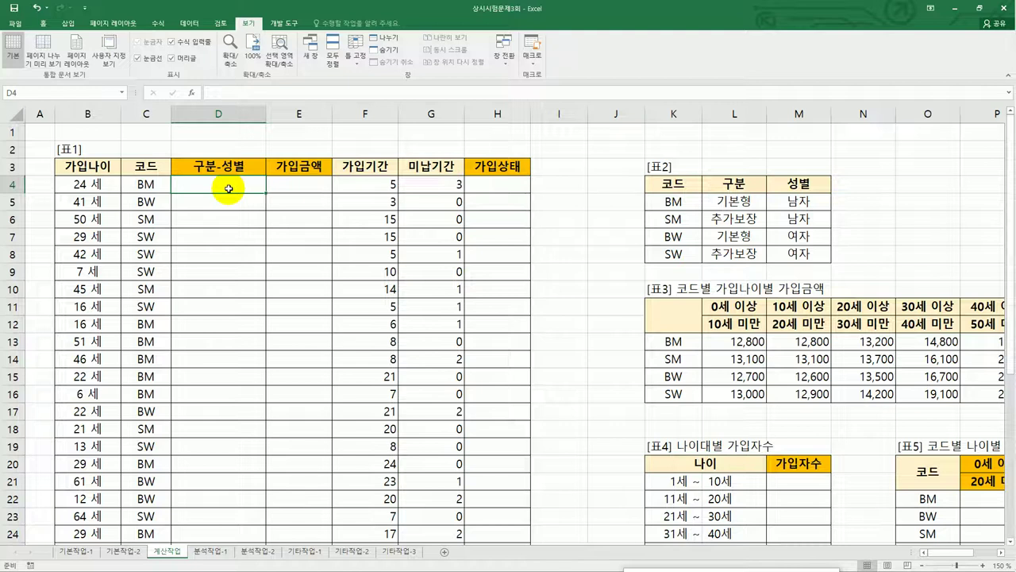
{"action": "left_click", "coordinate": [161, 190]}
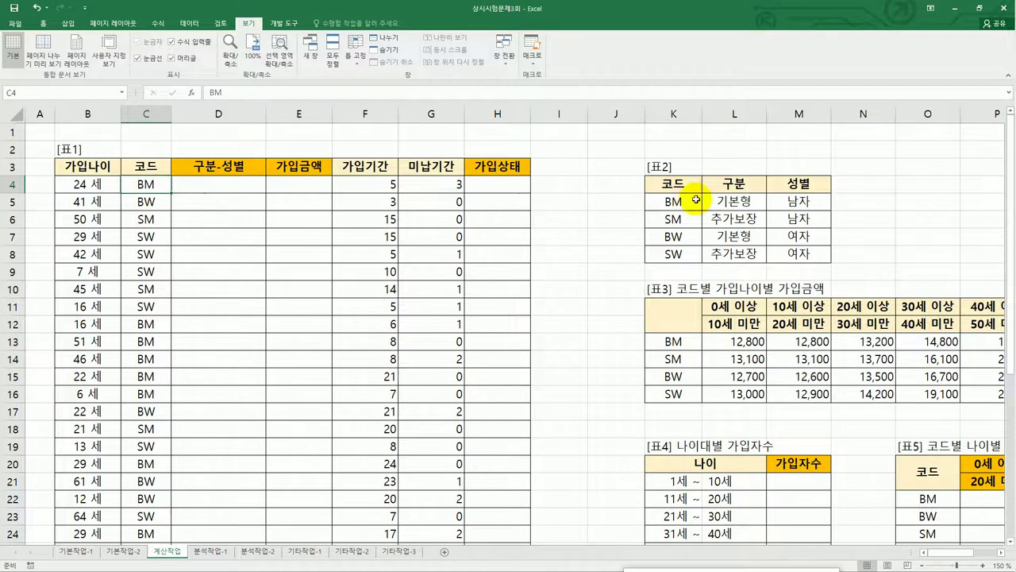
{"action": "left_click_drag", "start_coordinate": [675, 184], "coordinate": [790, 256]}
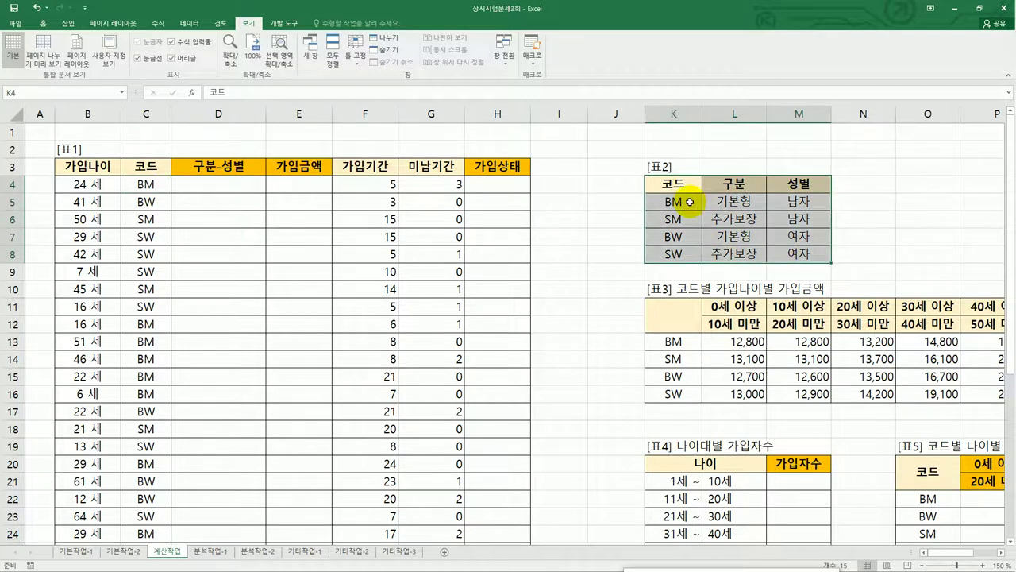
{"action": "left_click_drag", "start_coordinate": [689, 202], "coordinate": [692, 253]}
{"action": "left_click_drag", "start_coordinate": [734, 202], "coordinate": [735, 251]}
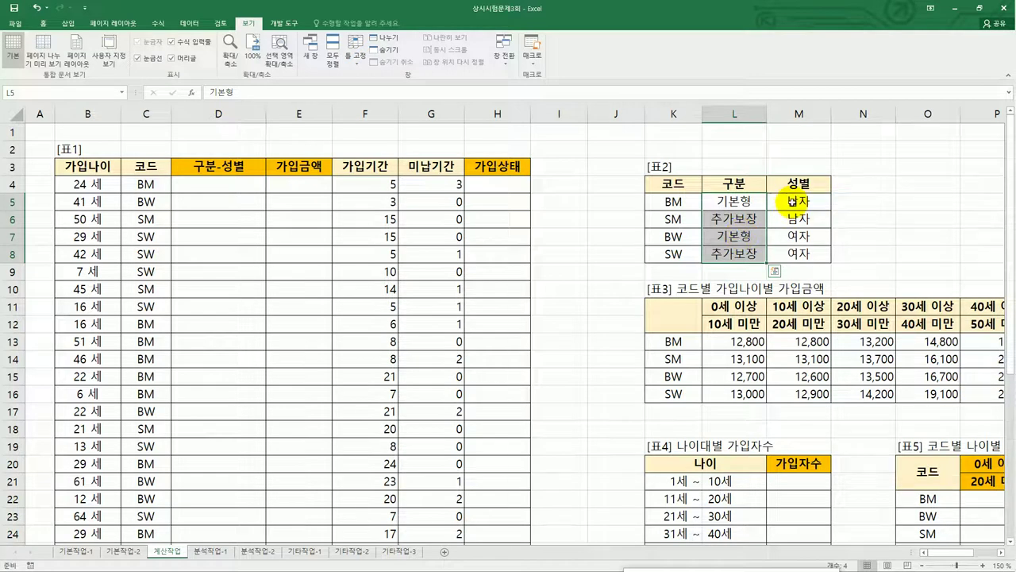
{"action": "left_click_drag", "start_coordinate": [794, 202], "coordinate": [798, 253]}
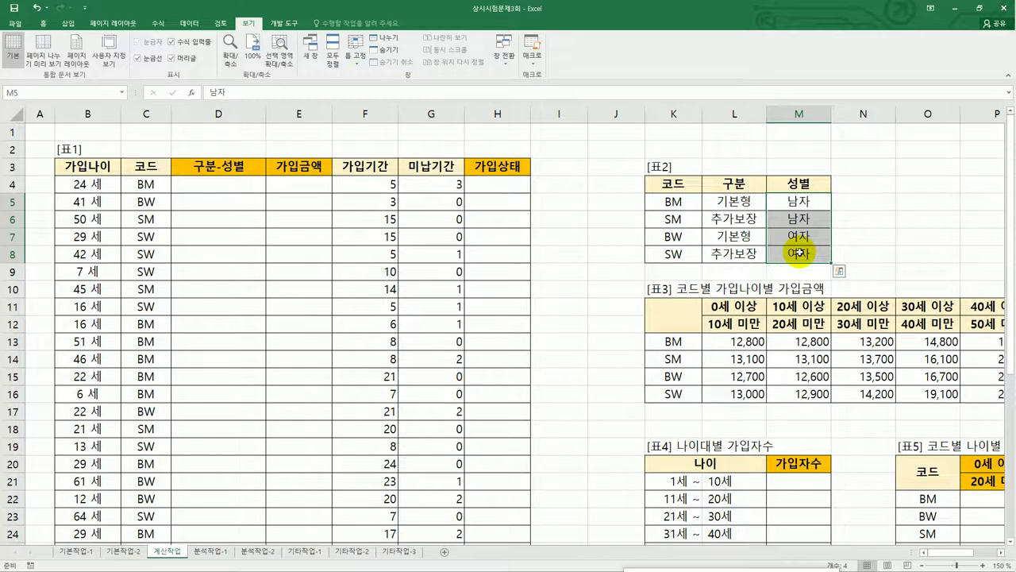
Start a VLOOKUP formula in D4 with C4 as the lookup value and the absolute range $K$5:$M$8 as the table array
{"action": "left_click", "coordinate": [242, 191]}
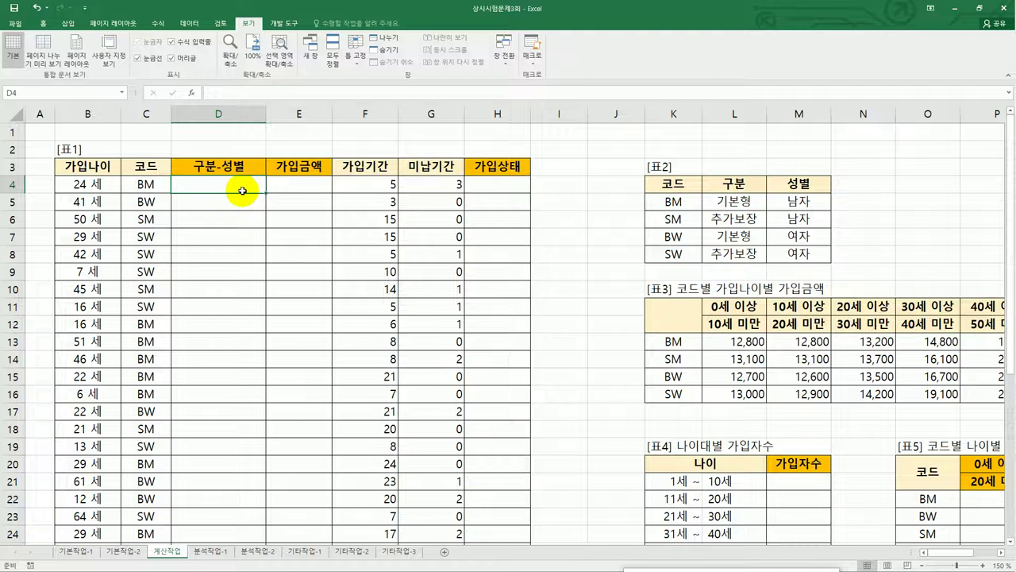
{"action": "type", "text": "=vl"}
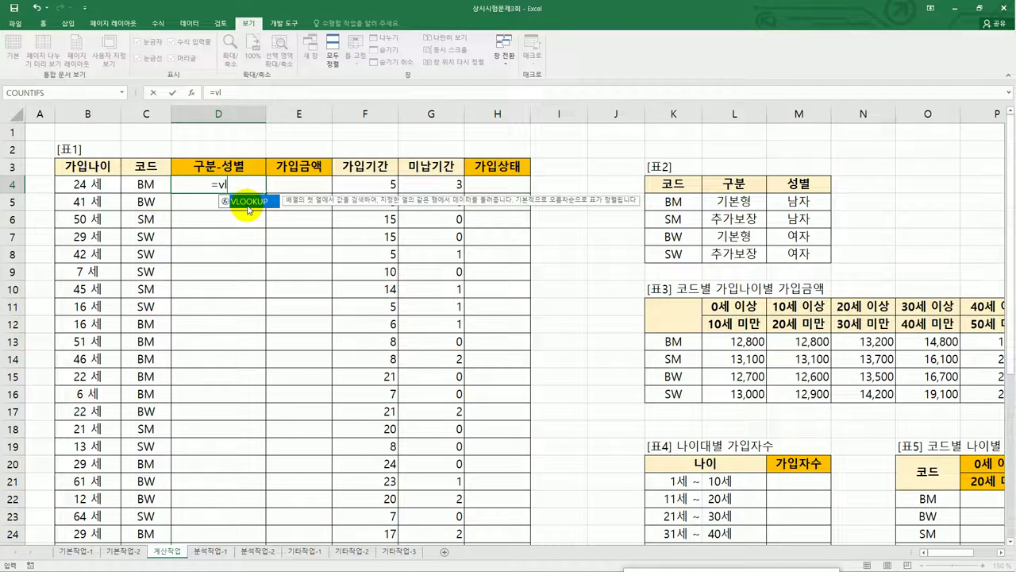
{"action": "double_click", "coordinate": [249, 202]}
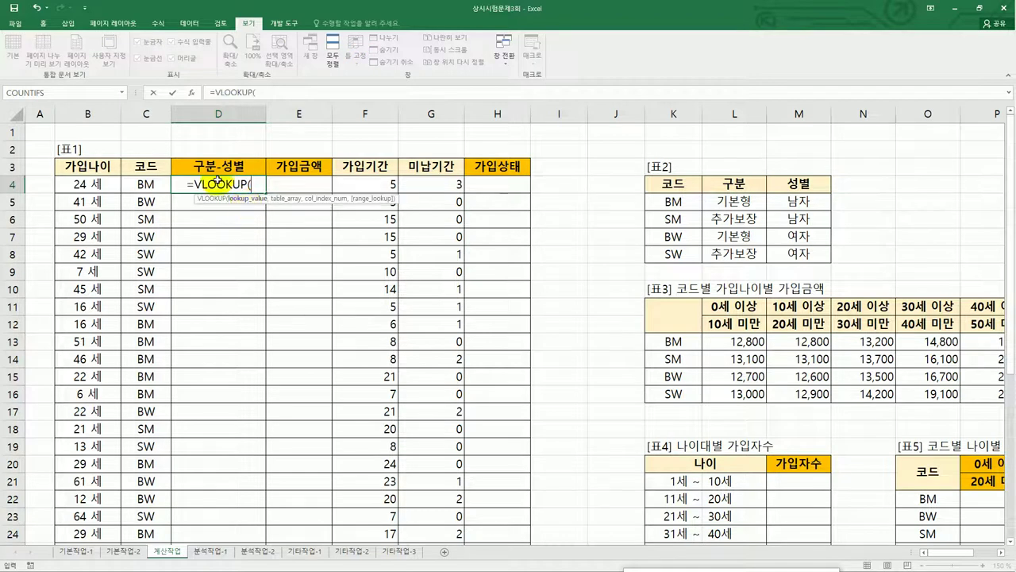
{"action": "left_click", "coordinate": [190, 93]}
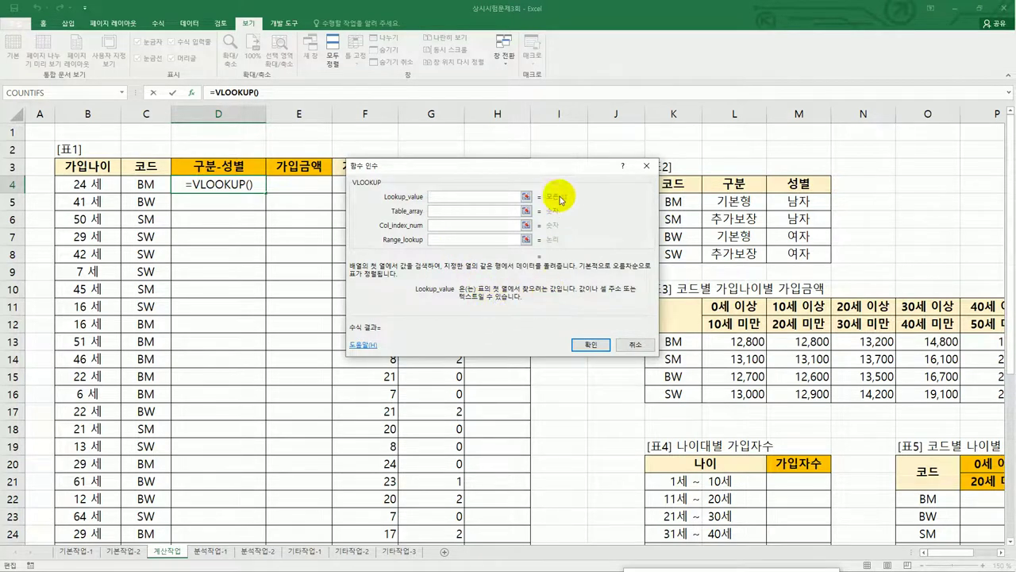
{"action": "left_click_drag", "start_coordinate": [555, 166], "coordinate": [514, 187]}
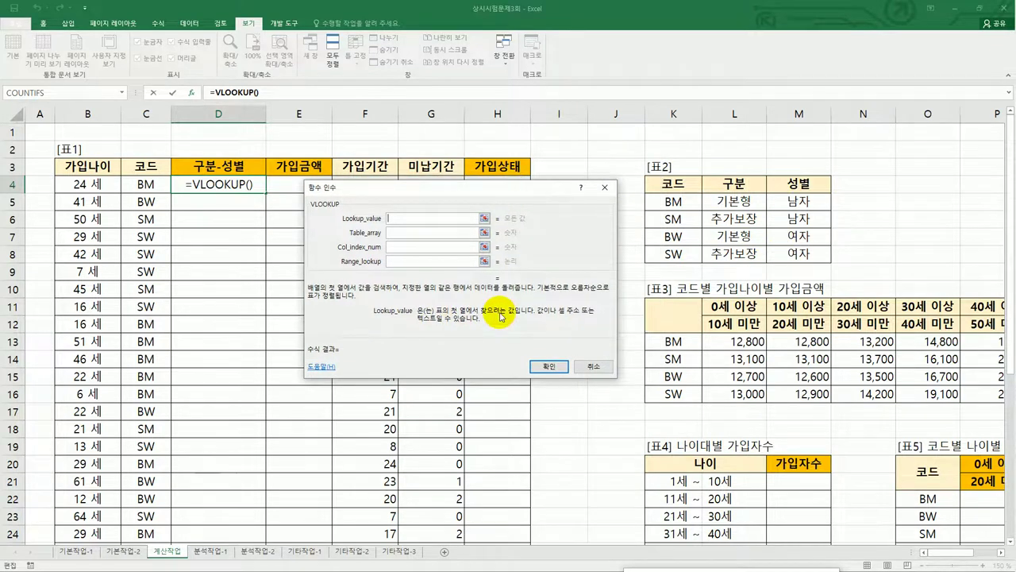
{"action": "left_click", "coordinate": [147, 185]}
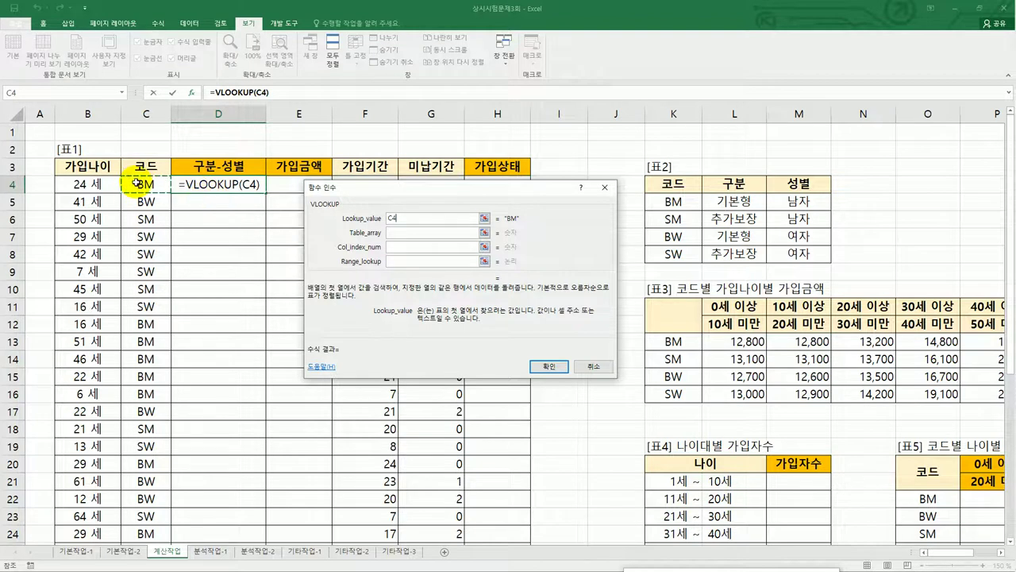
{"action": "left_click", "coordinate": [404, 234]}
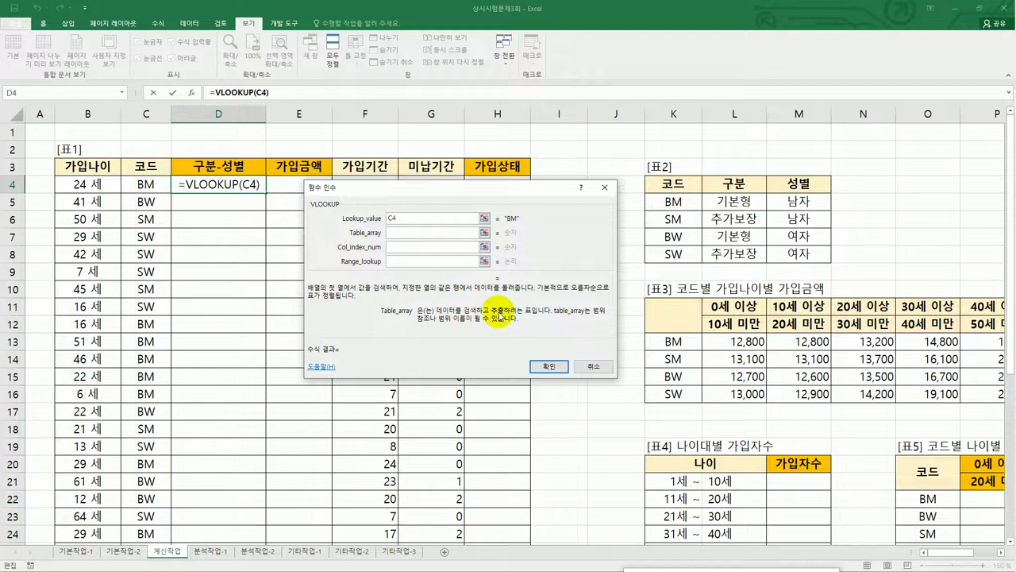
{"action": "left_click_drag", "start_coordinate": [675, 201], "coordinate": [782, 251]}
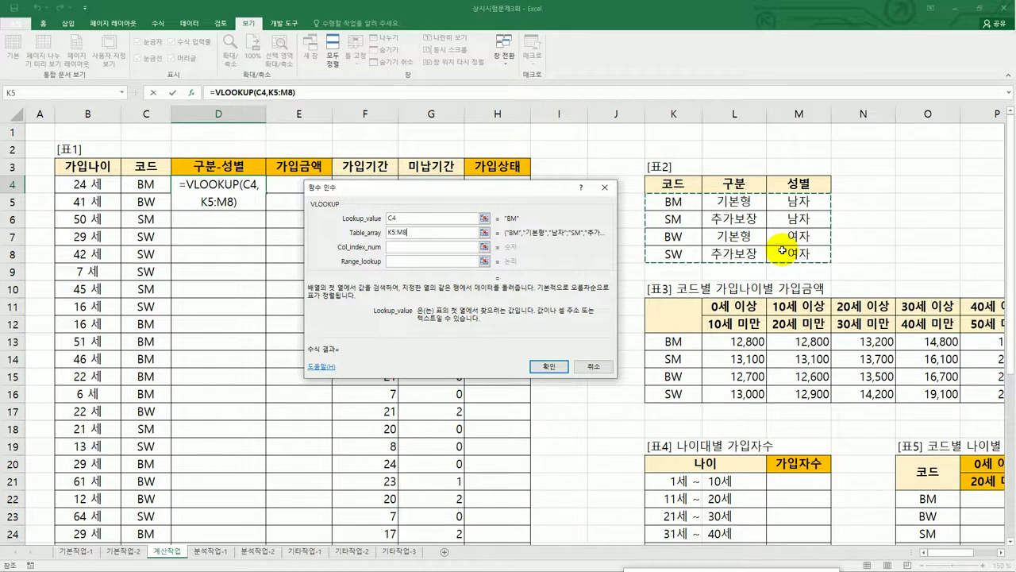
{"action": "key", "text": "F4"}
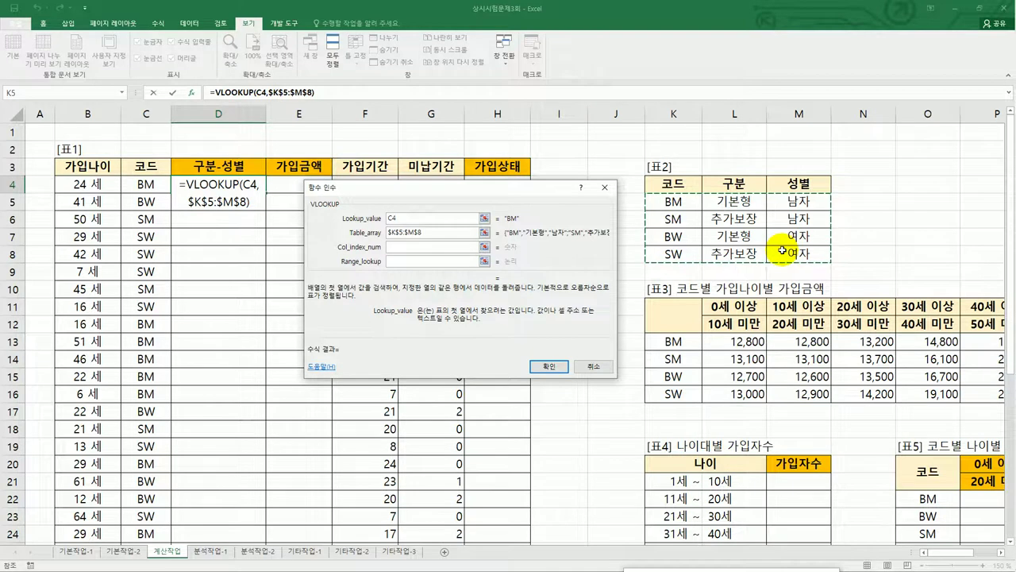
Complete the D4 VLOOKUP with column index 2 and range lookup 0, and fill the formula down the 구분-성별 column
{"action": "left_click", "coordinate": [451, 247]}
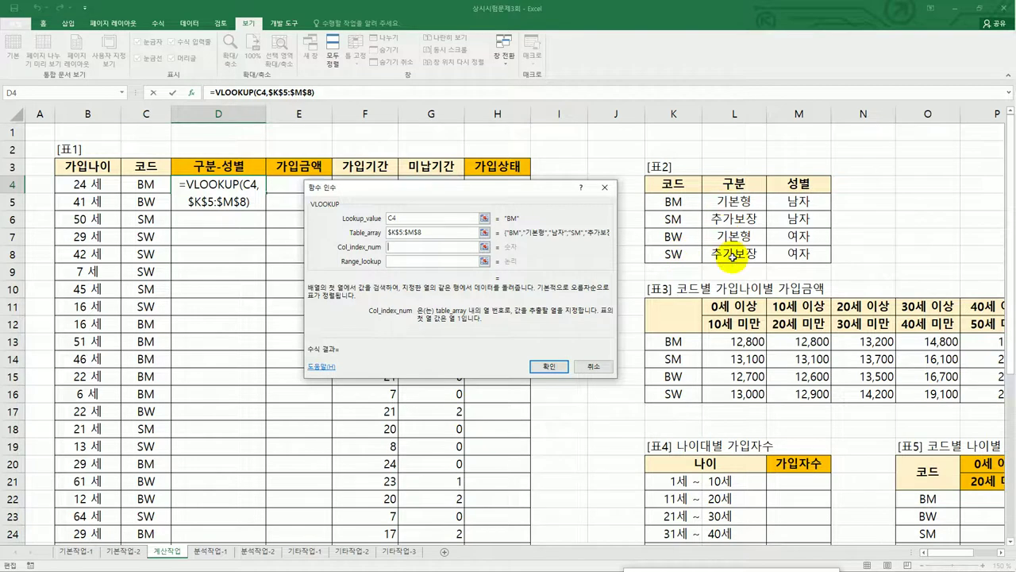
{"action": "type", "text": "2"}
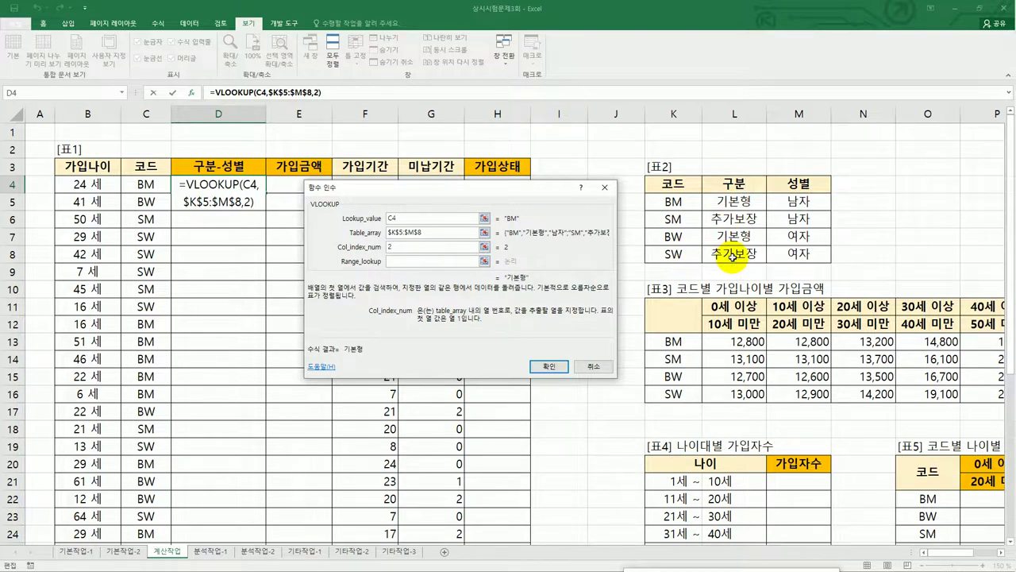
{"action": "left_click", "coordinate": [420, 261]}
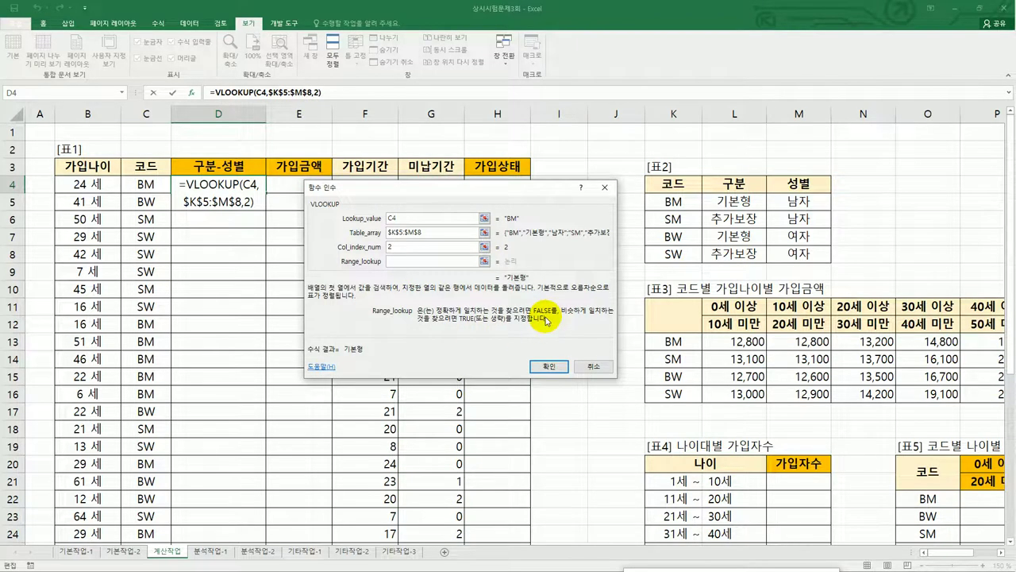
{"action": "type", "text": "0"}
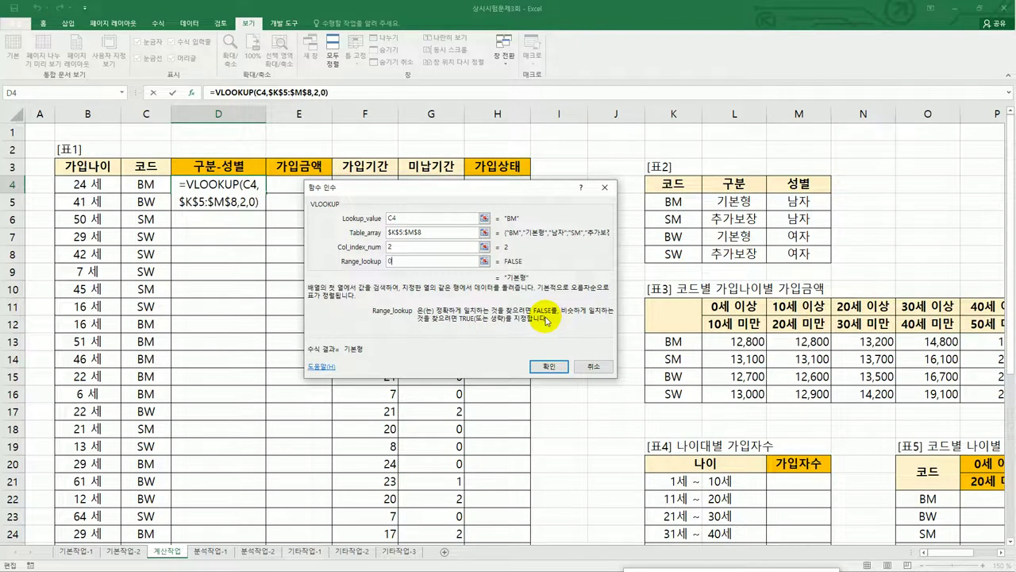
{"action": "left_click", "coordinate": [547, 367]}
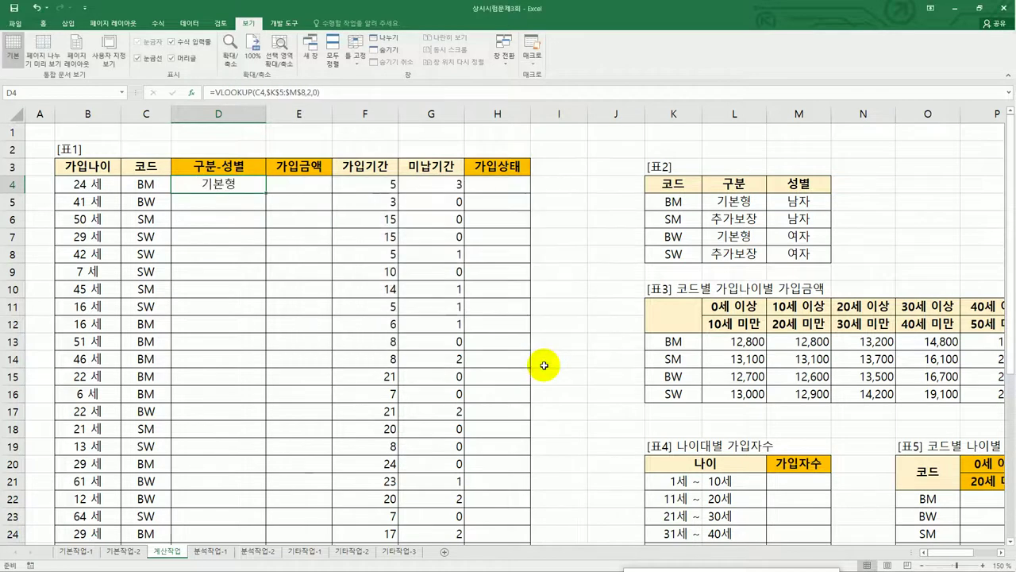
{"action": "double_click", "coordinate": [265, 193]}
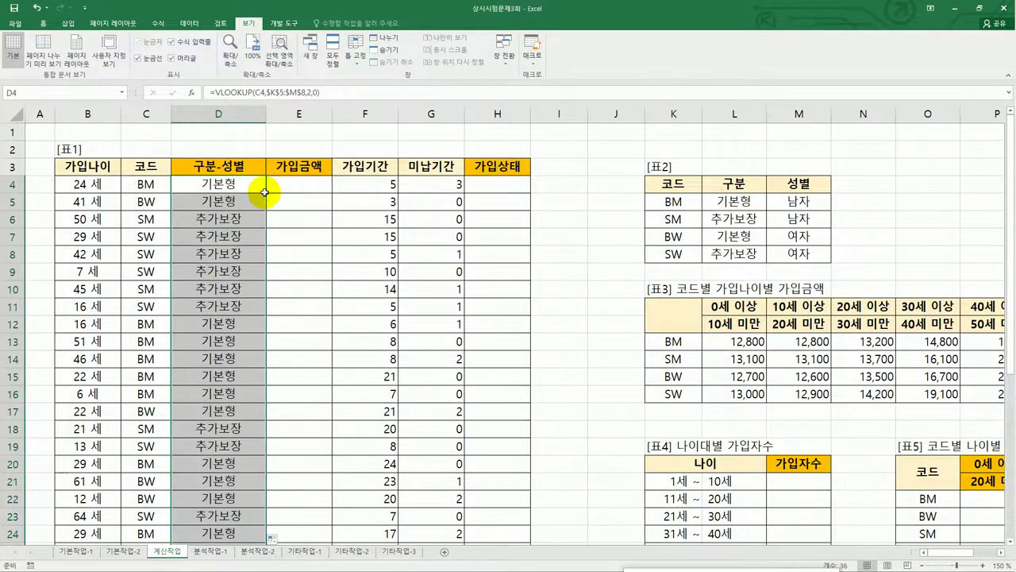
Wrap the VLOOKUP in D4 in a CONCATENATE function and add "-" as its second text argument
{"action": "left_click", "coordinate": [245, 187]}
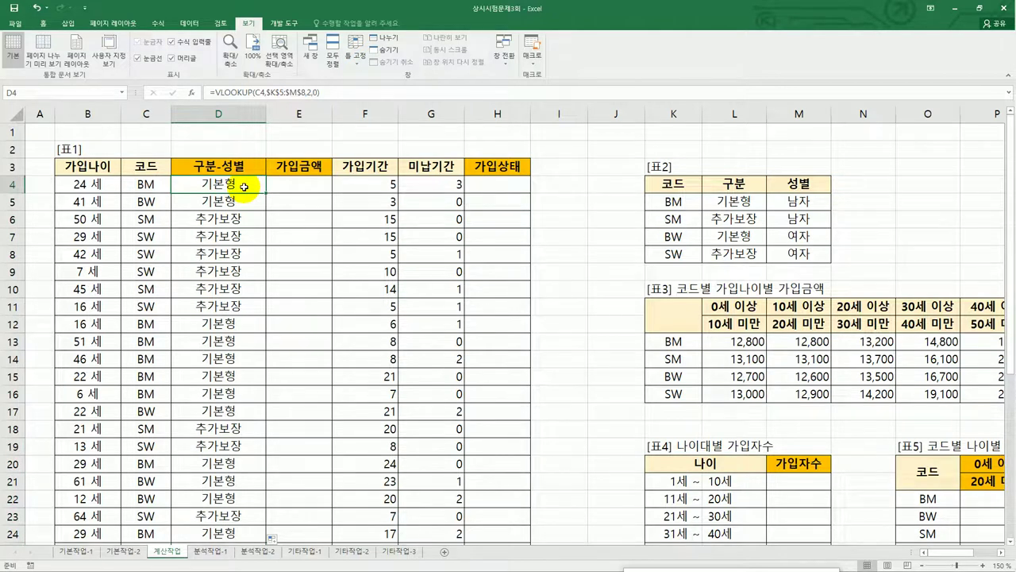
{"action": "double_click", "coordinate": [244, 186]}
{"action": "left_click", "coordinate": [185, 185]}
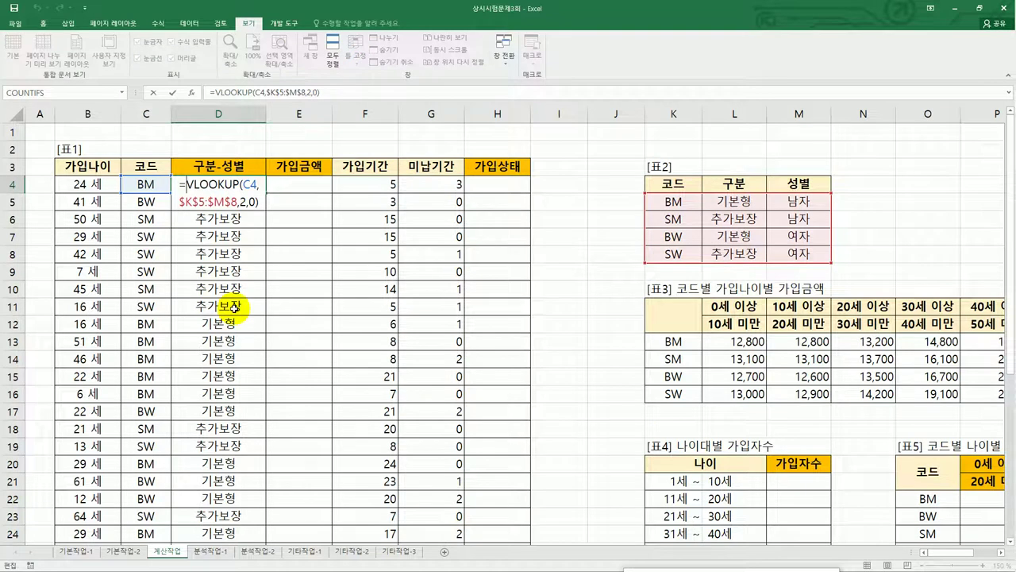
{"action": "type", "text": "con"}
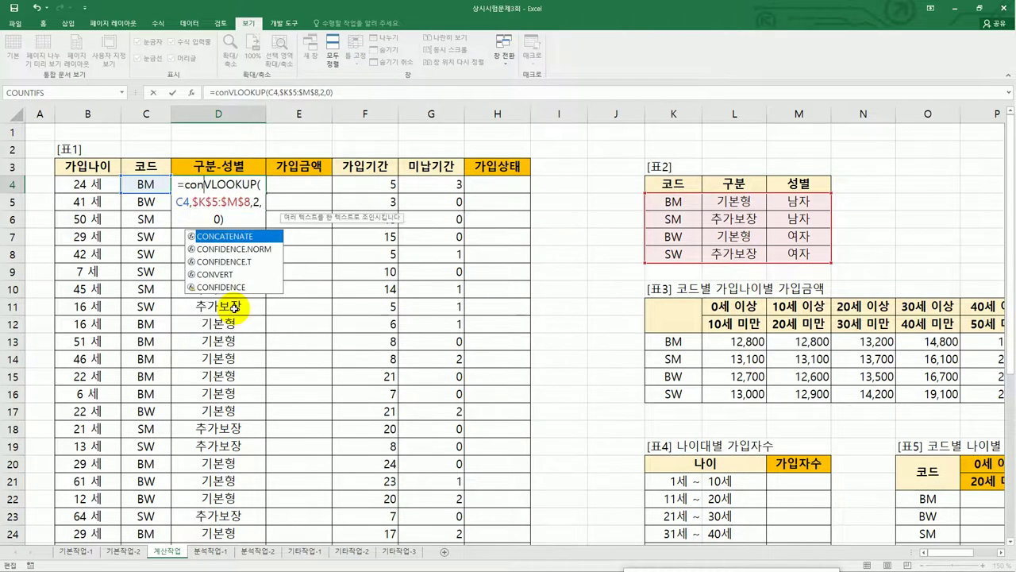
{"action": "double_click", "coordinate": [225, 236]}
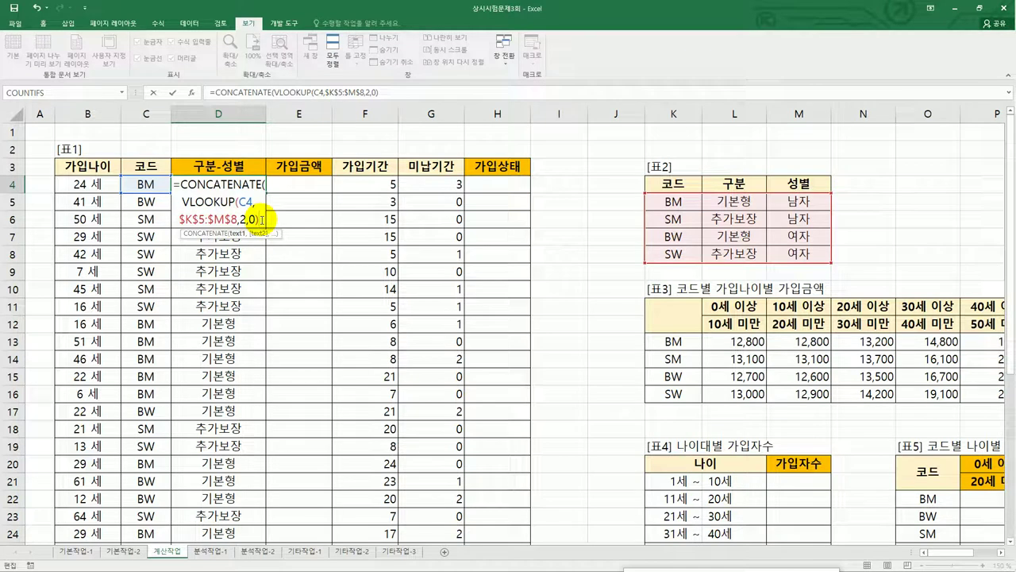
{"action": "type", "text": ","}
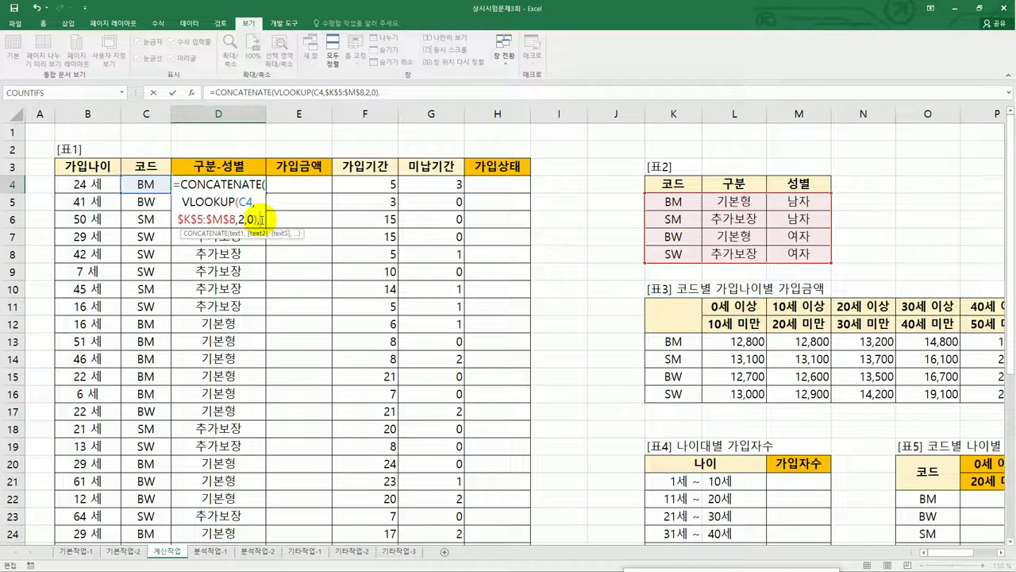
{"action": "type", "text": "\"-"}
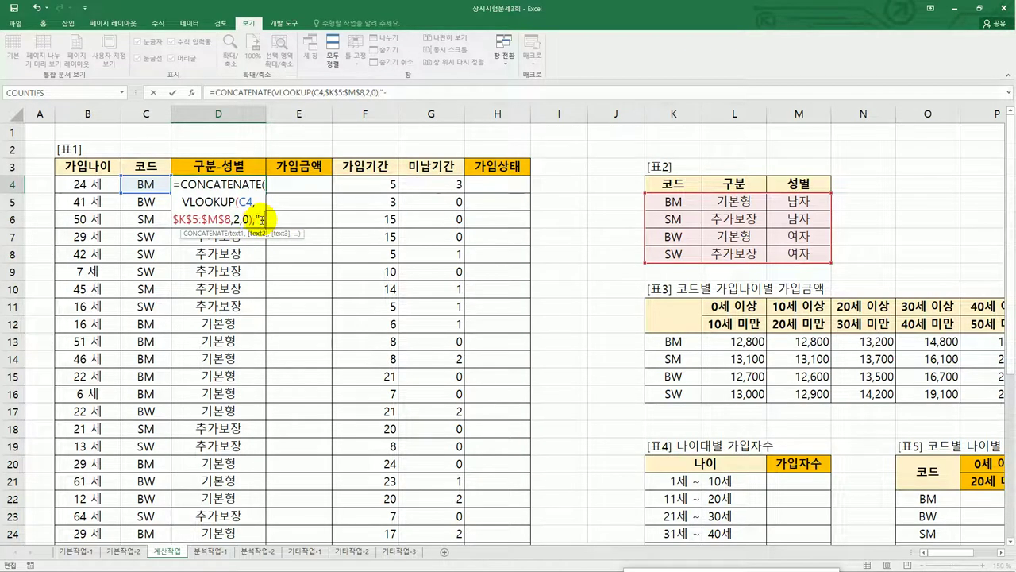
{"action": "type", "text": "\","}
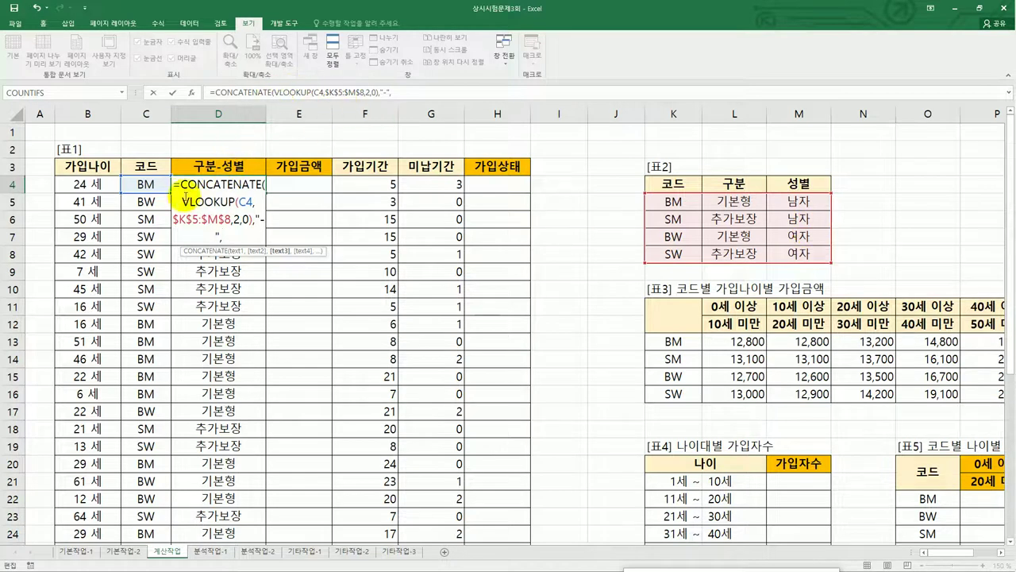
Reuse the D4 VLOOKUP as the third CONCATENATE argument and set its column index to 3
{"action": "left_click_drag", "start_coordinate": [181, 201], "coordinate": [256, 221]}
{"action": "key", "text": "ctrl+c"}
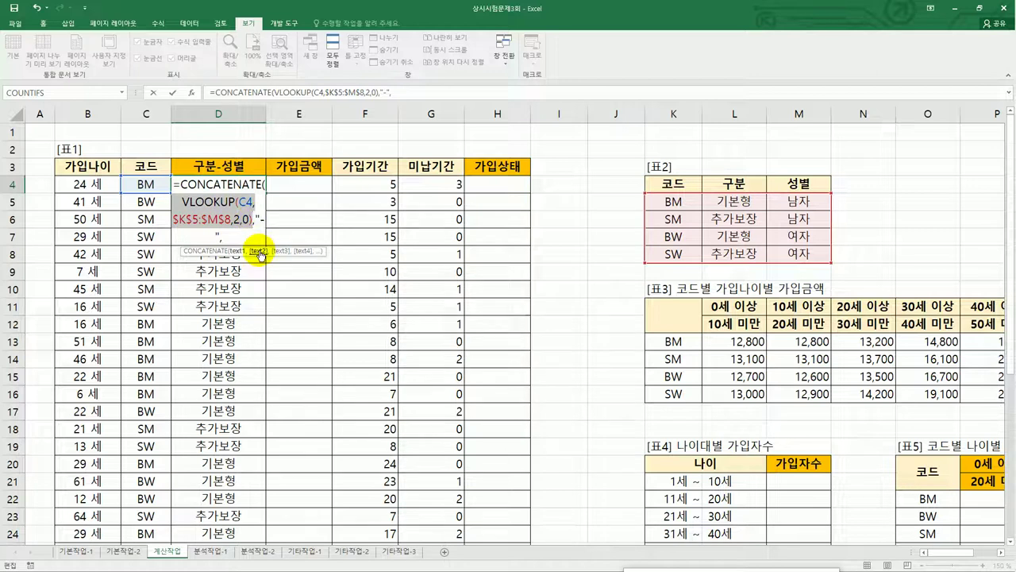
{"action": "left_click", "coordinate": [225, 236]}
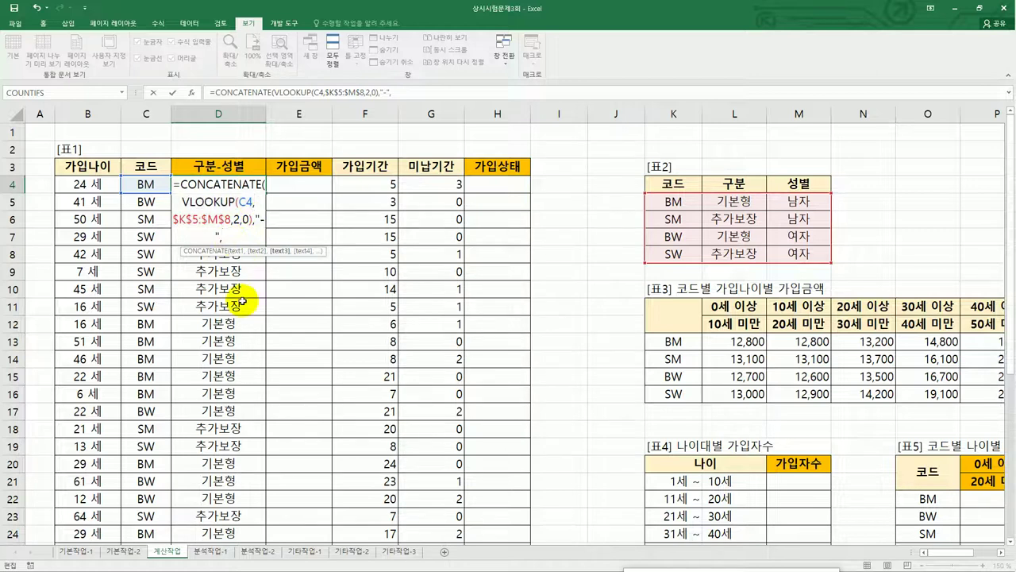
{"action": "key", "text": "ctrl+v"}
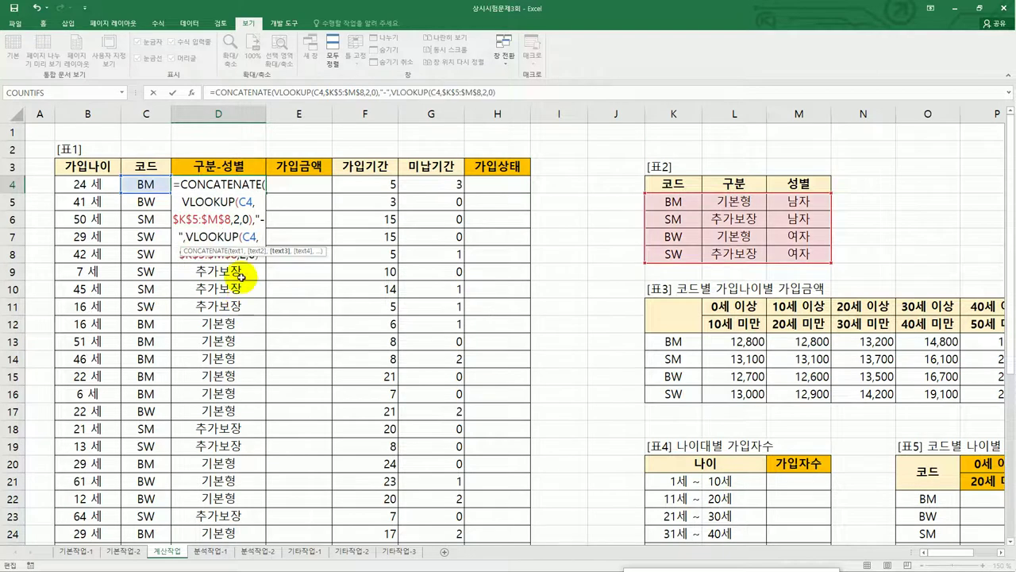
{"action": "left_click", "coordinate": [239, 254]}
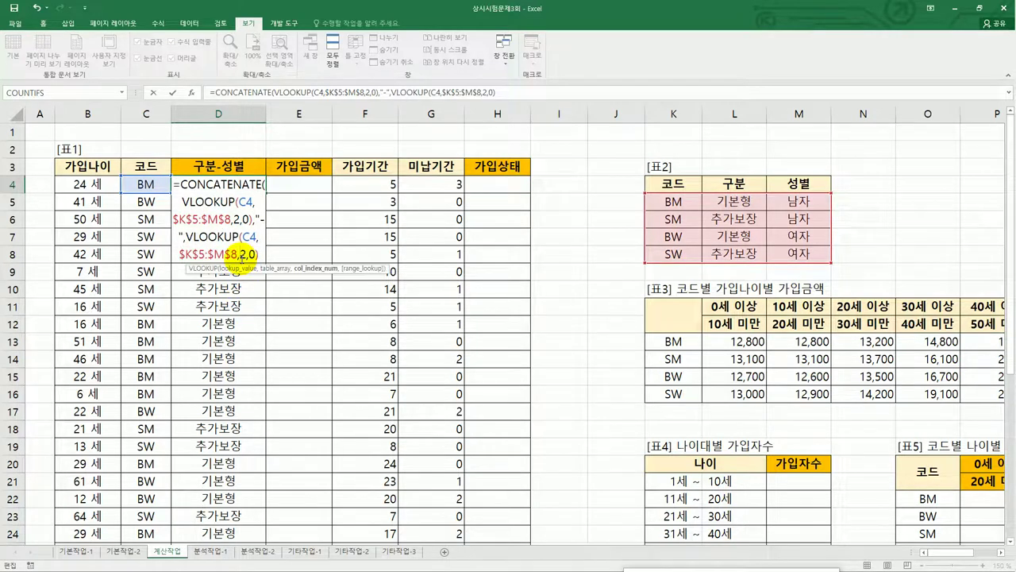
{"action": "type", "text": "3"}
{"action": "key", "text": "Delete"}
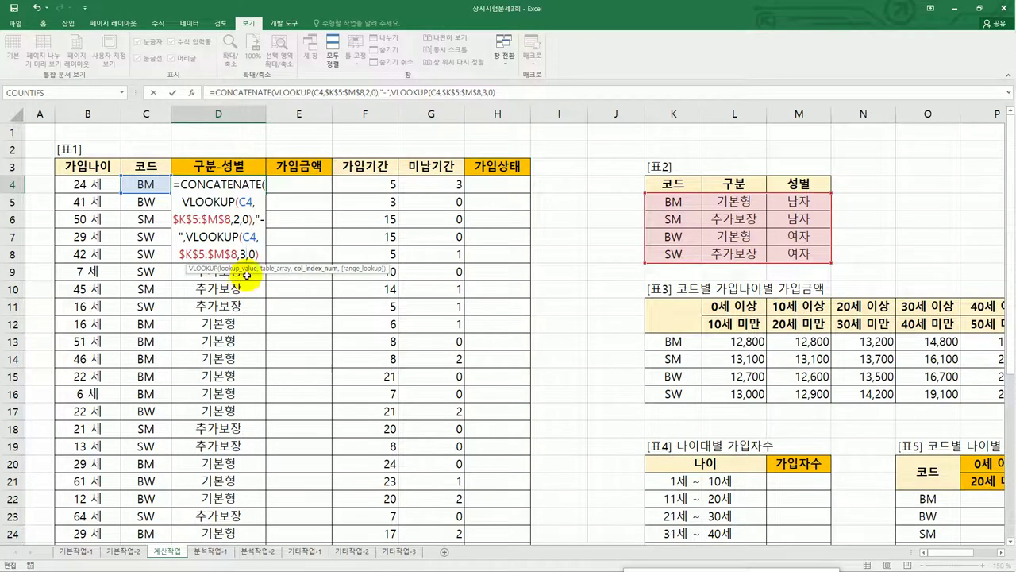
Close the CONCATENATE formula in D4, enter it, and fill it down the 구분-성별 column
{"action": "left_click", "coordinate": [265, 258]}
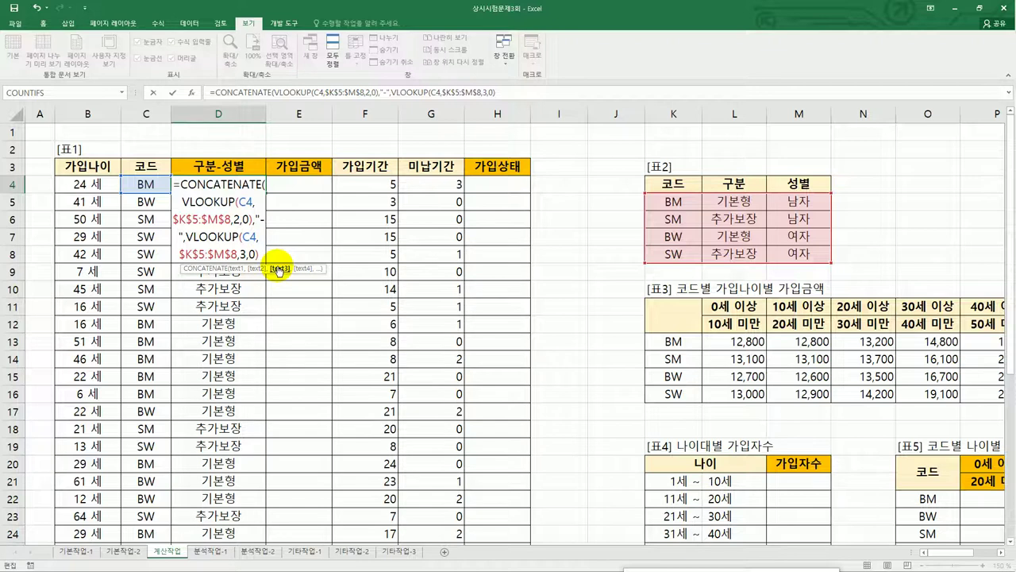
{"action": "type", "text": ")"}
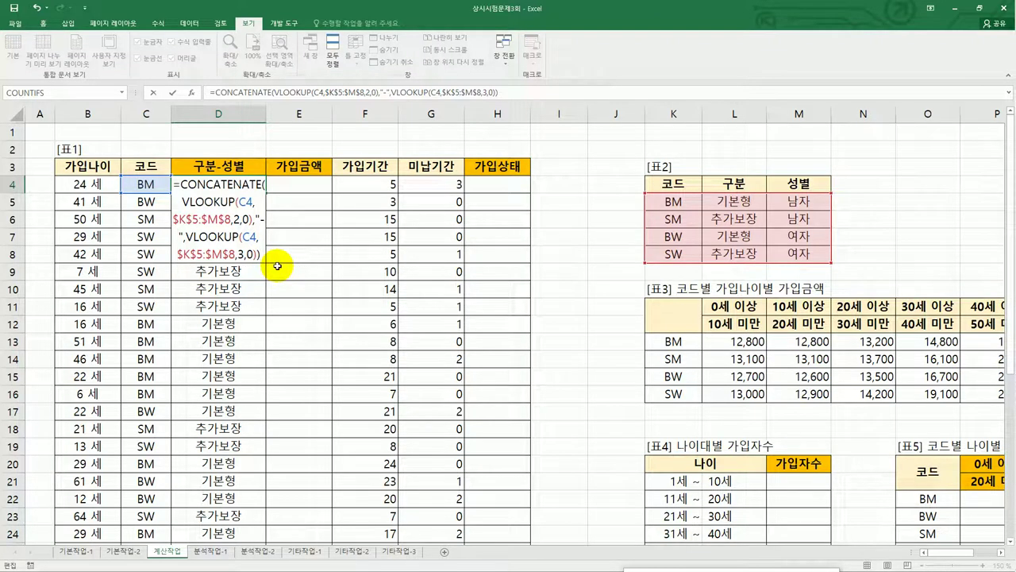
{"action": "key", "text": "ctrl+Return"}
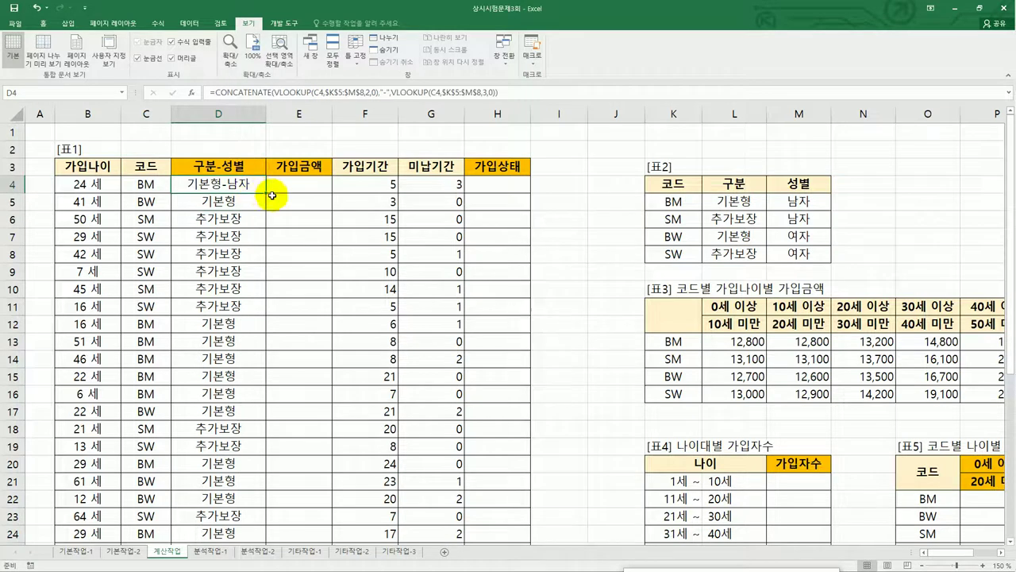
{"action": "double_click", "coordinate": [266, 194]}
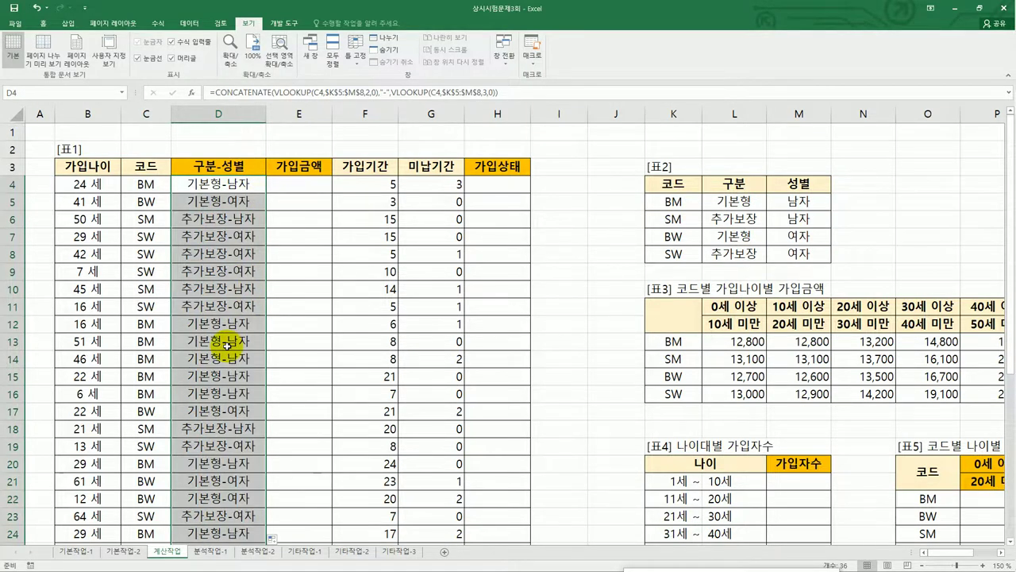
{"action": "scroll", "coordinate": [227, 346], "scroll_direction": "down", "scroll_amount": 6}
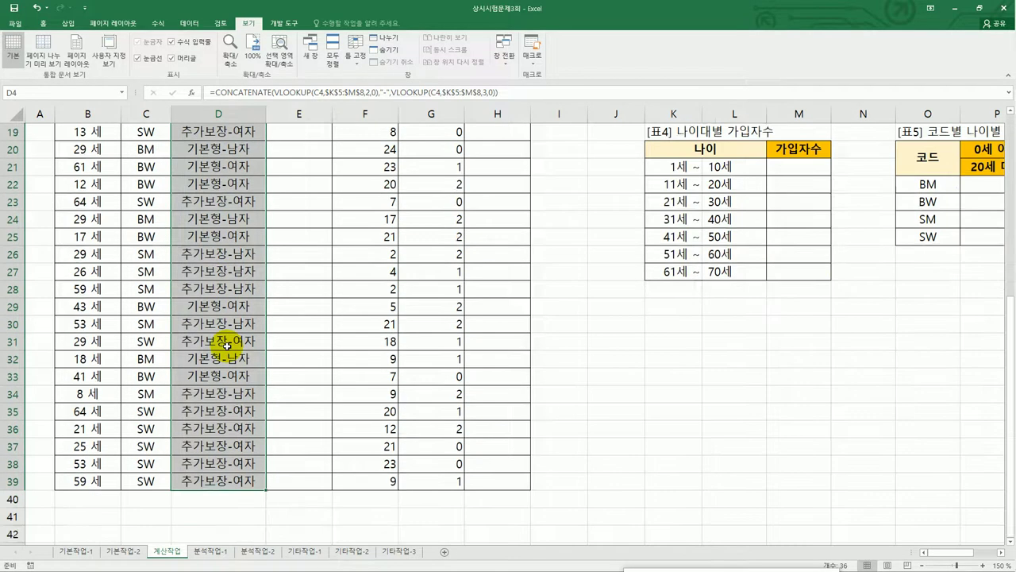
{"action": "scroll", "coordinate": [227, 345], "scroll_direction": "up", "scroll_amount": 6}
Start an INDEX formula in E4 of the 가입금액 column with the absolute 표3 amounts range $L$13:$S$16 as the array
{"action": "left_click", "coordinate": [312, 188]}
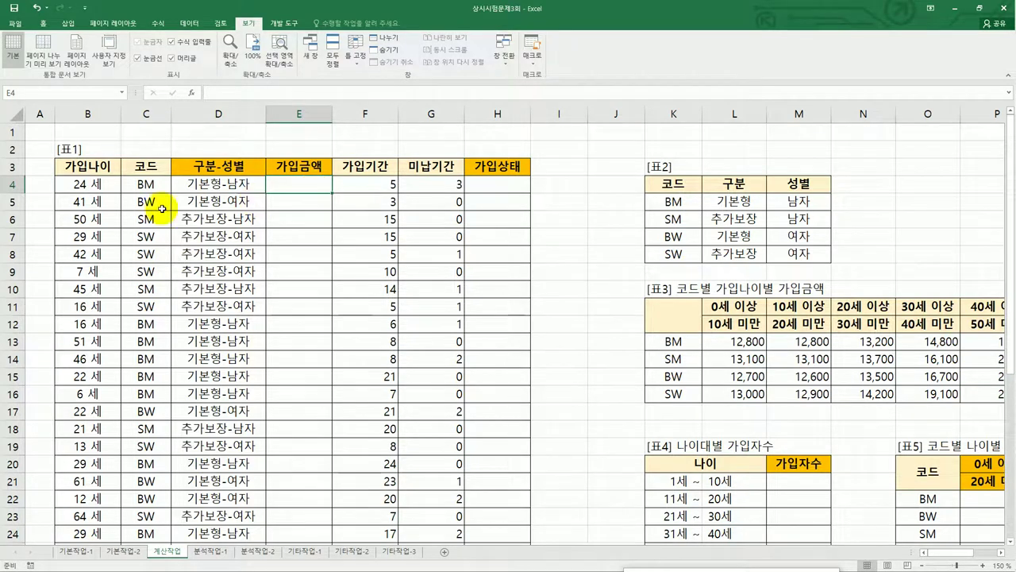
{"action": "left_click", "coordinate": [101, 183]}
{"action": "left_click", "coordinate": [141, 184]}
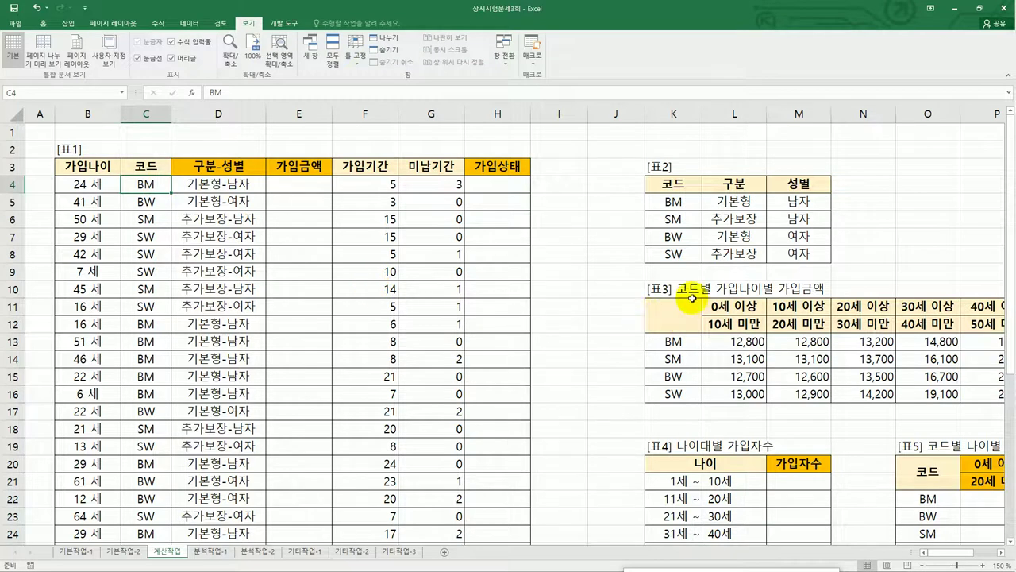
{"action": "left_click", "coordinate": [751, 343]}
{"action": "left_click_drag", "start_coordinate": [757, 343], "coordinate": [758, 378]}
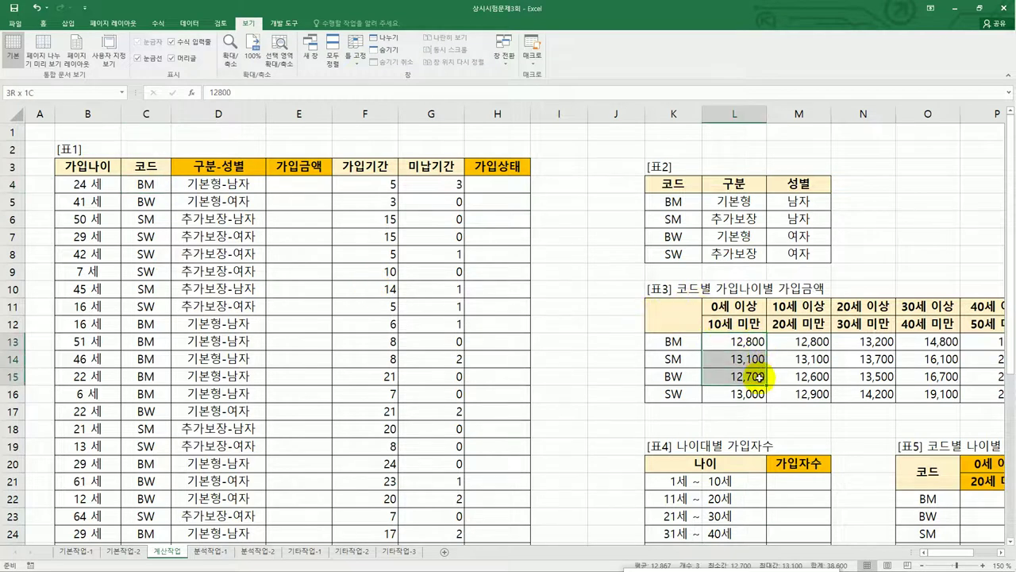
{"action": "left_click", "coordinate": [690, 341]}
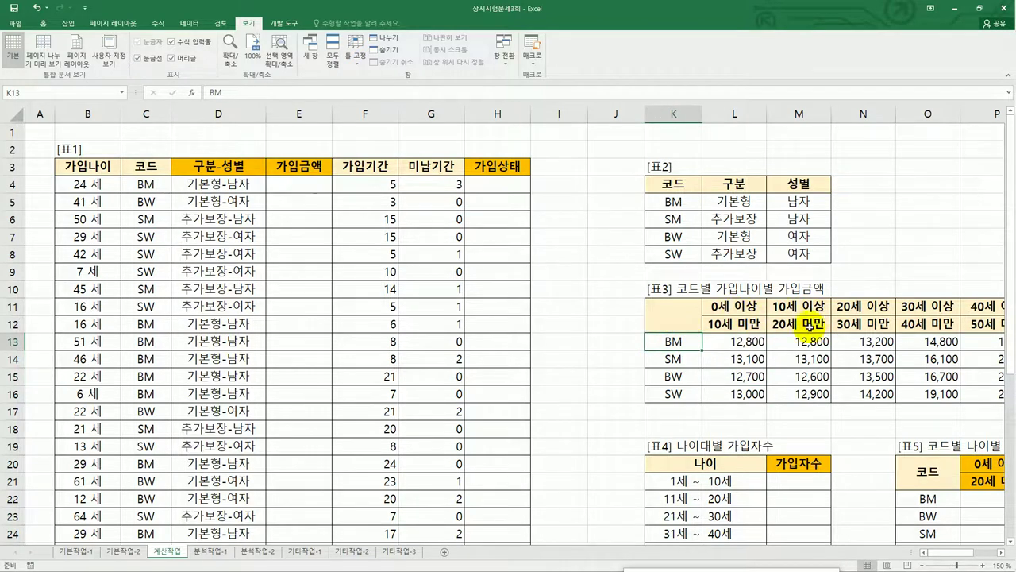
{"action": "left_click", "coordinate": [299, 185]}
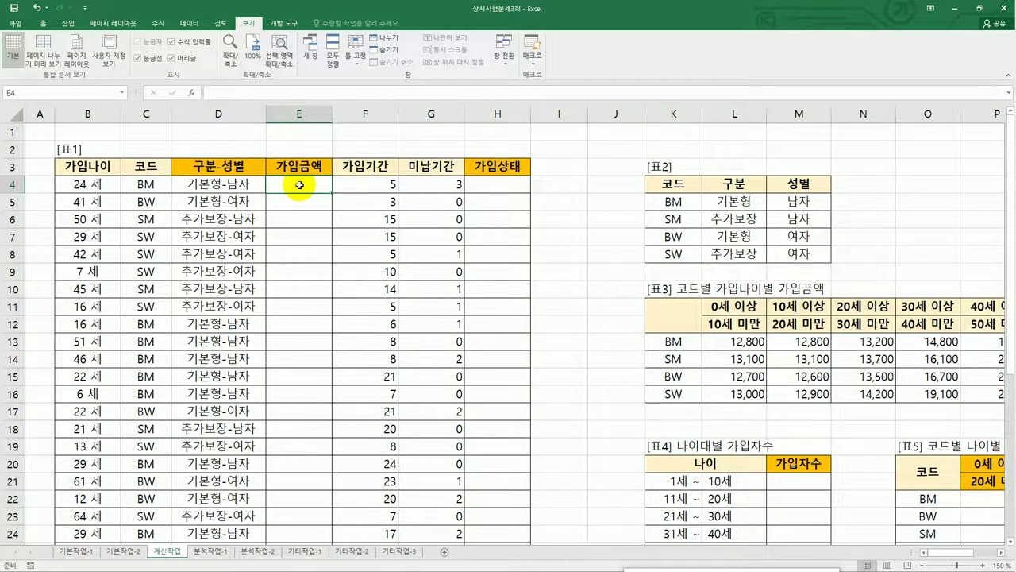
{"action": "type", "text": "=in"}
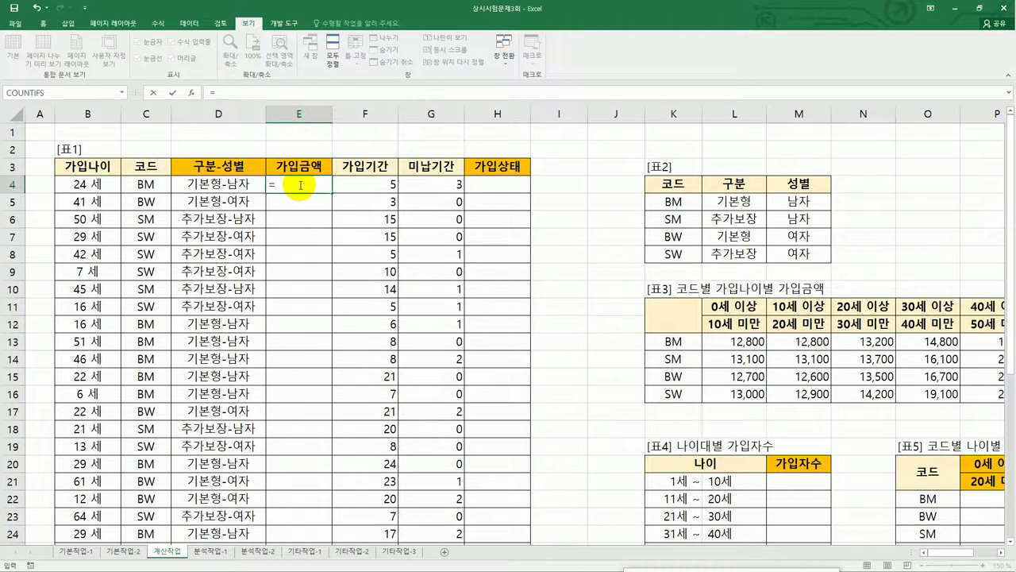
{"action": "key", "text": "Tab"}
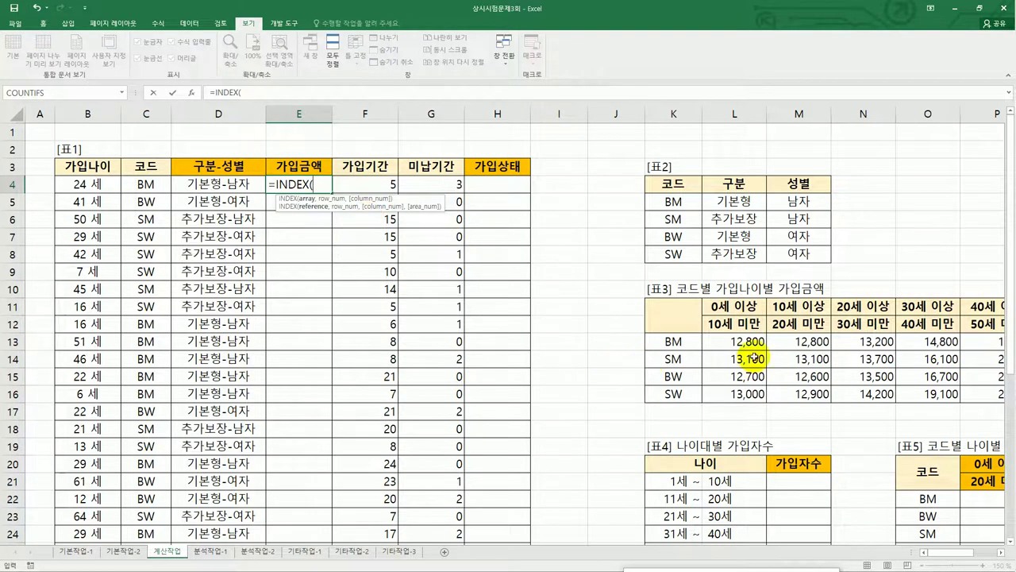
{"action": "left_click_drag", "start_coordinate": [751, 342], "coordinate": [844, 388]}
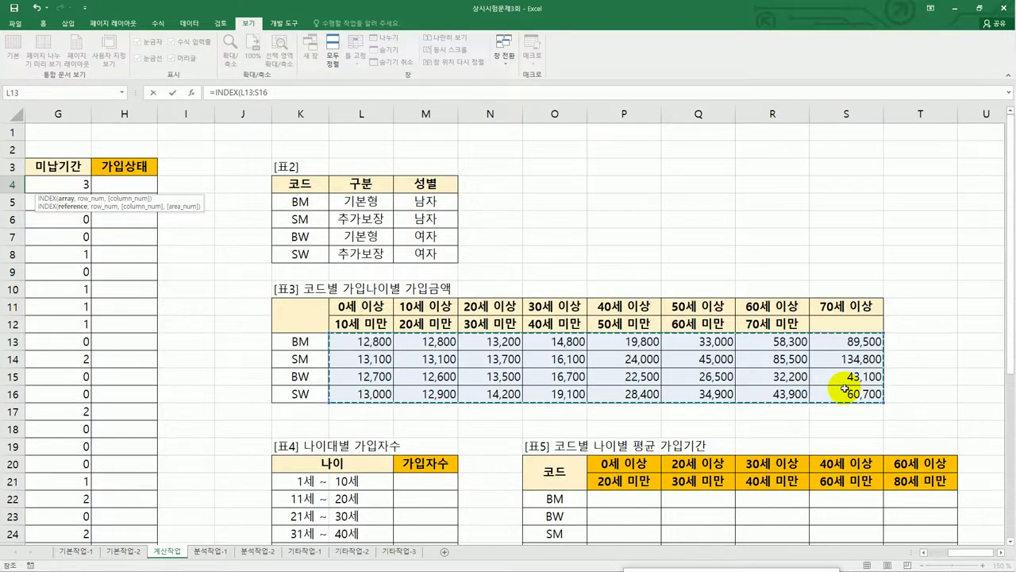
{"action": "key", "text": "F4"}
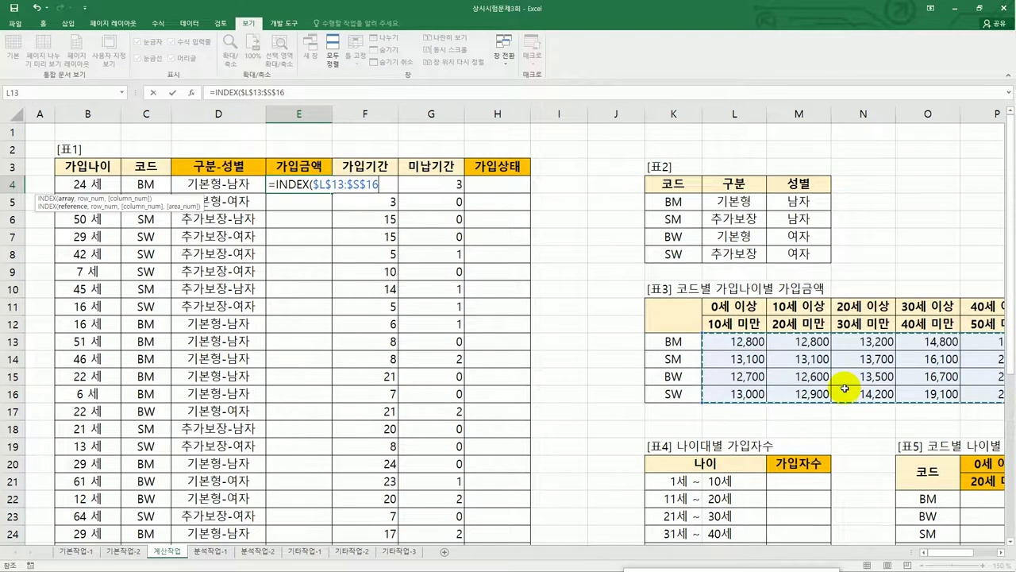
{"action": "type", "text": ","}
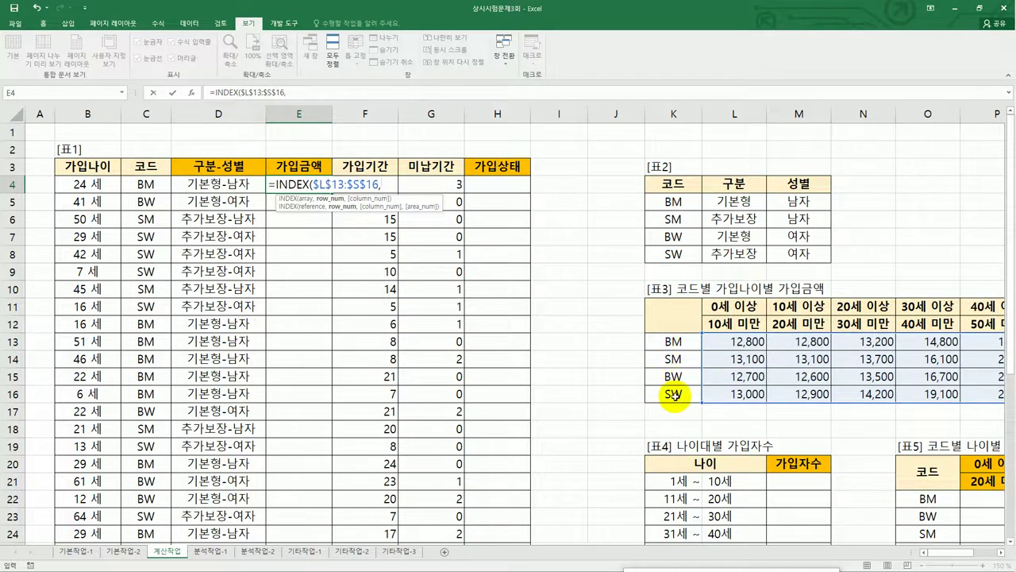
Add MATCH(C4,$K$13:$K$16,0) as the row number argument of the INDEX formula in E4
{"action": "type", "text": "m"}
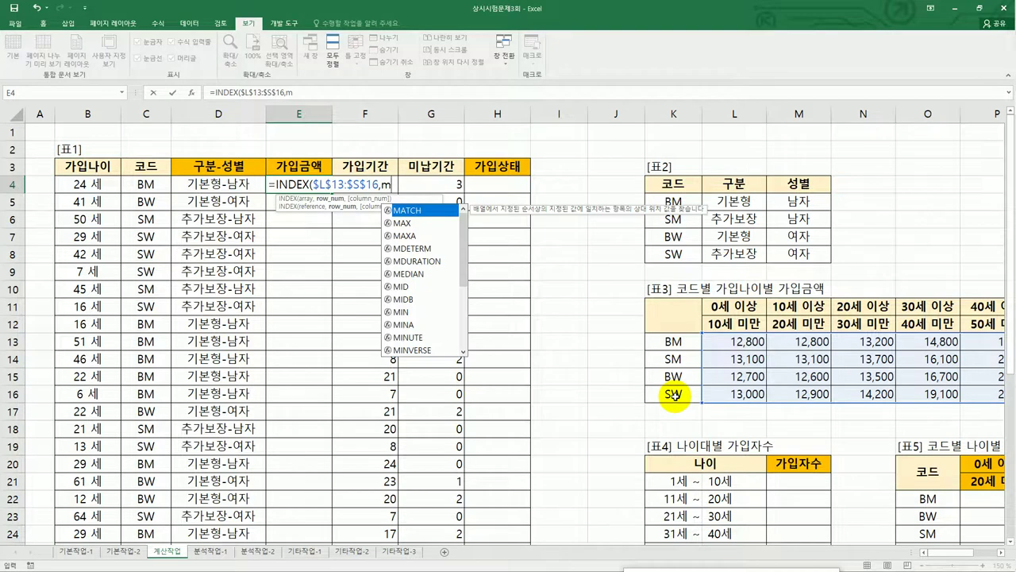
{"action": "double_click", "coordinate": [436, 212]}
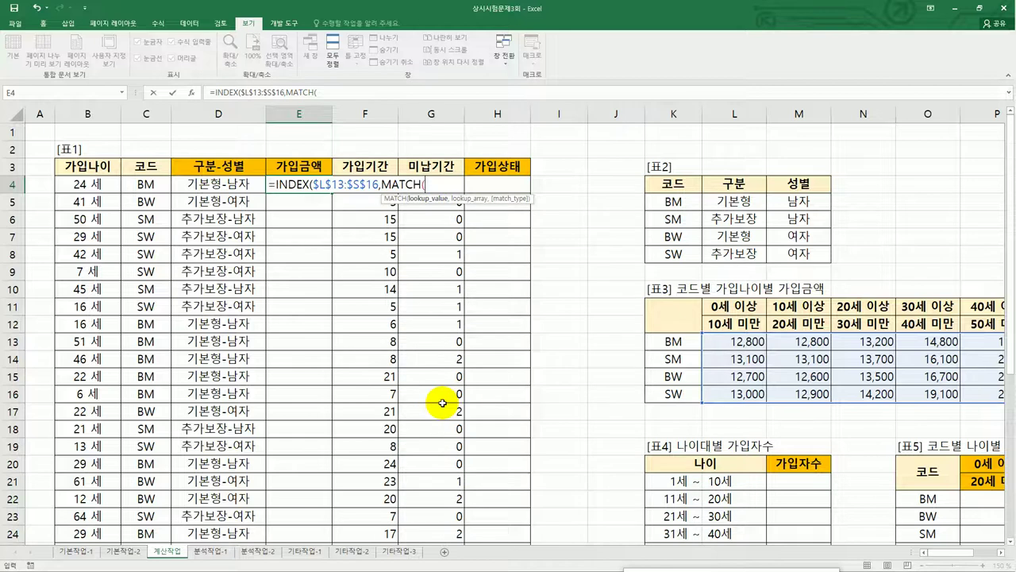
{"action": "left_click", "coordinate": [152, 184]}
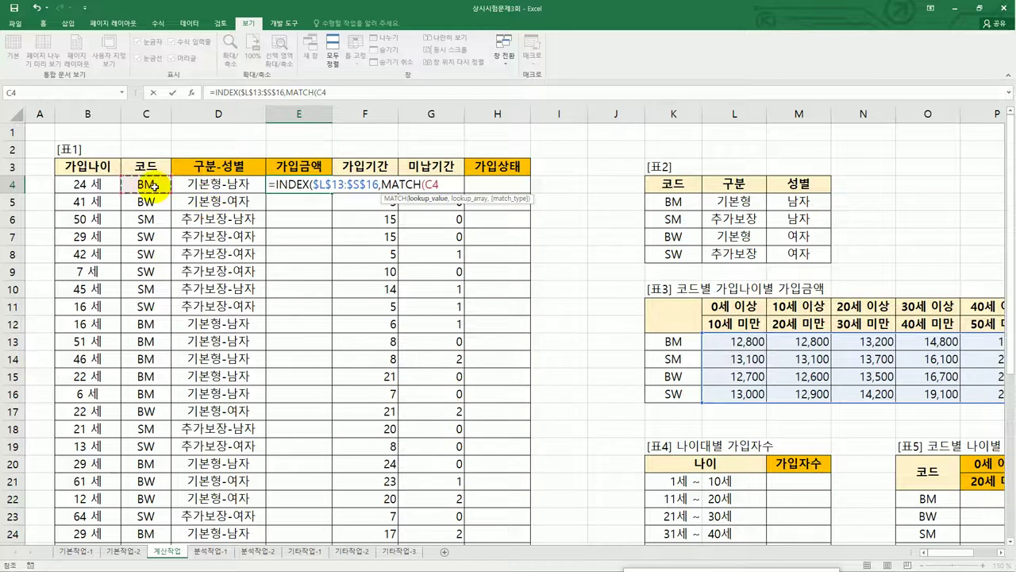
{"action": "type", "text": ","}
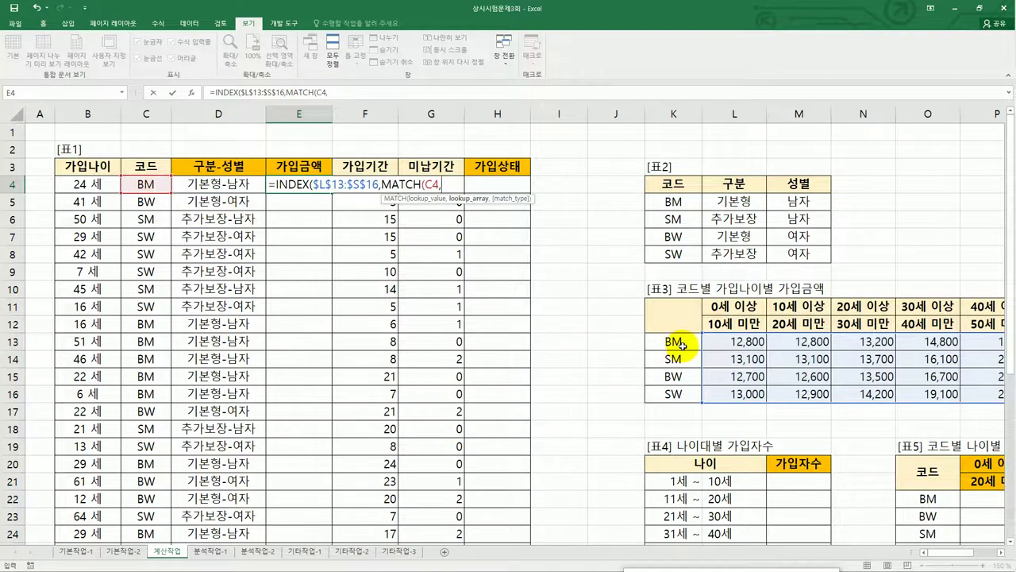
{"action": "left_click_drag", "start_coordinate": [682, 343], "coordinate": [681, 393]}
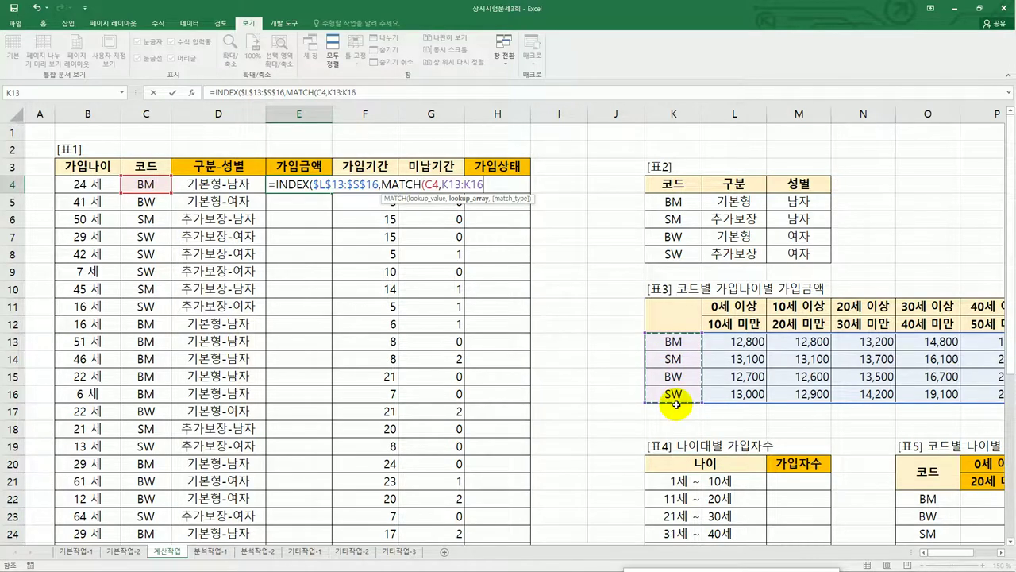
{"action": "key", "text": "F4"}
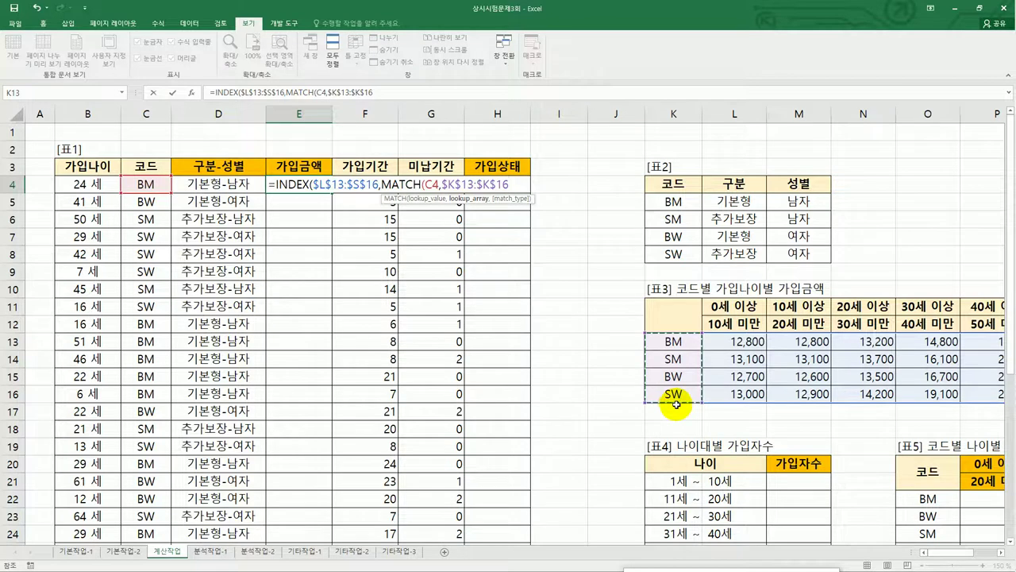
{"action": "type", "text": ","}
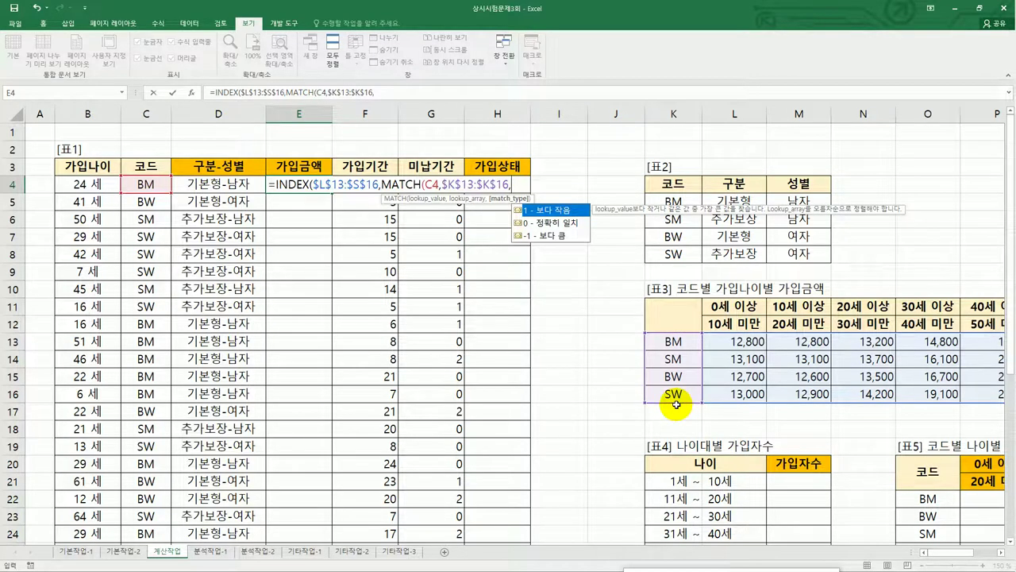
{"action": "left_click", "coordinate": [559, 226]}
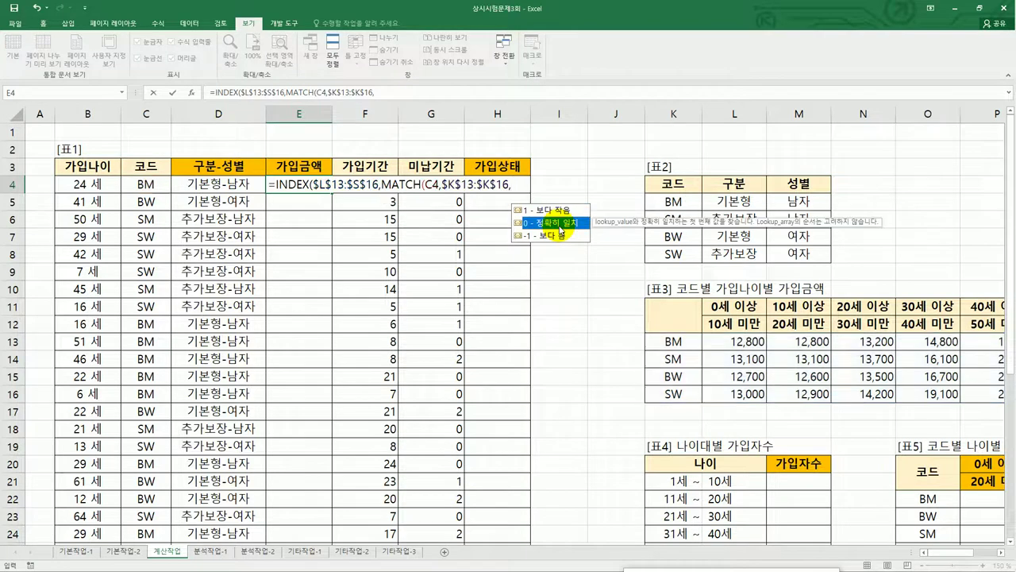
{"action": "double_click", "coordinate": [559, 225]}
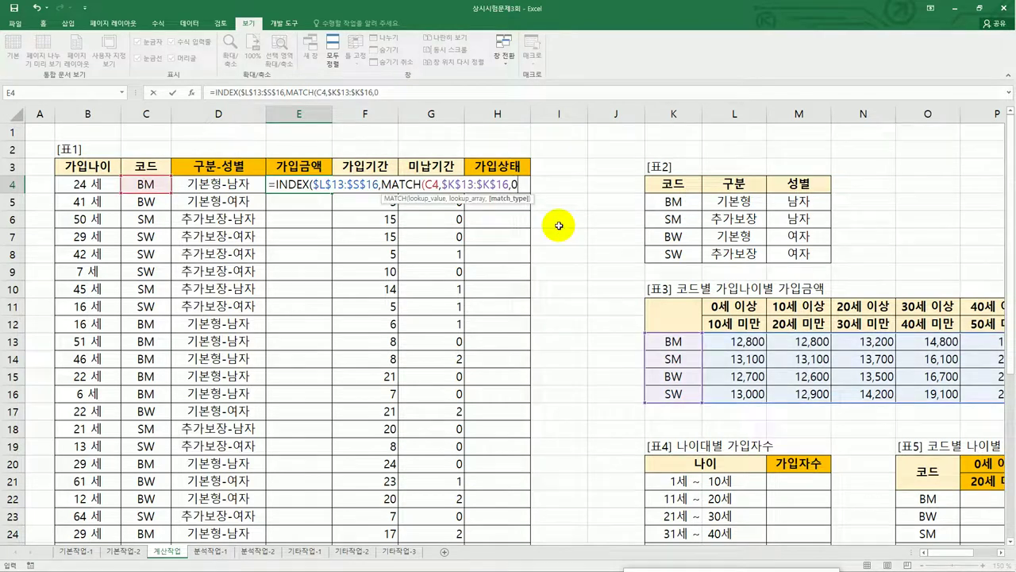
{"action": "type", "text": ")"}
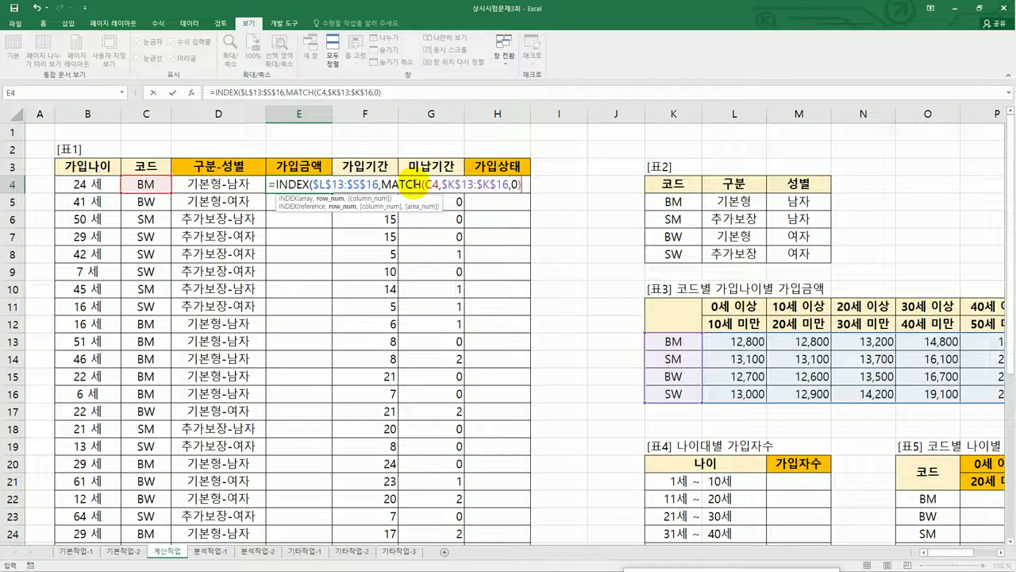
Add MATCH(B4,$L$11:$S$11,1) as the column number argument of the INDEX formula in E4
{"action": "type", "text": ",m"}
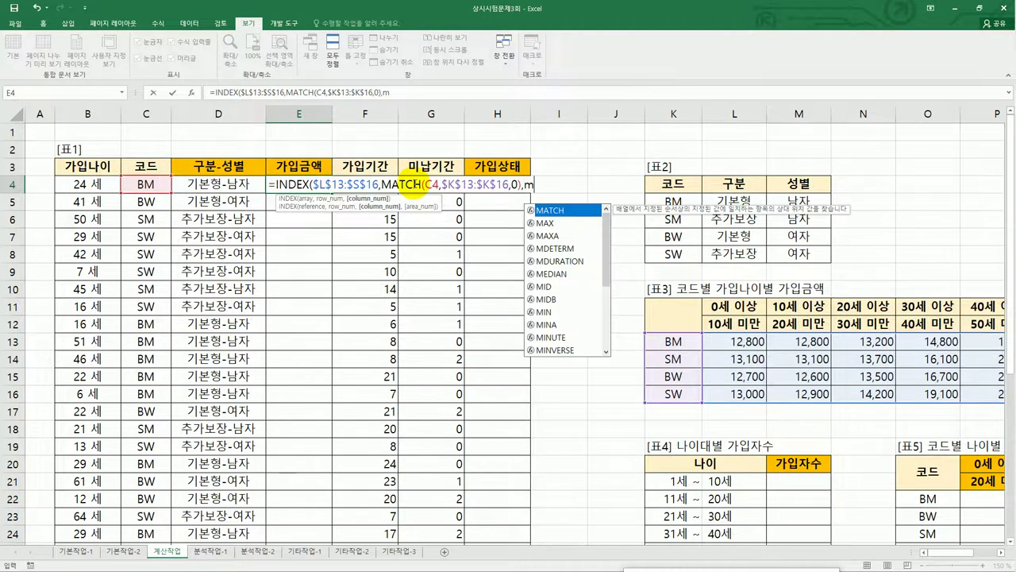
{"action": "double_click", "coordinate": [564, 210]}
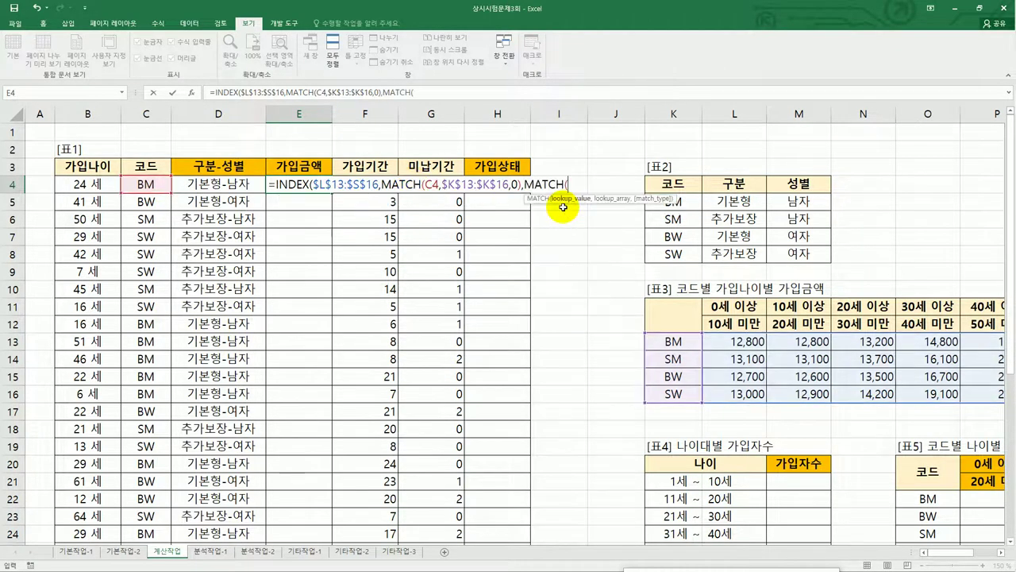
{"action": "left_click", "coordinate": [101, 188]}
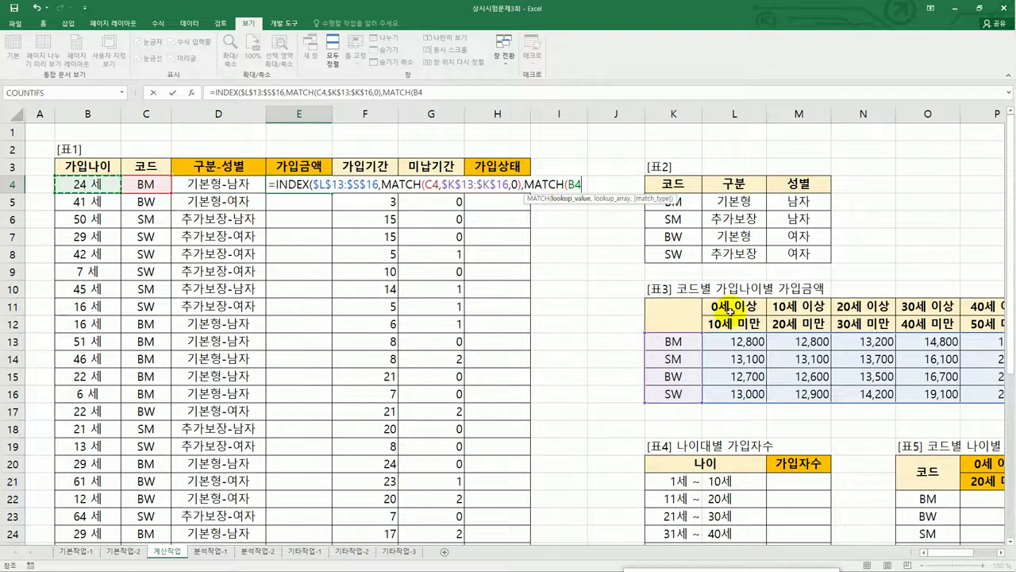
{"action": "left_click_drag", "start_coordinate": [734, 308], "coordinate": [874, 306]}
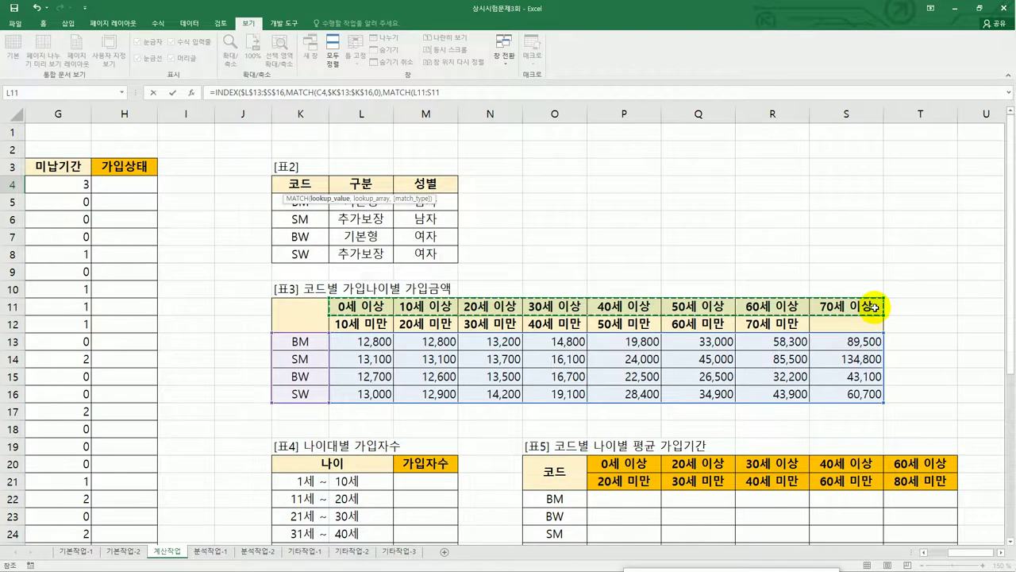
{"action": "key", "text": "F4"}
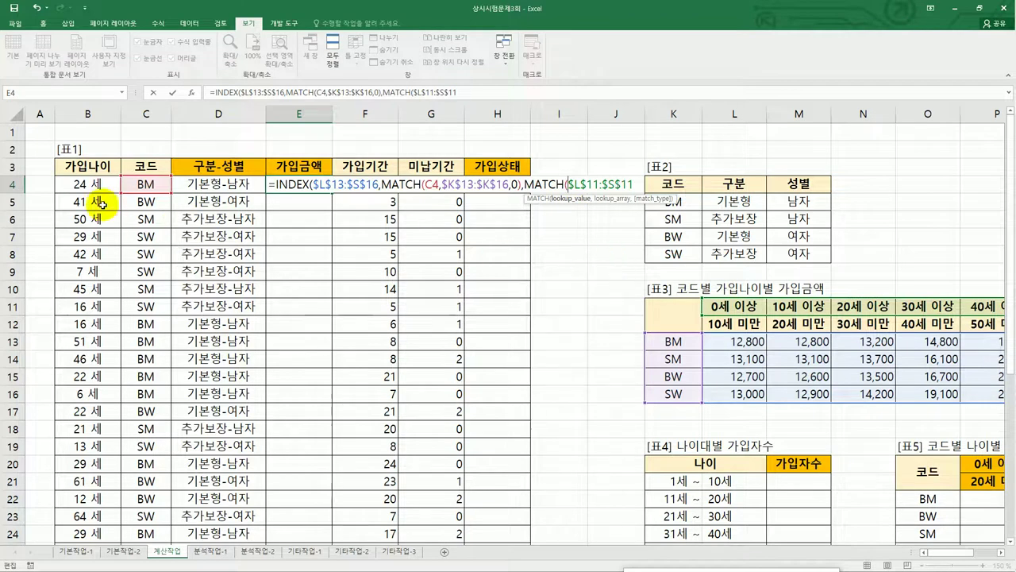
{"action": "left_click", "coordinate": [79, 183]}
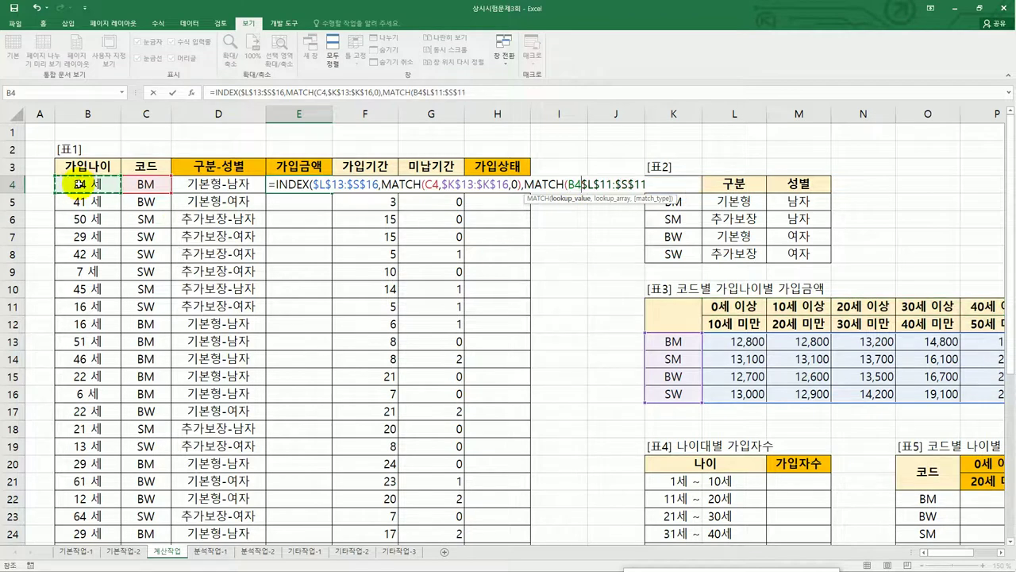
{"action": "type", "text": ","}
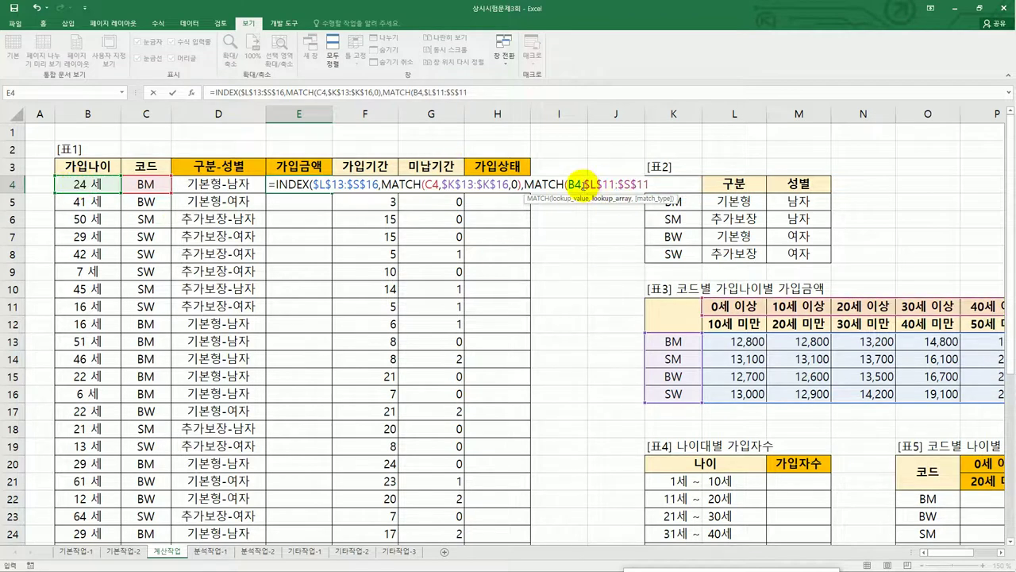
{"action": "left_click_drag", "start_coordinate": [584, 185], "coordinate": [649, 184]}
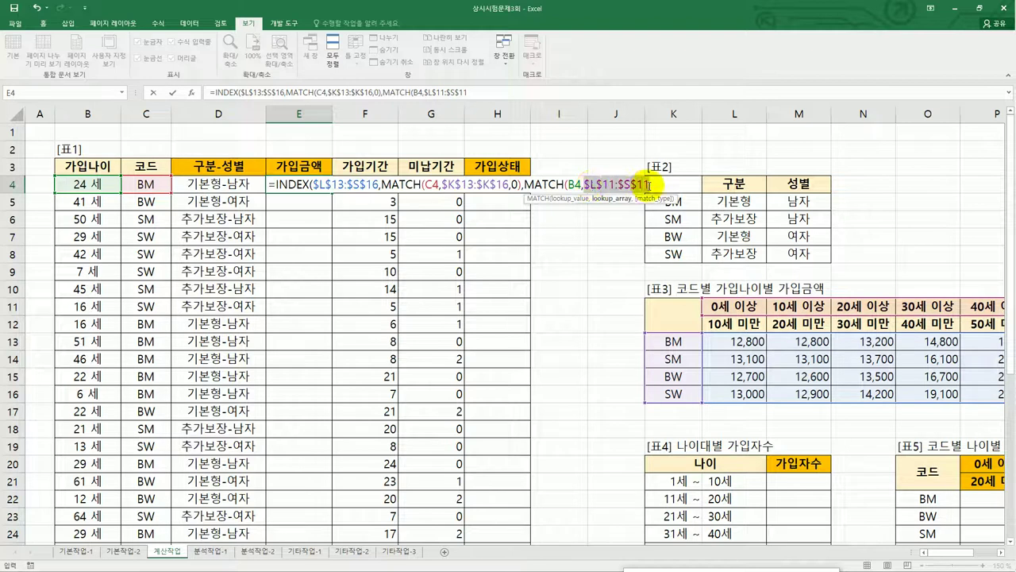
{"action": "left_click", "coordinate": [648, 184]}
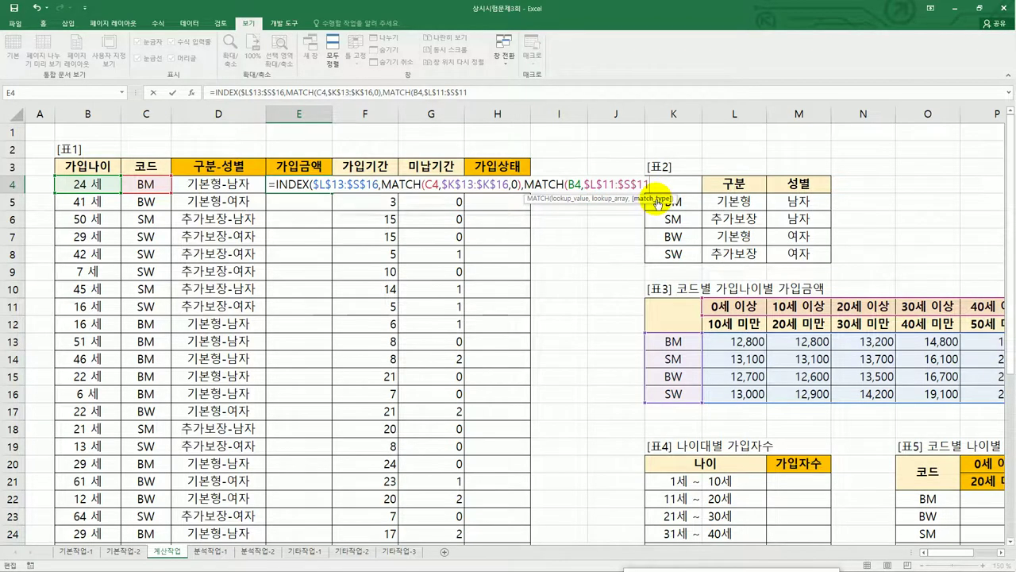
{"action": "type", "text": ",1"}
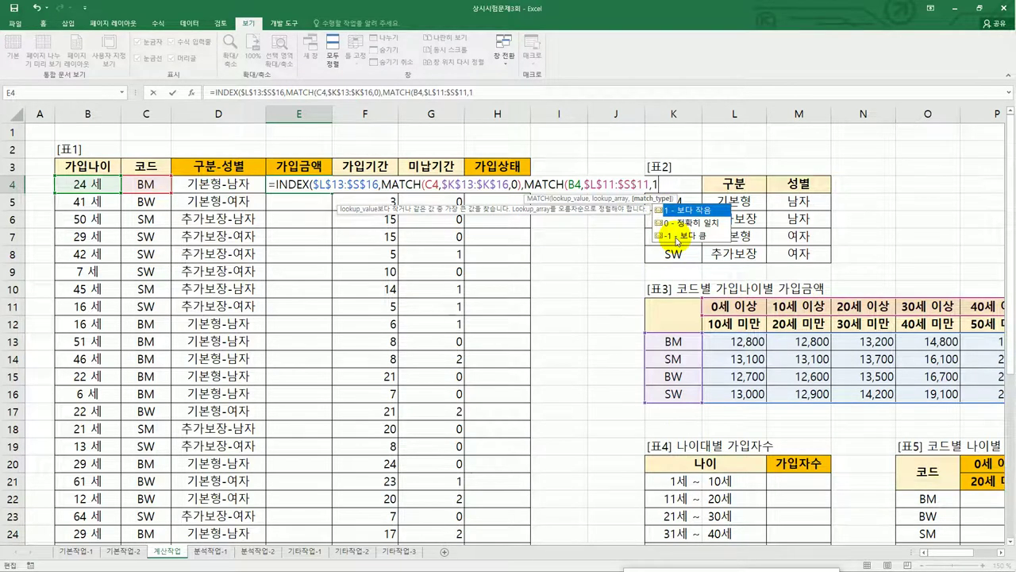
{"action": "type", "text": ")"}
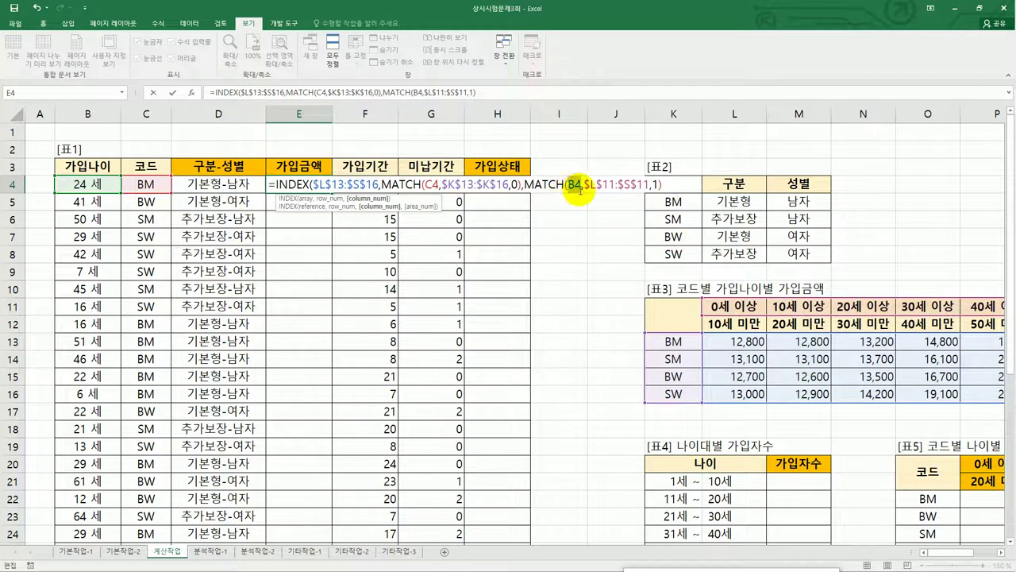
{"action": "left_click", "coordinate": [578, 185]}
{"action": "left_click_drag", "start_coordinate": [584, 185], "coordinate": [647, 183]}
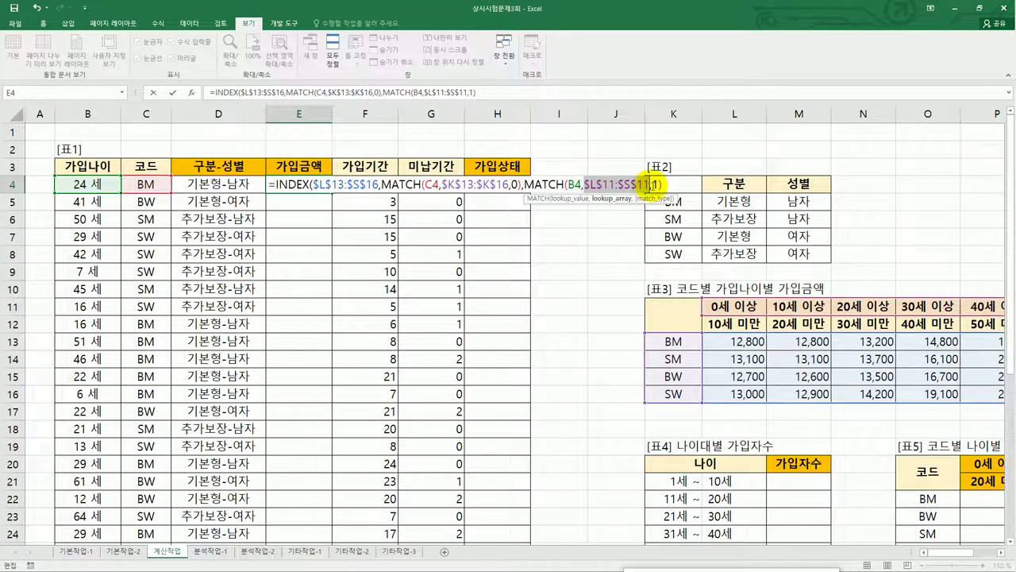
{"action": "left_click", "coordinate": [650, 184]}
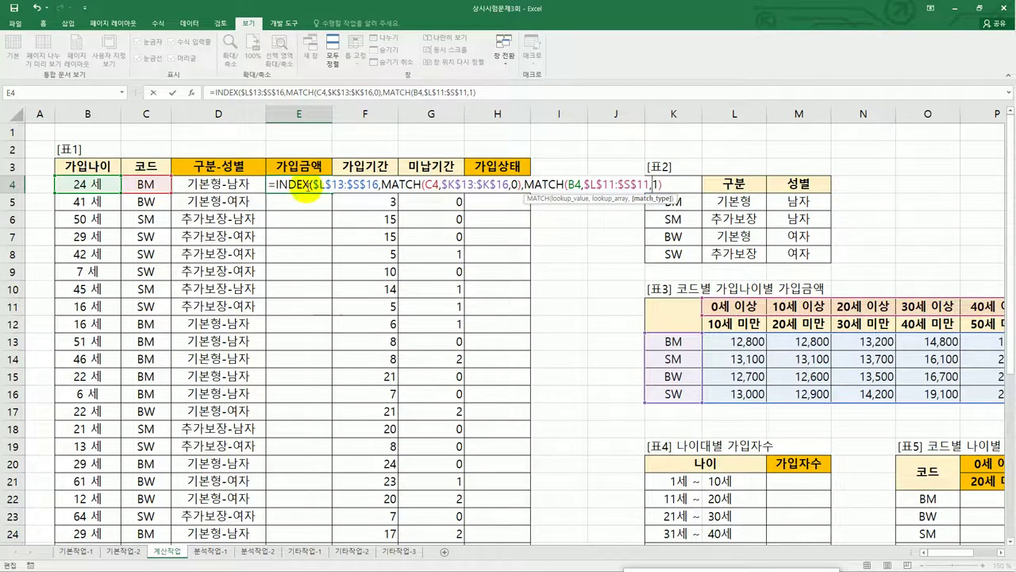
{"action": "left_click_drag", "start_coordinate": [312, 186], "coordinate": [522, 185]}
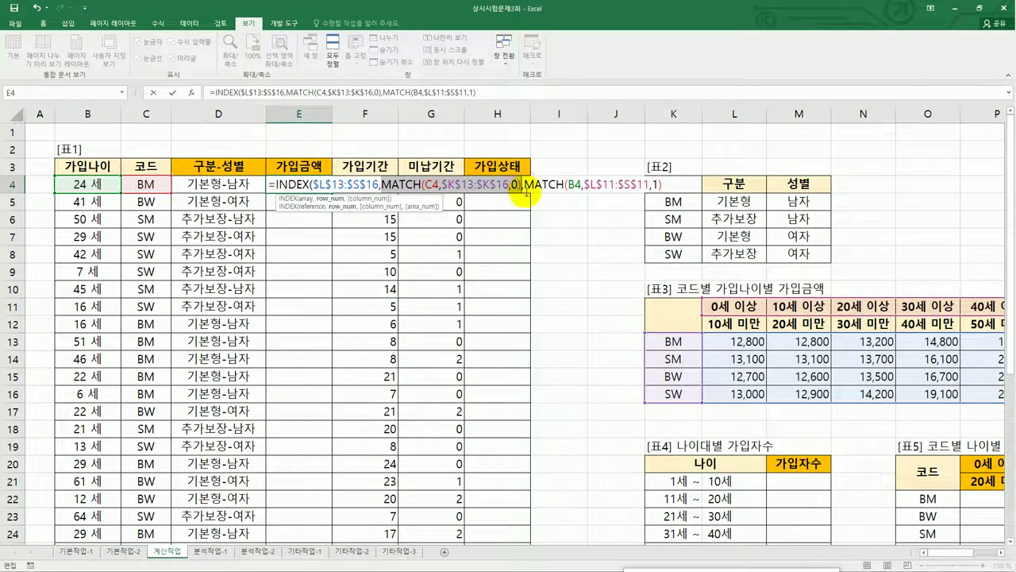
{"action": "left_click_drag", "start_coordinate": [524, 186], "coordinate": [662, 186]}
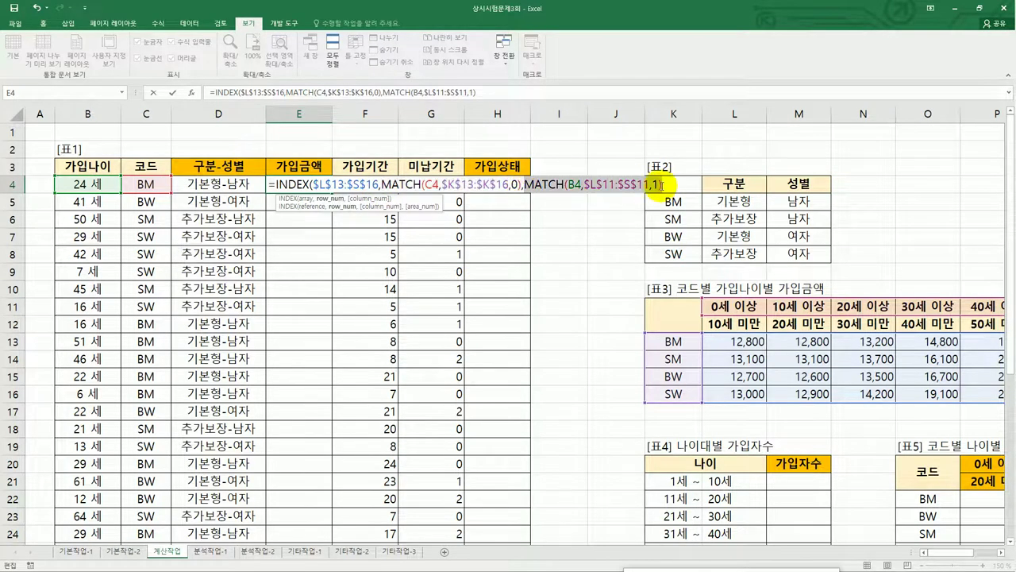
Close the INDEX formula in E4, enter it, and fill it down the 가입금액 column
{"action": "left_click", "coordinate": [662, 185]}
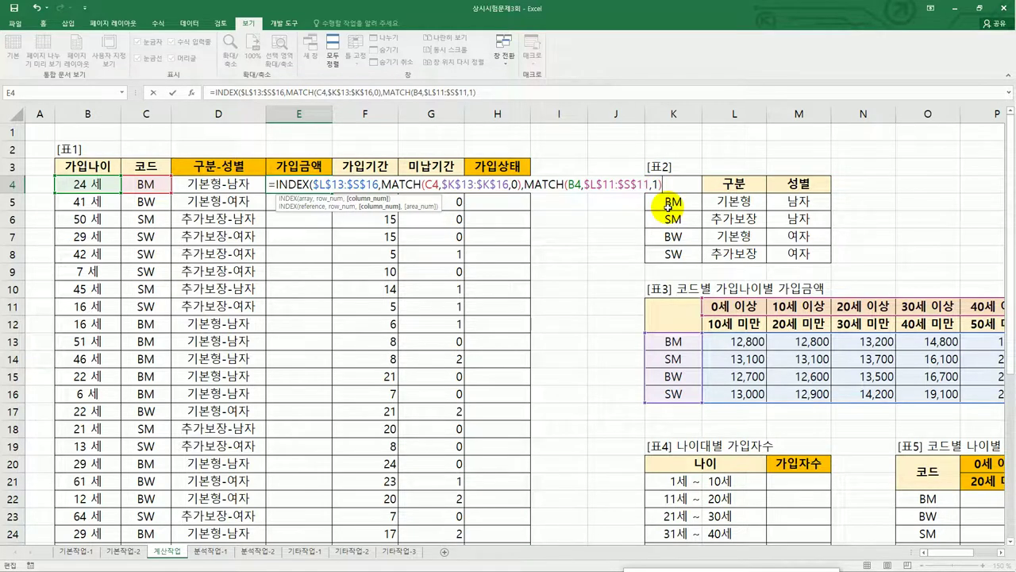
{"action": "type", "text": ")"}
{"action": "key", "text": "Return"}
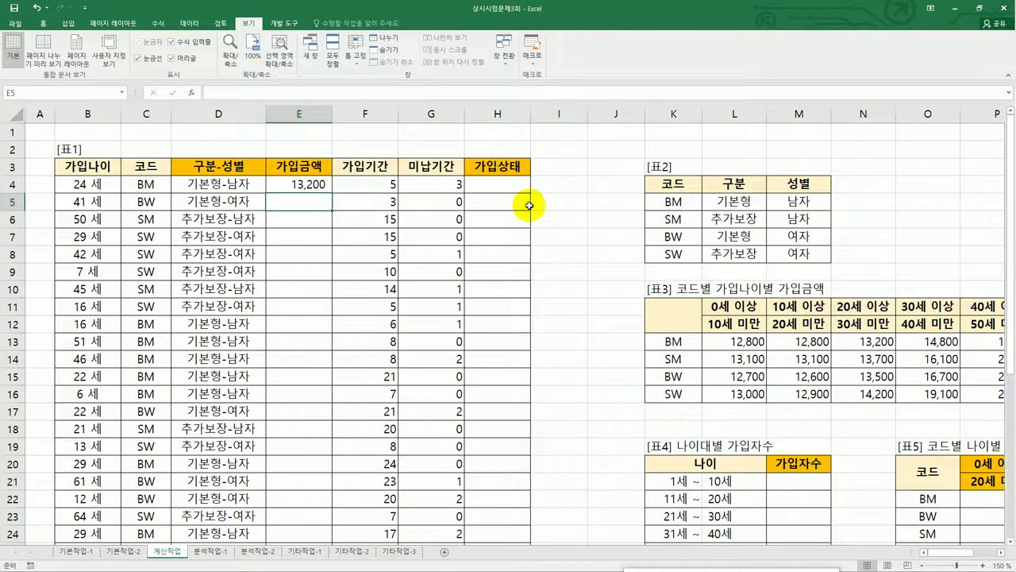
{"action": "left_click", "coordinate": [302, 187]}
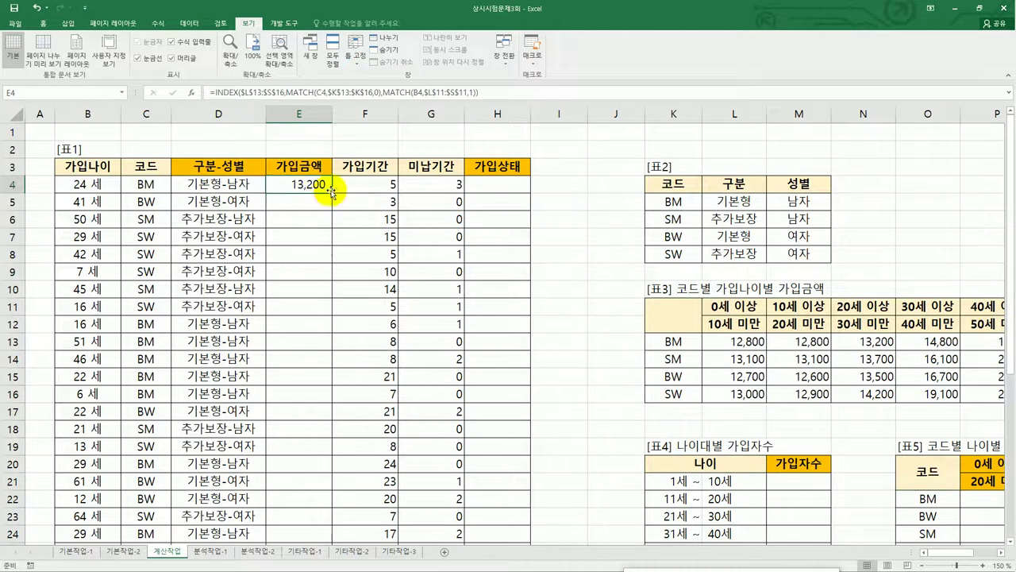
{"action": "double_click", "coordinate": [332, 193]}
{"action": "scroll", "coordinate": [311, 413], "scroll_direction": "down", "scroll_amount": 2}
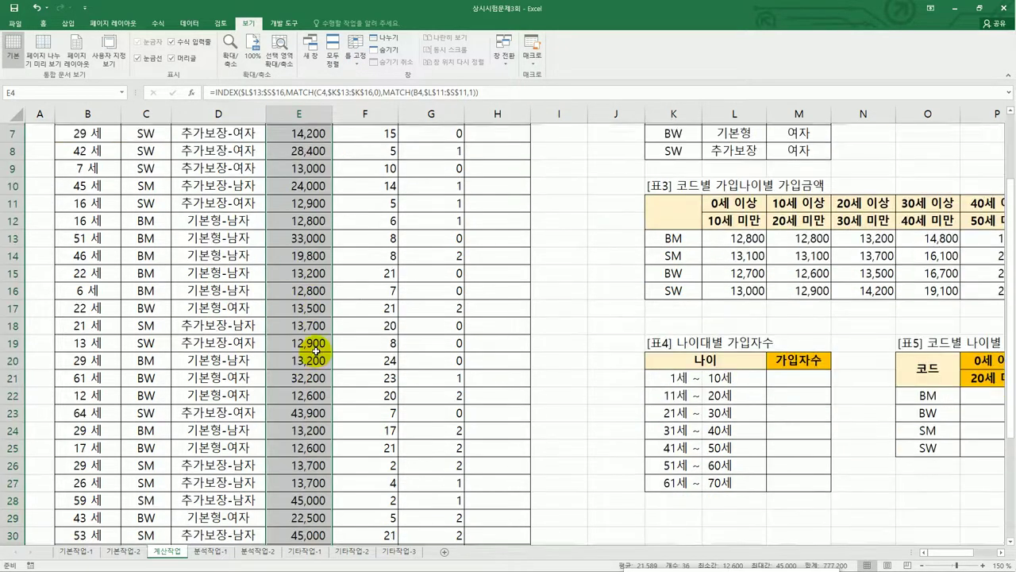
{"action": "scroll", "coordinate": [313, 373], "scroll_direction": "up", "scroll_amount": 2}
{"action": "scroll", "coordinate": [316, 347], "scroll_direction": "up", "scroll_amount": 1}
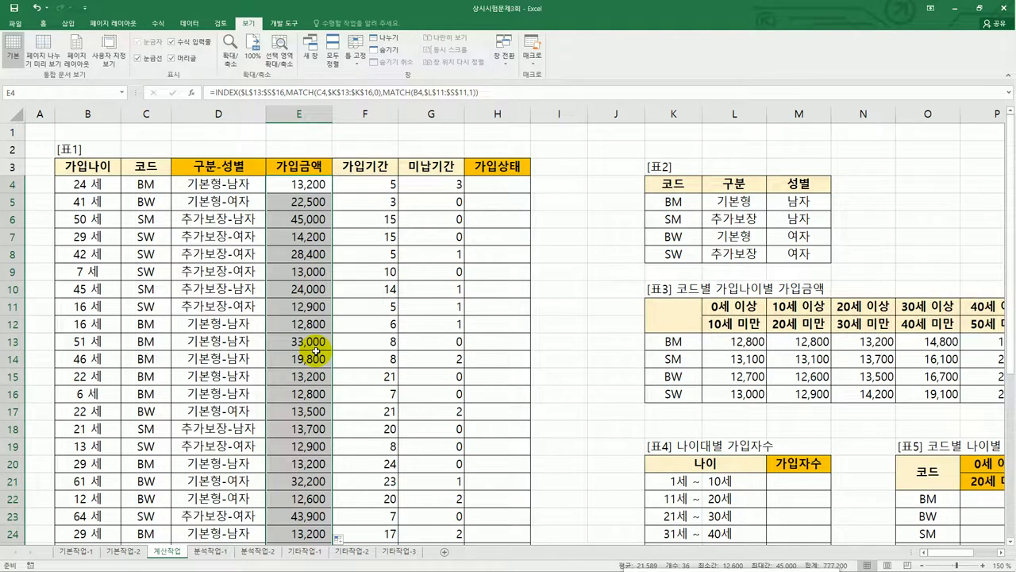
Start a FREQUENCY formula across the 가입자수 cells M21:M27 of 표4
{"action": "scroll", "coordinate": [571, 417], "scroll_direction": "down", "scroll_amount": 2}
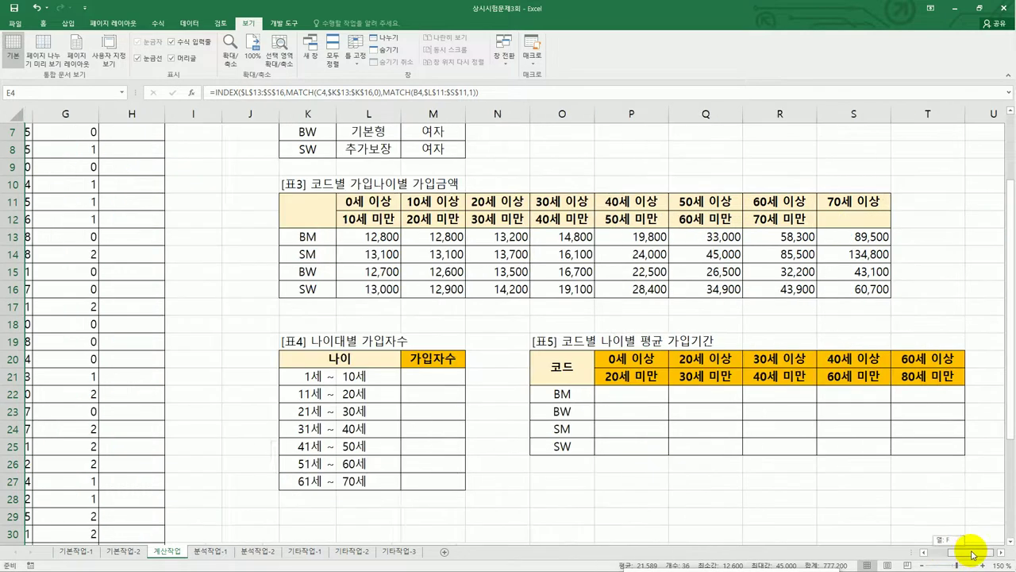
{"action": "left_click_drag", "start_coordinate": [952, 554], "coordinate": [978, 554]}
{"action": "left_click", "coordinate": [373, 377]}
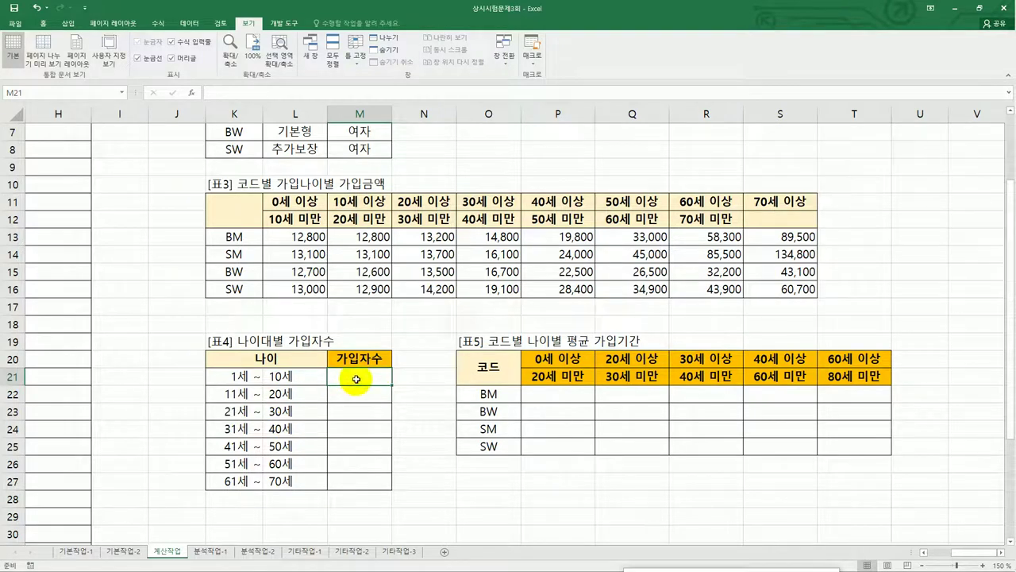
{"action": "left_click_drag", "start_coordinate": [356, 379], "coordinate": [362, 481]}
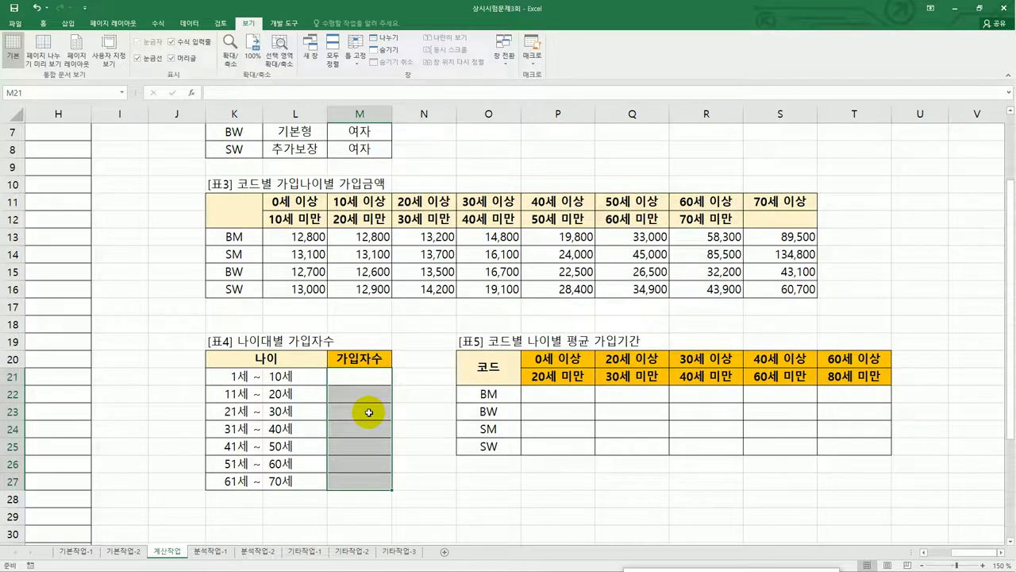
{"action": "left_click_drag", "start_coordinate": [367, 376], "coordinate": [356, 474]}
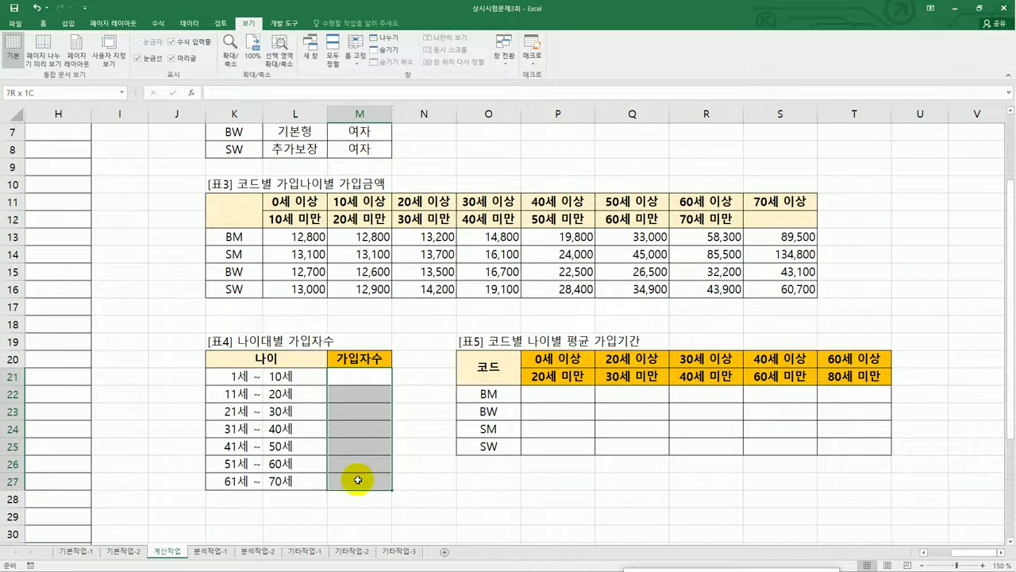
{"action": "left_click", "coordinate": [368, 383]}
{"action": "left_click_drag", "start_coordinate": [367, 384], "coordinate": [366, 479]}
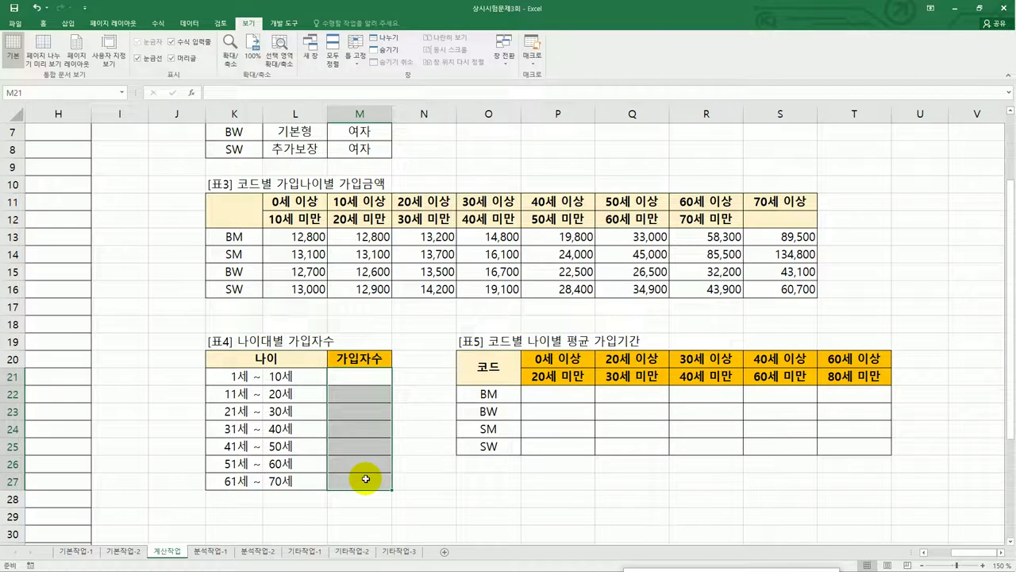
{"action": "type", "text": "=fr"}
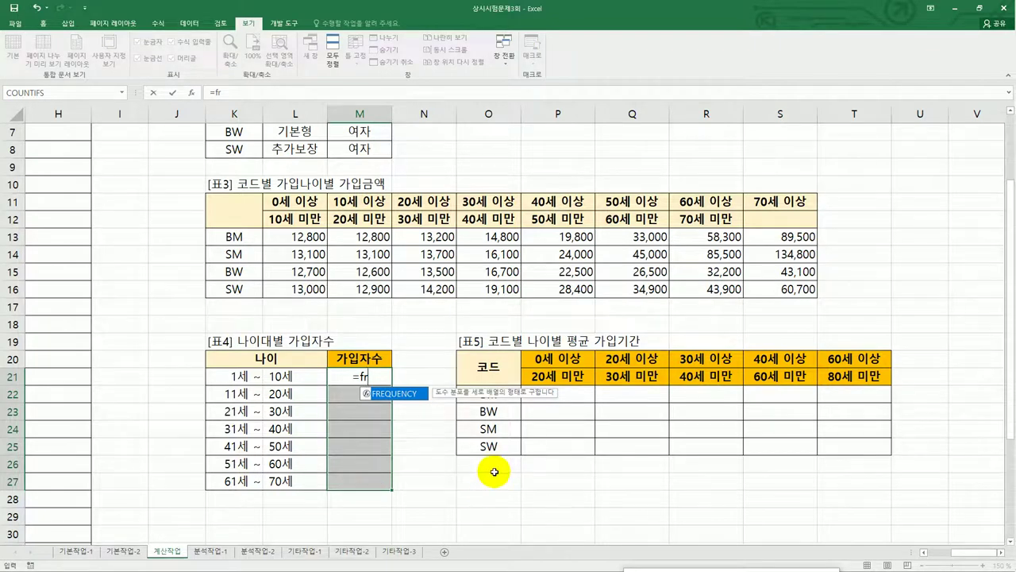
{"action": "double_click", "coordinate": [411, 397]}
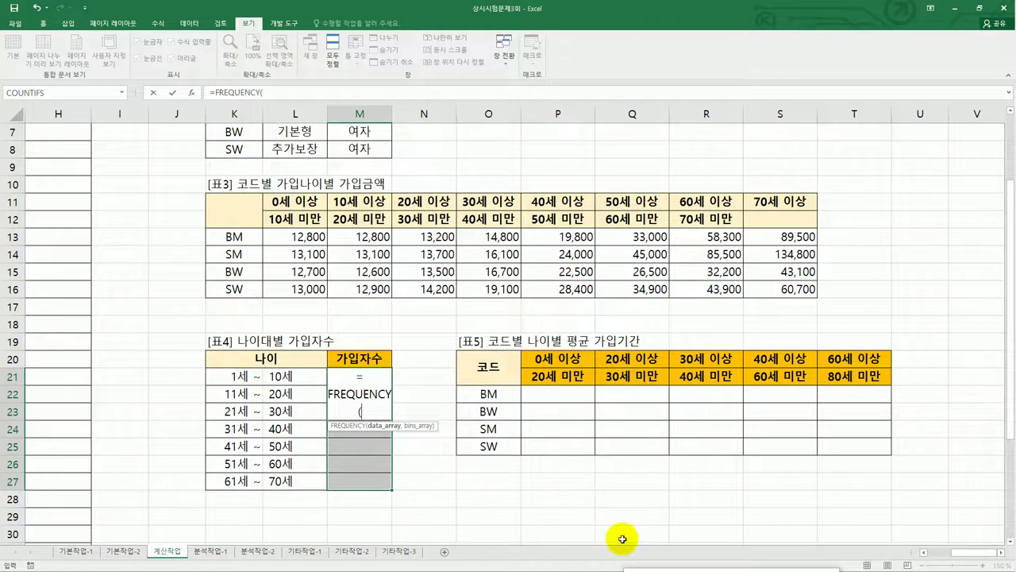
Set the 가입나이 range B4:B39 of 표1 as the data array of the FREQUENCY formula
{"action": "left_click_drag", "start_coordinate": [952, 556], "coordinate": [921, 553]}
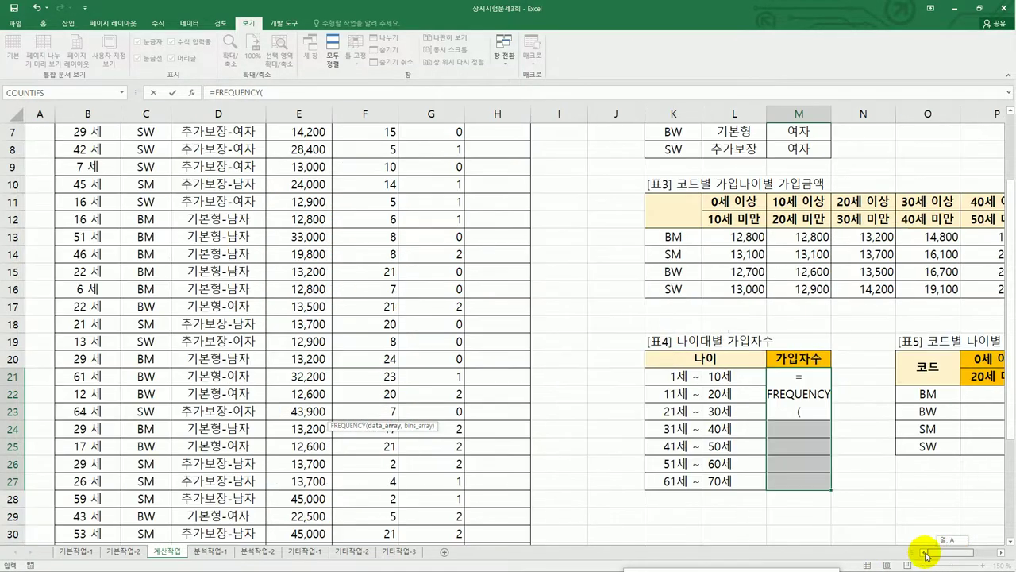
{"action": "scroll", "coordinate": [193, 291], "scroll_direction": "up", "scroll_amount": 2}
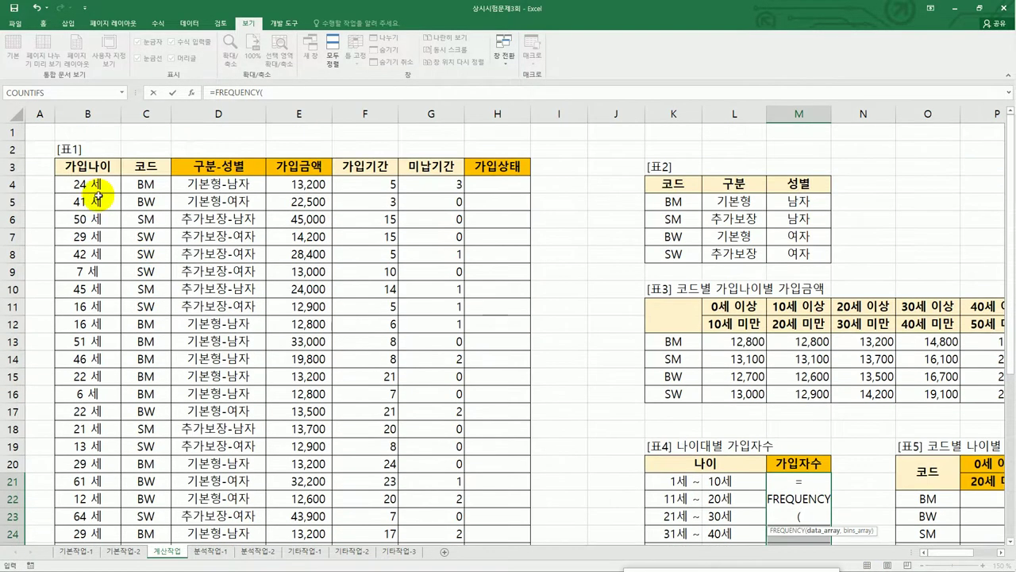
{"action": "left_click", "coordinate": [96, 185]}
{"action": "left_click_drag", "start_coordinate": [96, 185], "coordinate": [96, 518]}
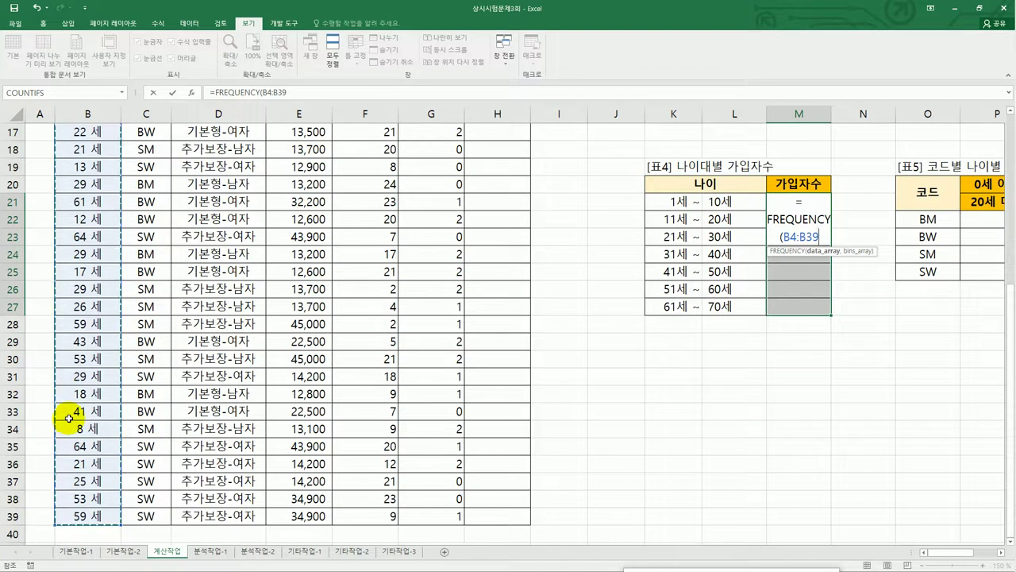
{"action": "type", "text": ","}
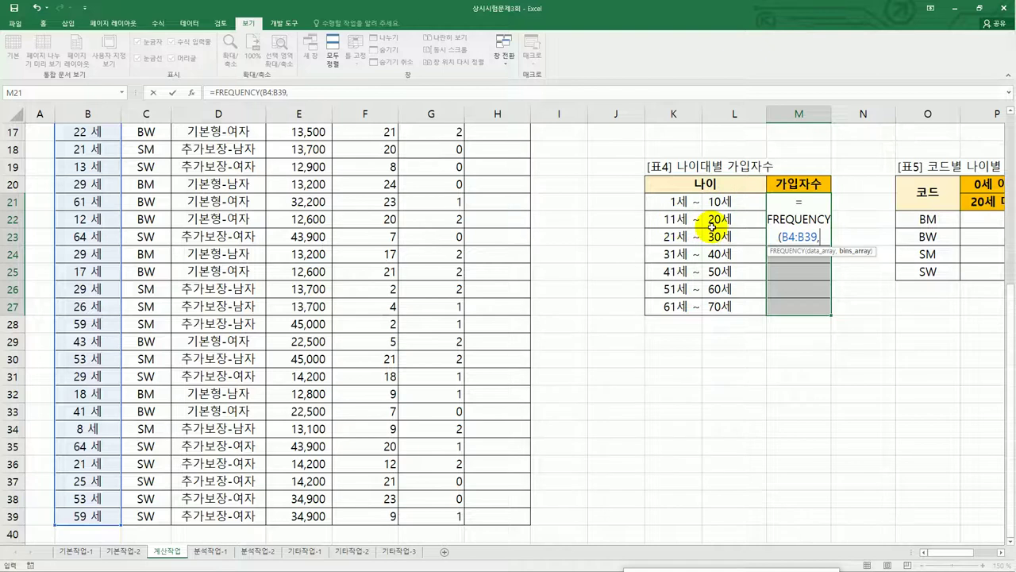
Use the upper age limits L21:L27 as the bins array and enter the FREQUENCY formula as an array formula
{"action": "left_click_drag", "start_coordinate": [720, 202], "coordinate": [721, 307]}
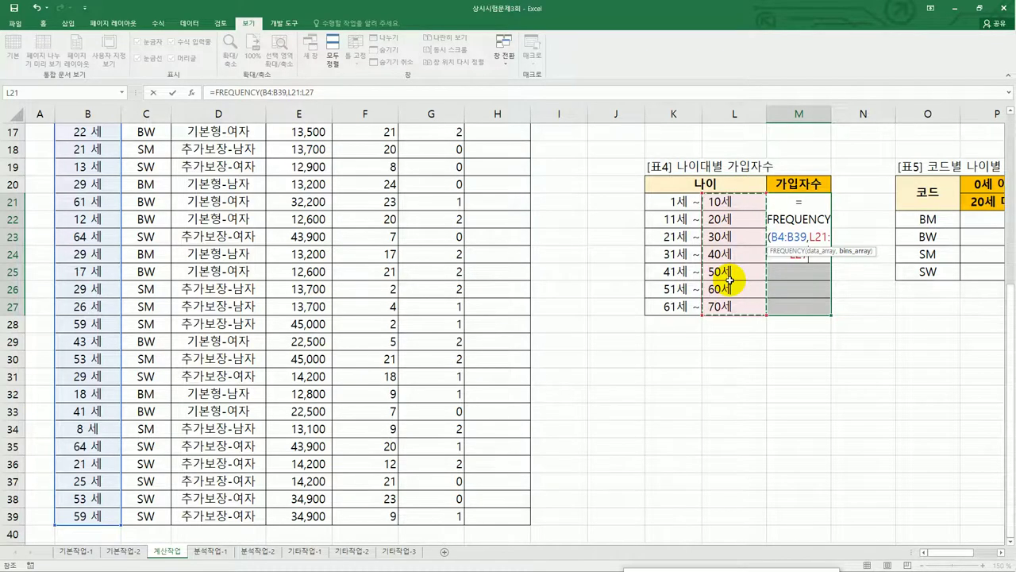
{"action": "type", "text": ")"}
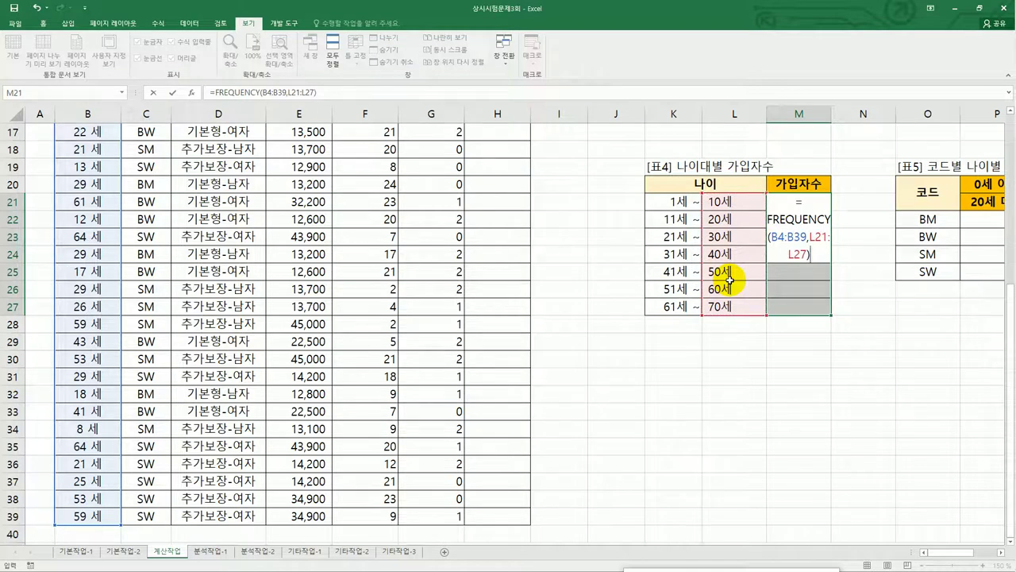
{"action": "key", "text": "ctrl+shift+Return"}
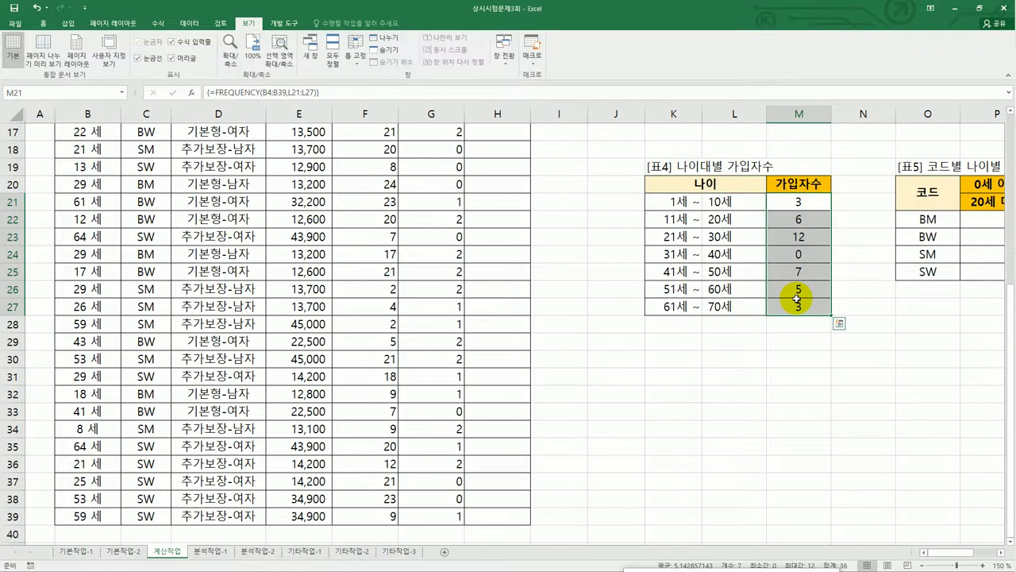
{"action": "scroll", "coordinate": [797, 298], "scroll_direction": "up", "scroll_amount": 5}
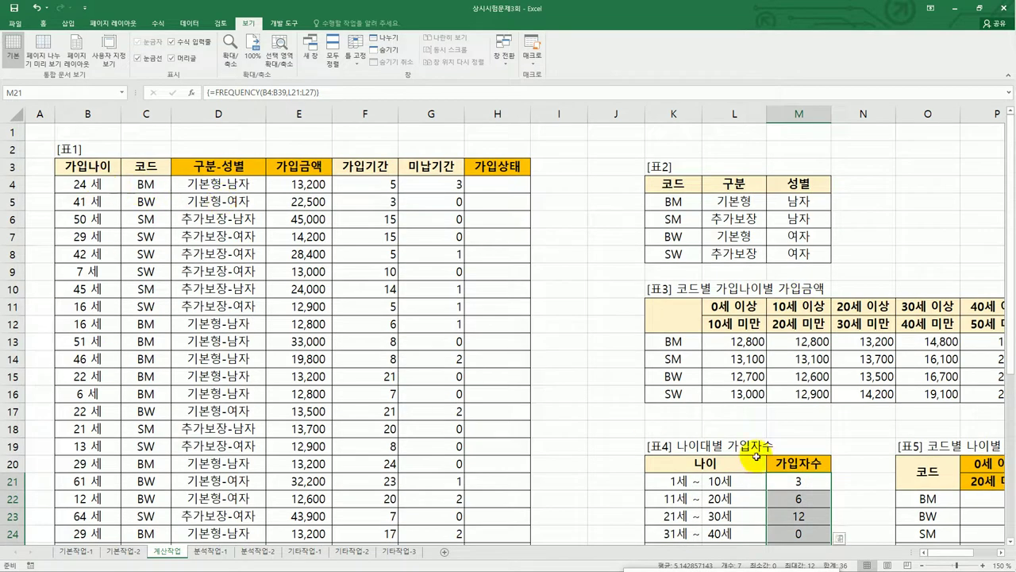
Check the FREQUENCY results in M21:M27 of 표4 against the upper age limits in L21:L27
{"action": "scroll", "coordinate": [754, 452], "scroll_direction": "down", "scroll_amount": 4}
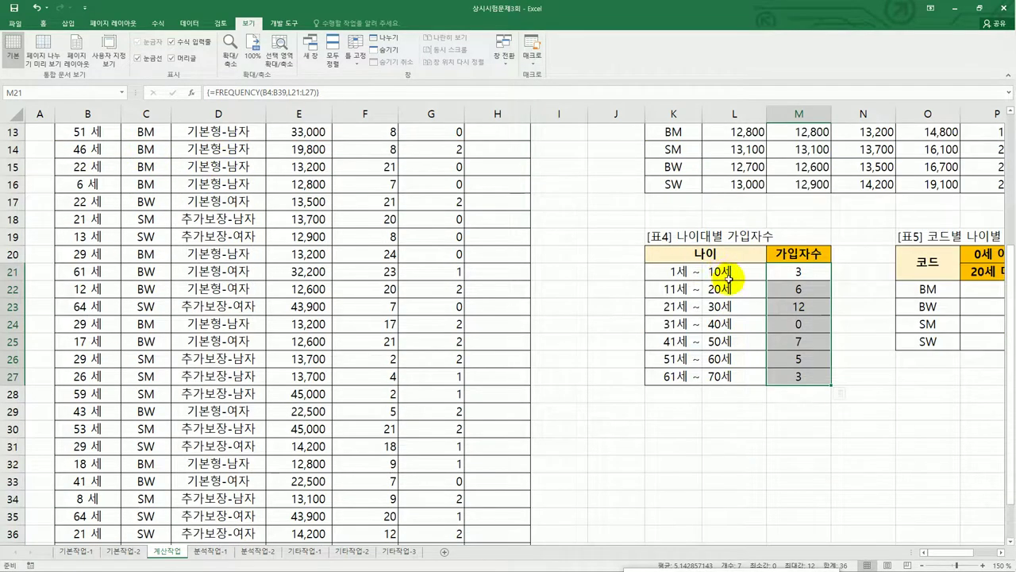
{"action": "left_click_drag", "start_coordinate": [722, 273], "coordinate": [721, 376]}
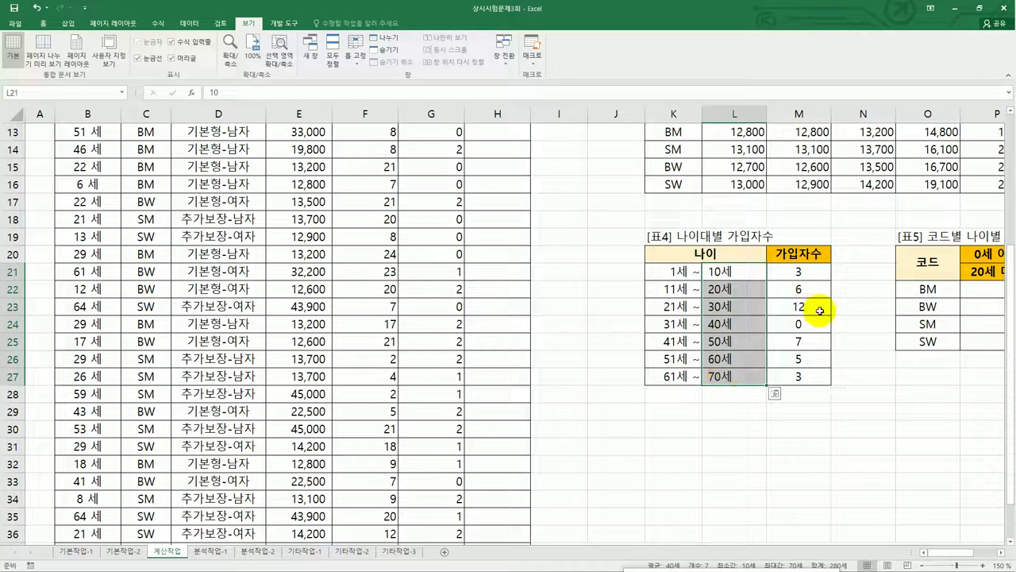
{"action": "left_click", "coordinate": [811, 271]}
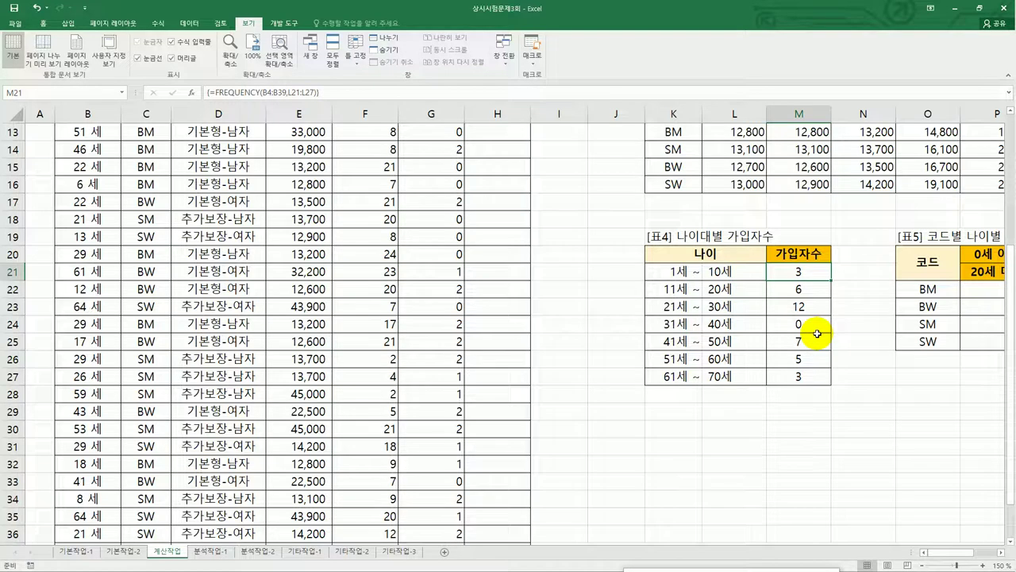
{"action": "left_click_drag", "start_coordinate": [798, 271], "coordinate": [798, 378]}
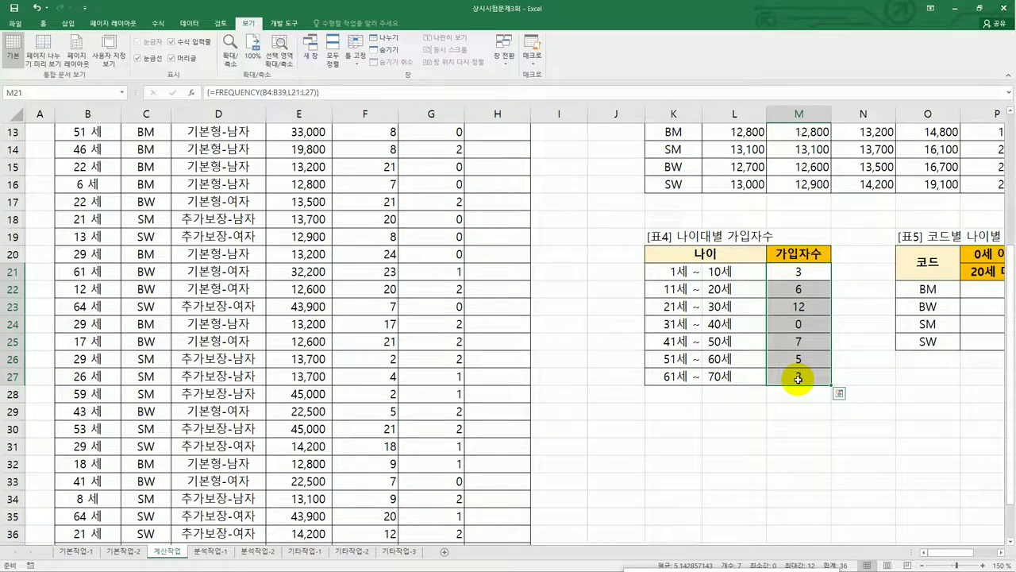
{"action": "left_click", "coordinate": [799, 324]}
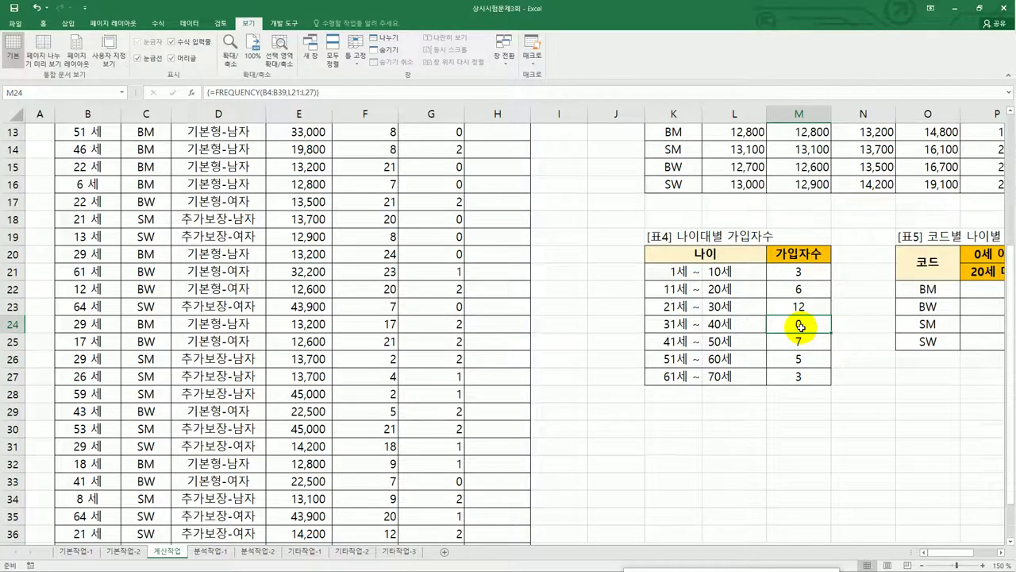
{"action": "left_click", "coordinate": [802, 272]}
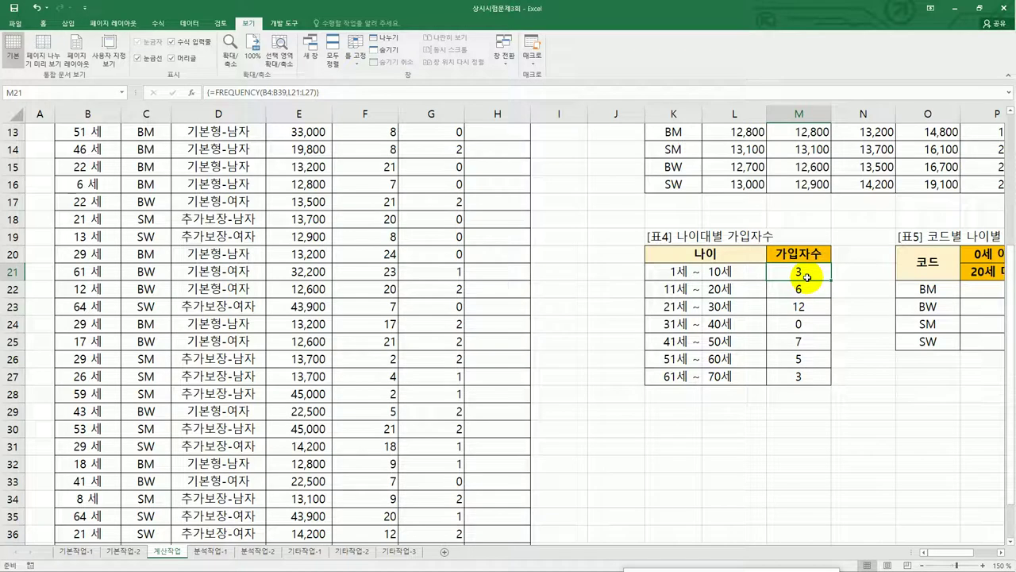
Wrap the FREQUENCY formula of M21:M27 in an IF function that tests whether the frequency is greater than 0
{"action": "left_click_drag", "start_coordinate": [807, 276], "coordinate": [799, 374]}
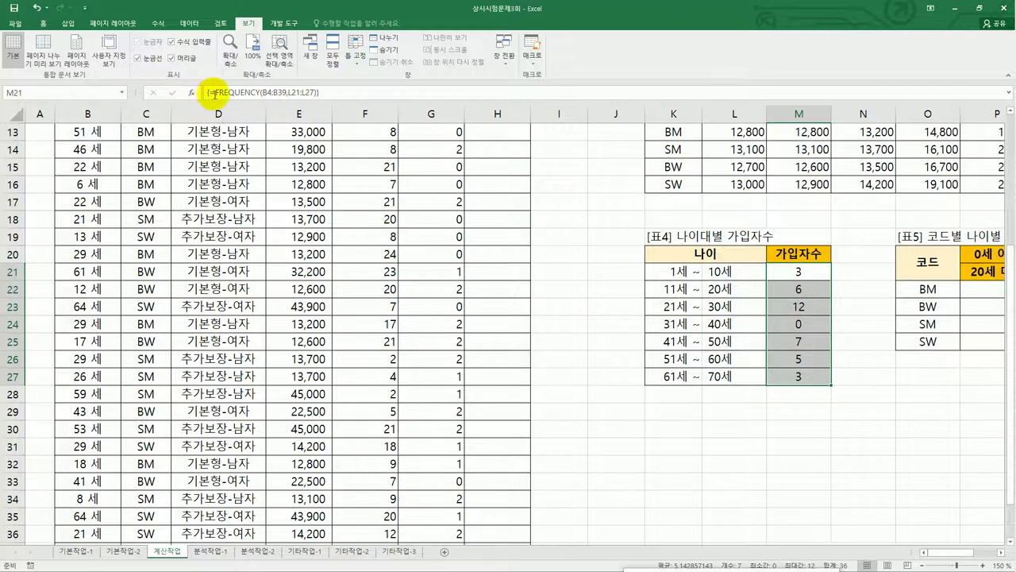
{"action": "left_click", "coordinate": [215, 92]}
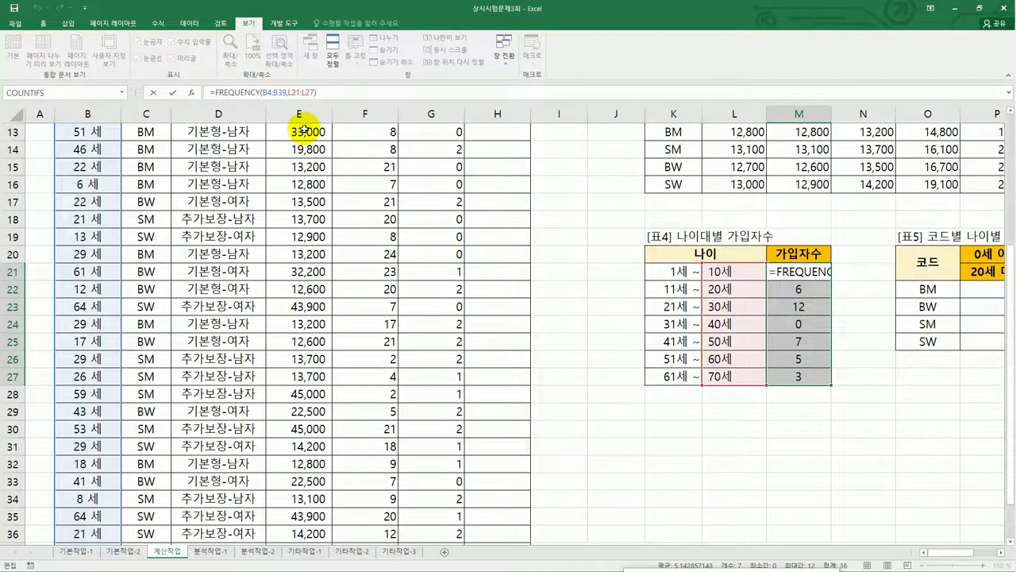
{"action": "left_click", "coordinate": [774, 276]}
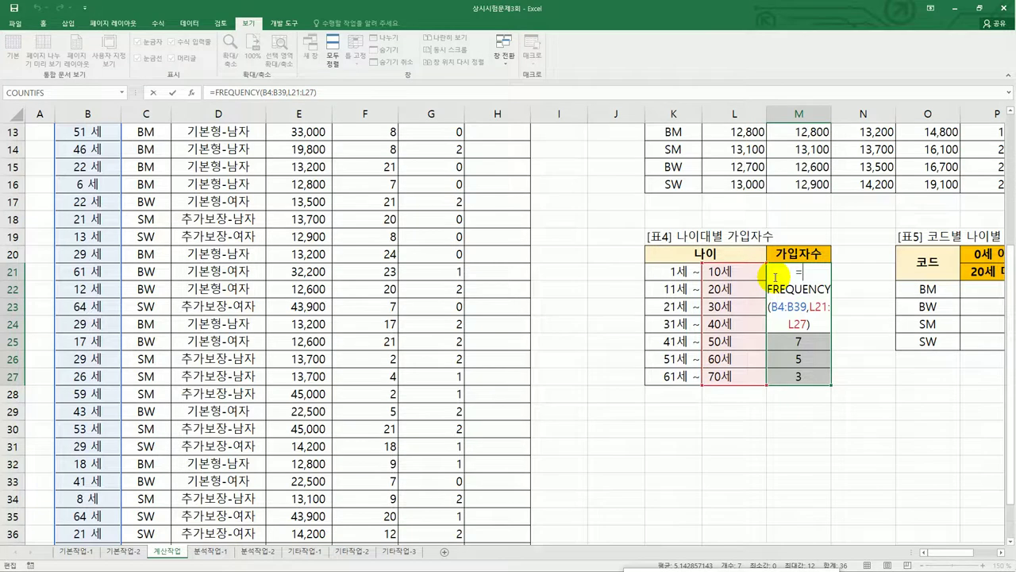
{"action": "type", "text": "if("}
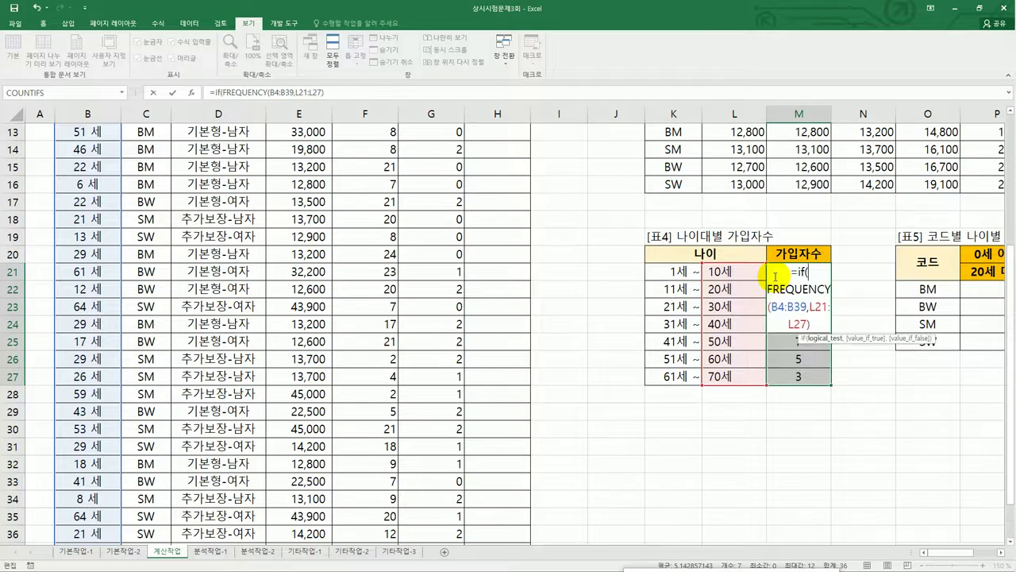
{"action": "left_click", "coordinate": [814, 327]}
{"action": "type", "text": ">0"}
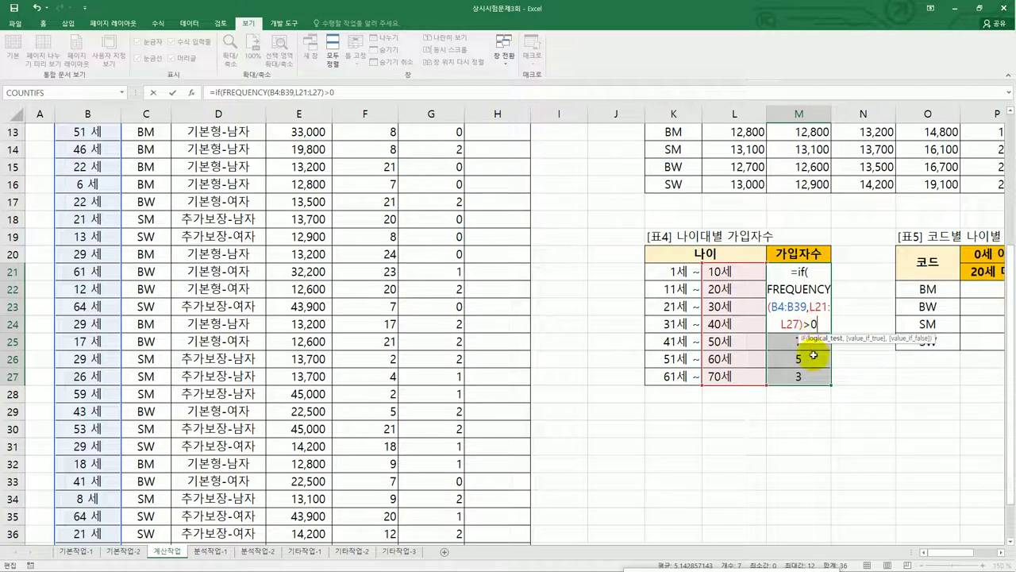
{"action": "type", "text": ","}
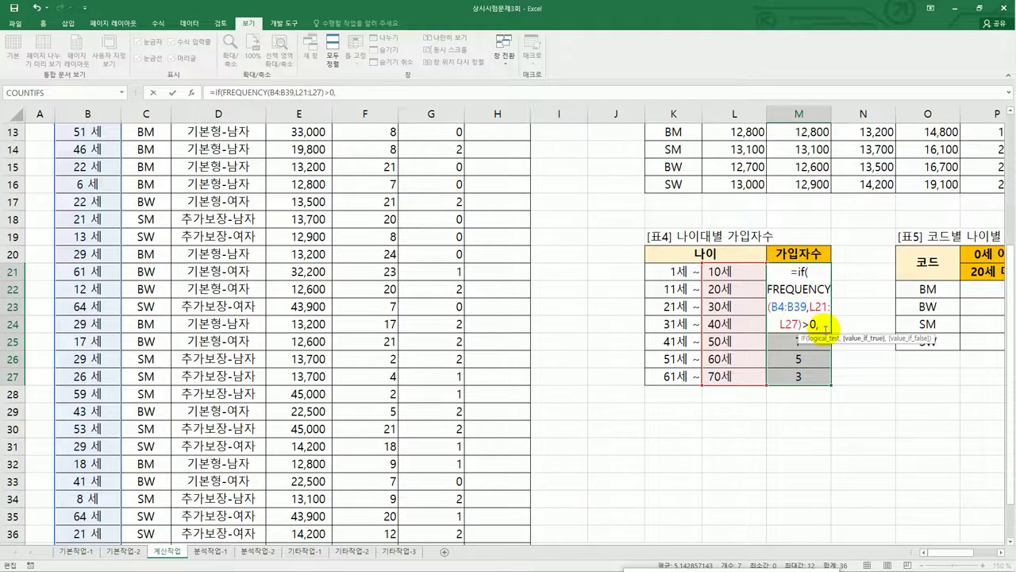
Add TEXT(FREQUENCY(B4:B39,L21:L27),"00명") as the true value of the IF function
{"action": "type", "text": "text("}
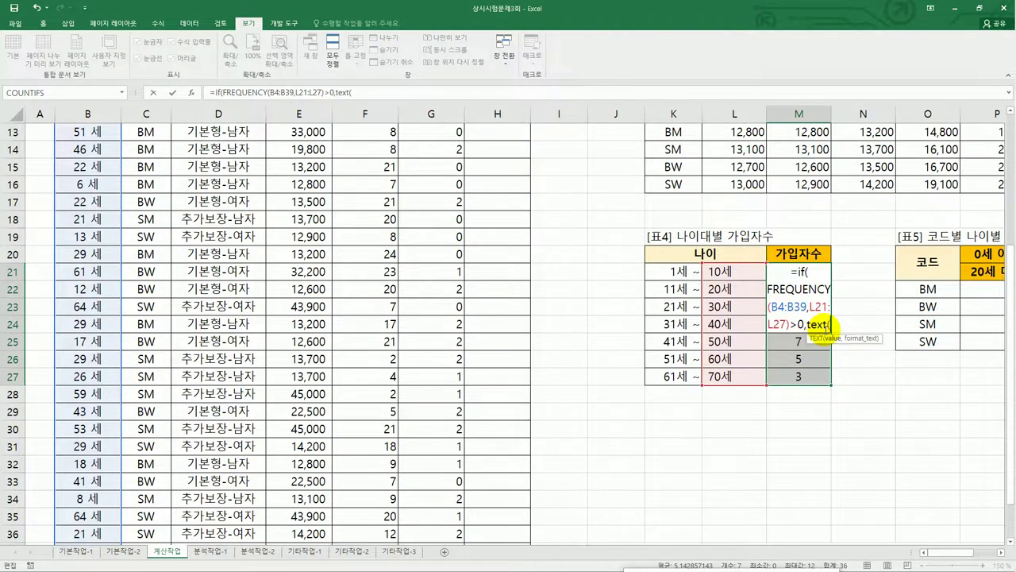
{"action": "type", "text": "FREQUENCY(B4:B39,L21:L27)"}
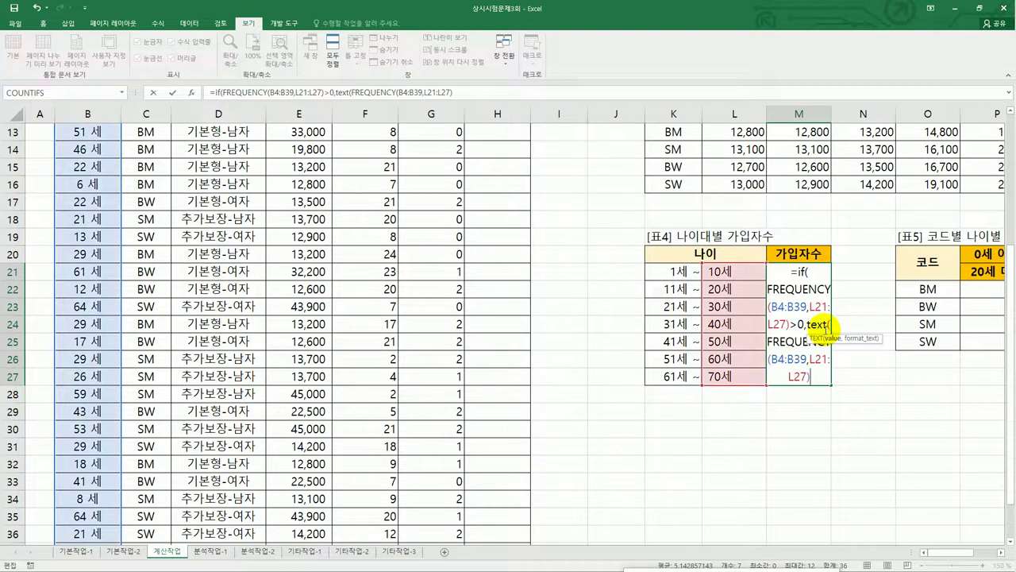
{"action": "type", "text": ","}
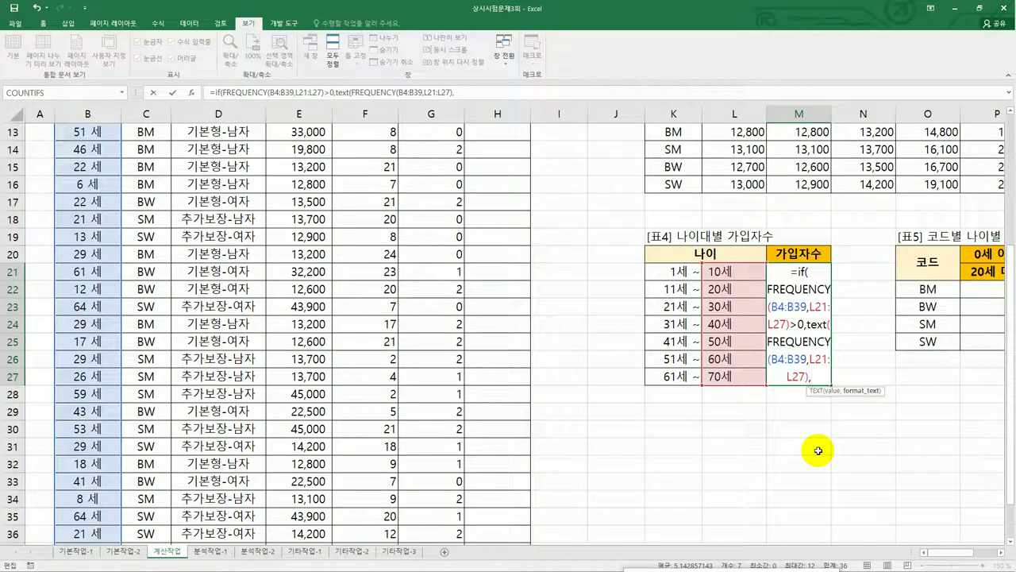
{"action": "type", "text": "\"00ㅁㅕㅇ\""}
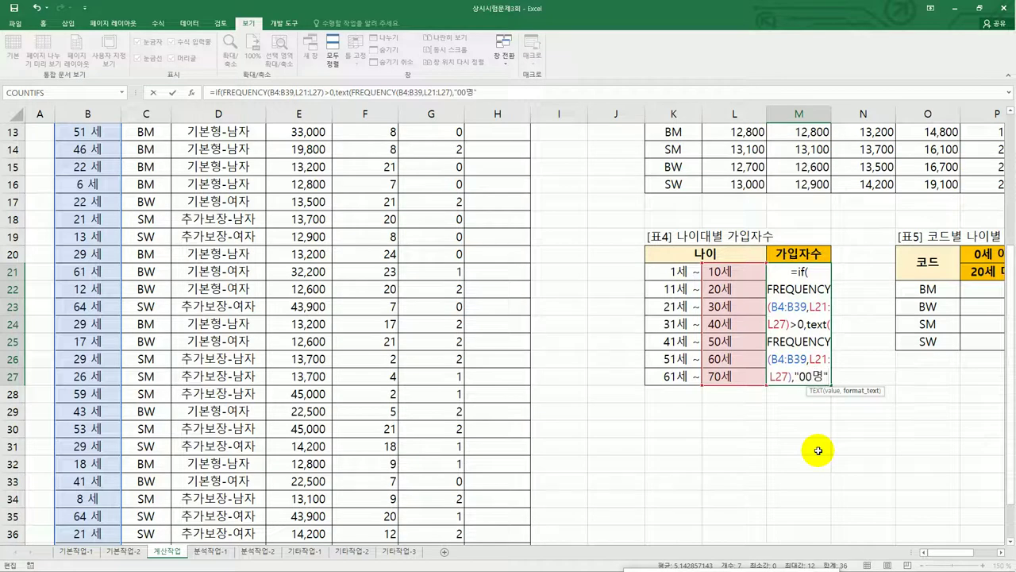
{"action": "type", "text": ")"}
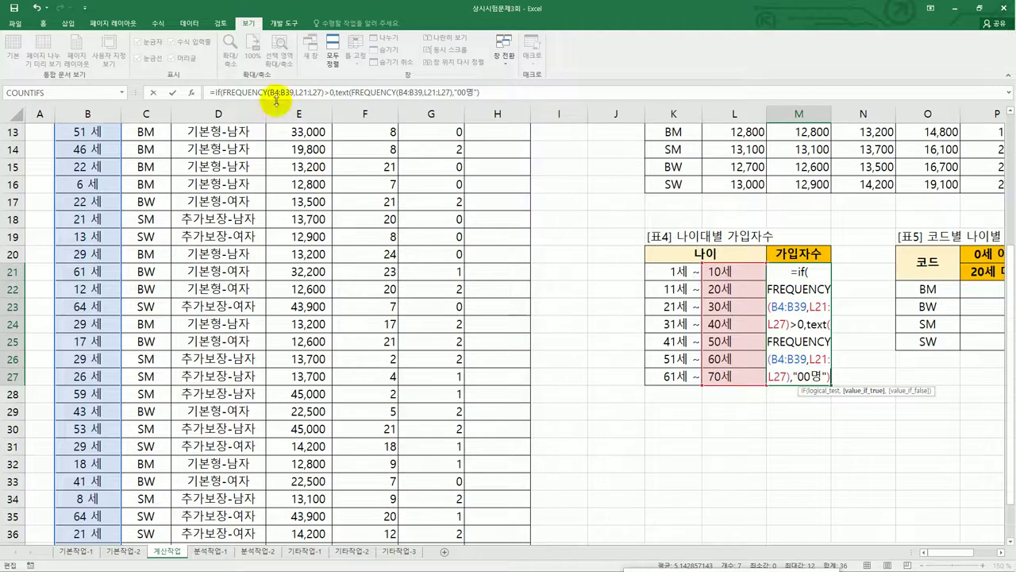
Compare the two FREQUENCY expressions used in the IF test and inside the TEXT function
{"action": "left_click", "coordinate": [274, 93]}
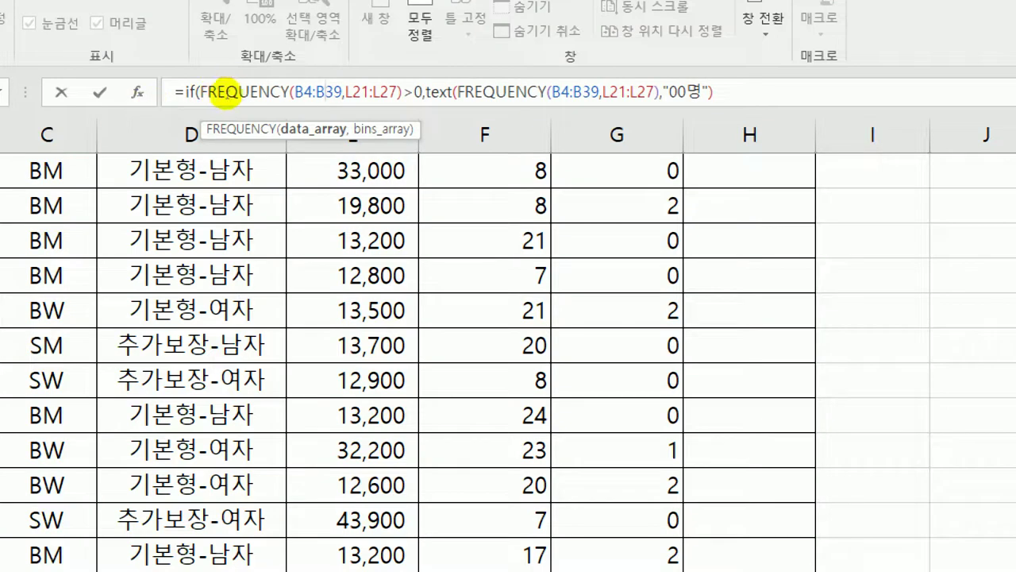
{"action": "left_click_drag", "start_coordinate": [201, 92], "coordinate": [402, 92]}
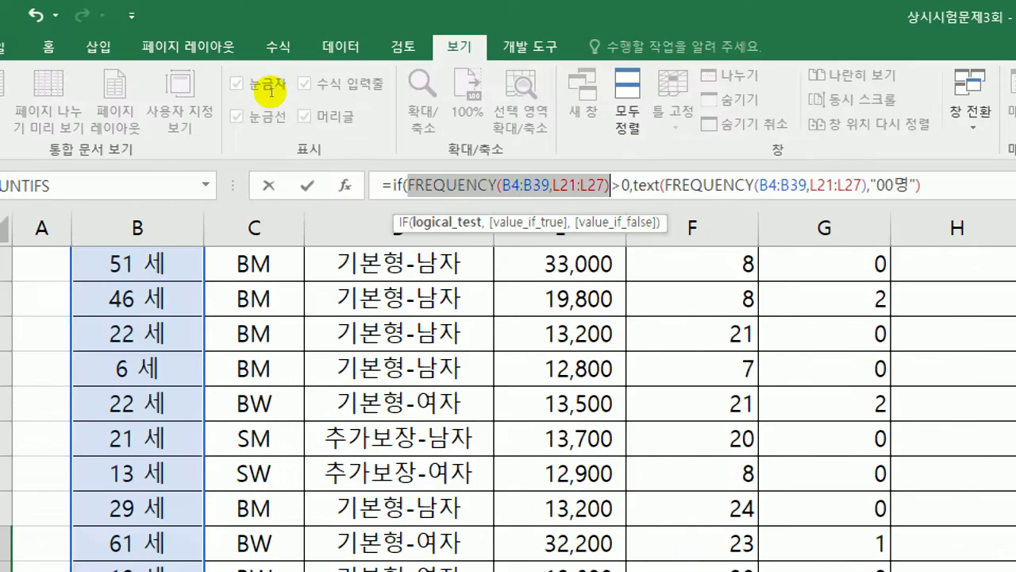
{"action": "left_click_drag", "start_coordinate": [284, 92], "coordinate": [451, 94]}
{"action": "left_click", "coordinate": [319, 92]}
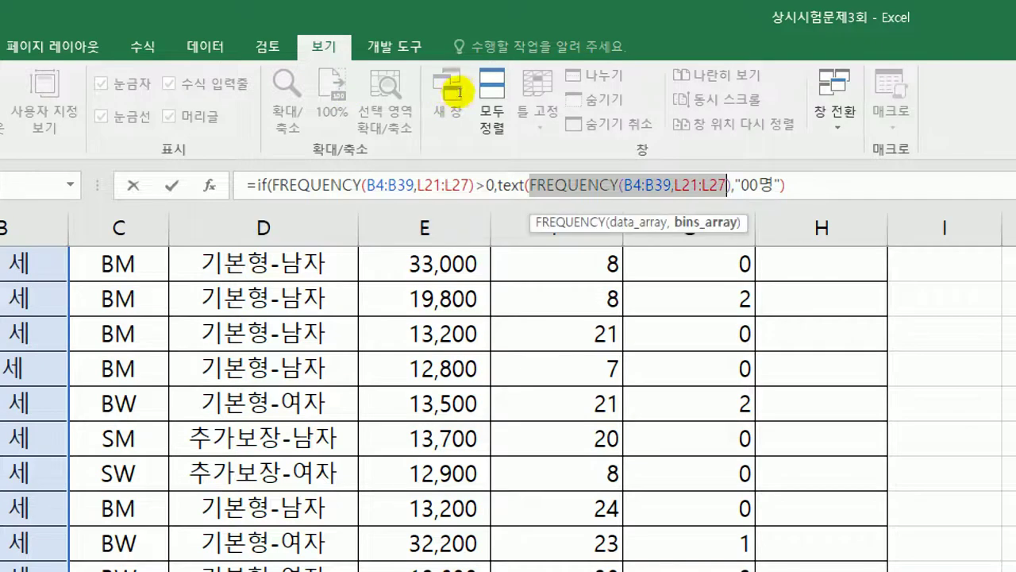
Add "미가입" as the IF function's false value and enter the formula as an array formula in M21:M27
{"action": "left_click", "coordinate": [464, 92]}
{"action": "key", "text": "Right"}
{"action": "key", "text": "Right"}
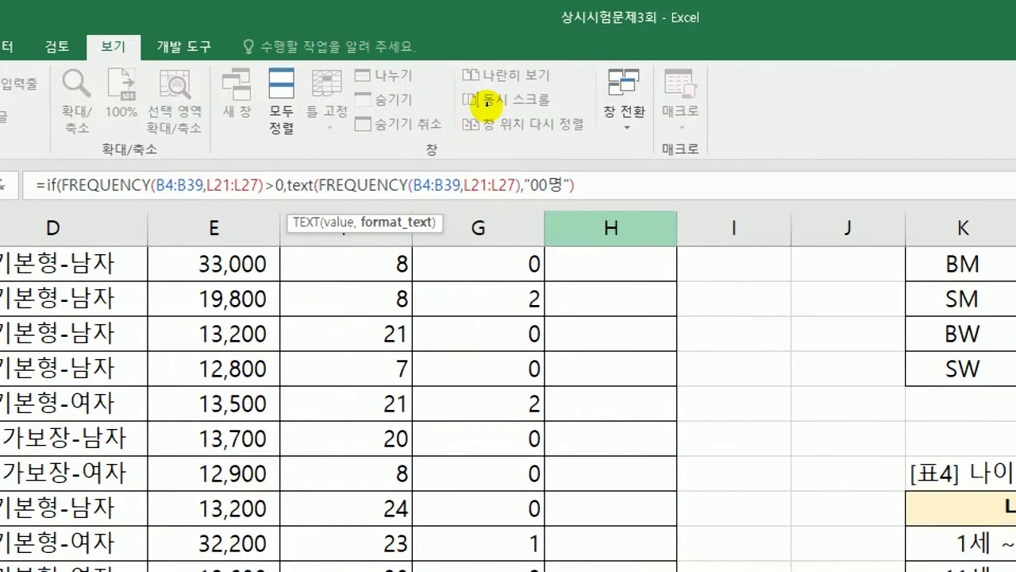
{"action": "key", "text": "Right"}
{"action": "key", "text": "Right"}
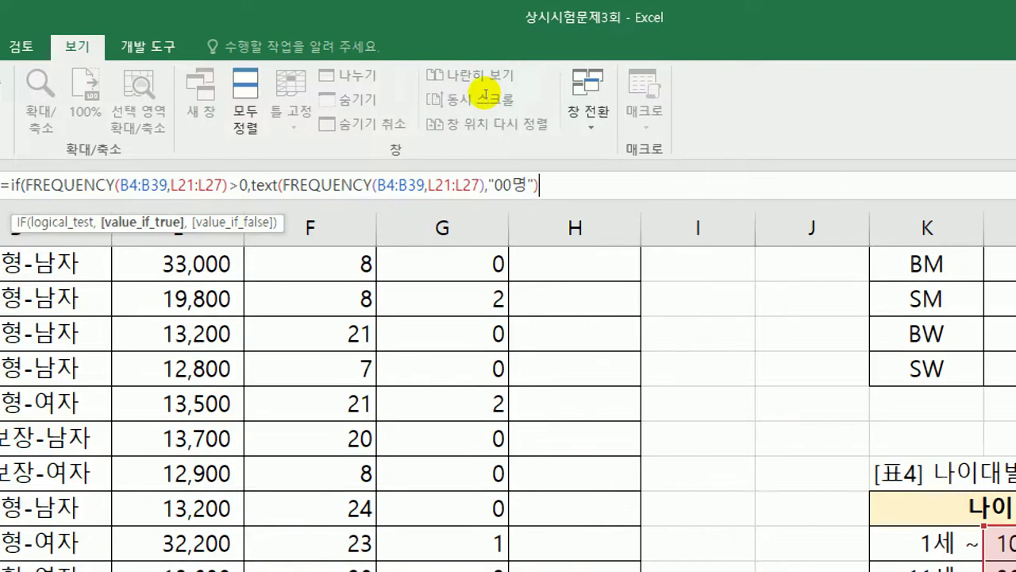
{"action": "type", "text": ","}
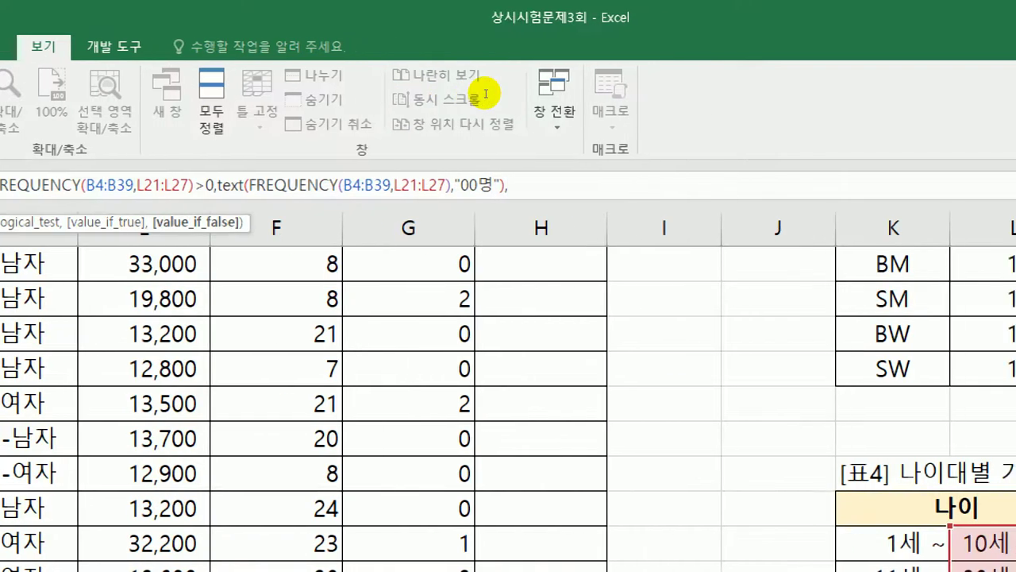
{"action": "type", "text": "\"al"}
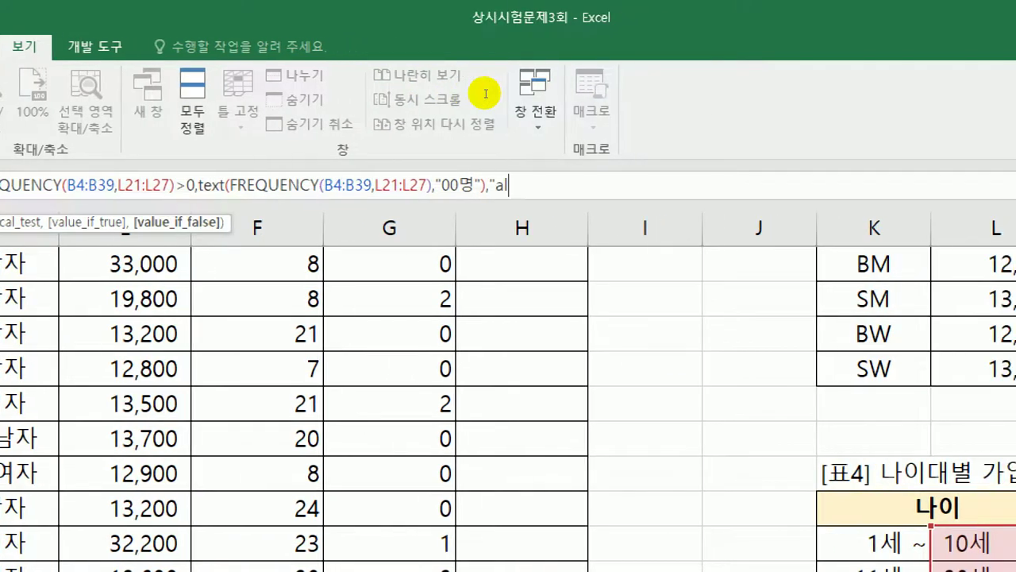
{"action": "key", "text": "BackSpace"}
{"action": "key", "text": "BackSpace"}
{"action": "type", "text": "미가이"}
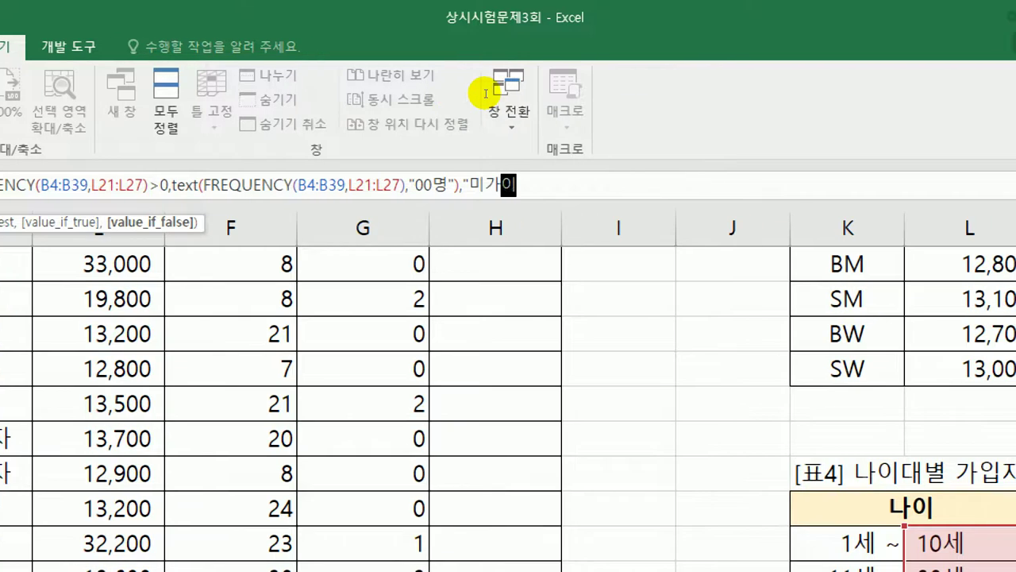
{"action": "type", "text": "ㅂ\""}
{"action": "type", "text": ")"}
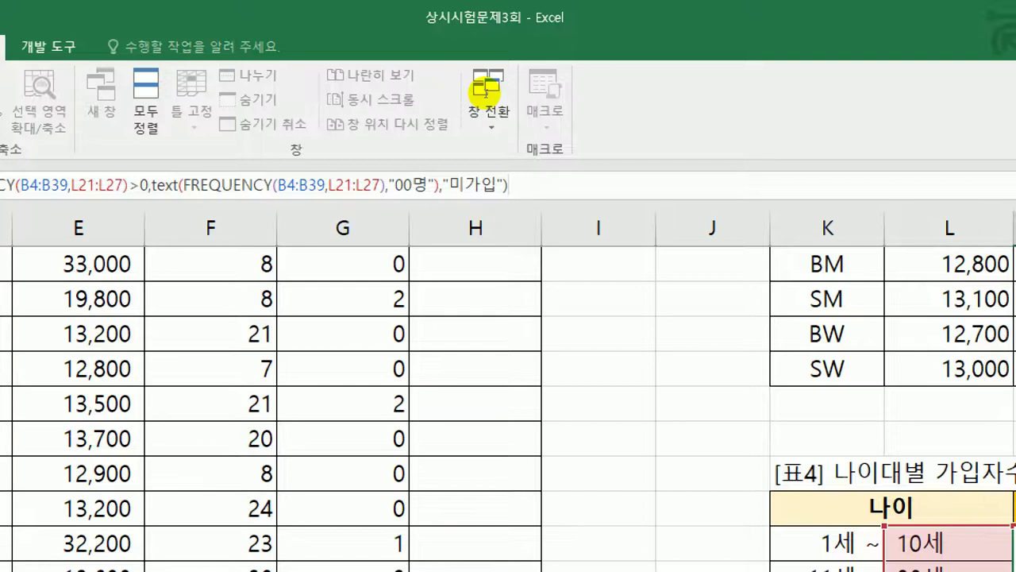
{"action": "key", "text": "ctrl+shift+Return"}
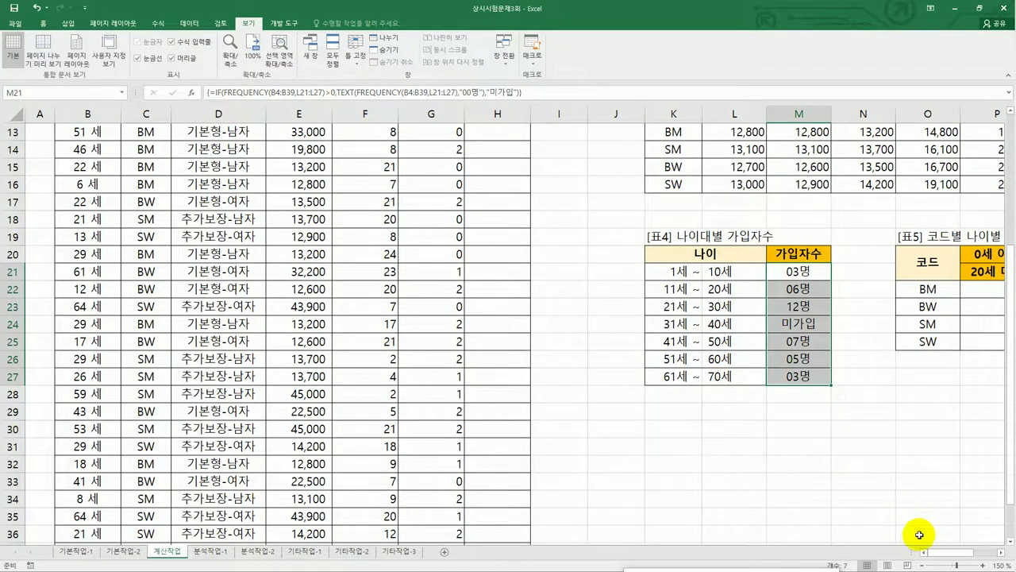
Examine the 코드 entries and the lower and upper age-limit headings of 표5
{"action": "left_click_drag", "start_coordinate": [935, 556], "coordinate": [965, 556]}
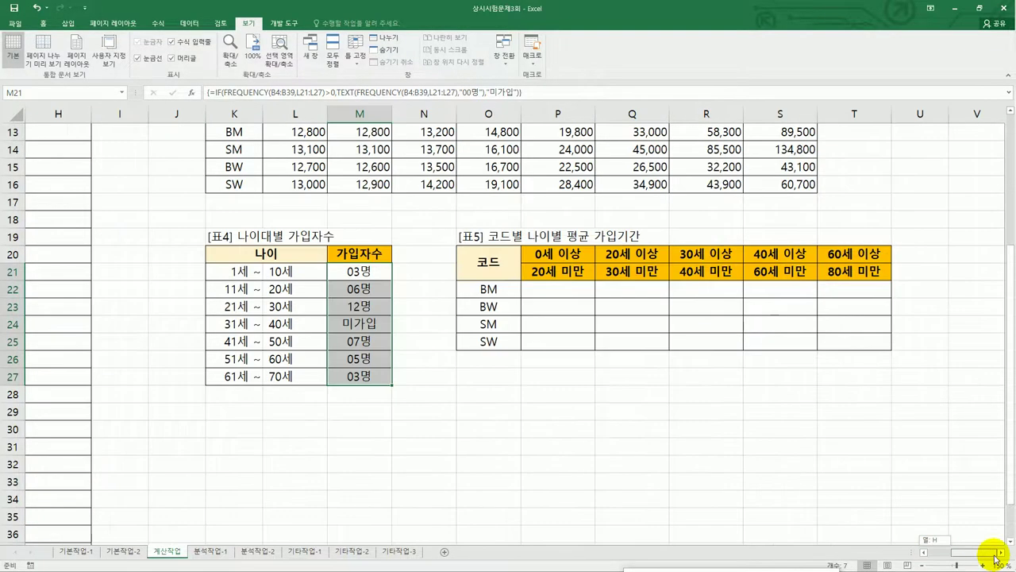
{"action": "left_click", "coordinate": [535, 291]}
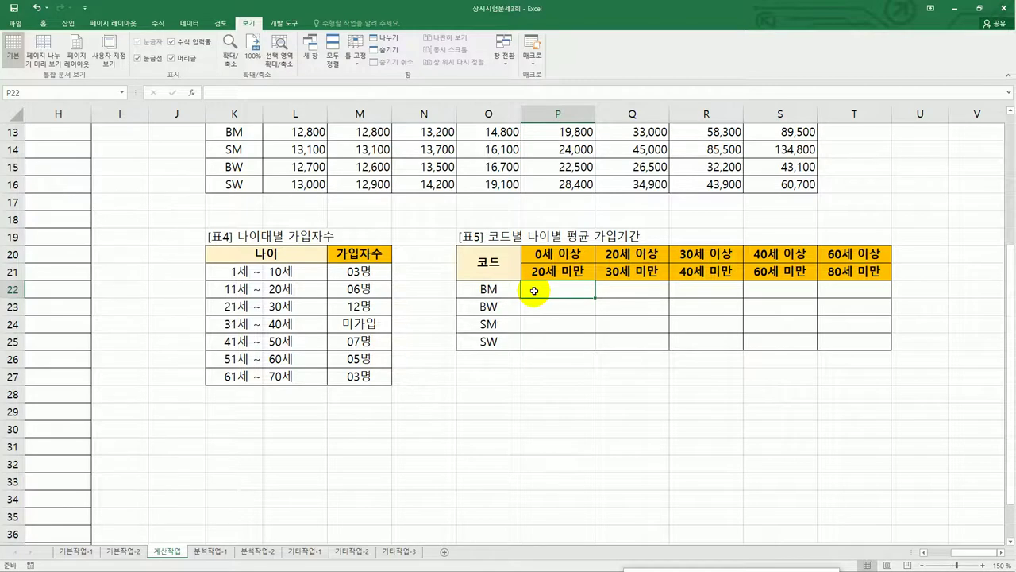
{"action": "left_click_drag", "start_coordinate": [517, 288], "coordinate": [505, 337]}
{"action": "left_click_drag", "start_coordinate": [567, 254], "coordinate": [840, 252]}
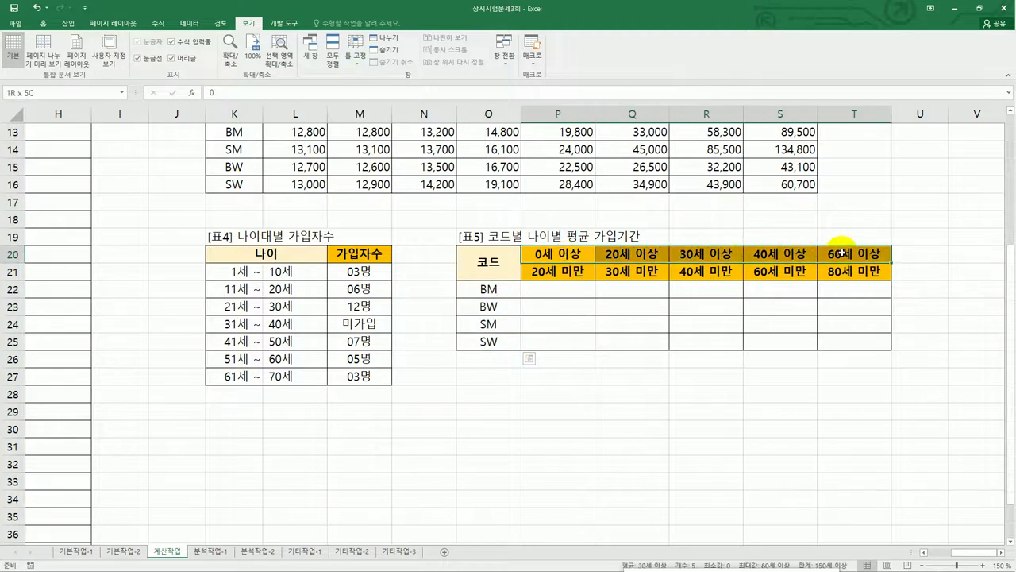
{"action": "left_click_drag", "start_coordinate": [545, 268], "coordinate": [844, 270]}
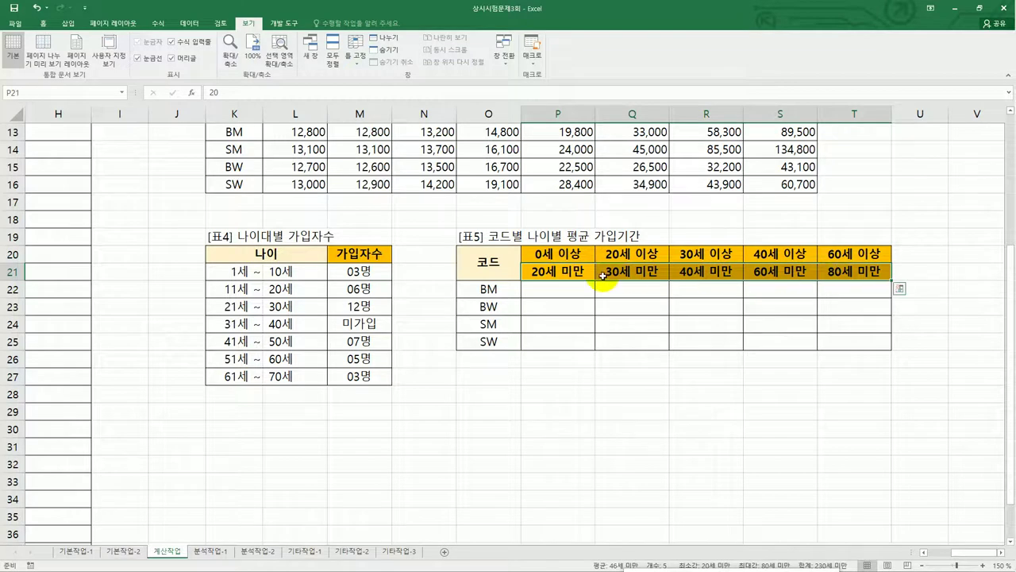
Start a formula in P22 of 표5 with an IF function nested inside AVERAGE and open its first bracketed condition
{"action": "left_click", "coordinate": [564, 290]}
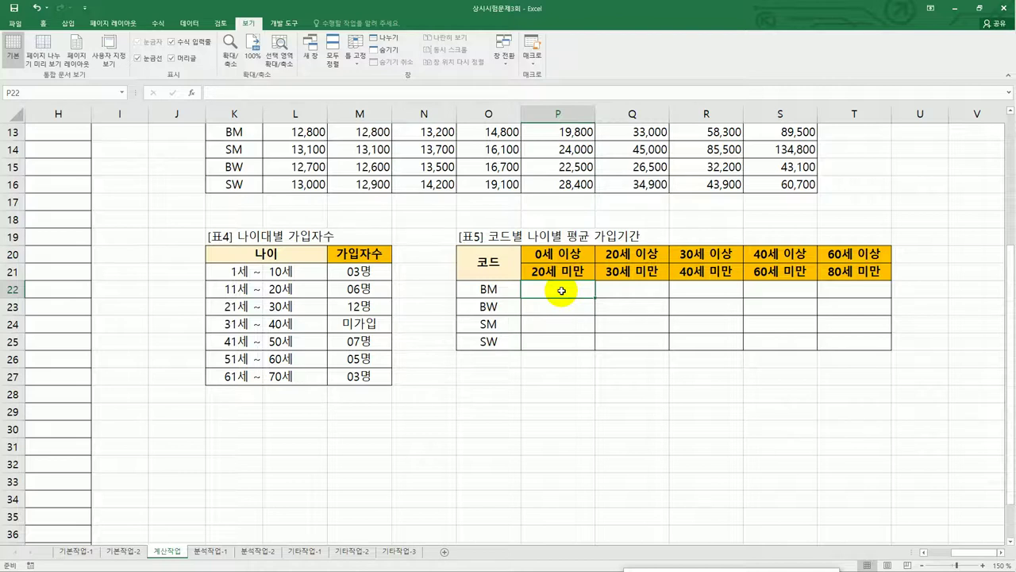
{"action": "type", "text": "=av"}
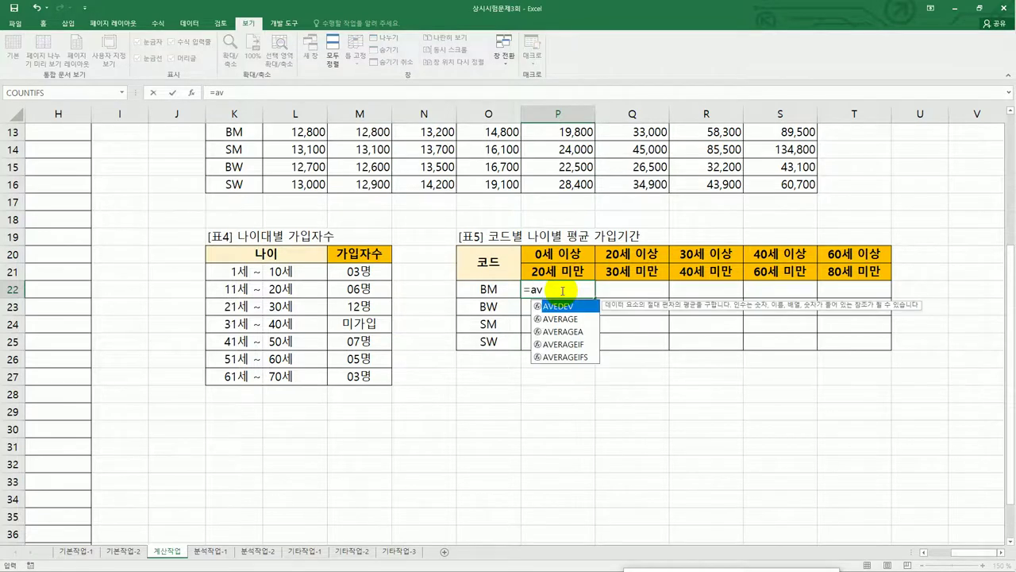
{"action": "double_click", "coordinate": [568, 318]}
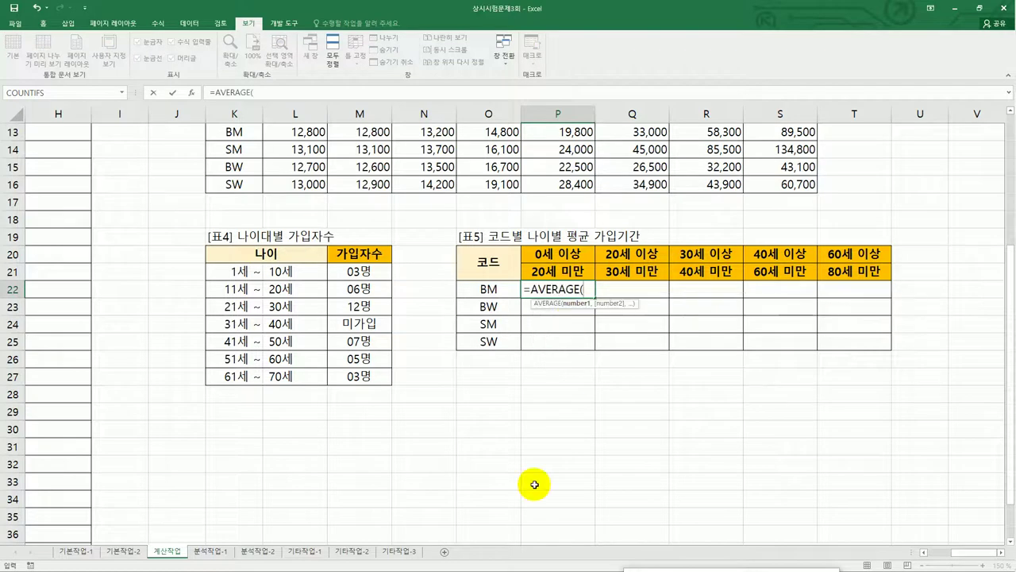
{"action": "type", "text": "if("}
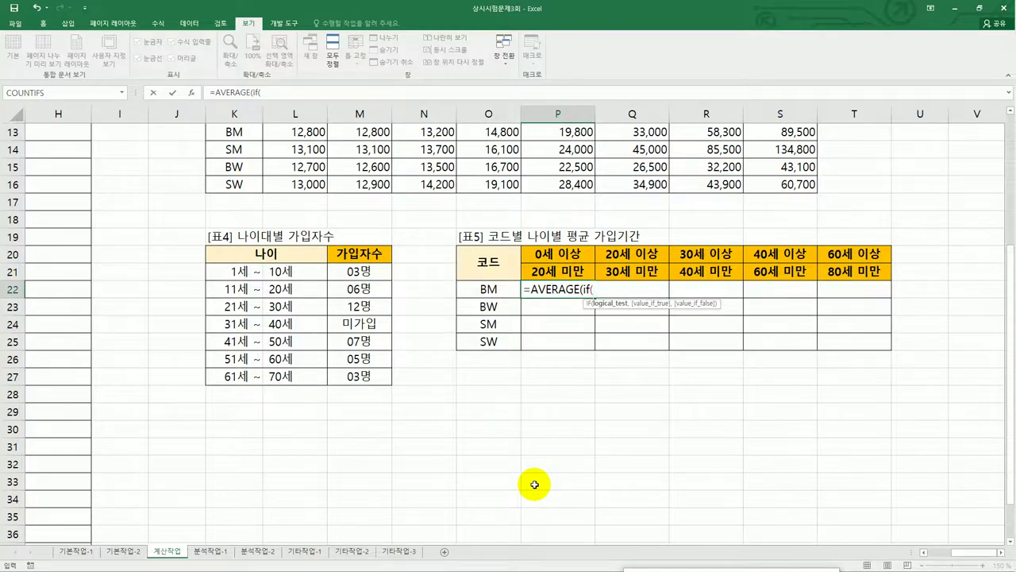
{"action": "type", "text": "("}
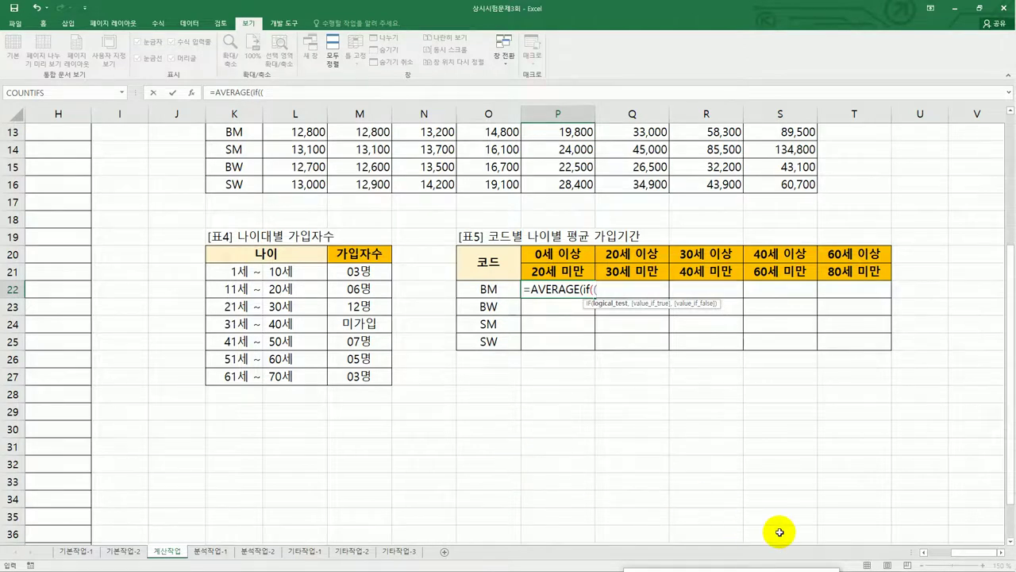
Add the code condition ($C$4:$C$39=$O22) to the IF test, followed by a multiplication sign for another condition
{"action": "left_click_drag", "start_coordinate": [976, 552], "coordinate": [911, 562]}
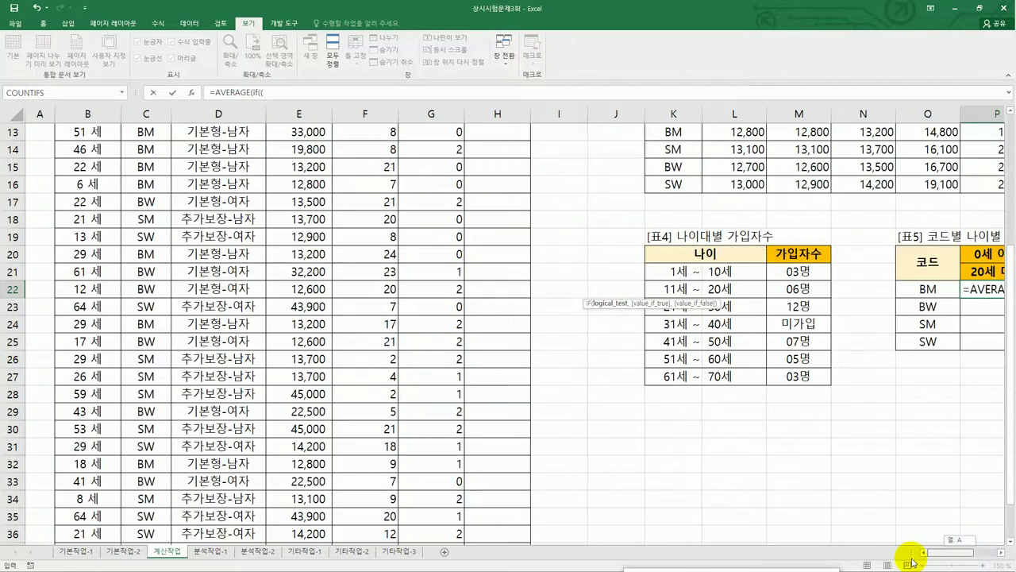
{"action": "scroll", "coordinate": [151, 306], "scroll_direction": "up", "scroll_amount": 4}
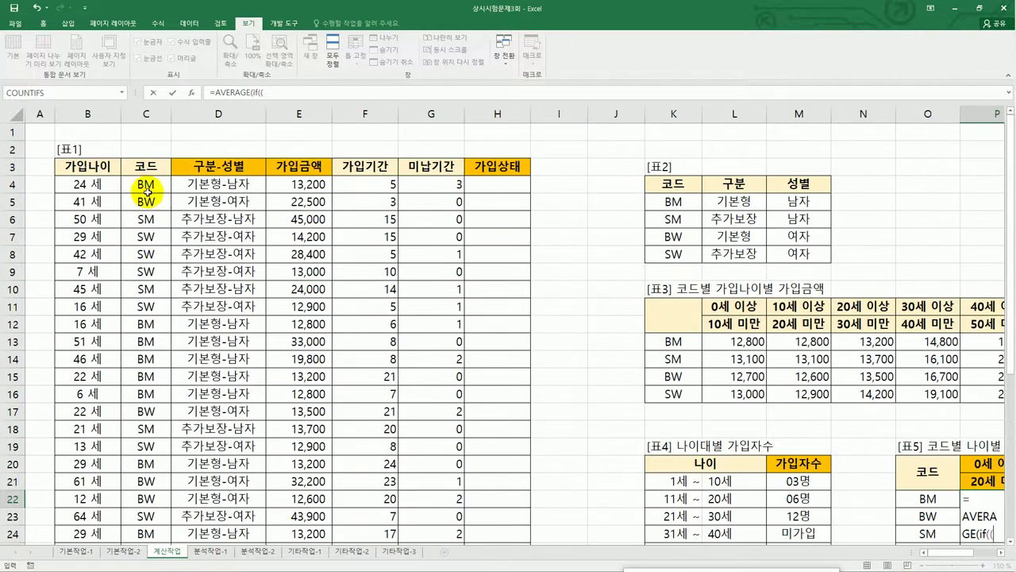
{"action": "left_click_drag", "start_coordinate": [146, 191], "coordinate": [152, 517]}
{"action": "key", "text": "F4"}
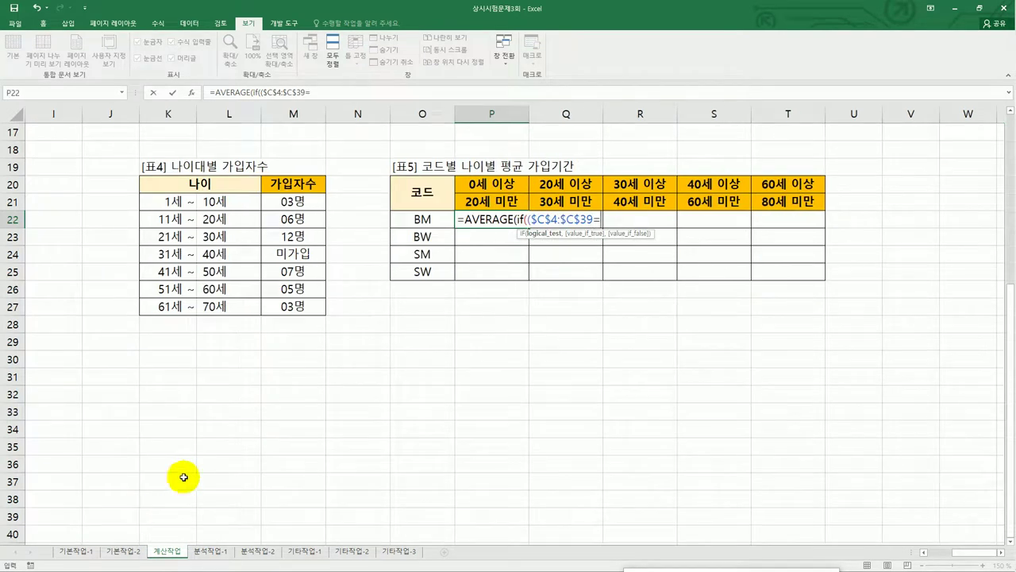
{"action": "type", "text": "="}
{"action": "left_click", "coordinate": [414, 221]}
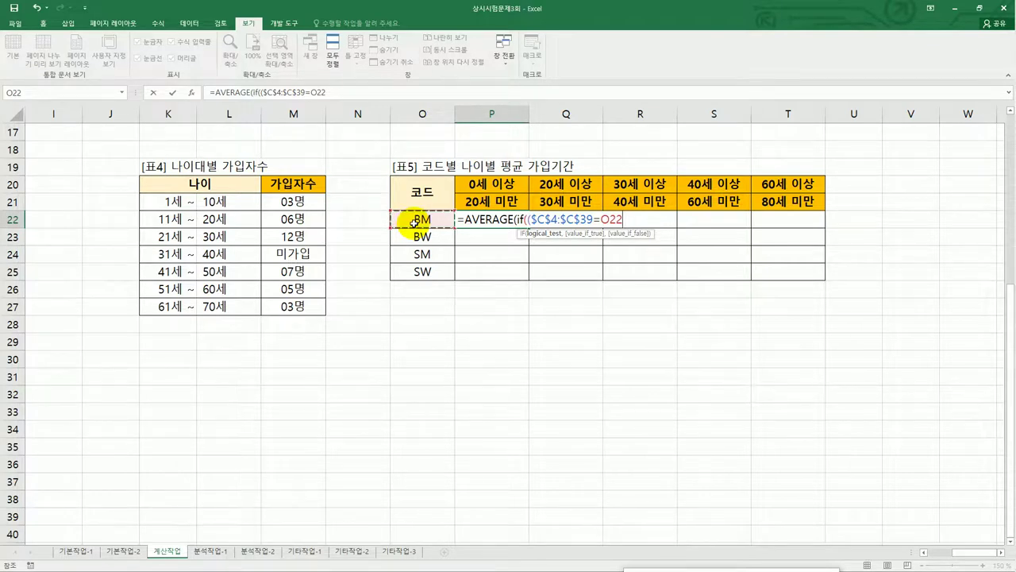
{"action": "key", "text": "F4"}
{"action": "key", "text": "F4"}
{"action": "key", "text": "F4"}
{"action": "type", "text": "*("}
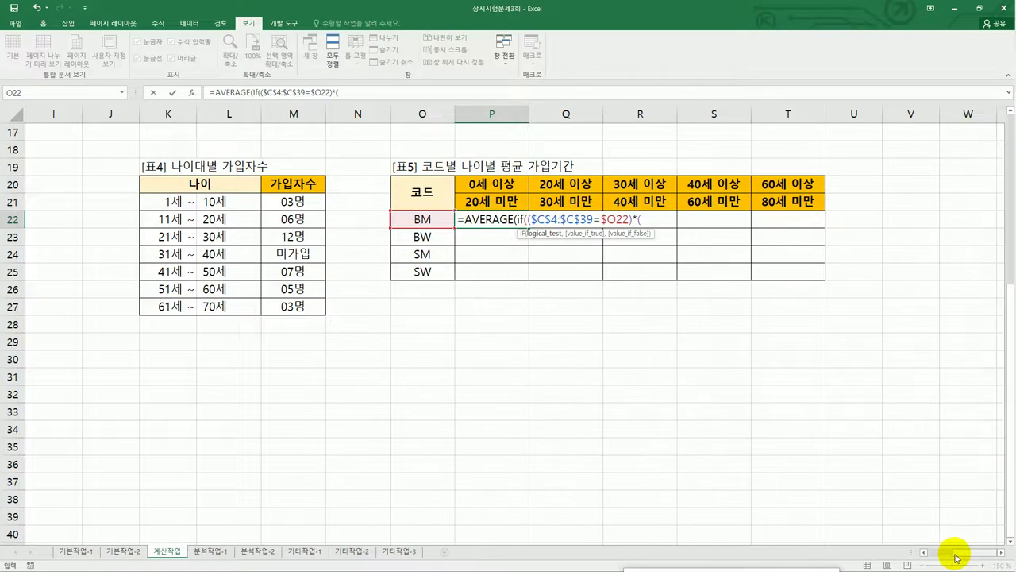
Add the lower age-limit condition ($B$4:$B$39>=P$20) to the IF test, fixing only the row of the limit cell
{"action": "left_click_drag", "start_coordinate": [956, 556], "coordinate": [930, 556]}
{"action": "scroll", "coordinate": [208, 296], "scroll_direction": "up", "scroll_amount": 6}
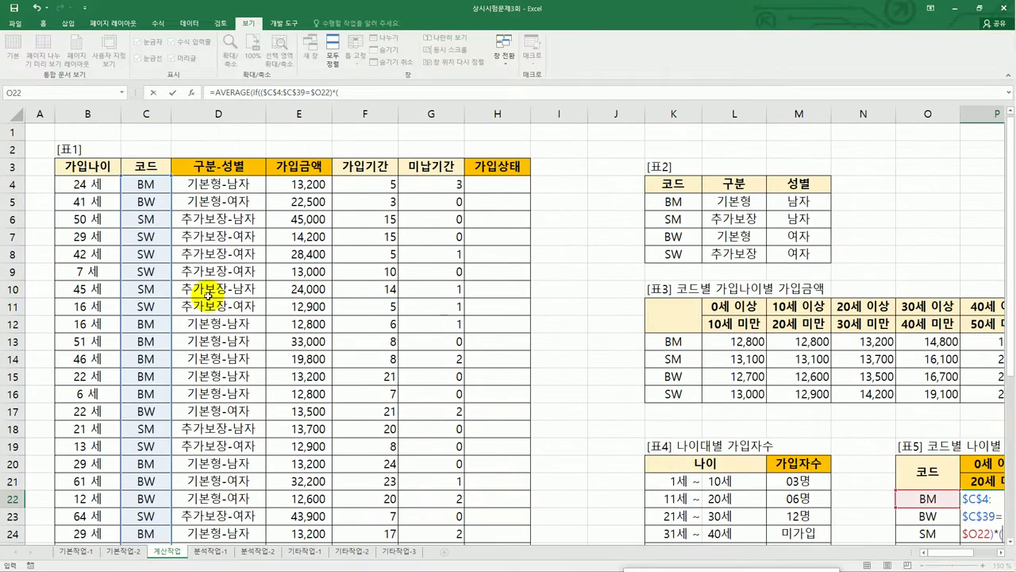
{"action": "left_click_drag", "start_coordinate": [95, 184], "coordinate": [93, 535]}
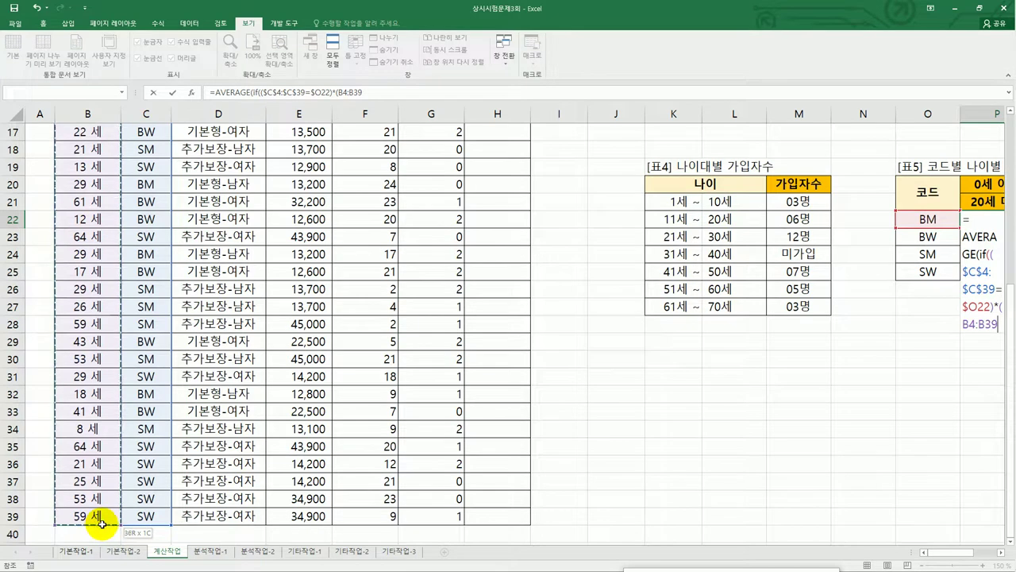
{"action": "key", "text": "F4"}
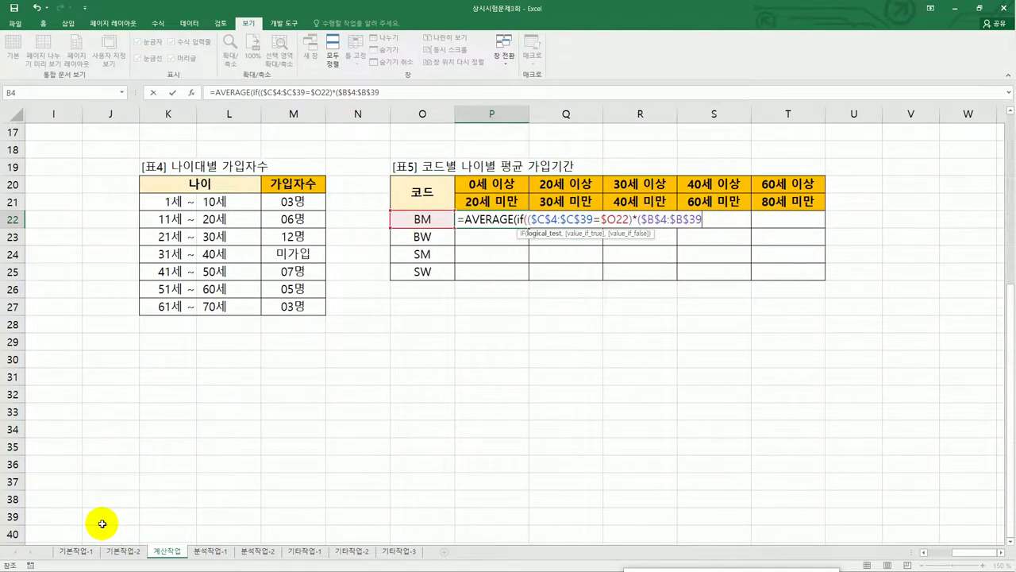
{"action": "type", "text": ">="}
{"action": "left_click", "coordinate": [486, 182]}
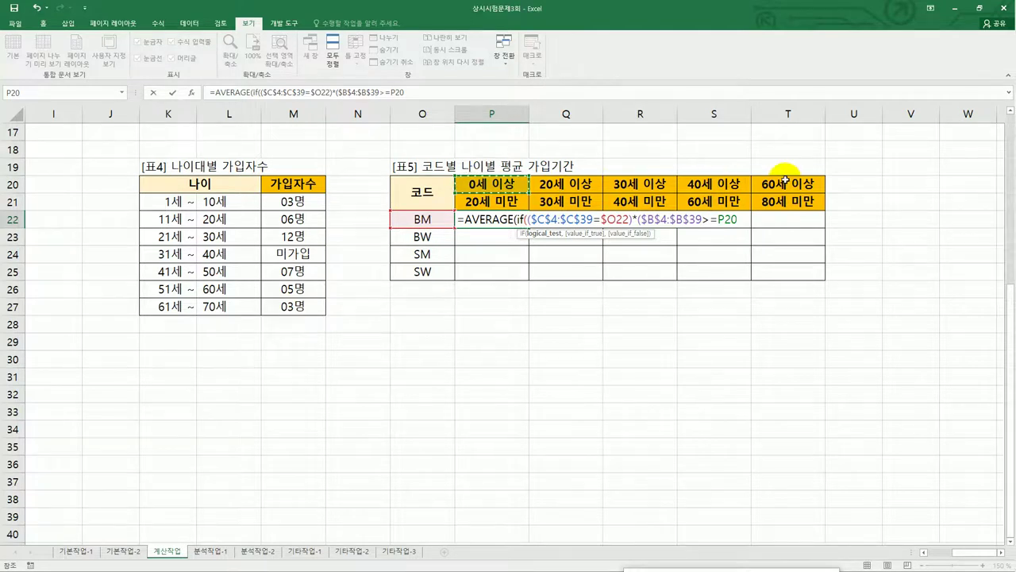
{"action": "key", "text": "F4"}
{"action": "key", "text": "F4"}
{"action": "type", "text": ")"}
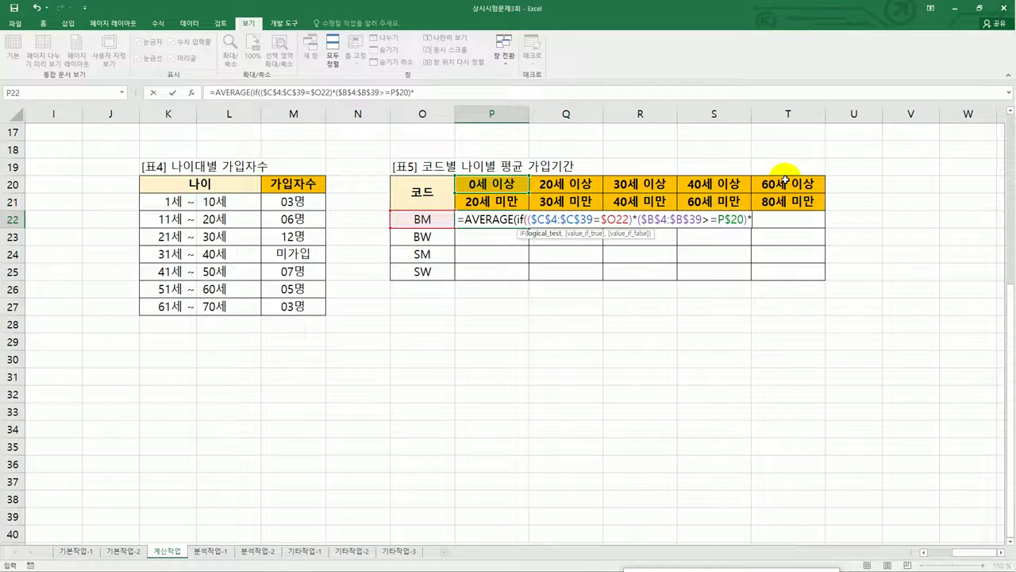
Multiply the IF test by the upper age-limit condition ($B$4:$B$39<P$21), fixing only the row of the limit cell
{"action": "type", "text": "*("}
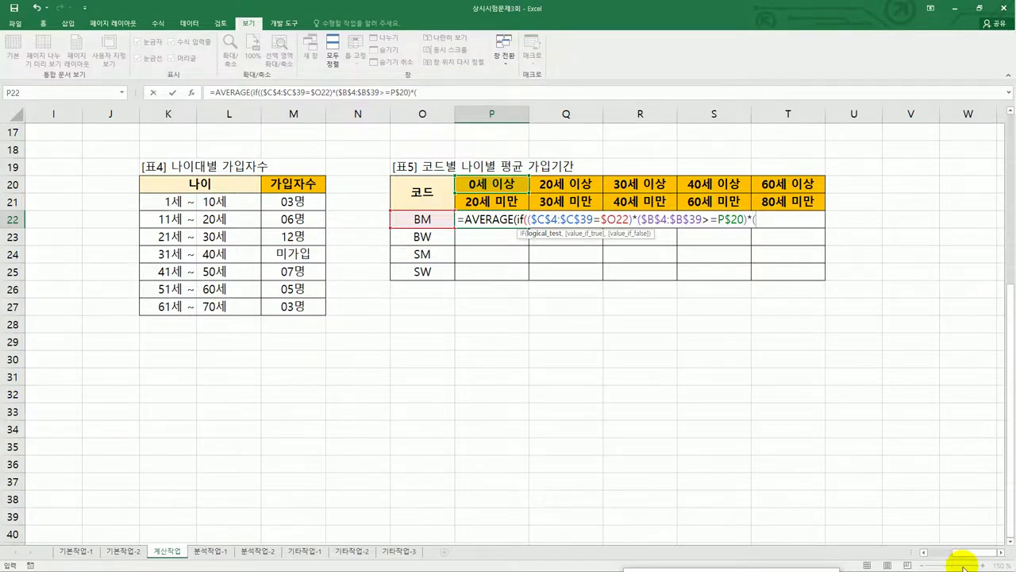
{"action": "left_click_drag", "start_coordinate": [965, 552], "coordinate": [921, 551]}
{"action": "scroll", "coordinate": [108, 210], "scroll_direction": "up", "scroll_amount": 5}
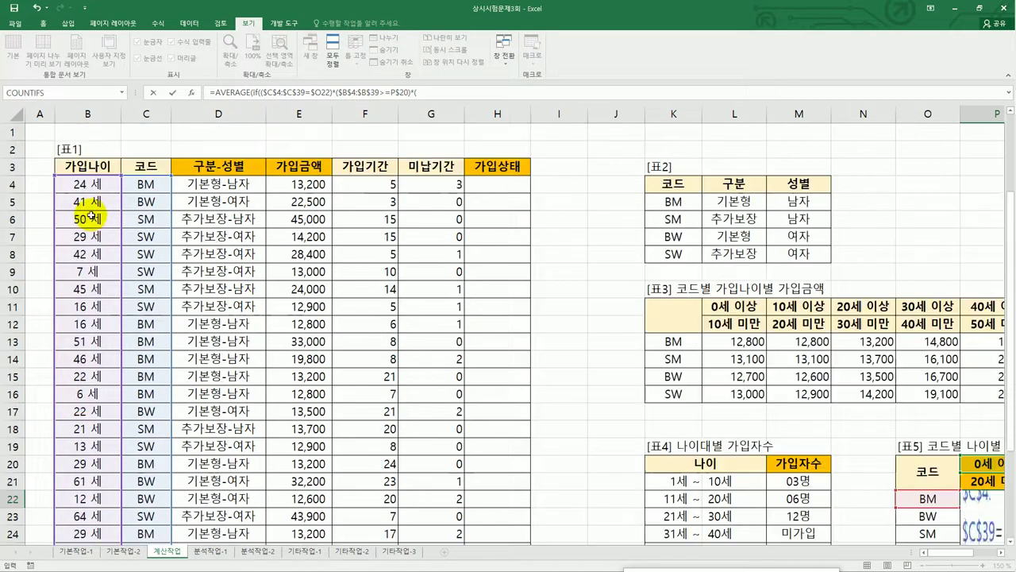
{"action": "left_click_drag", "start_coordinate": [93, 184], "coordinate": [102, 522]}
{"action": "key", "text": "F4"}
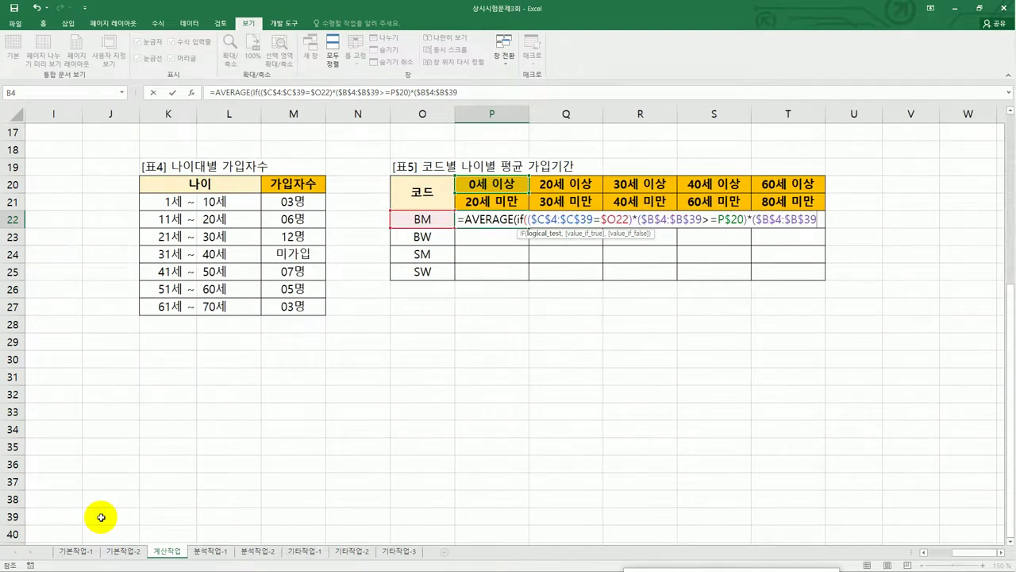
{"action": "type", "text": "<"}
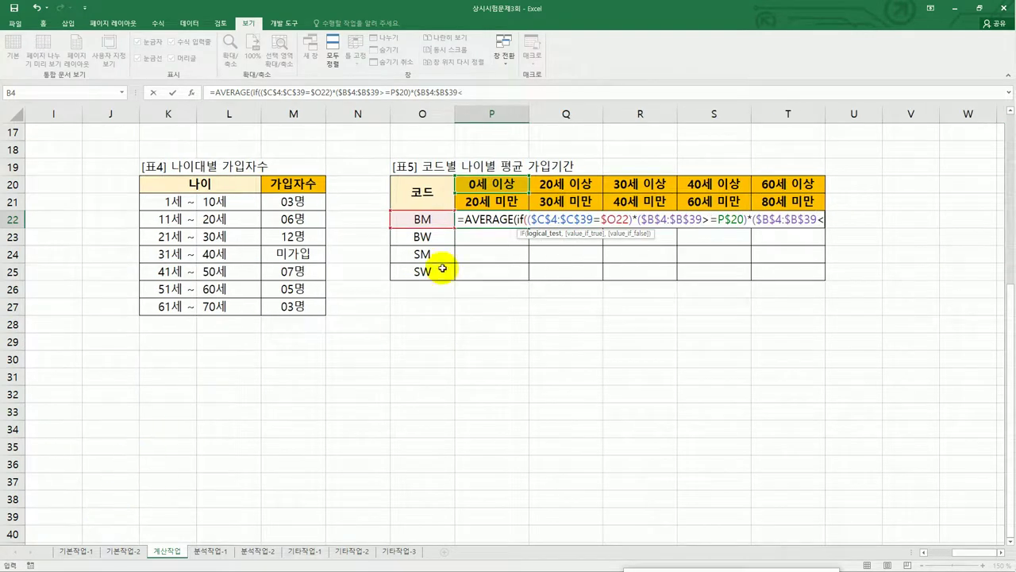
{"action": "left_click", "coordinate": [466, 204]}
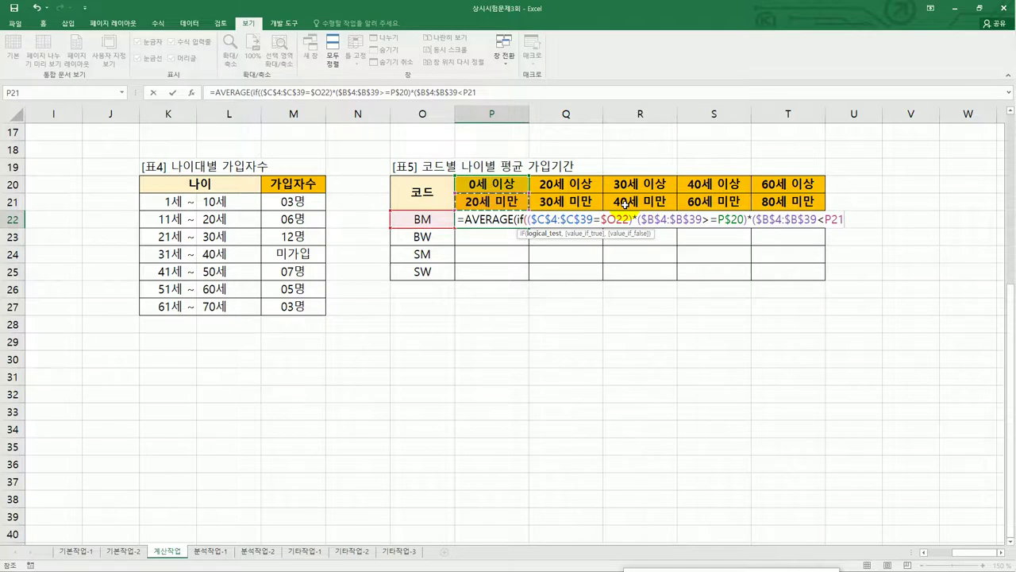
{"action": "key", "text": "F4"}
{"action": "key", "text": "F4"}
{"action": "type", "text": ")8"}
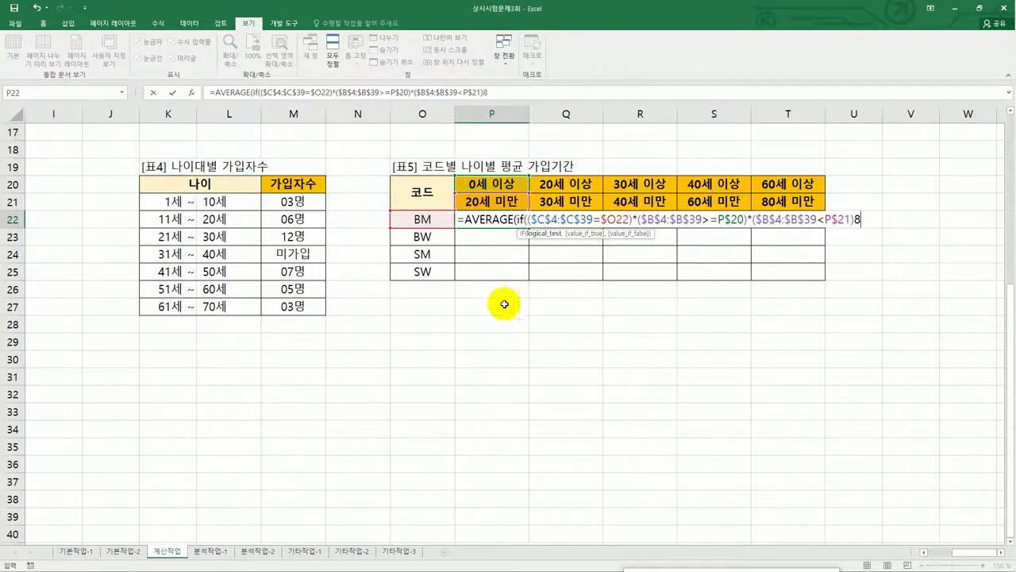
{"action": "key", "text": "BackSpace"}
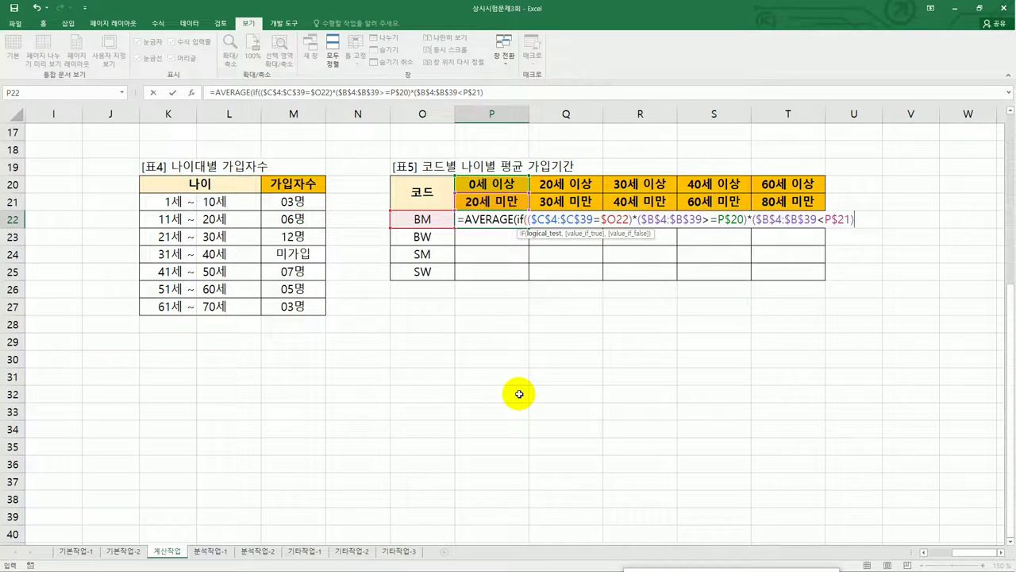
Add the 가입기간 range $F$4:$F$39 as the IF function's true value, separated from the conditions by a comma
{"action": "type", "text": "*"}
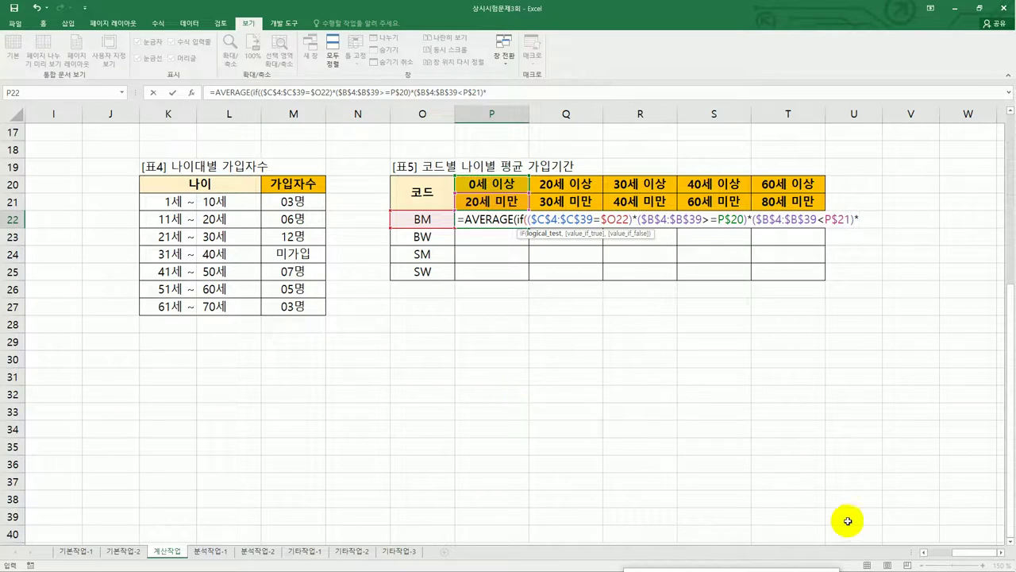
{"action": "left_click", "coordinate": [925, 552]}
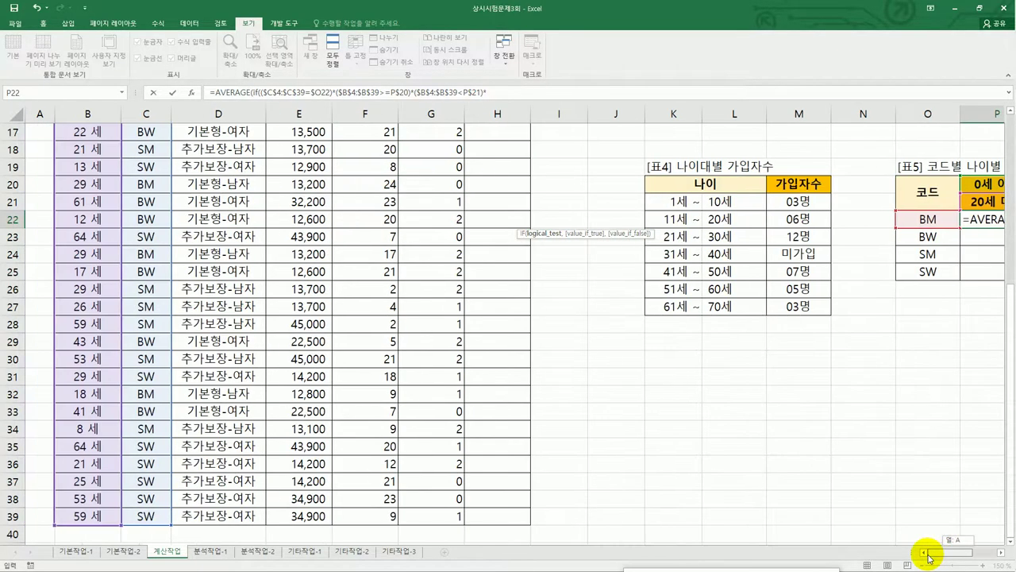
{"action": "scroll", "coordinate": [489, 492], "scroll_direction": "up", "scroll_amount": 5}
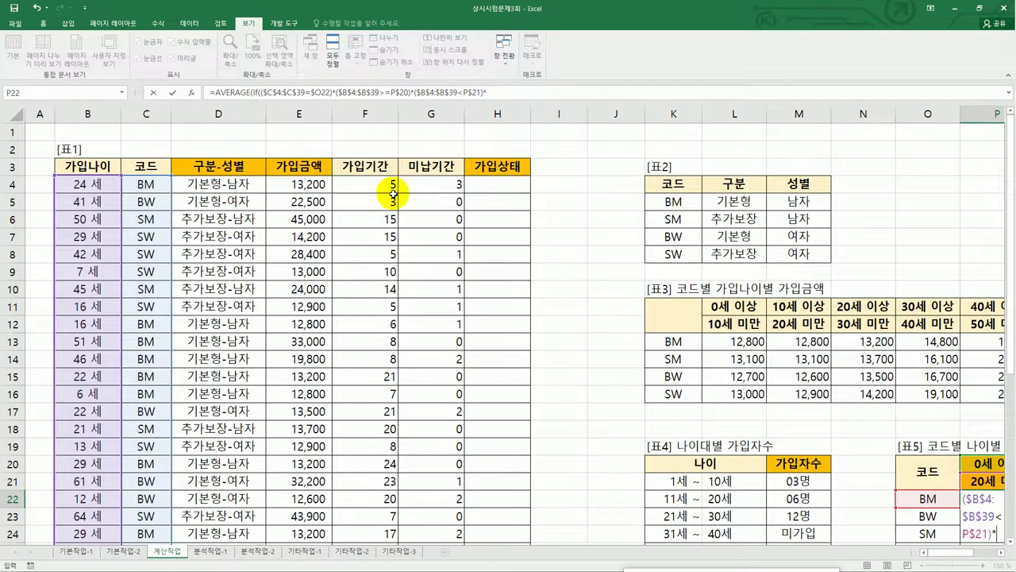
{"action": "left_click_drag", "start_coordinate": [386, 186], "coordinate": [392, 482]}
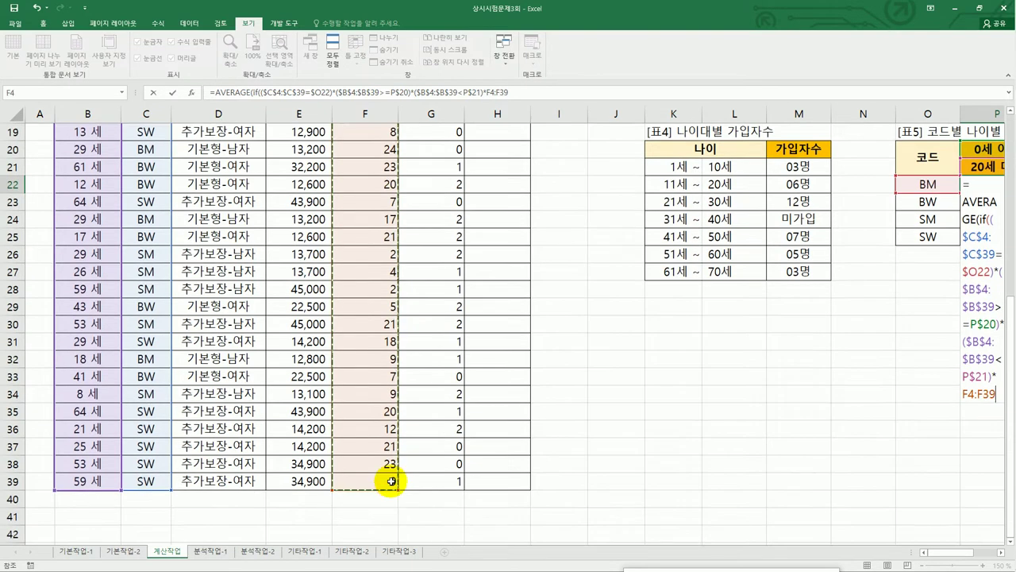
{"action": "key", "text": "F4"}
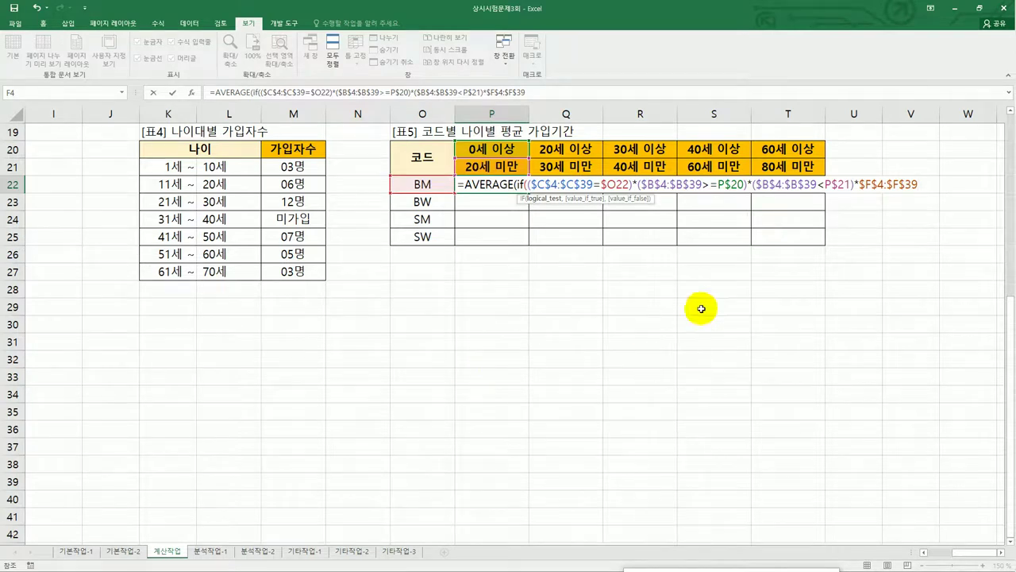
{"action": "left_click", "coordinate": [856, 185]}
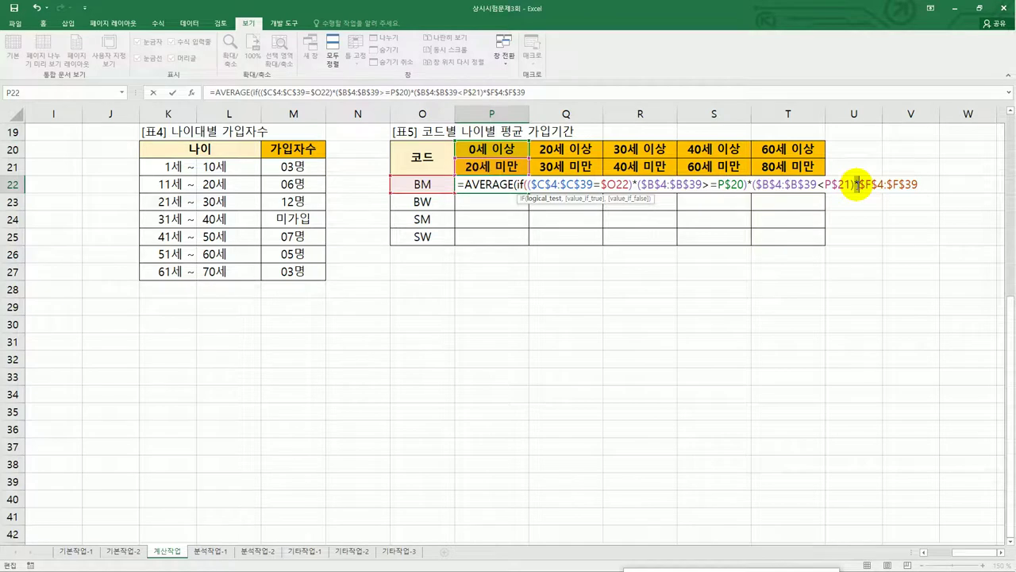
{"action": "key", "text": "Delete"}
{"action": "type", "text": ","}
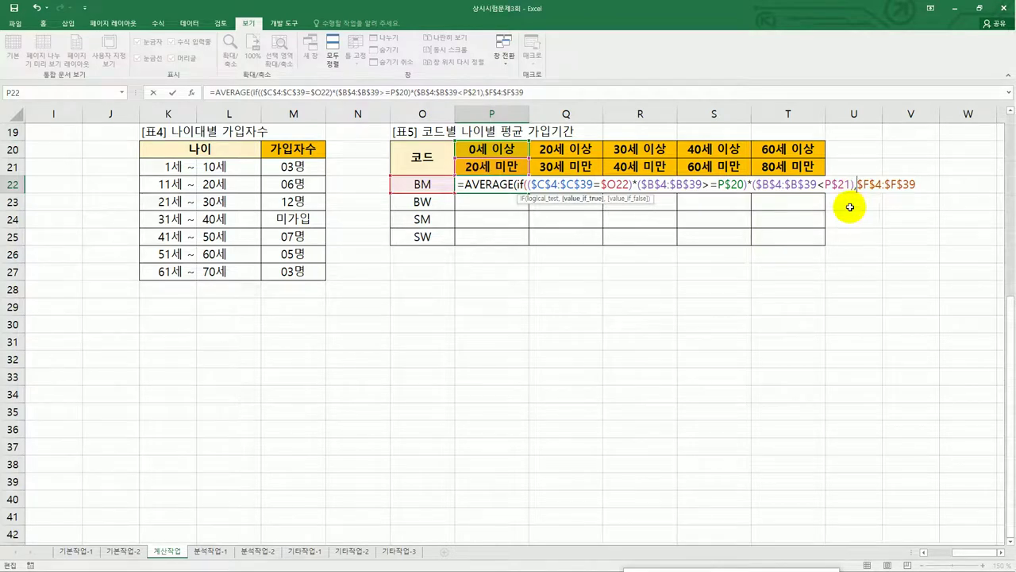
Close the IF and AVERAGE functions and enter the formula in P22 as an array formula
{"action": "left_click", "coordinate": [530, 184]}
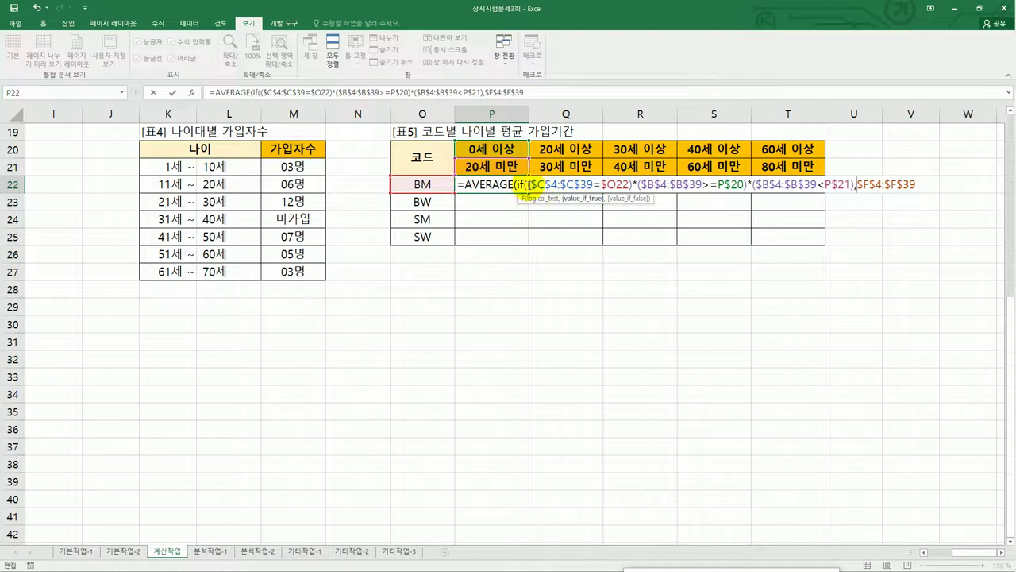
{"action": "left_click_drag", "start_coordinate": [530, 185], "coordinate": [917, 187]}
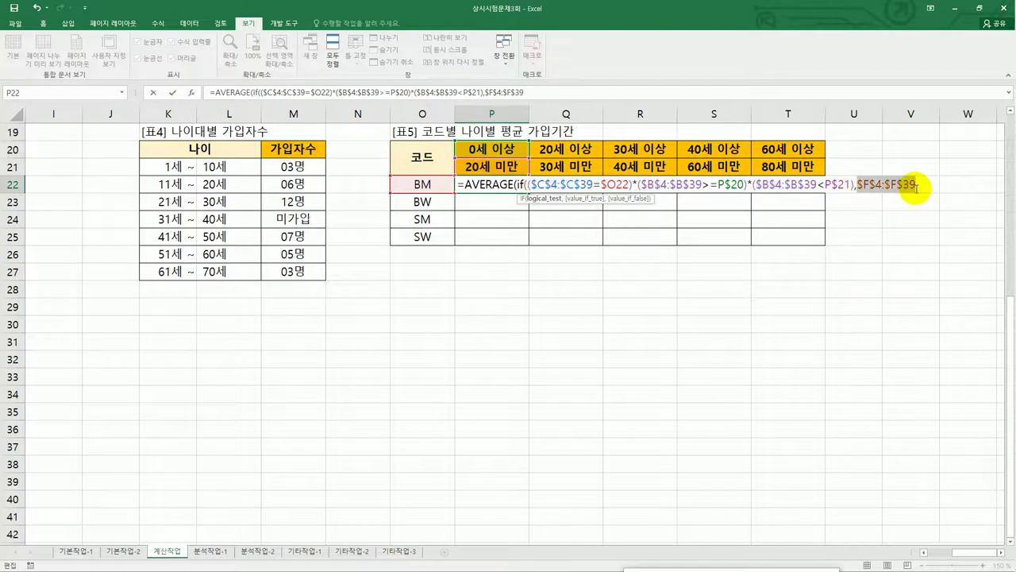
{"action": "left_click", "coordinate": [917, 187]}
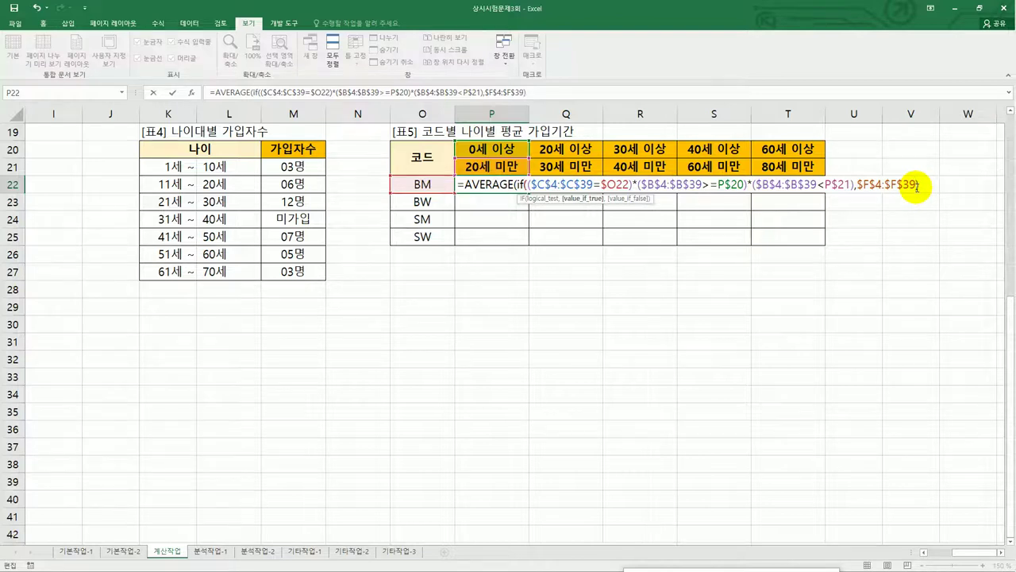
{"action": "key", "text": "Right"}
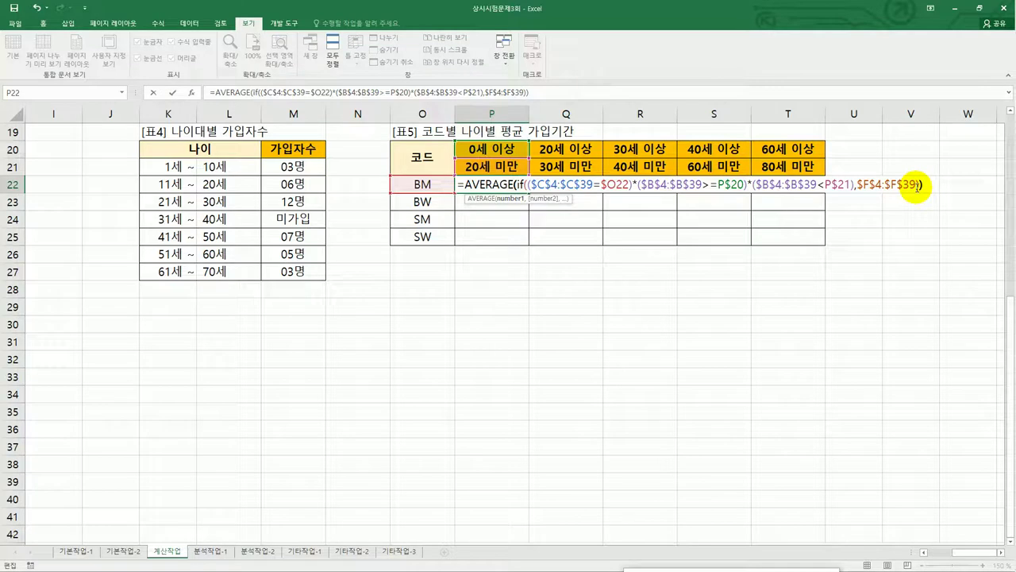
{"action": "key", "text": "Right"}
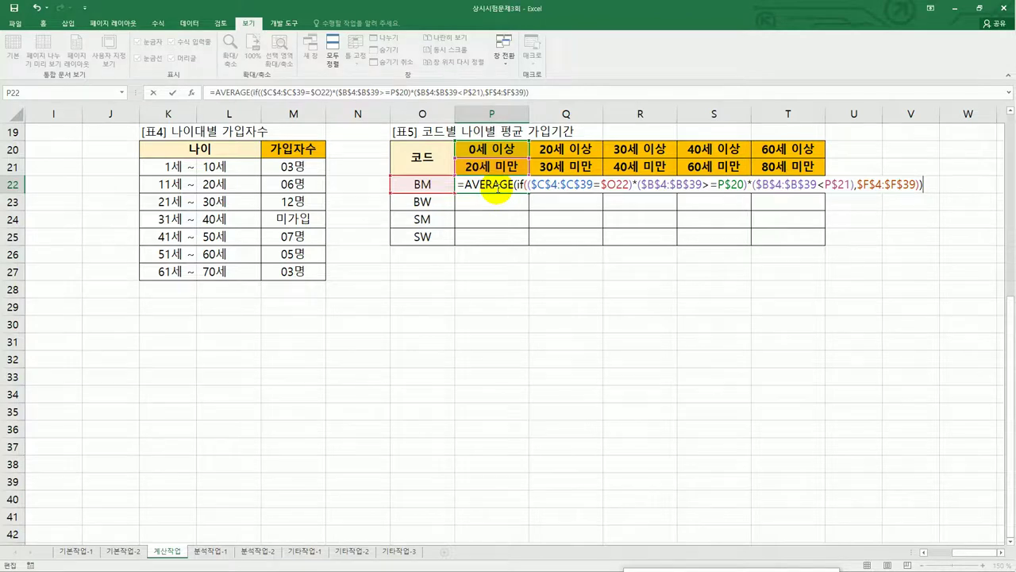
{"action": "key", "text": "ctrl+shift+Return"}
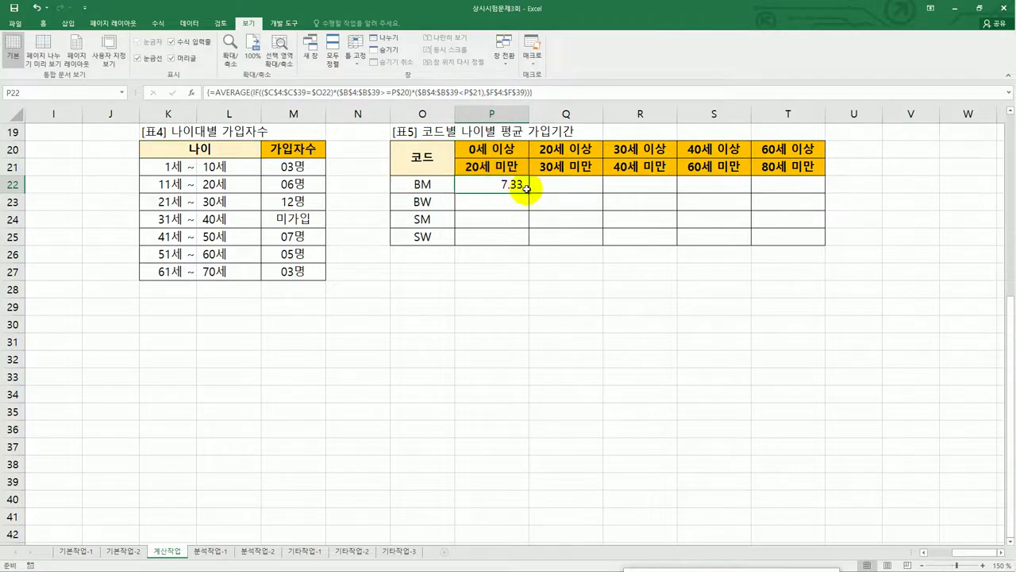
Fill the array formula in P22 across 표5 through T25
{"action": "left_click_drag", "start_coordinate": [528, 193], "coordinate": [799, 240]}
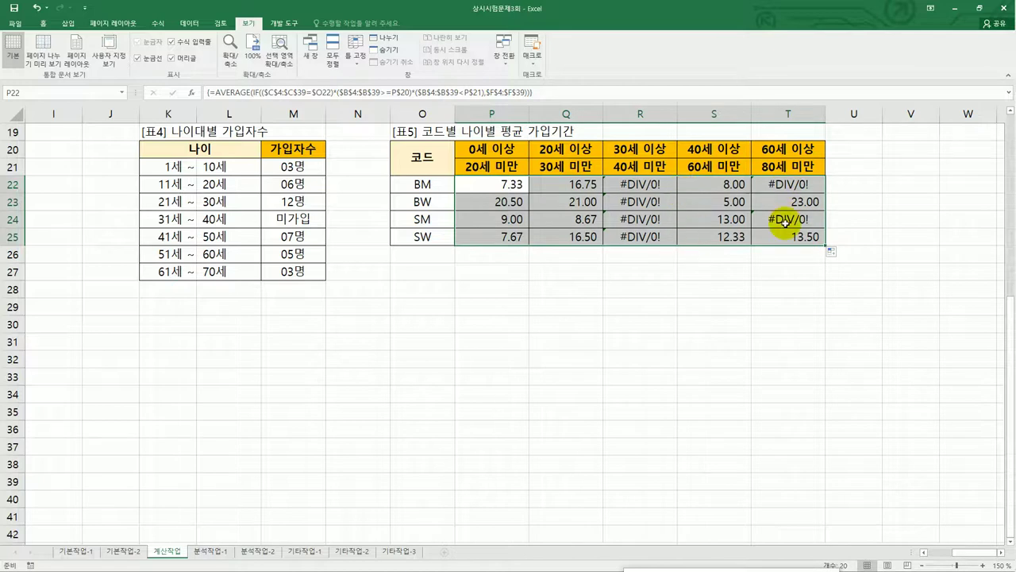
Wrap the P22 formula in IFERROR with an empty string "" as the error value and re-enter it as an array formula
{"action": "left_click", "coordinate": [494, 185]}
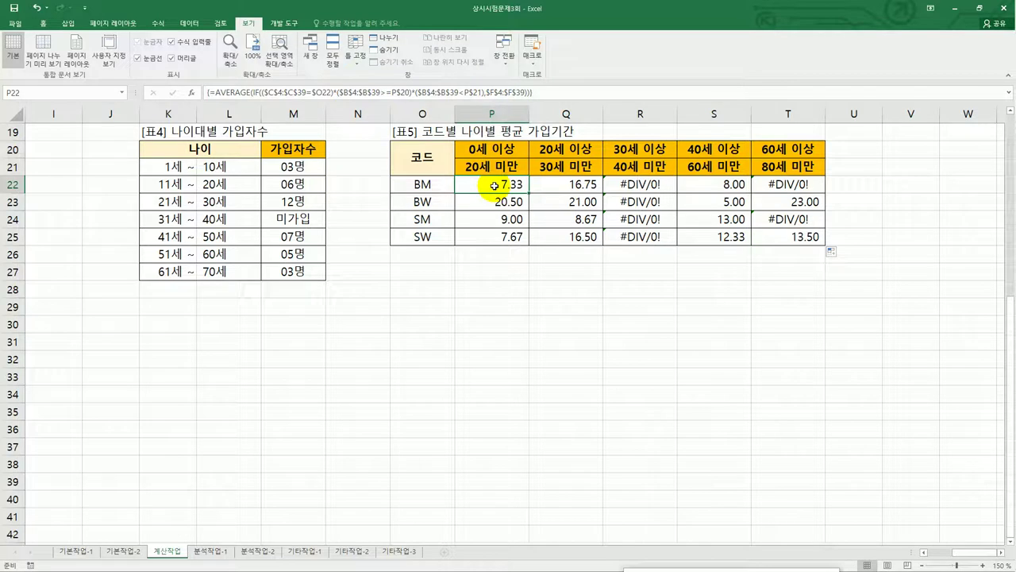
{"action": "double_click", "coordinate": [494, 185]}
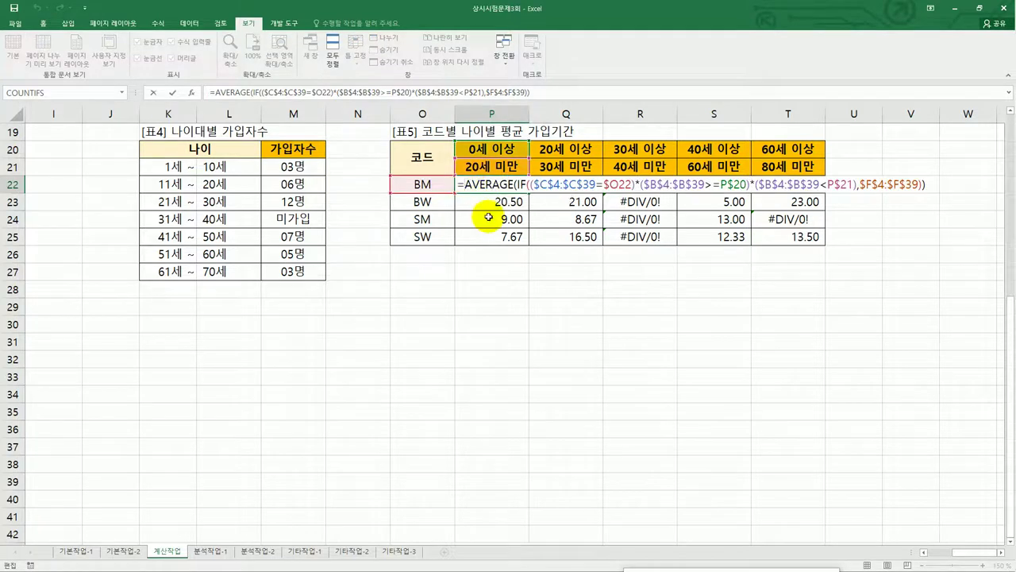
{"action": "type", "text": "i"}
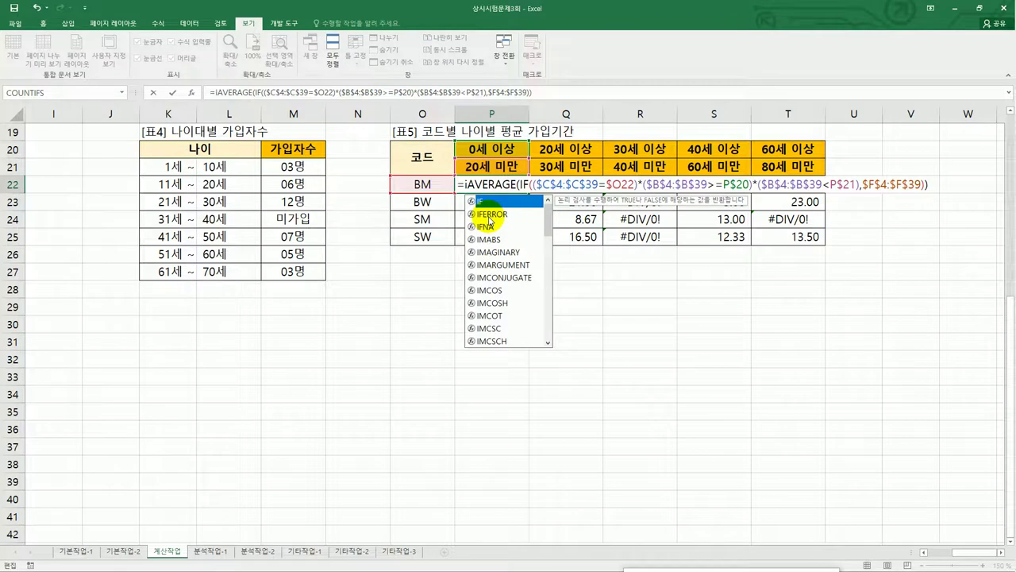
{"action": "type", "text": "f"}
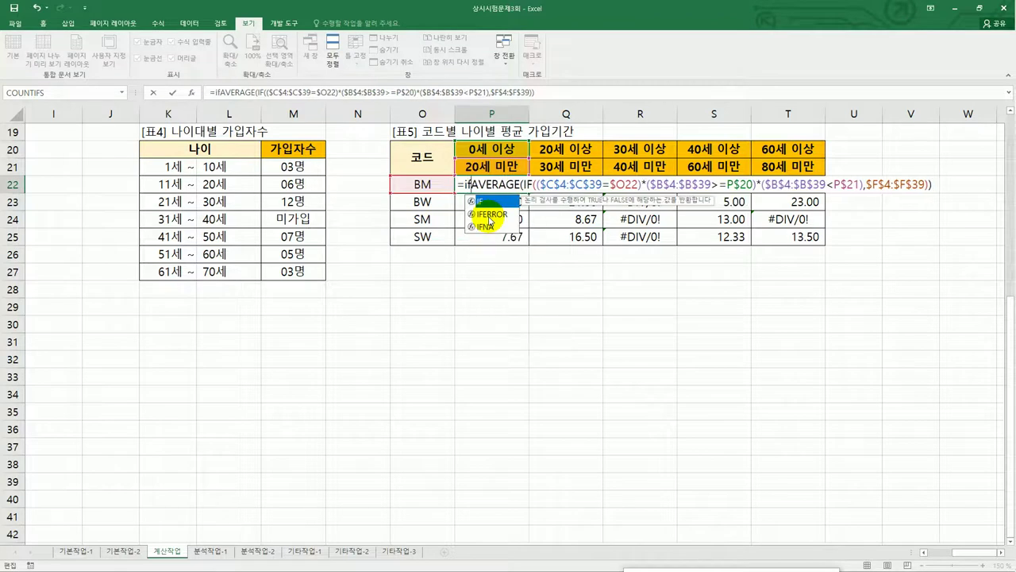
{"action": "left_click", "coordinate": [490, 215]}
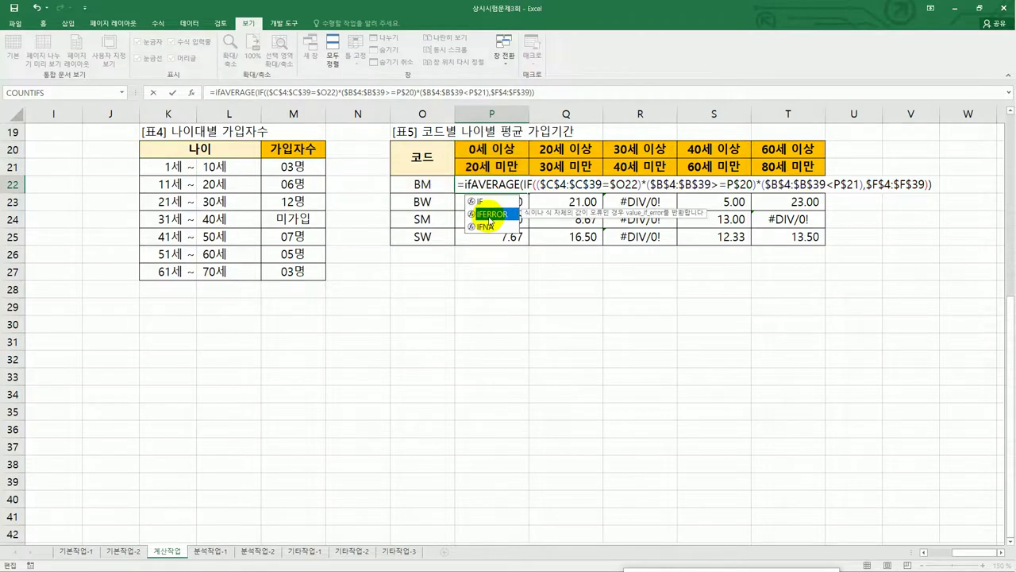
{"action": "double_click", "coordinate": [490, 214]}
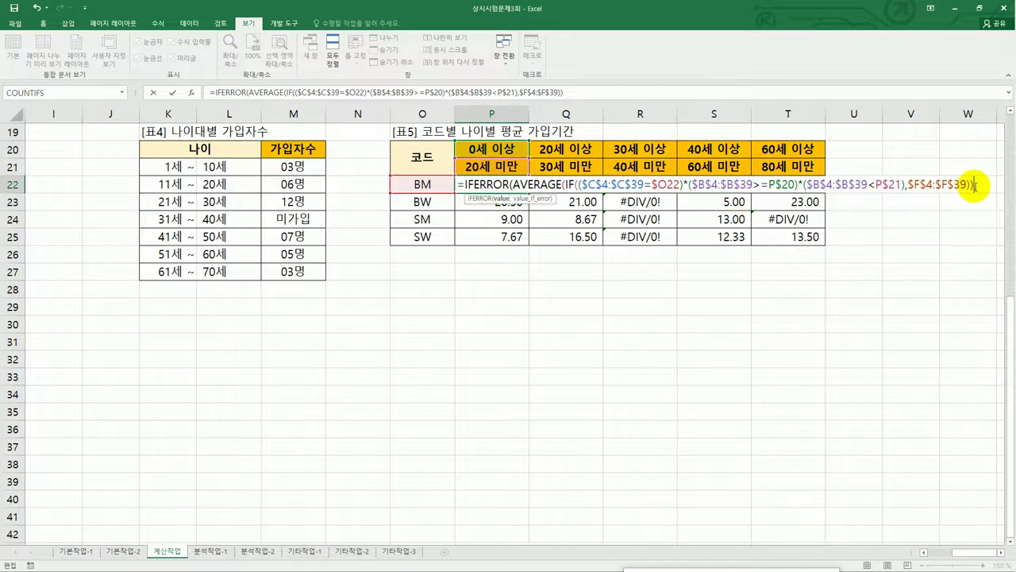
{"action": "type", "text": ","}
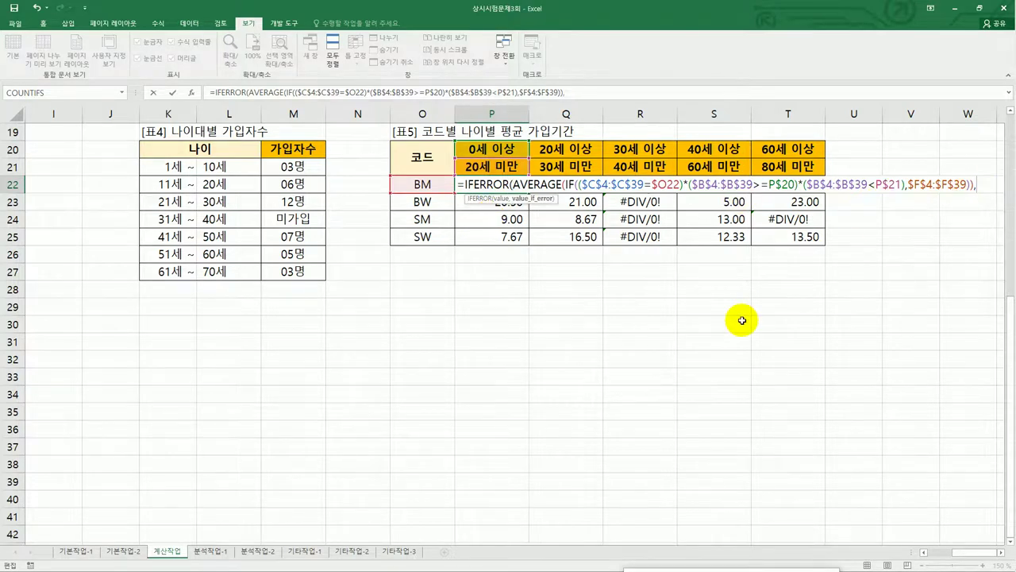
{"action": "type", "text": "\"\")"}
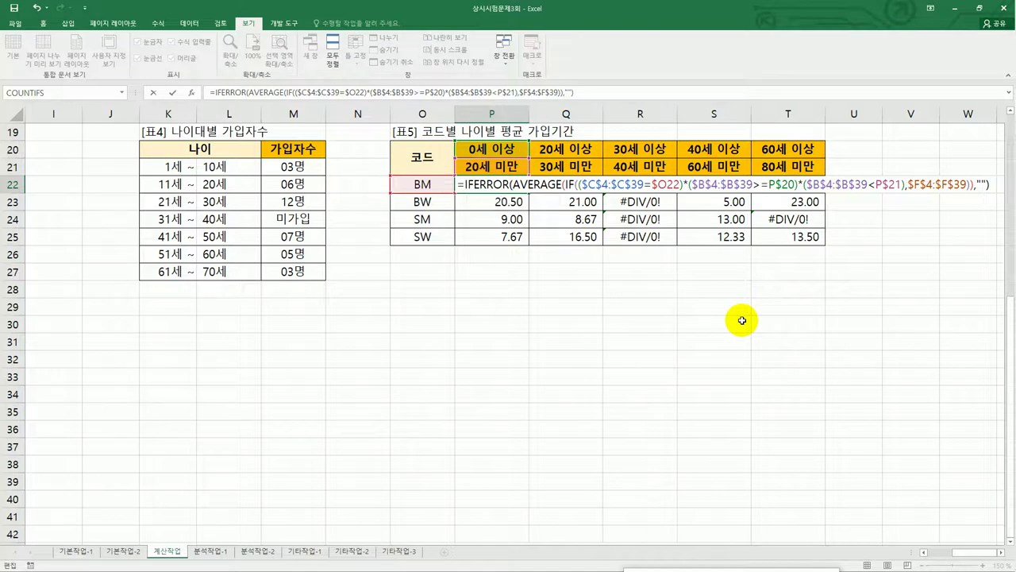
{"action": "key", "text": "ctrl+shift+Return"}
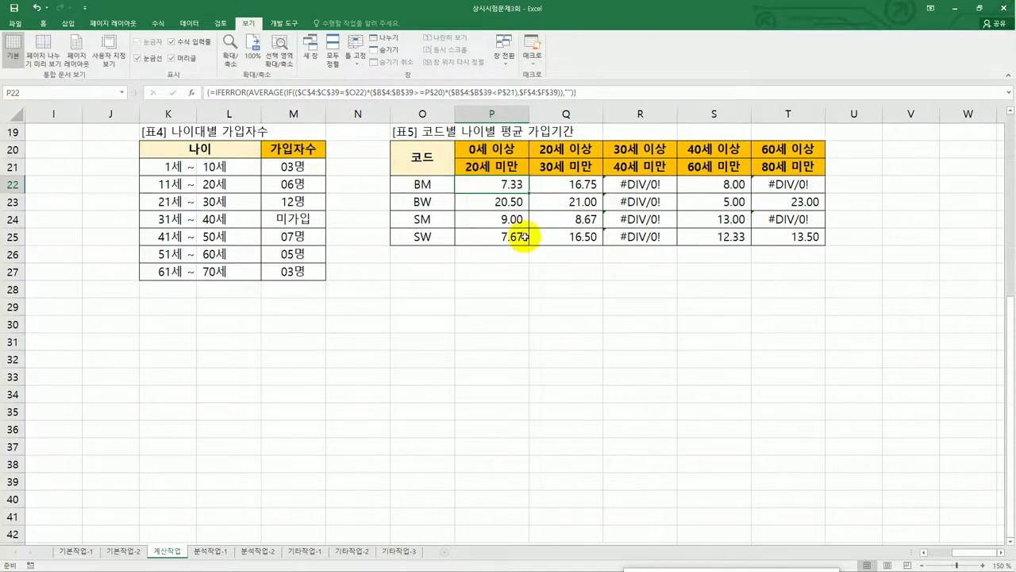
Fill the IFERROR array formula from P22 through T25 and check the copied formula in R22
{"action": "left_click_drag", "start_coordinate": [529, 193], "coordinate": [778, 246]}
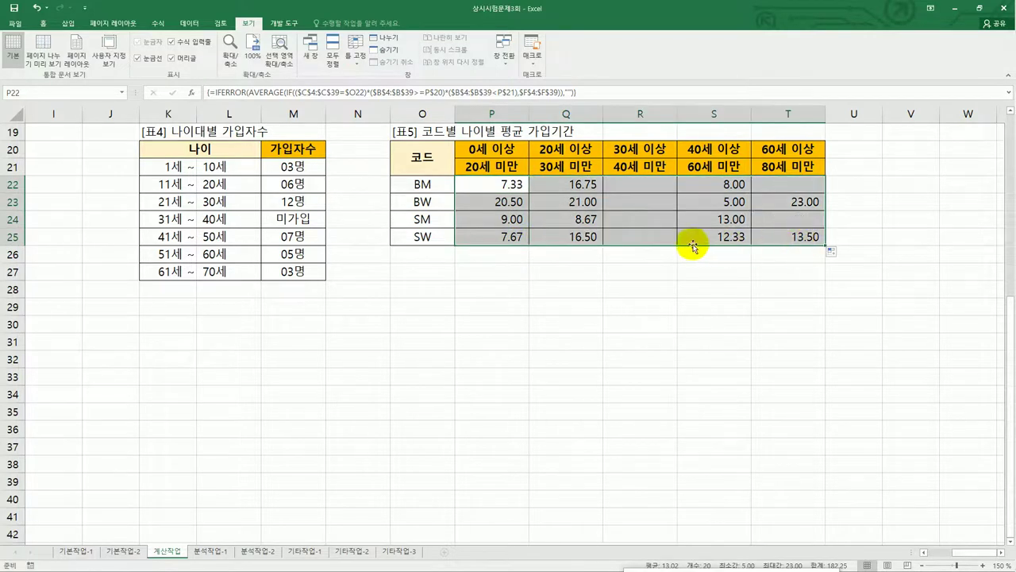
{"action": "left_click", "coordinate": [630, 191]}
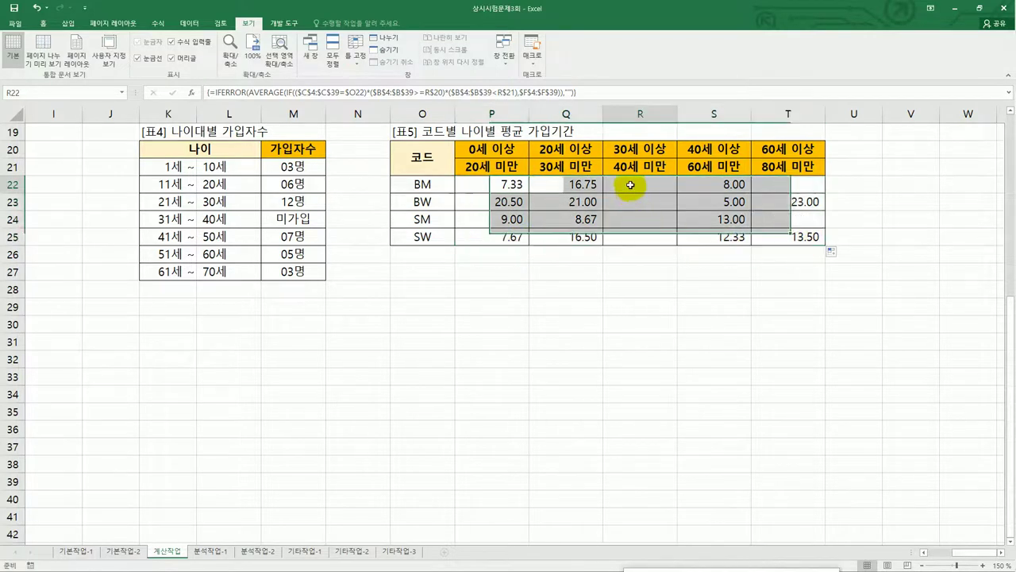
{"action": "scroll", "coordinate": [585, 231], "scroll_direction": "up", "scroll_amount": 2}
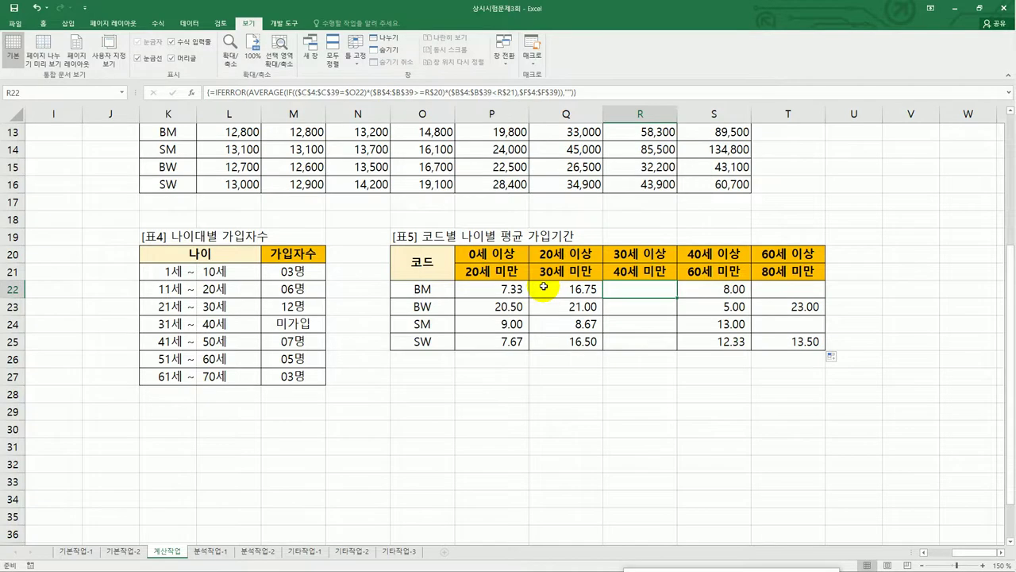
Select 가입상태 cell H4 in 표1, then open the Visual Basic Editor and insert a new module
{"action": "key", "text": "Home"}
{"action": "scroll", "coordinate": [397, 302], "scroll_direction": "up", "scroll_amount": 4}
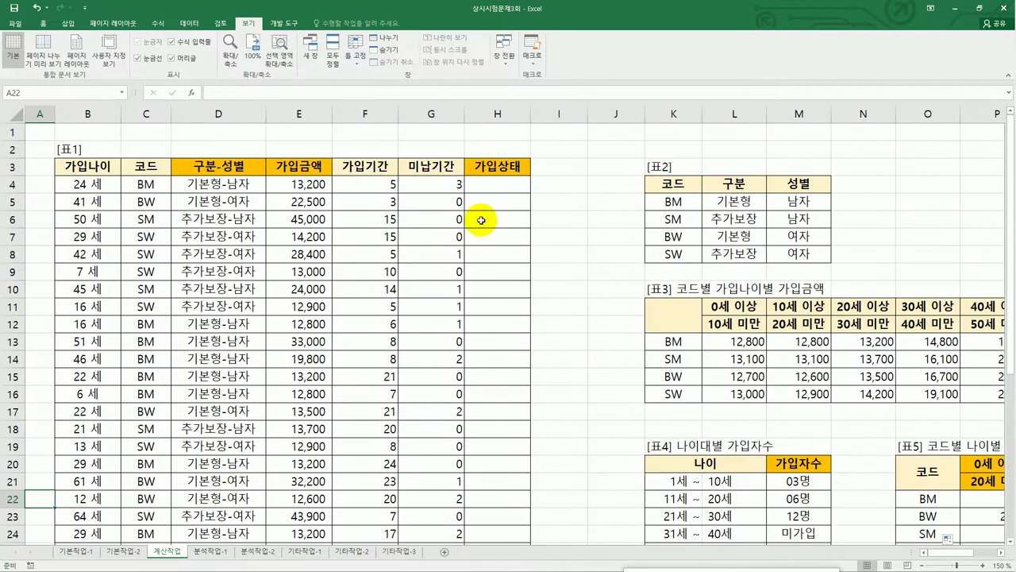
{"action": "left_click", "coordinate": [496, 188]}
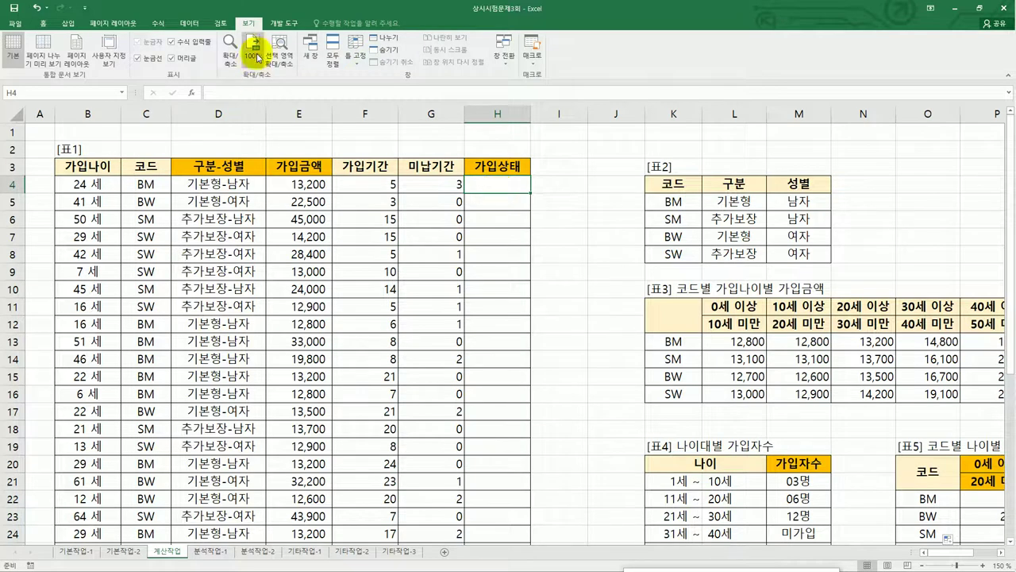
{"action": "left_click", "coordinate": [278, 24]}
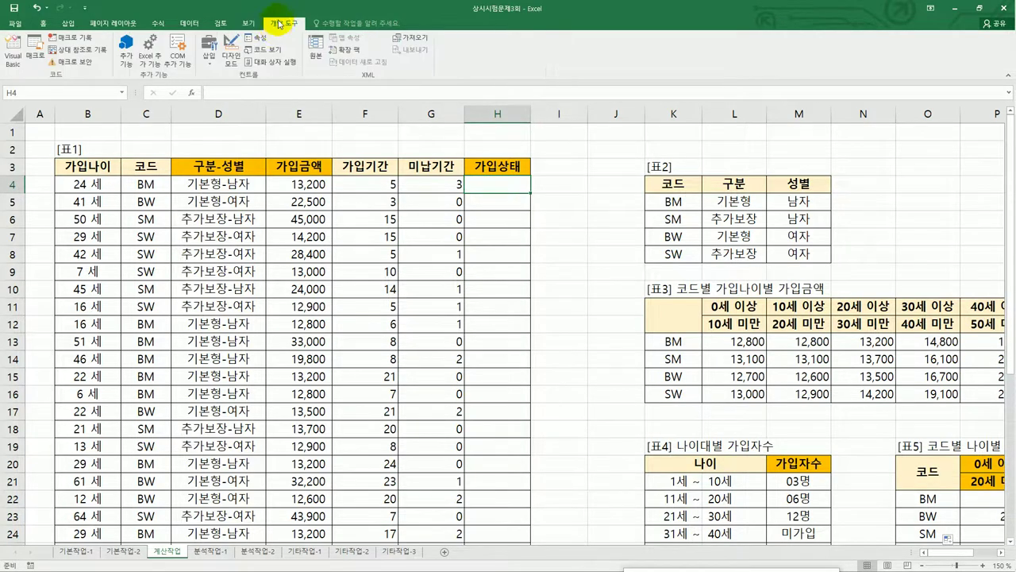
{"action": "left_click", "coordinate": [13, 49]}
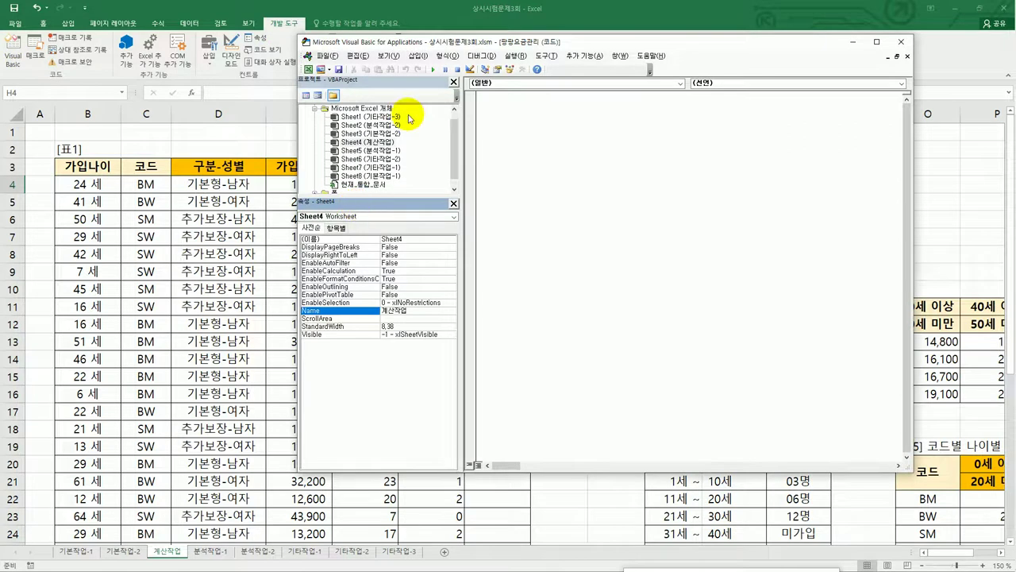
{"action": "left_click", "coordinate": [418, 56]}
{"action": "left_click", "coordinate": [373, 92]}
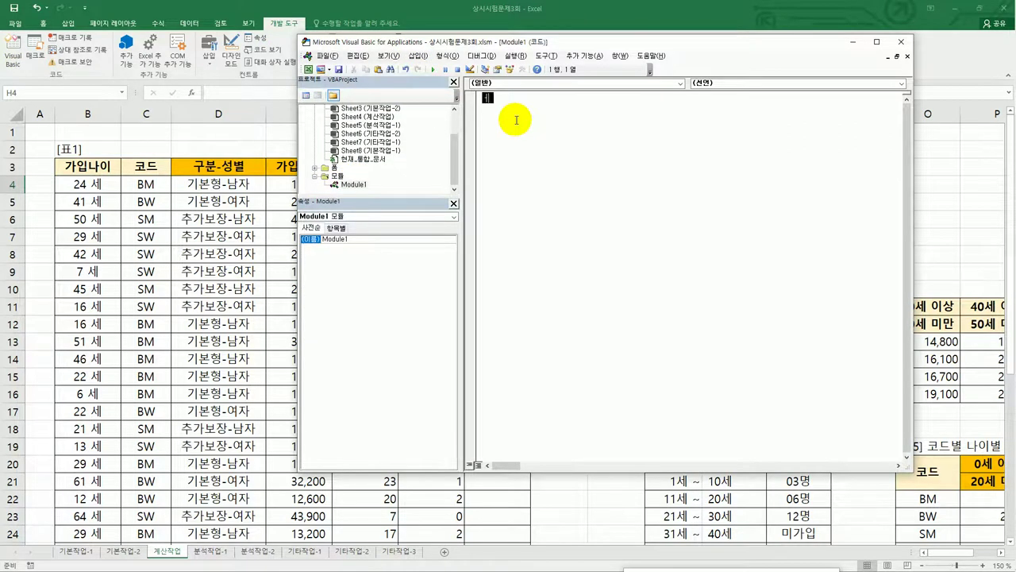
Declare the public function fn가입상태 with the arguments 가입기간 and 미납기간
{"action": "type", "text": "public function fn가입상태("}
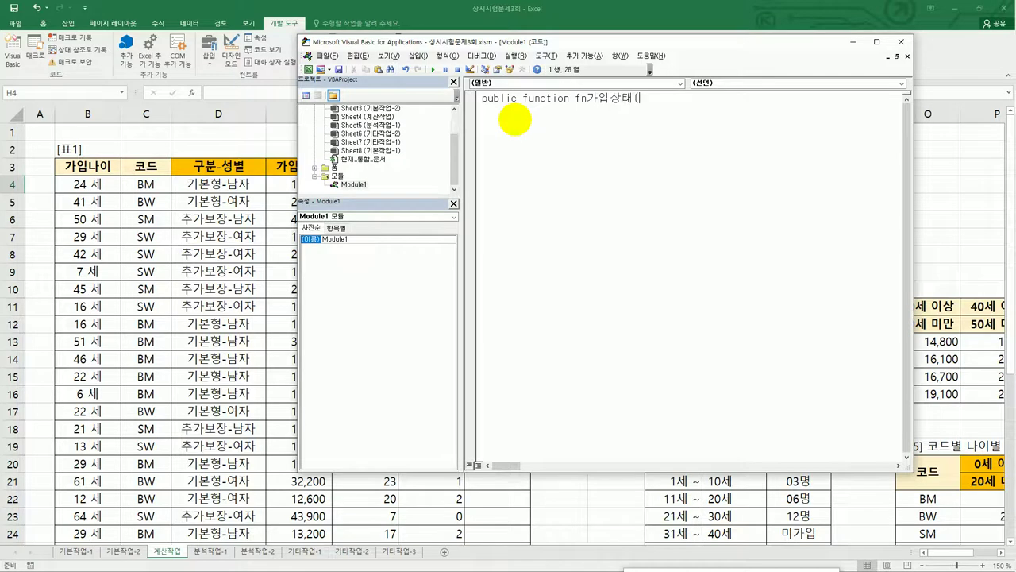
{"action": "type", "text": "가이입기간, 미납기간)"}
{"action": "key", "text": "Return"}
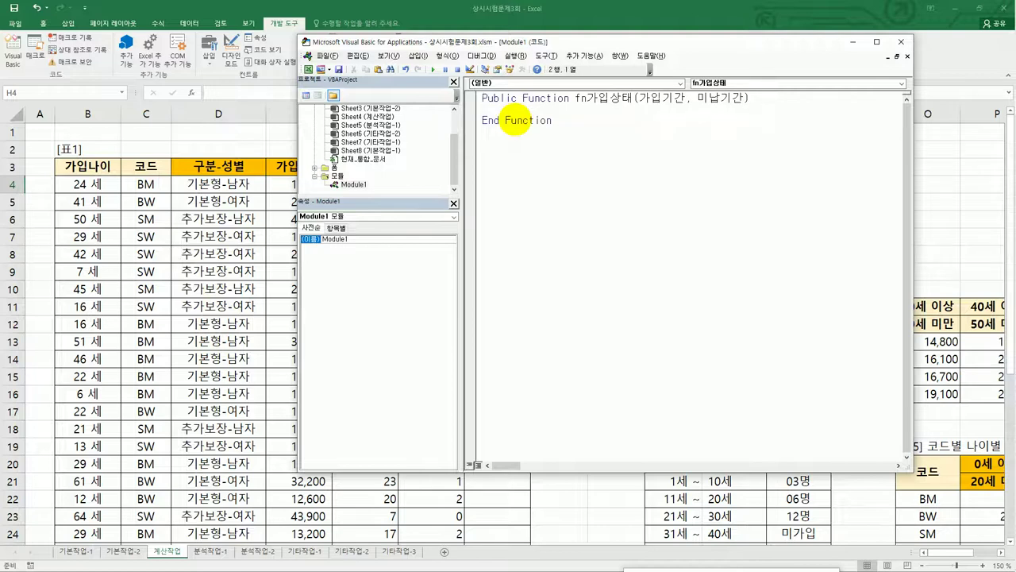
{"action": "key", "text": "Return"}
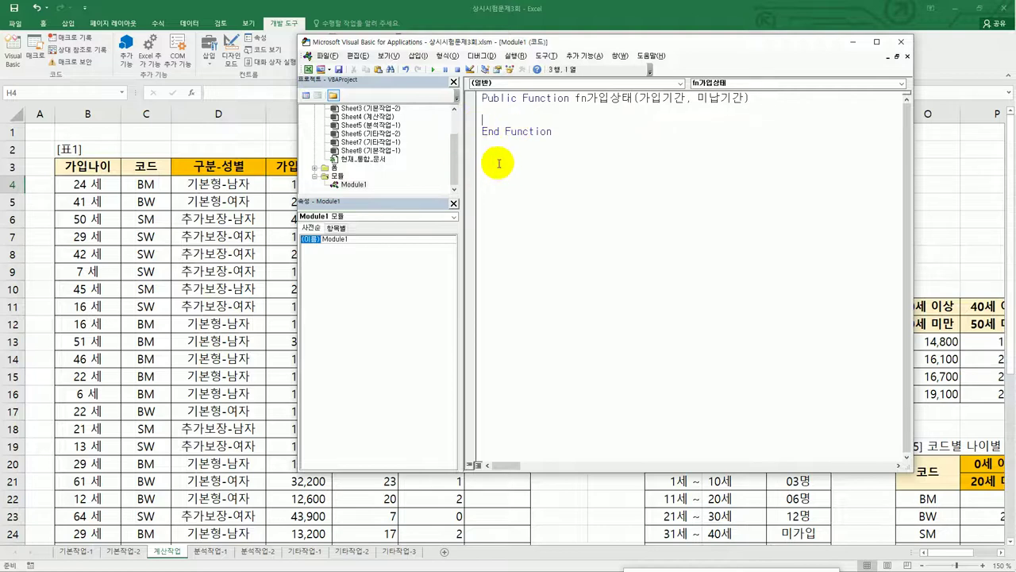
Write an indented If branch that sets fn가입상태 to "해지예상" when 미납기간 > 가입기간
{"action": "key", "text": "Tab"}
{"action": "type", "text": "if 미납기간 >가입기간 th"}
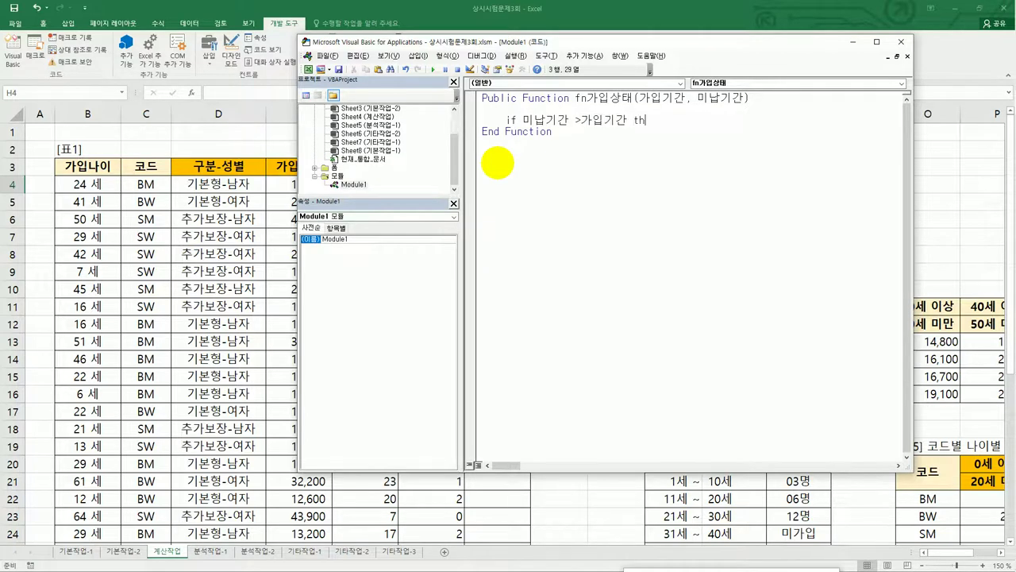
{"action": "type", "text": "en"}
{"action": "key", "text": "Return"}
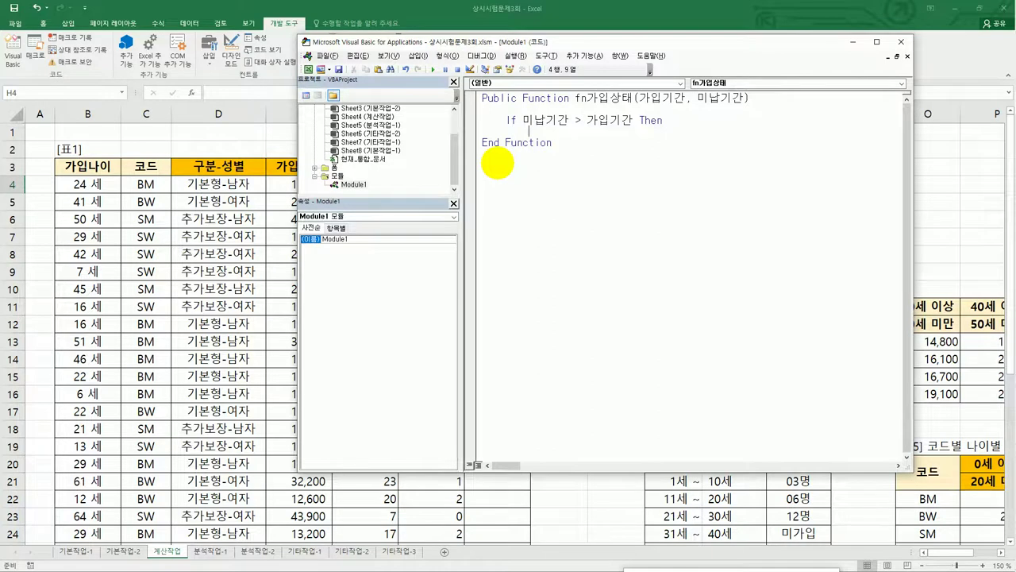
{"action": "type", "text": "fn가이"}
{"action": "type", "text": "입상태 = "}
{"action": "type", "text": "\"해지예사"}
{"action": "type", "text": "ㅇ\""}
{"action": "key", "text": "Return"}
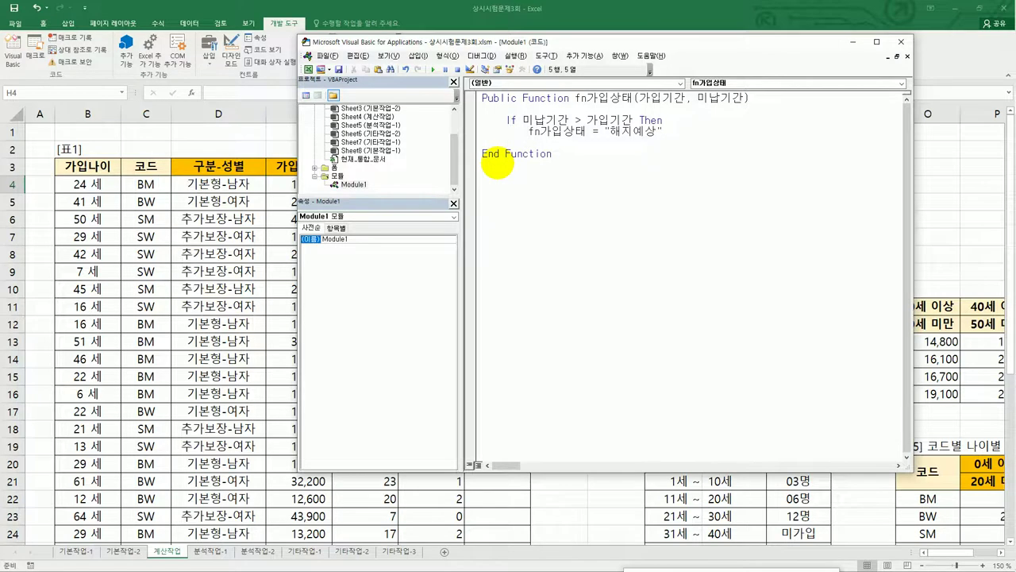
Add the condition line ElseIf 미납기간 = 0 Then below the "해지예상" assignment
{"action": "type", "text": "elseif"}
{"action": "type", "text": "a"}
{"action": "key", "text": "BackSpace"}
{"action": "type", "text": "미납기간 = 0 then"}
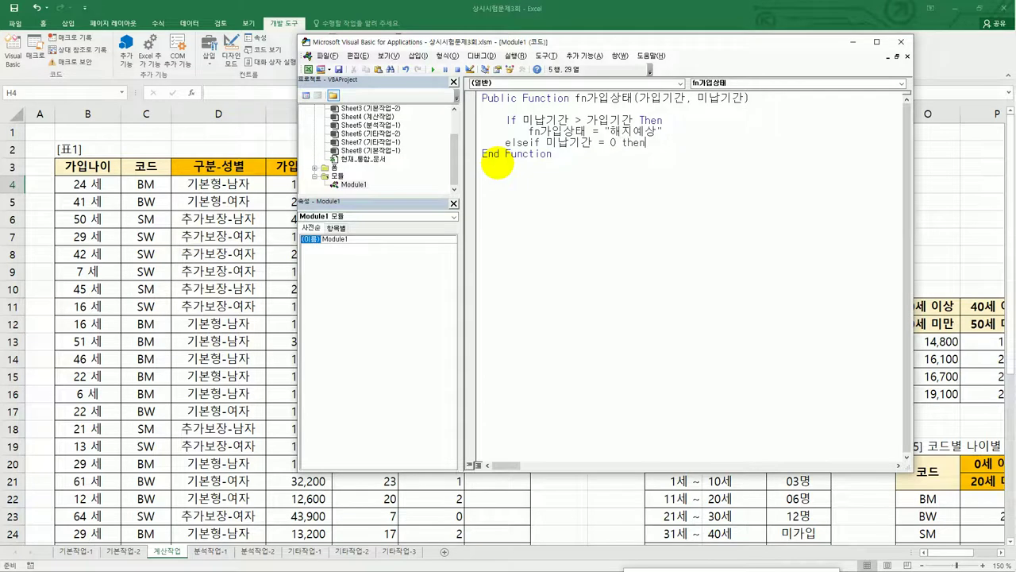
{"action": "key", "text": "Return"}
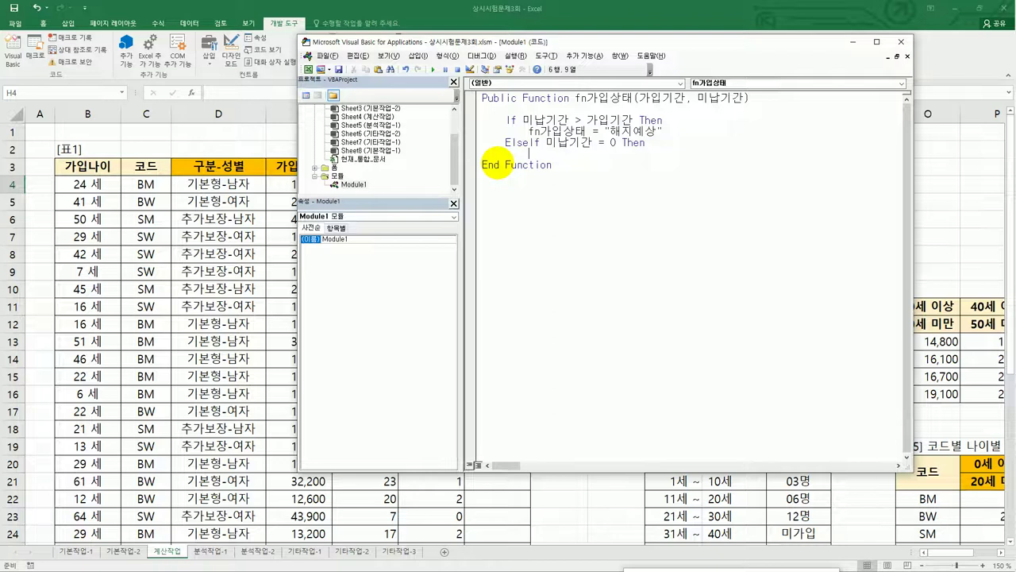
Copy the "해지예상" assignment line into the 미납기간 = 0 branch and change its text to "정상"
{"action": "key", "text": "Up"}
{"action": "key", "text": "Up"}
{"action": "key", "text": "shift+End"}
{"action": "key", "text": "ctrl+c"}
{"action": "key", "text": "Down"}
{"action": "key", "text": "Down"}
{"action": "key", "text": "ctrl+v"}
{"action": "key", "text": "Left"}
{"action": "key", "text": "shift+Left"}
{"action": "key", "text": "shift+Left"}
{"action": "key", "text": "shift+Left"}
{"action": "key", "text": "shift+Left"}
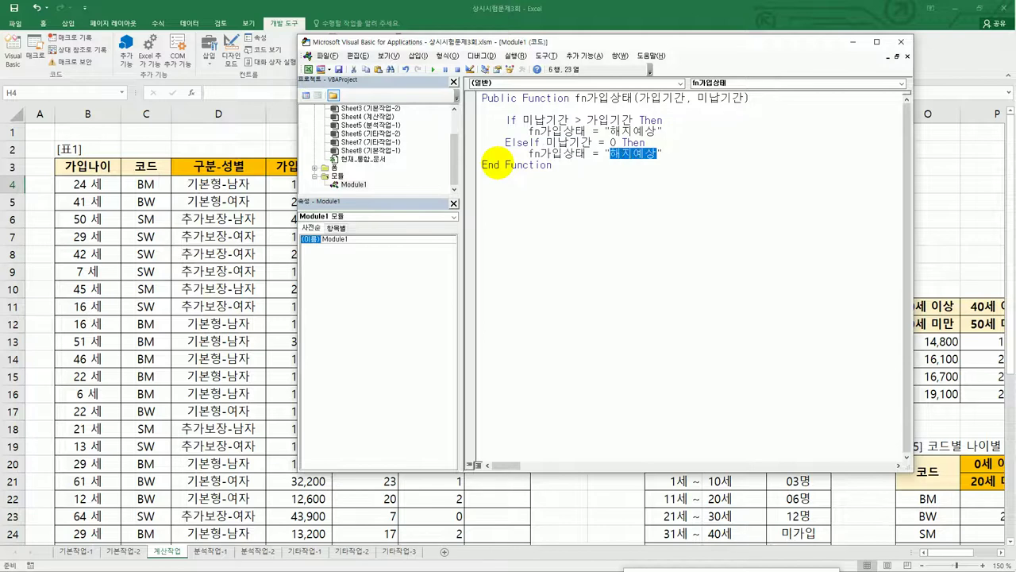
{"action": "type", "text": "wjd"}
{"action": "key", "text": "BackSpace"}
{"action": "key", "text": "BackSpace"}
{"action": "key", "text": "BackSpace"}
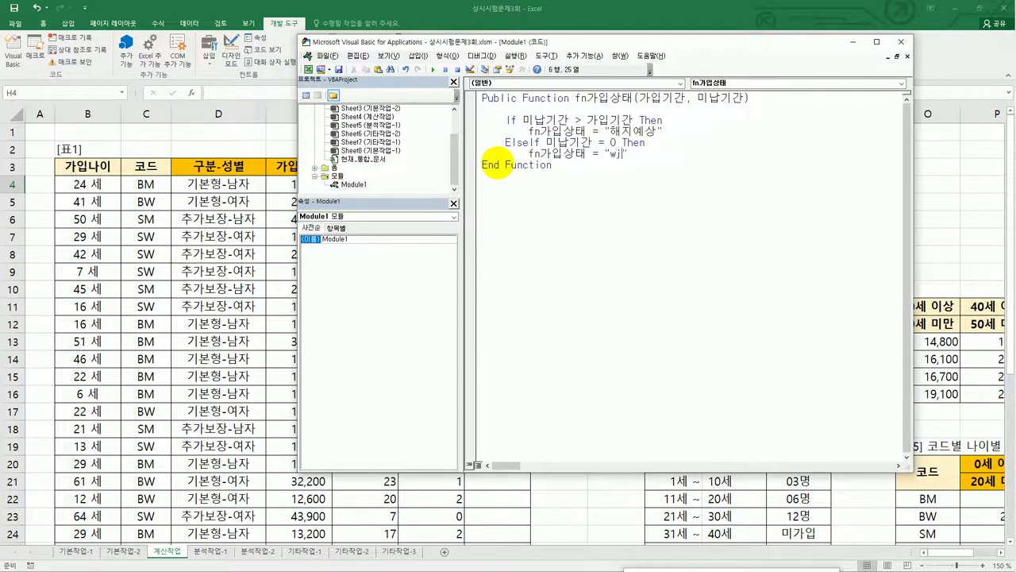
{"action": "type", "text": "정상"}
{"action": "key", "text": "End"}
{"action": "key", "text": "Return"}
Add the condition line ElseIf 미납기간 > 2 Then below the "정상" assignment
{"action": "type", "text": "ㄷ"}
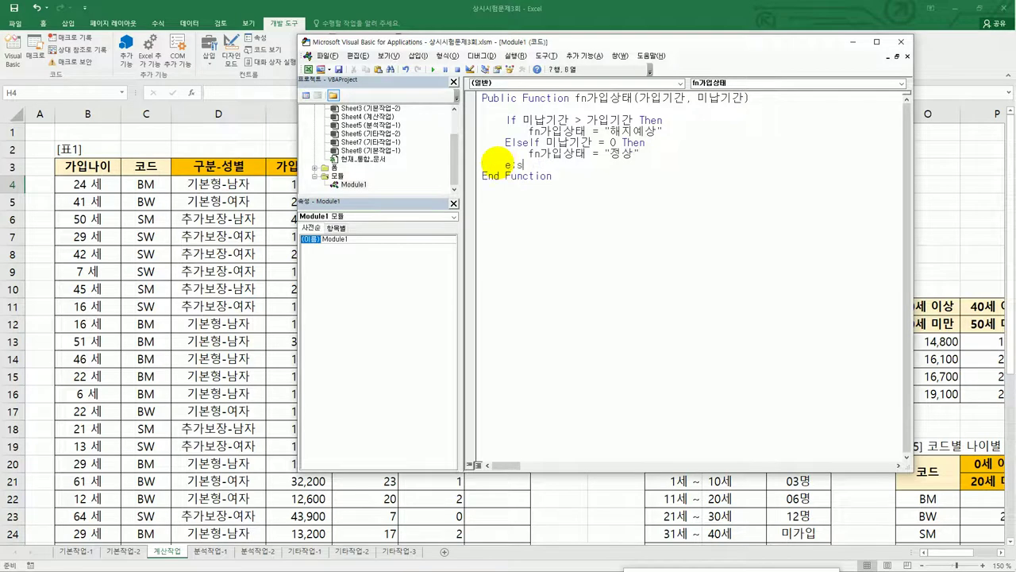
{"action": "key", "text": "BackSpace"}
{"action": "key", "text": "Hangul"}
{"action": "type", "text": "elseif"}
{"action": "type", "text": "미납기간 > 2 Then"}
{"action": "key", "text": "Return"}
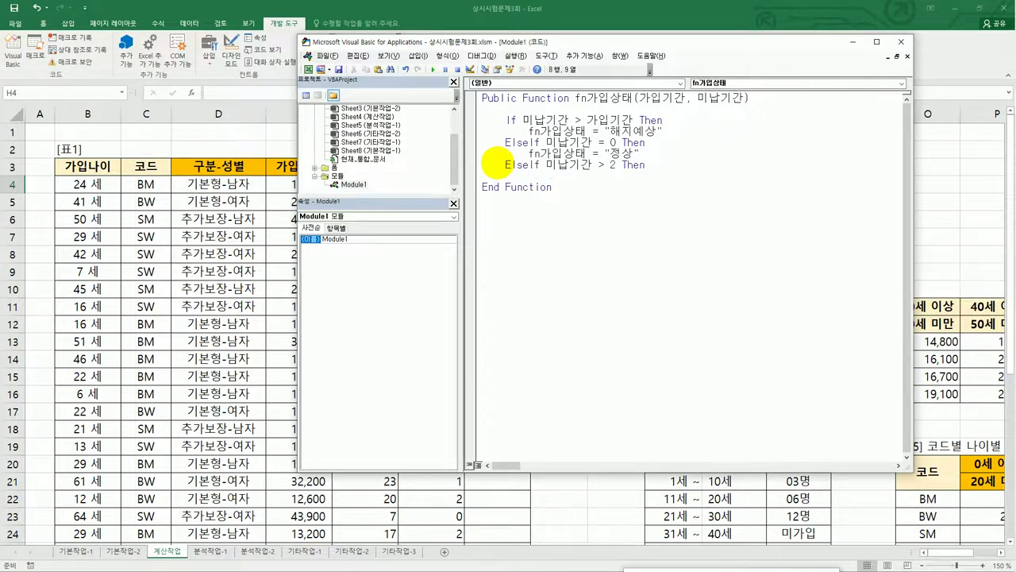
Paste the copied assignment line into the 미납기간 > 2 branch and change its text to "휴면보험"
{"action": "key", "text": "ctrl+v"}
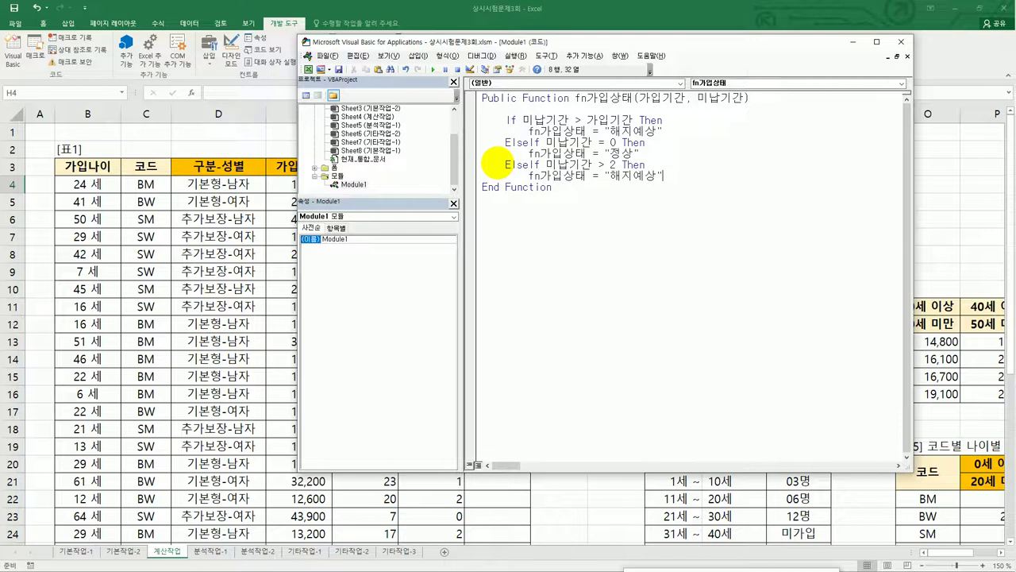
{"action": "key", "text": "shift+Left"}
{"action": "key", "text": "shift+Left"}
{"action": "key", "text": "shift+Left"}
{"action": "key", "text": "shift+Left"}
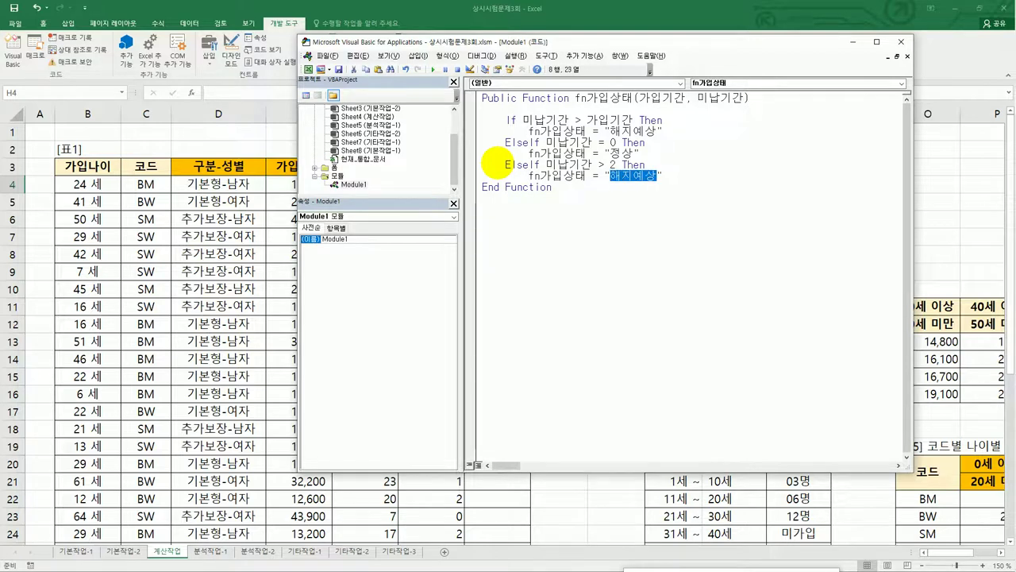
{"action": "type", "text": "gba"}
{"action": "key", "text": "BackSpace"}
{"action": "key", "text": "BackSpace"}
{"action": "key", "text": "BackSpace"}
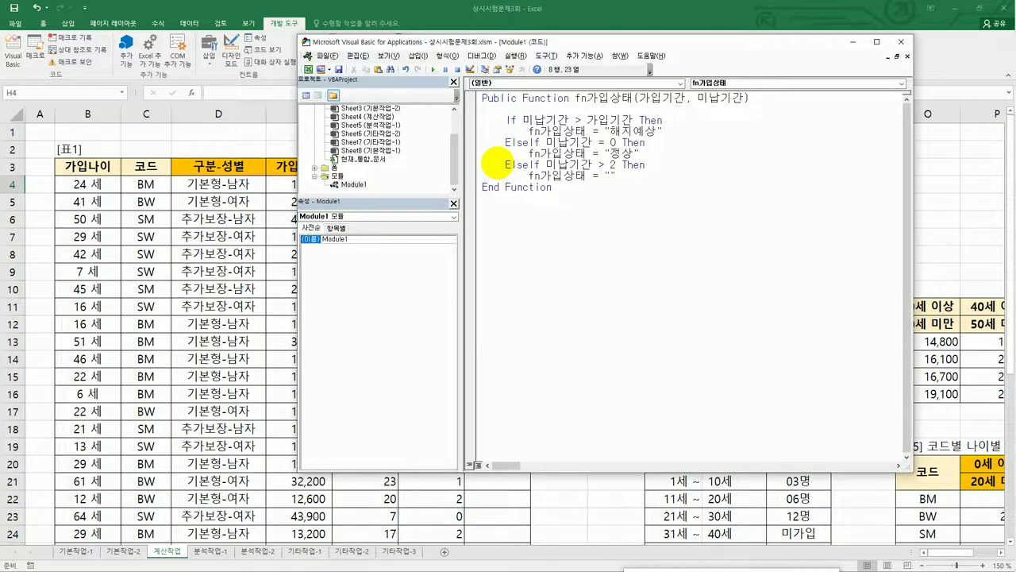
{"action": "type", "text": "휴면보험"}
Add an Else line below the "휴면보험" assignment and paste the copied assignment line into that branch
{"action": "key", "text": "Return"}
{"action": "type", "text": "else"}
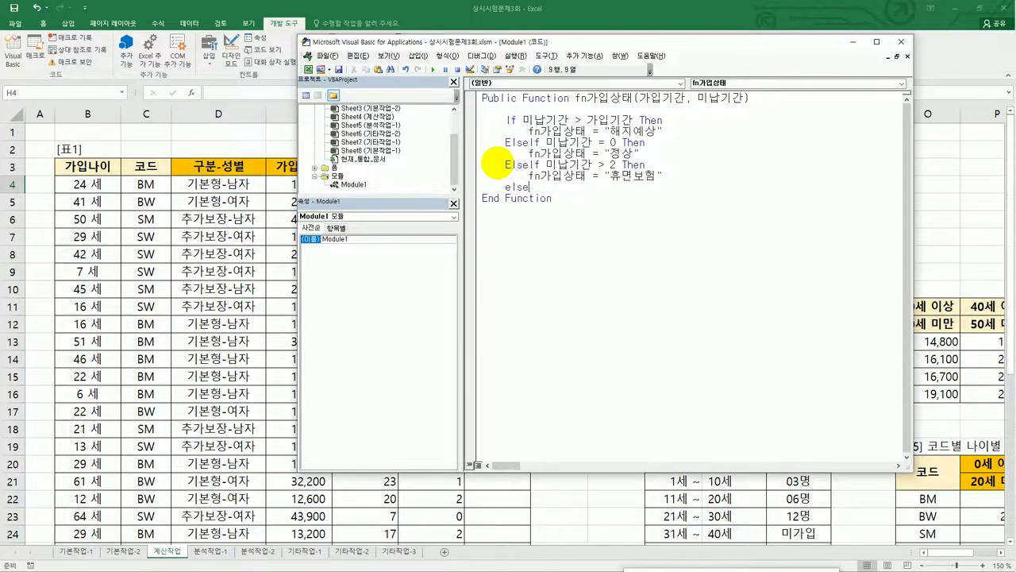
{"action": "key", "text": "Return"}
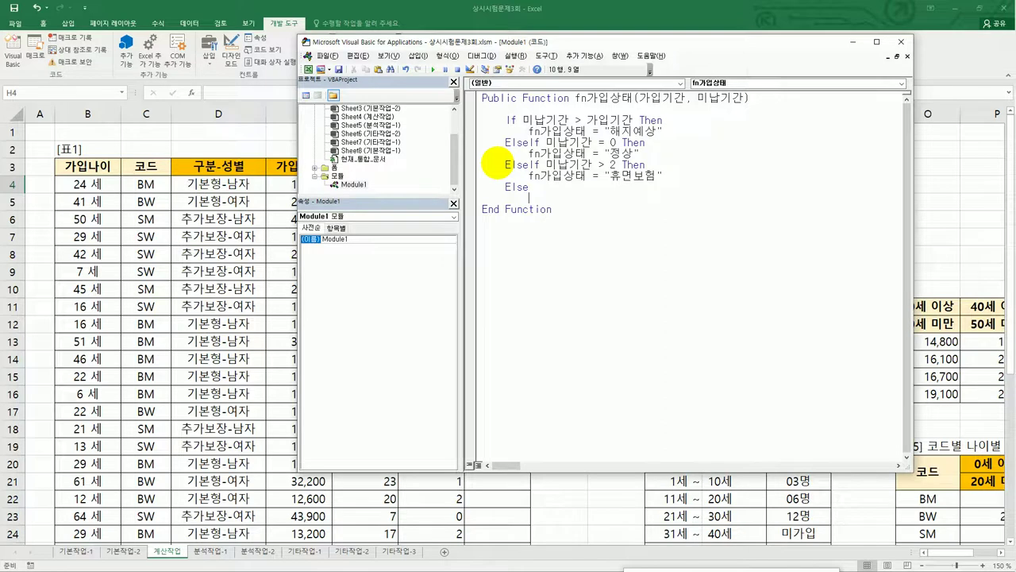
{"action": "key", "text": "ctrl+v"}
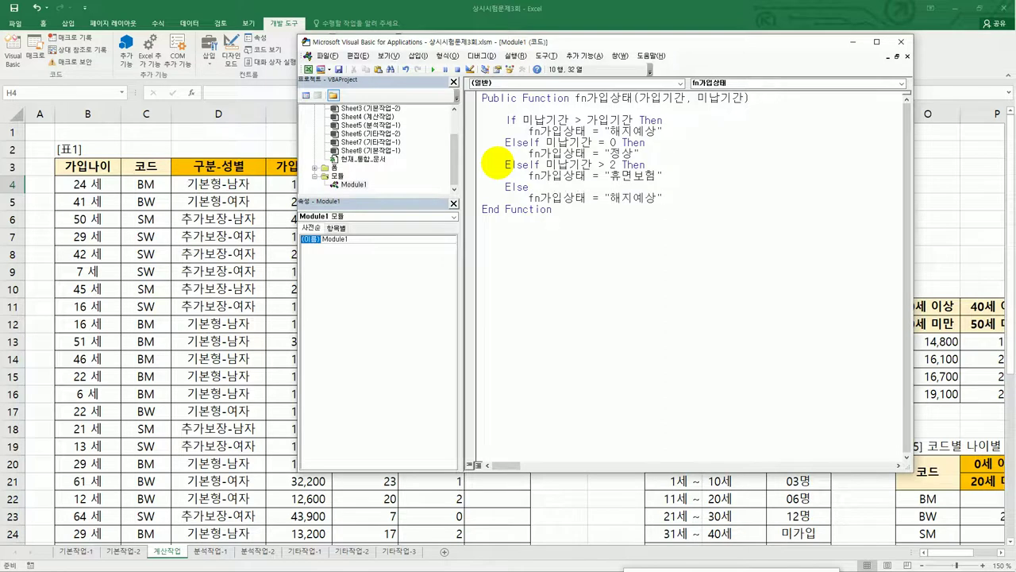
Change the Else branch's assigned value to 미납기간 & "개월 미납" and close the conditional block with End If
{"action": "key", "text": "Left"}
{"action": "key", "text": "Left"}
{"action": "key", "text": "Left"}
{"action": "key", "text": "Left"}
{"action": "key", "text": "Left"}
{"action": "key", "text": "shift+End"}
{"action": "type", "text": "al"}
{"action": "key", "text": "BackSpace"}
{"action": "key", "text": "BackSpace"}
{"action": "type", "text": "."}
{"action": "key", "text": "BackSpace"}
{"action": "type", "text": "미납기간 & \"개월 미"}
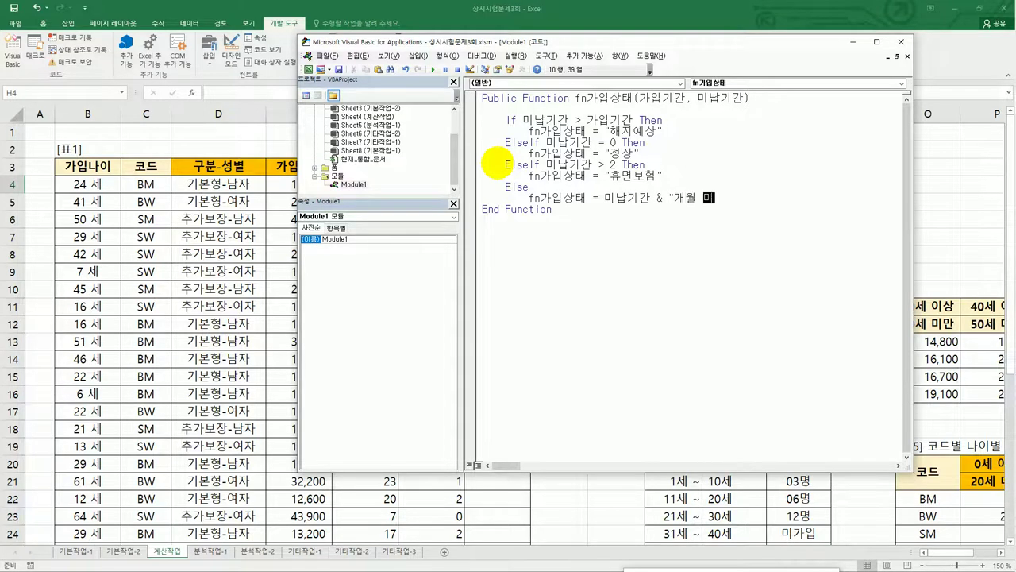
{"action": "type", "text": "납\""}
{"action": "key", "text": "Return"}
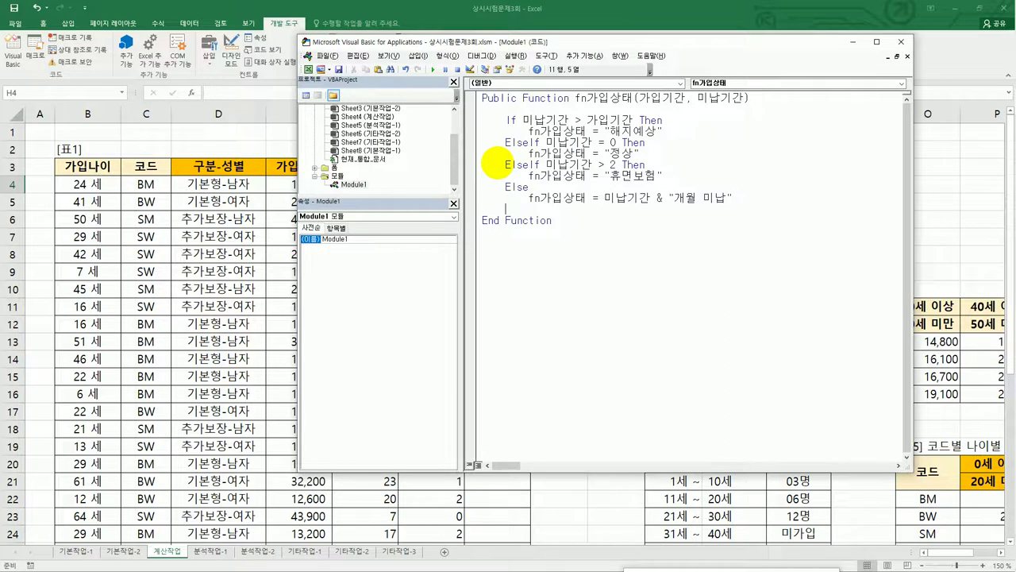
{"action": "type", "text": "End If"}
{"action": "key", "text": "Return"}
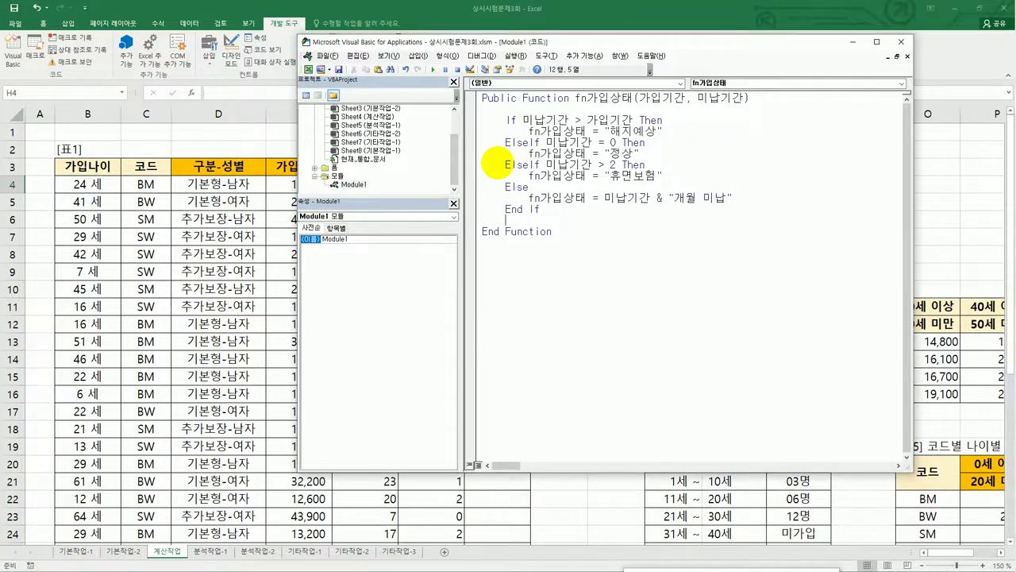
Change the first condition of fn가입상태 to If 미납기간 >= 가입기간 Then
{"action": "left_click", "coordinate": [542, 120]}
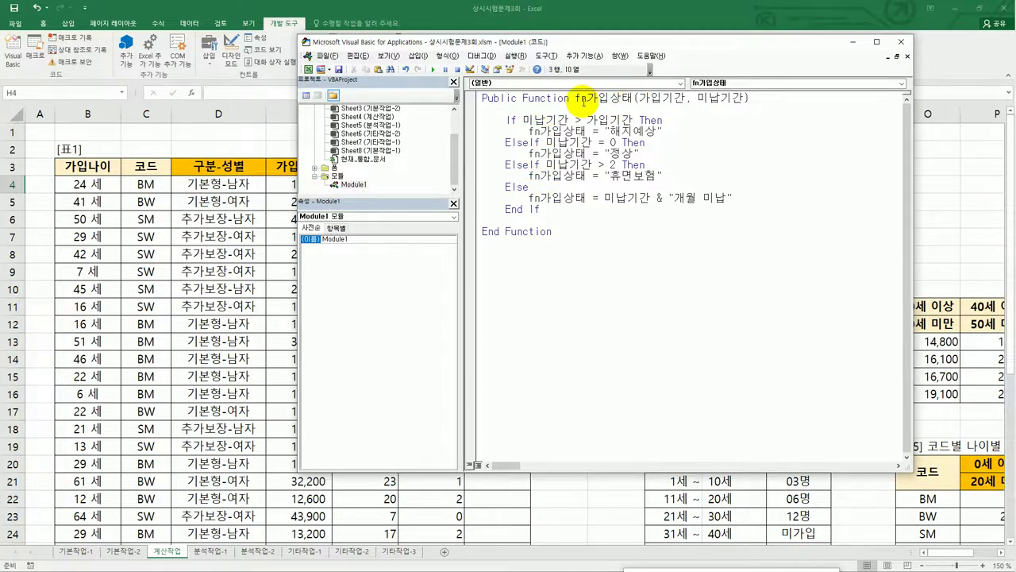
{"action": "left_click_drag", "start_coordinate": [575, 99], "coordinate": [625, 96]}
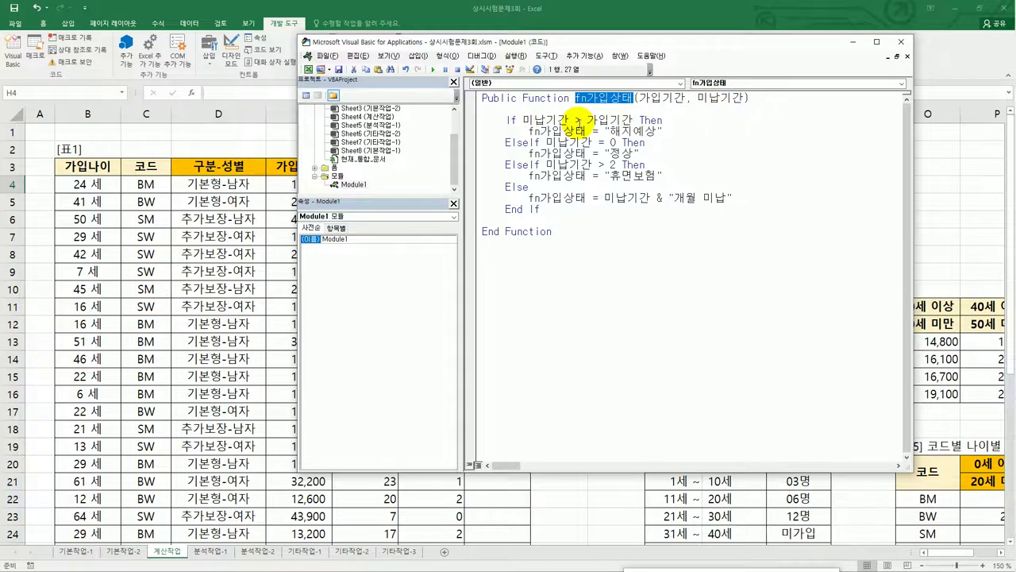
{"action": "left_click", "coordinate": [586, 120]}
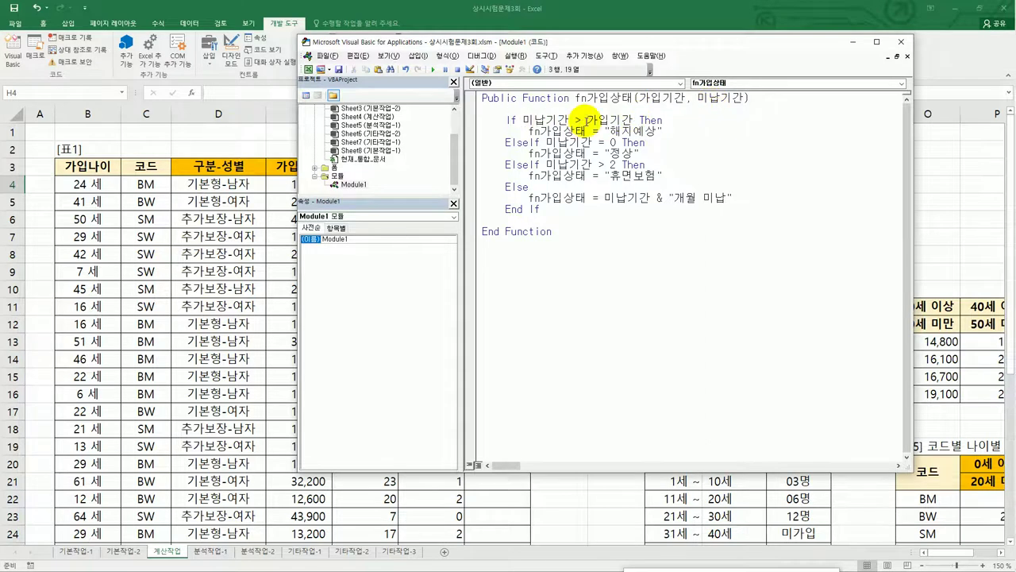
{"action": "key", "text": "BackSpace"}
{"action": "type", "text": "="}
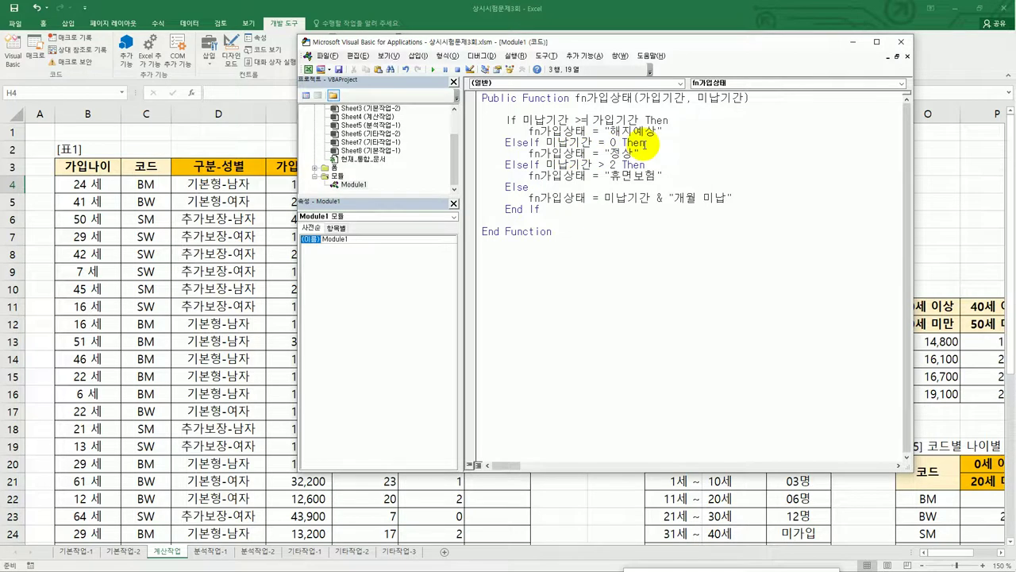
Review the remaining branches of fn가입상태 and close the Visual Basic editor to return to the worksheet
{"action": "left_click", "coordinate": [640, 151]}
{"action": "left_click", "coordinate": [617, 165]}
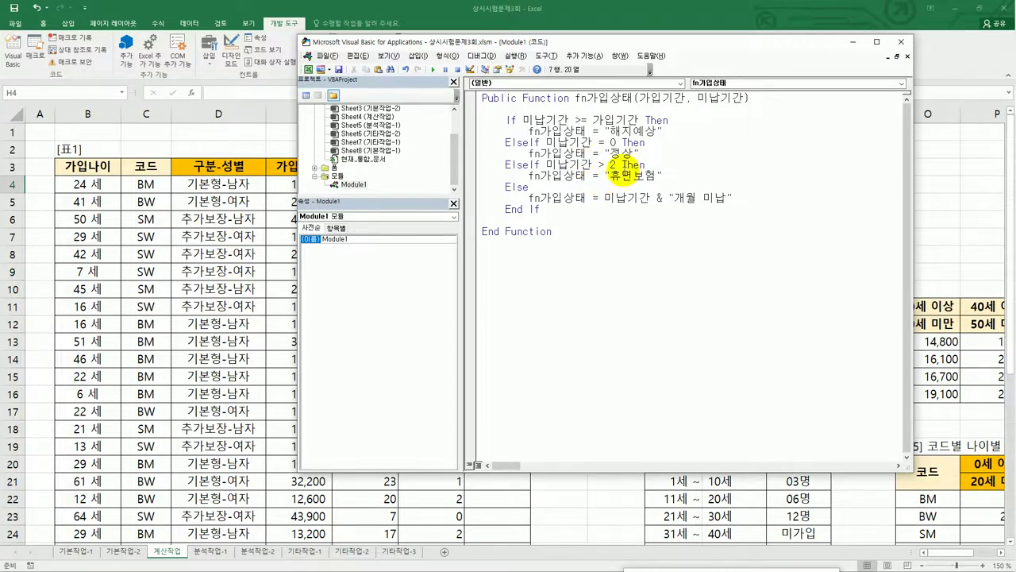
{"action": "left_click", "coordinate": [667, 184]}
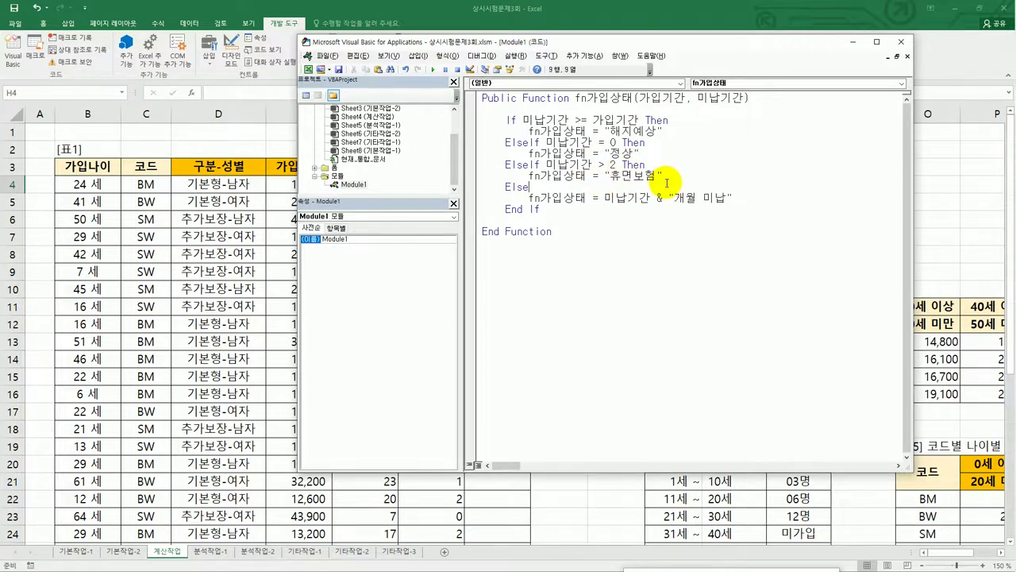
{"action": "left_click", "coordinate": [604, 199]}
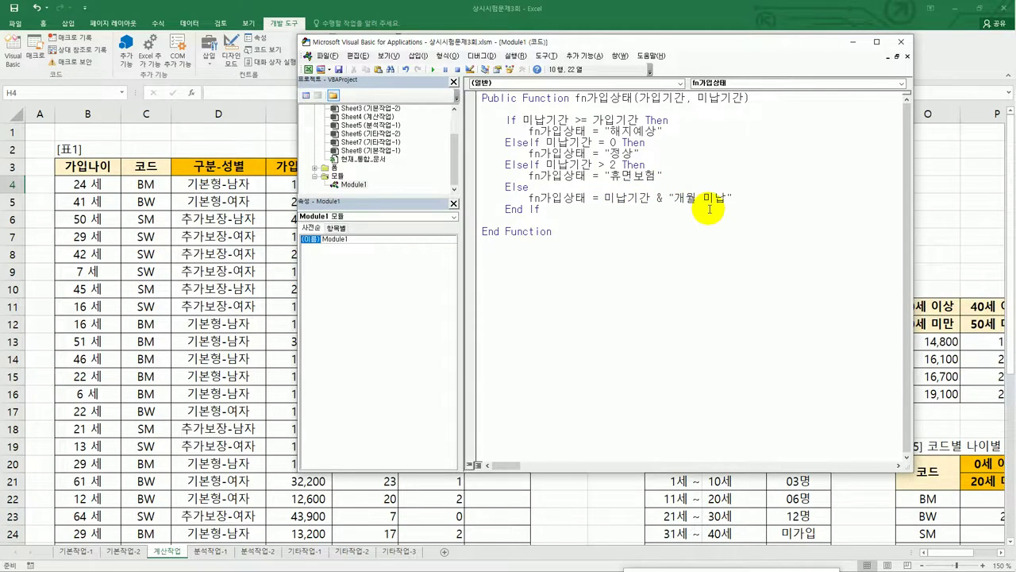
{"action": "left_click", "coordinate": [579, 220]}
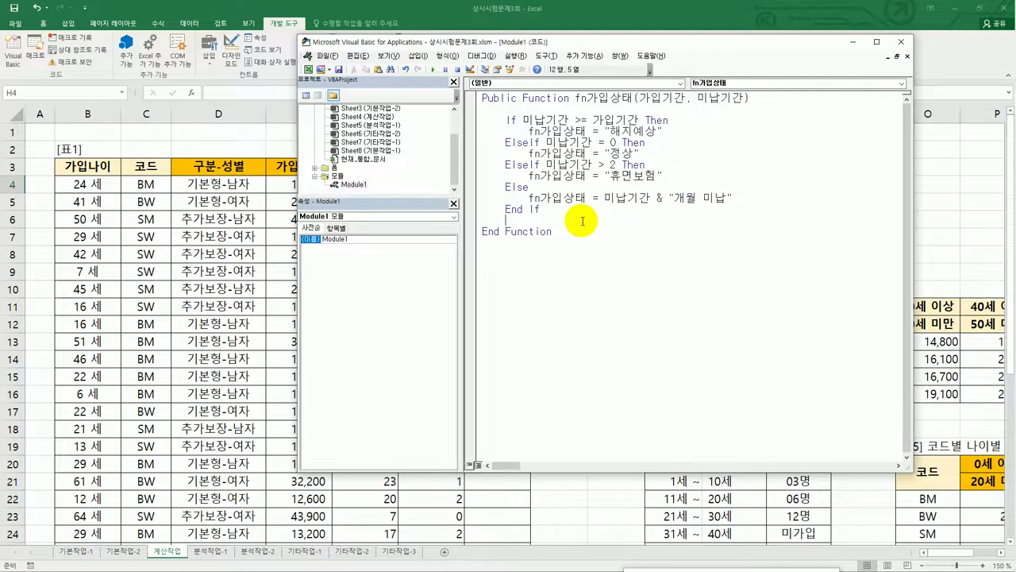
{"action": "left_click", "coordinate": [579, 232]}
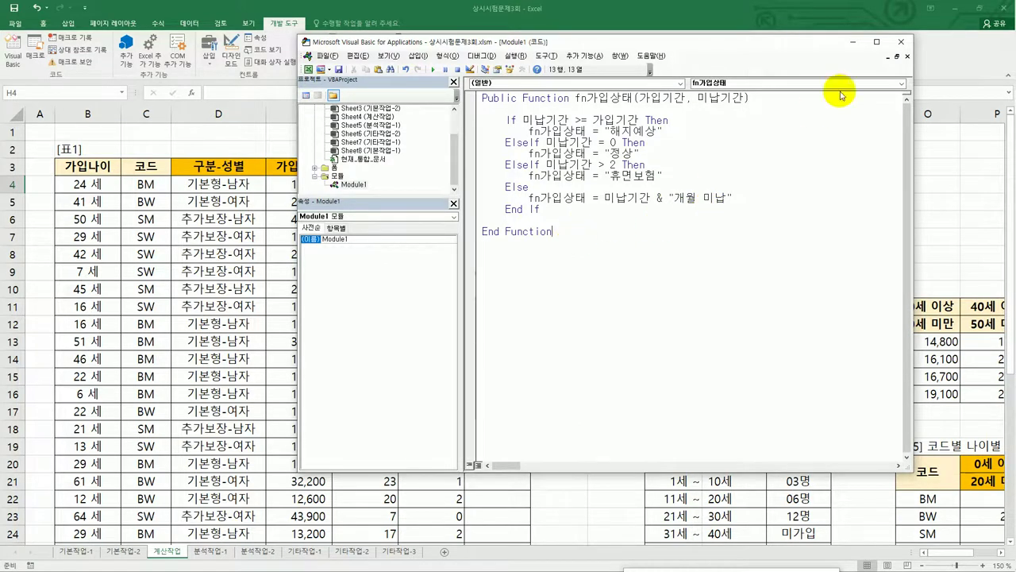
{"action": "left_click", "coordinate": [901, 44]}
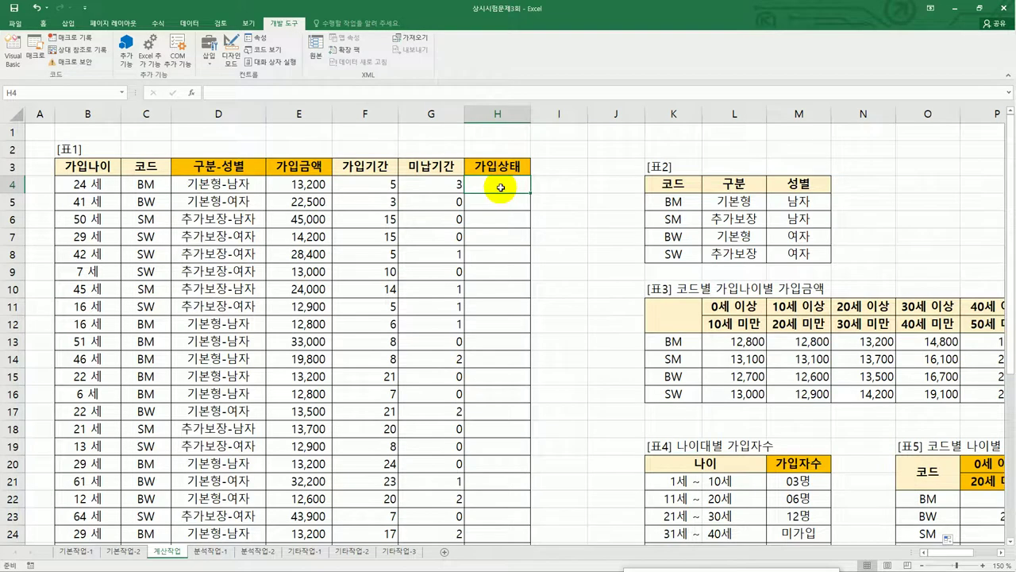
Insert the user-defined function fn가입상태 in H4 with F4 as 가입기간 and G4 as 미납기간
{"action": "left_click", "coordinate": [194, 93]}
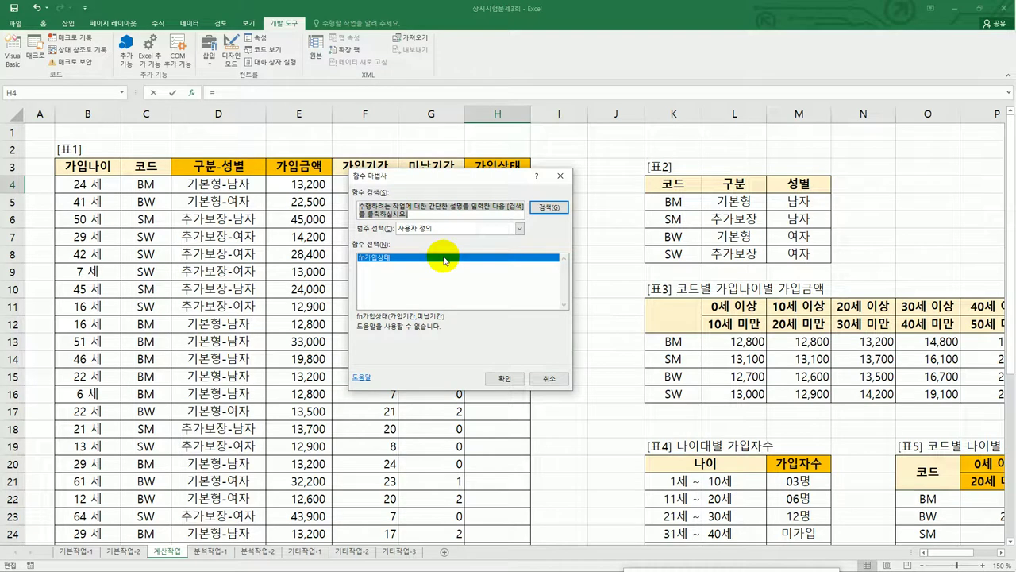
{"action": "left_click", "coordinate": [512, 378]}
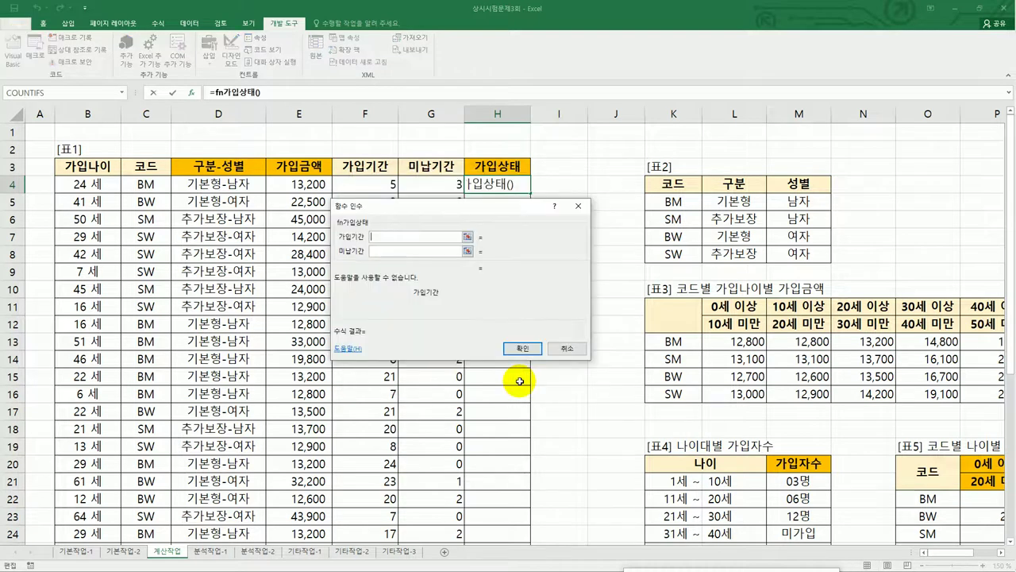
{"action": "left_click", "coordinate": [350, 185]}
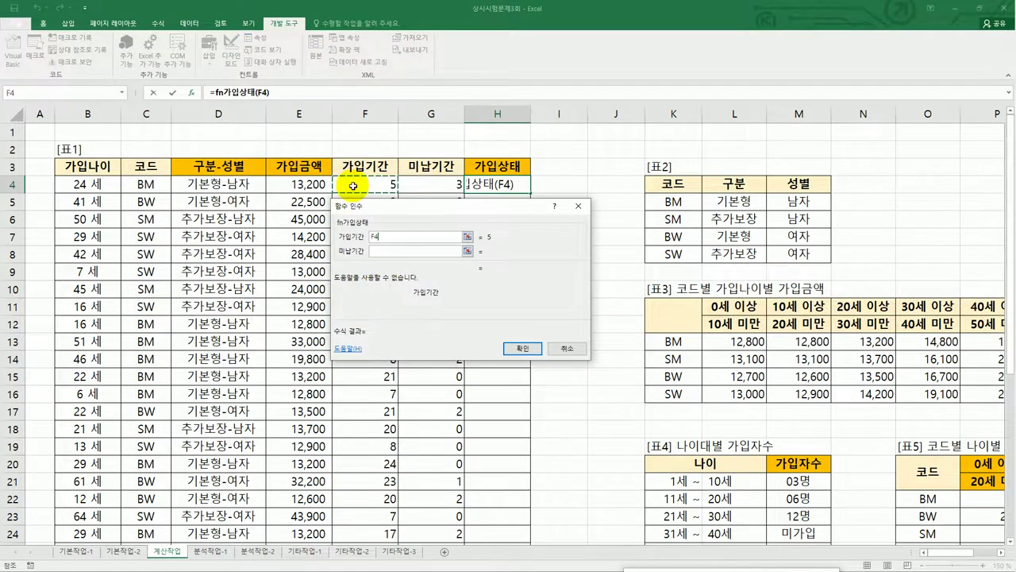
{"action": "left_click", "coordinate": [386, 251]}
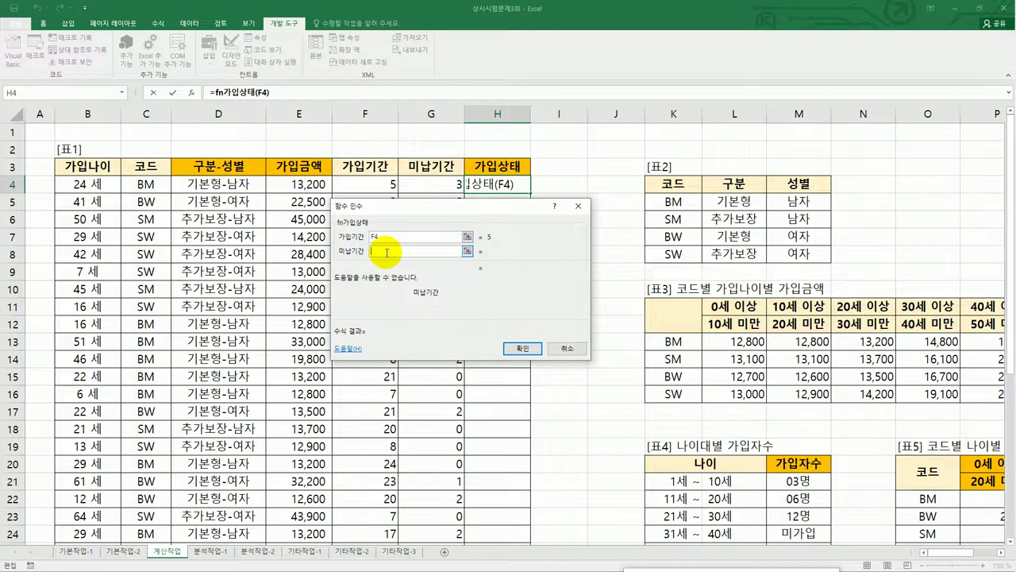
{"action": "left_click", "coordinate": [431, 184]}
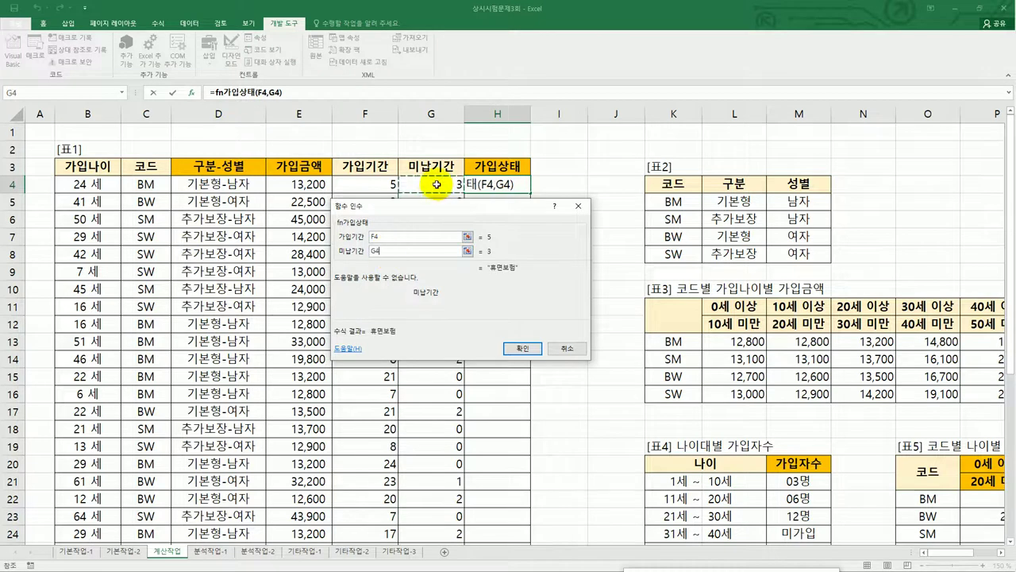
{"action": "left_click", "coordinate": [535, 343]}
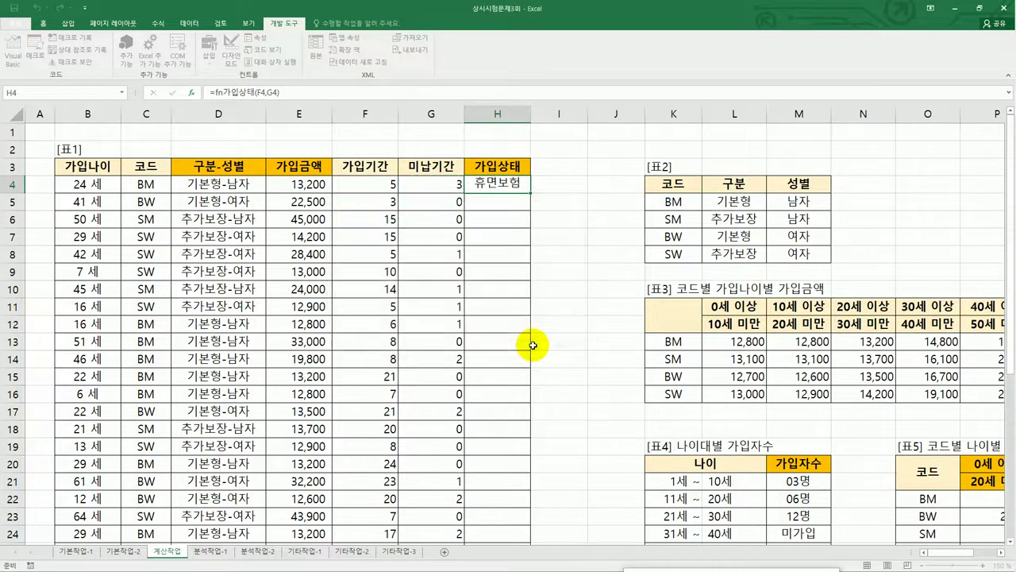
Fill the H4 formula down the 가입상태 column to row 39, check the filled column, and select cell A1
{"action": "double_click", "coordinate": [531, 193]}
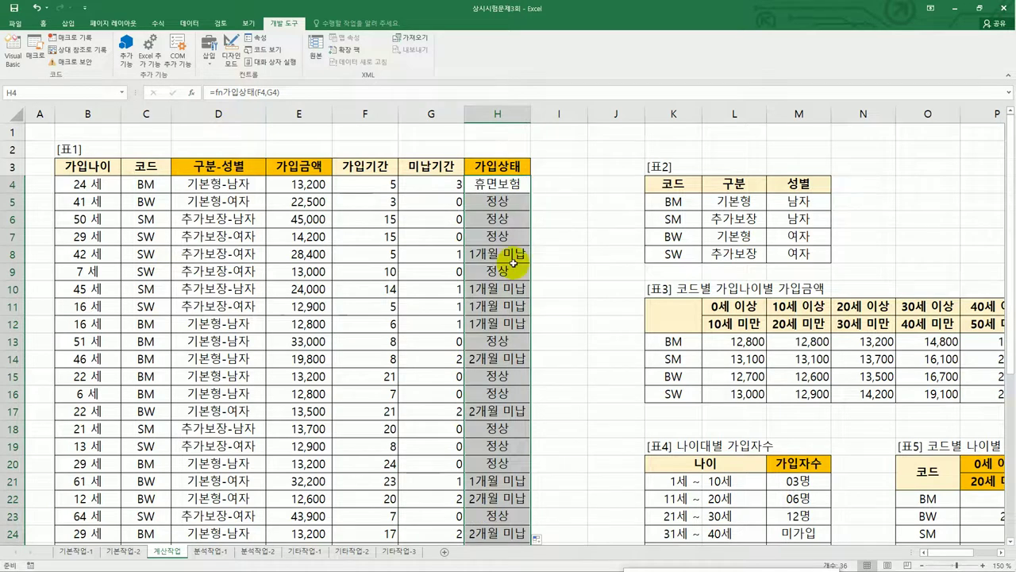
{"action": "left_click", "coordinate": [504, 190]}
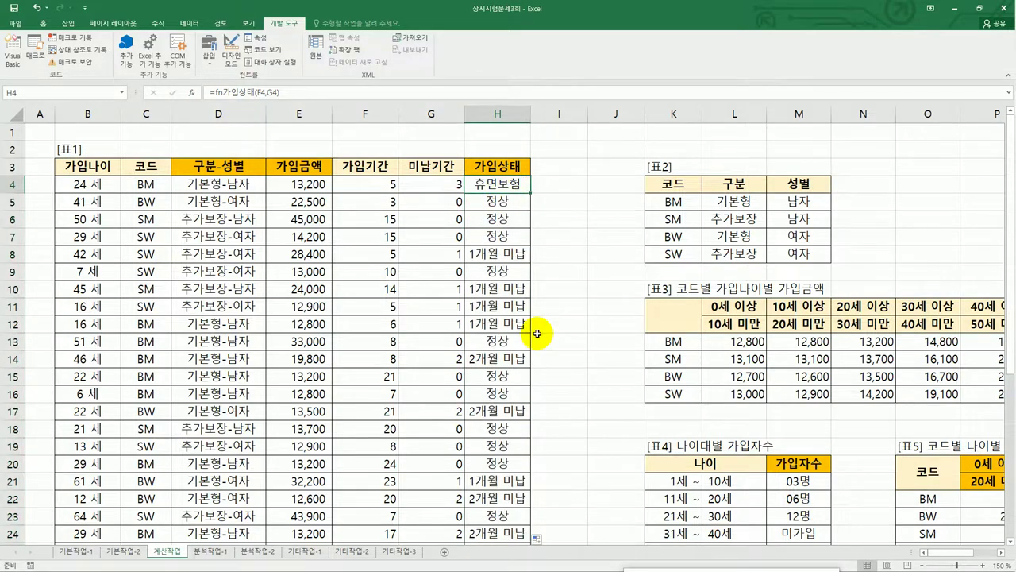
{"action": "scroll", "coordinate": [537, 333], "scroll_direction": "down", "scroll_amount": 8}
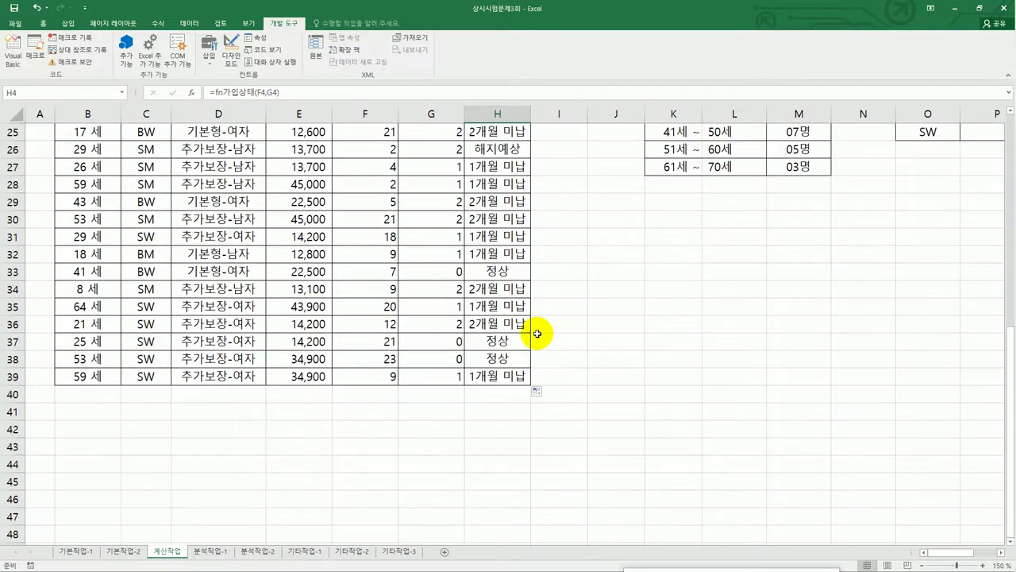
{"action": "scroll", "coordinate": [537, 333], "scroll_direction": "up", "scroll_amount": 6}
{"action": "scroll", "coordinate": [536, 333], "scroll_direction": "up", "scroll_amount": 2}
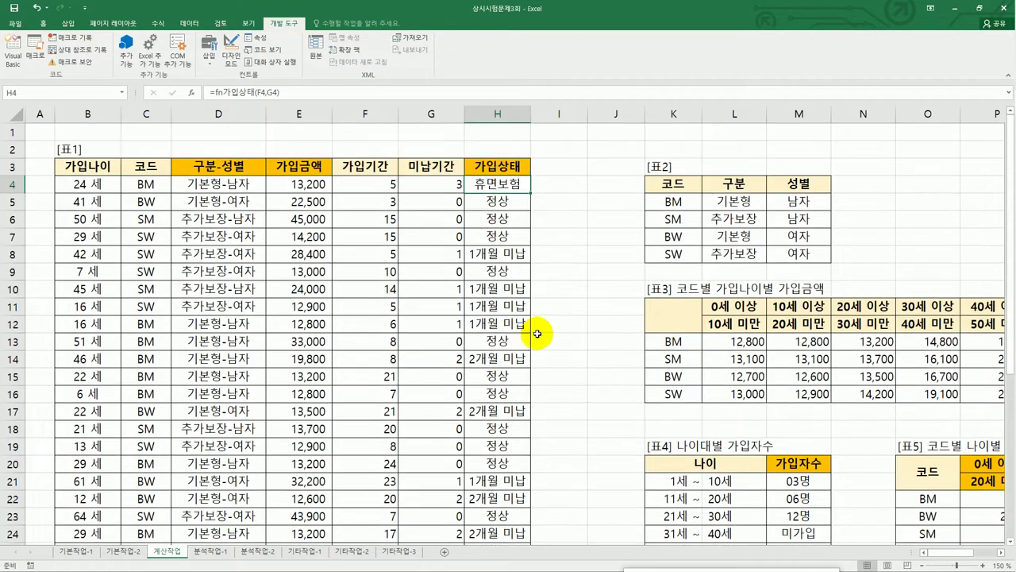
{"action": "left_click", "coordinate": [47, 133]}
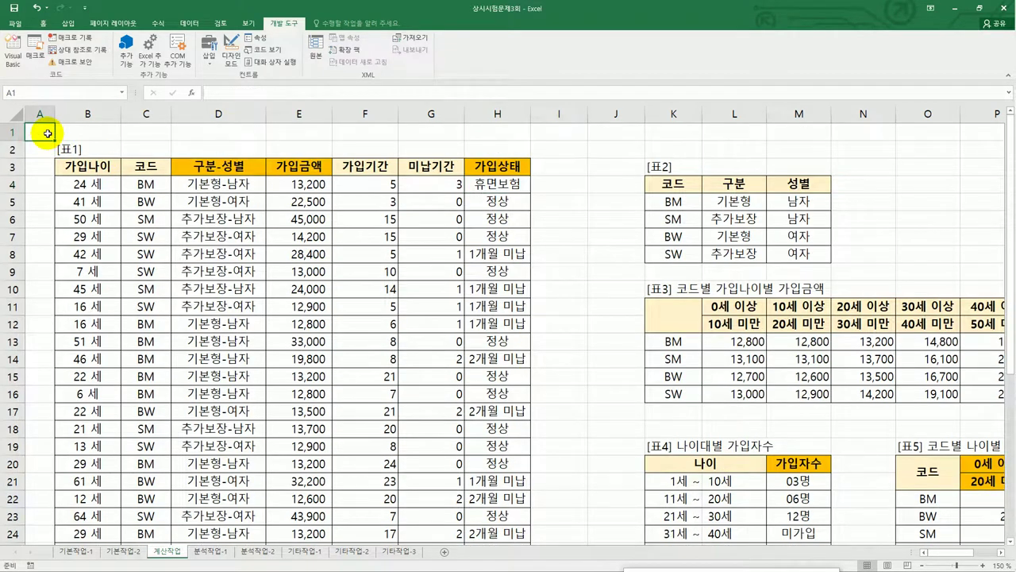
On the 분석작업-1 sheet, start creating a PivotTable located at cell A3
{"action": "left_click", "coordinate": [213, 551]}
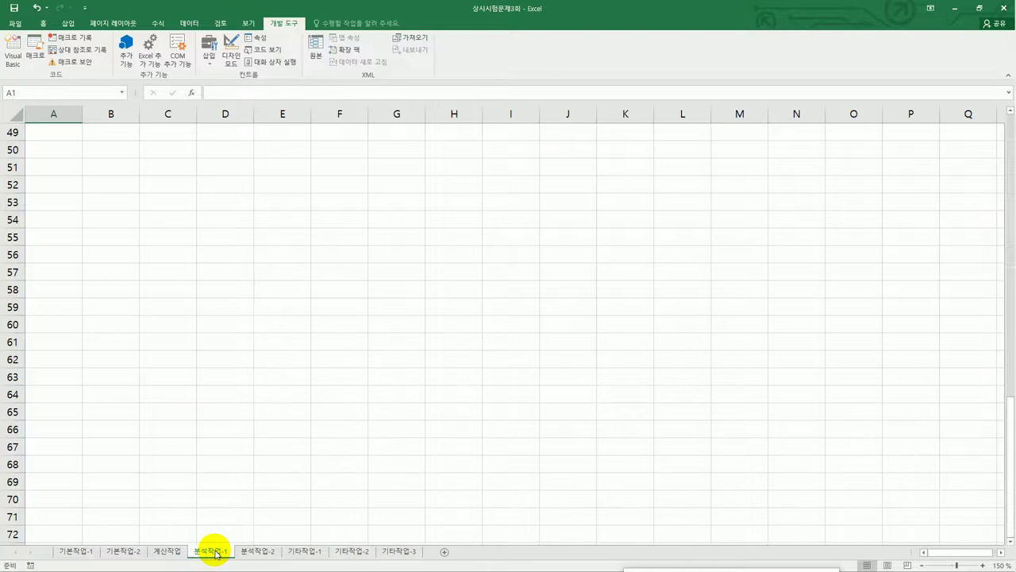
{"action": "scroll", "coordinate": [216, 553], "scroll_direction": "up", "scroll_amount": 16}
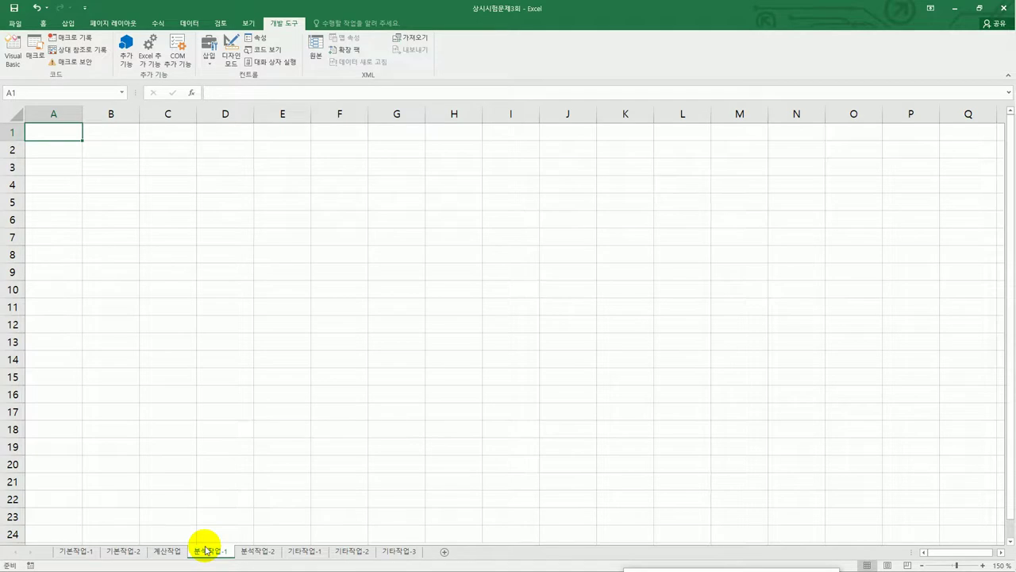
{"action": "left_click", "coordinate": [58, 170]}
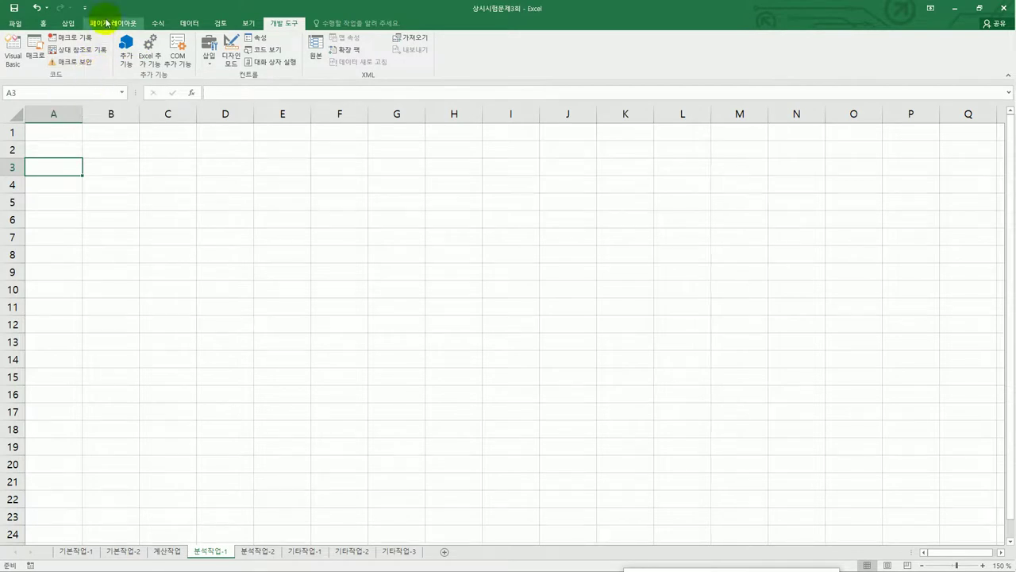
{"action": "left_click", "coordinate": [68, 24]}
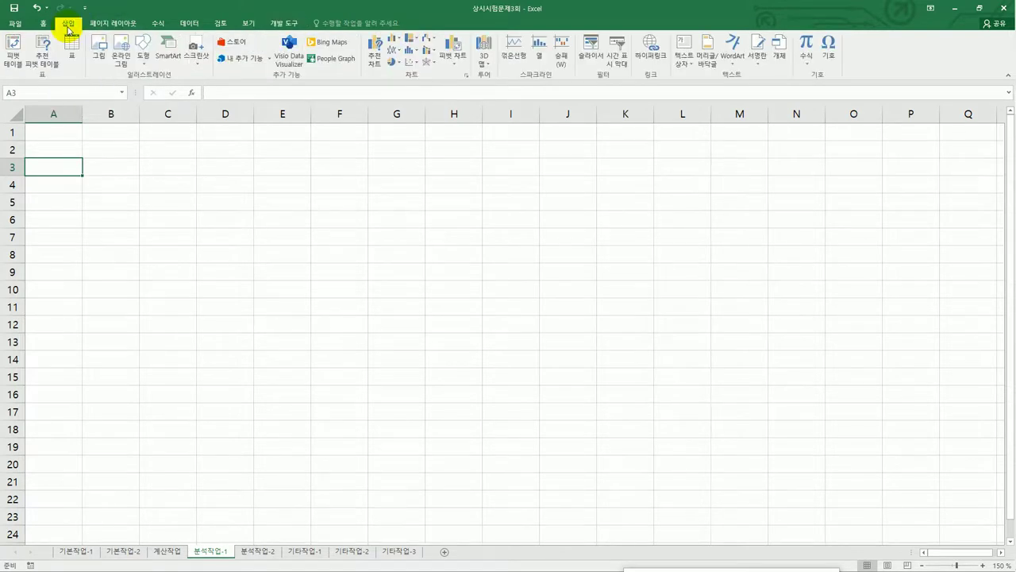
{"action": "left_click", "coordinate": [14, 52]}
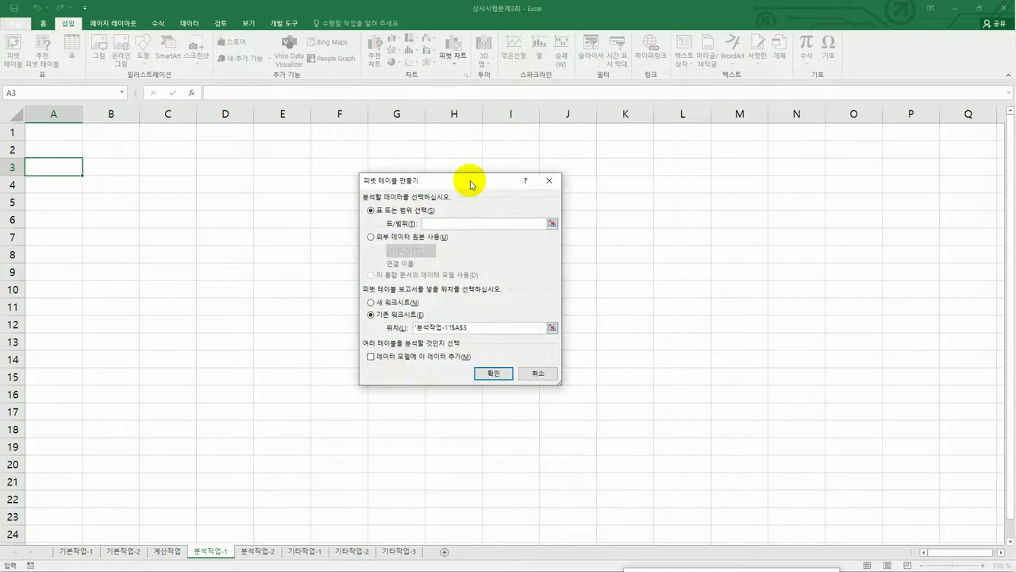
Set the PivotTable to use an external data source added to the data model, and open the existing connections list
{"action": "left_click", "coordinate": [388, 243]}
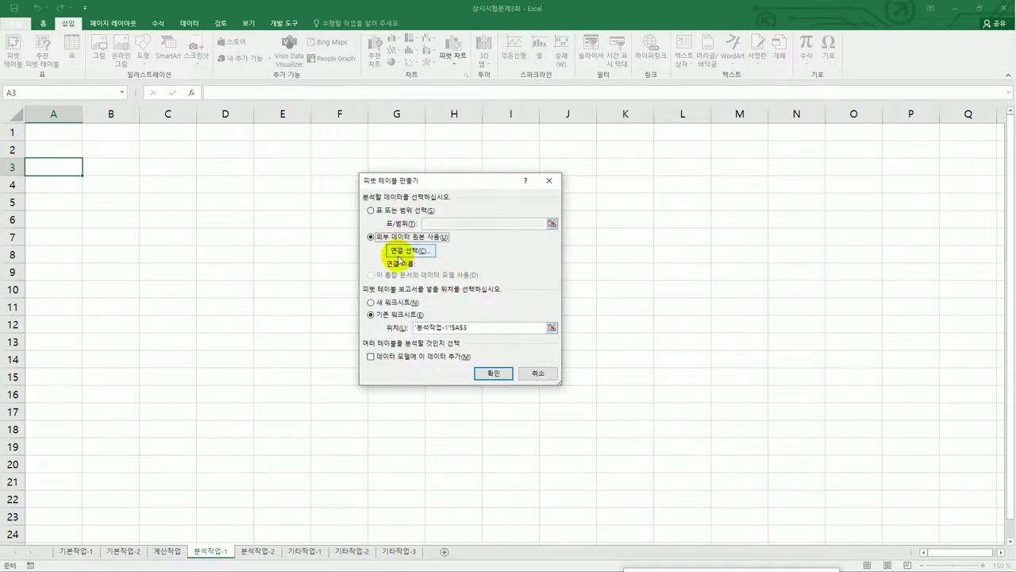
{"action": "left_click", "coordinate": [392, 361]}
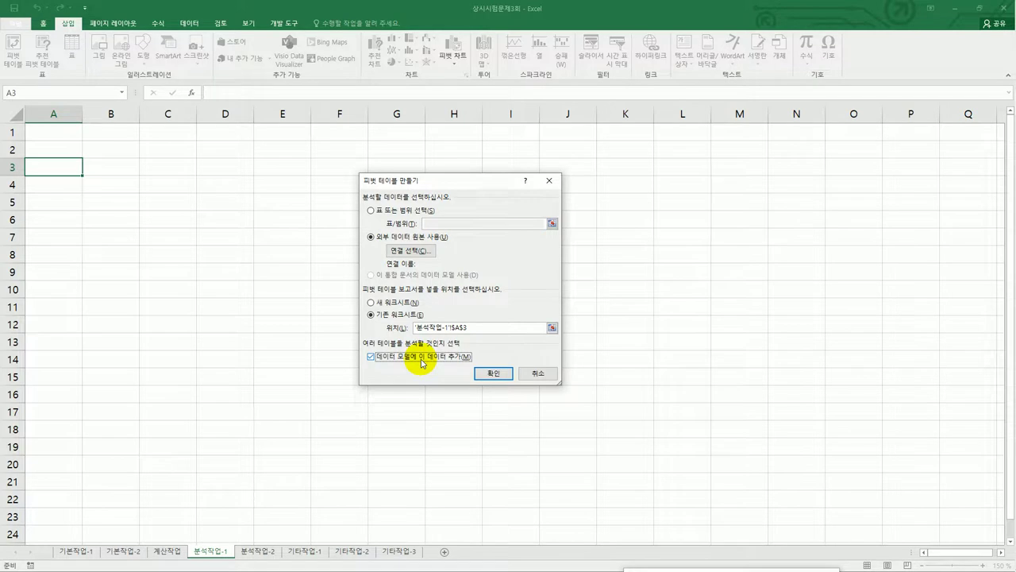
{"action": "left_click", "coordinate": [424, 252]}
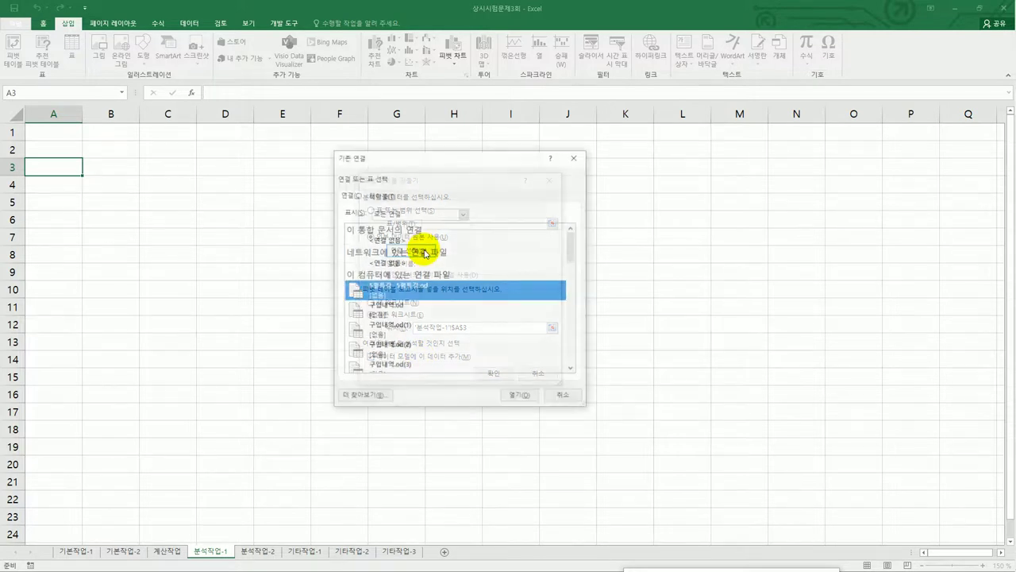
Choose 출석부관리.csv from C:\컴활1급\3권_문제집\스프레드시트 상시시험문제 as the pivot table's external data source
{"action": "left_click", "coordinate": [357, 400]}
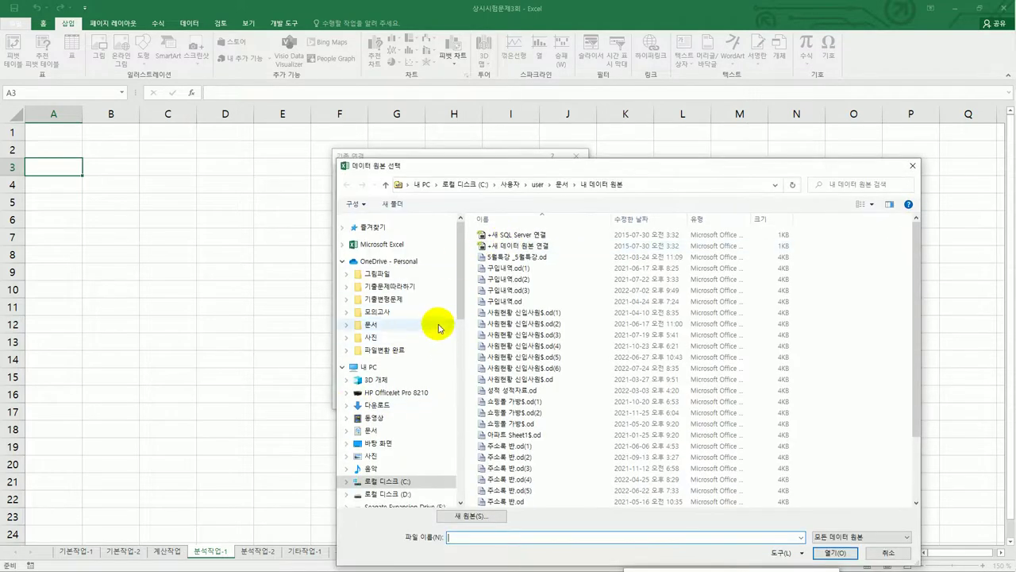
{"action": "left_click", "coordinate": [426, 481]}
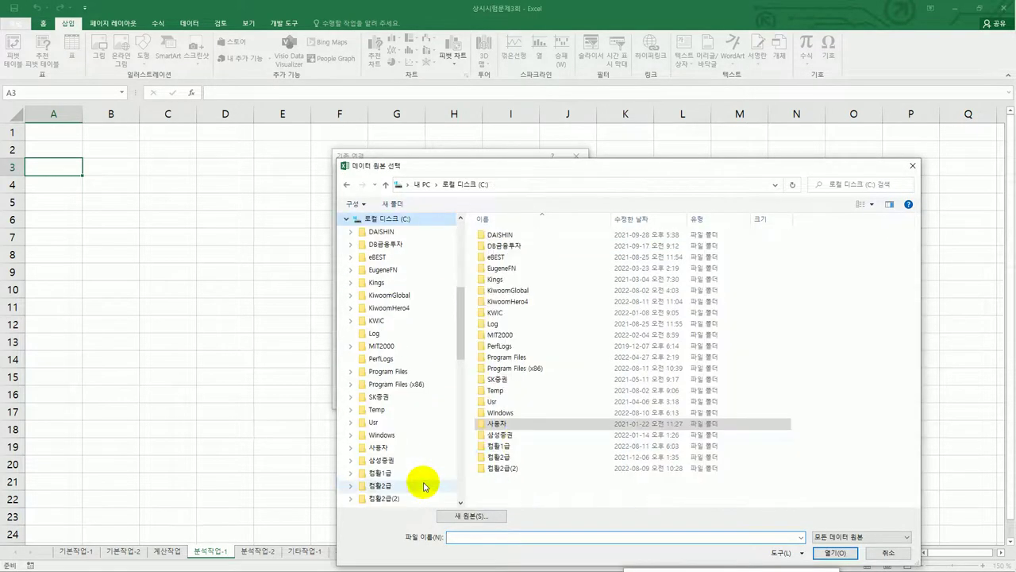
{"action": "double_click", "coordinate": [536, 446]}
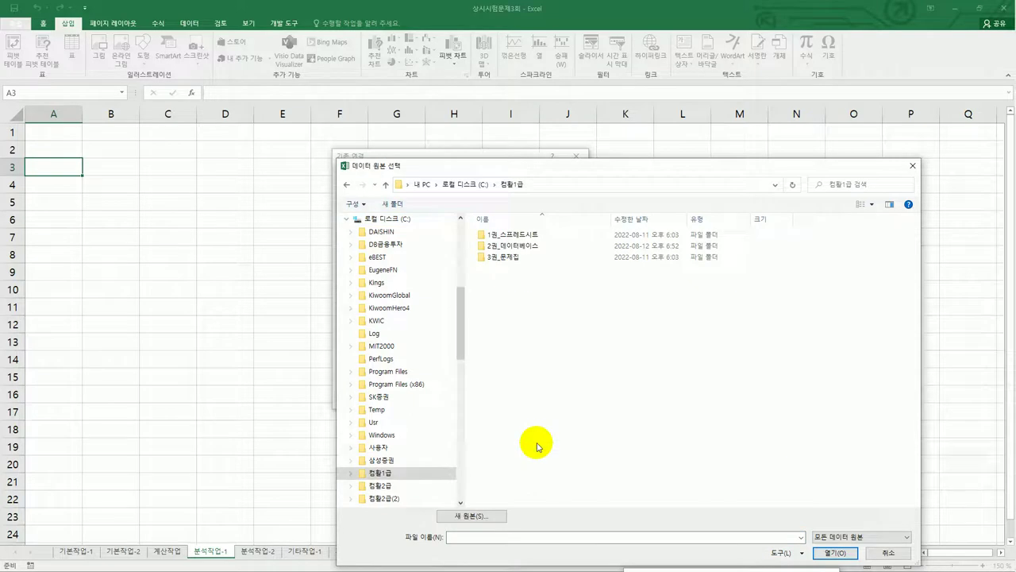
{"action": "double_click", "coordinate": [514, 258]}
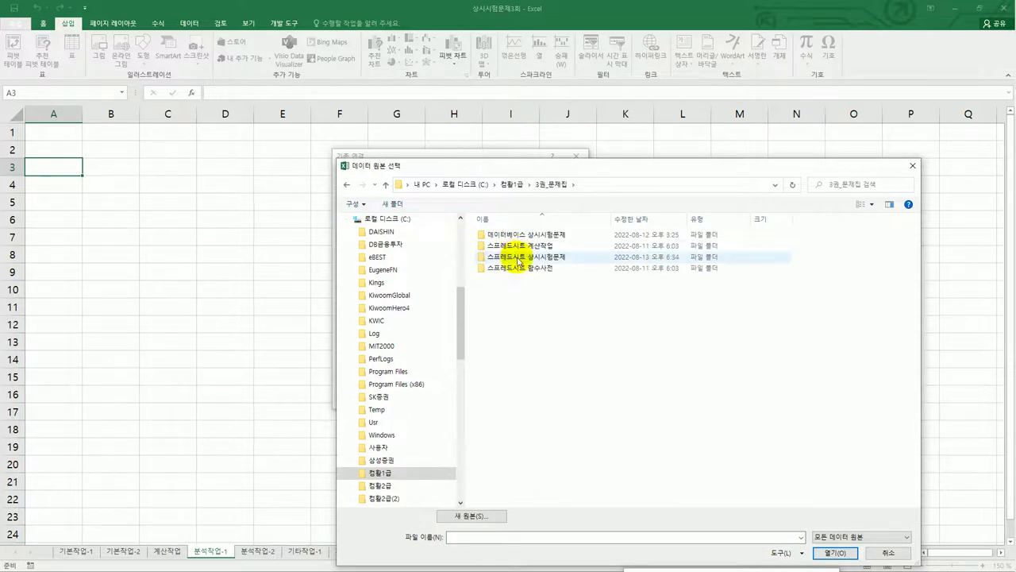
{"action": "left_click", "coordinate": [519, 259]}
{"action": "double_click", "coordinate": [518, 259]}
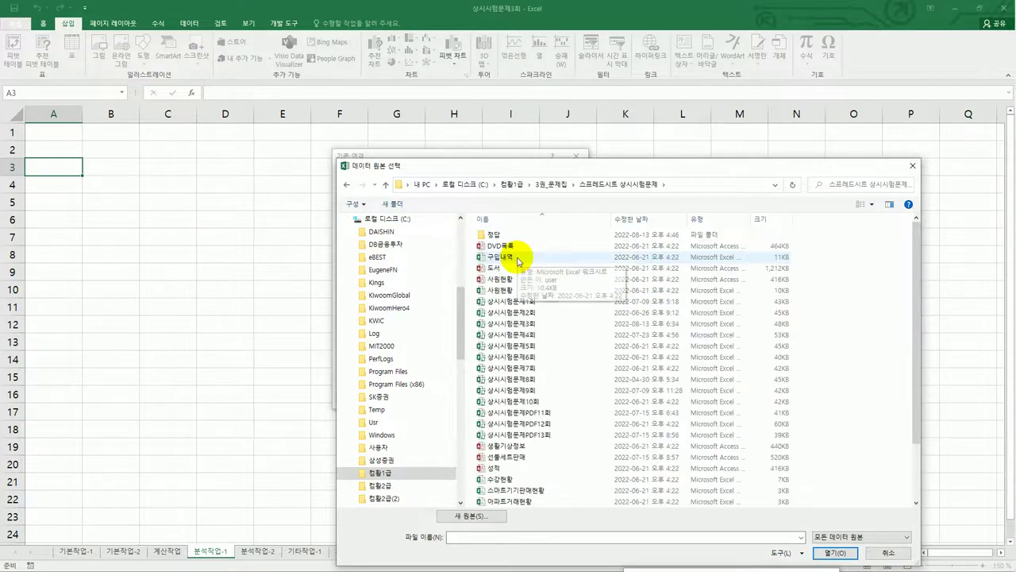
{"action": "scroll", "coordinate": [516, 421], "scroll_direction": "down", "scroll_amount": 2}
{"action": "scroll", "coordinate": [512, 397], "scroll_direction": "up", "scroll_amount": 2}
{"action": "scroll", "coordinate": [513, 412], "scroll_direction": "down", "scroll_amount": 2}
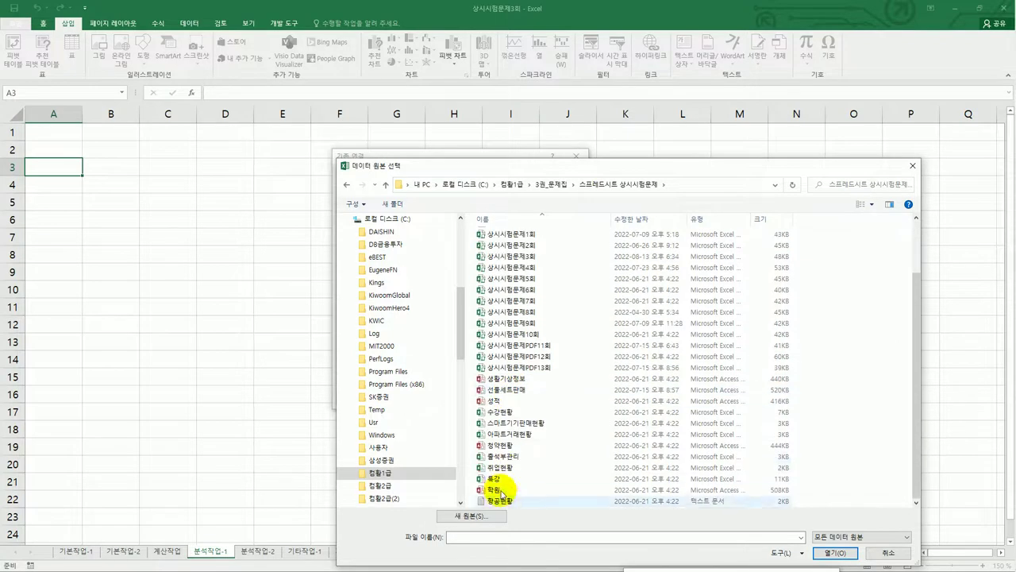
{"action": "left_click", "coordinate": [512, 458]}
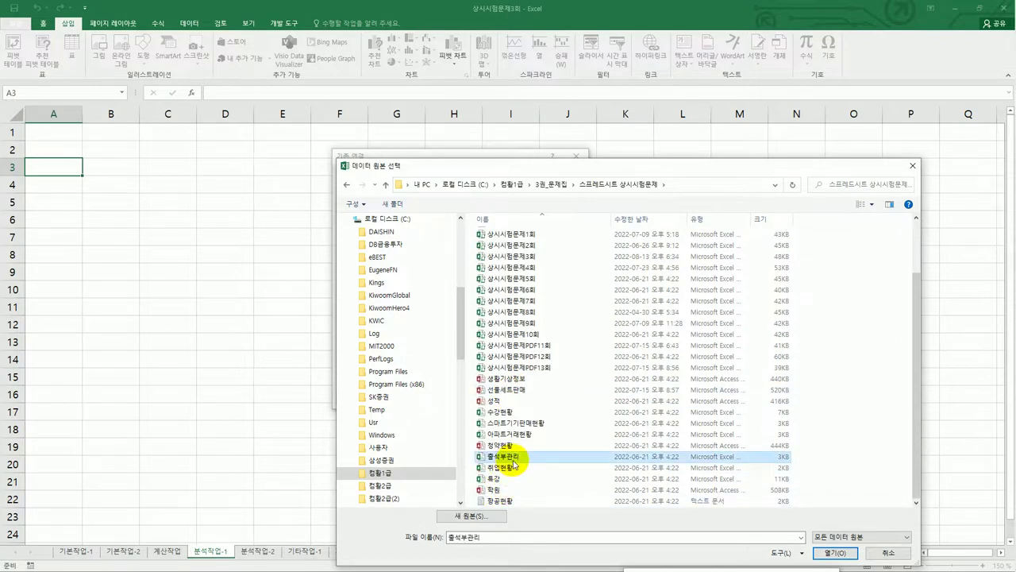
{"action": "double_click", "coordinate": [512, 461]}
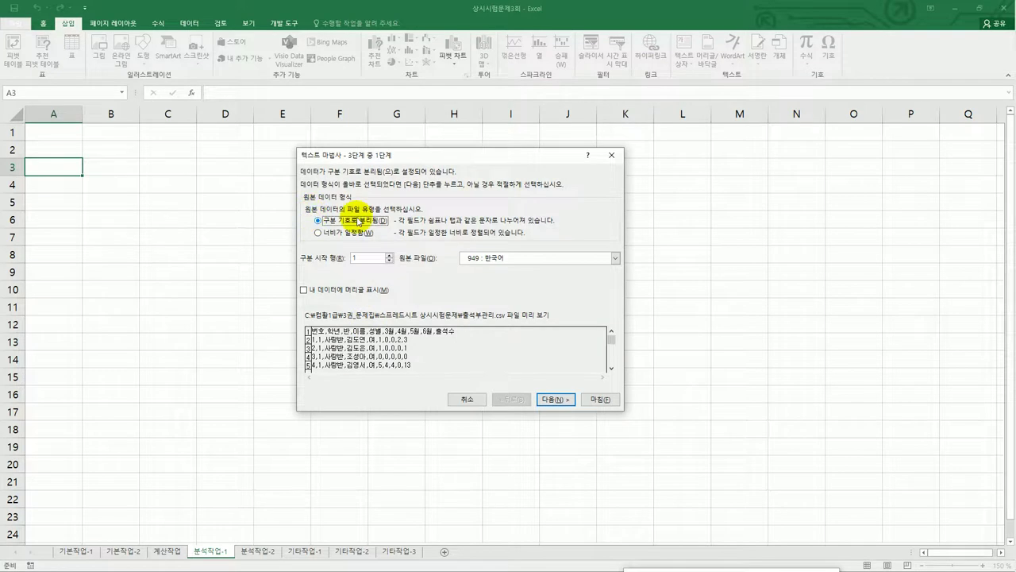
Treat the first row of the text data as headers and split it by comma (쉼표) only, with tab (탭) turned off
{"action": "left_click", "coordinate": [354, 291]}
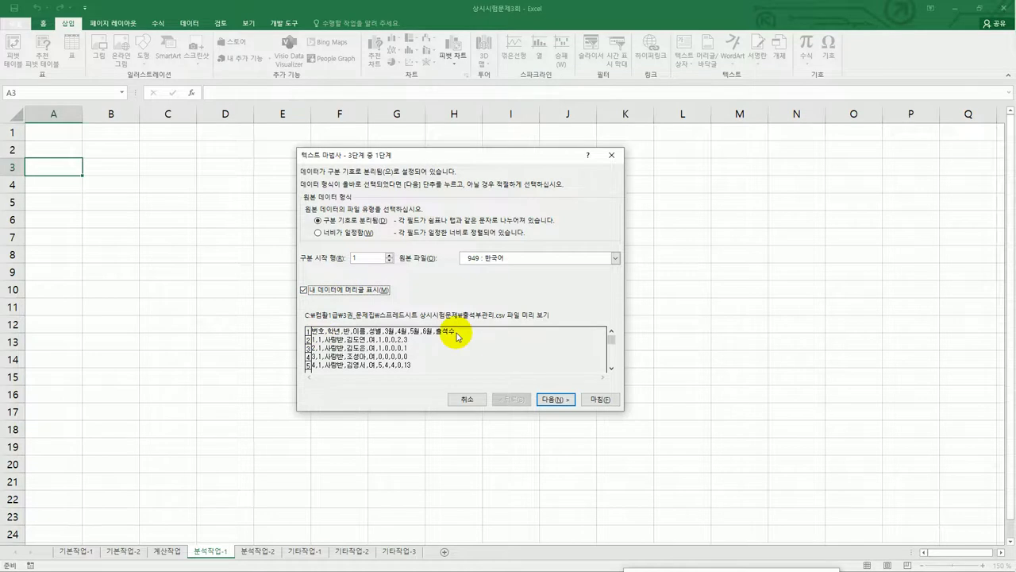
{"action": "left_click", "coordinate": [555, 399]}
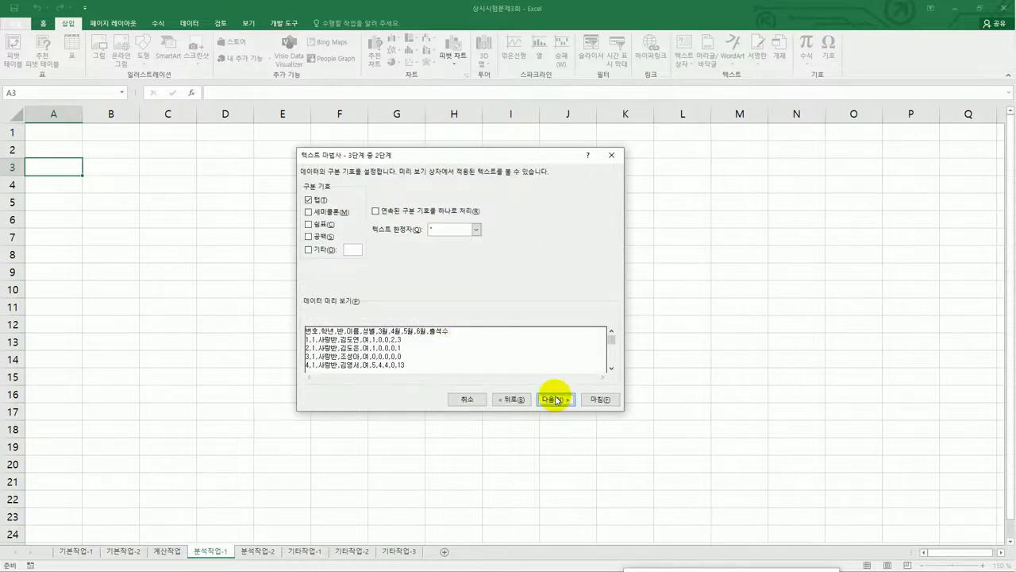
{"action": "left_click", "coordinate": [310, 199]}
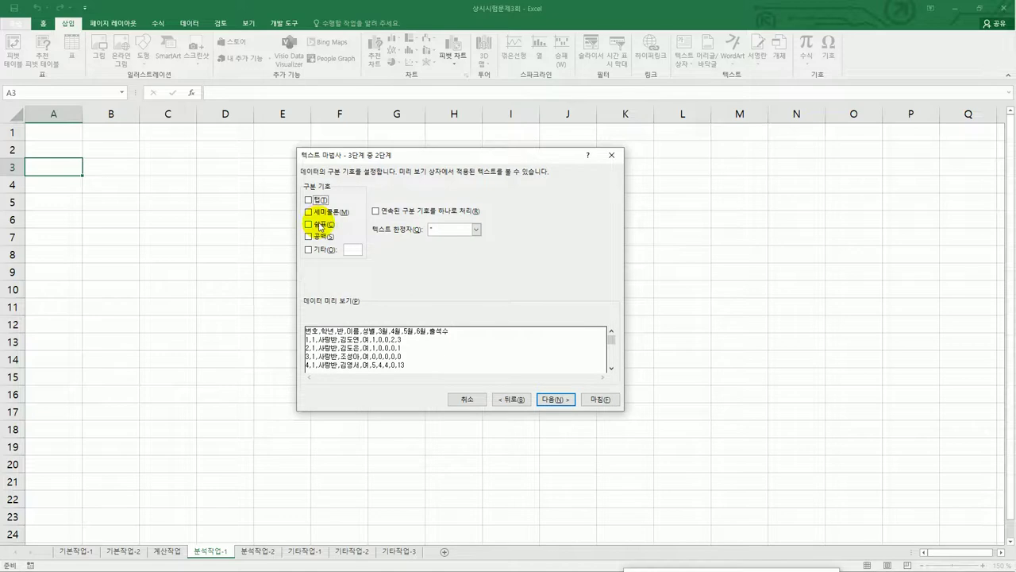
{"action": "left_click", "coordinate": [321, 226]}
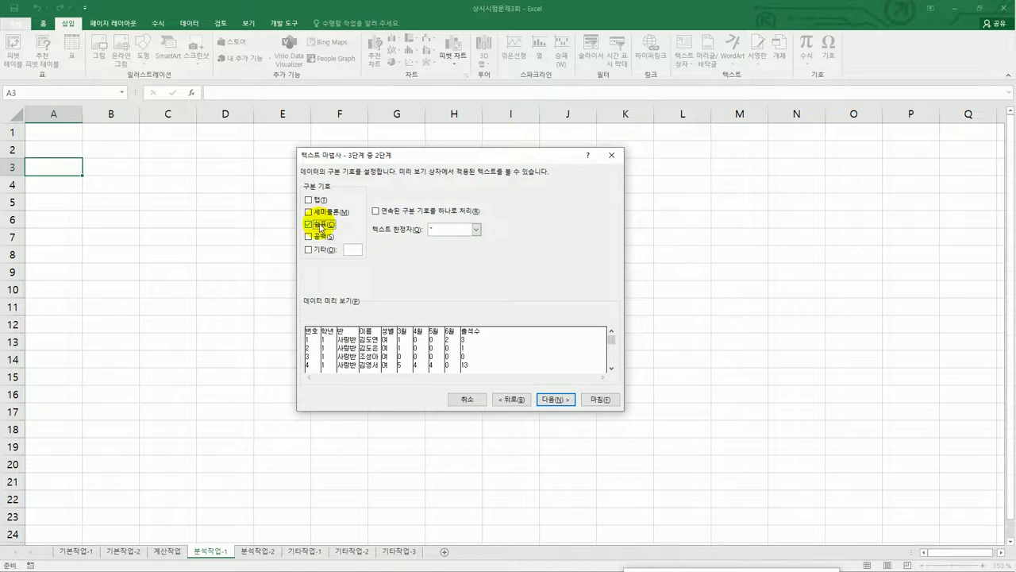
{"action": "left_click", "coordinate": [559, 402]}
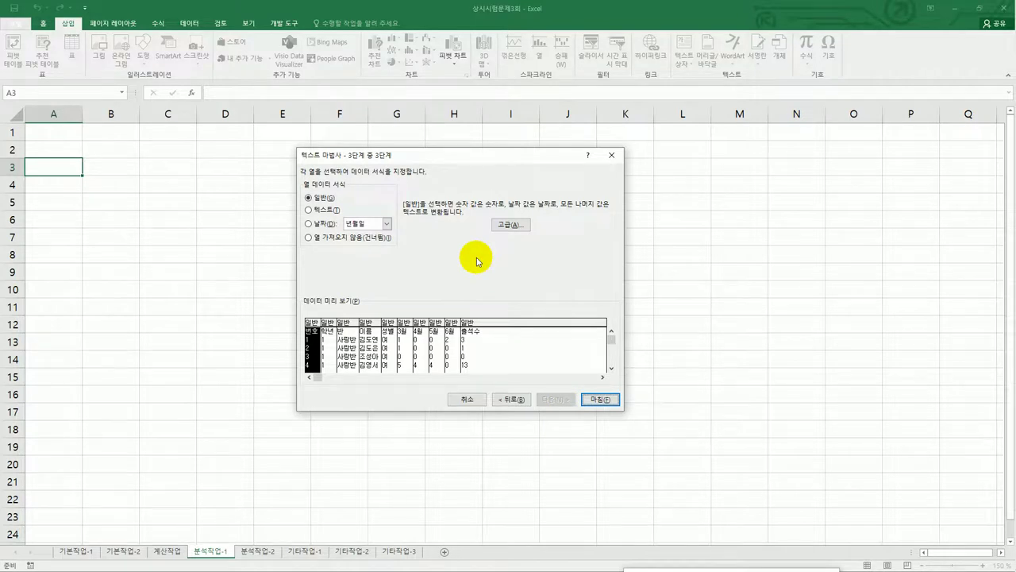
Exclude the 번호, 3월, 4월, 5월 and 6월 columns from the import
{"action": "left_click", "coordinate": [338, 237]}
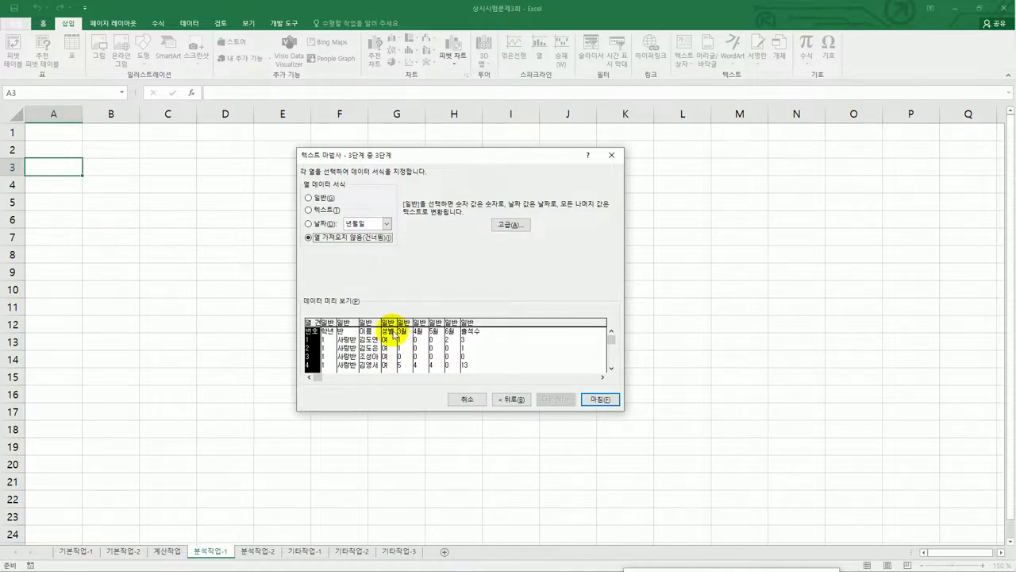
{"action": "left_click", "coordinate": [404, 327]}
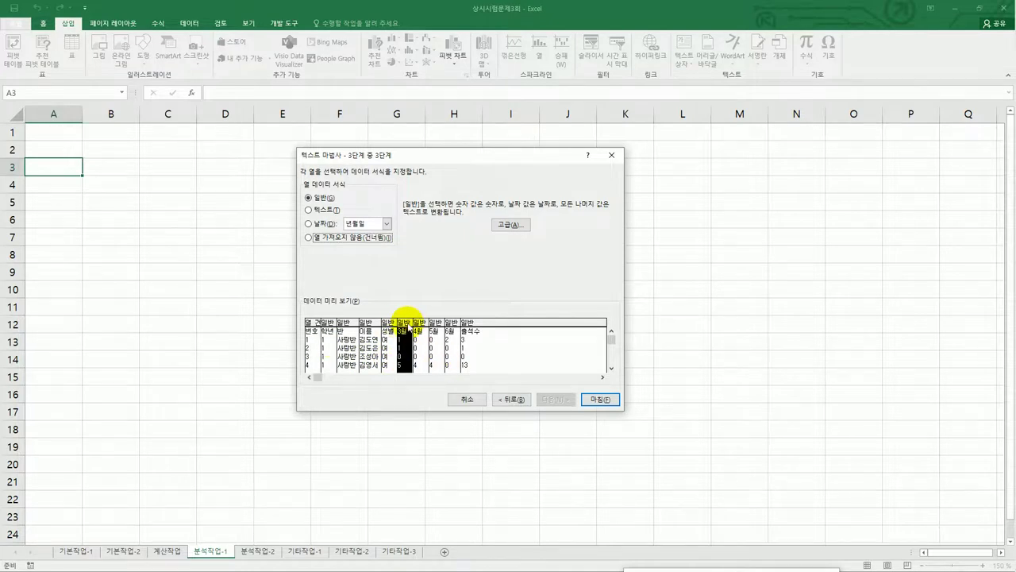
{"action": "left_click", "coordinate": [367, 237]}
{"action": "left_click", "coordinate": [421, 327]}
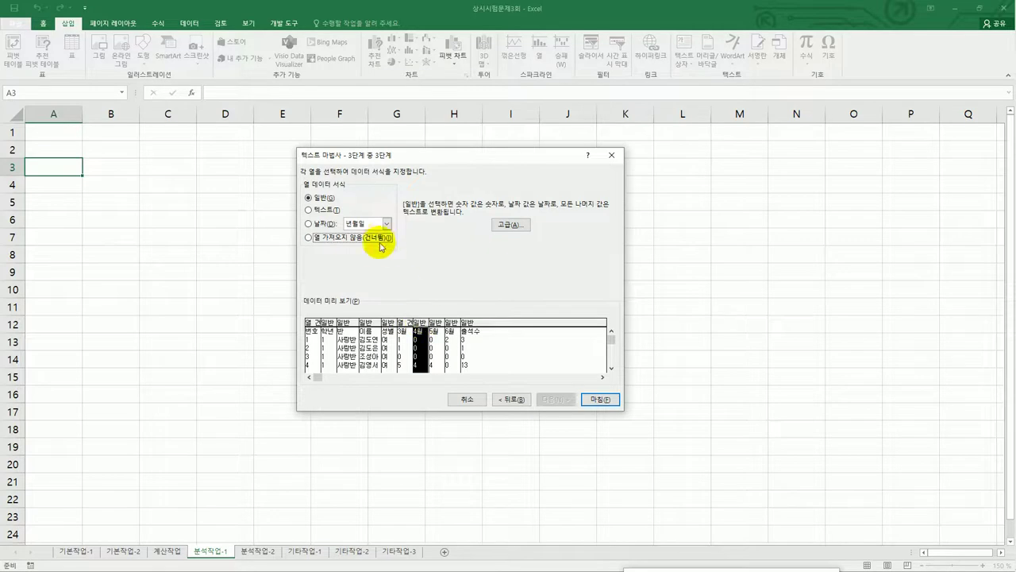
{"action": "left_click", "coordinate": [368, 237]}
{"action": "left_click", "coordinate": [437, 326]}
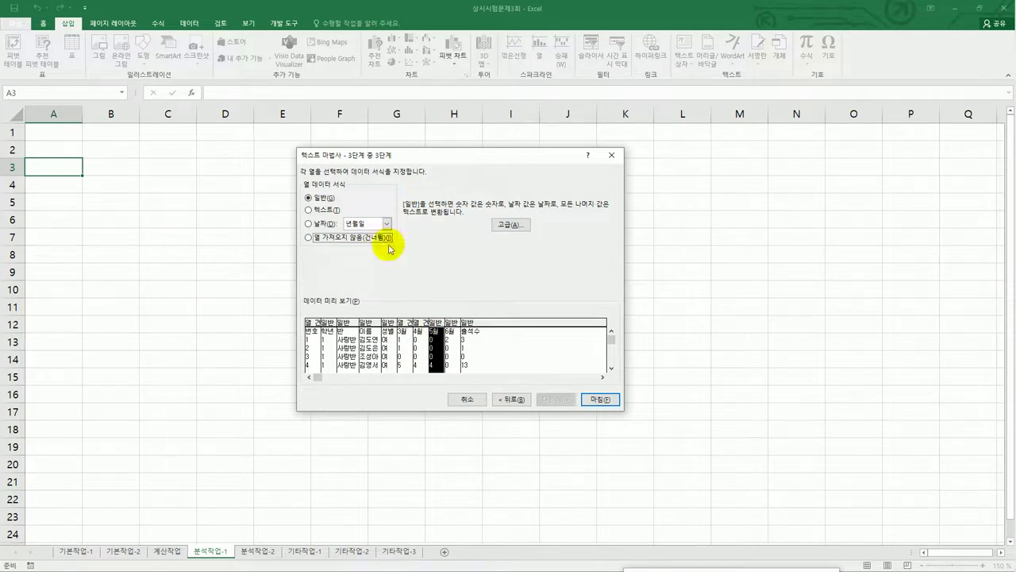
{"action": "left_click", "coordinate": [352, 237]}
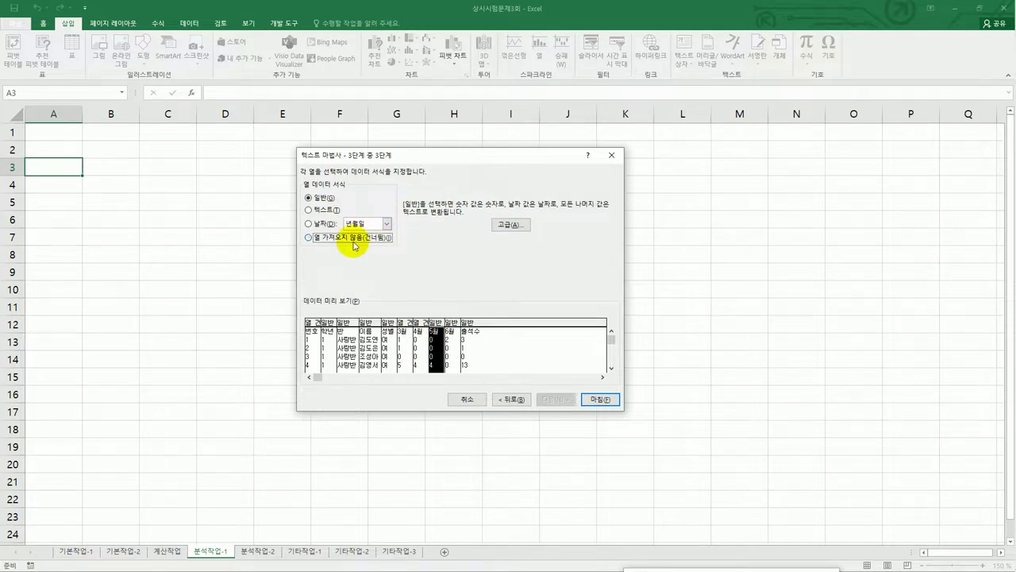
{"action": "left_click", "coordinate": [452, 328]}
{"action": "left_click", "coordinate": [355, 240]}
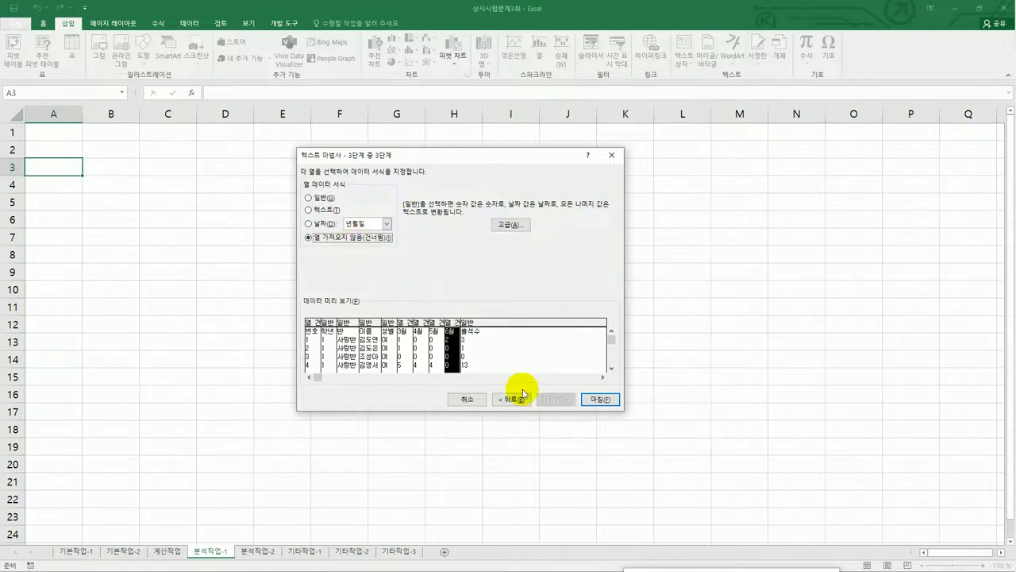
Finish the text import and create the pivot table at A3 of 분석작업-1, adding the data to the data model
{"action": "left_click", "coordinate": [596, 399]}
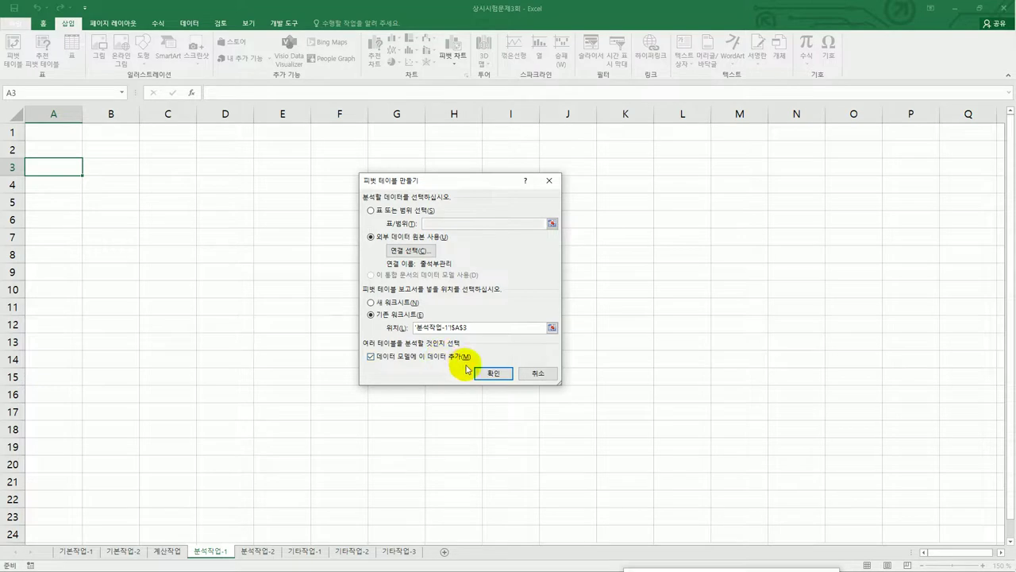
{"action": "left_click", "coordinate": [484, 374]}
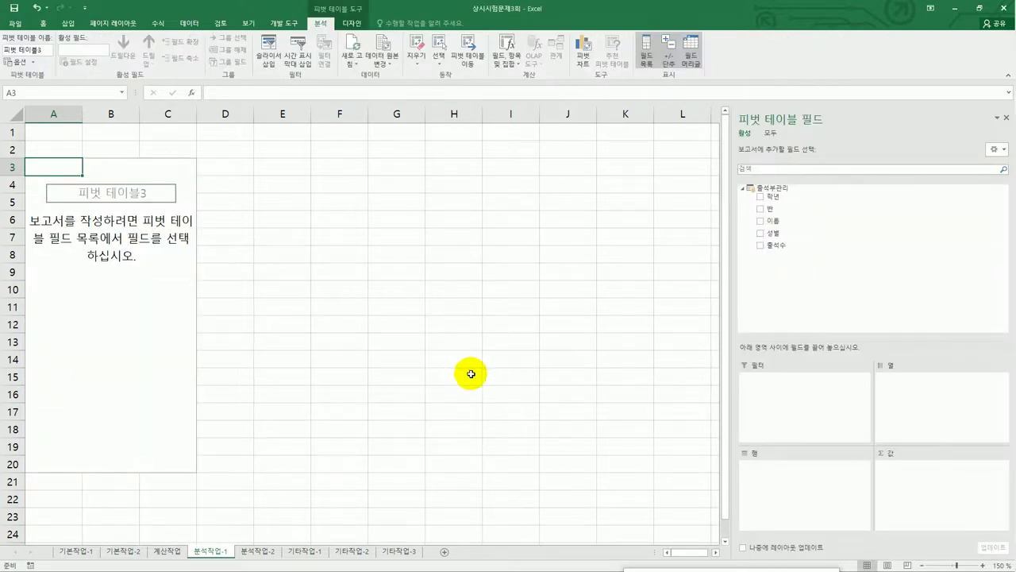
Lay out the pivot table with 학년 and 반 as rows, 성별 as columns, and 출석수 and 이름 as values
{"action": "left_click_drag", "start_coordinate": [804, 198], "coordinate": [807, 498]}
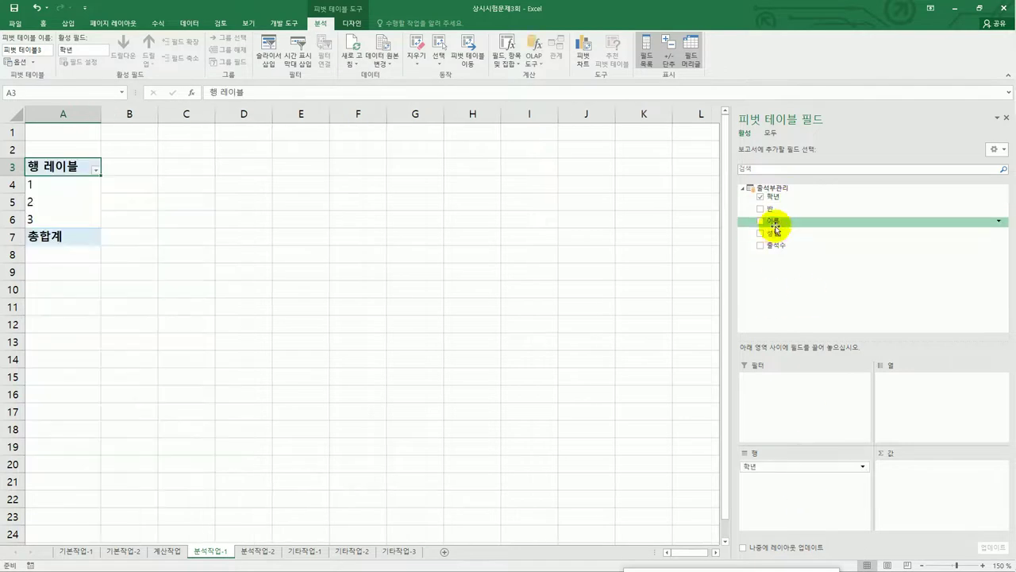
{"action": "left_click_drag", "start_coordinate": [774, 233], "coordinate": [897, 387]}
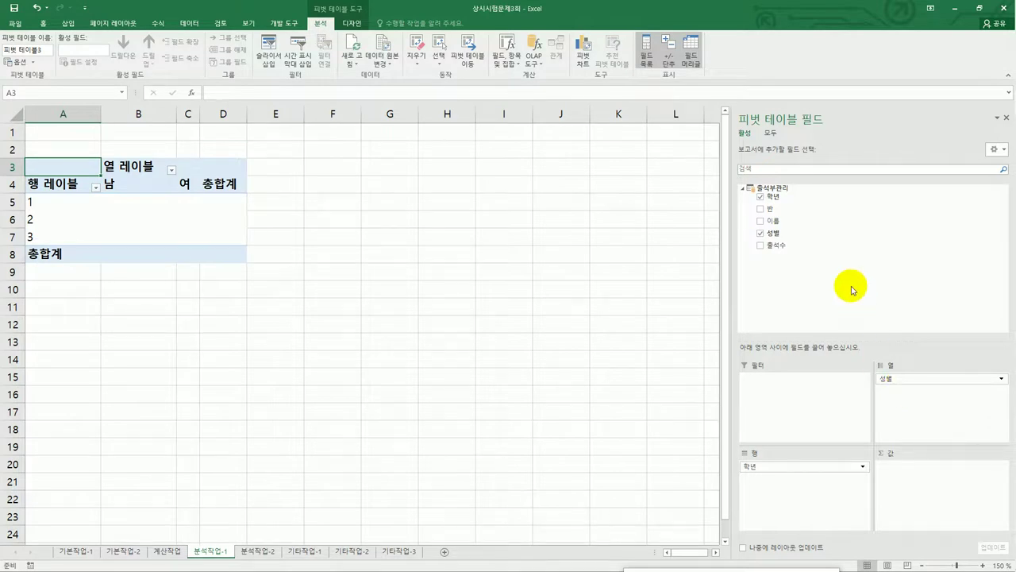
{"action": "left_click_drag", "start_coordinate": [769, 199], "coordinate": [790, 500]}
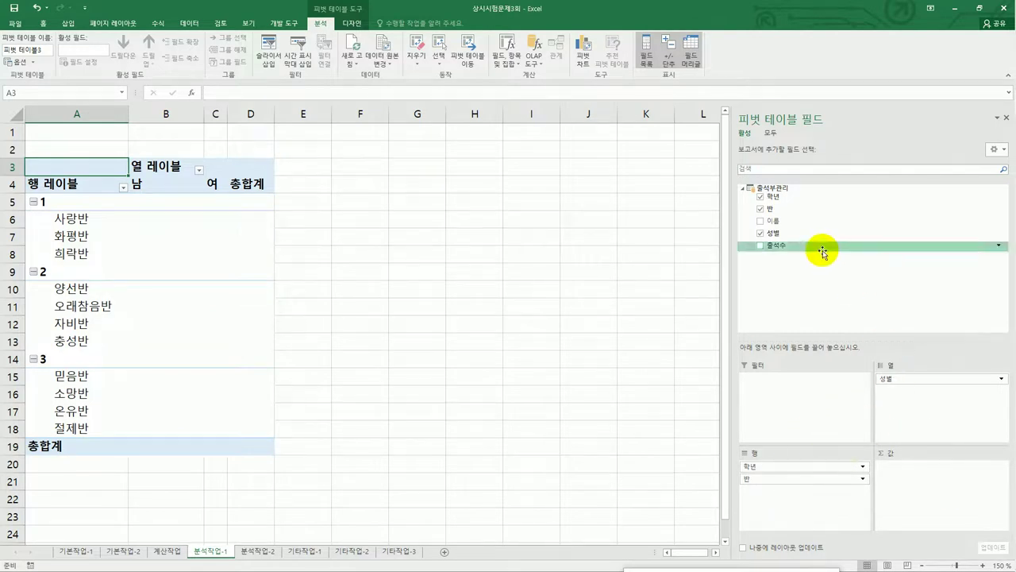
{"action": "left_click_drag", "start_coordinate": [821, 247], "coordinate": [900, 486]}
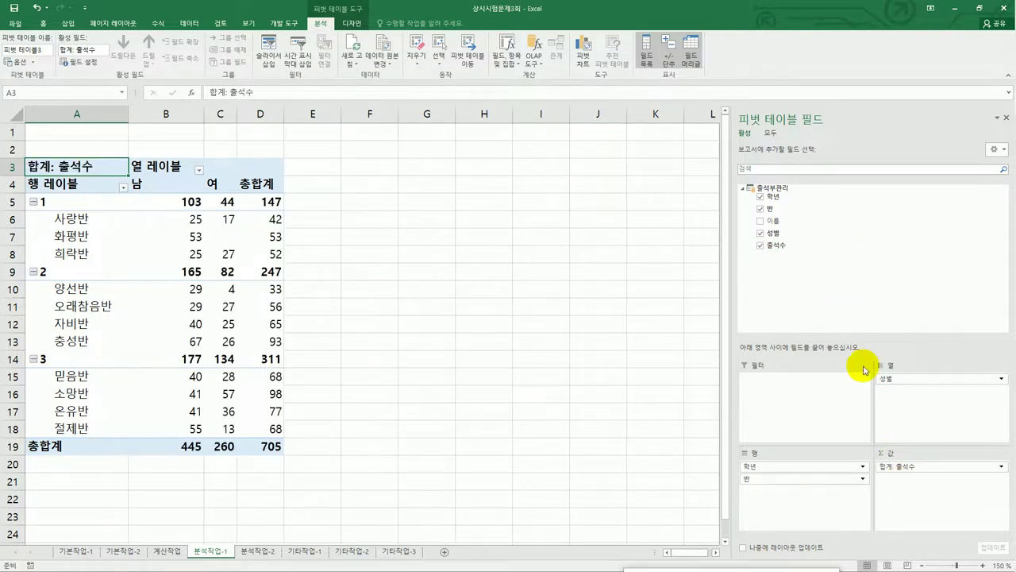
{"action": "left_click_drag", "start_coordinate": [799, 224], "coordinate": [911, 501]}
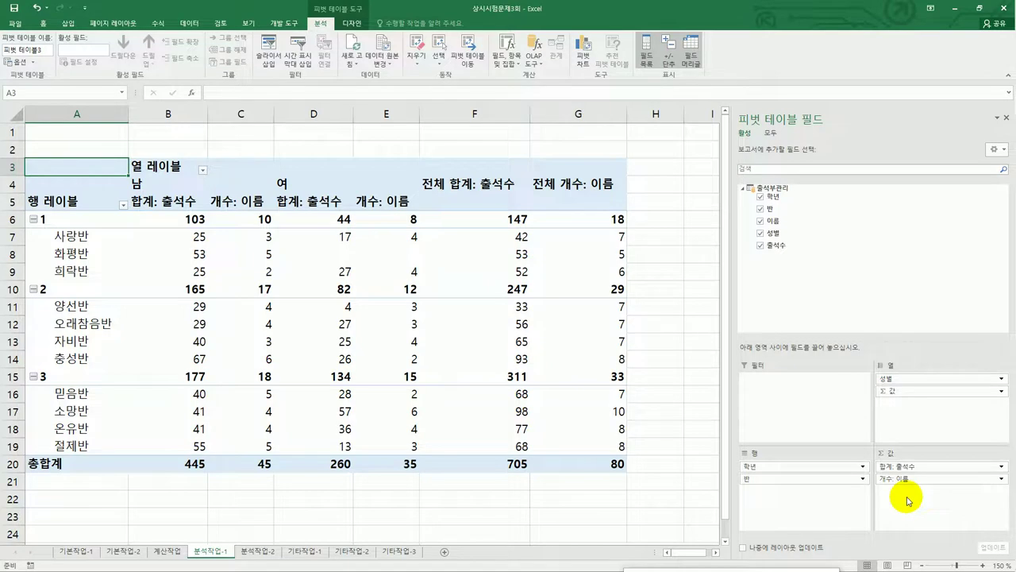
Summarize the 출석수 values by average (평균) instead of sum
{"action": "left_click", "coordinate": [182, 202]}
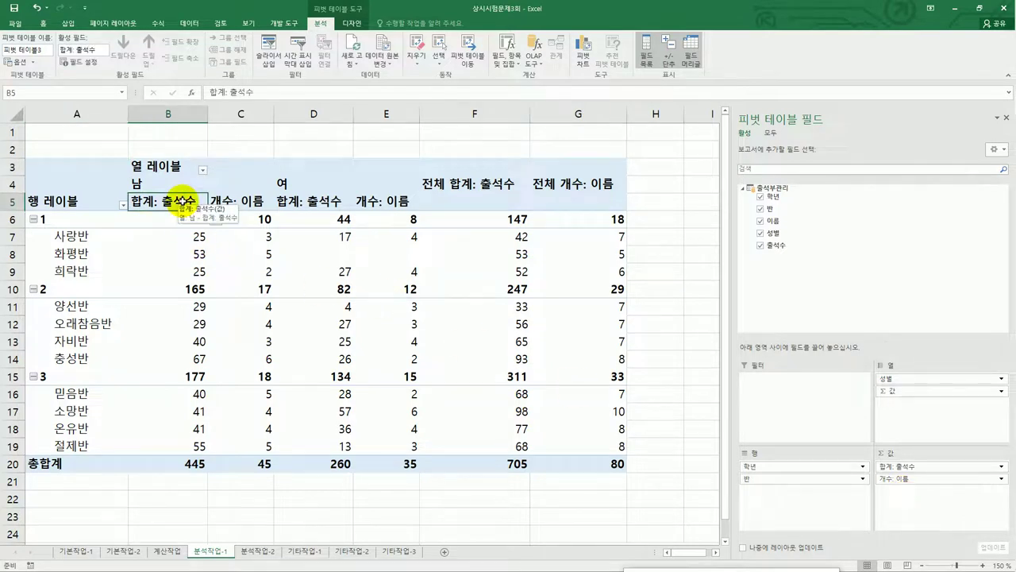
{"action": "right_click", "coordinate": [182, 202]}
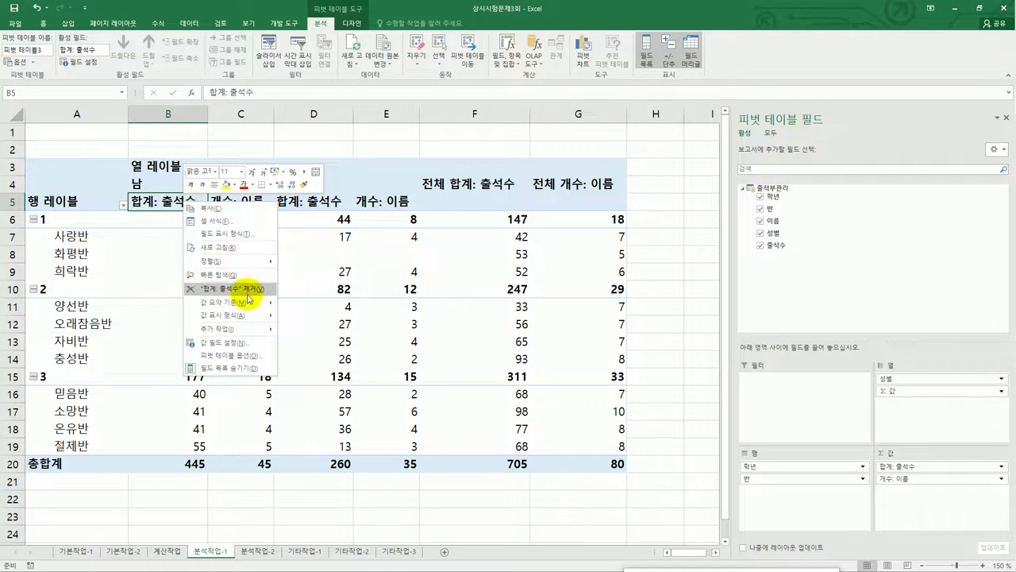
{"action": "mouse_move", "coordinate": [261, 301]}
{"action": "left_click", "coordinate": [316, 328]}
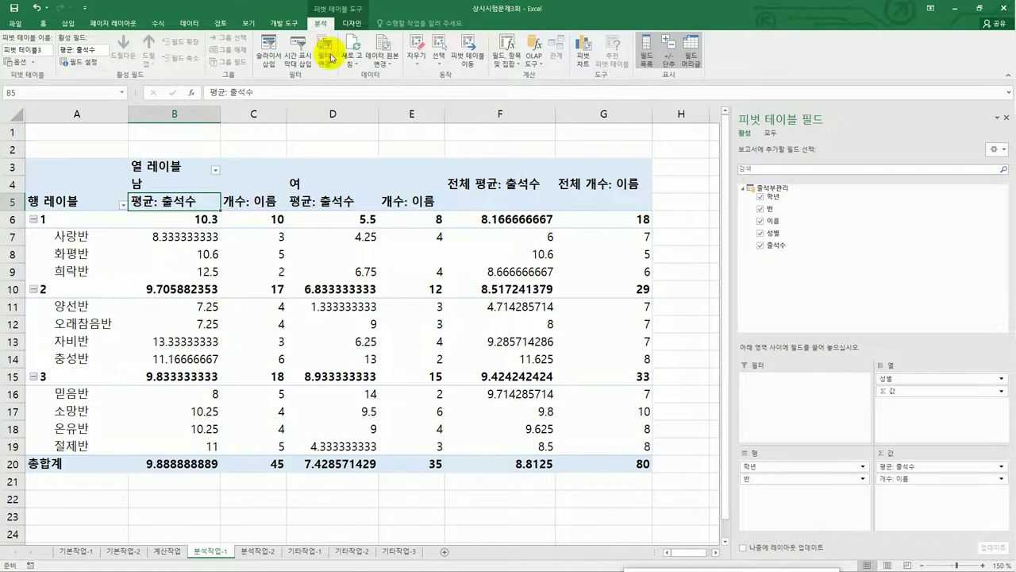
Show the pivot table's report layout in outline form (개요 형식)
{"action": "left_click", "coordinate": [352, 23]}
{"action": "left_click", "coordinate": [67, 61]}
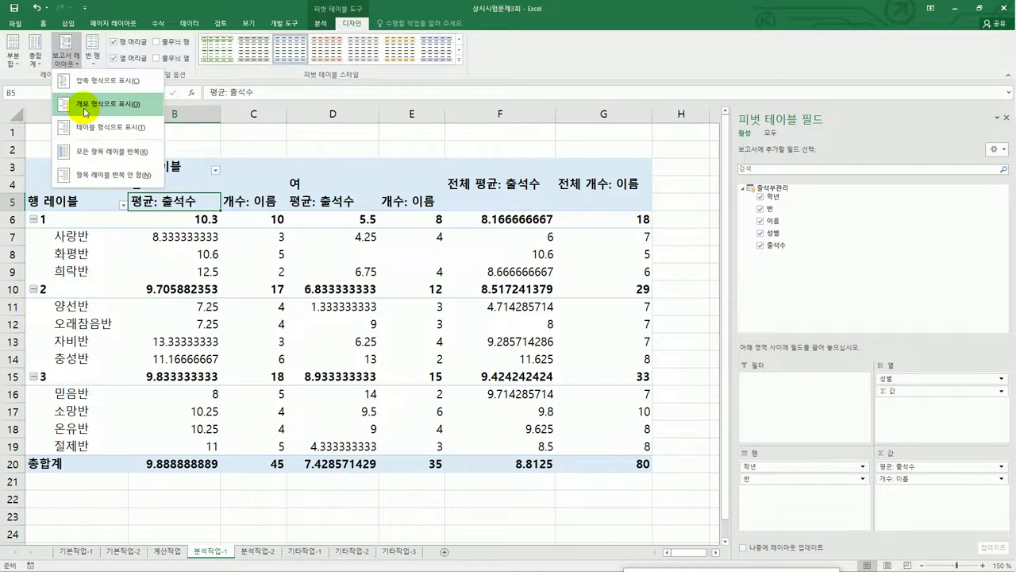
{"action": "left_click", "coordinate": [85, 104]}
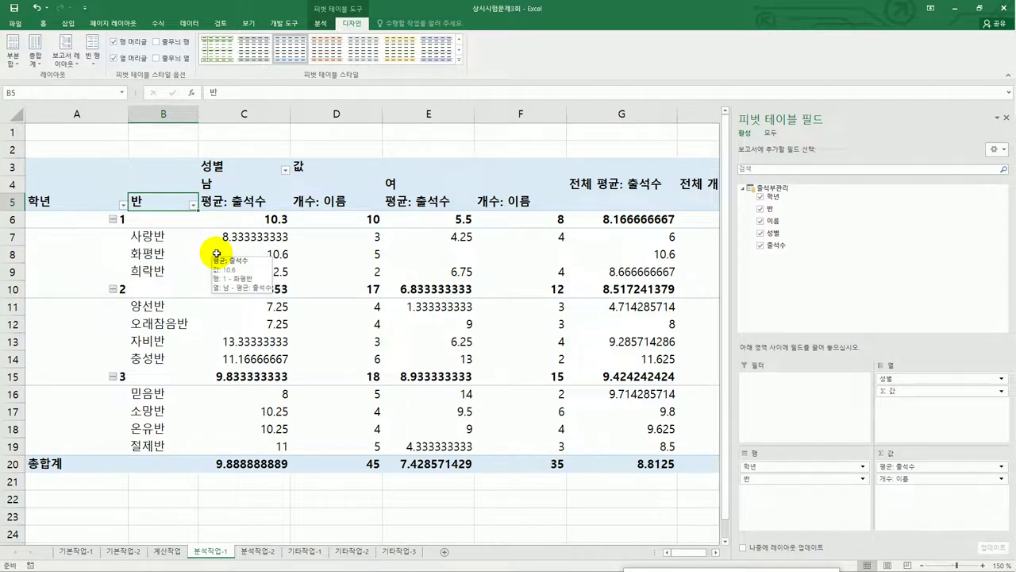
Format the 평균: 출석수 pivot values with the 숫자 number category and 0 decimal places
{"action": "left_click", "coordinate": [226, 203]}
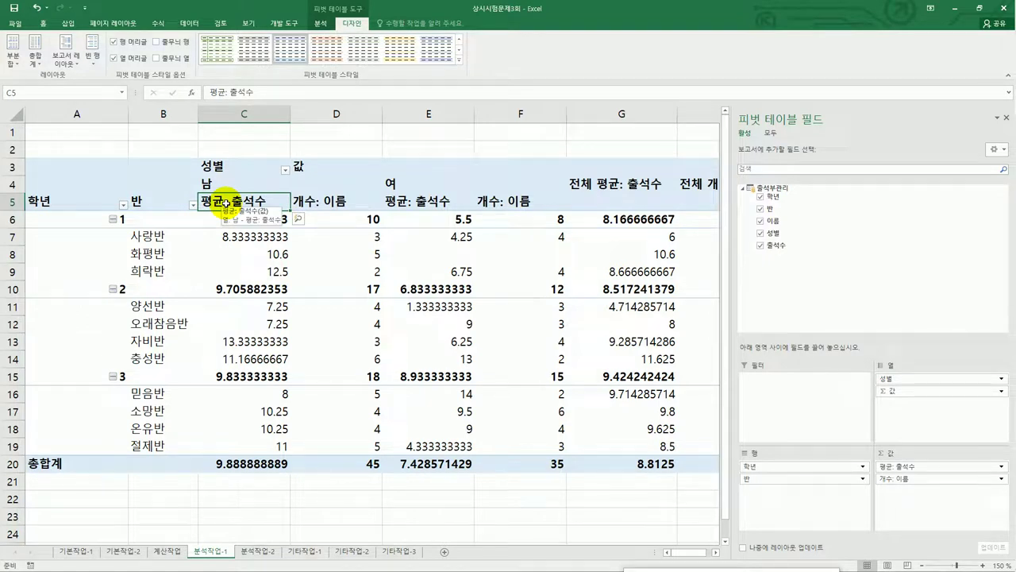
{"action": "double_click", "coordinate": [266, 201]}
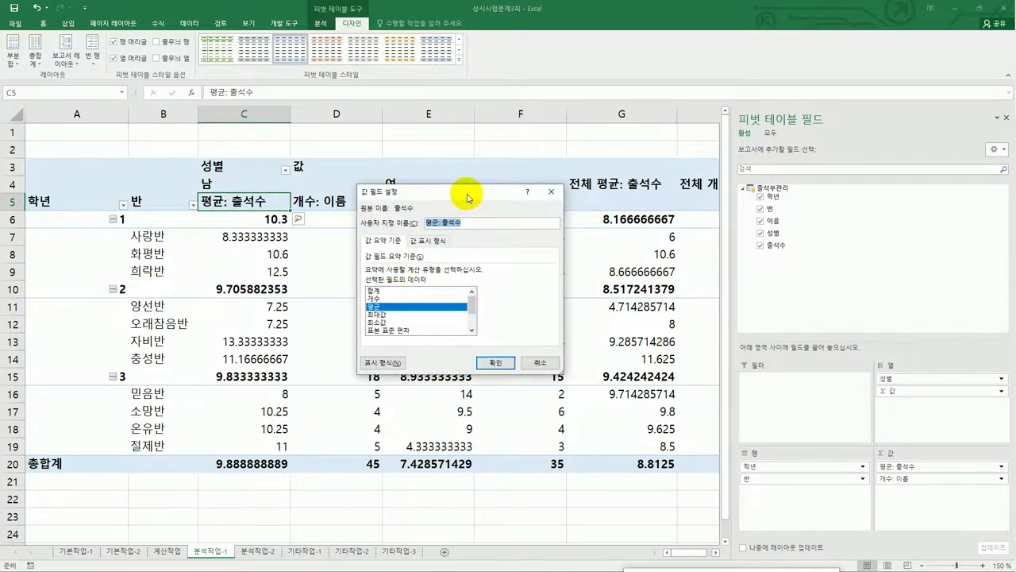
{"action": "left_click_drag", "start_coordinate": [468, 198], "coordinate": [447, 190]}
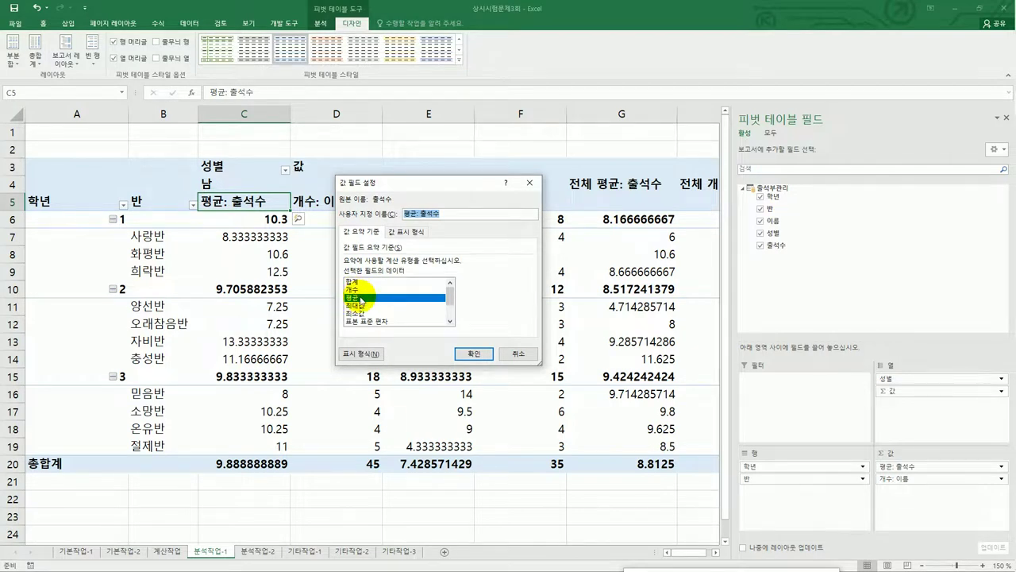
{"action": "left_click", "coordinate": [361, 353]}
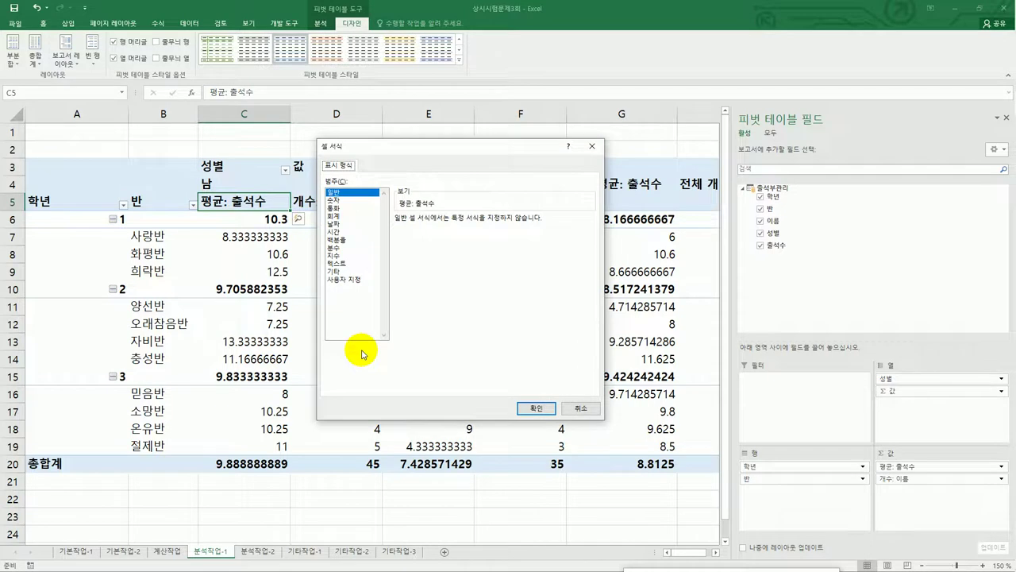
{"action": "left_click", "coordinate": [340, 200]}
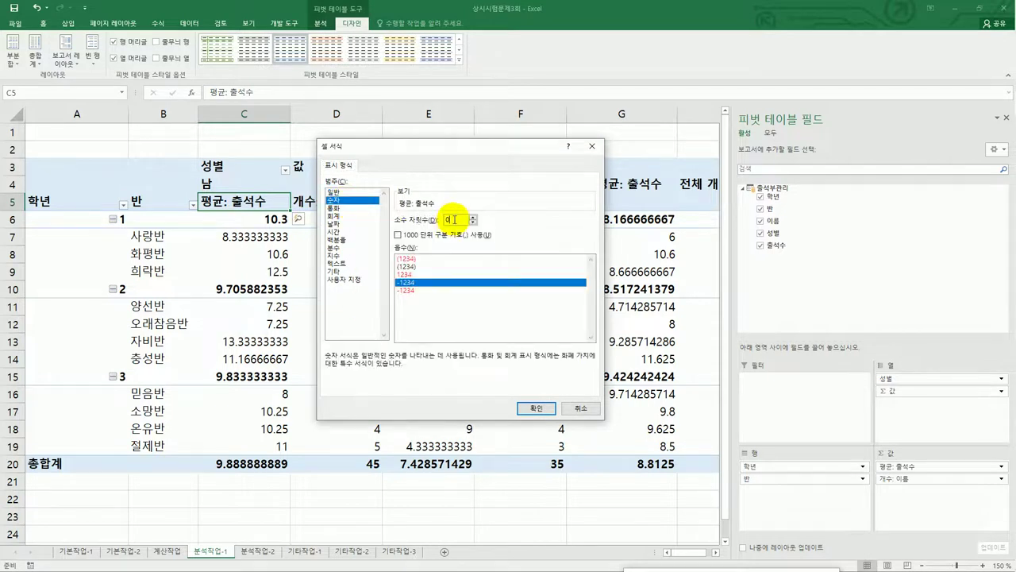
{"action": "double_click", "coordinate": [454, 219]}
{"action": "left_click", "coordinate": [536, 407]}
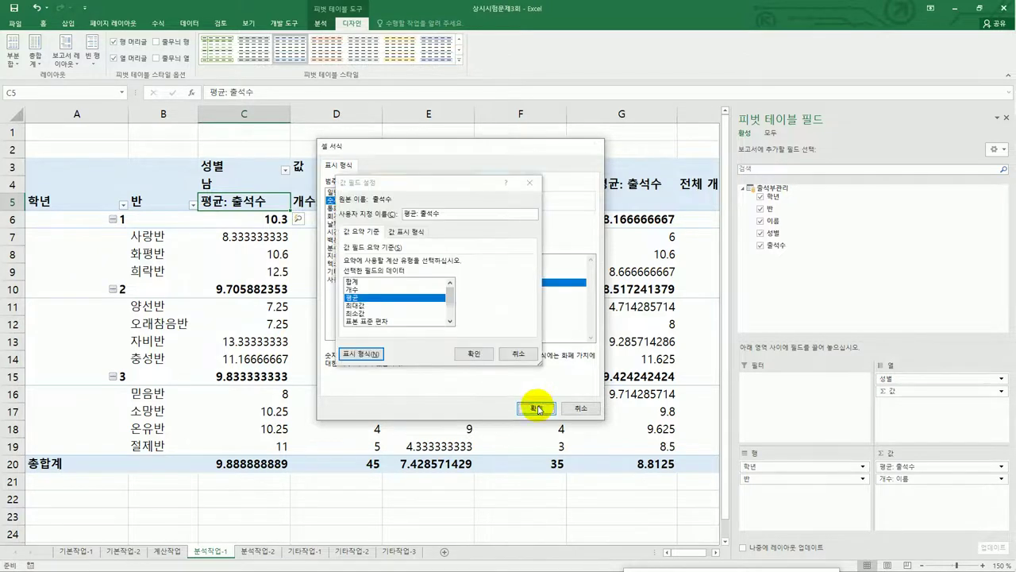
{"action": "left_click", "coordinate": [481, 353]}
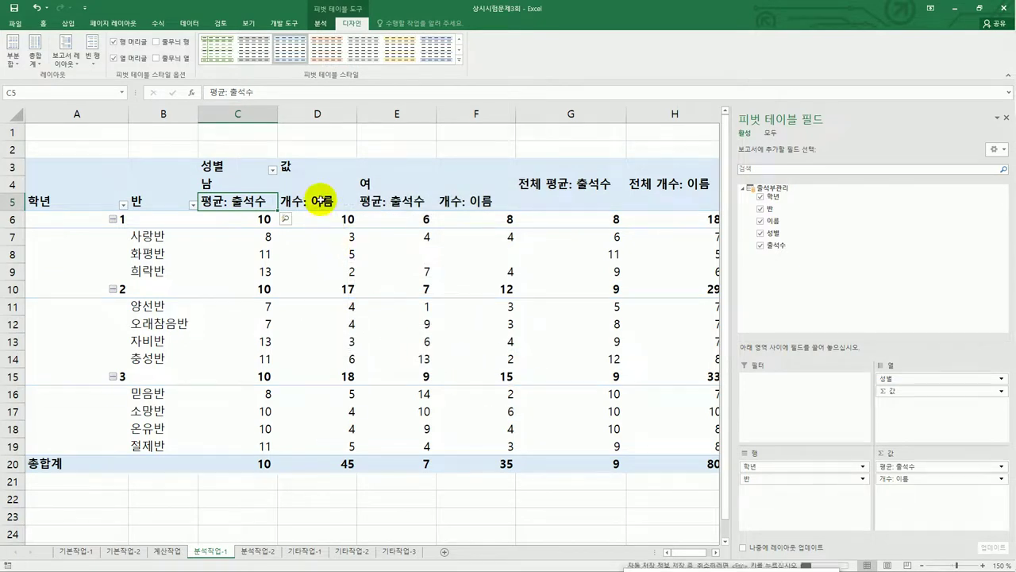
Rename the 개수: 이름 value field of the pivot table to 학생수
{"action": "left_click", "coordinate": [321, 202]}
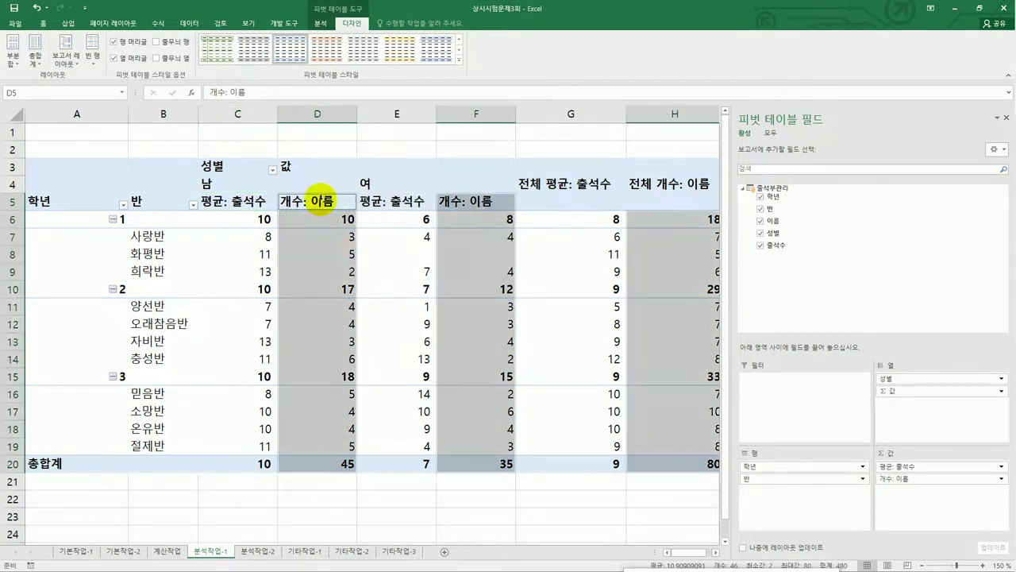
{"action": "left_click", "coordinate": [321, 204]}
{"action": "double_click", "coordinate": [321, 203]}
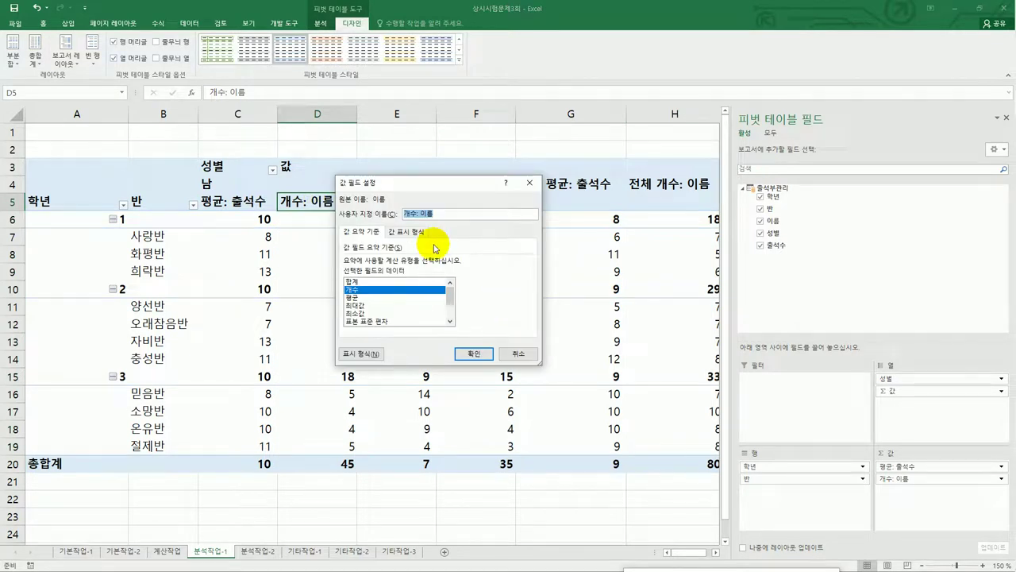
{"action": "type", "text": "인"}
{"action": "type", "text": "생"}
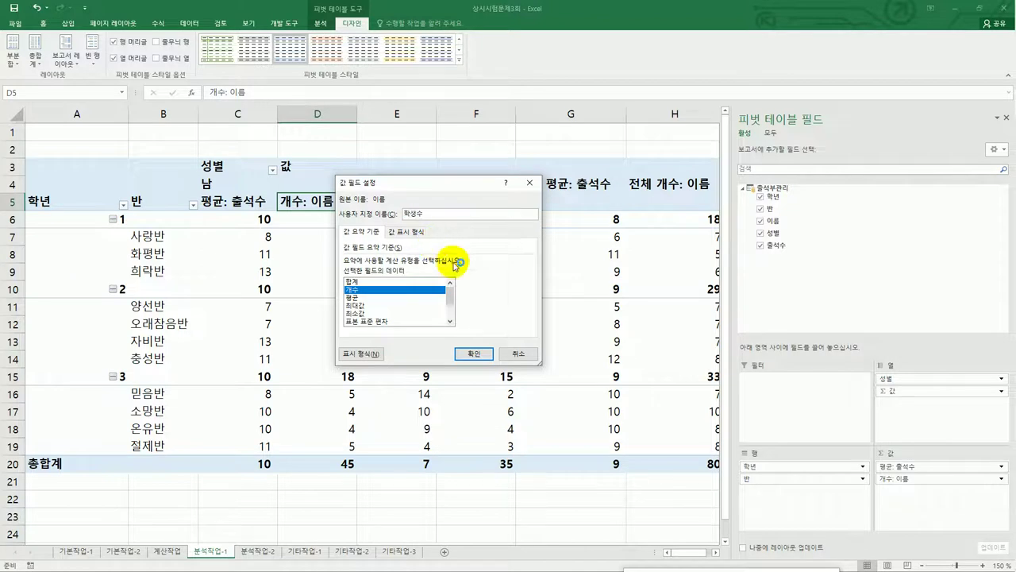
{"action": "type", "text": "수"}
{"action": "left_click", "coordinate": [474, 353]}
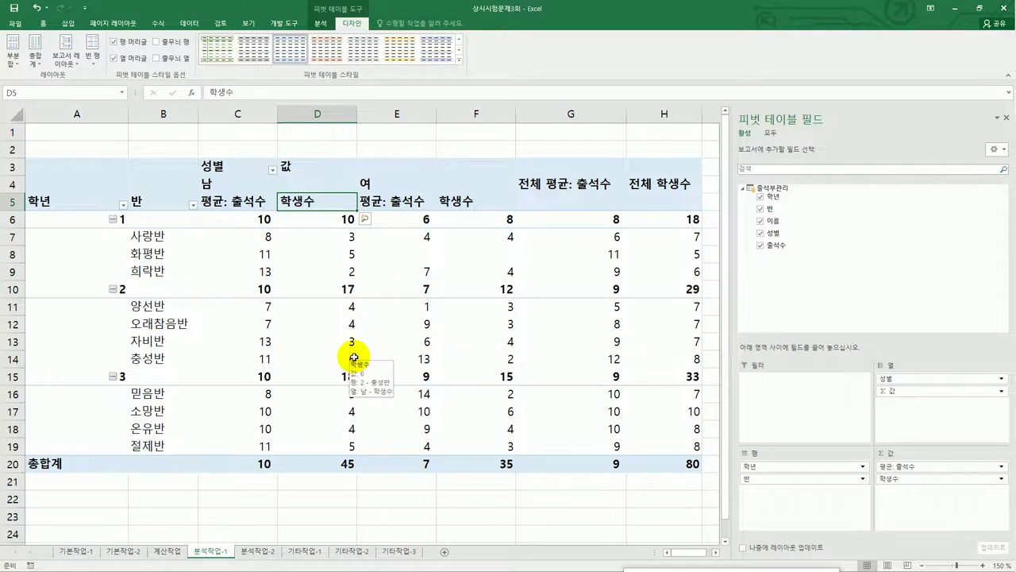
Set the pivot table options to show * in empty cells and to merge and center cells with labels
{"action": "left_click", "coordinate": [321, 23]}
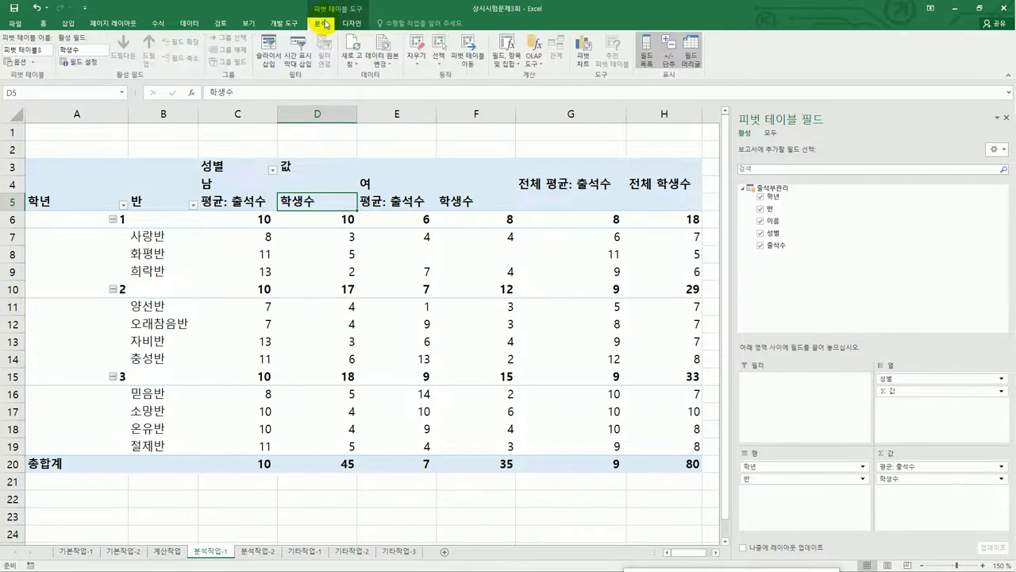
{"action": "left_click", "coordinate": [24, 68]}
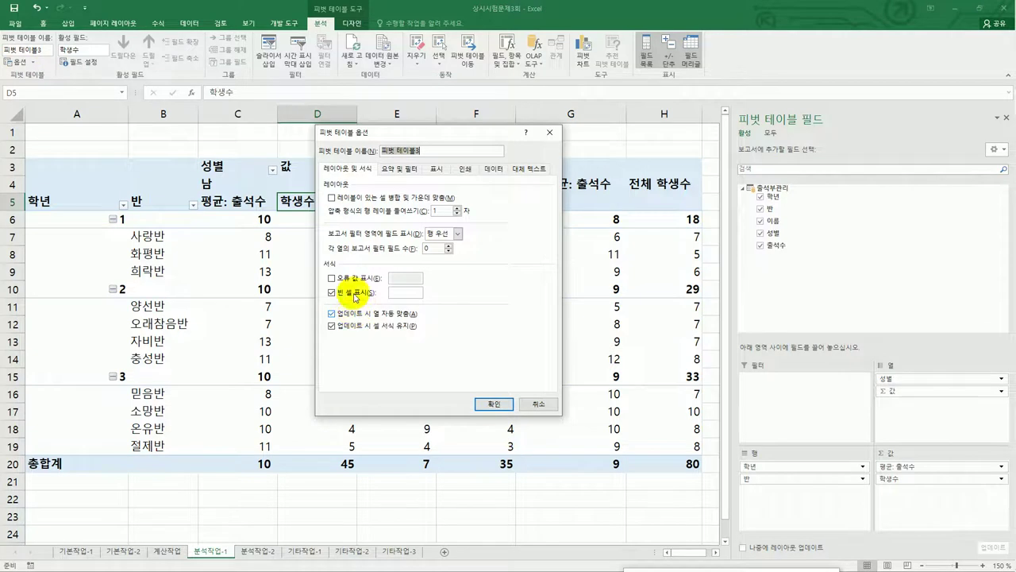
{"action": "left_click", "coordinate": [403, 294]}
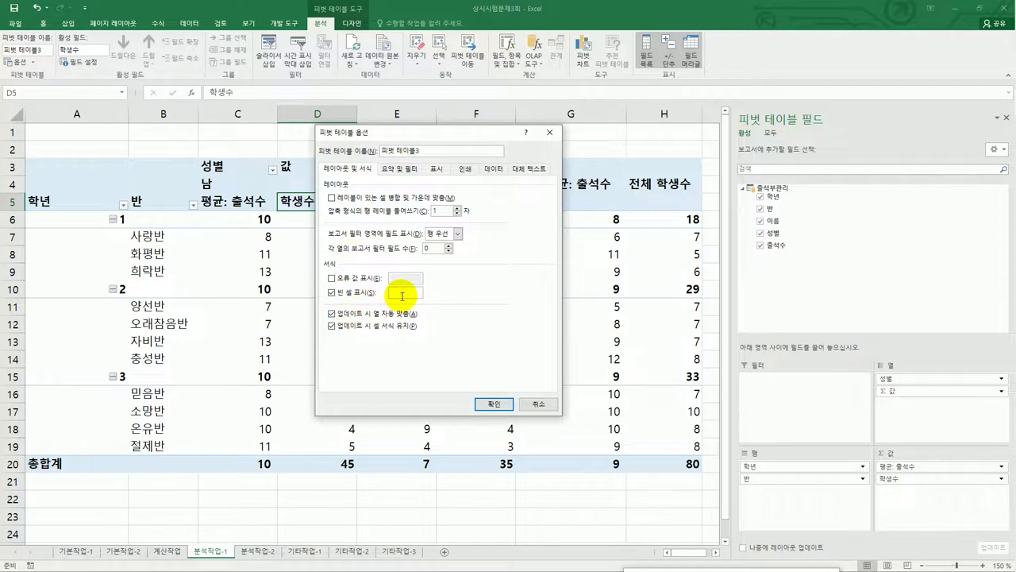
{"action": "type", "text": "*"}
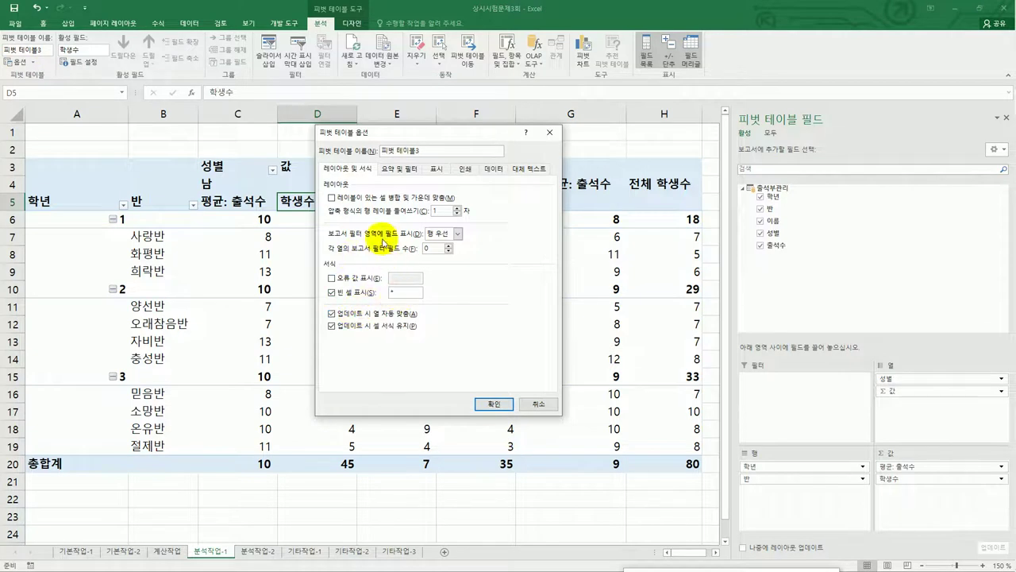
{"action": "left_click", "coordinate": [365, 201]}
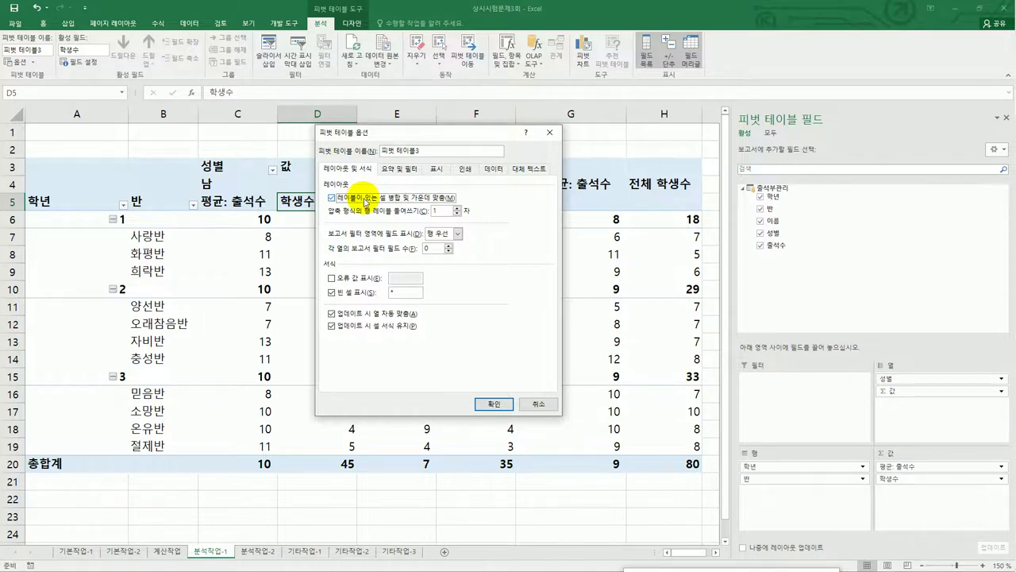
{"action": "left_click", "coordinate": [492, 405]}
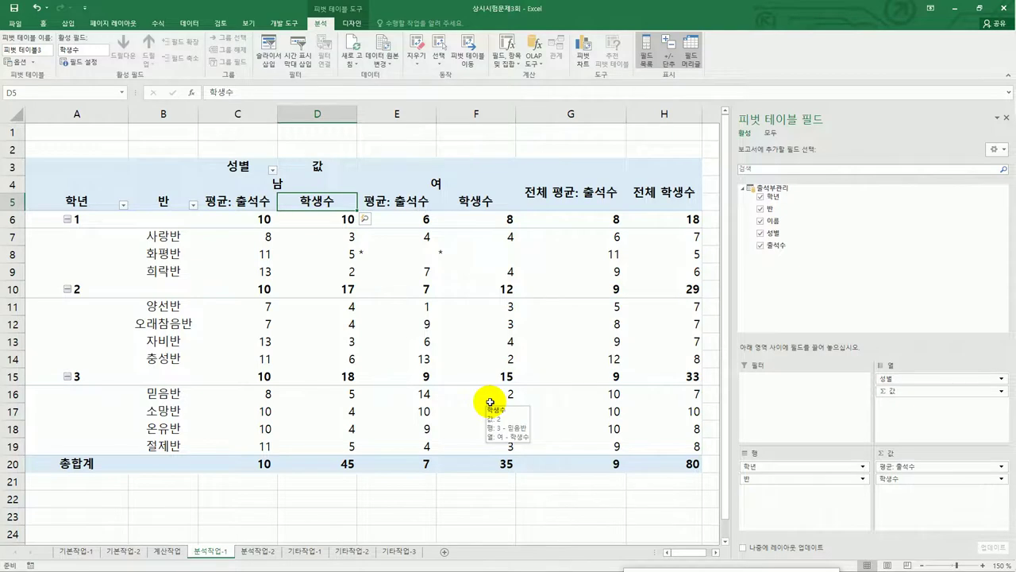
{"action": "left_click", "coordinate": [656, 468]}
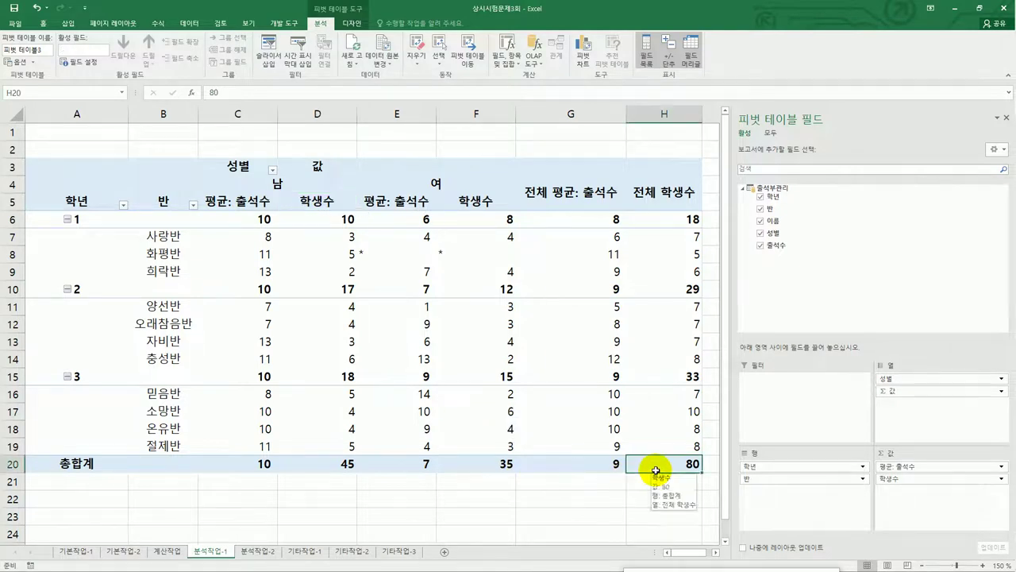
{"action": "left_click", "coordinate": [556, 496]}
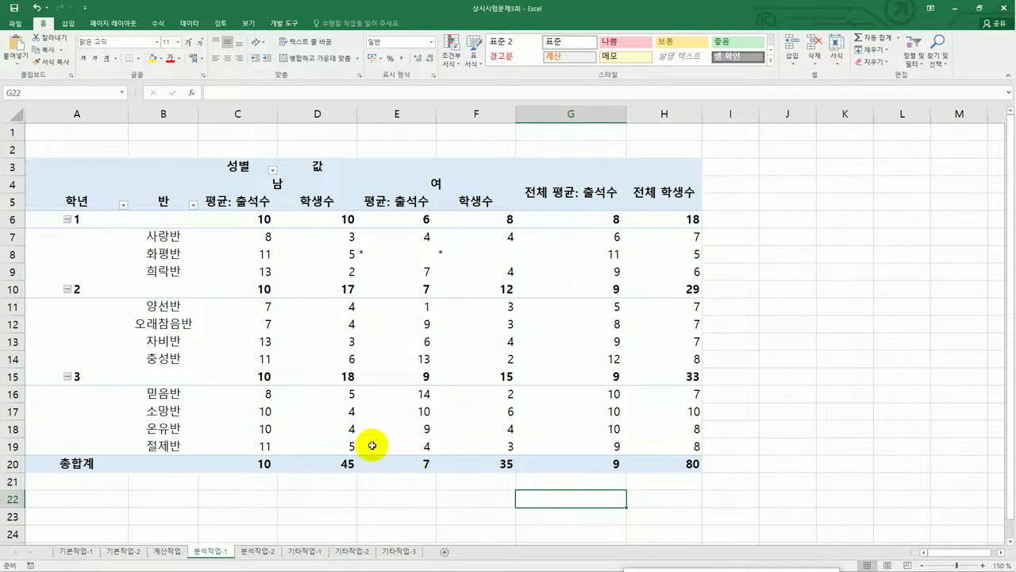
Switch to the 분석작업-2 sheet, review the 성명, 성별 and 생년월일 headers, and select a cell inside [표1]
{"action": "mouse_move", "coordinate": [210, 399]}
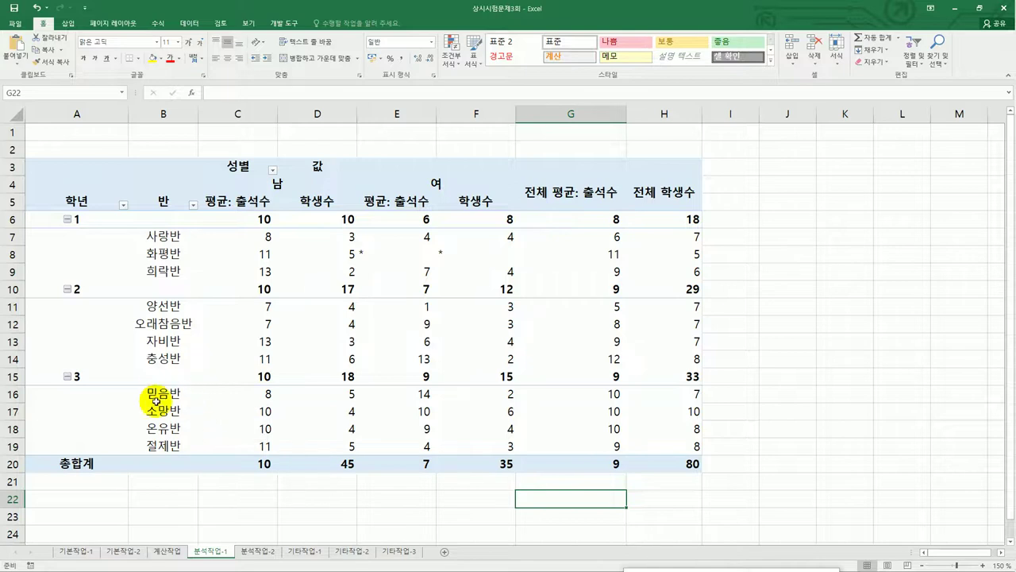
{"action": "left_click", "coordinate": [258, 551]}
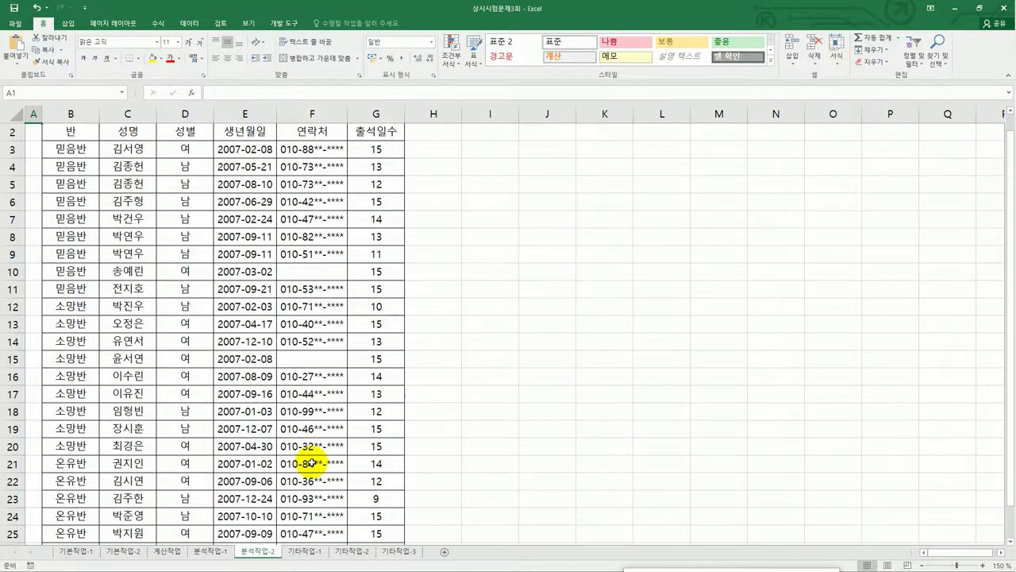
{"action": "scroll", "coordinate": [310, 463], "scroll_direction": "up", "scroll_amount": 1}
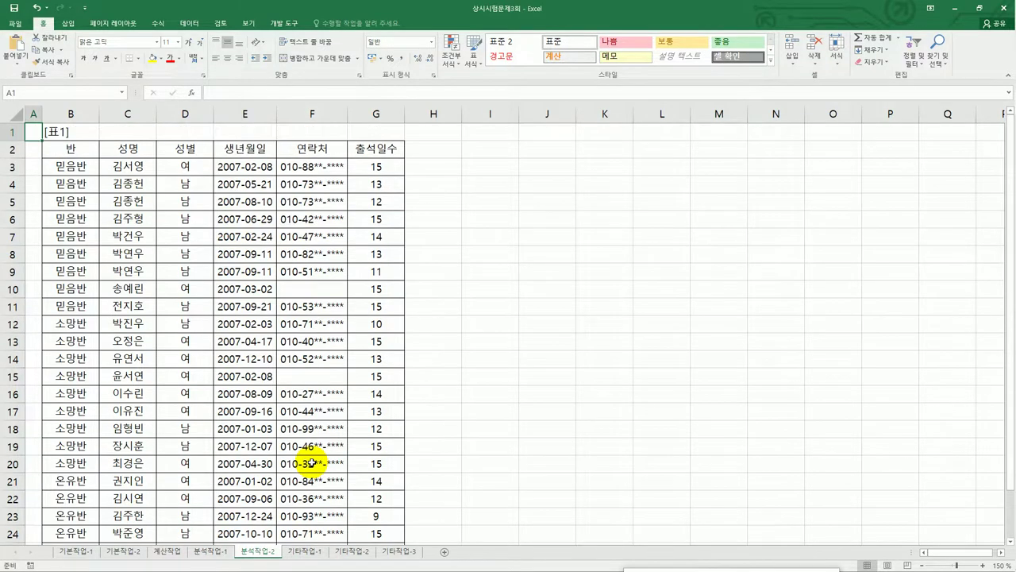
{"action": "left_click", "coordinate": [129, 148]}
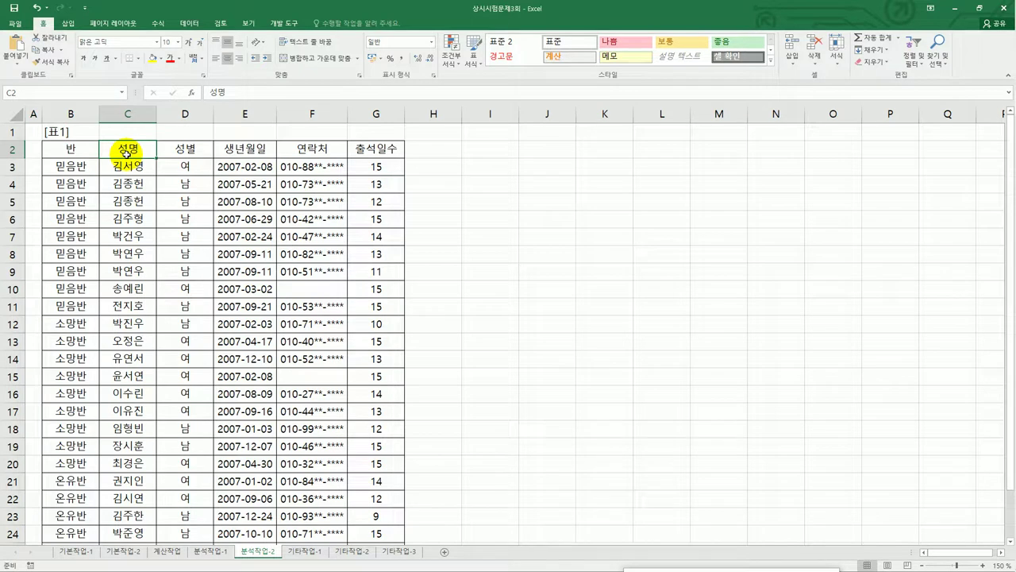
{"action": "left_click", "coordinate": [192, 152]}
{"action": "left_click", "coordinate": [127, 150]}
{"action": "left_click", "coordinate": [191, 151], "text": "ctrl"}
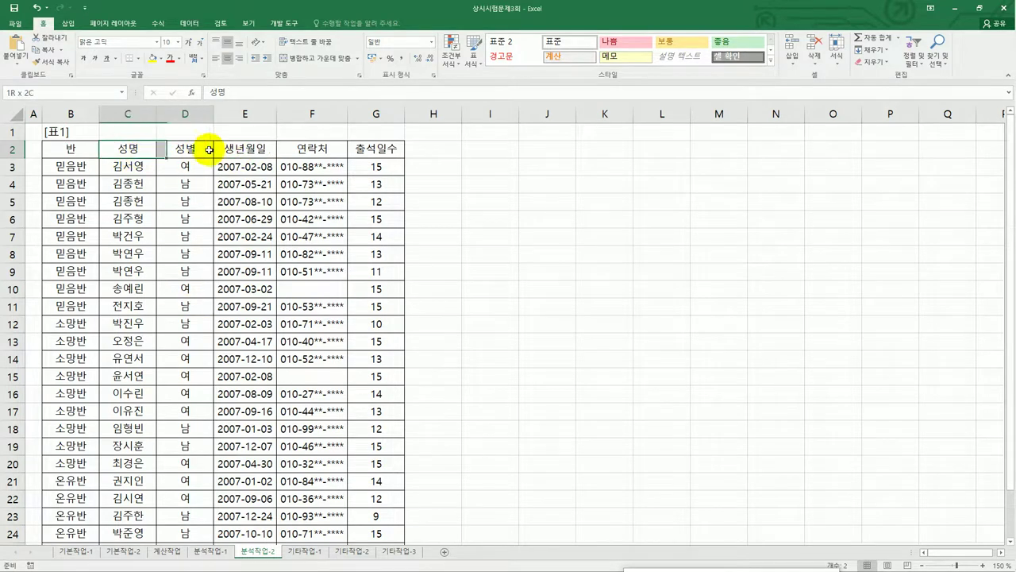
{"action": "left_click", "coordinate": [226, 151], "text": "ctrl"}
{"action": "left_click", "coordinate": [211, 180]}
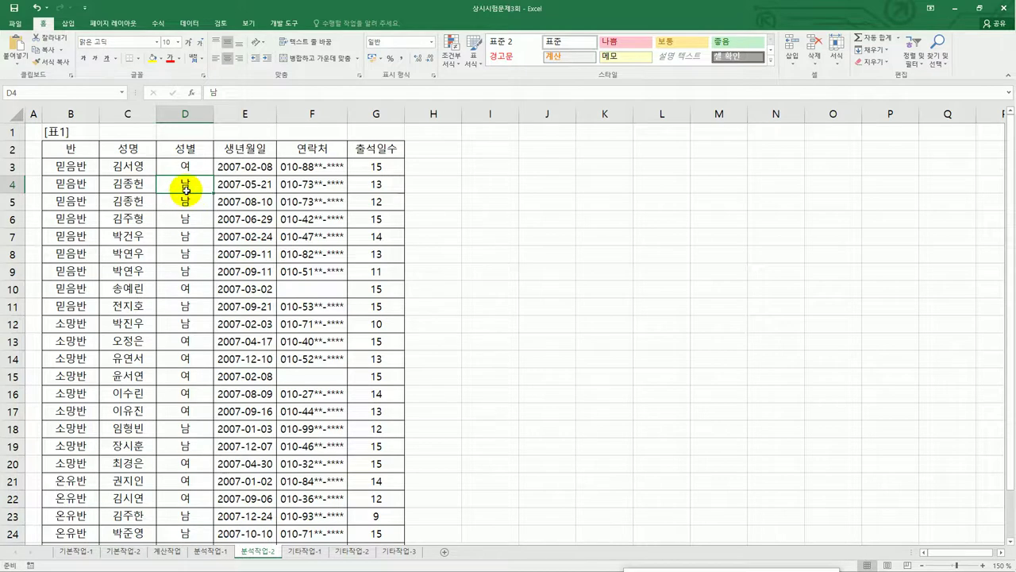
Remove duplicate rows from [표1], comparing only the 성명, 성별 and 생년월일 columns
{"action": "left_click", "coordinate": [190, 24]}
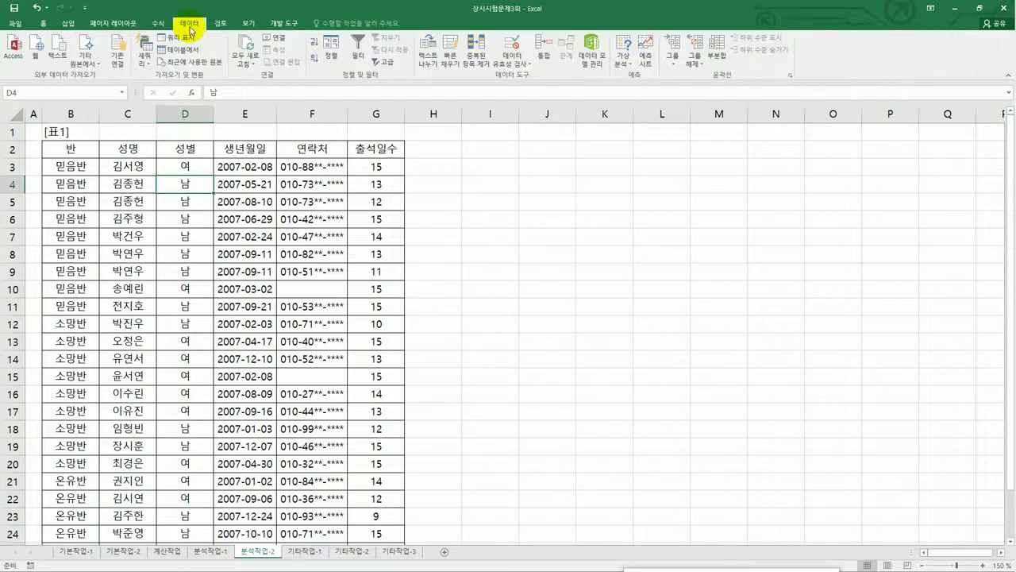
{"action": "left_click", "coordinate": [476, 54]}
{"action": "left_click_drag", "start_coordinate": [511, 197], "coordinate": [567, 170]}
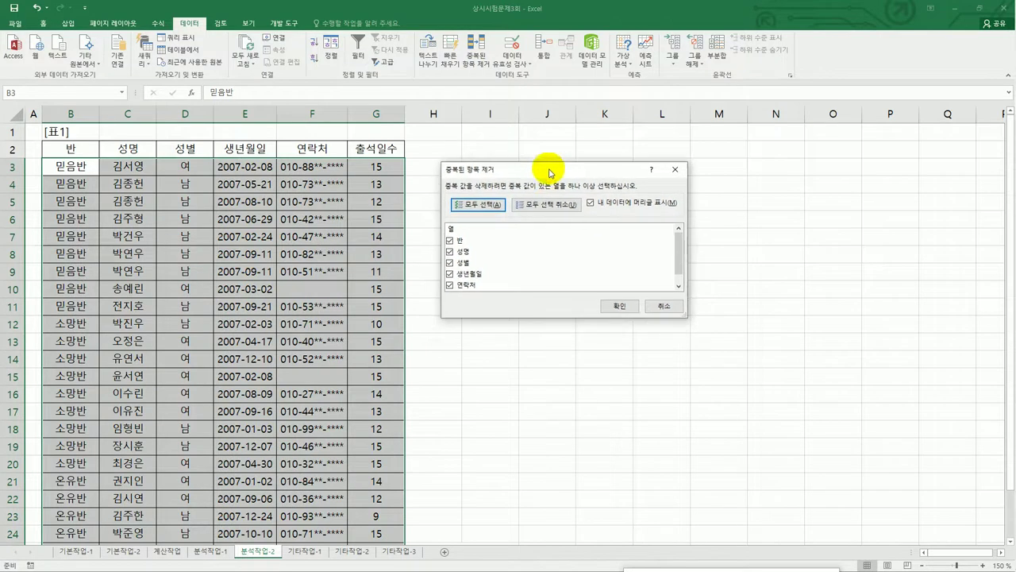
{"action": "left_click", "coordinate": [550, 208]}
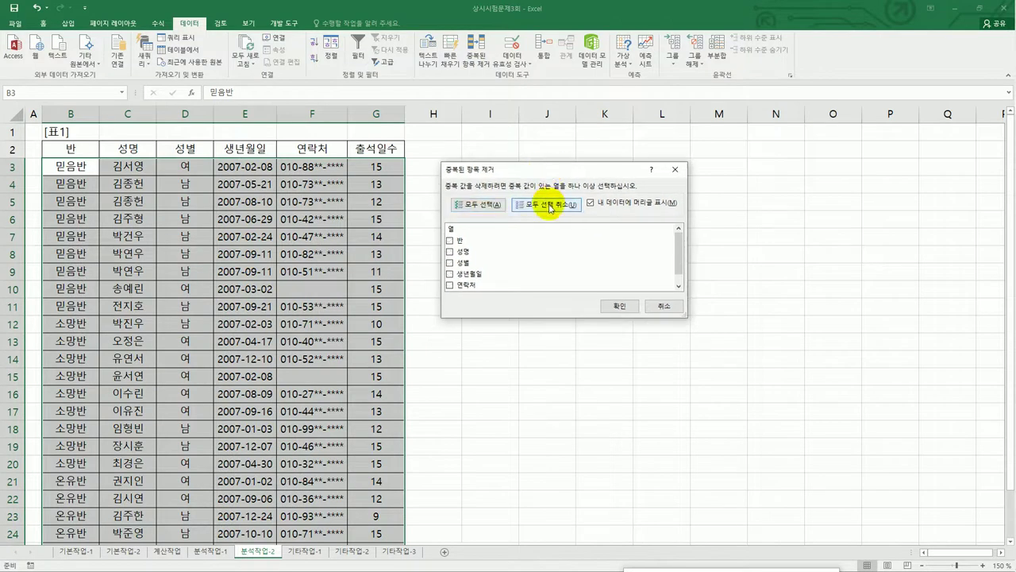
{"action": "left_click", "coordinate": [449, 252]}
{"action": "left_click", "coordinate": [450, 263]}
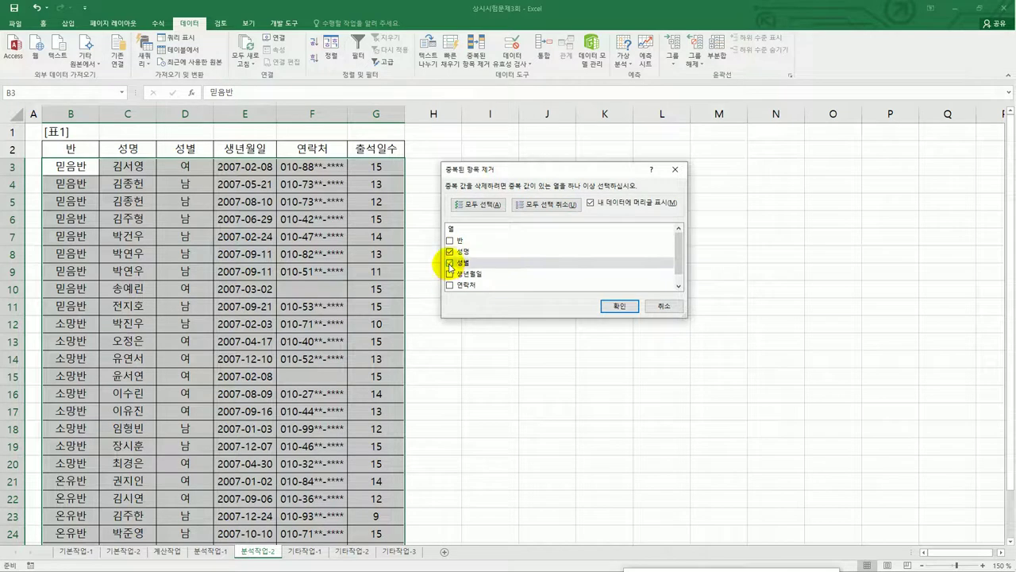
{"action": "left_click", "coordinate": [449, 274]}
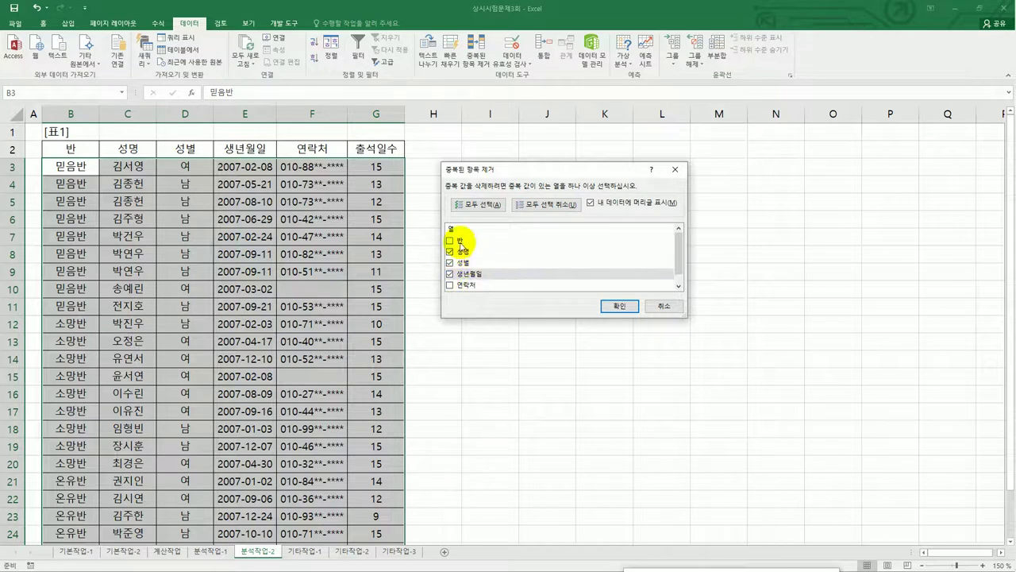
{"action": "left_click", "coordinate": [620, 308]}
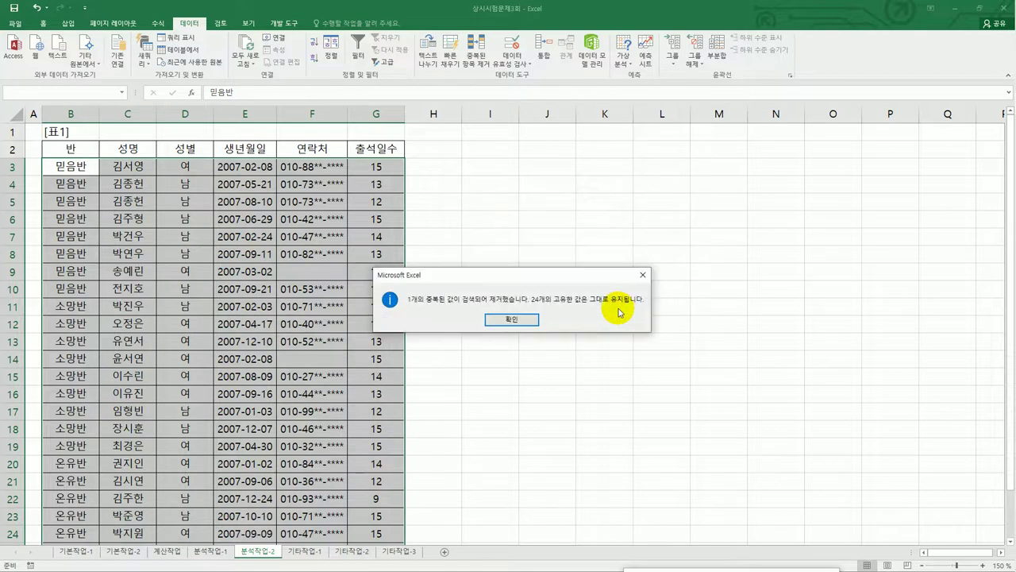
{"action": "left_click", "coordinate": [514, 321]}
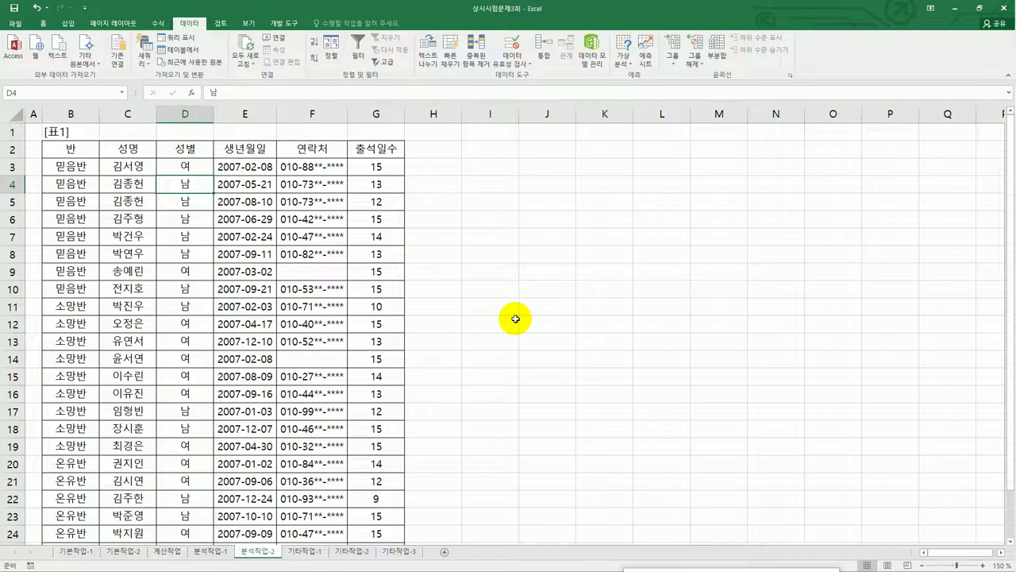
Sort [표1] by 반 in ascending order, with 성별 in ascending order as the second sort level
{"action": "left_click", "coordinate": [71, 153]}
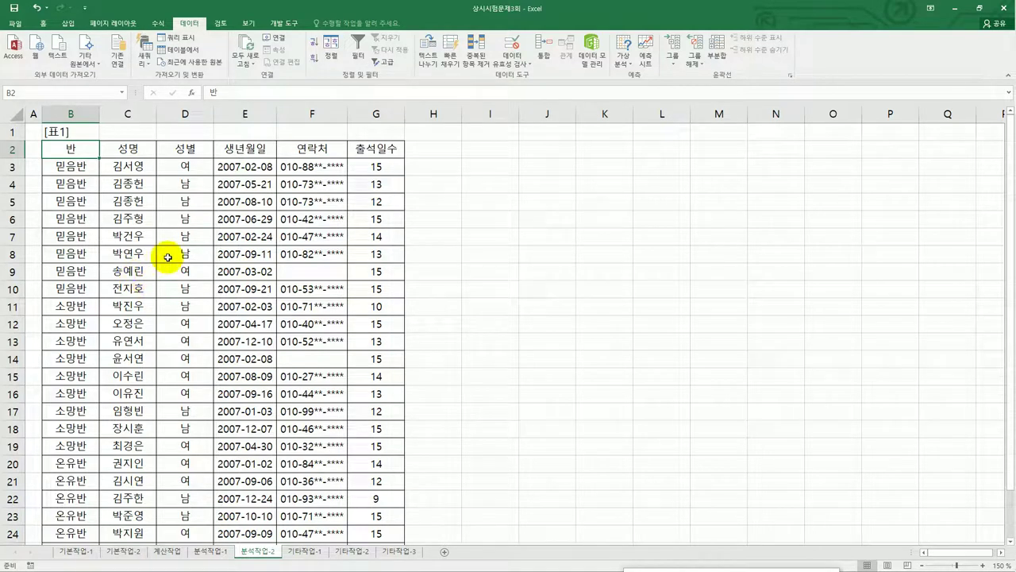
{"action": "left_click", "coordinate": [224, 236]}
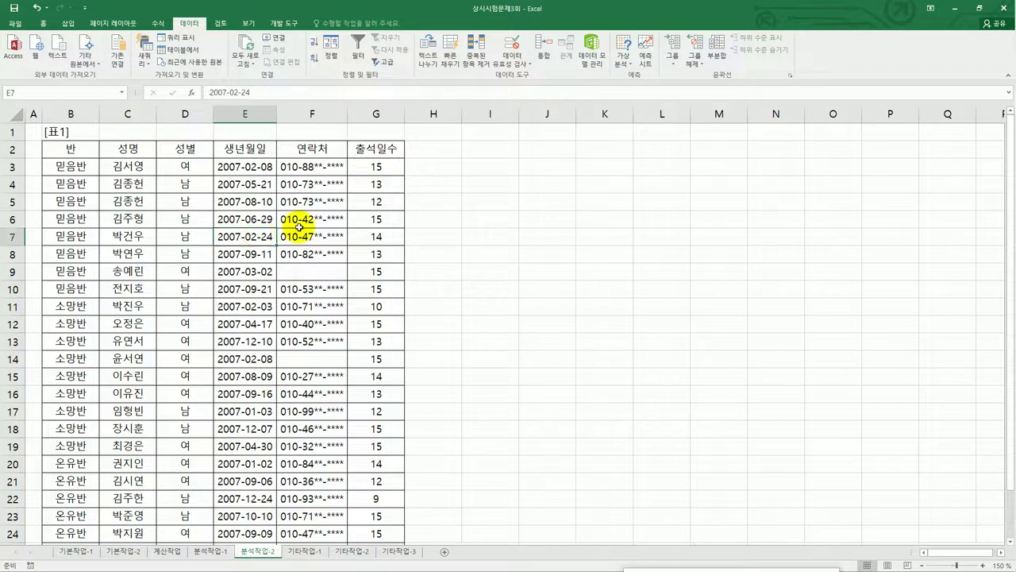
{"action": "left_click", "coordinate": [300, 226]}
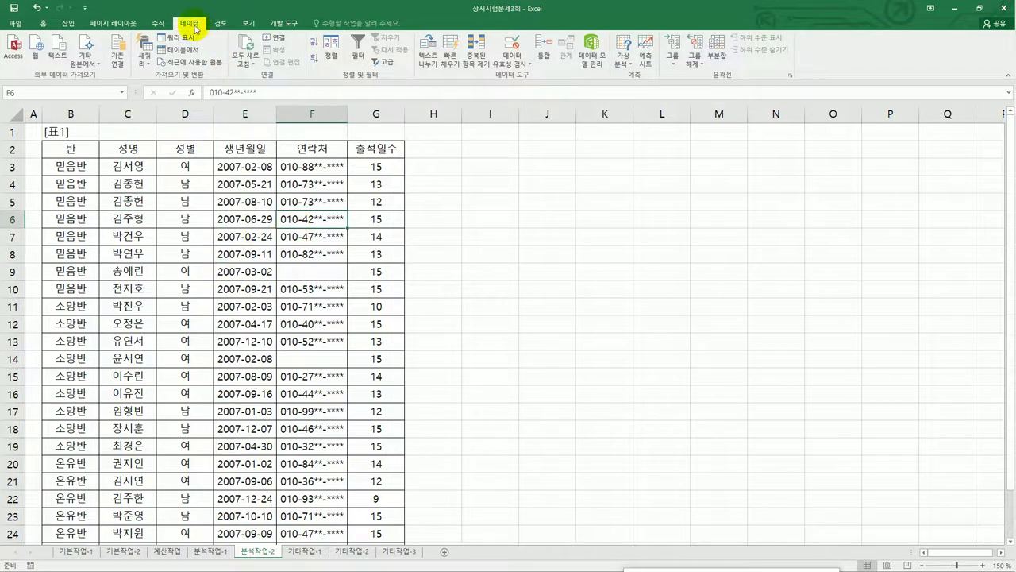
{"action": "left_click", "coordinate": [332, 49]}
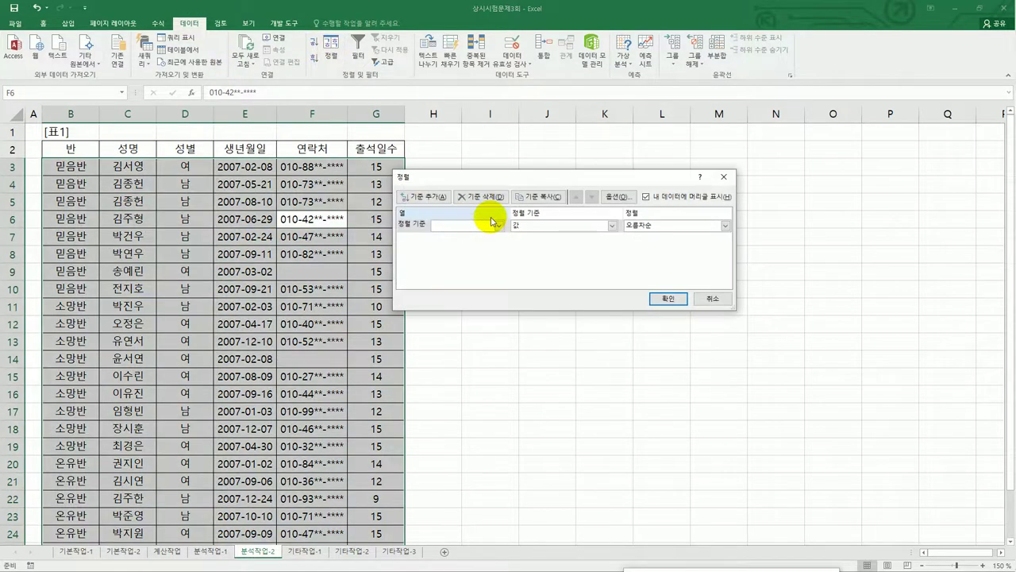
{"action": "left_click_drag", "start_coordinate": [492, 181], "coordinate": [482, 144]}
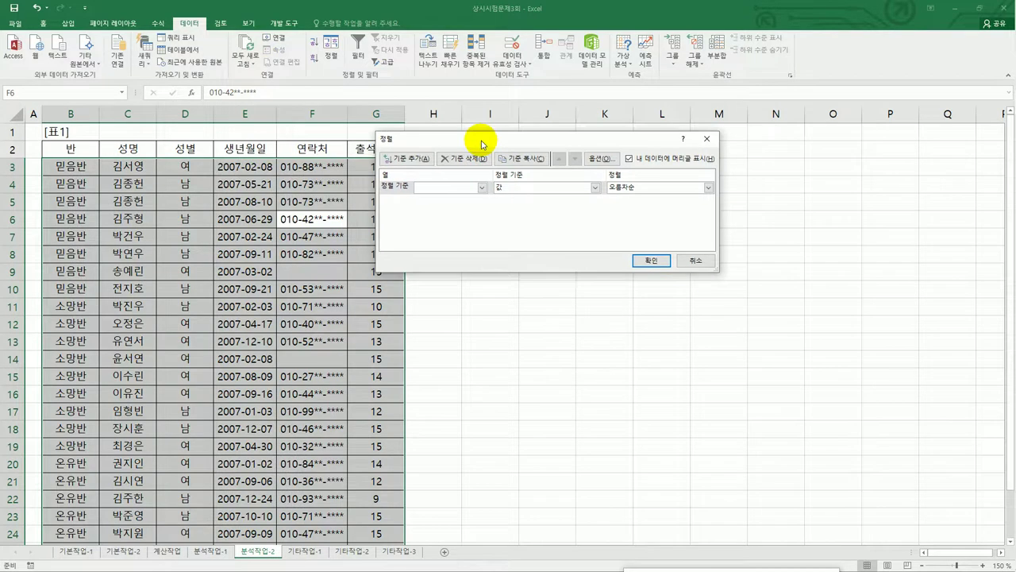
{"action": "left_click", "coordinate": [481, 188]}
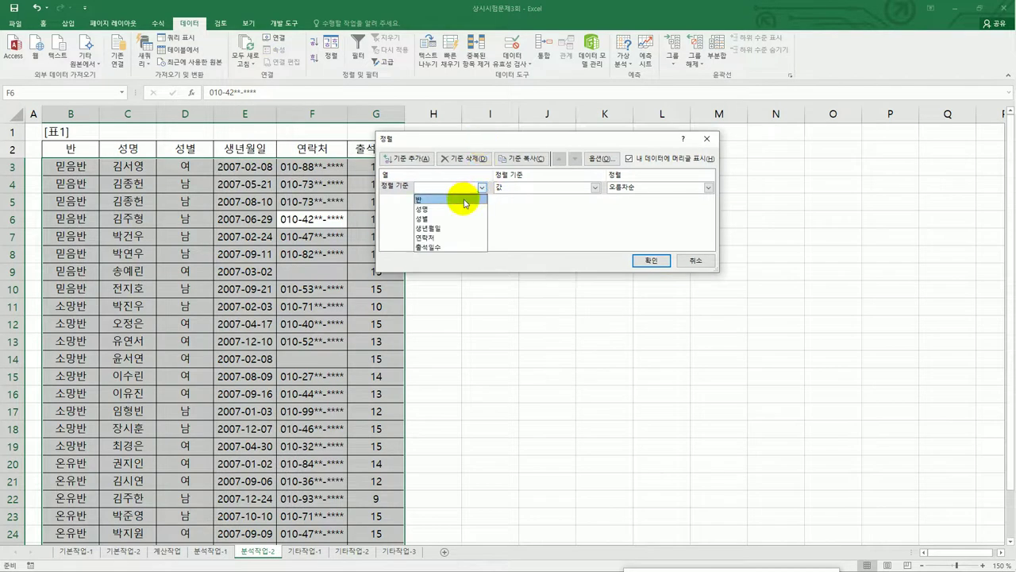
{"action": "left_click", "coordinate": [465, 200]}
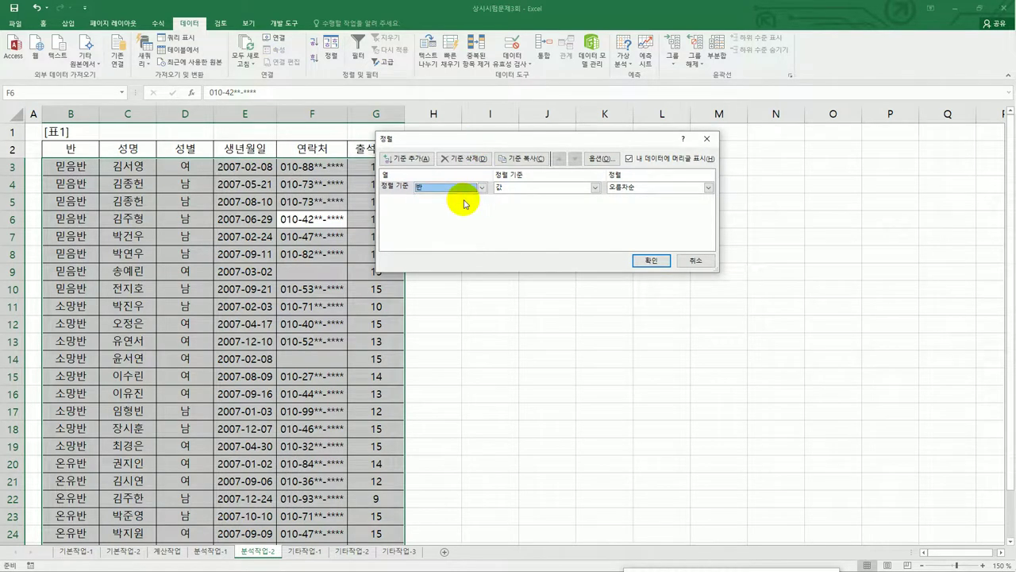
{"action": "left_click", "coordinate": [426, 159]}
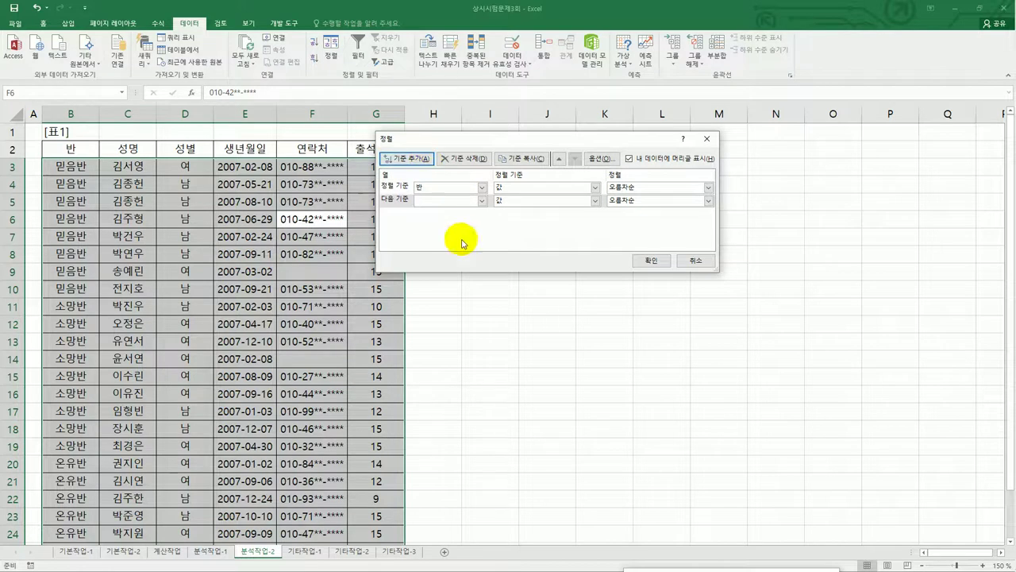
{"action": "left_click", "coordinate": [482, 201]}
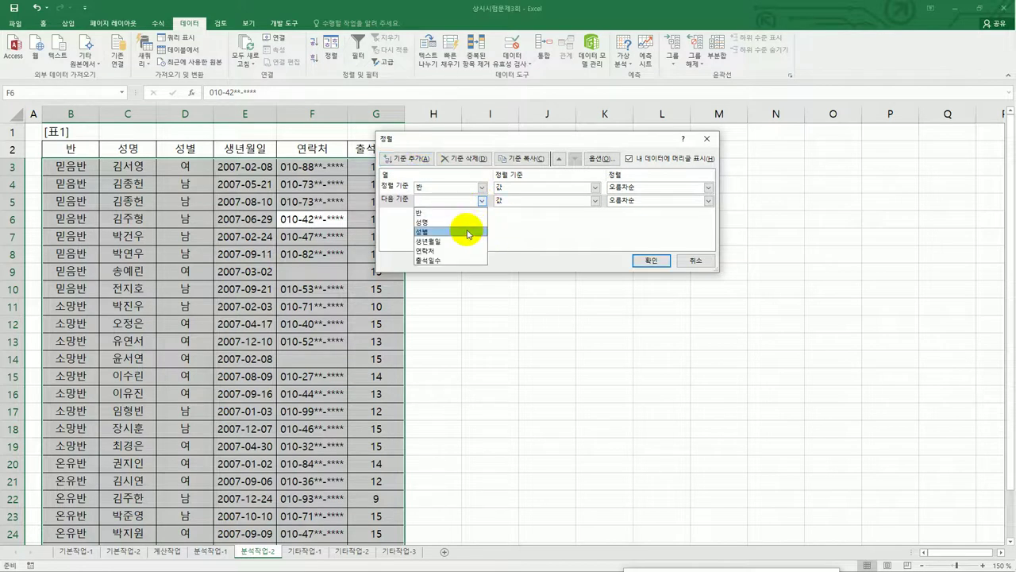
{"action": "left_click", "coordinate": [467, 233]}
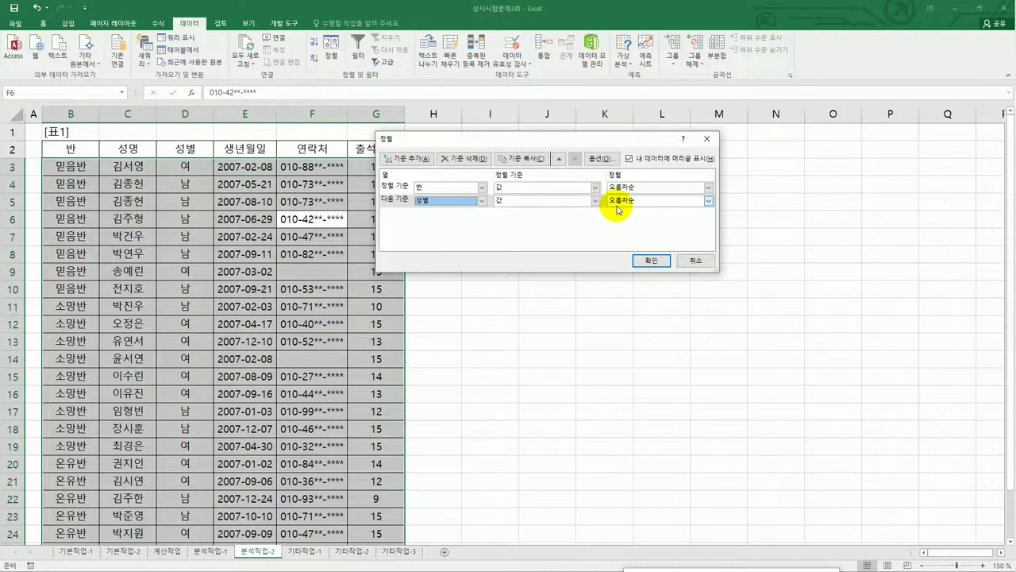
{"action": "left_click", "coordinate": [644, 261]}
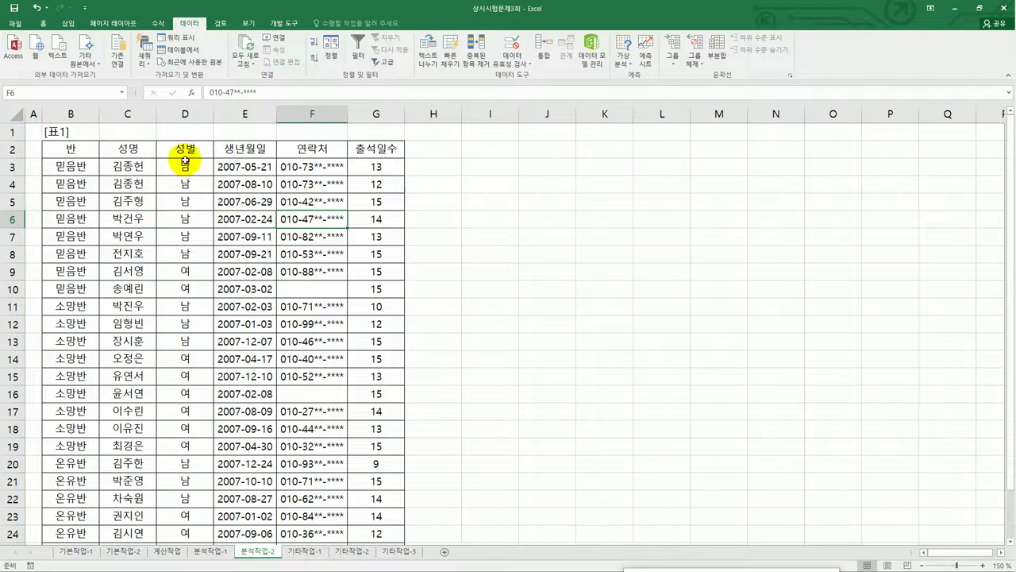
Add subtotals to [표1] that average 출석일수 for each 반, and widen column B to fit the subtotal labels
{"action": "left_click", "coordinate": [178, 254]}
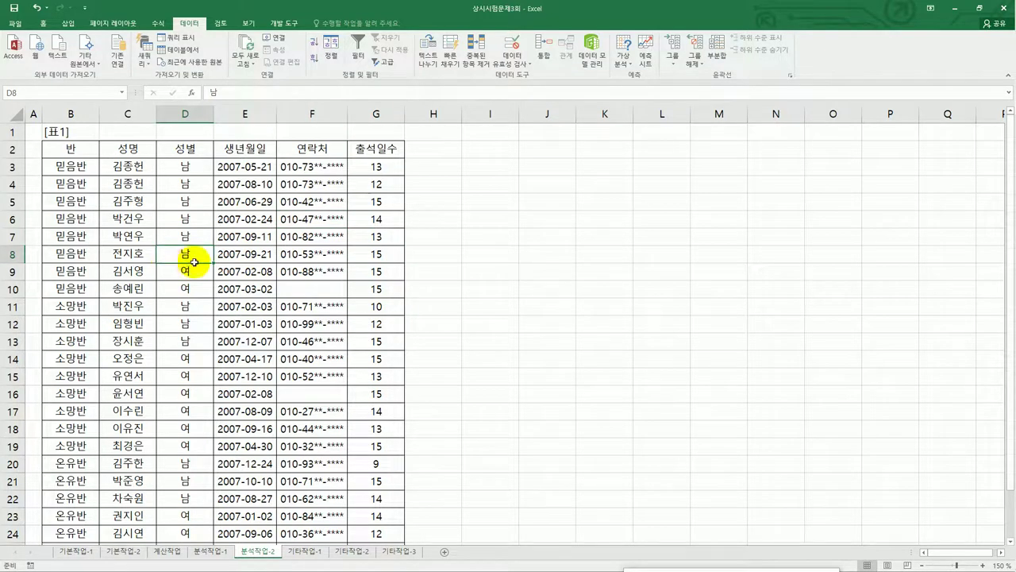
{"action": "left_click", "coordinate": [717, 57]}
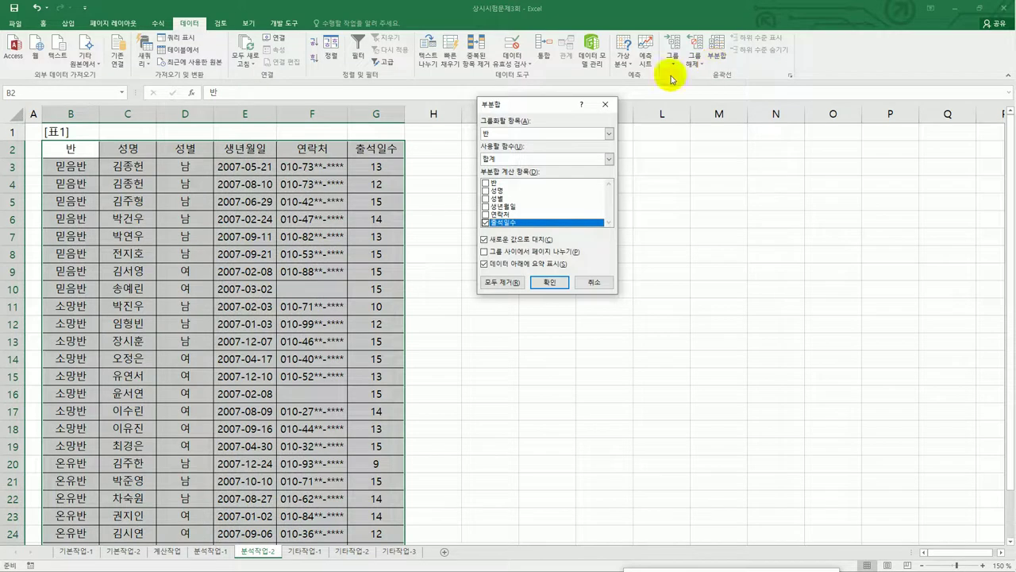
{"action": "left_click_drag", "start_coordinate": [547, 112], "coordinate": [508, 118]}
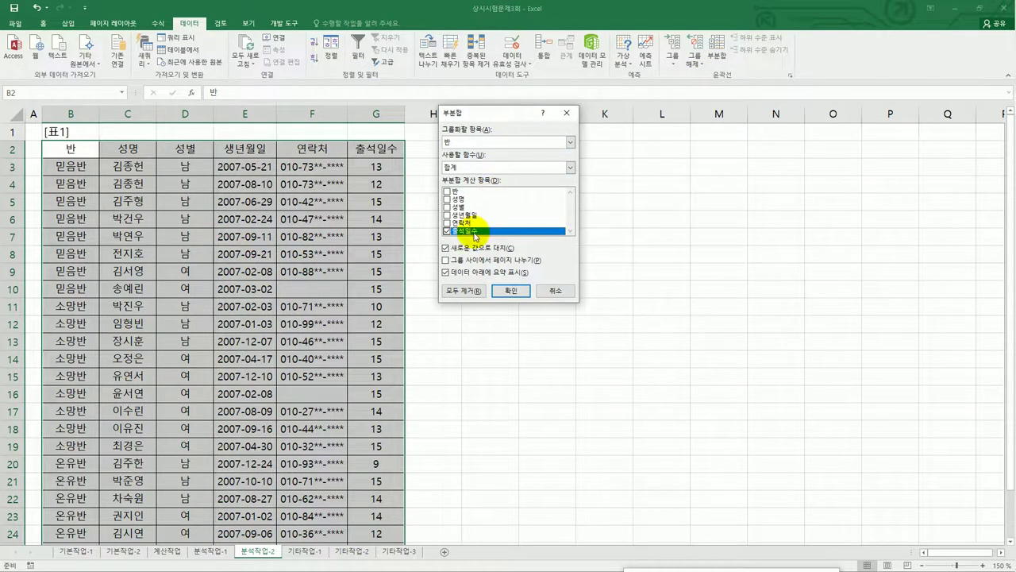
{"action": "left_click", "coordinate": [485, 168]}
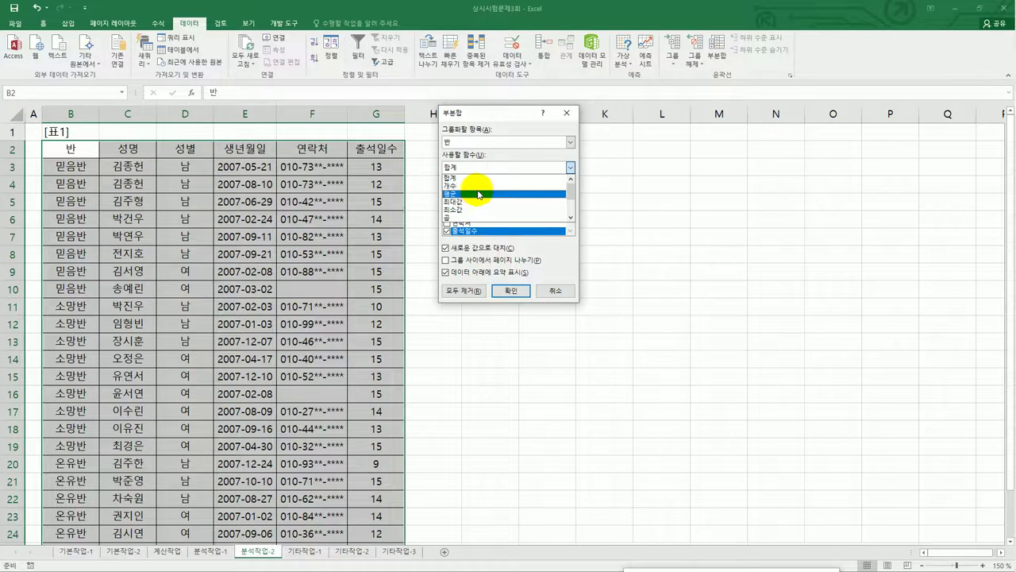
{"action": "left_click", "coordinate": [478, 193]}
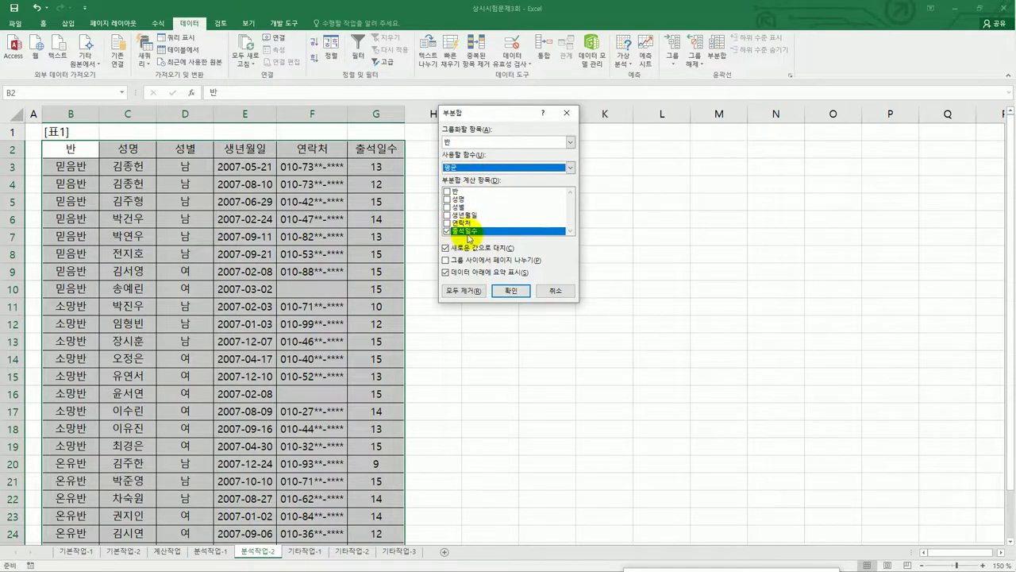
{"action": "left_click", "coordinate": [512, 290]}
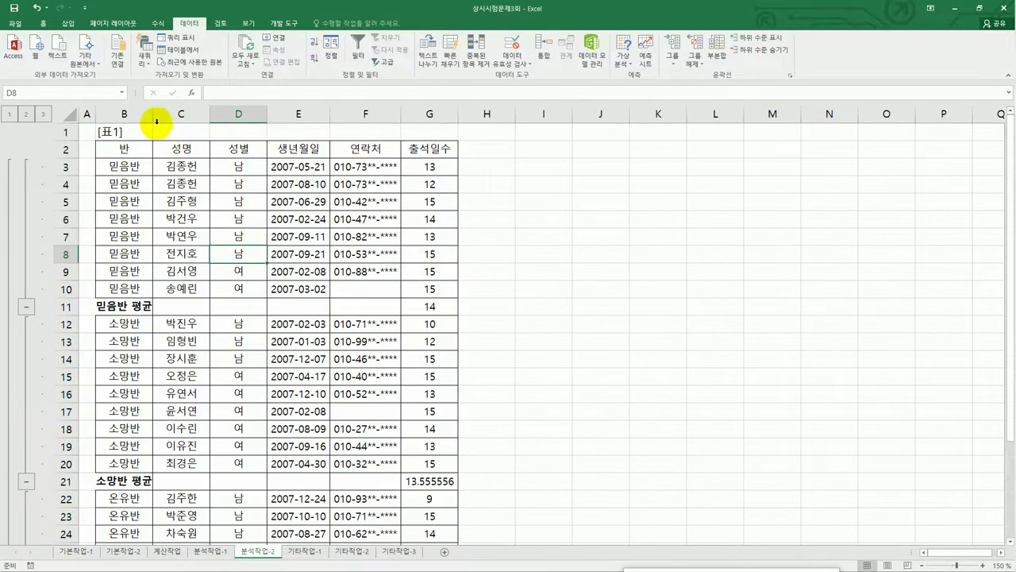
{"action": "left_click_drag", "start_coordinate": [152, 114], "coordinate": [157, 116]}
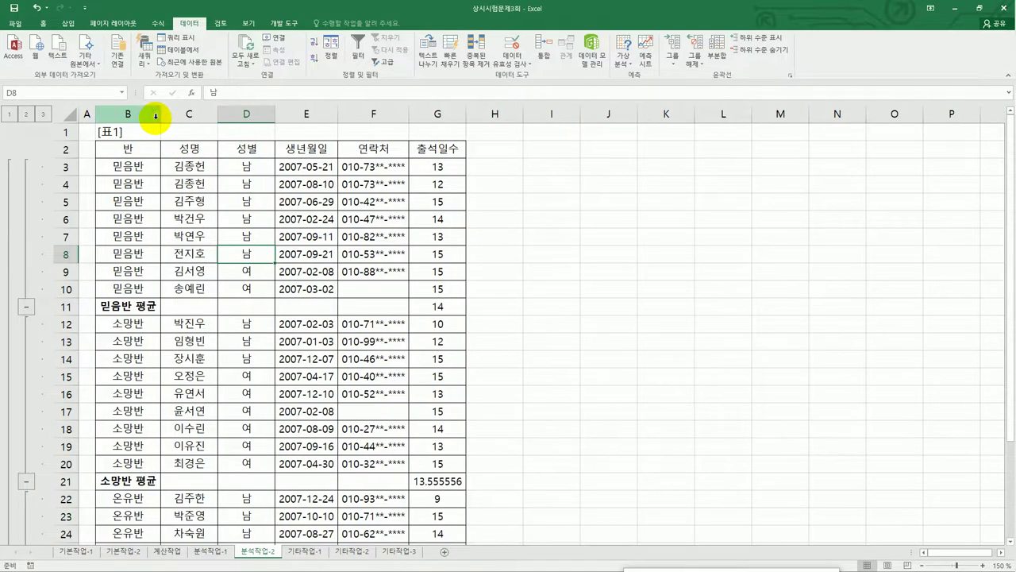
Add nested subtotals that count 성명 for each 성별 without replacing the existing averages, and check the count formula in C9
{"action": "left_click", "coordinate": [715, 55]}
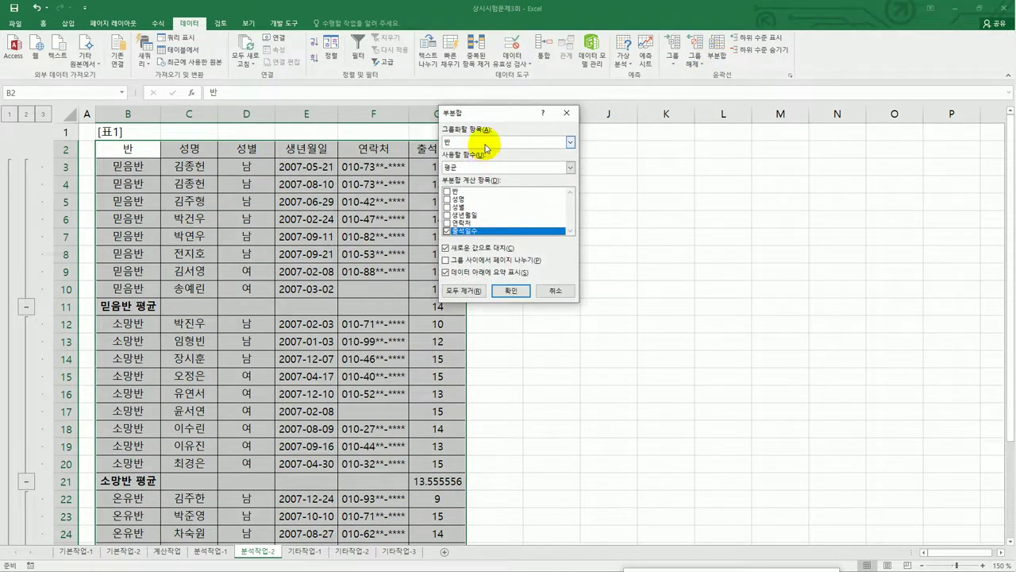
{"action": "left_click", "coordinate": [485, 144]}
{"action": "left_click", "coordinate": [479, 169]}
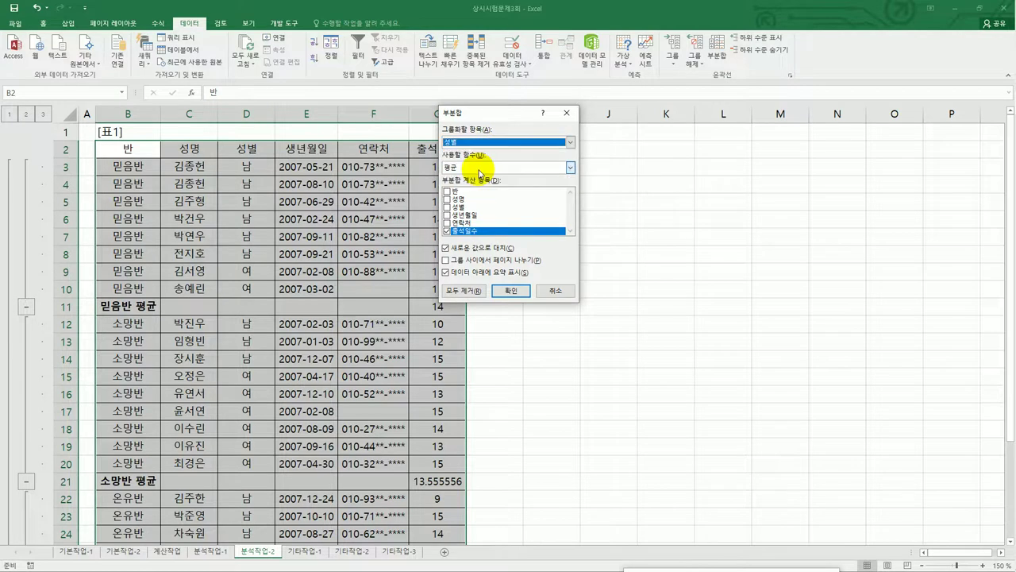
{"action": "left_click", "coordinate": [447, 231]}
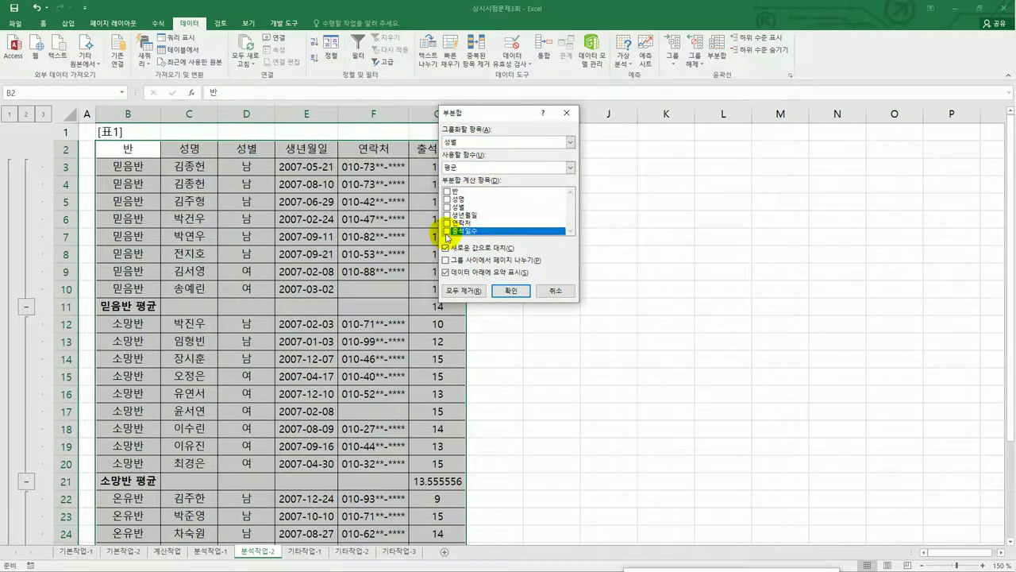
{"action": "left_click", "coordinate": [447, 199]}
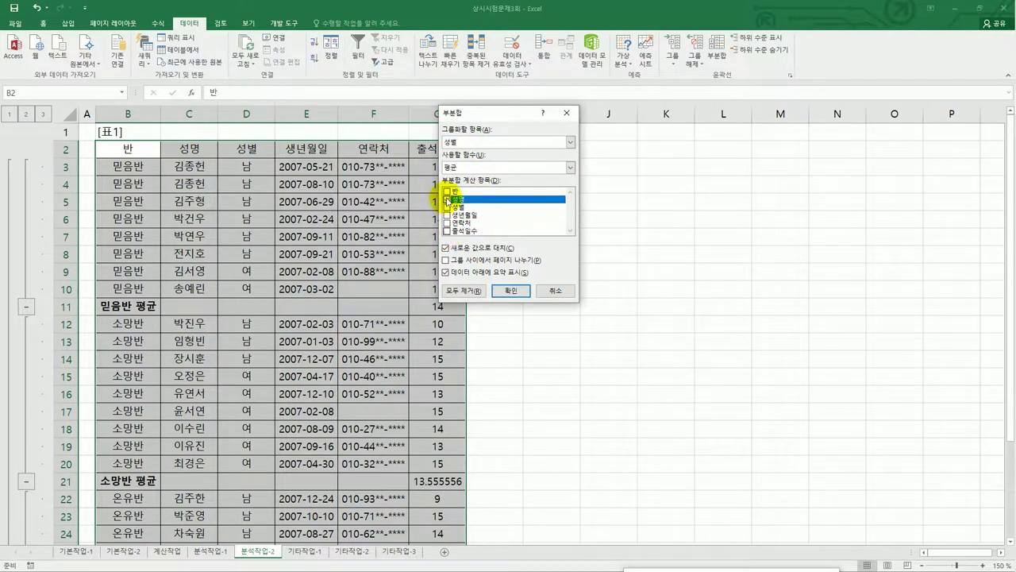
{"action": "left_click", "coordinate": [482, 167]}
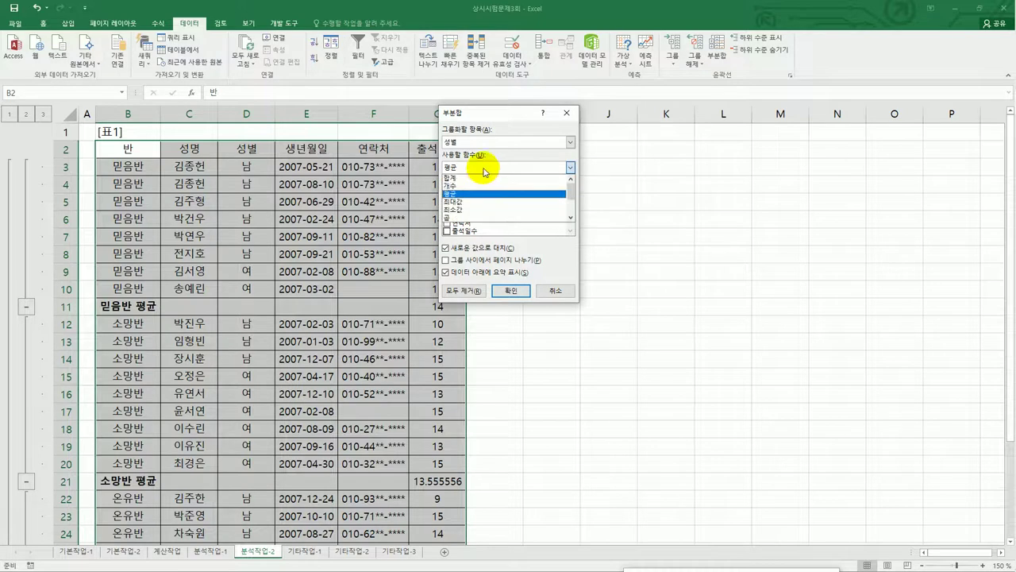
{"action": "left_click", "coordinate": [480, 189]}
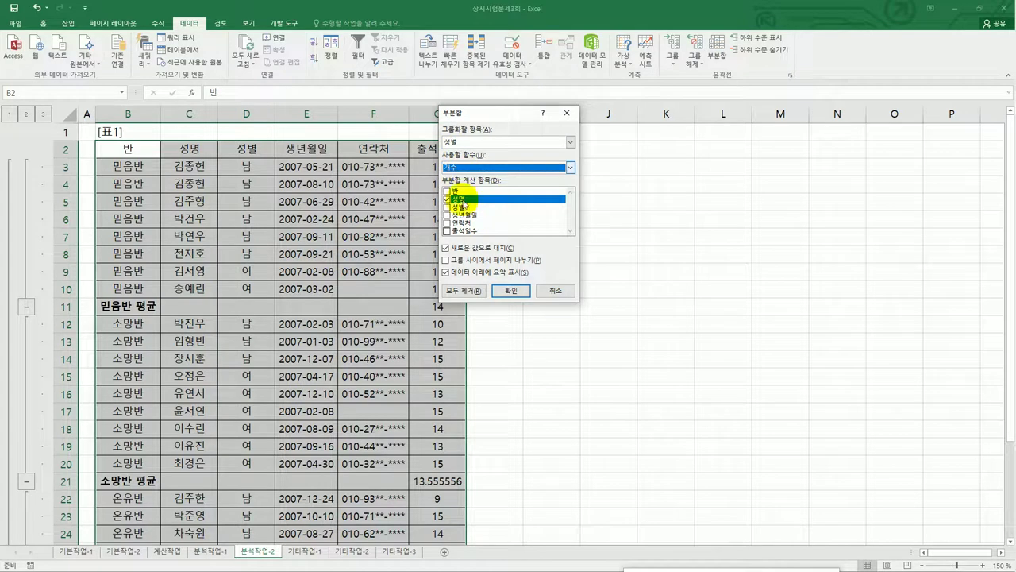
{"action": "left_click", "coordinate": [469, 250]}
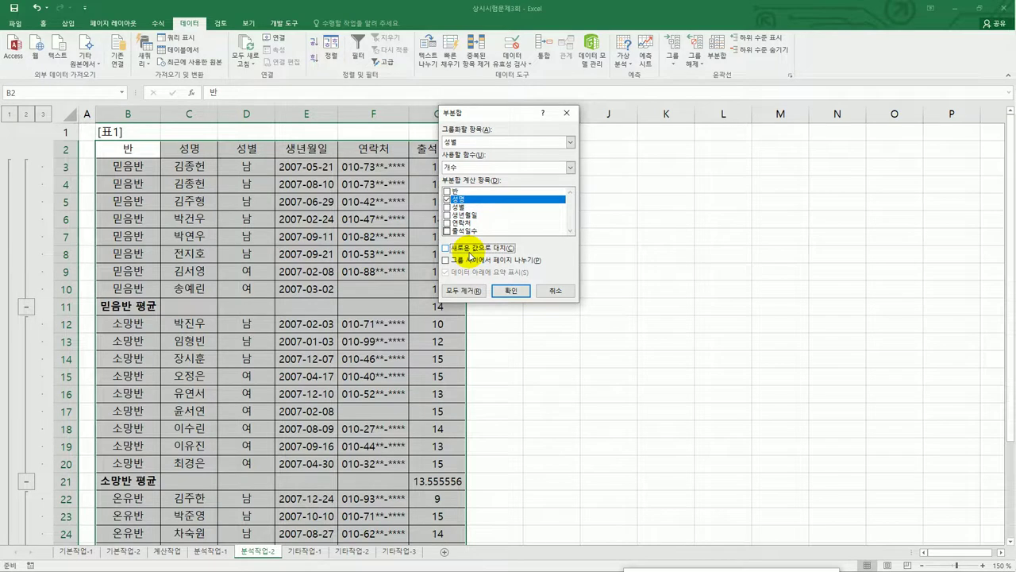
{"action": "left_click", "coordinate": [506, 292]}
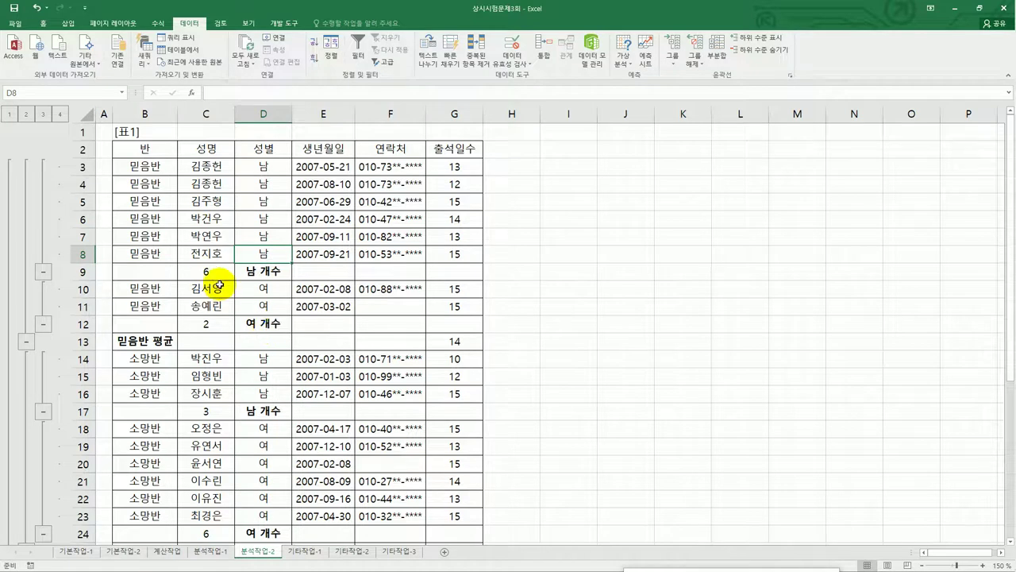
{"action": "left_click", "coordinate": [218, 277]}
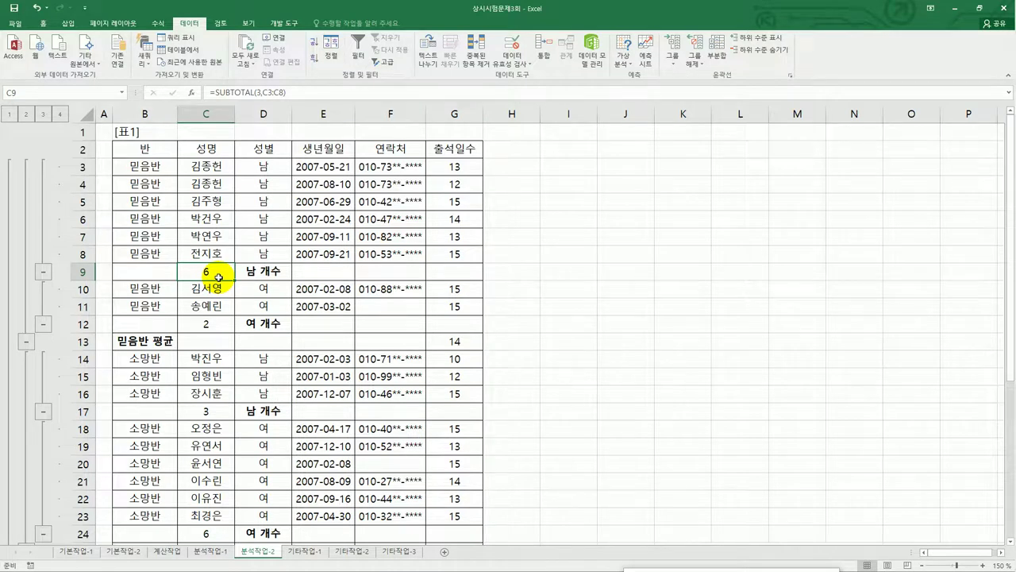
On the 기타작업-1 sheet, add a new data series named 중국(CNY) to the exchange-rate chart's data source
{"action": "left_click", "coordinate": [305, 551]}
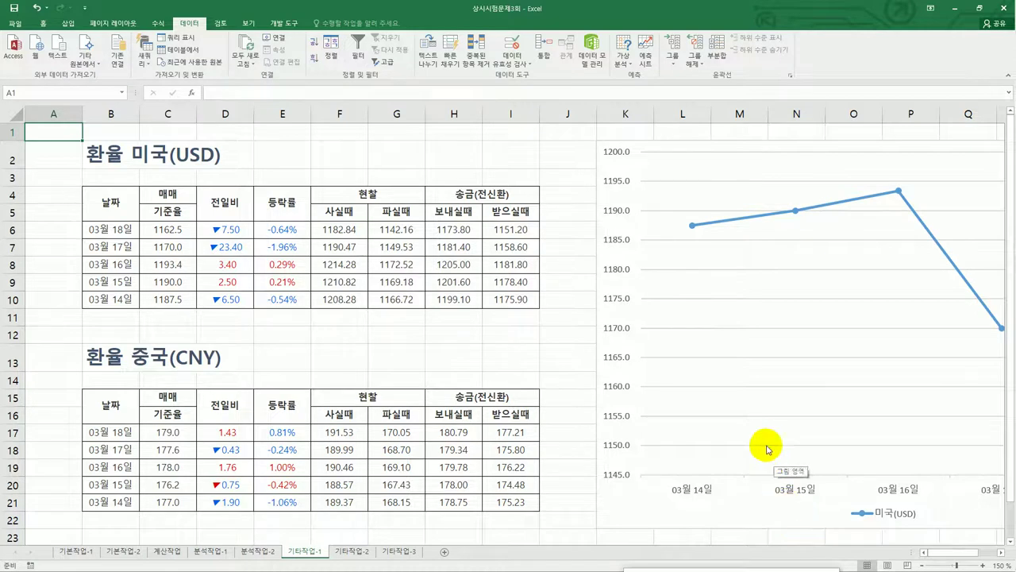
{"action": "right_click", "coordinate": [686, 165]}
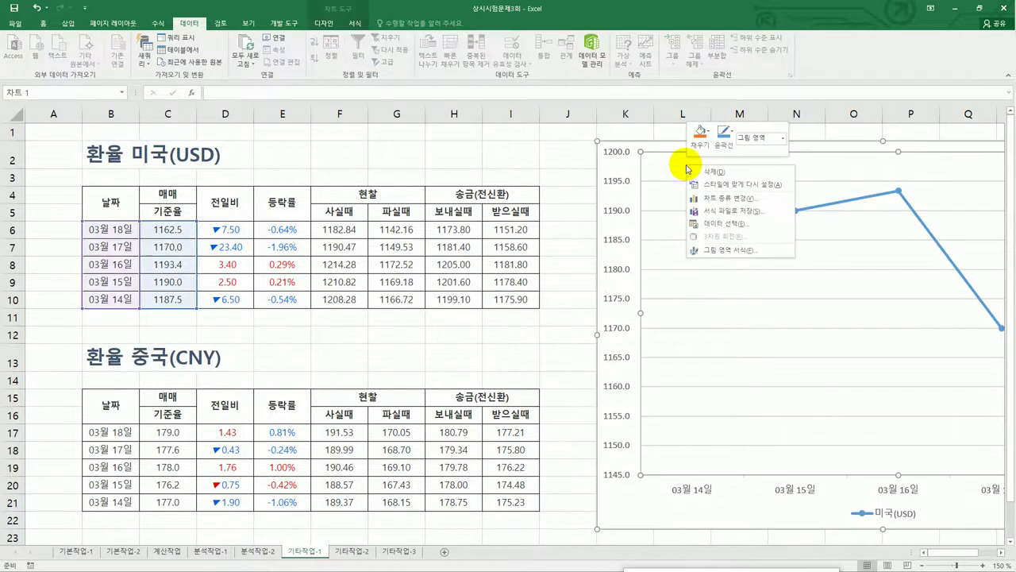
{"action": "left_click", "coordinate": [707, 222]}
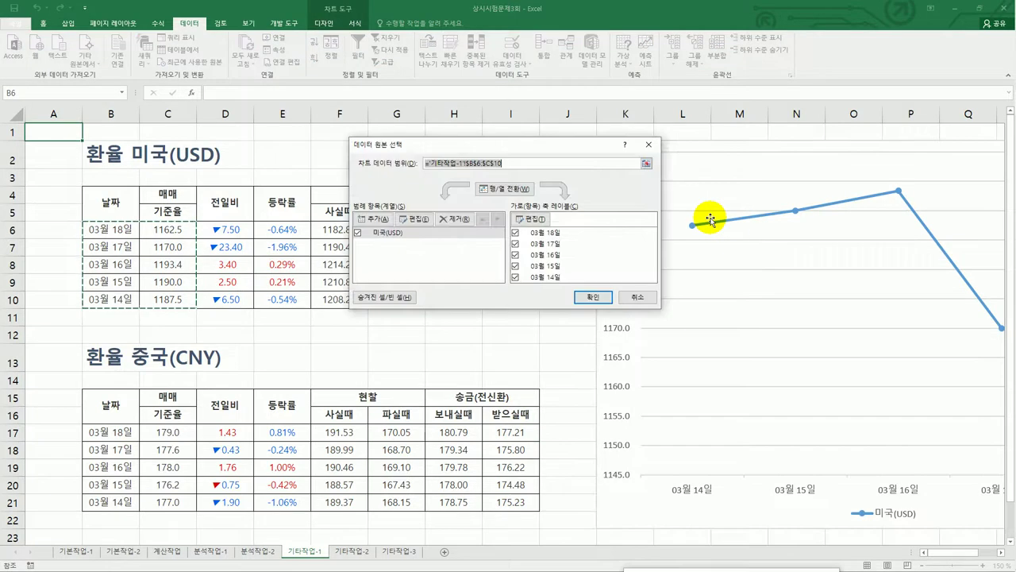
{"action": "left_click_drag", "start_coordinate": [559, 144], "coordinate": [732, 177]}
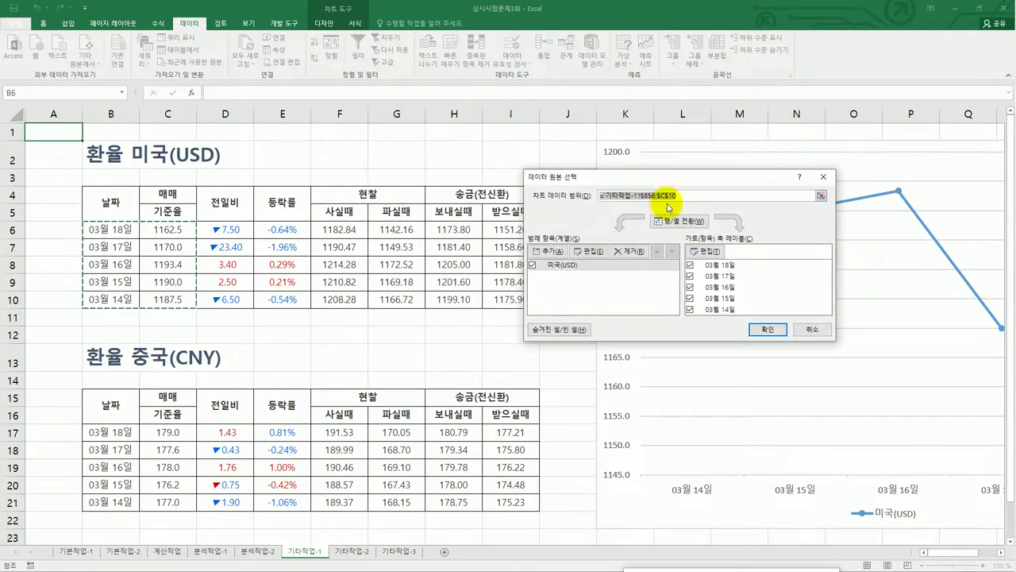
{"action": "left_click", "coordinate": [547, 252]}
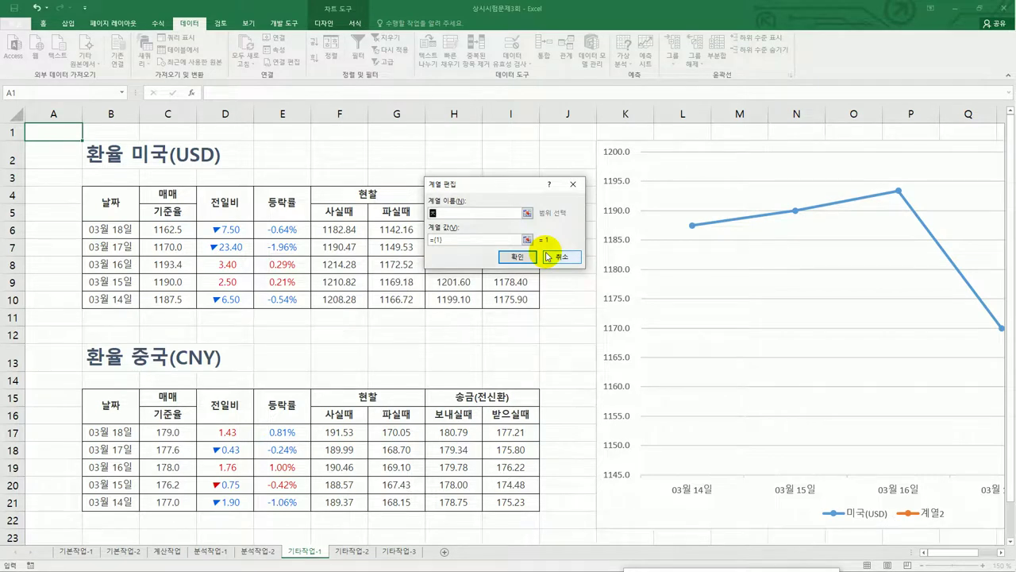
{"action": "type", "text": "중국(CNY"}
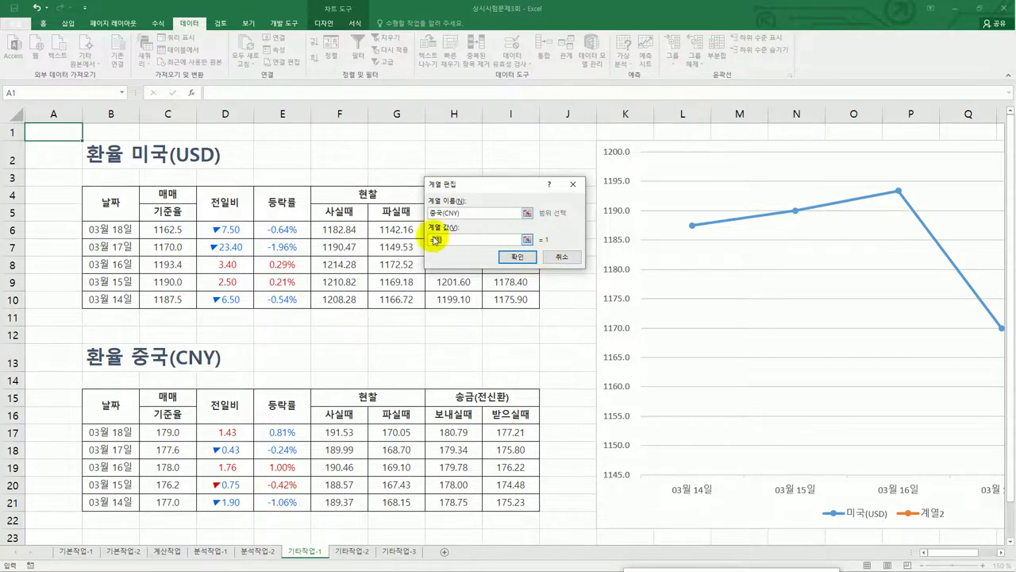
{"action": "key", "text": "Tab"}
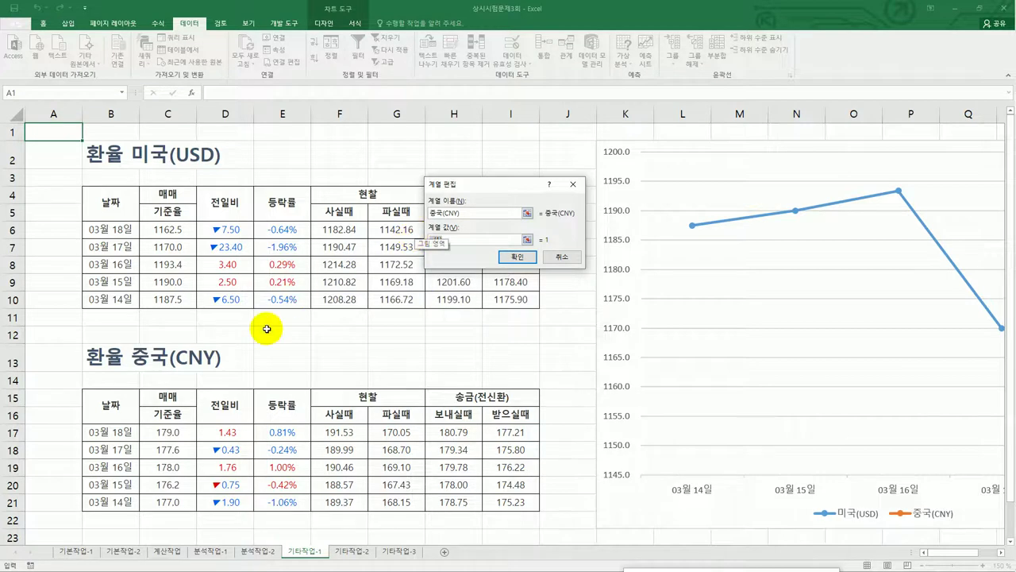
{"action": "left_click", "coordinate": [181, 436]}
{"action": "left_click_drag", "start_coordinate": [180, 434], "coordinate": [176, 510]}
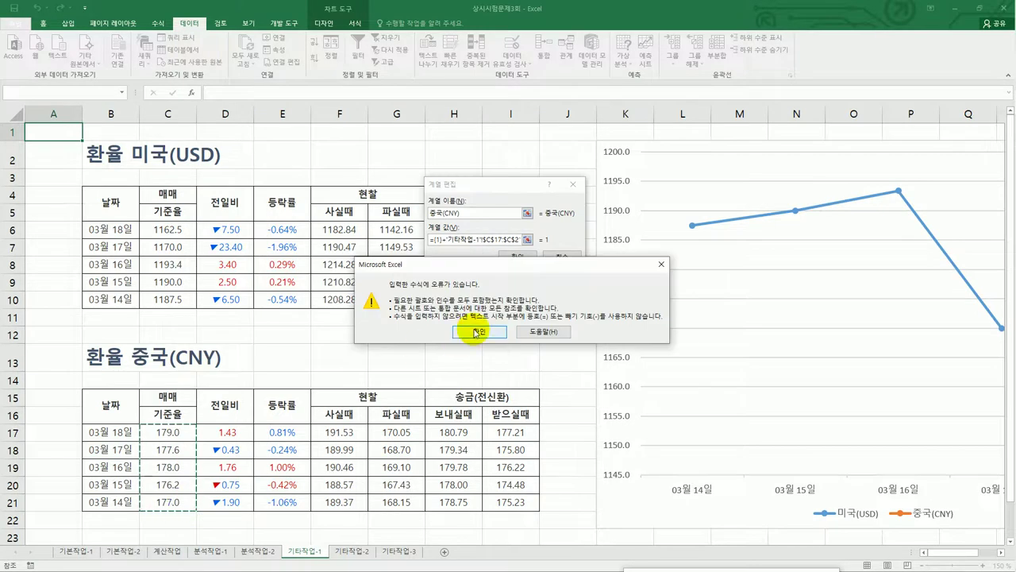
{"action": "left_click", "coordinate": [477, 332]}
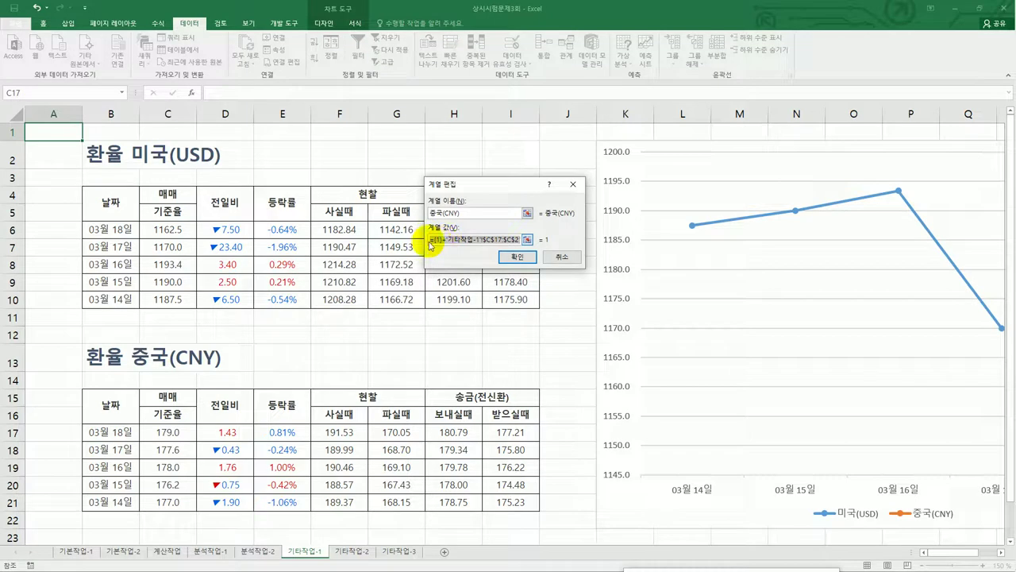
Replace the 중국(CNY) series values entry with the range C17:C21 and accept the series
{"action": "key", "text": "BackSpace"}
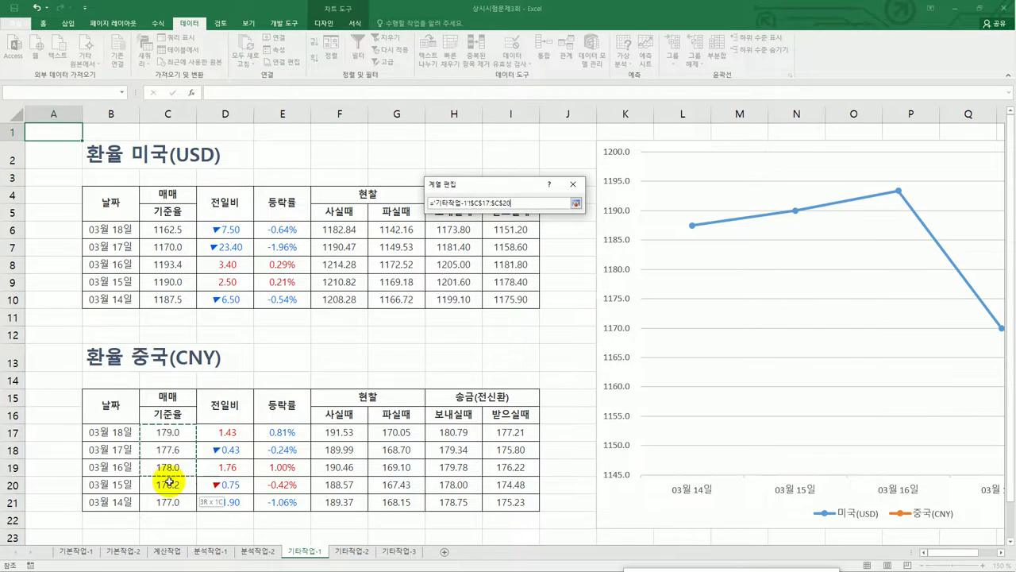
{"action": "left_click_drag", "start_coordinate": [169, 499], "coordinate": [168, 500]}
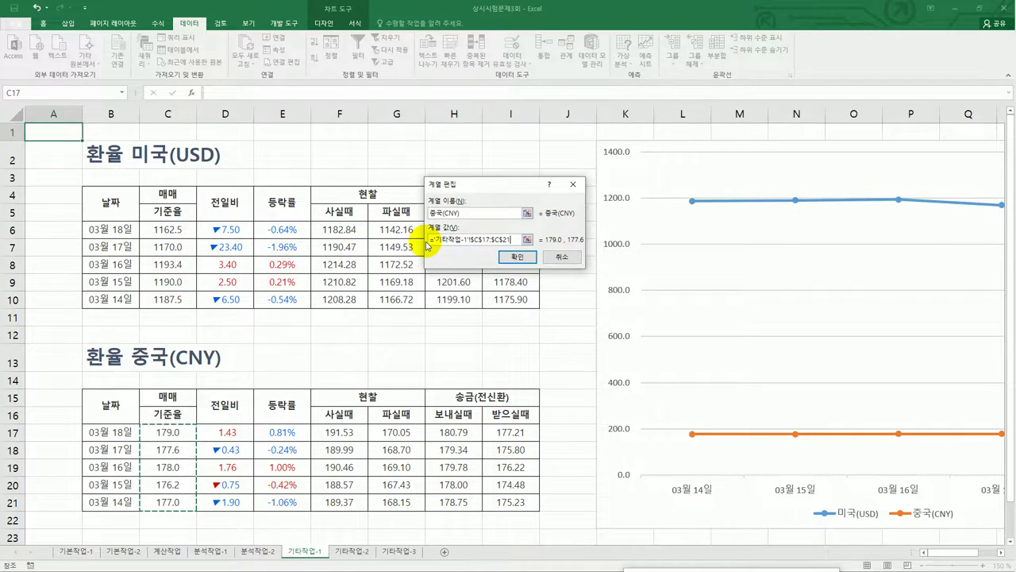
{"action": "left_click", "coordinate": [529, 257]}
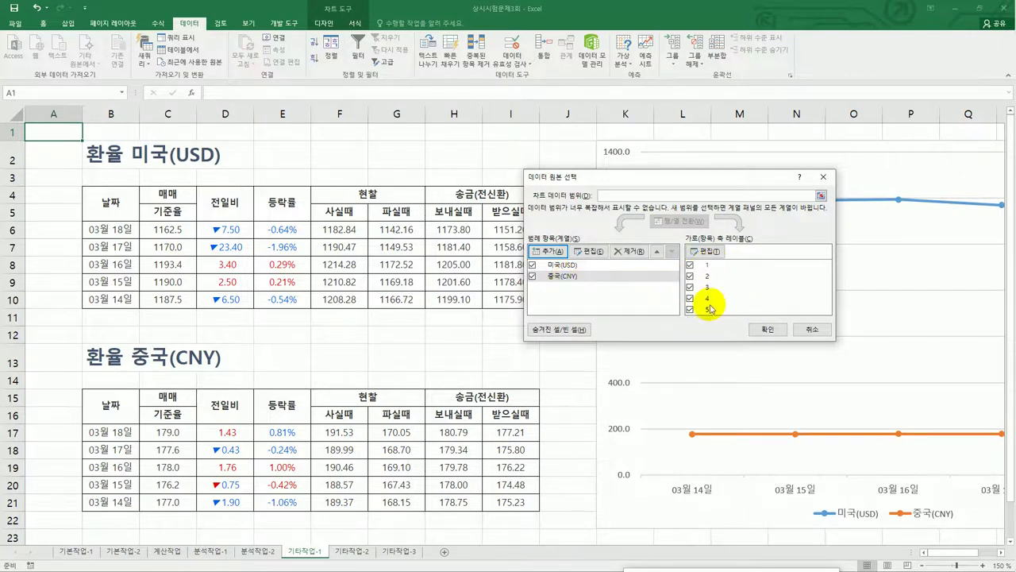
Set the 중국(CNY) series' horizontal axis labels to the dates in B17:B21 and apply the data source changes
{"action": "left_click", "coordinate": [709, 253]}
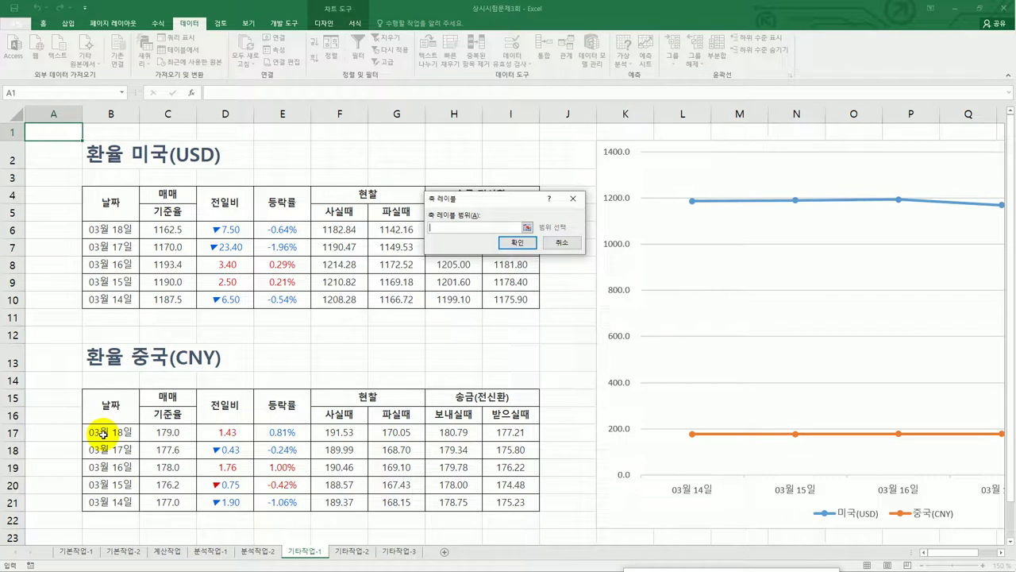
{"action": "left_click_drag", "start_coordinate": [104, 434], "coordinate": [104, 503]}
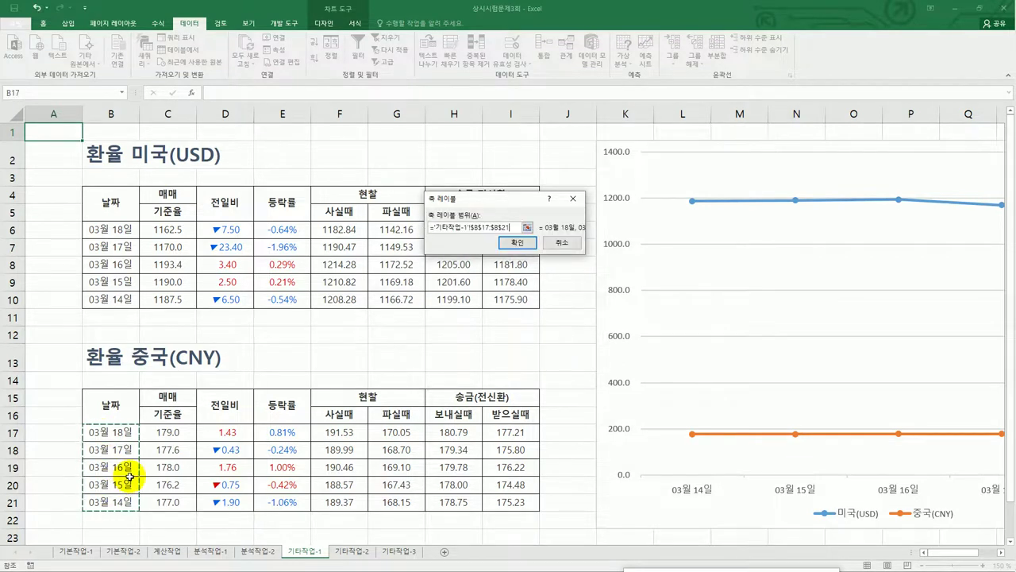
{"action": "left_click", "coordinate": [518, 243]}
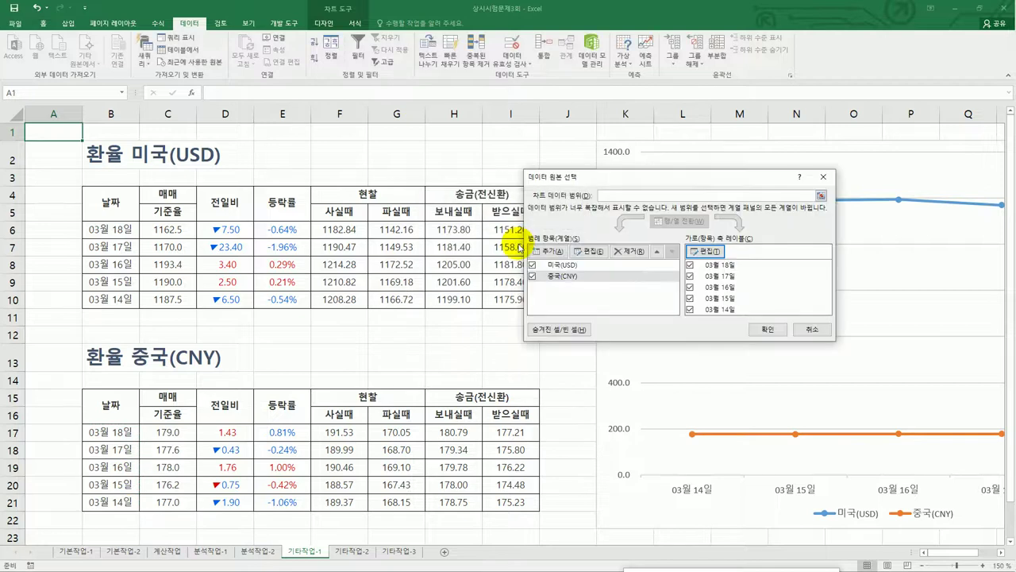
{"action": "left_click", "coordinate": [759, 331]}
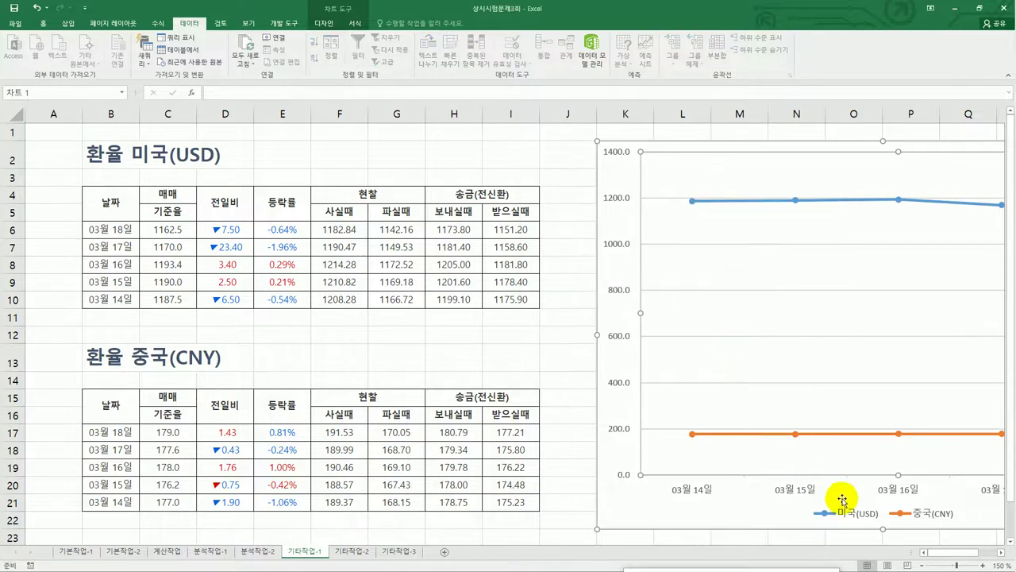
Add an axis title to the chart's primary vertical axis only
{"action": "left_click_drag", "start_coordinate": [943, 552], "coordinate": [951, 552]}
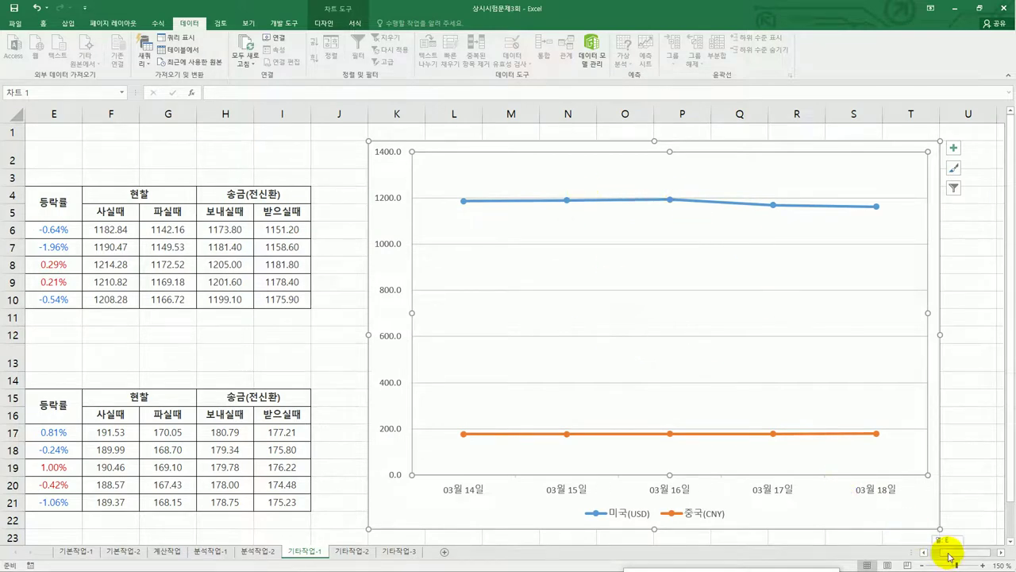
{"action": "left_click_drag", "start_coordinate": [942, 547], "coordinate": [949, 548]}
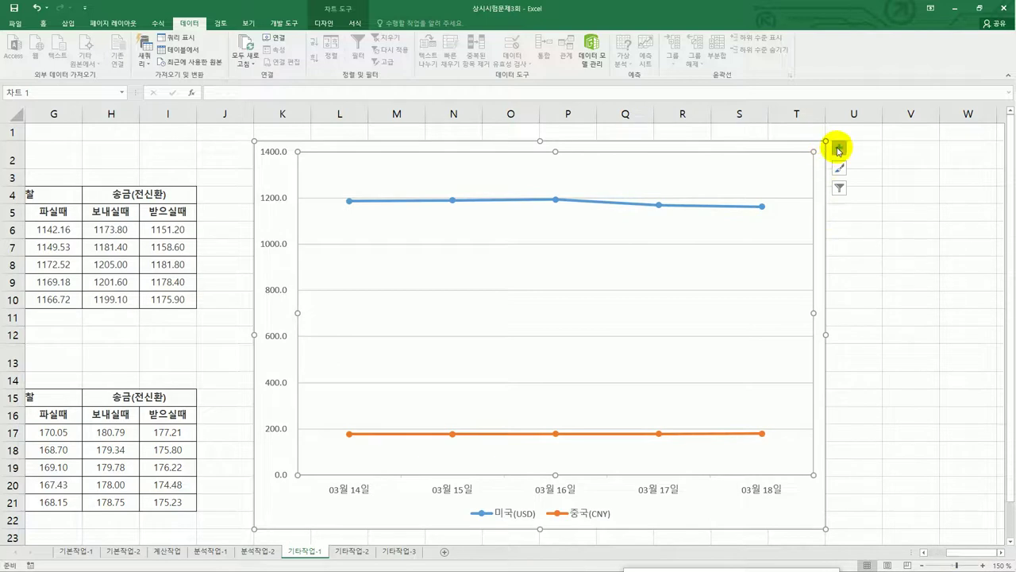
{"action": "left_click", "coordinate": [839, 149]}
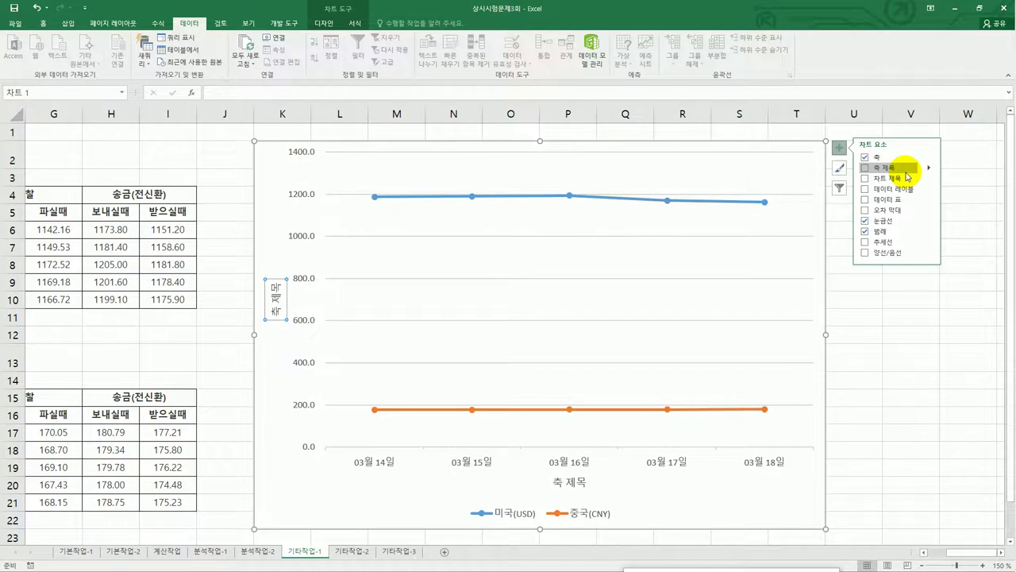
{"action": "left_click", "coordinate": [929, 168]}
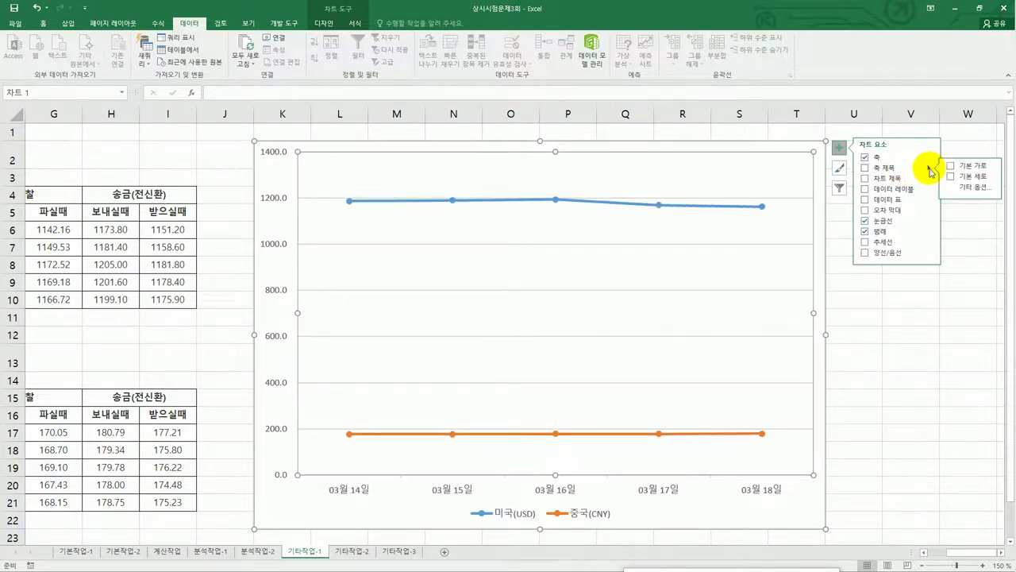
{"action": "left_click", "coordinate": [957, 177]}
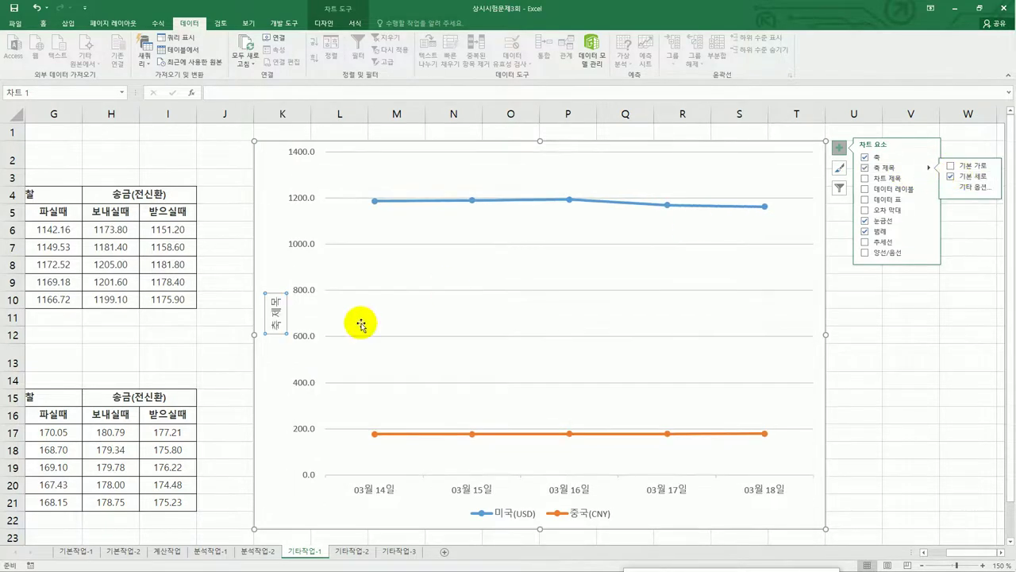
Link the vertical axis title to cell B2 on 기타작업-1
{"action": "left_click", "coordinate": [269, 305]}
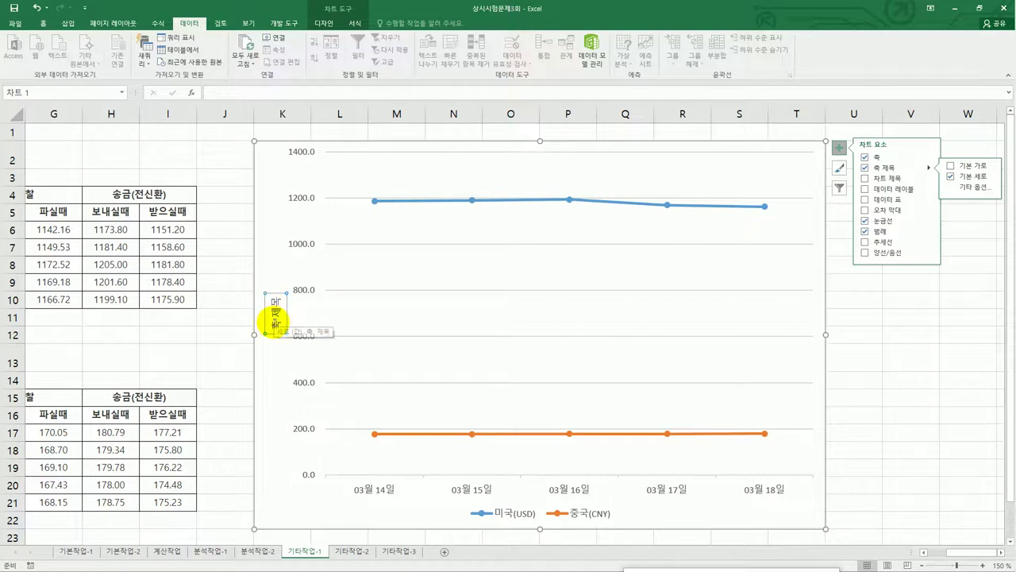
{"action": "left_click", "coordinate": [229, 94]}
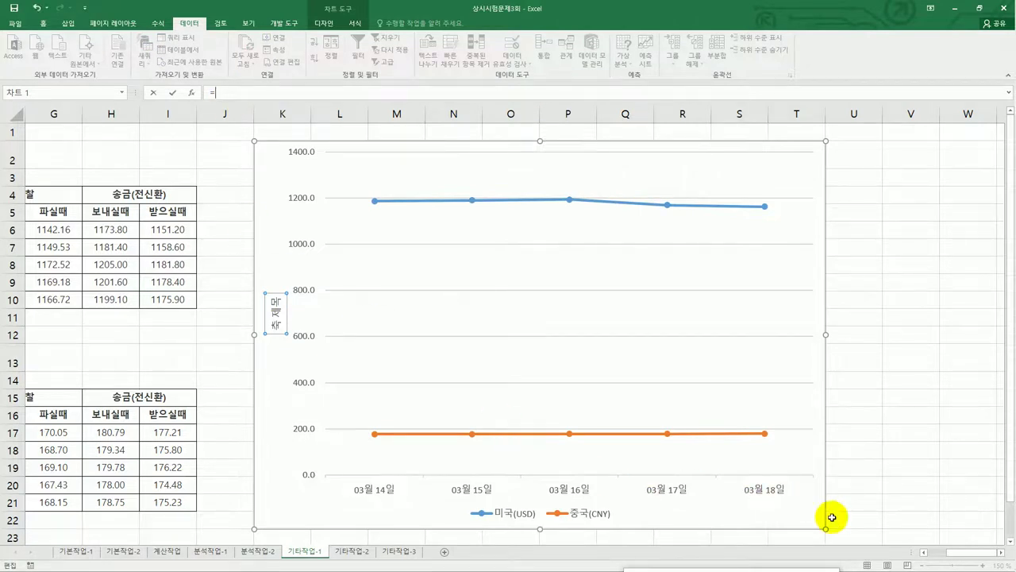
{"action": "left_click_drag", "start_coordinate": [961, 552], "coordinate": [835, 543]}
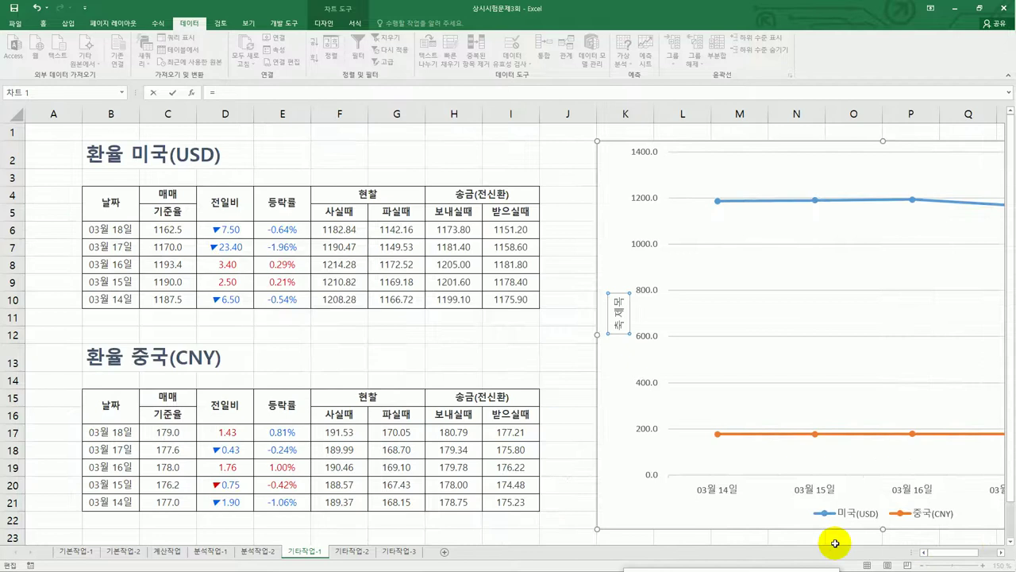
{"action": "left_click", "coordinate": [100, 156]}
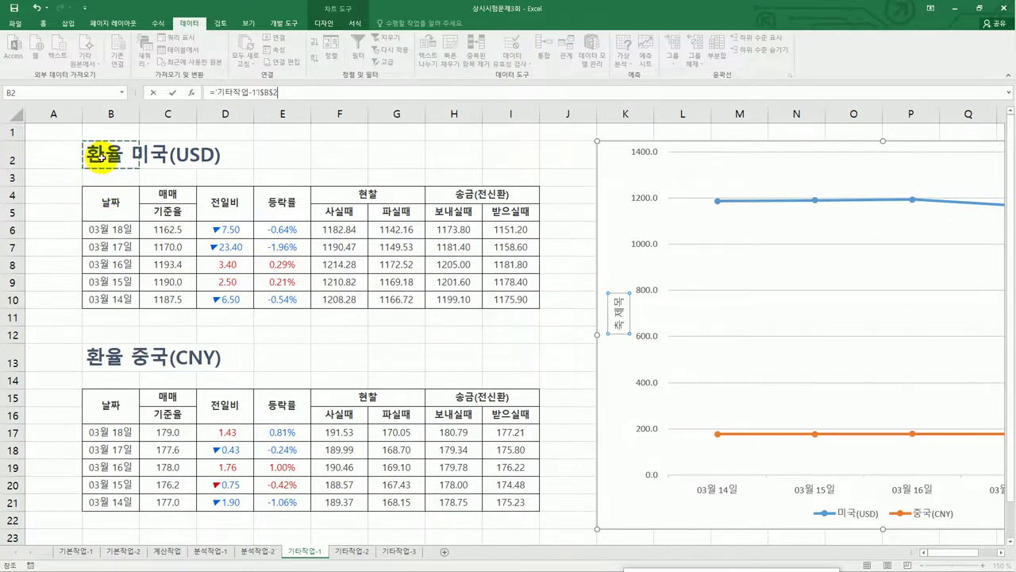
{"action": "key", "text": "Return"}
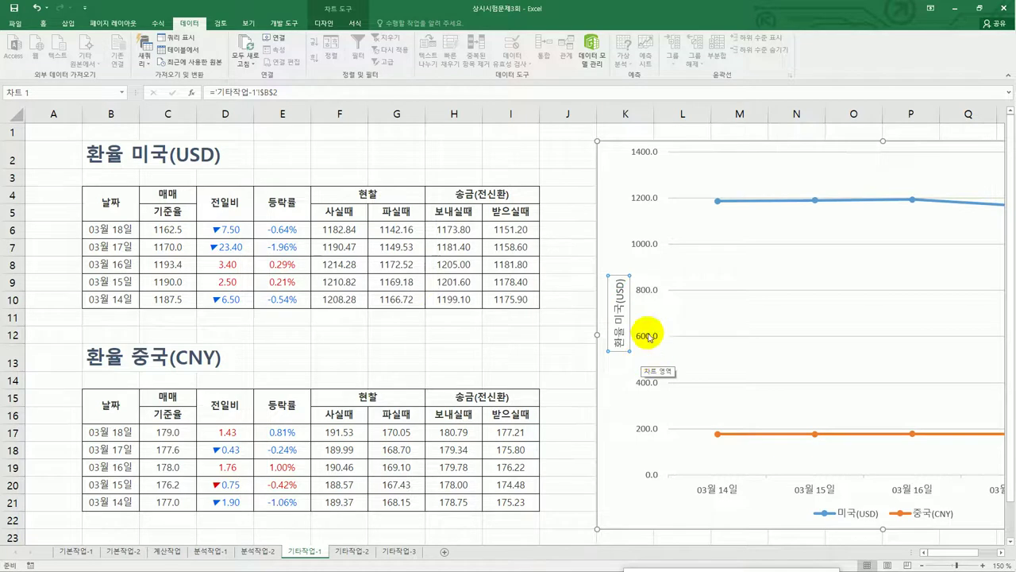
Set the text direction of the linked vertical axis title to 세로
{"action": "right_click", "coordinate": [620, 314]}
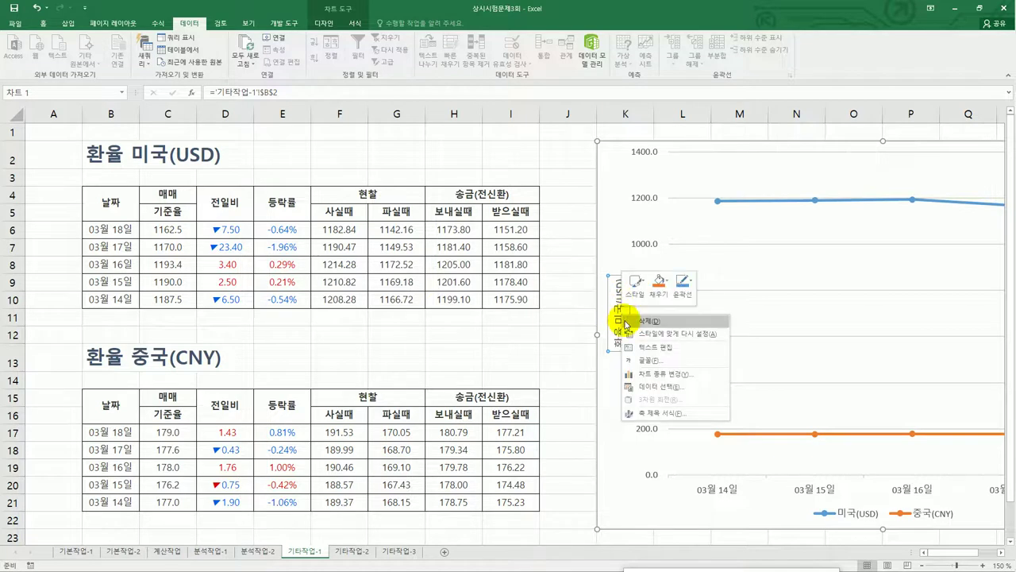
{"action": "left_click", "coordinate": [655, 413]}
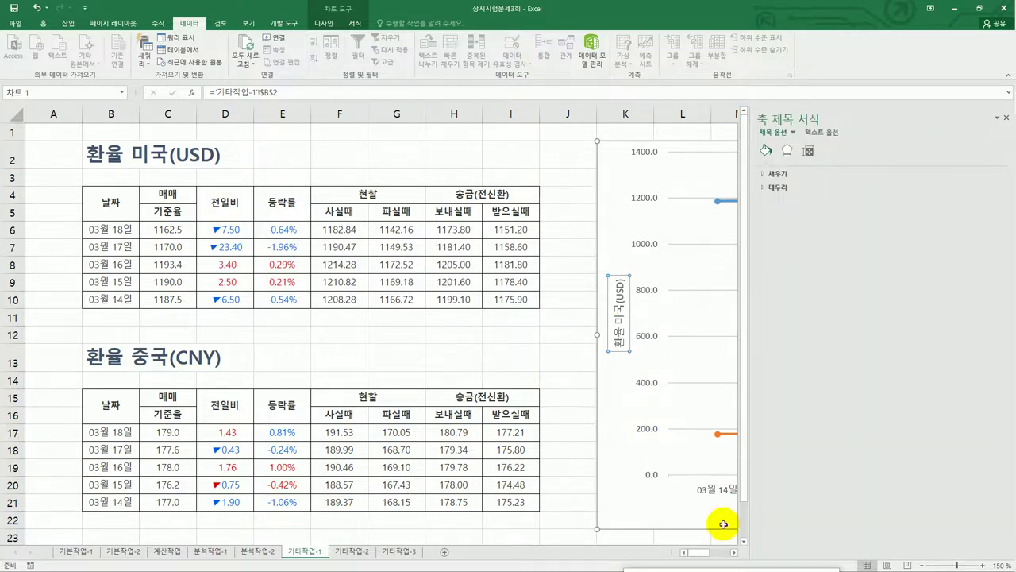
{"action": "left_click_drag", "start_coordinate": [734, 554], "coordinate": [735, 554]}
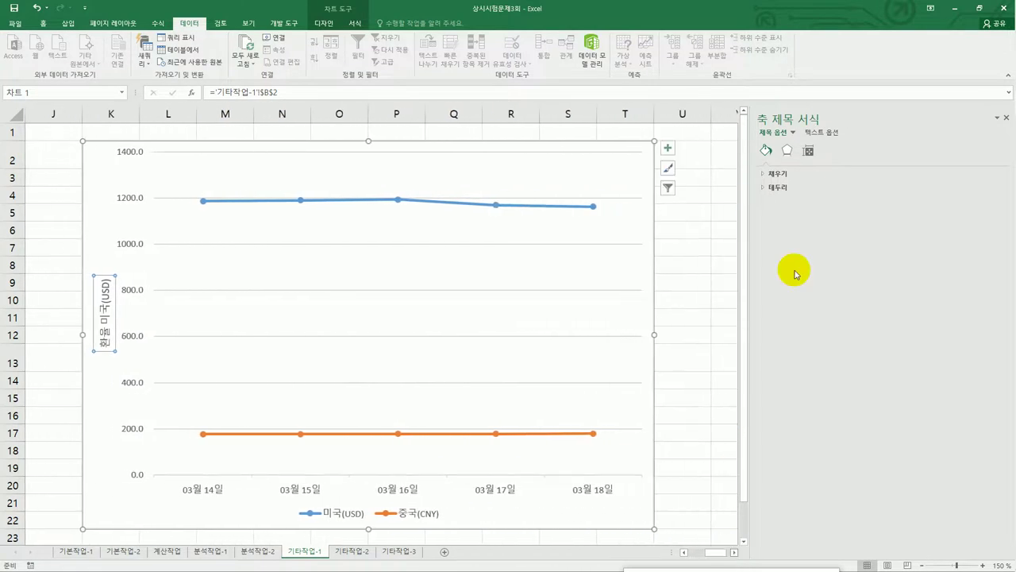
{"action": "left_click", "coordinate": [818, 135]}
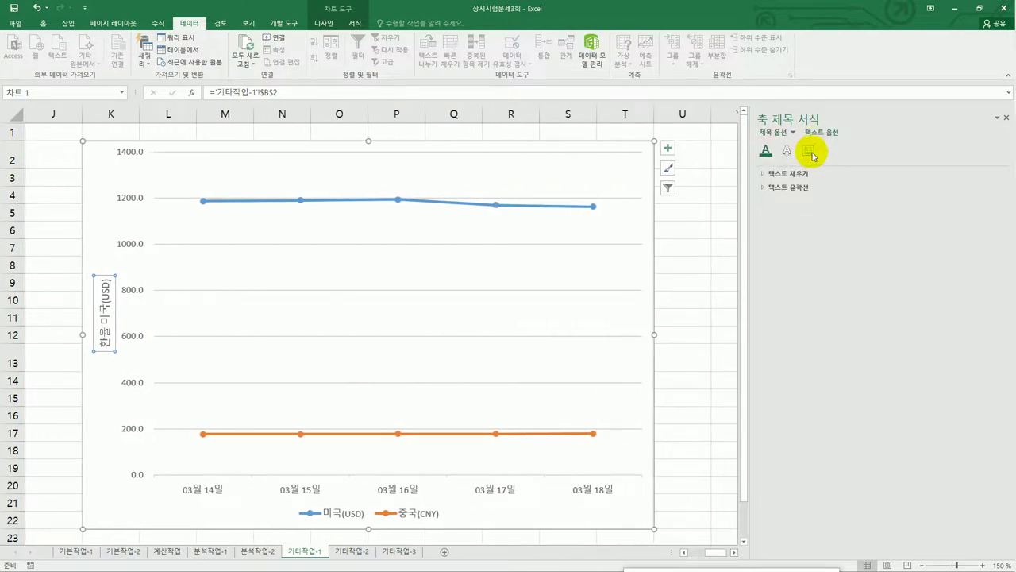
{"action": "left_click", "coordinate": [809, 151]}
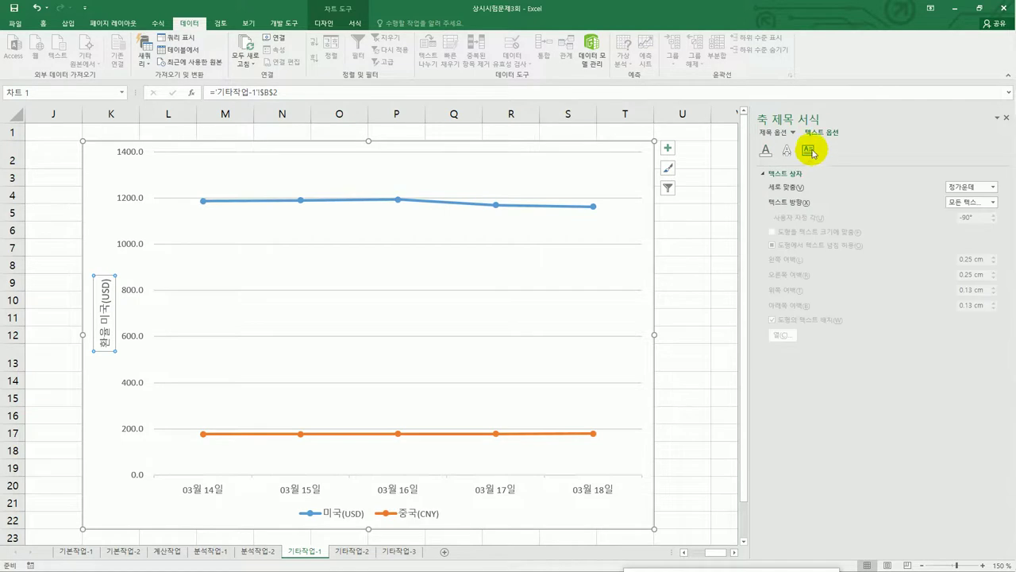
{"action": "left_click", "coordinate": [980, 203]}
{"action": "left_click", "coordinate": [953, 253]}
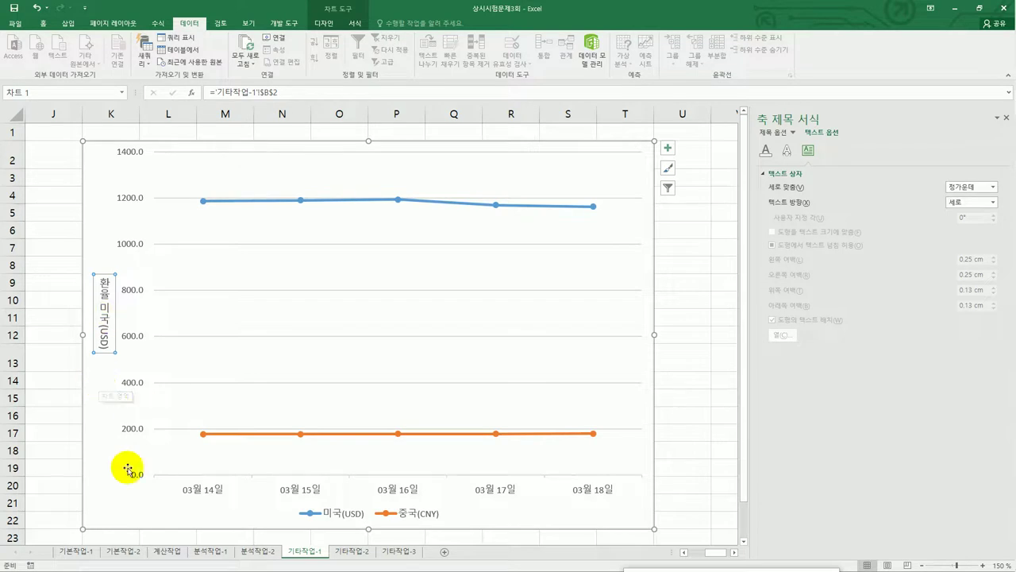
Set the chart's primary vertical axis bounds to a minimum of 1150 and a maximum of 1250
{"action": "left_click", "coordinate": [136, 387]}
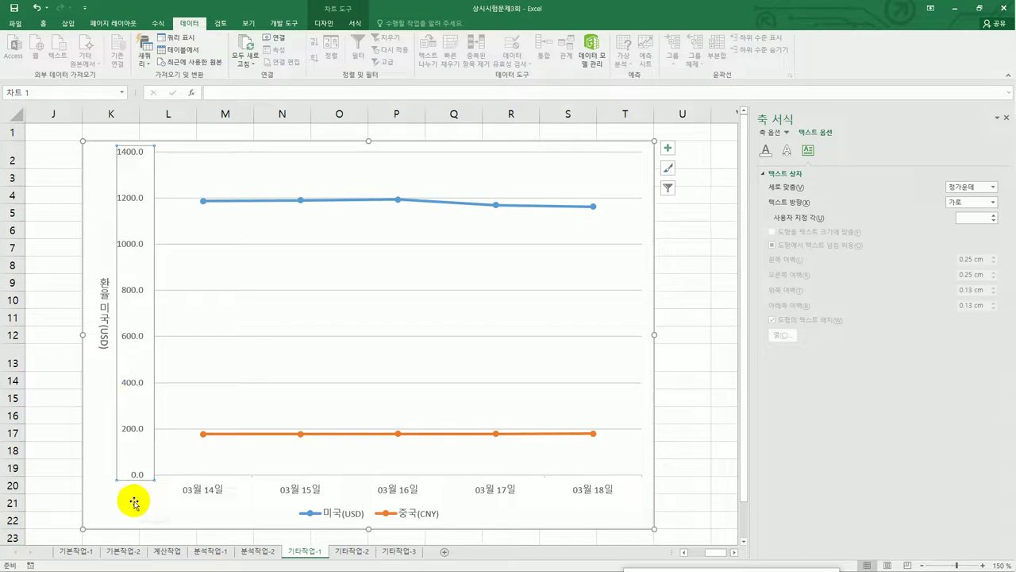
{"action": "left_click", "coordinate": [770, 132]}
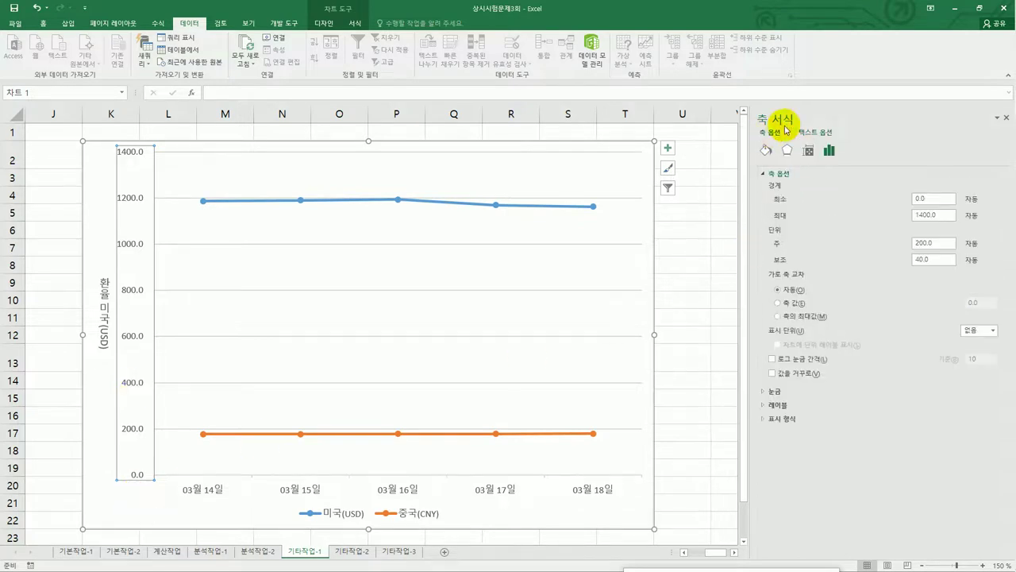
{"action": "double_click", "coordinate": [932, 199]}
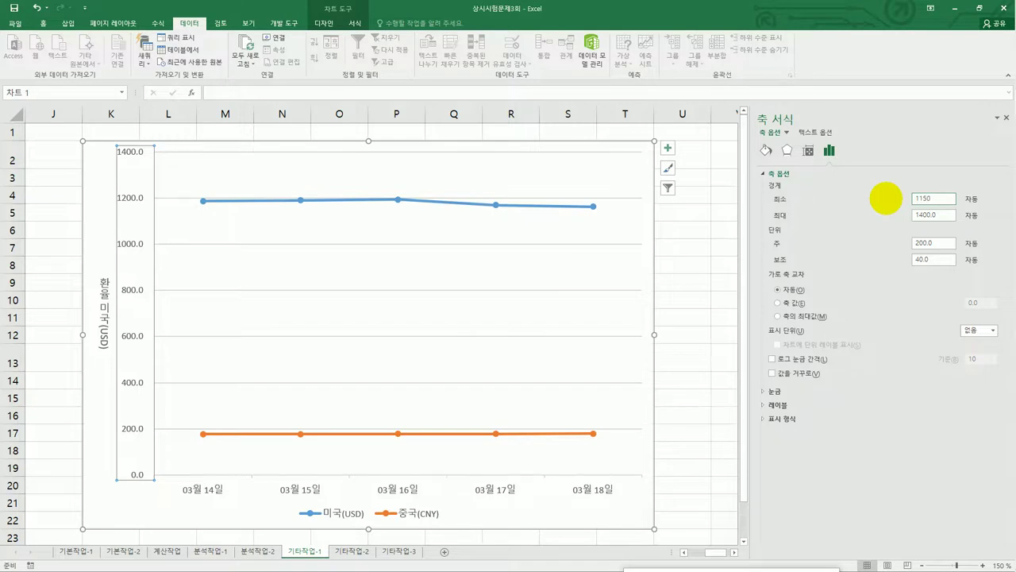
{"action": "type", "text": "1150"}
{"action": "double_click", "coordinate": [911, 215]}
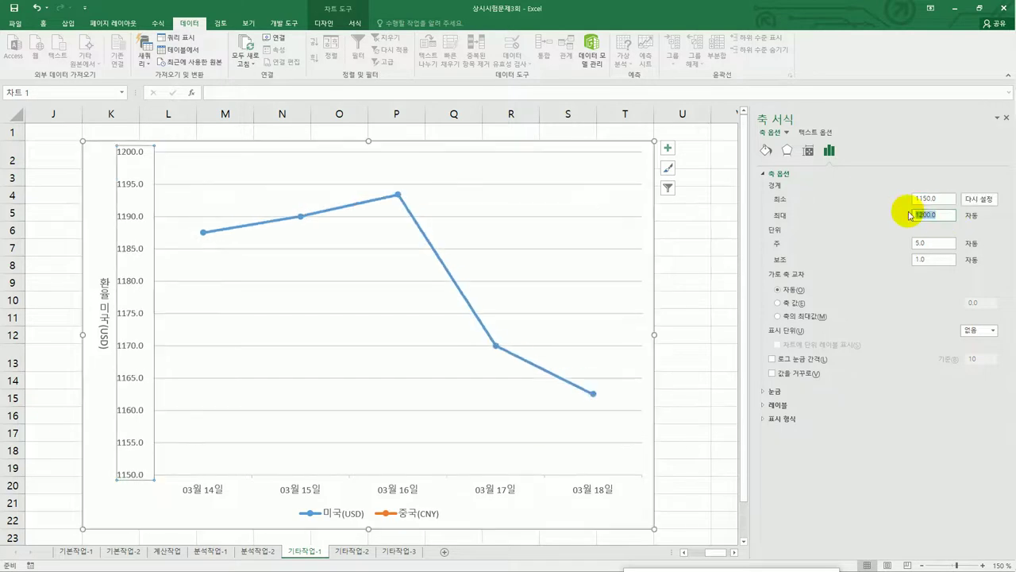
{"action": "type", "text": "1"}
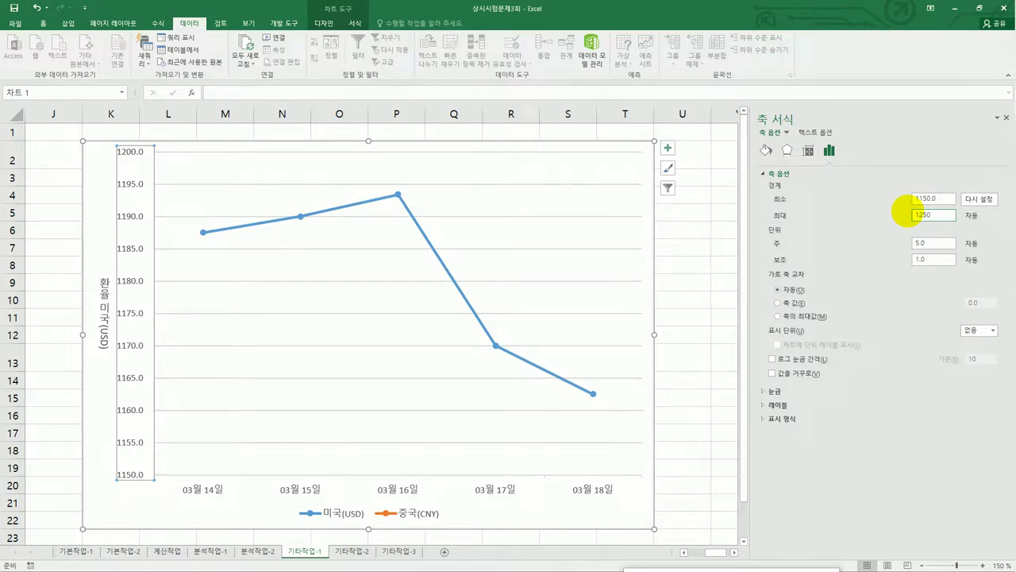
{"action": "double_click", "coordinate": [921, 243]}
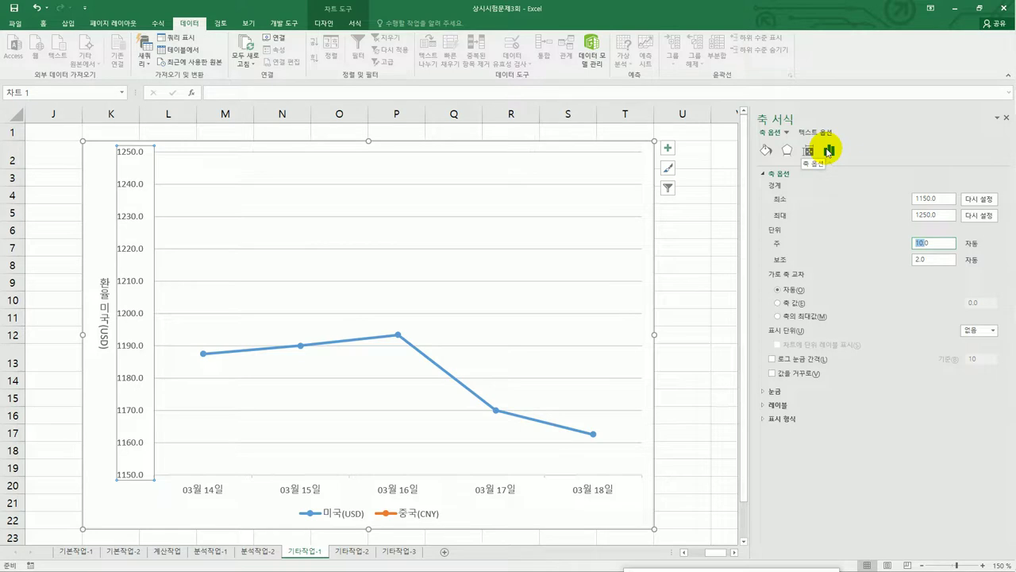
Position the chart legend at 위쪽
{"action": "left_click", "coordinate": [669, 149]}
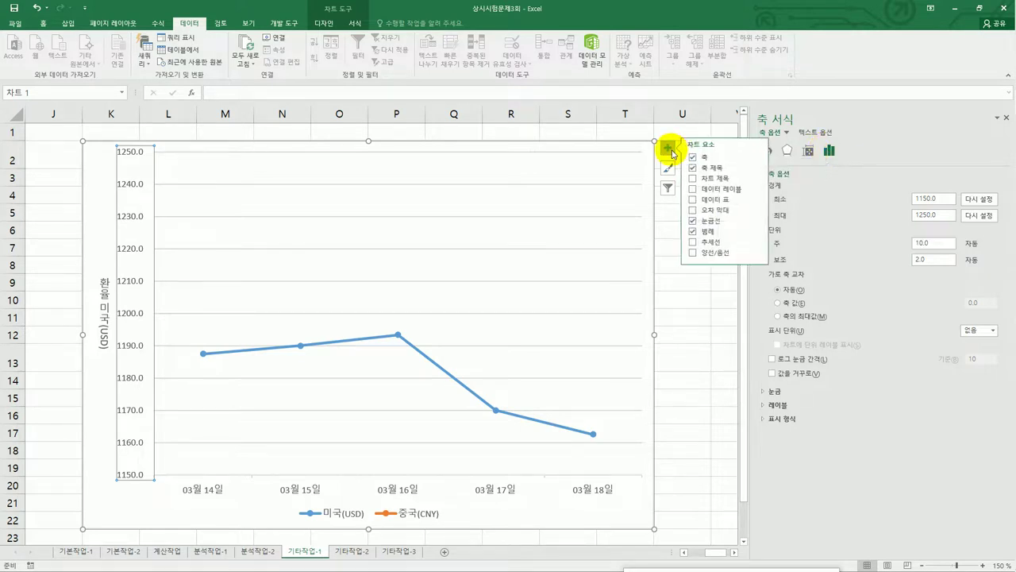
{"action": "left_click", "coordinate": [759, 231]}
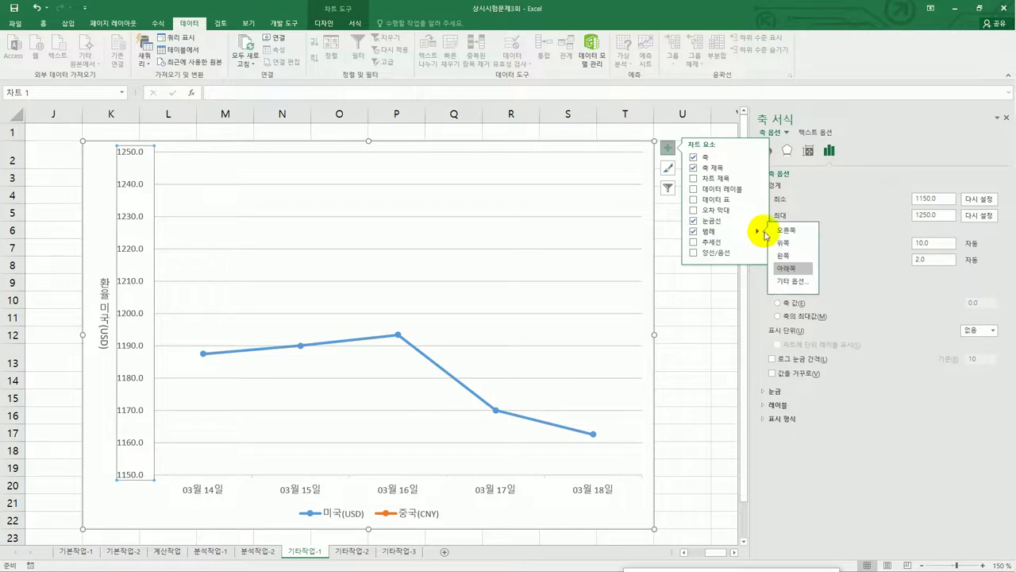
{"action": "left_click", "coordinate": [790, 246]}
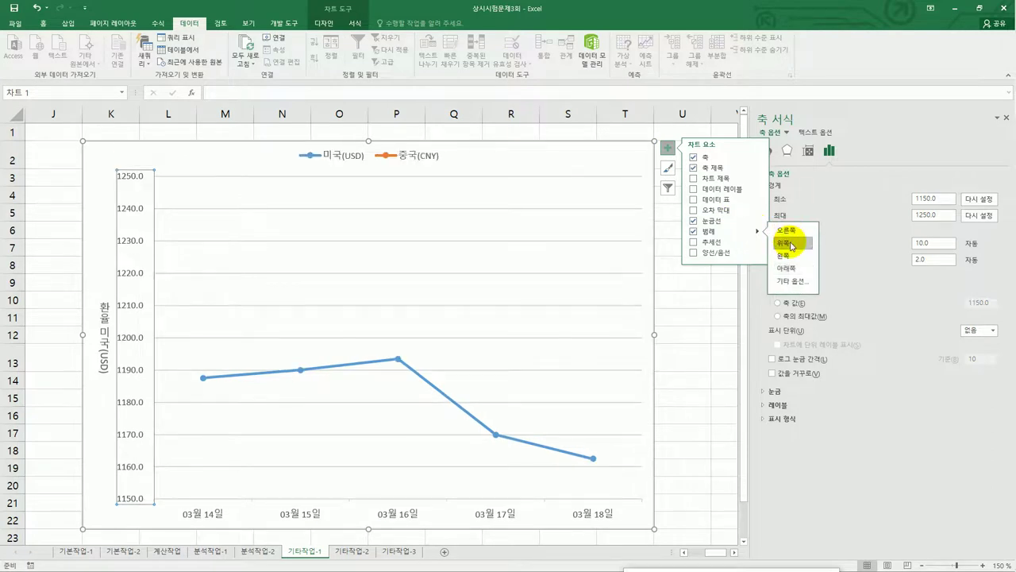
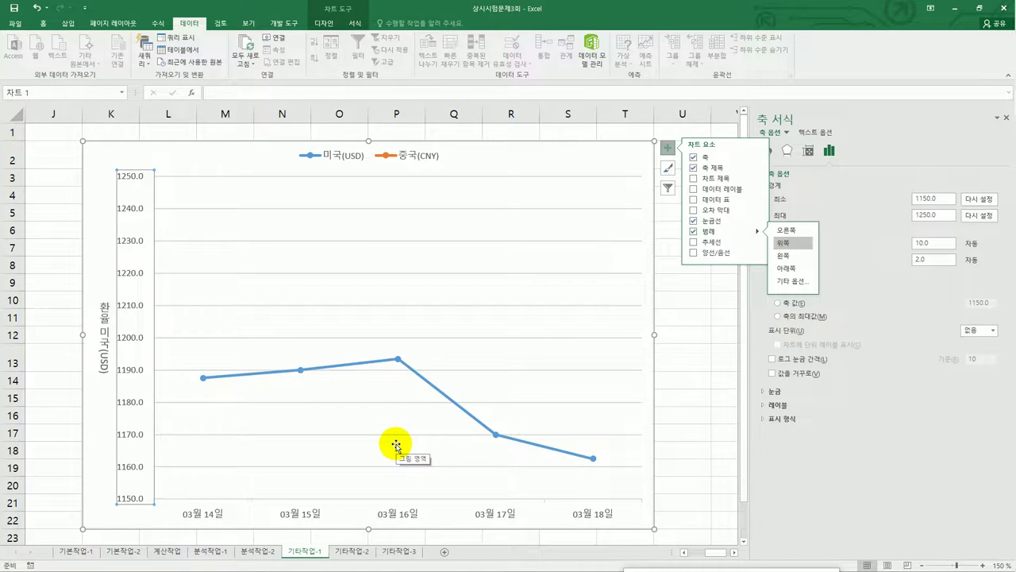
Plot the 중국(CNY) series on the secondary axis through the series chart type settings, leaving its type as 표식이 있는 꺾은선형
{"action": "left_click", "coordinate": [416, 376]}
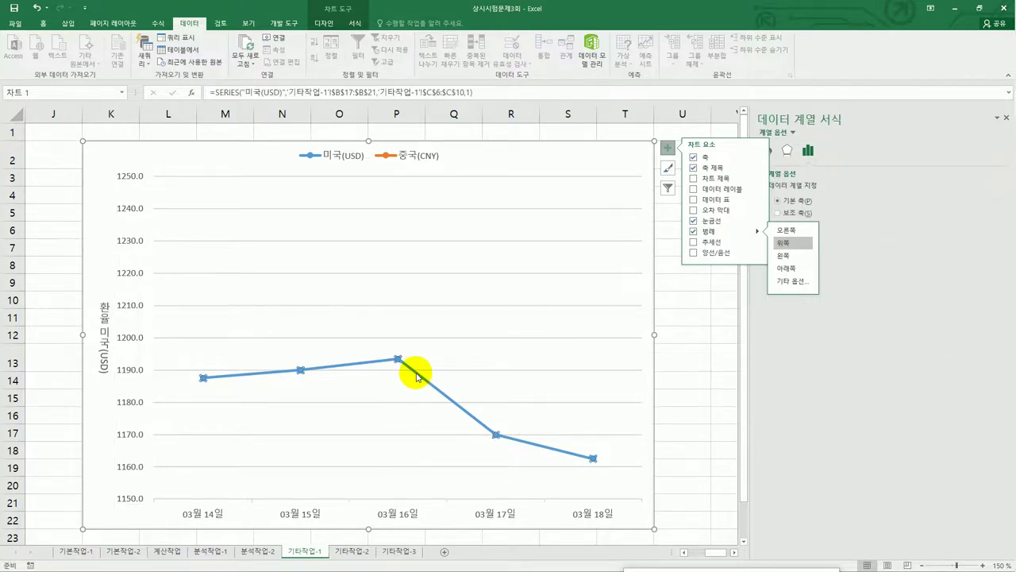
{"action": "right_click", "coordinate": [417, 377]}
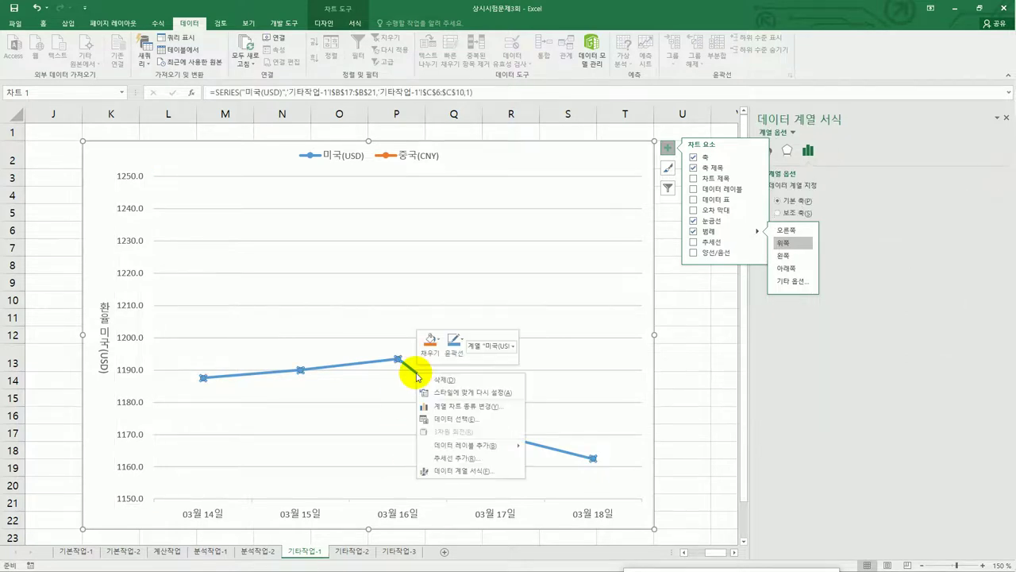
{"action": "left_click", "coordinate": [483, 470]}
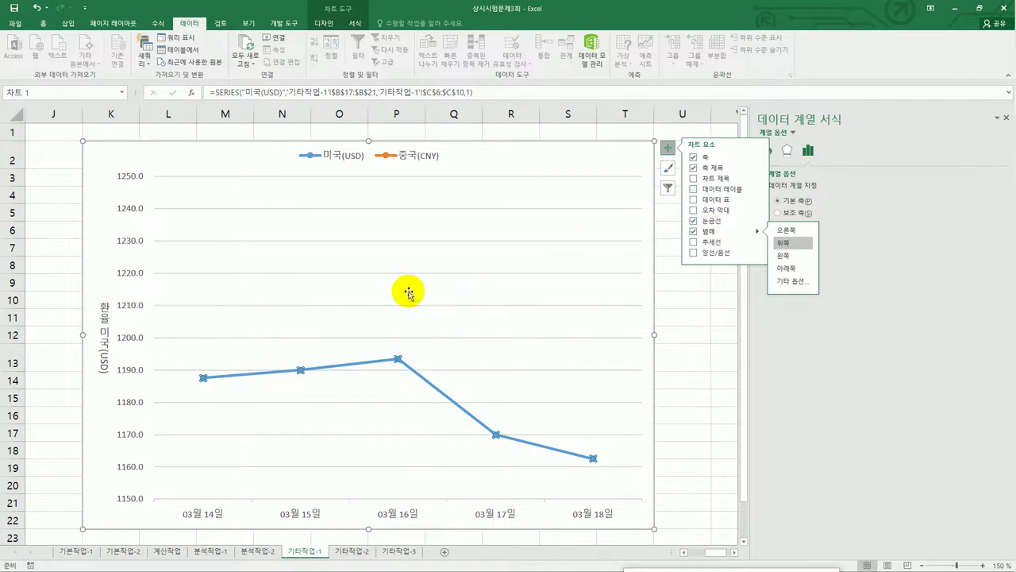
{"action": "right_click", "coordinate": [399, 359]}
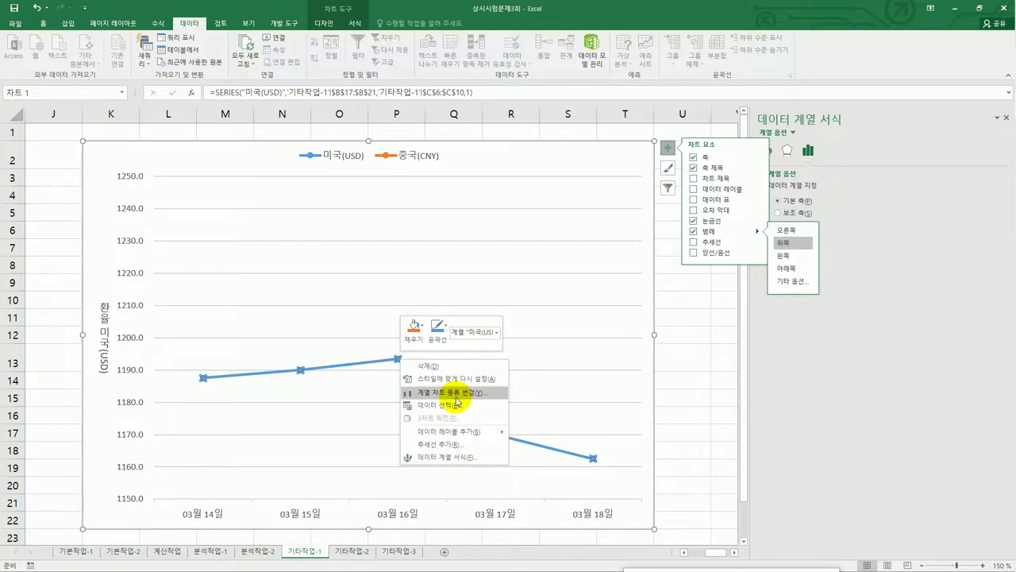
{"action": "left_click", "coordinate": [457, 400]}
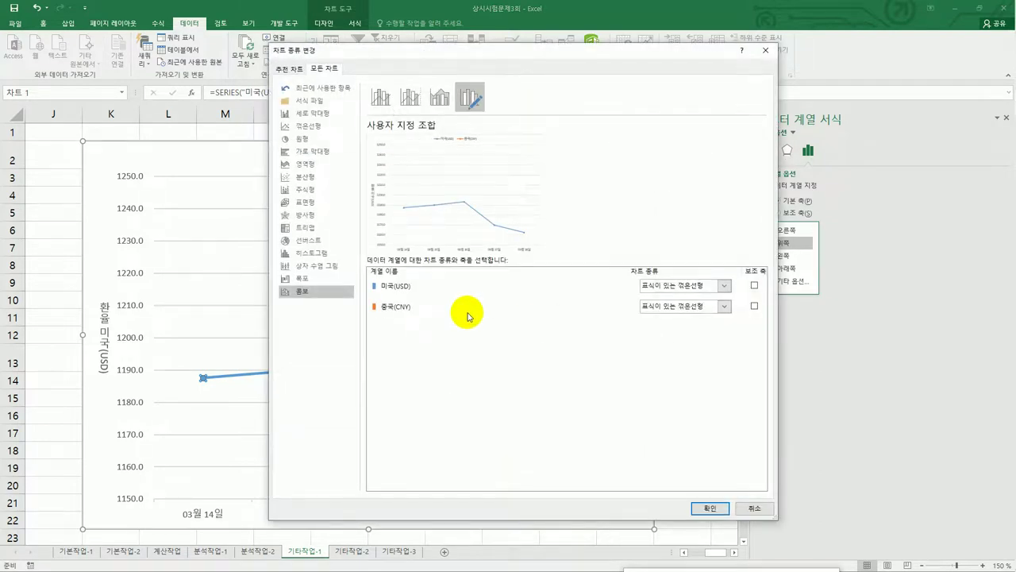
{"action": "left_click", "coordinate": [436, 310]}
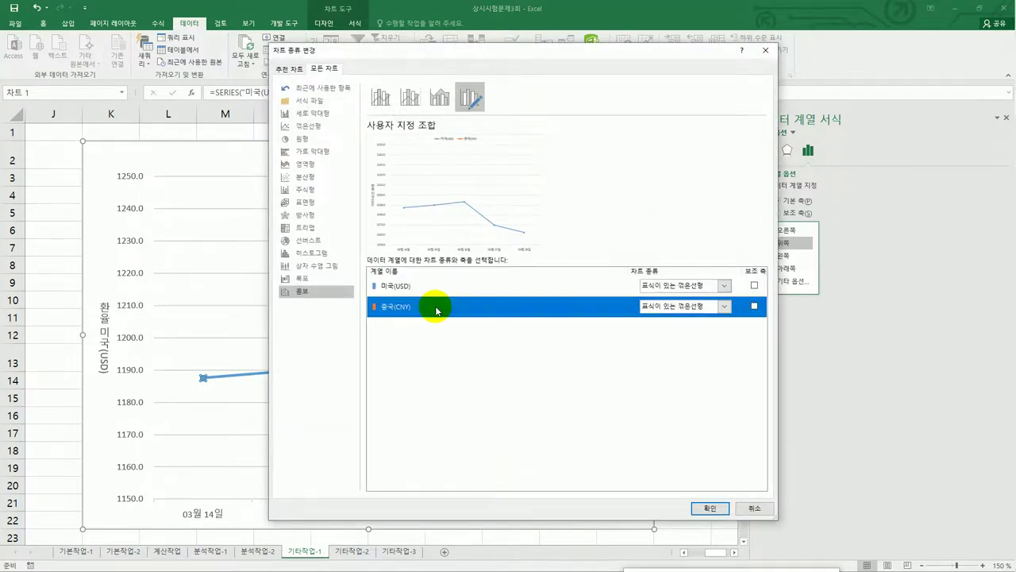
{"action": "left_click", "coordinate": [754, 306]}
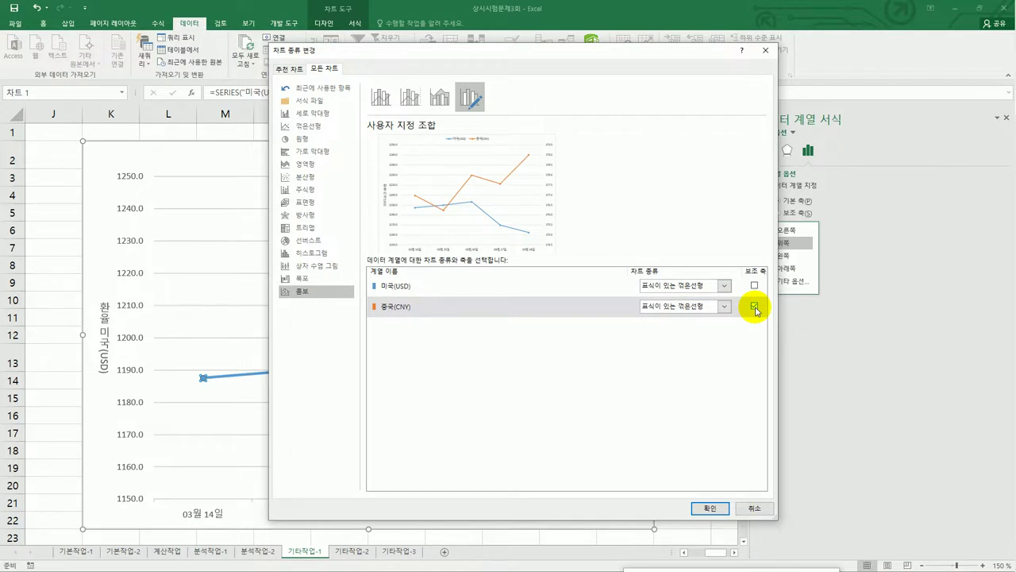
{"action": "left_click", "coordinate": [711, 508]}
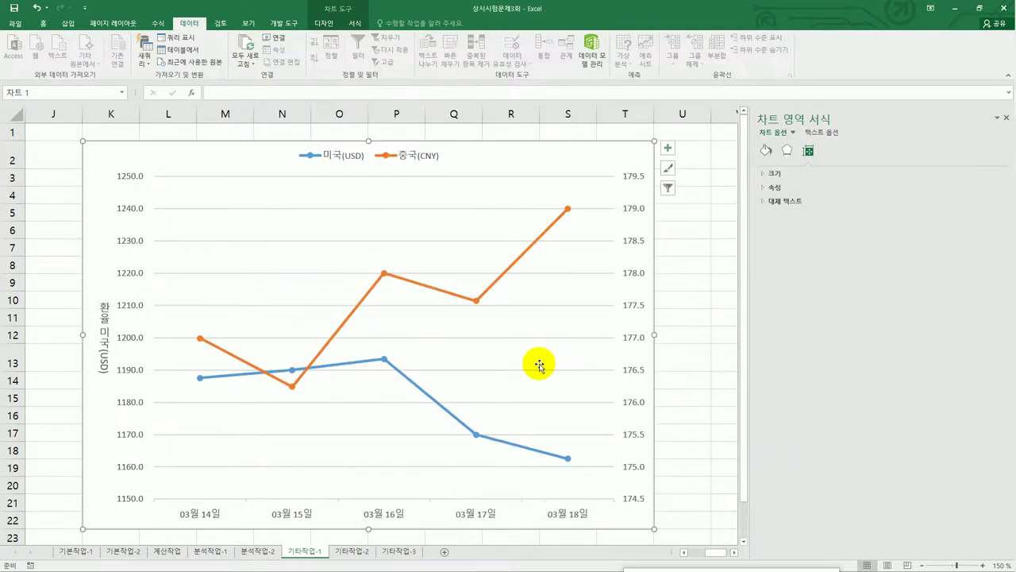
{"action": "left_click", "coordinate": [500, 284]}
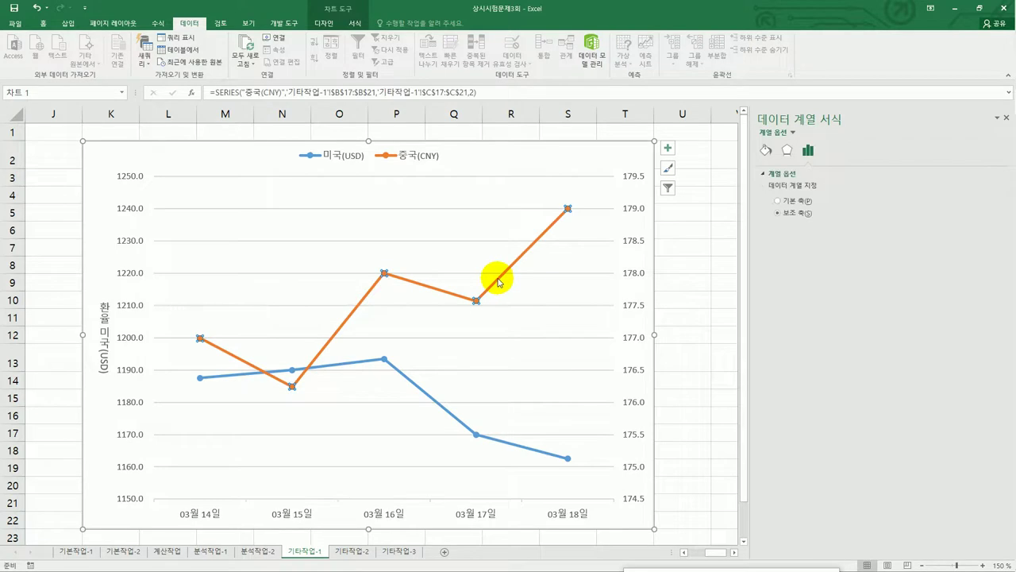
{"action": "right_click", "coordinate": [499, 282]}
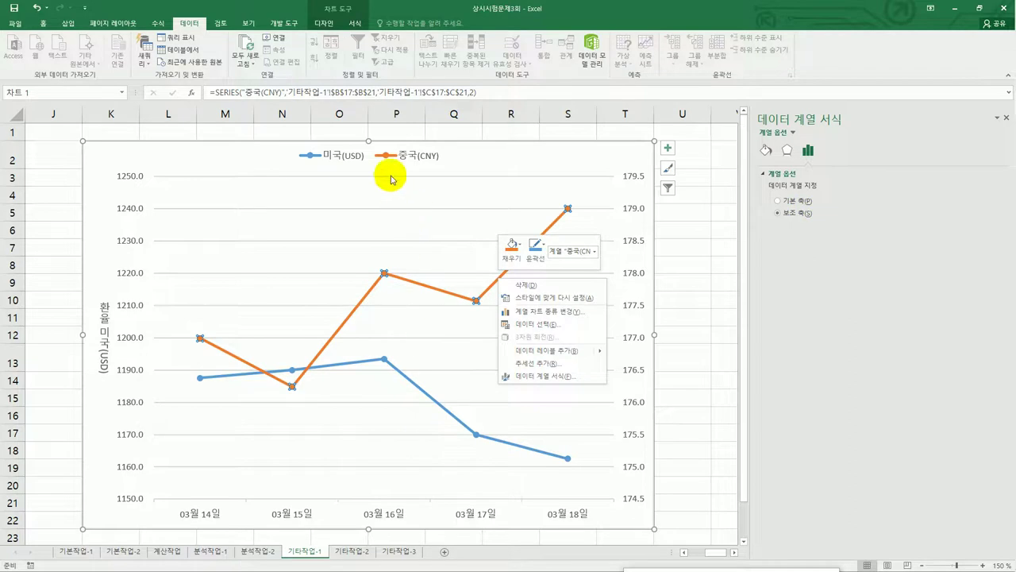
{"action": "left_click", "coordinate": [378, 385]}
Change the 미국(USD) series' built-in markers to triangles and turn on 완만한 선 for its line
{"action": "left_click", "coordinate": [384, 359]}
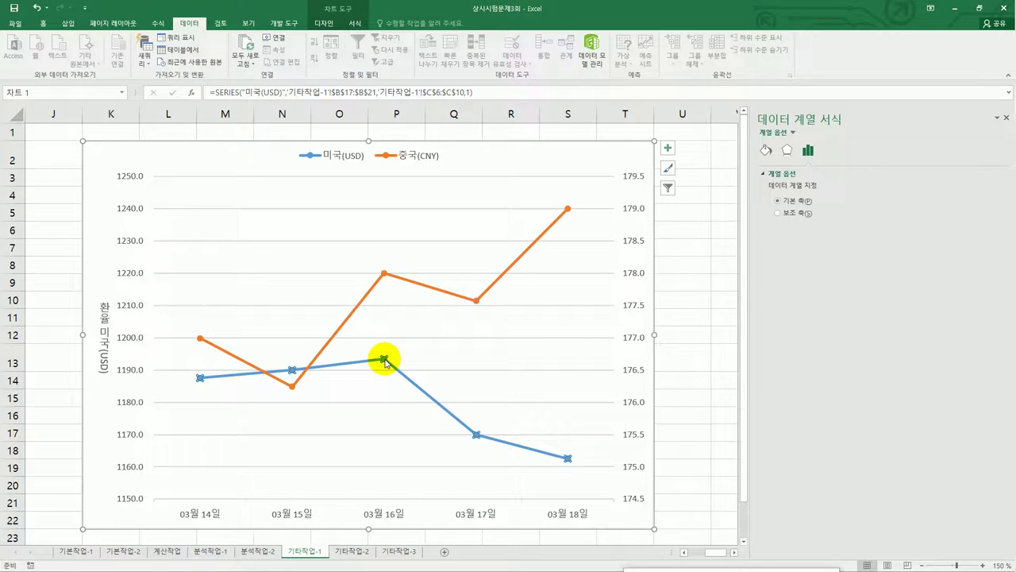
{"action": "left_click", "coordinate": [767, 150]}
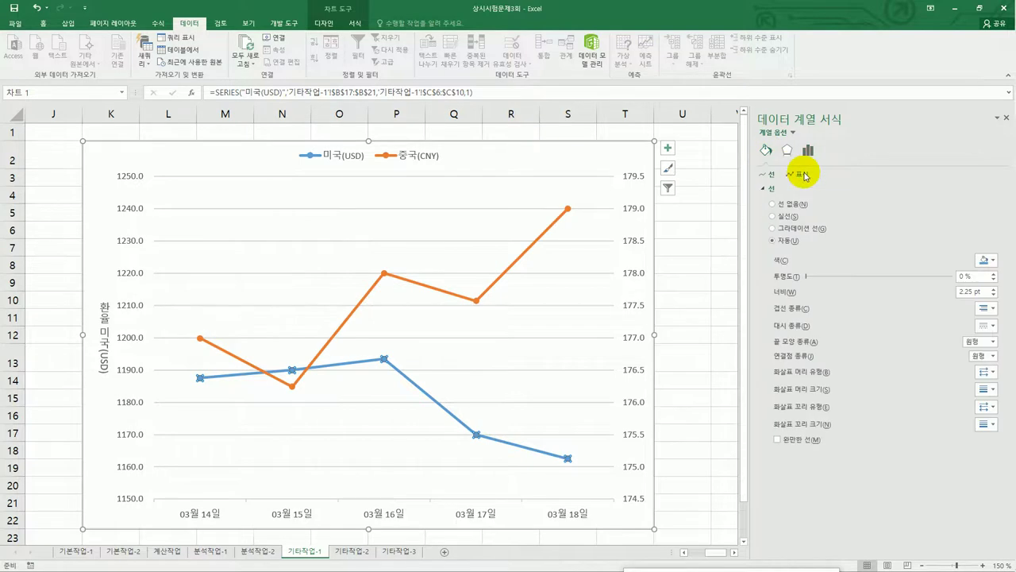
{"action": "left_click", "coordinate": [803, 175]}
{"action": "left_click", "coordinate": [794, 189]}
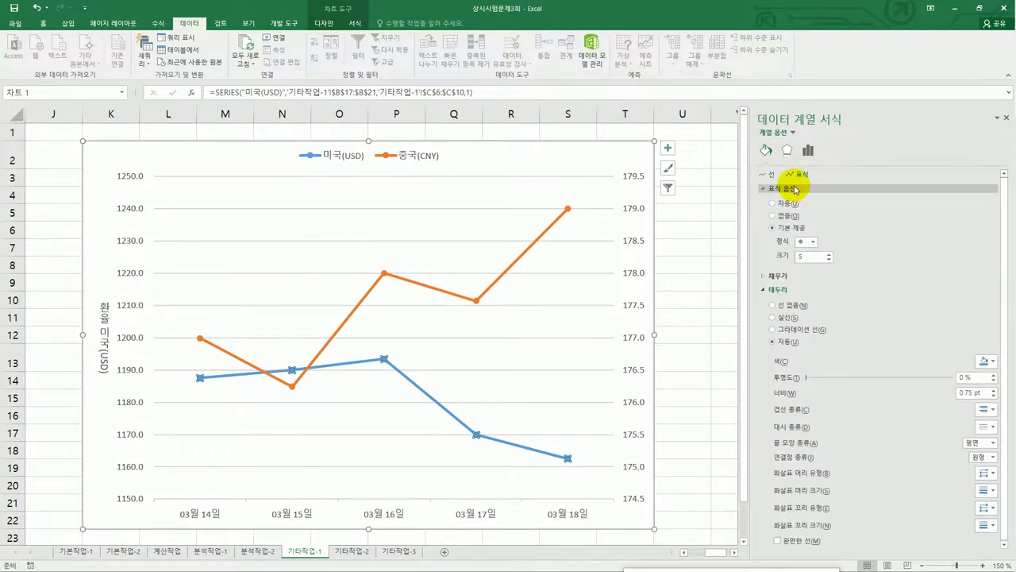
{"action": "left_click", "coordinate": [813, 242]}
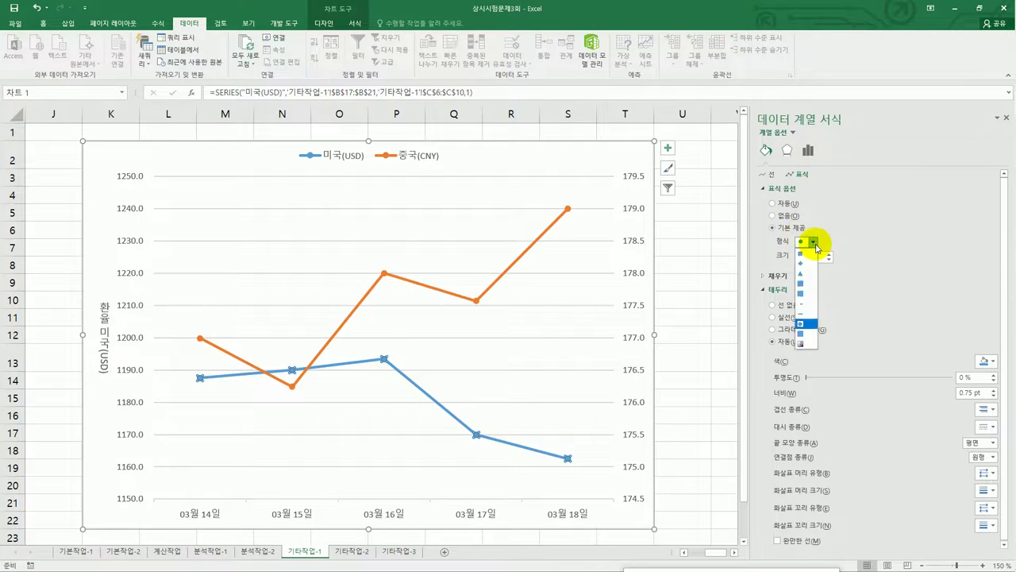
{"action": "left_click", "coordinate": [808, 275]}
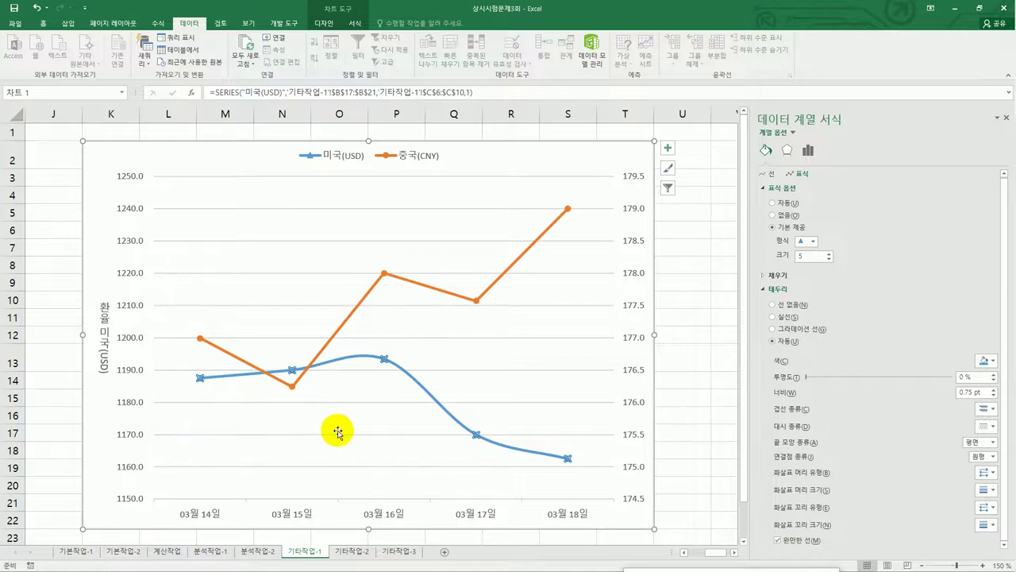
Add a data label at 아래쪽 to only the 03월 16일 point of the 미국(USD) series and deselect the chart
{"action": "left_click", "coordinate": [382, 360]}
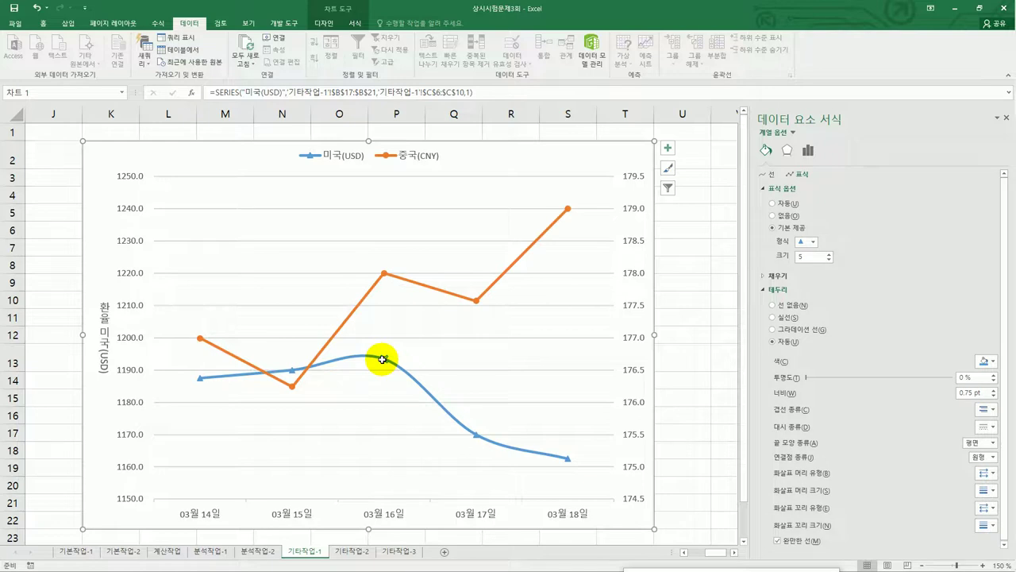
{"action": "left_click", "coordinate": [668, 147]}
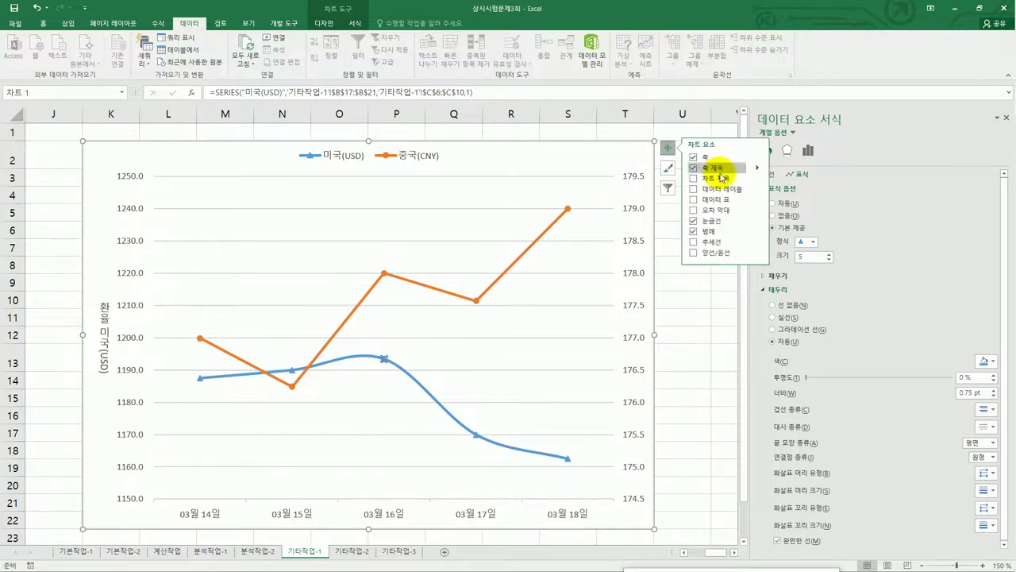
{"action": "mouse_move", "coordinate": [754, 194]}
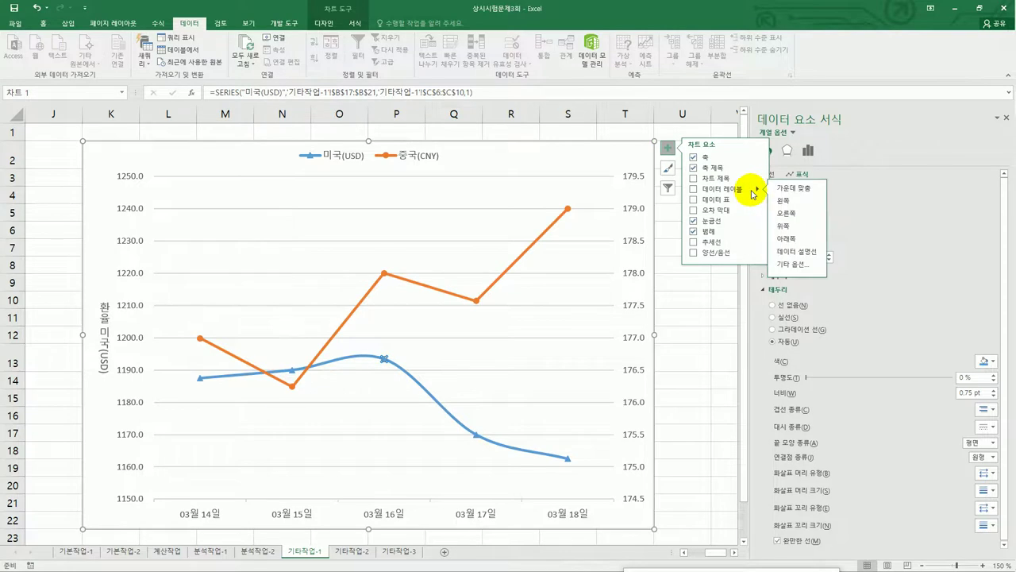
{"action": "left_click", "coordinate": [788, 241]}
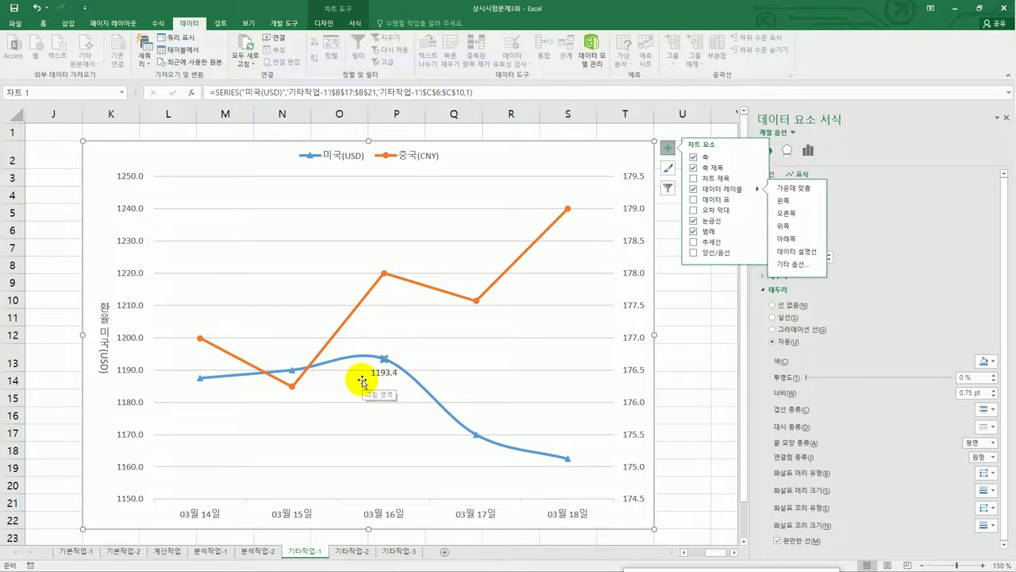
{"action": "left_click", "coordinate": [690, 333]}
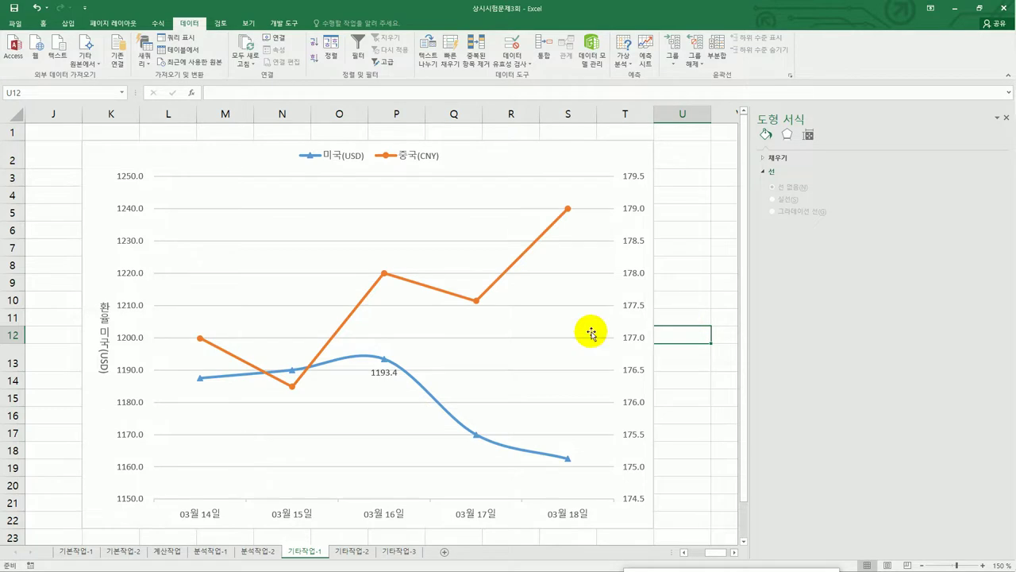
Go to the 기타작업-2 sheet and close the shape formatting pane
{"action": "left_click", "coordinate": [357, 559]}
{"action": "scroll", "coordinate": [421, 383], "scroll_direction": "up", "scroll_amount": 2}
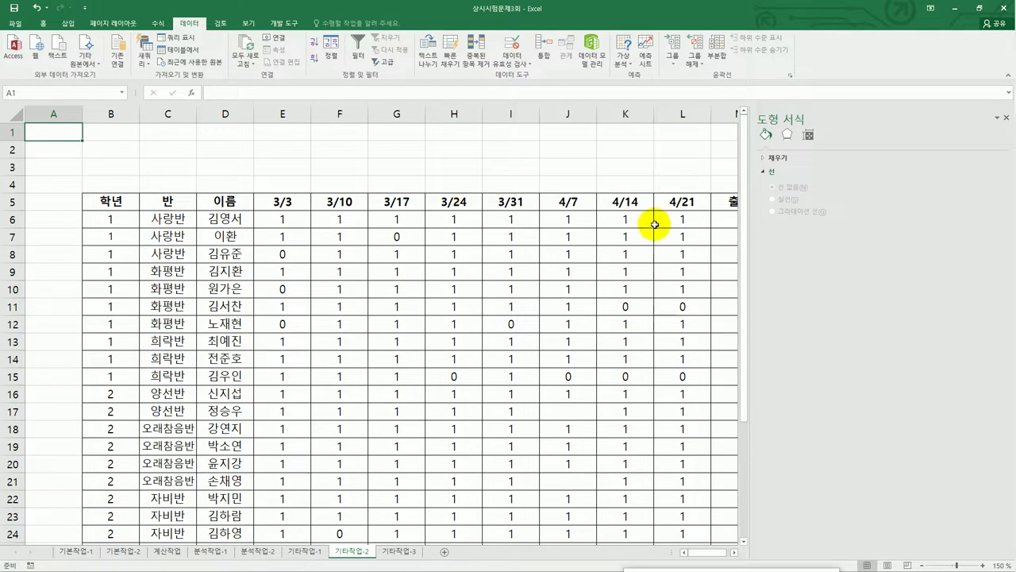
{"action": "left_click", "coordinate": [1006, 118]}
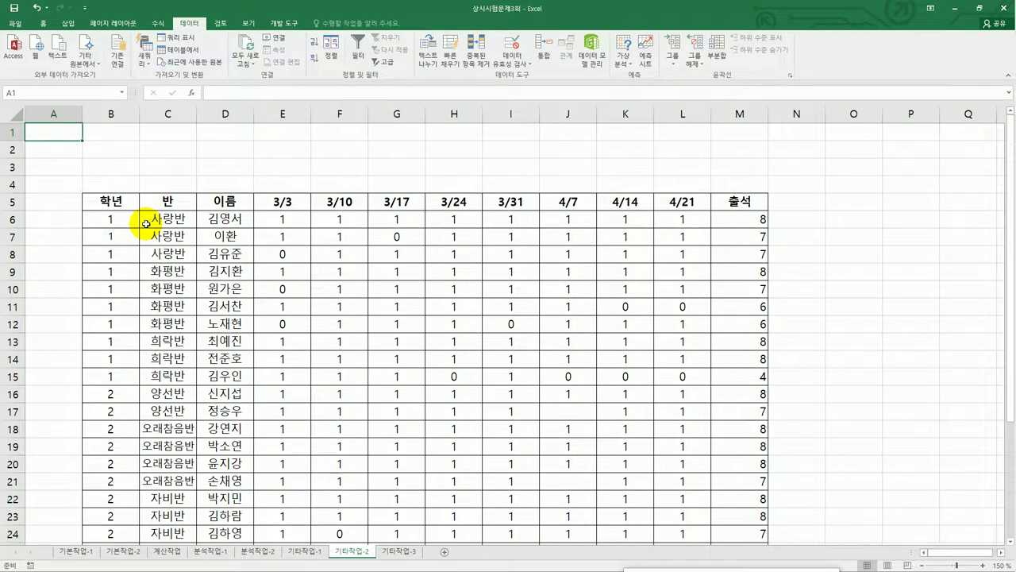
Draw a form control button covering cells B2:C3
{"action": "left_click", "coordinate": [272, 23]}
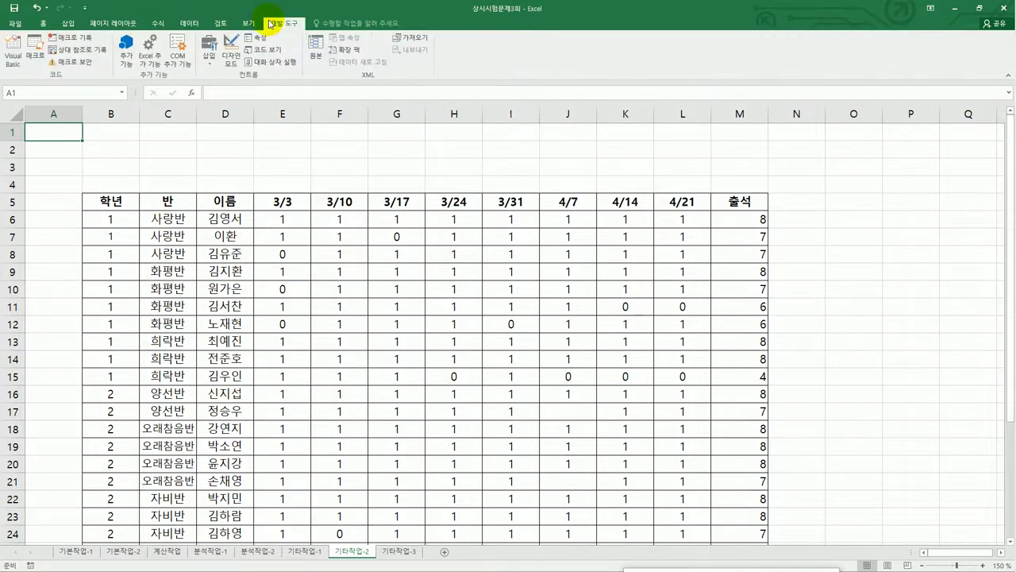
{"action": "left_click", "coordinate": [208, 50]}
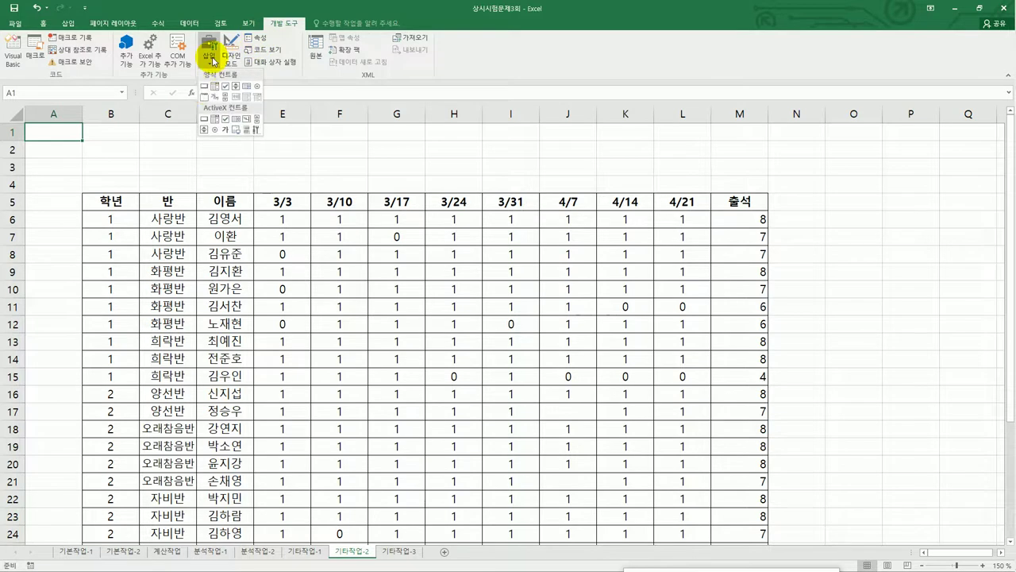
{"action": "left_click", "coordinate": [204, 86]}
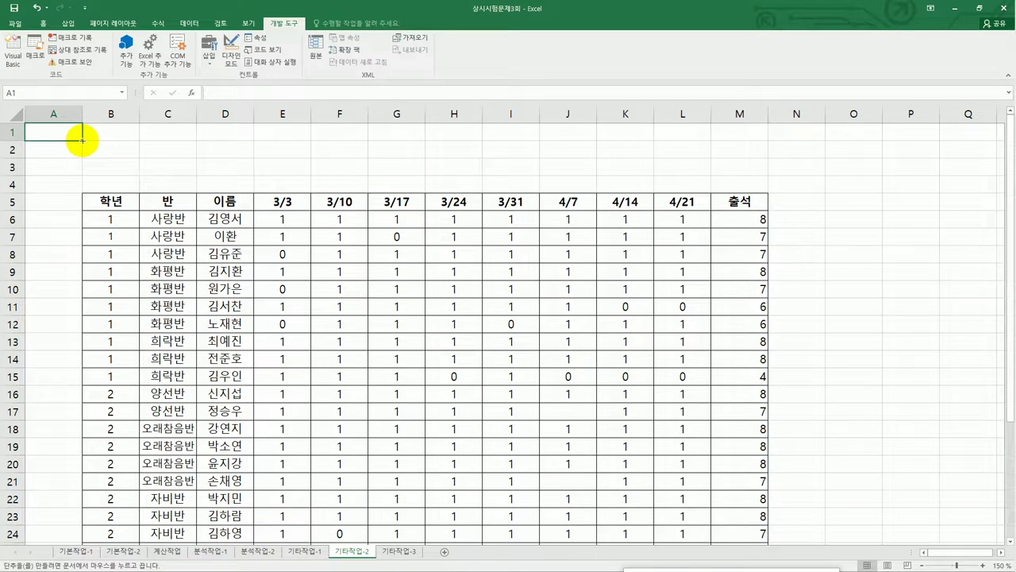
{"action": "left_click_drag", "start_coordinate": [82, 139], "coordinate": [194, 173]}
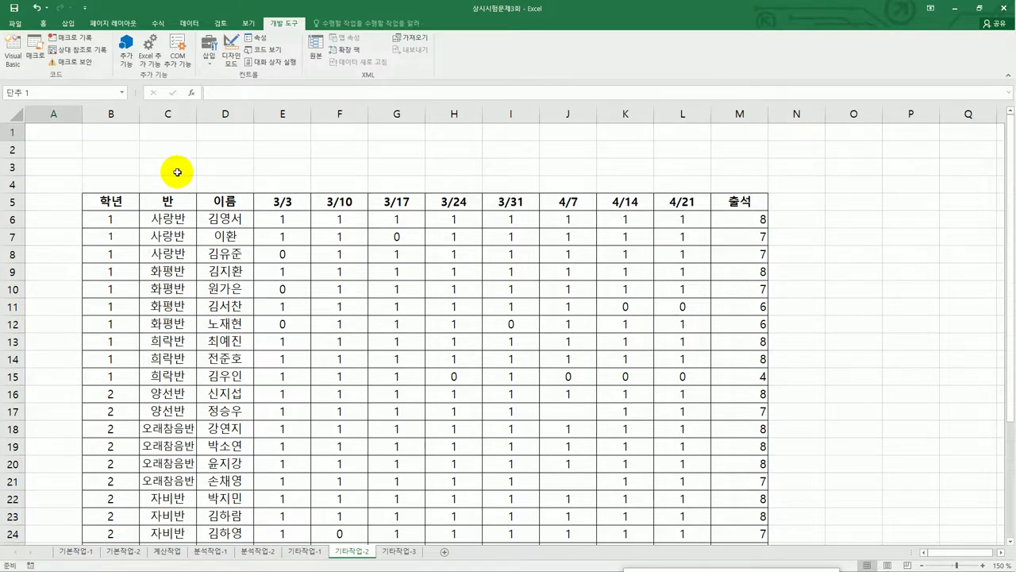
Name the button's macro 서식적용 and start recording it in the current workbook (현재 통합 문서)
{"action": "left_click_drag", "start_coordinate": [648, 141], "coordinate": [434, 163]}
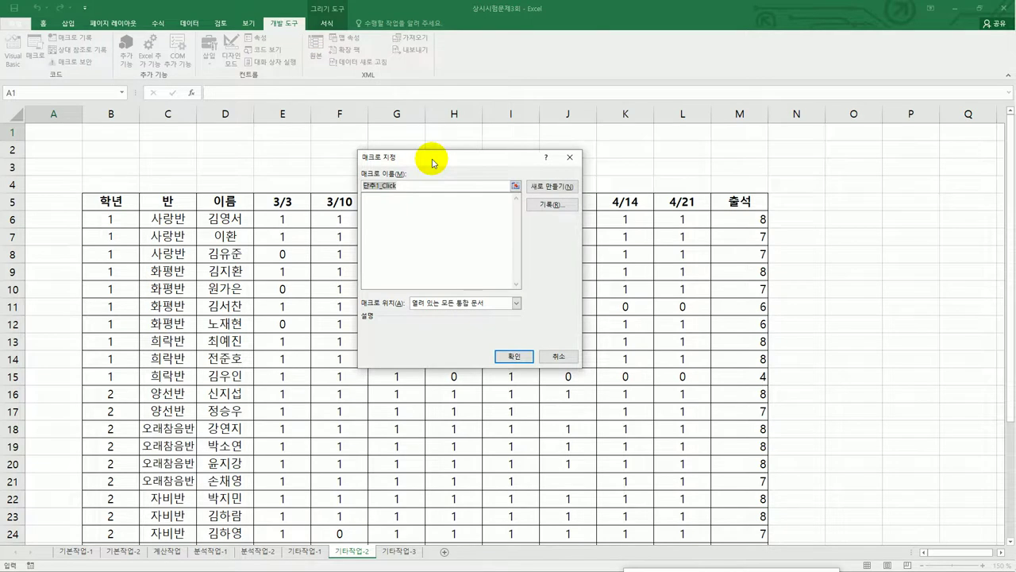
{"action": "type", "text": "평"}
{"action": "key", "text": "BackSpace"}
{"action": "key", "text": "BackSpace"}
{"action": "key", "text": "BackSpace"}
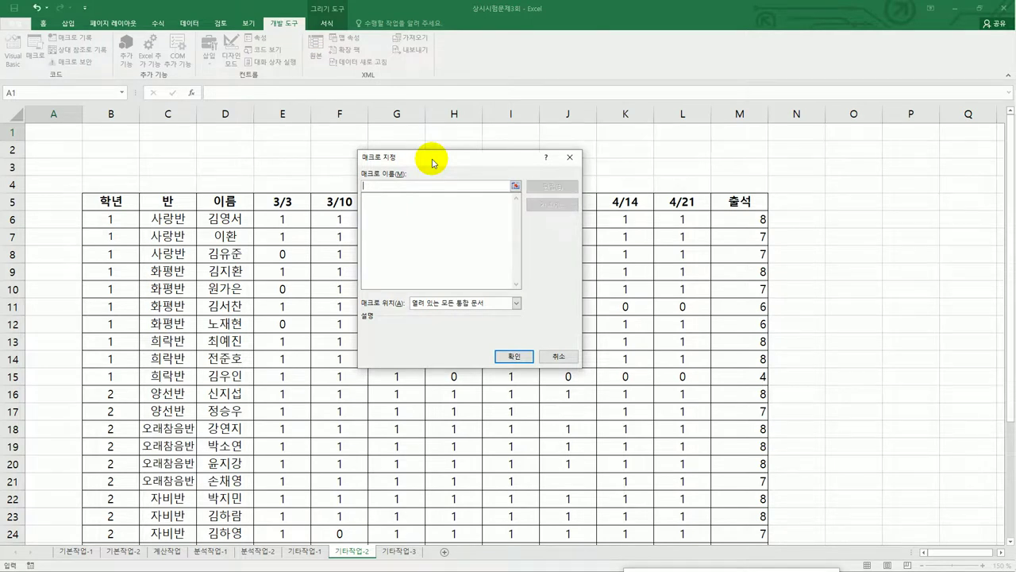
{"action": "type", "text": "서식적용"}
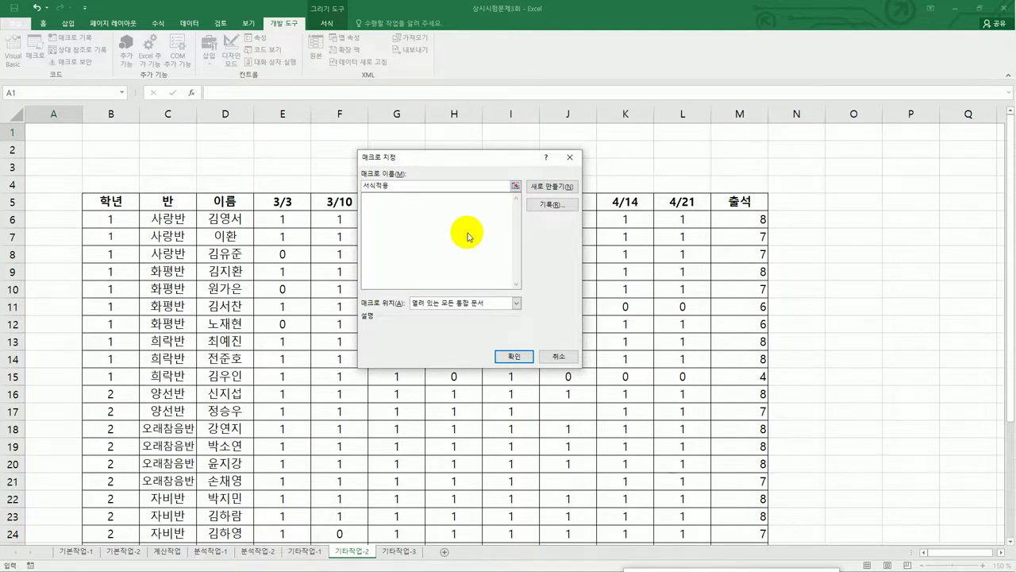
{"action": "left_click", "coordinate": [551, 205]}
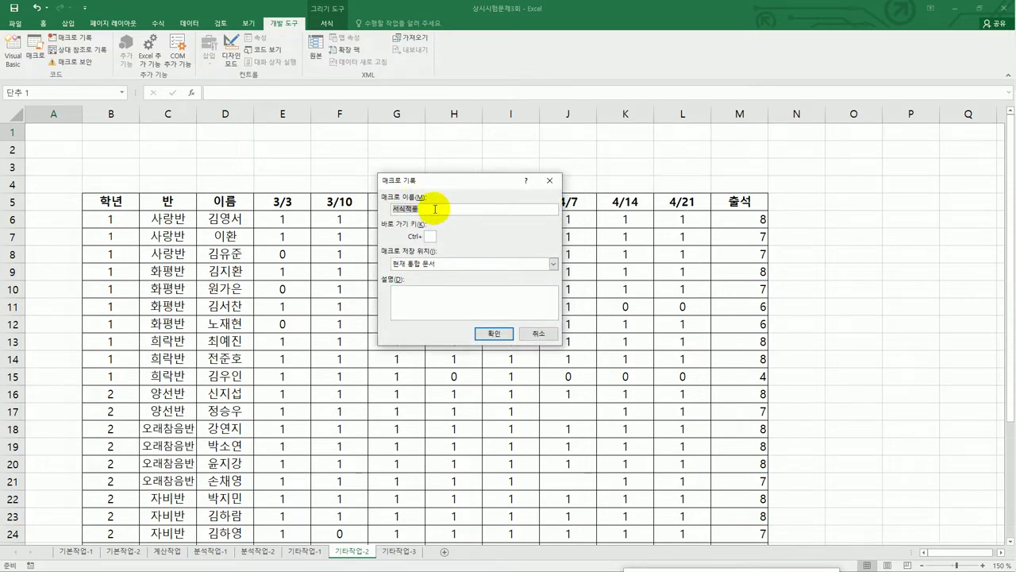
{"action": "left_click", "coordinate": [484, 333]}
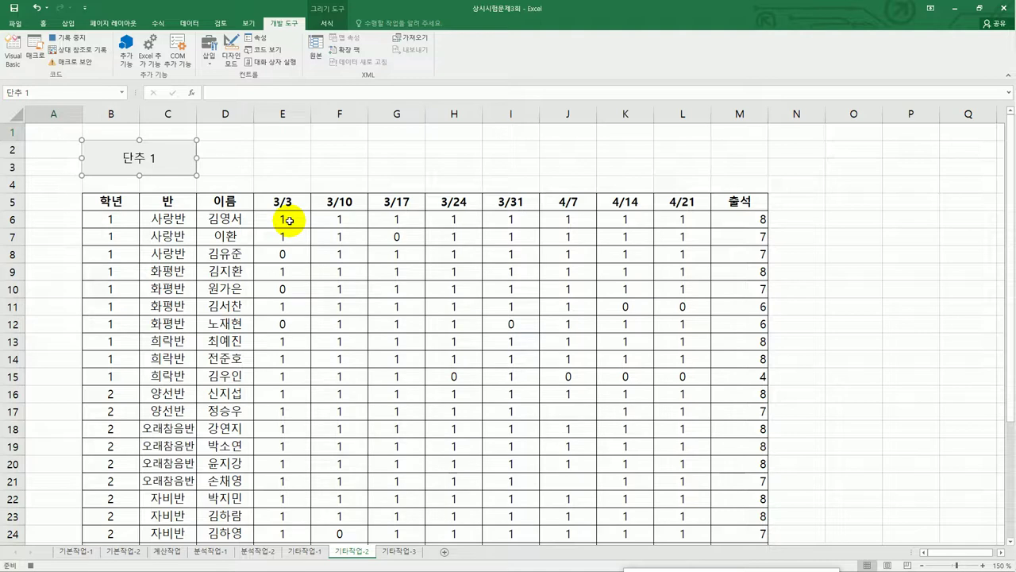
Apply the custom number format [=1]"O";[=0]"X" to the attendance cells E6:L33
{"action": "left_click_drag", "start_coordinate": [288, 221], "coordinate": [669, 507]}
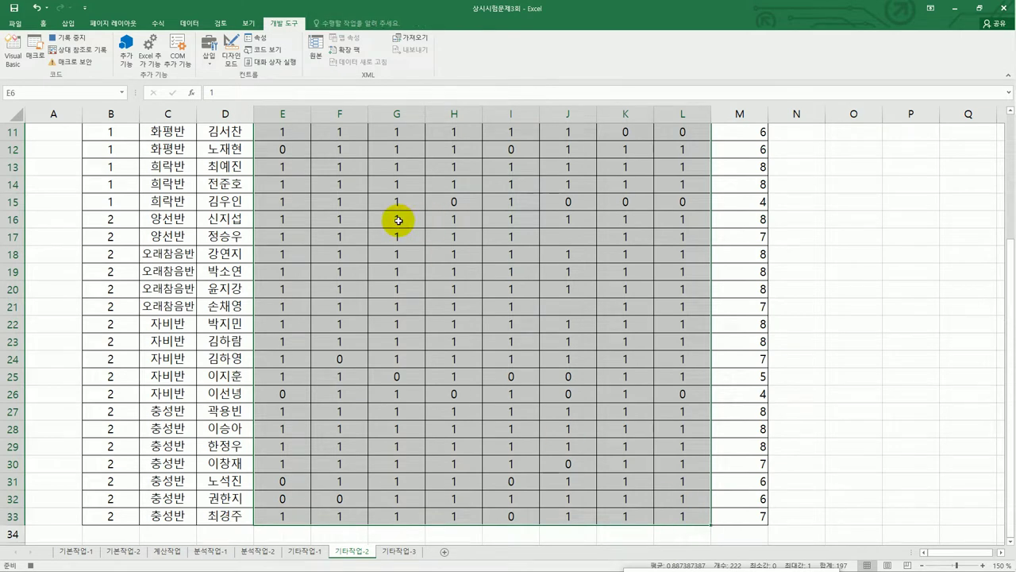
{"action": "scroll", "coordinate": [398, 220], "scroll_direction": "up", "scroll_amount": 4}
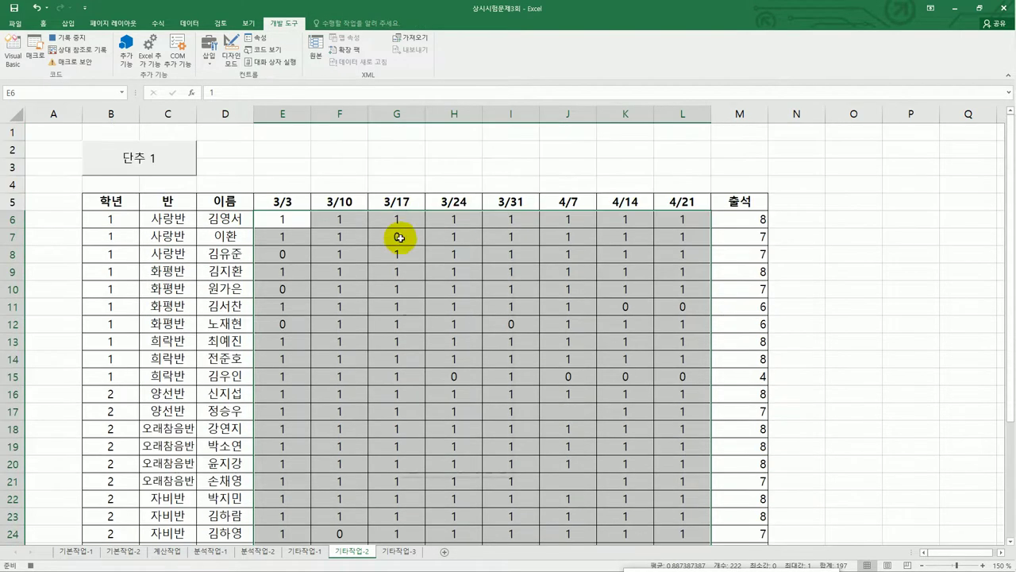
{"action": "right_click", "coordinate": [397, 234]}
{"action": "left_click", "coordinate": [465, 417]}
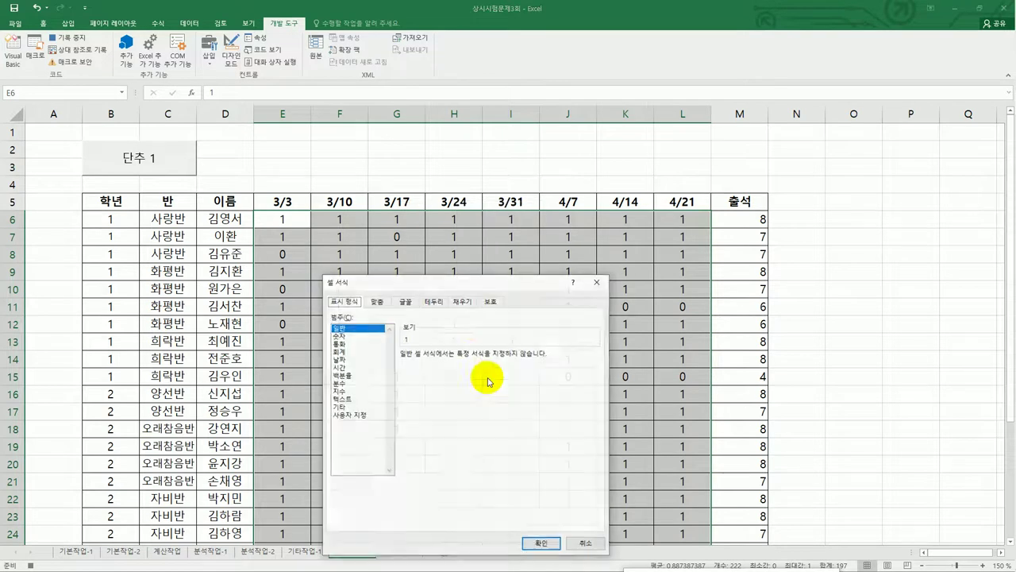
{"action": "left_click", "coordinate": [358, 415]}
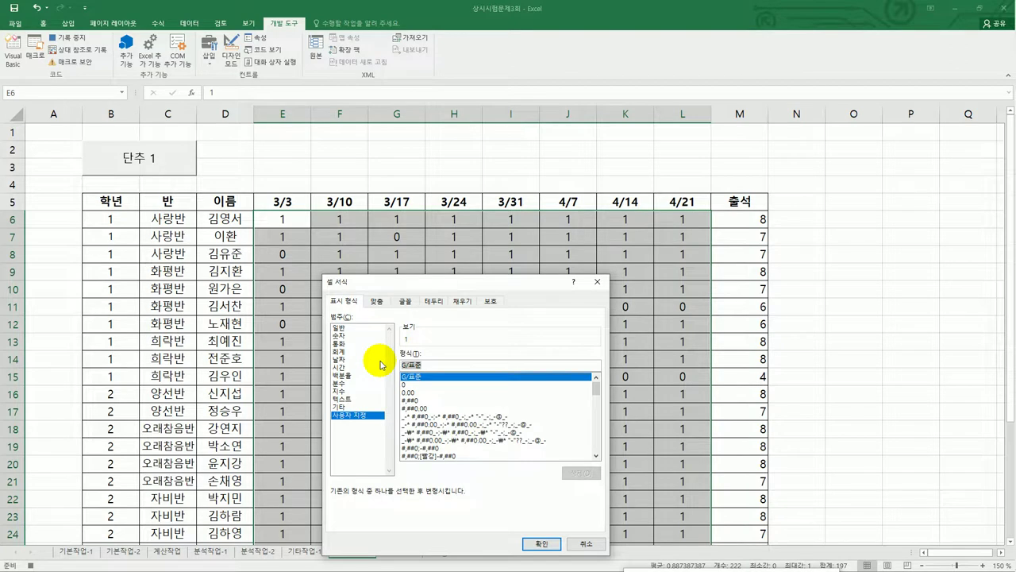
{"action": "type", "text": "[ㄷ"}
{"action": "type", "text": "1"}
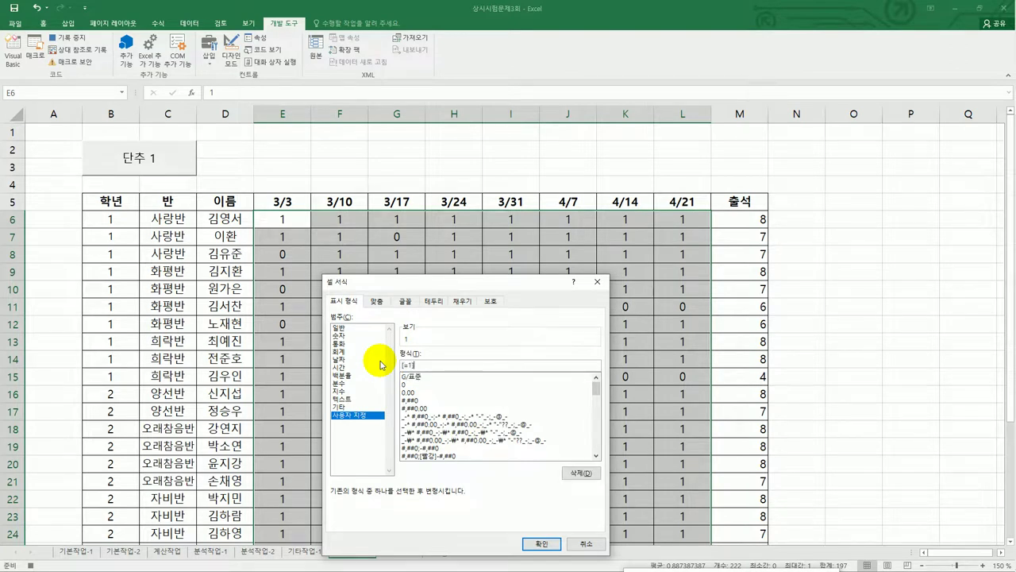
{"action": "type", "text": "\""}
{"action": "type", "text": "O\";[=0"}
{"action": "type", "text": "X\""}
{"action": "left_click_drag", "start_coordinate": [431, 281], "coordinate": [435, 212]}
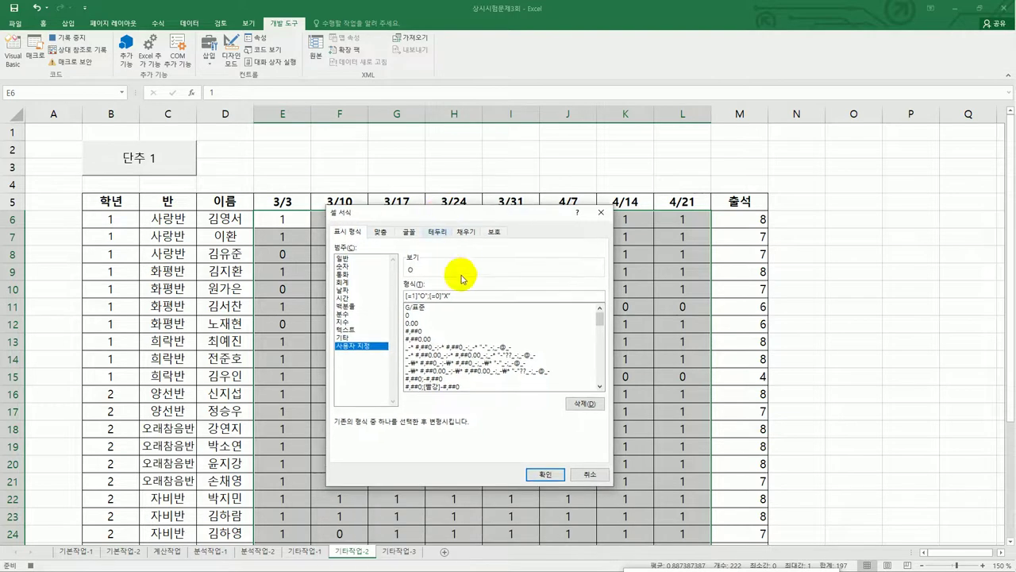
{"action": "left_click", "coordinate": [545, 474]}
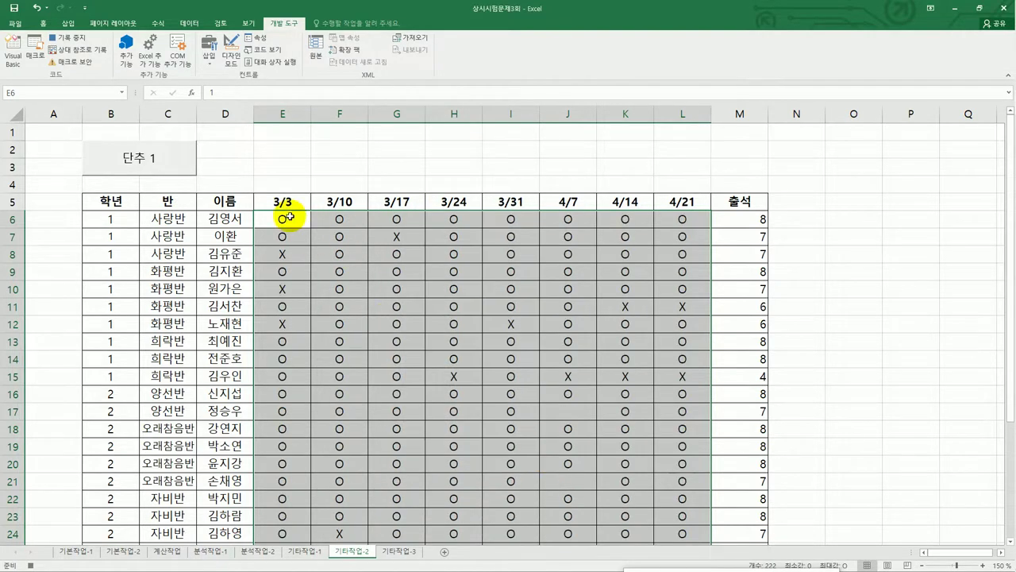
Select cell E6, stop the macro recording, and change the button's text to 서식적용
{"action": "left_click", "coordinate": [290, 217]}
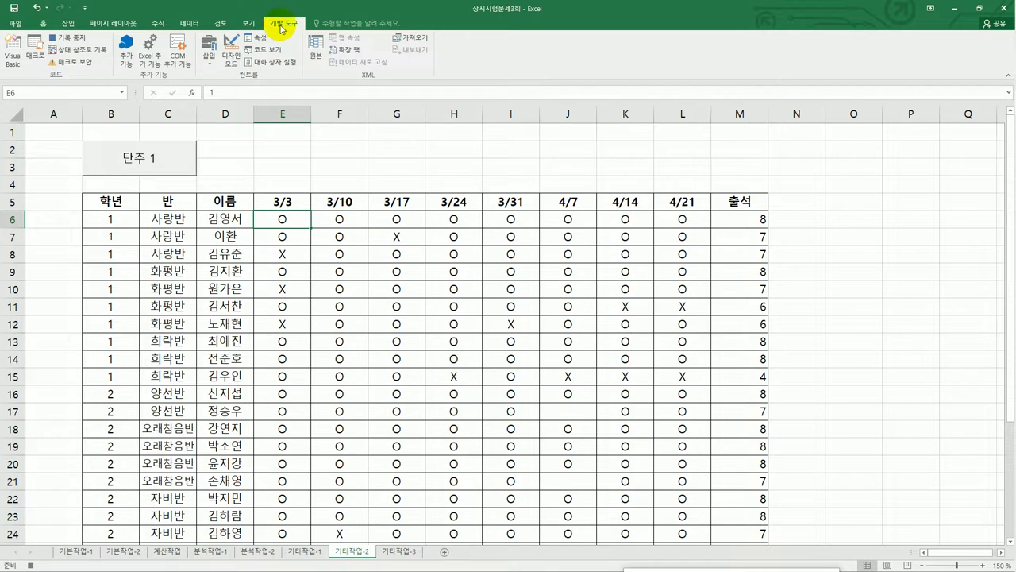
{"action": "left_click", "coordinate": [67, 38]}
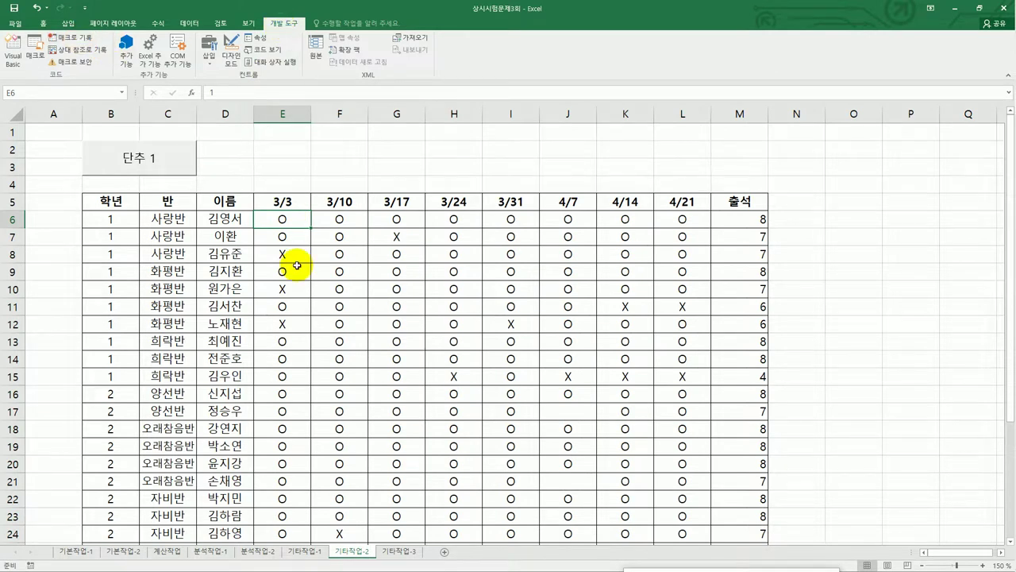
{"action": "right_click", "coordinate": [162, 167]}
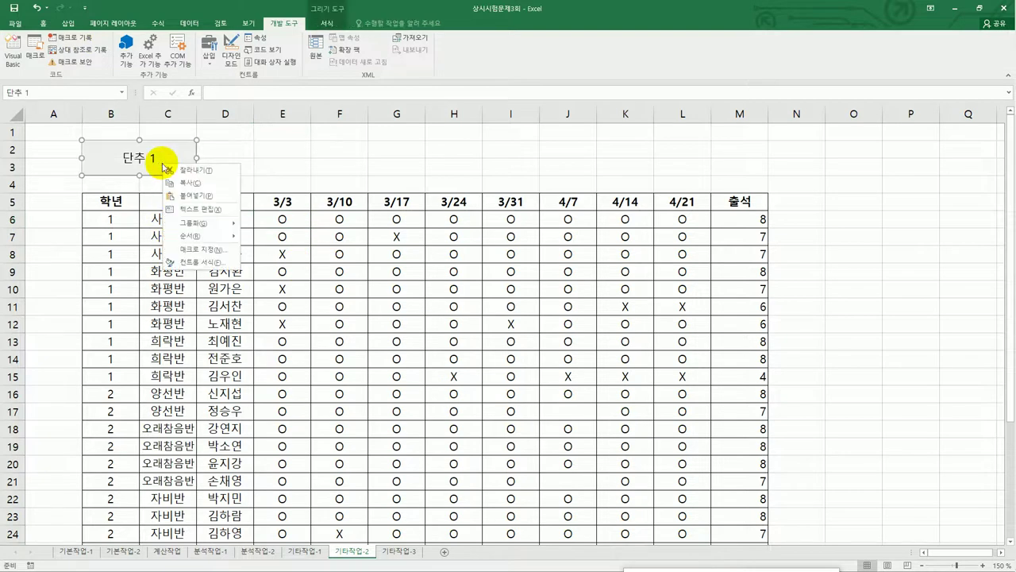
{"action": "left_click", "coordinate": [203, 200]}
{"action": "key", "text": "ctrl+a"}
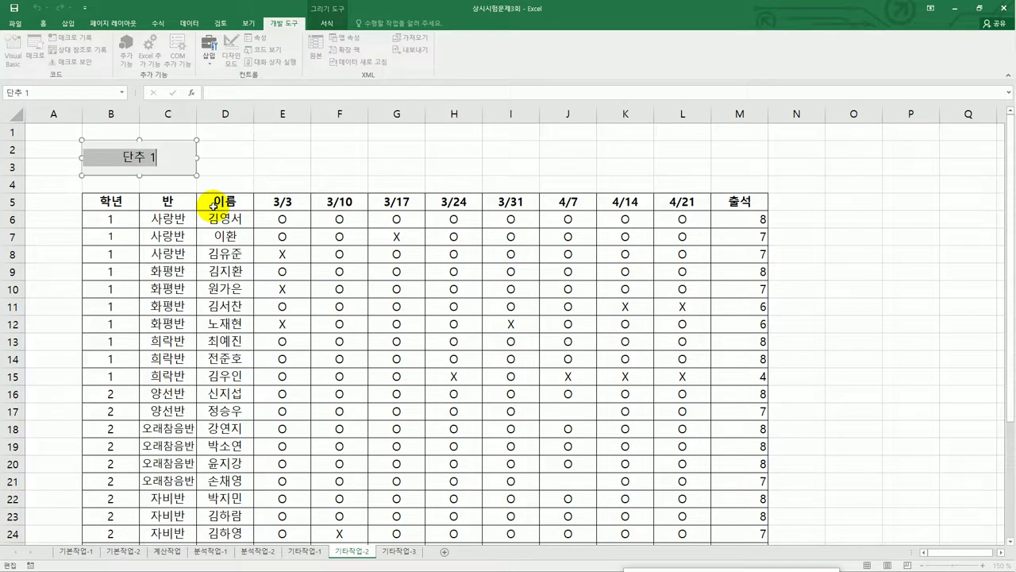
{"action": "type", "text": "t"}
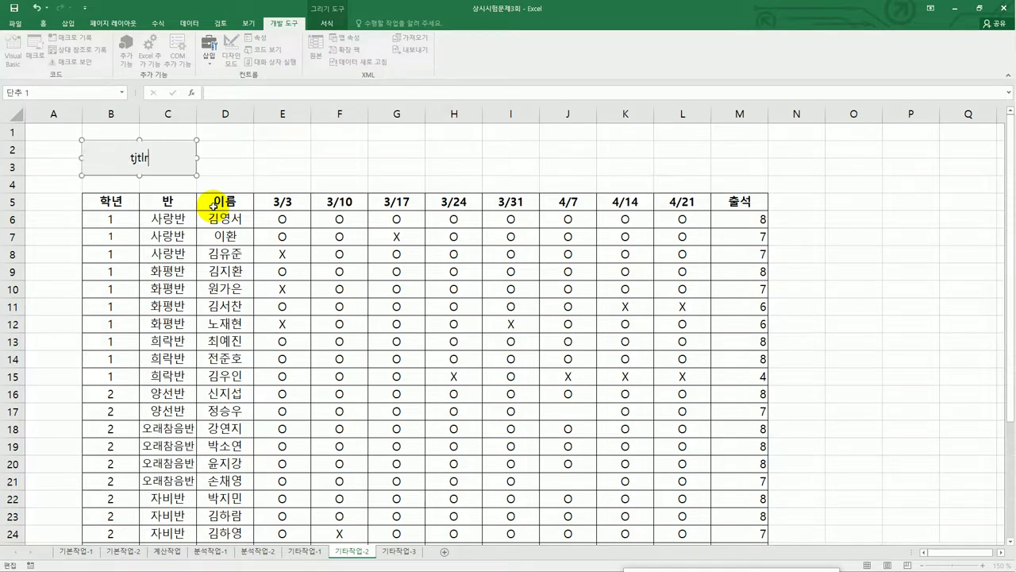
{"action": "key", "text": "BackSpace"}
{"action": "type", "text": "서식ㅈ"}
{"action": "type", "text": "적용"}
{"action": "left_click", "coordinate": [279, 186]}
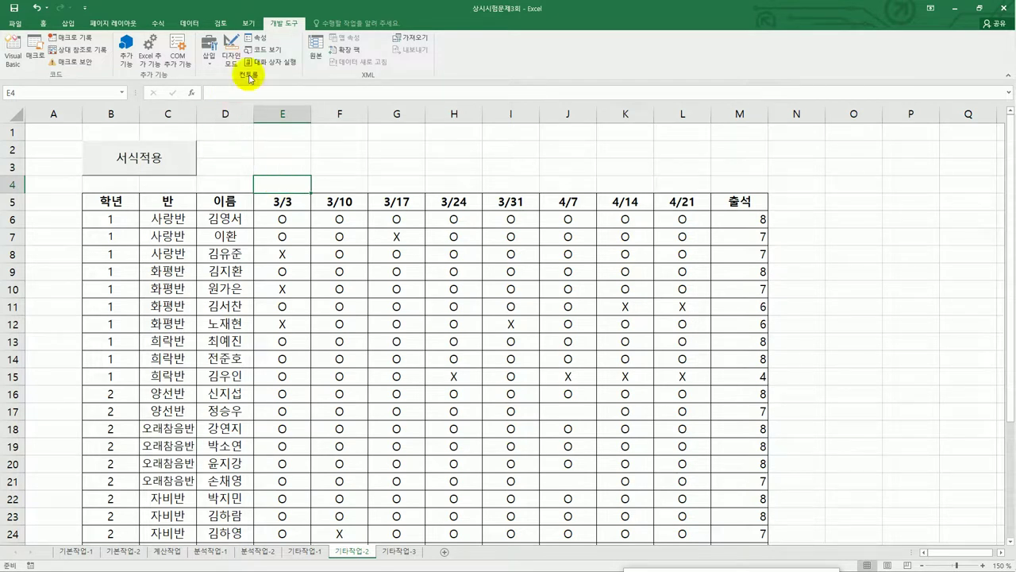
Draw a second form control button covering E2:F3 and start recording a macro named 그래프보기 for it
{"action": "left_click", "coordinate": [208, 56]}
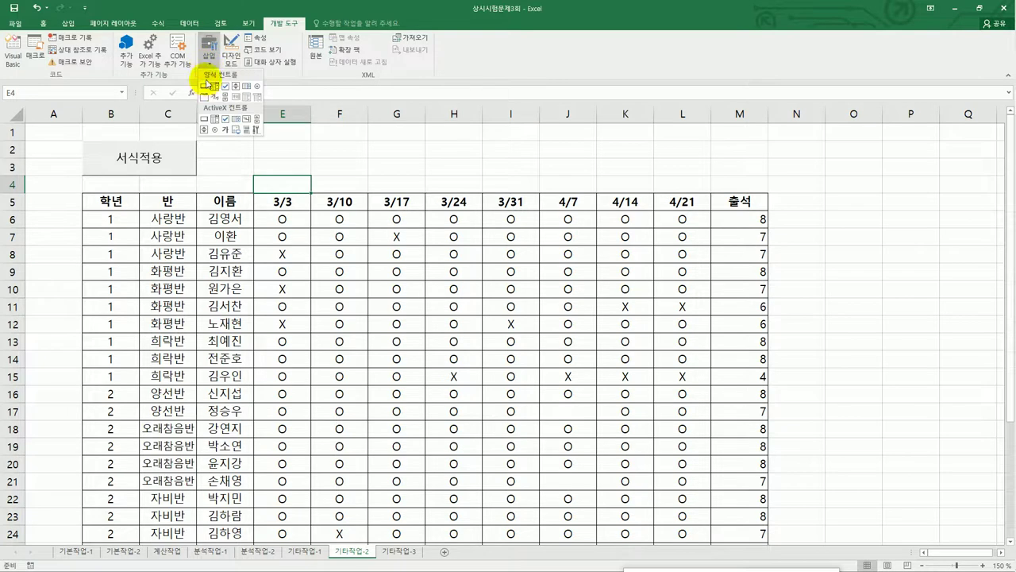
{"action": "left_click", "coordinate": [204, 85]}
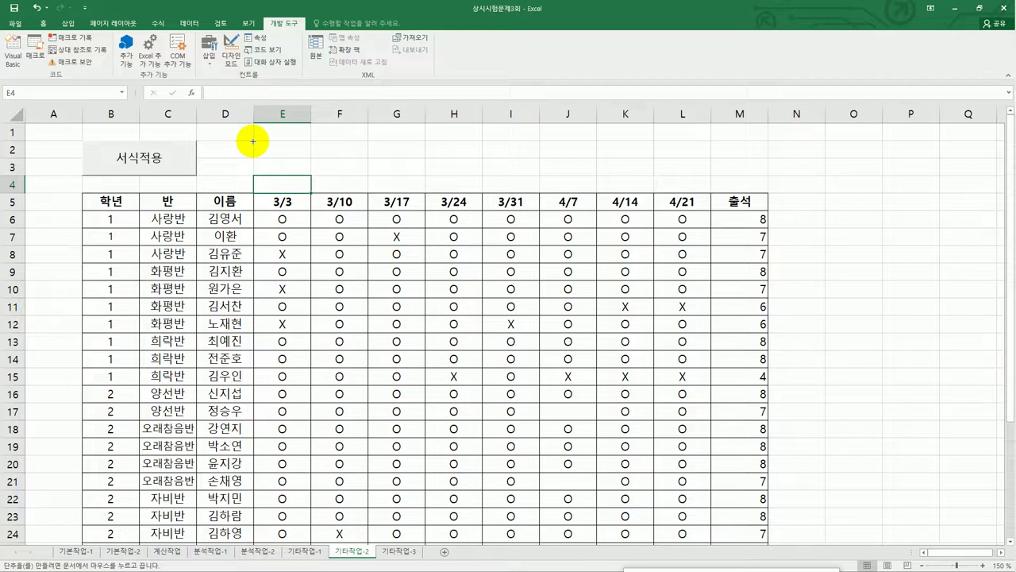
{"action": "left_click_drag", "start_coordinate": [253, 142], "coordinate": [349, 173]}
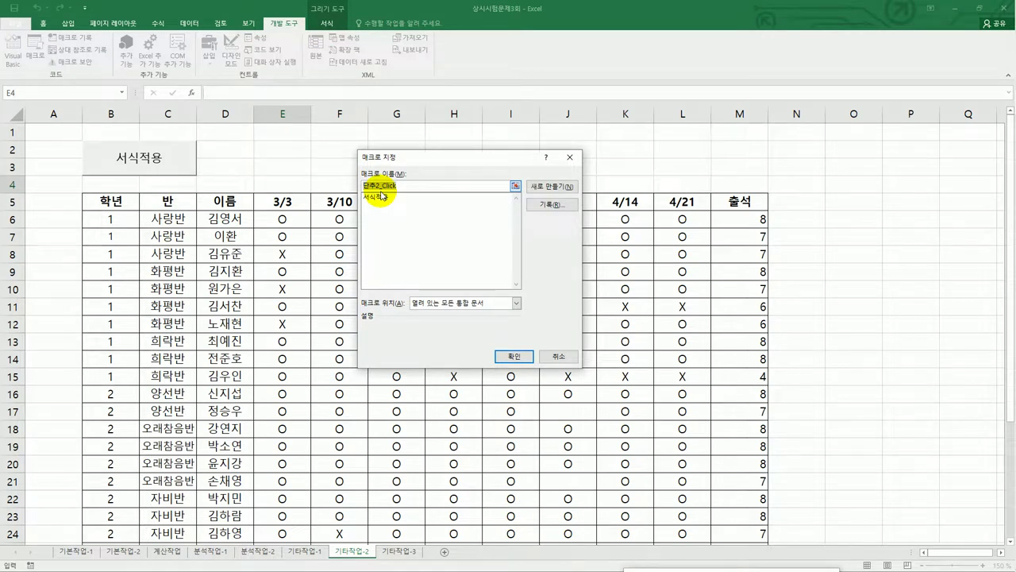
{"action": "type", "text": "그래프보기"}
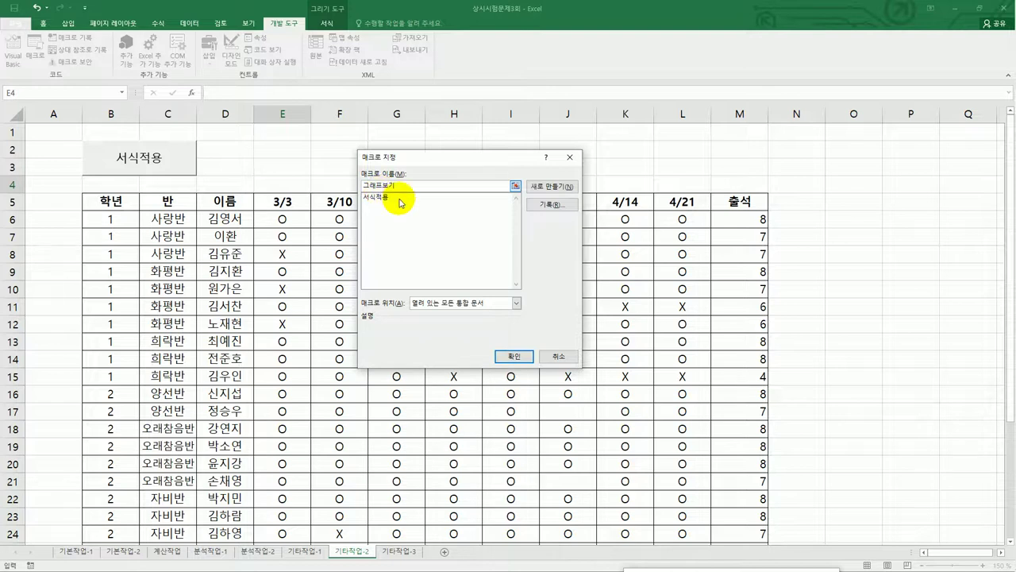
{"action": "left_click", "coordinate": [552, 205]}
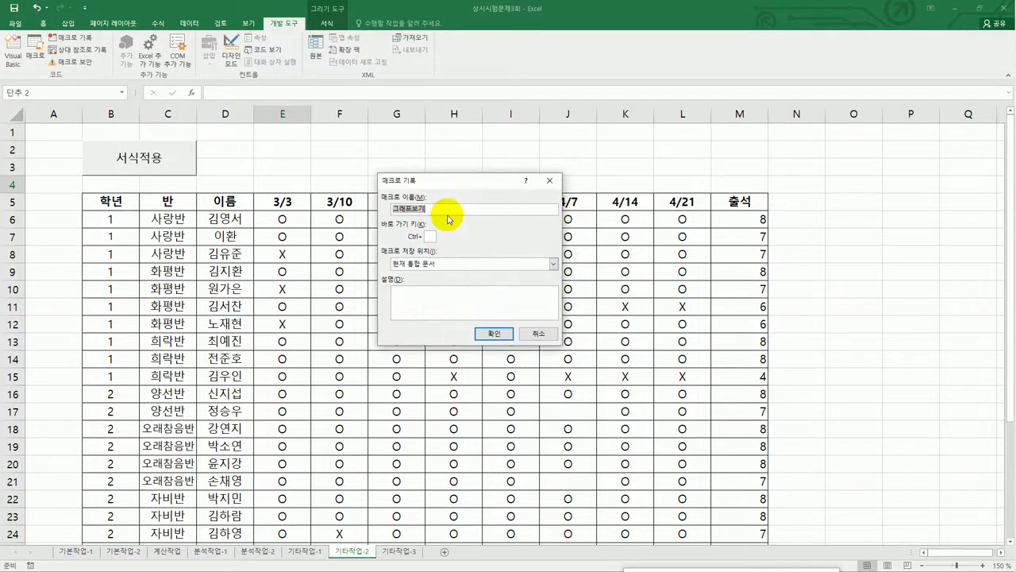
{"action": "left_click", "coordinate": [492, 335]}
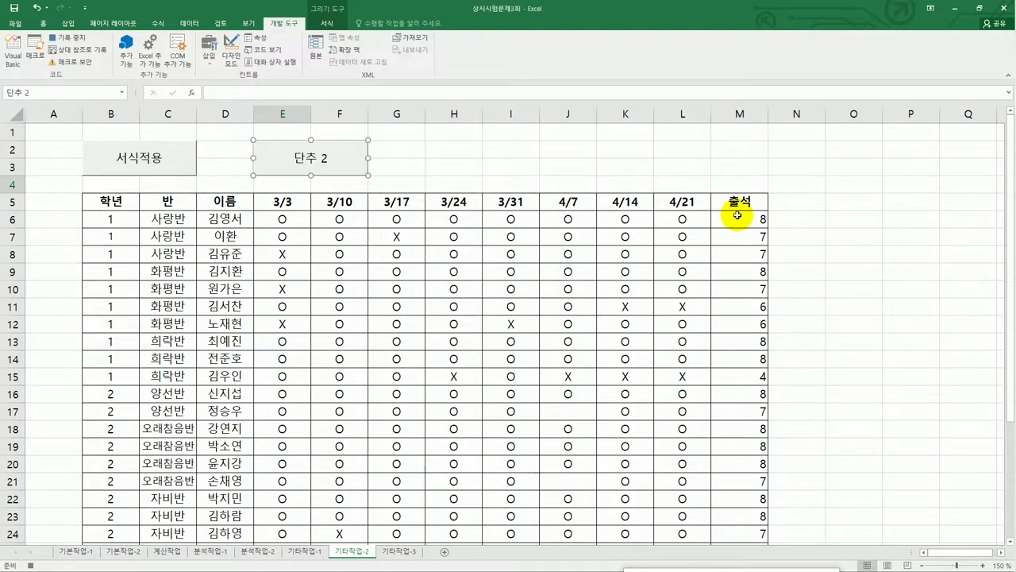
Start a new conditional formatting rule for the 출석 cells M6:M33 using the data bar (데이터 막대) format style
{"action": "left_click_drag", "start_coordinate": [737, 219], "coordinate": [745, 517]}
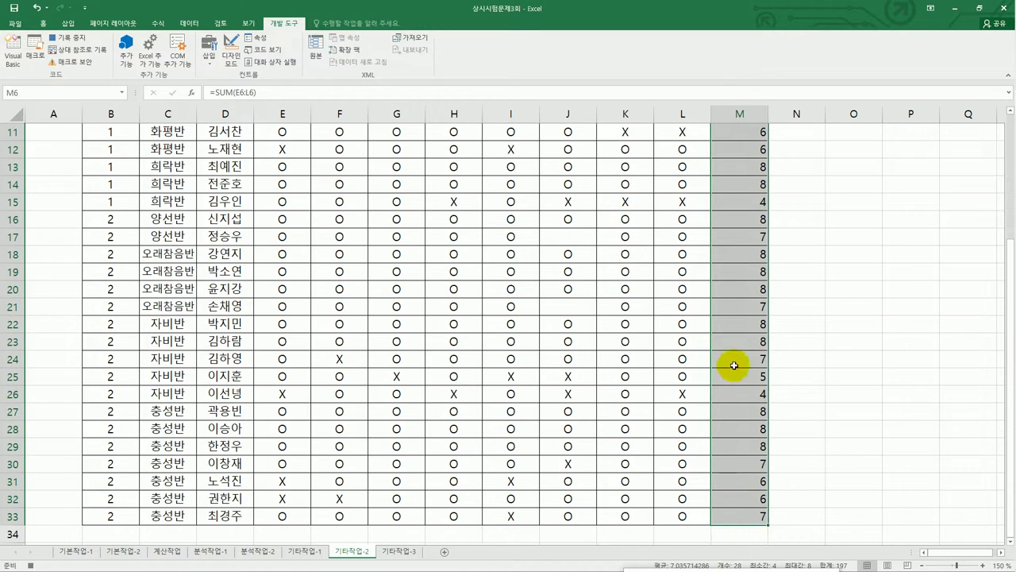
{"action": "left_click", "coordinate": [43, 24]}
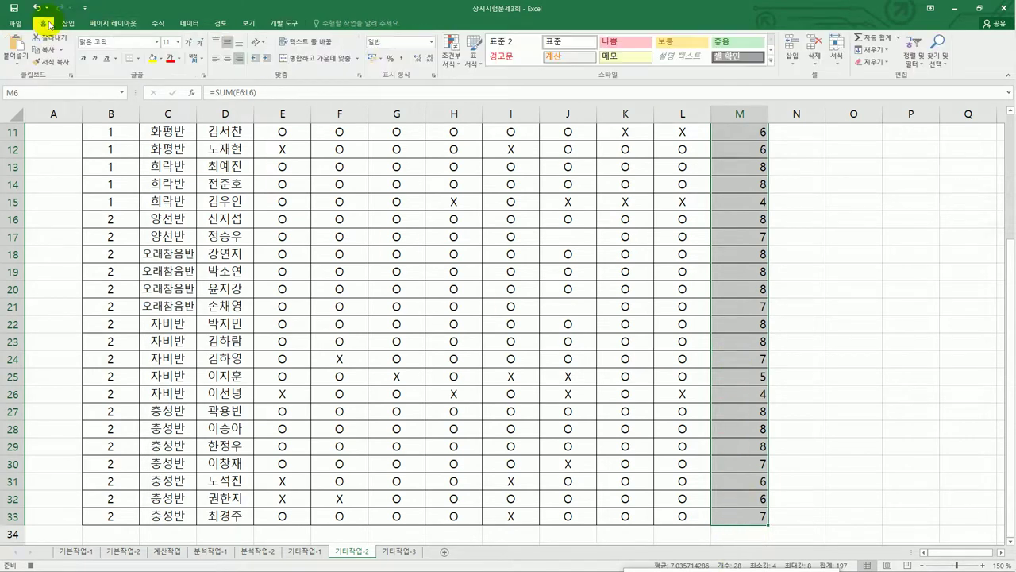
{"action": "left_click", "coordinate": [450, 60]}
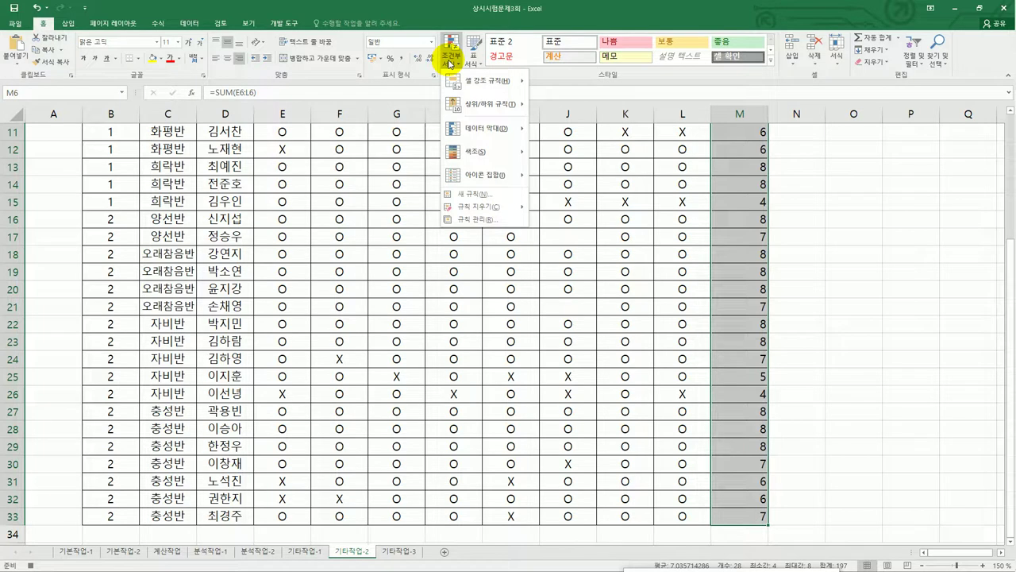
{"action": "left_click", "coordinate": [464, 196]}
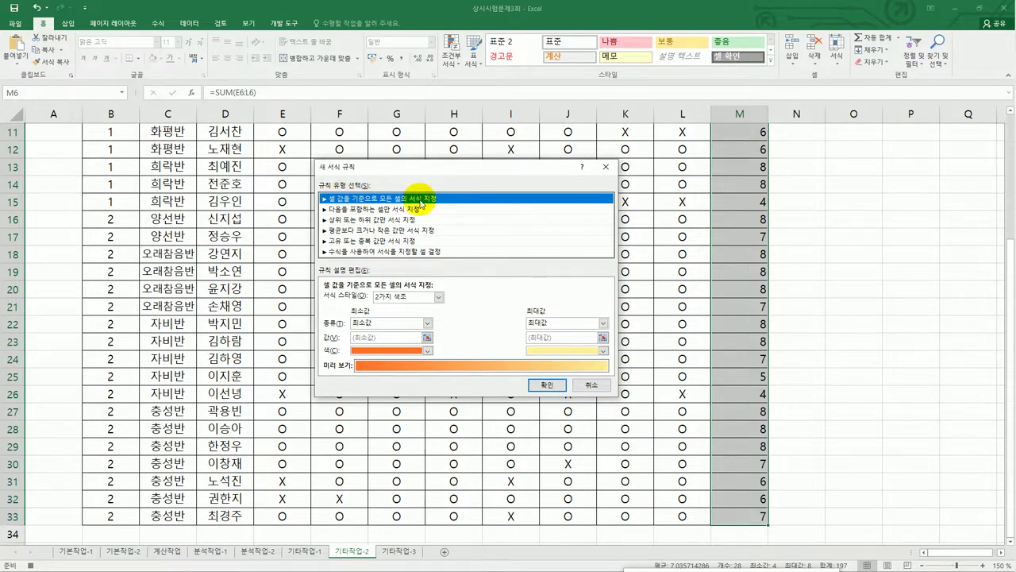
{"action": "left_click", "coordinate": [438, 296]}
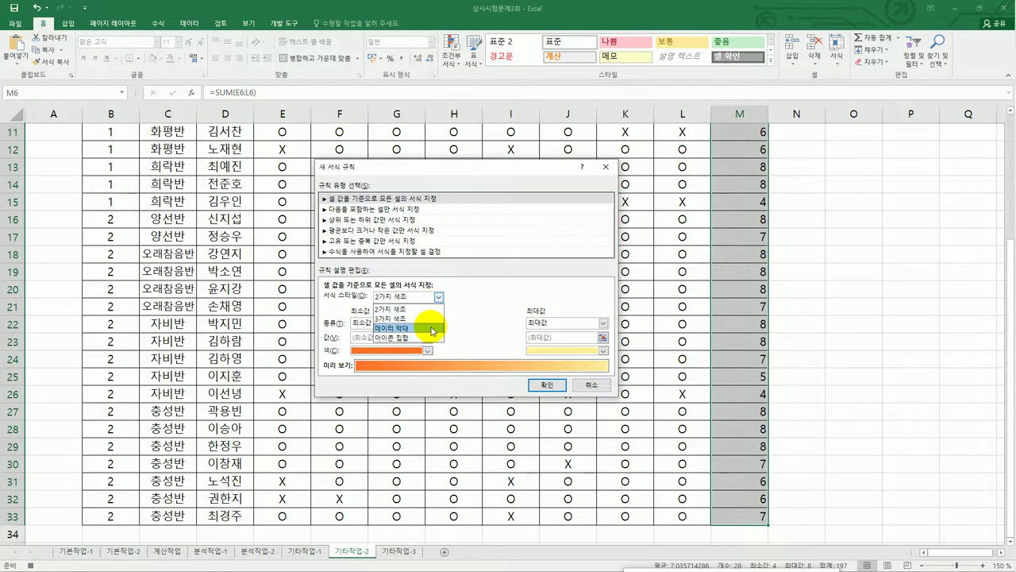
{"action": "left_click", "coordinate": [433, 327]}
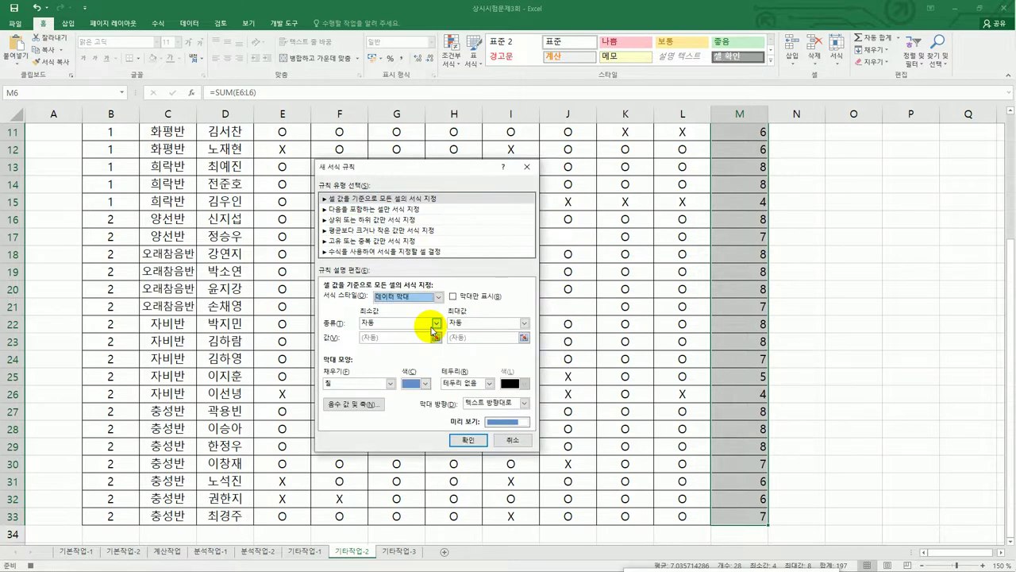
Set the data bar's minimum to percentile (백분위수) 20 and its maximum to percentile 80
{"action": "left_click", "coordinate": [436, 323]}
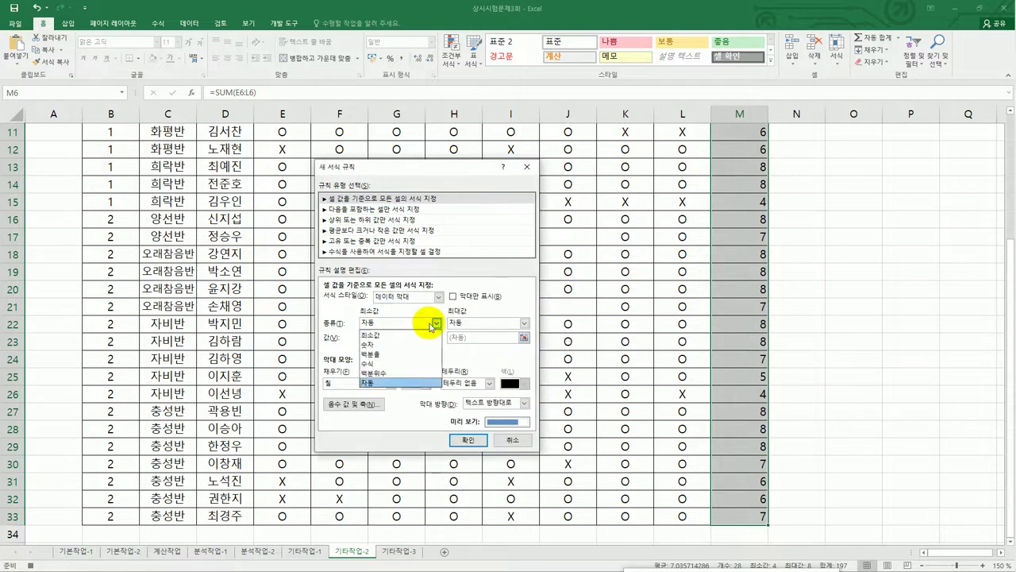
{"action": "left_click", "coordinate": [412, 373]}
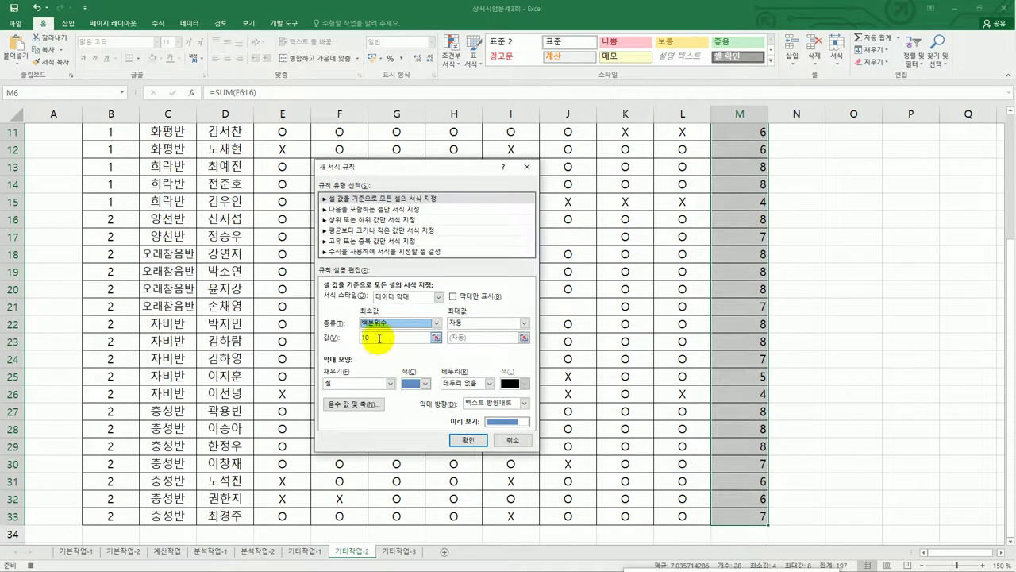
{"action": "left_click_drag", "start_coordinate": [379, 339], "coordinate": [359, 340]}
{"action": "type", "text": "20"}
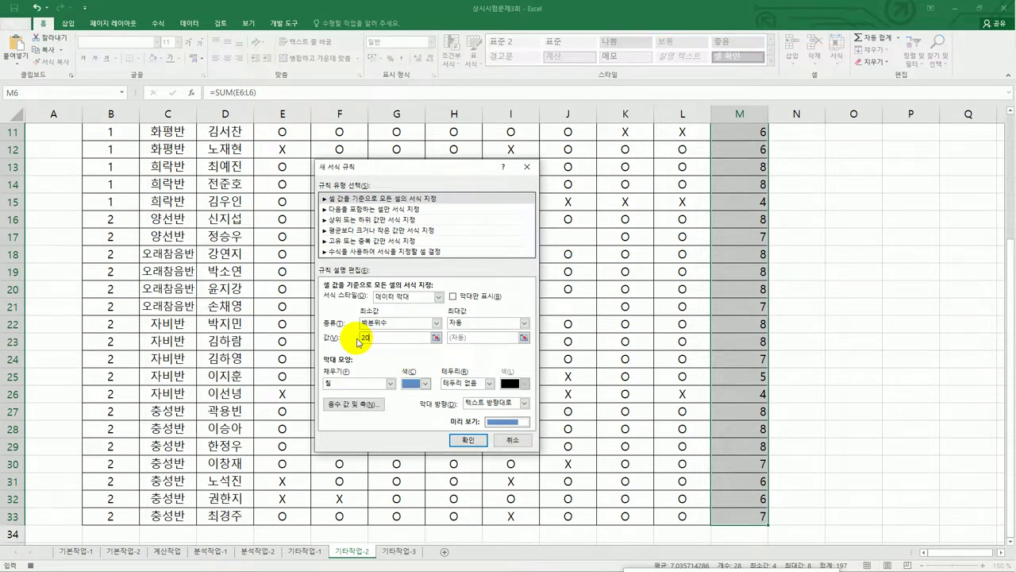
{"action": "left_click", "coordinate": [524, 324]}
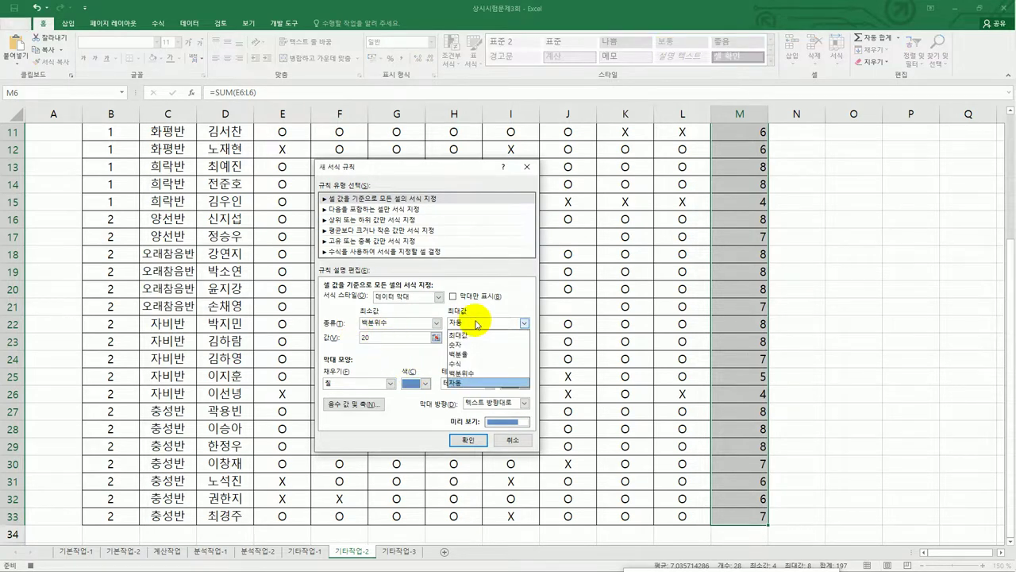
{"action": "left_click", "coordinate": [464, 372]}
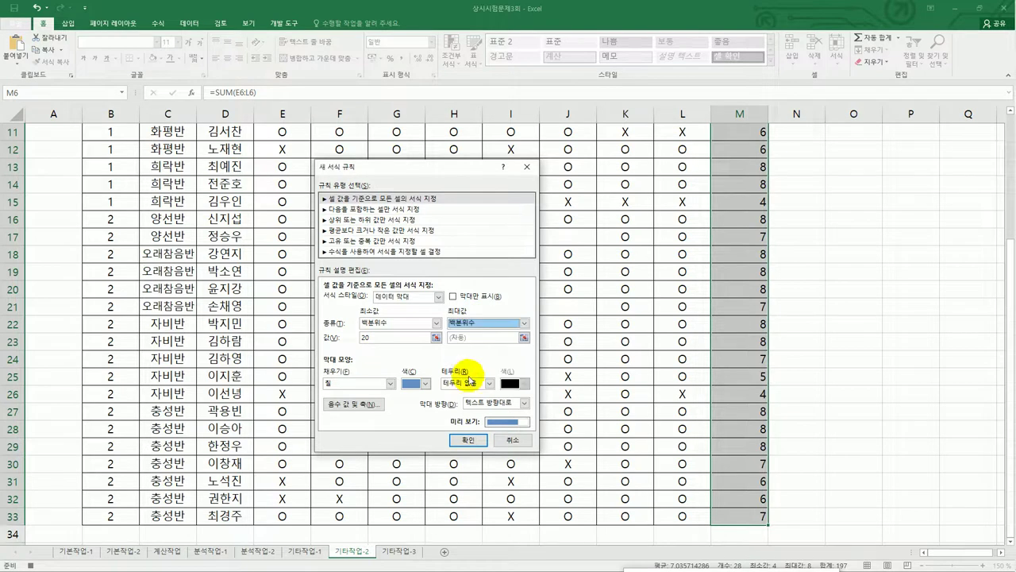
{"action": "double_click", "coordinate": [466, 342]}
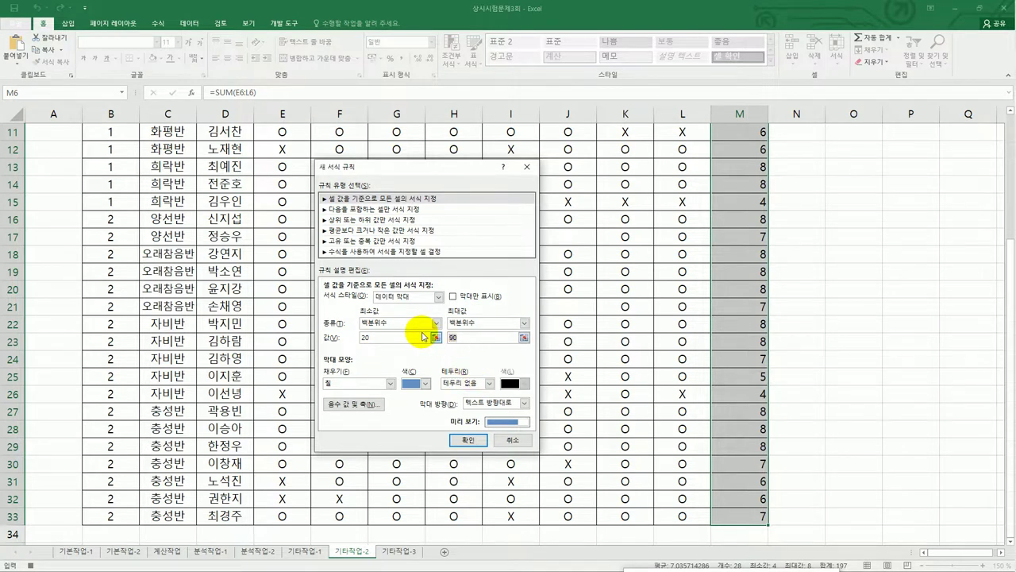
{"action": "type", "text": "80"}
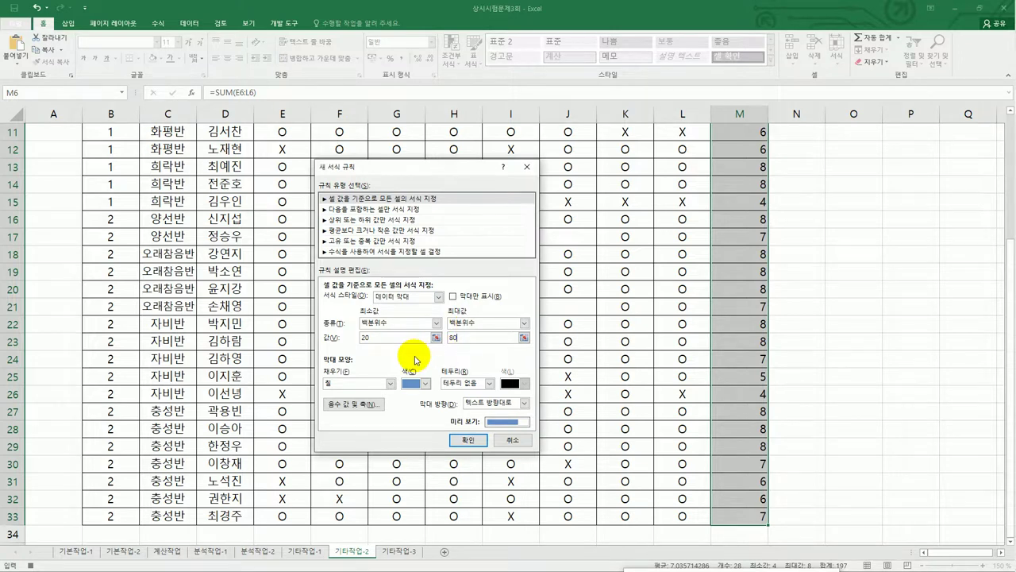
Give the data bars a gradient fill (그라데이션 채우기) in standard yellow and apply the rule
{"action": "left_click", "coordinate": [390, 384]}
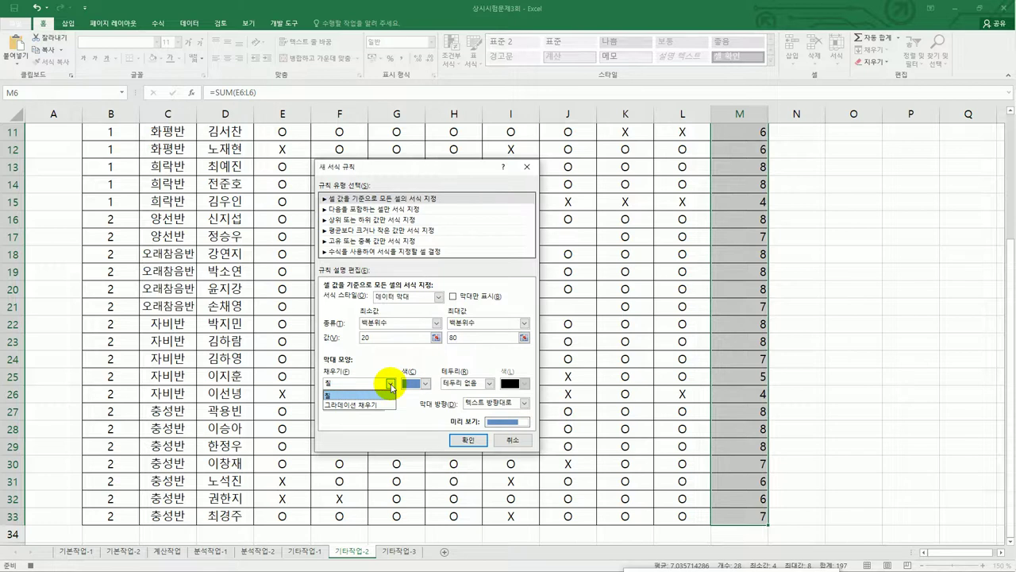
{"action": "left_click", "coordinate": [383, 406]}
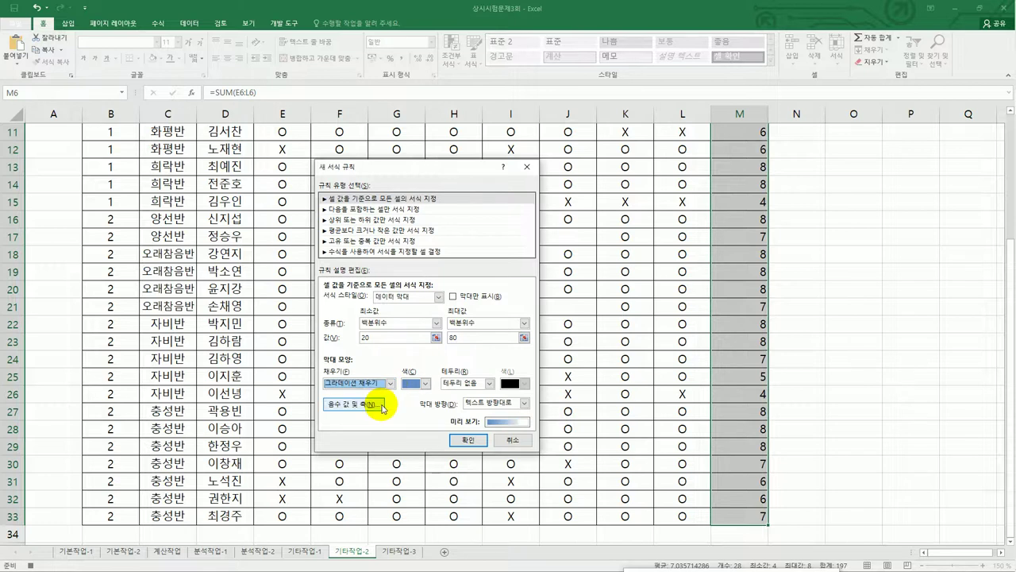
{"action": "left_click", "coordinate": [426, 384]}
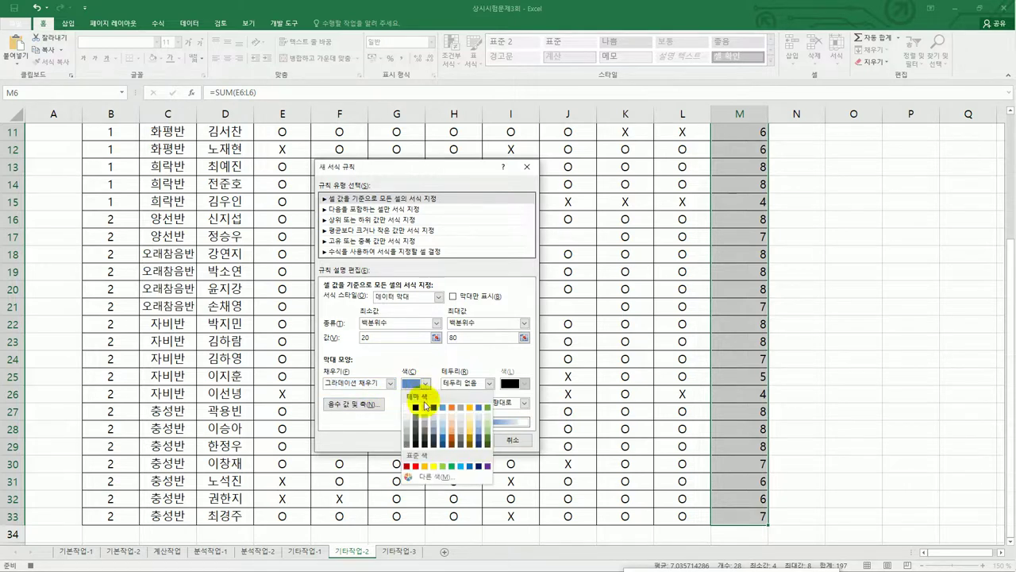
{"action": "left_click", "coordinate": [433, 467]}
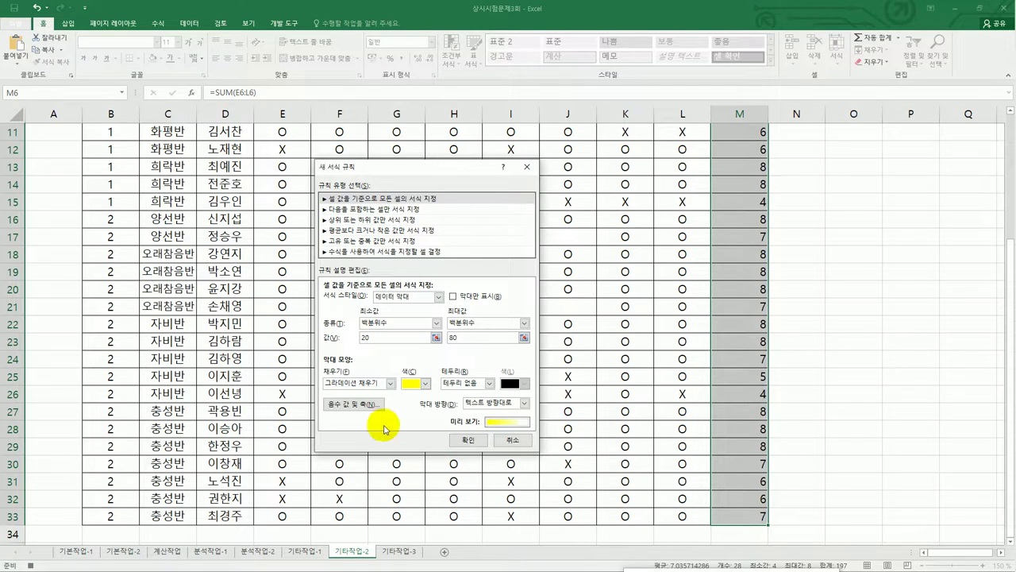
{"action": "left_click", "coordinate": [470, 440]}
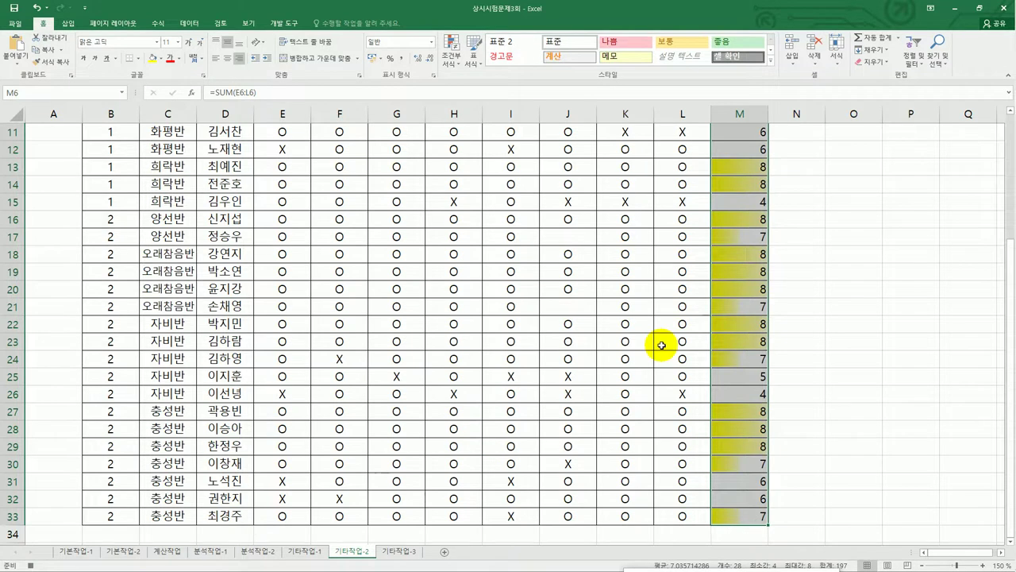
Select cell M6 and stop the macro recording
{"action": "scroll", "coordinate": [662, 344], "scroll_direction": "up", "scroll_amount": 4}
{"action": "left_click", "coordinate": [743, 221]}
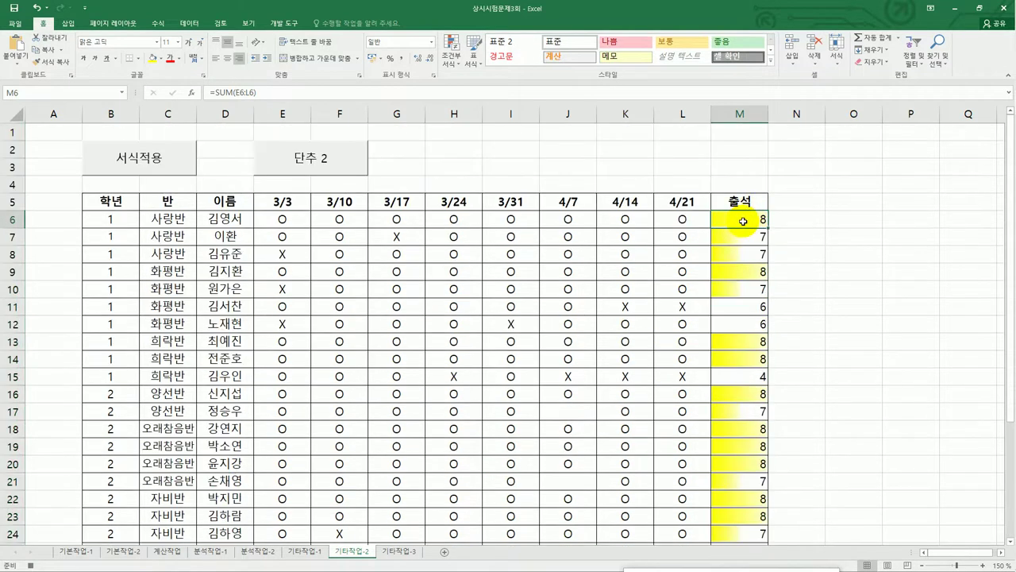
{"action": "left_click", "coordinate": [281, 25]}
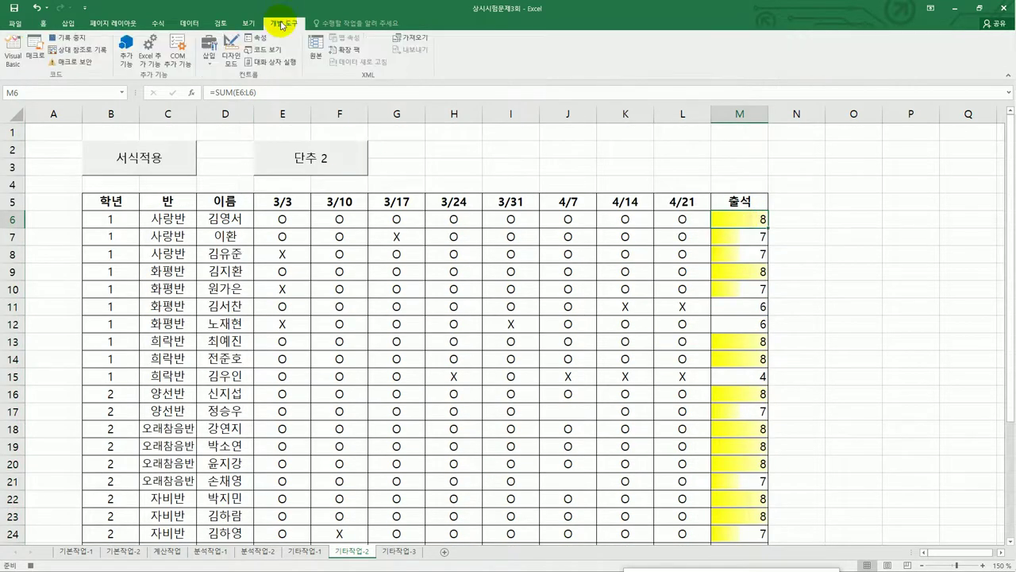
{"action": "left_click", "coordinate": [79, 40]}
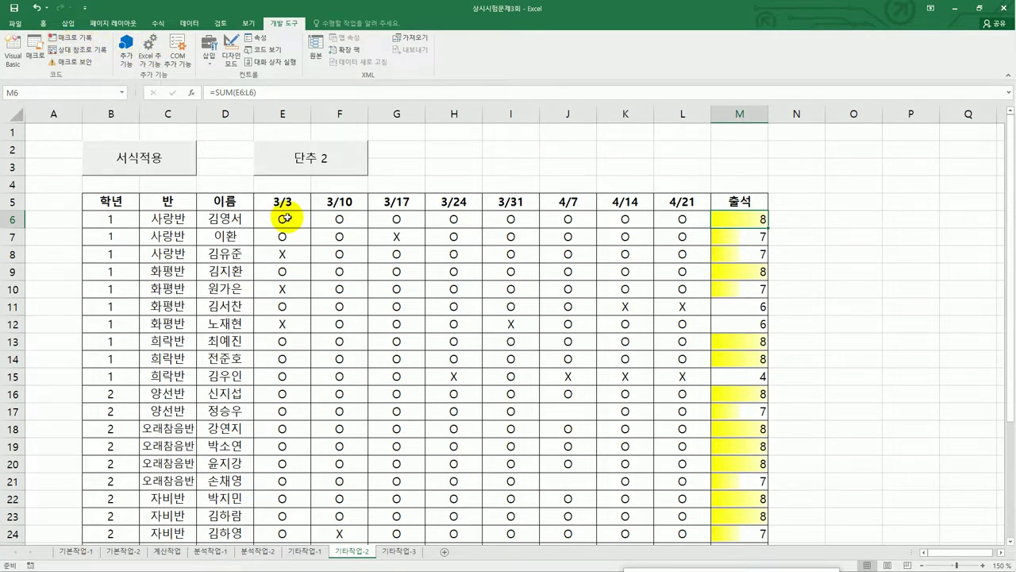
Change the text of the second button, over E2:F3, to 그래프보기
{"action": "right_click", "coordinate": [297, 174]}
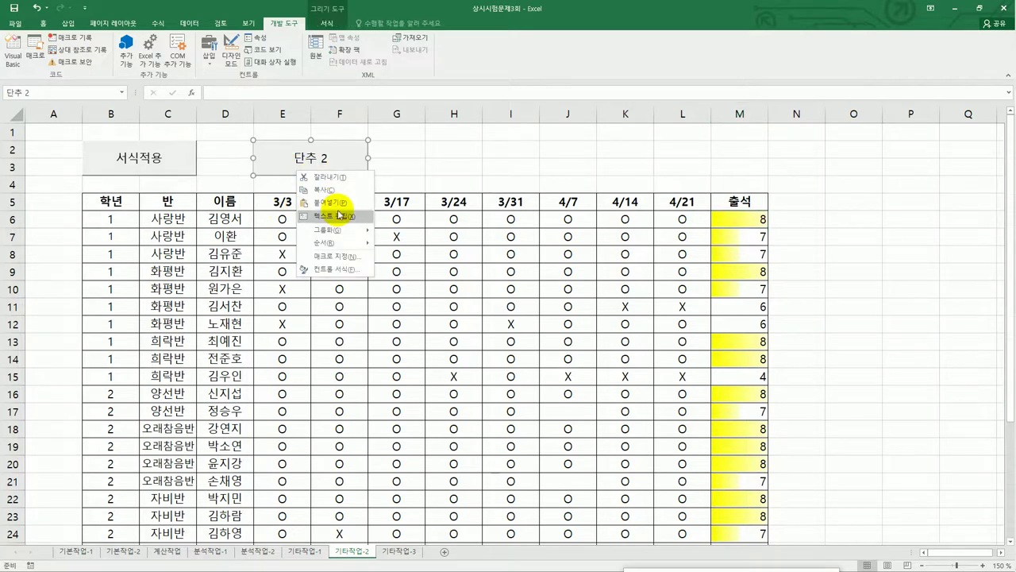
{"action": "left_click", "coordinate": [339, 214]}
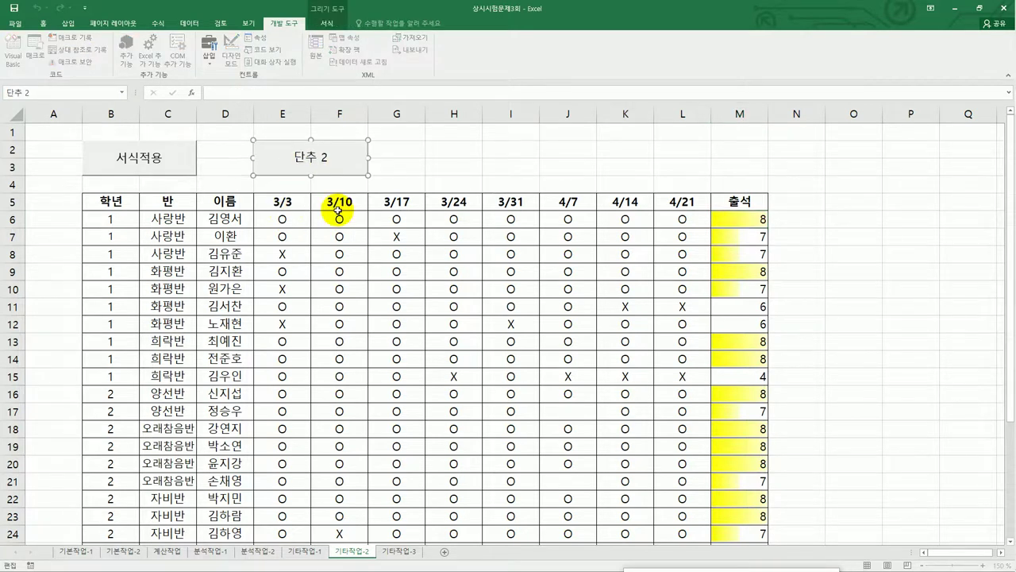
{"action": "key", "text": "ctrl+a"}
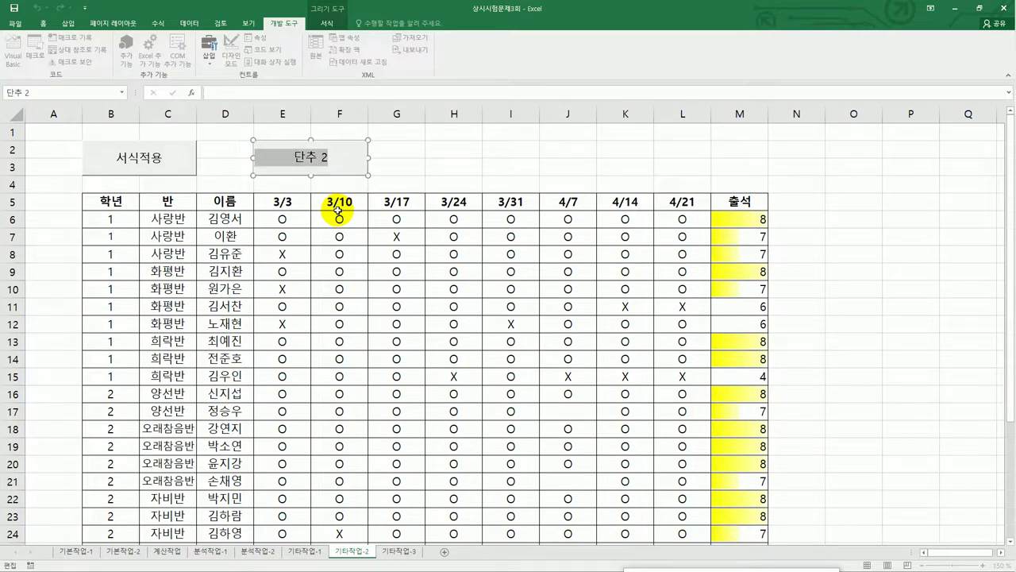
{"action": "type", "text": "그래프보기"}
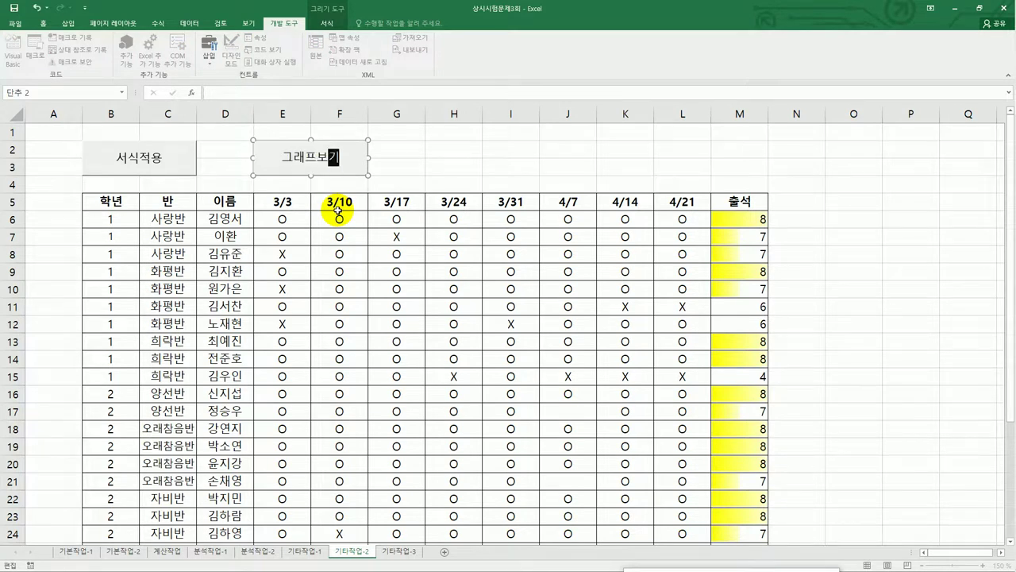
{"action": "left_click", "coordinate": [405, 177]}
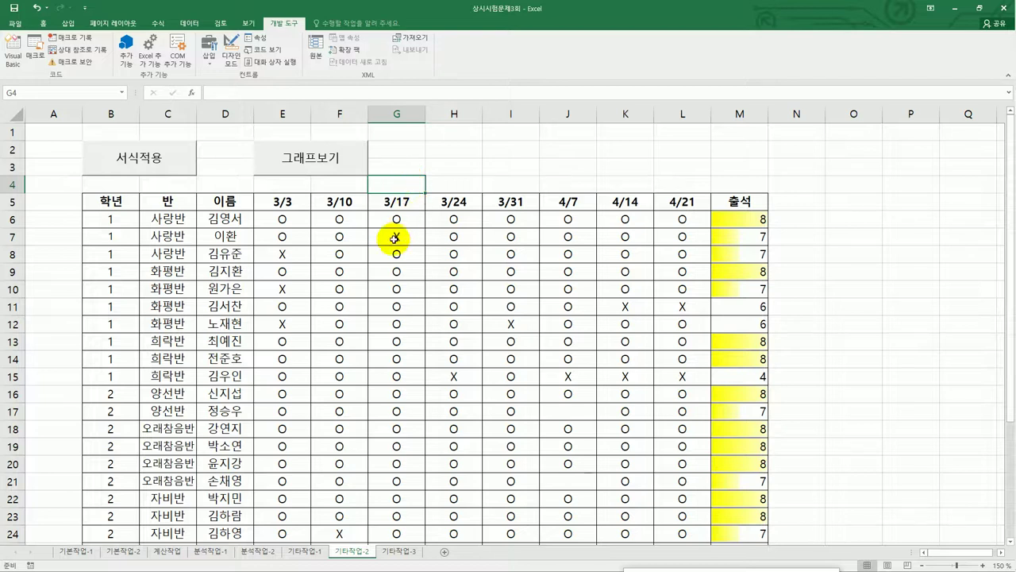
On sheet 기타작업-3, turn on design mode and open the click event procedure of the 팡팡요금관리 button
{"action": "left_click", "coordinate": [405, 553]}
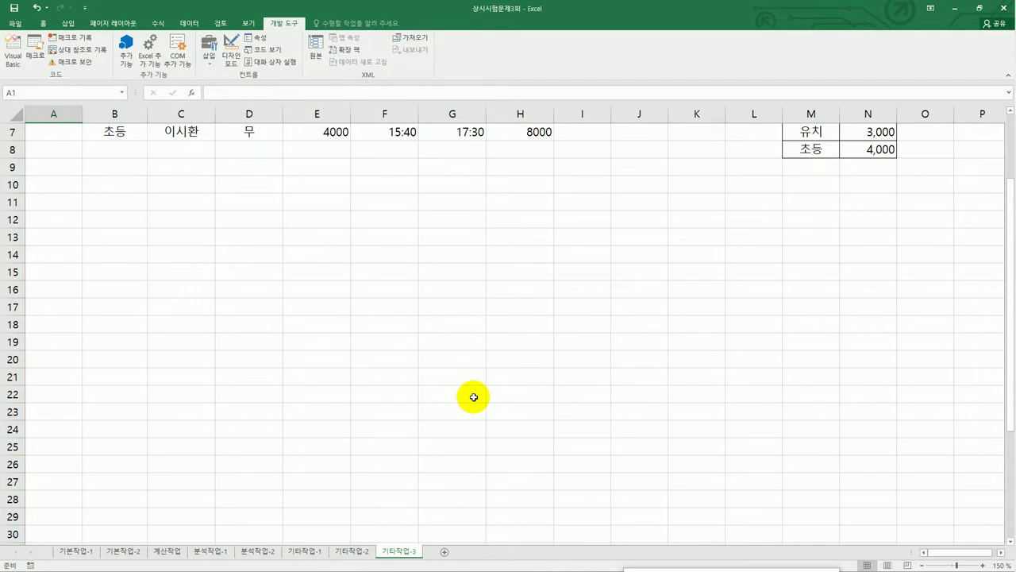
{"action": "scroll", "coordinate": [473, 397], "scroll_direction": "up", "scroll_amount": 2}
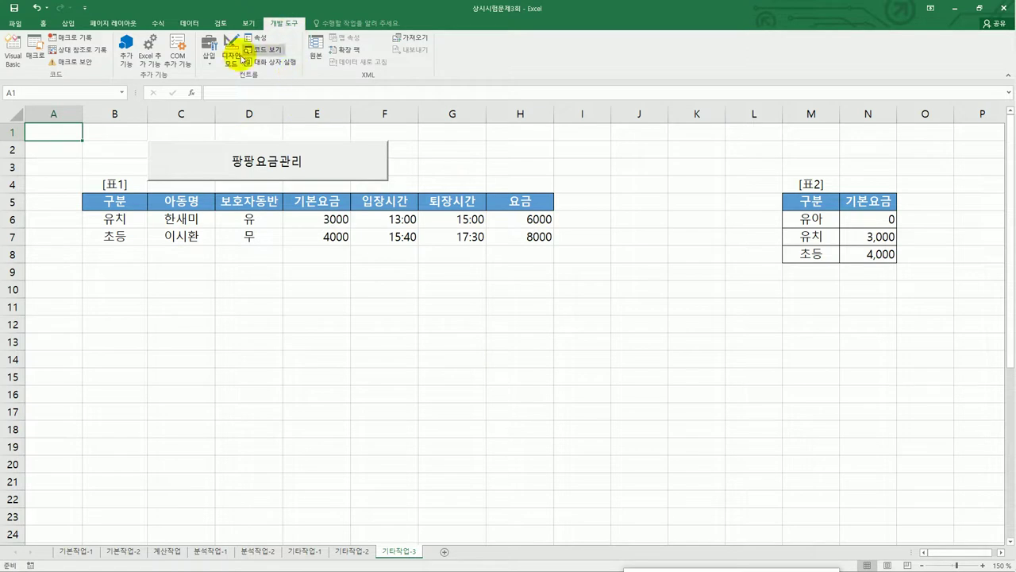
{"action": "left_click", "coordinate": [232, 57]}
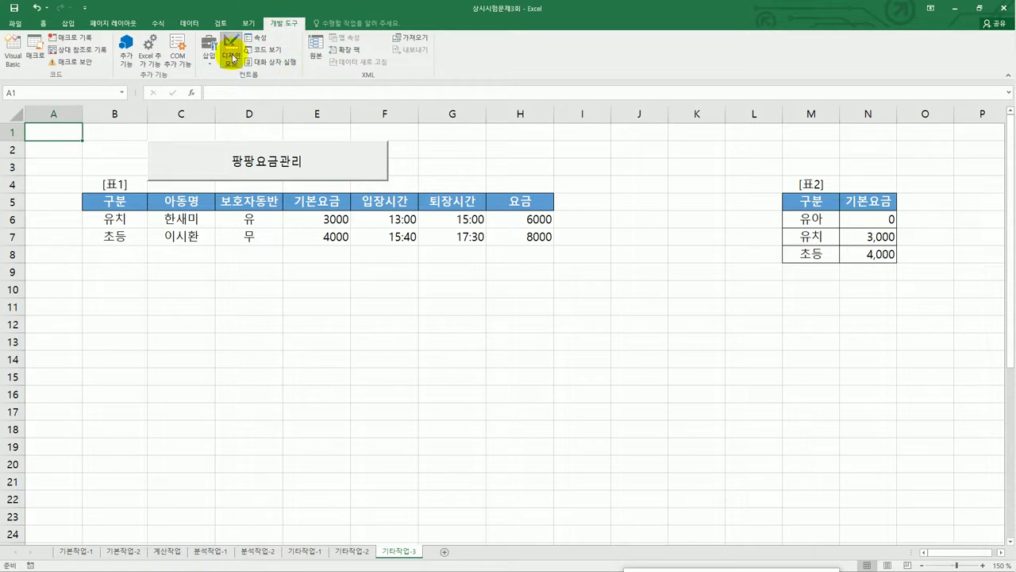
{"action": "left_click", "coordinate": [302, 169]}
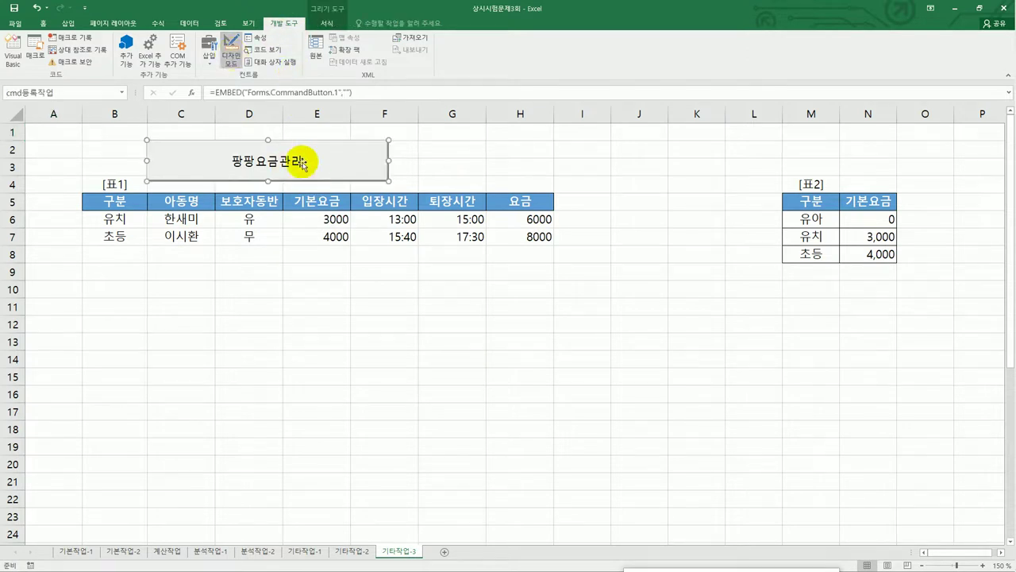
{"action": "double_click", "coordinate": [303, 165]}
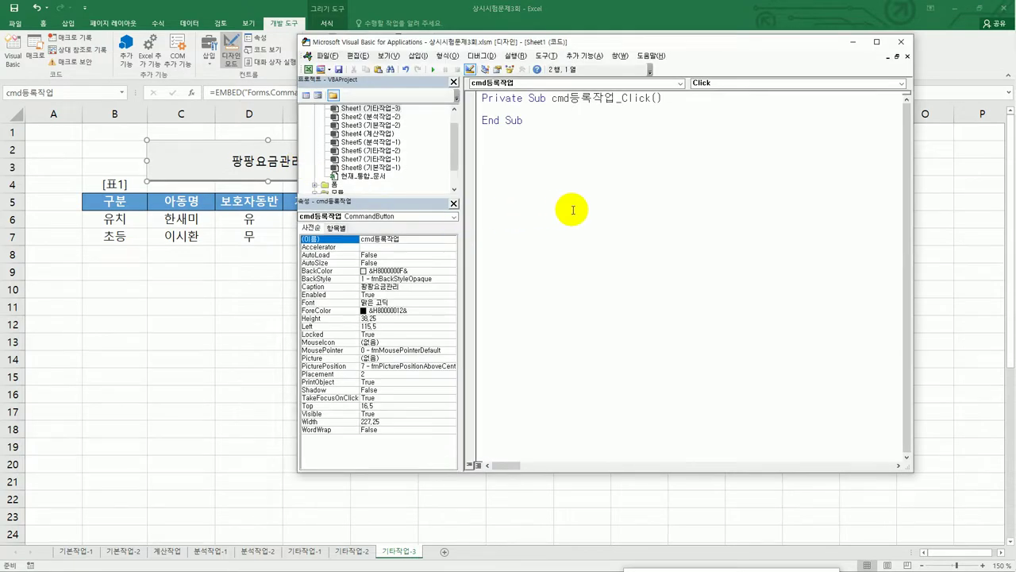
Enter the statement 팡팡요금관리.Show in the cmd등록작업_Click procedure
{"action": "key", "text": "Tab"}
{"action": "type", "text": "팡팡요ㄱ금관"}
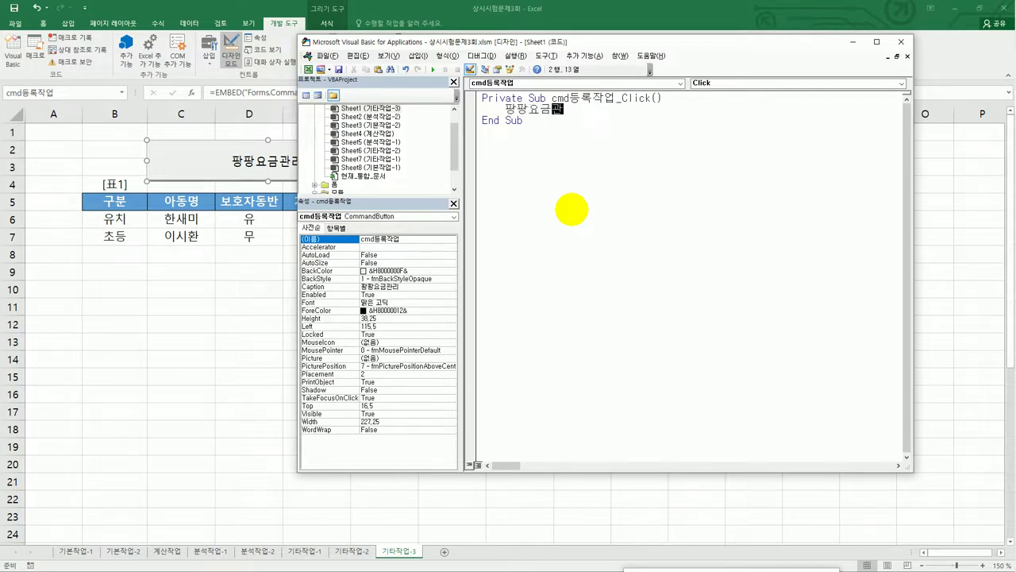
{"action": "type", "text": "리.sh"}
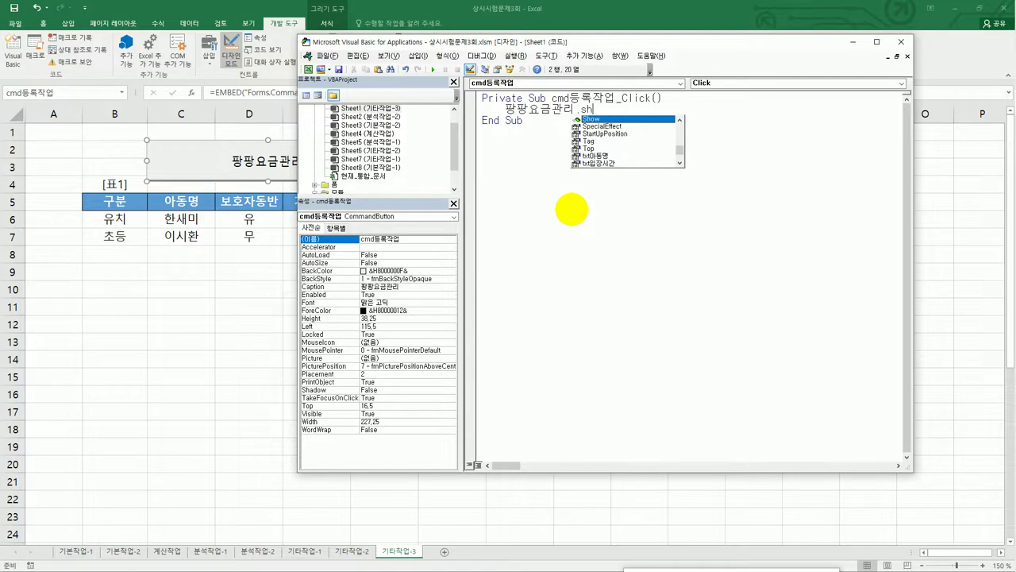
{"action": "key", "text": "Tab"}
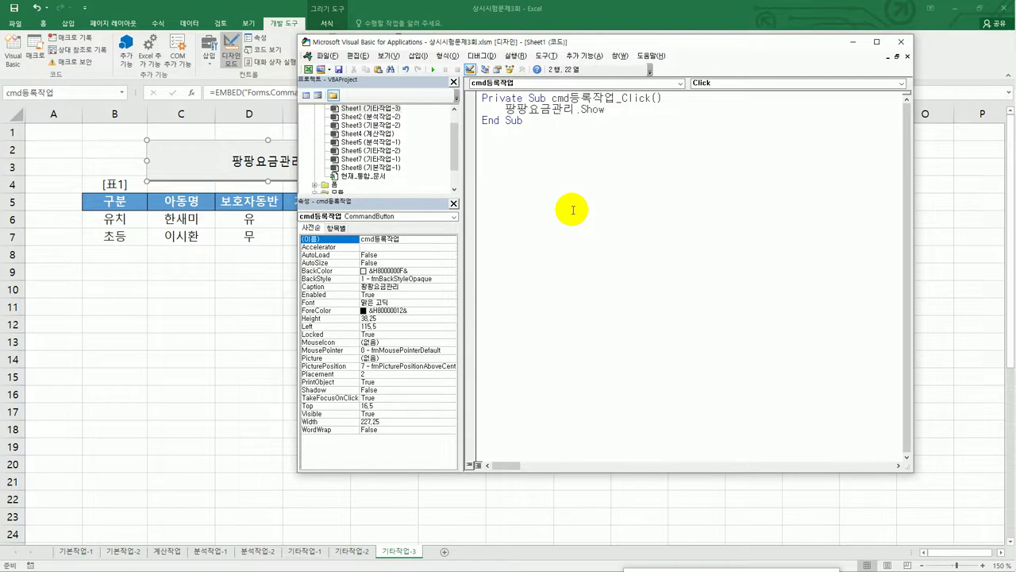
{"action": "left_click", "coordinate": [573, 210]}
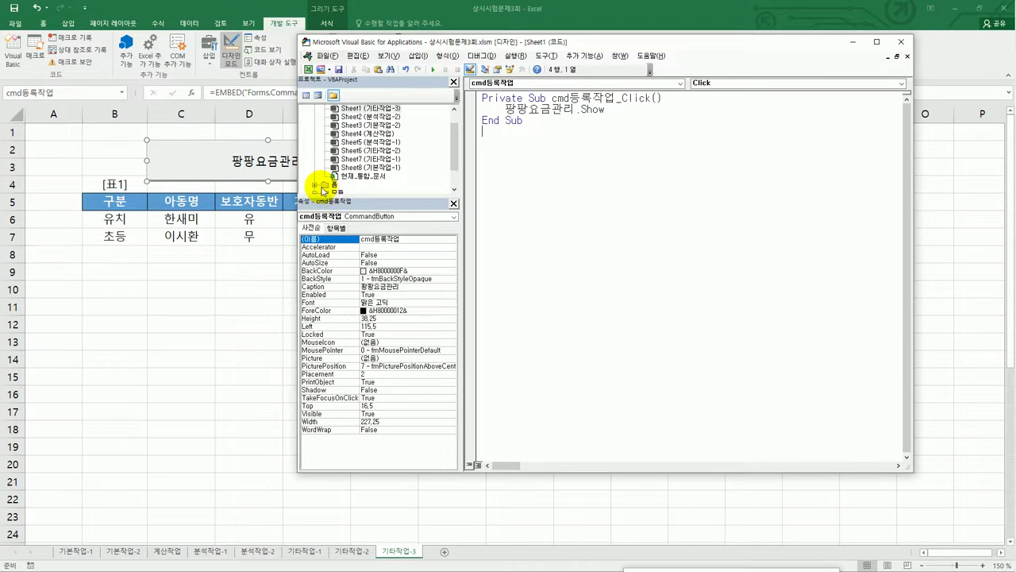
Open the code of the 팡팡요금관리 form and create its UserForm_Initialize event procedure
{"action": "left_click", "coordinate": [324, 191]}
{"action": "double_click", "coordinate": [324, 190]}
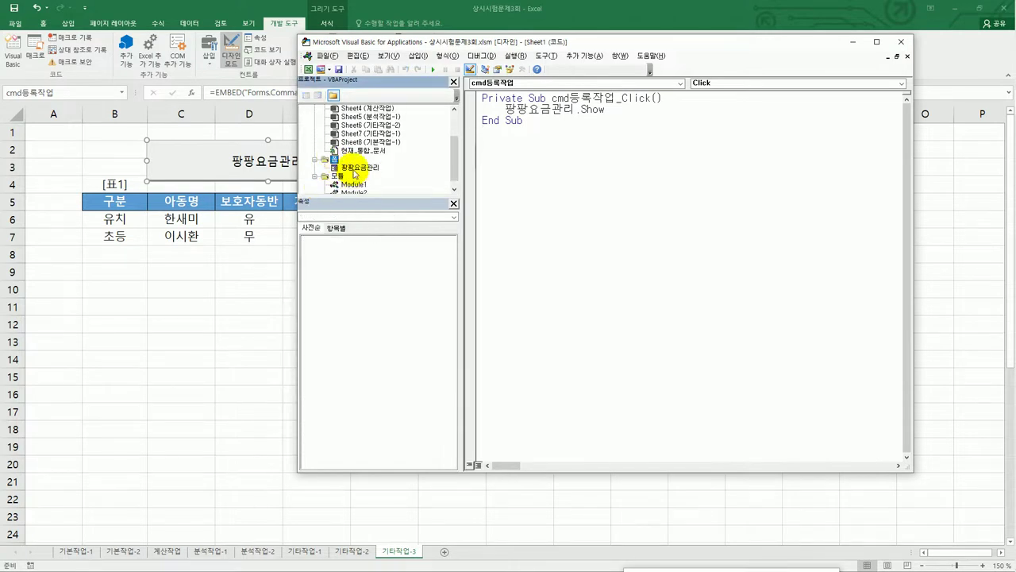
{"action": "left_click", "coordinate": [353, 167]}
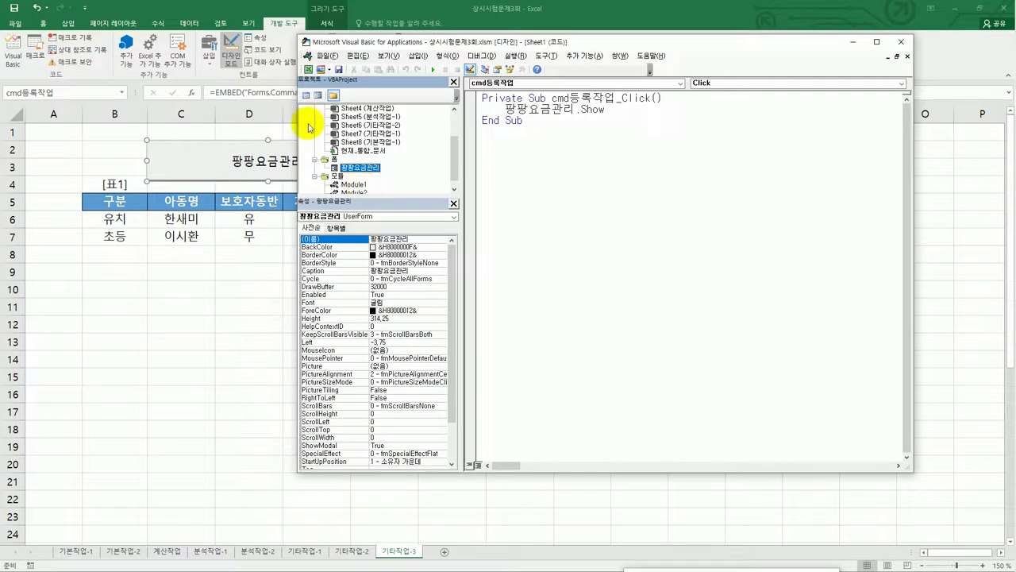
{"action": "left_click", "coordinate": [306, 95]}
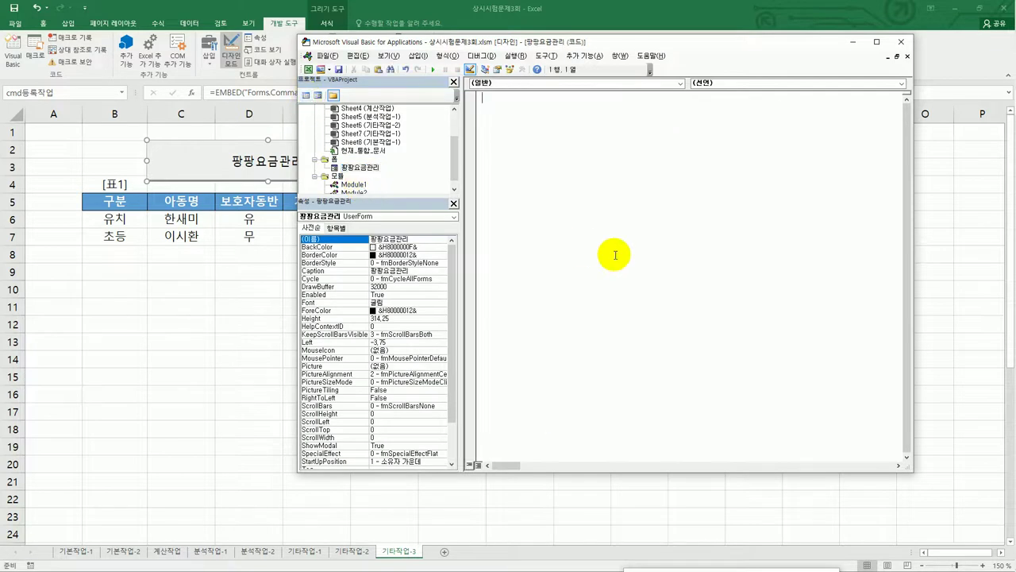
{"action": "left_click", "coordinate": [563, 84]}
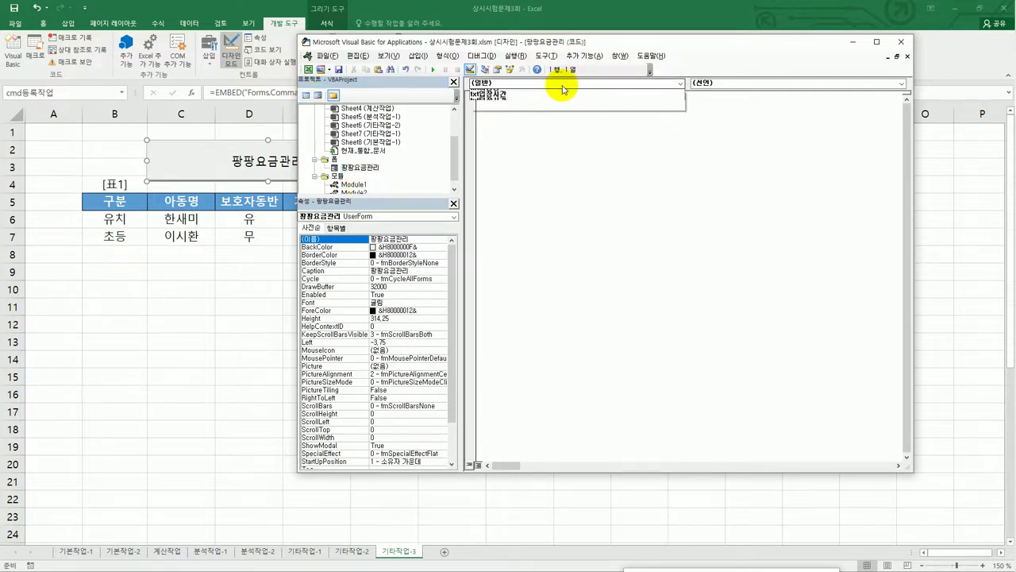
{"action": "left_click", "coordinate": [549, 200]}
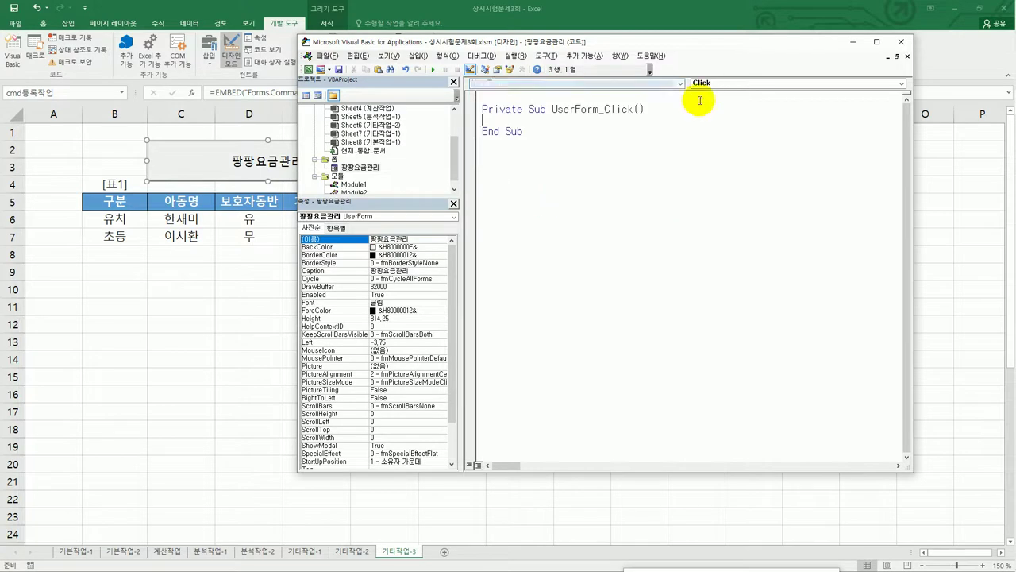
{"action": "left_click", "coordinate": [718, 85]}
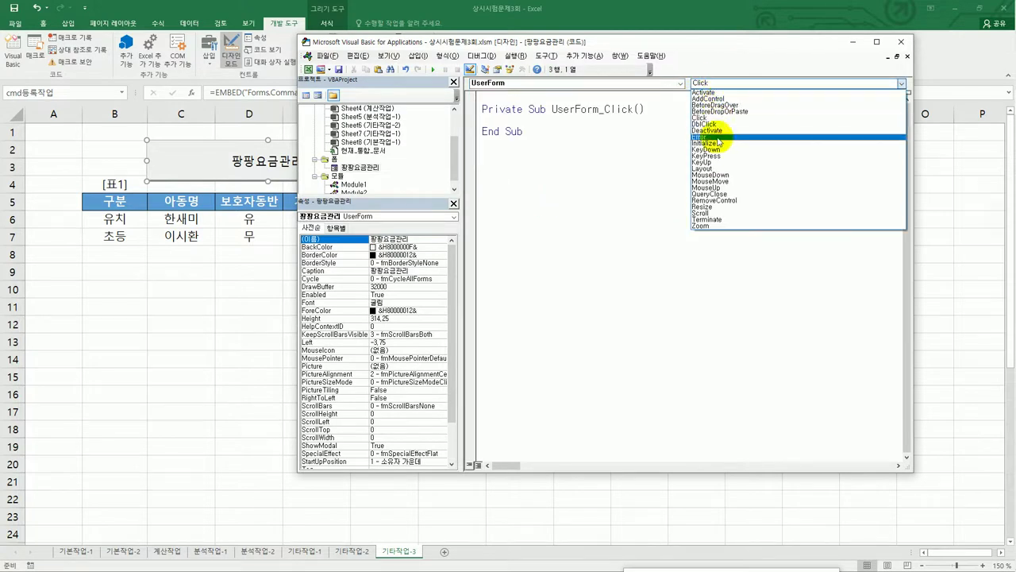
{"action": "left_click", "coordinate": [714, 144]}
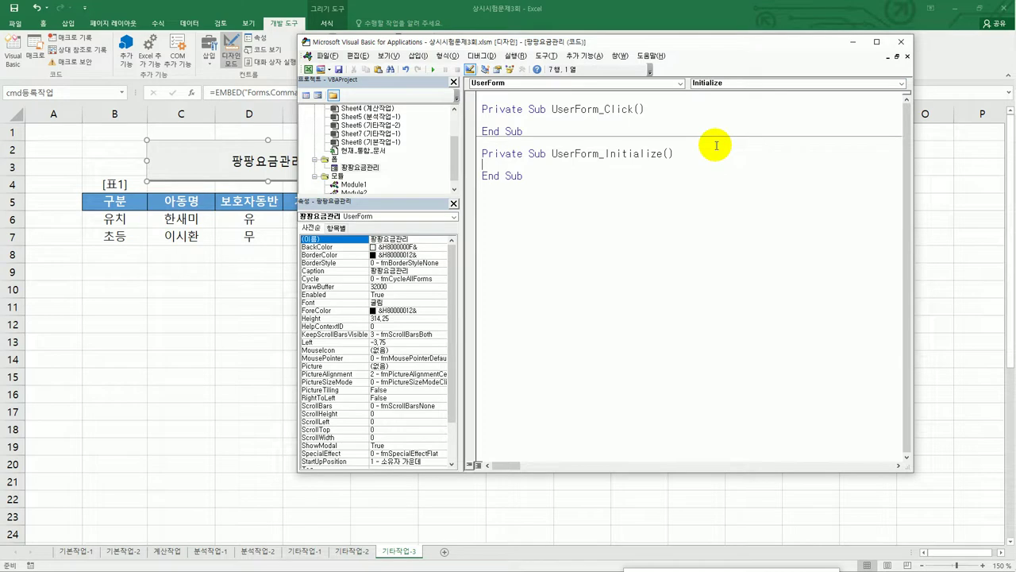
In UserForm_Initialize, enter the statement cmb구분.RowSource = "M6:N8"
{"action": "key", "text": "Tab"}
{"action": "type", "text": "v"}
{"action": "key", "text": "BackSpace"}
{"action": "key", "text": "Hangul"}
{"action": "type", "text": "ㅊ"}
{"action": "key", "text": "BackSpace"}
{"action": "key", "text": "Hangul"}
{"action": "type", "text": "cmb"}
{"action": "key", "text": "Hangul"}
{"action": "type", "text": "구분."}
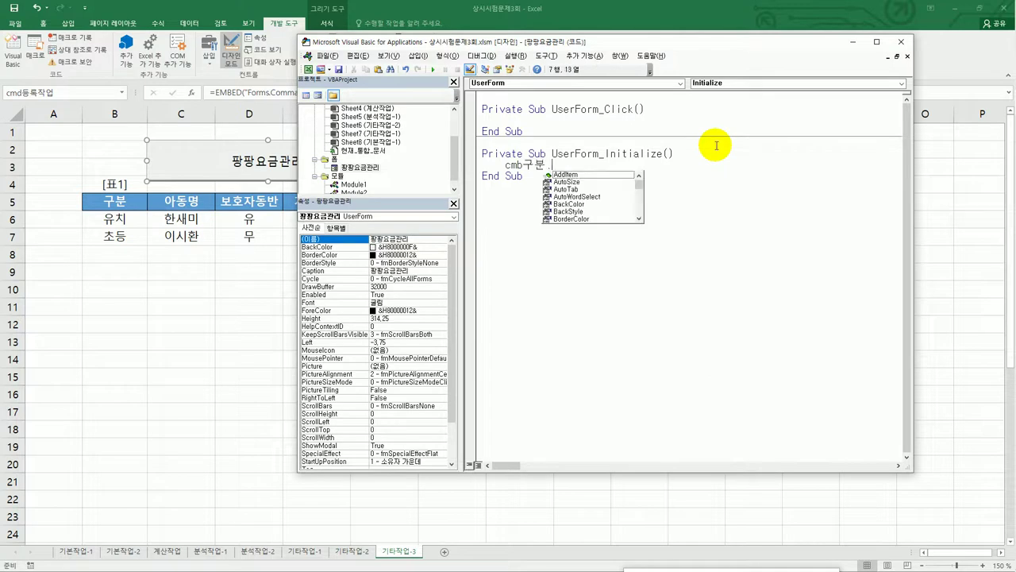
{"action": "type", "text": "ㄱ"}
{"action": "key", "text": "BackSpace"}
{"action": "key", "text": "Hangul"}
{"action": "type", "text": "ro"}
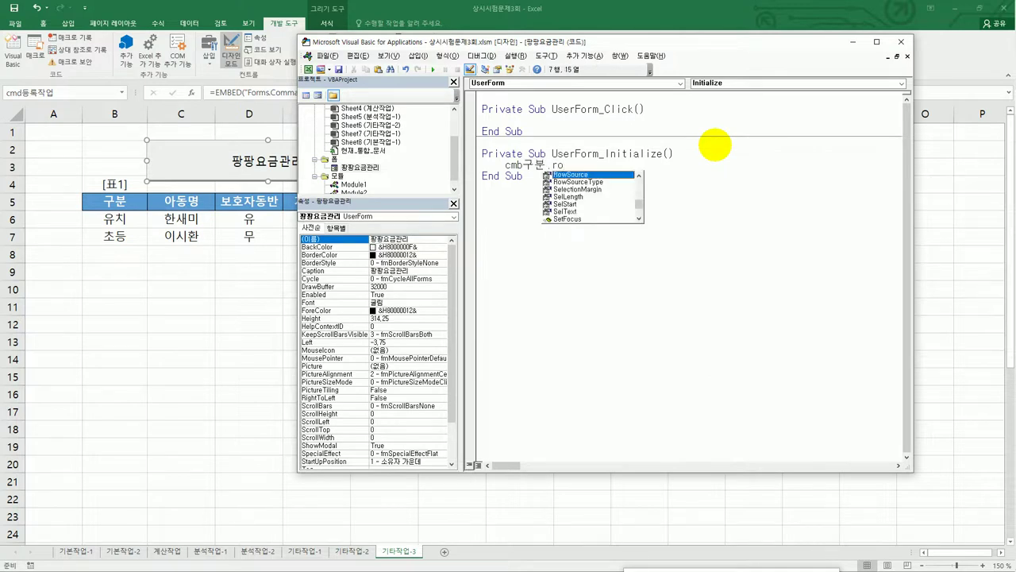
{"action": "type", "text": " = "}
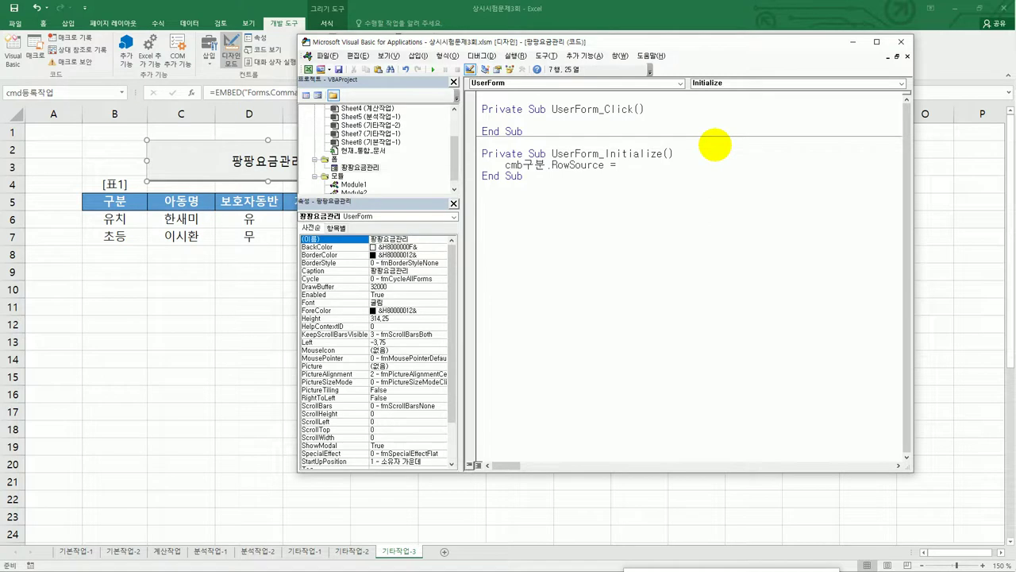
{"action": "type", "text": "\"ㄱ"}
{"action": "key", "text": "BackSpace"}
{"action": "type", "text": "M6:N8\""}
{"action": "key", "text": "Return"}
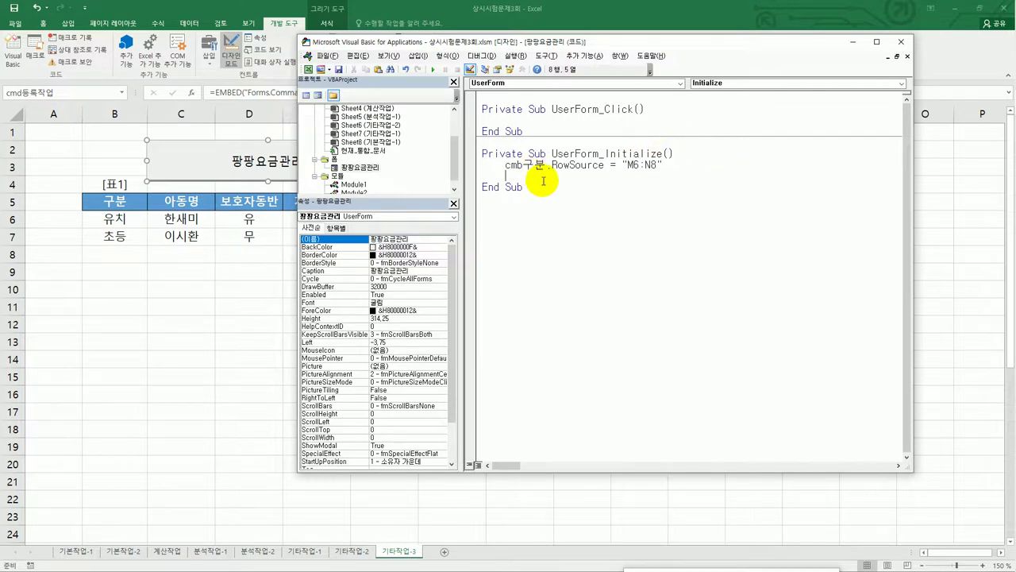
Examine the ColumnCount and ColumnHeads properties of the 구분/기본요금 combo box in the form design against 표2 on the sheet
{"action": "left_click", "coordinate": [362, 168]}
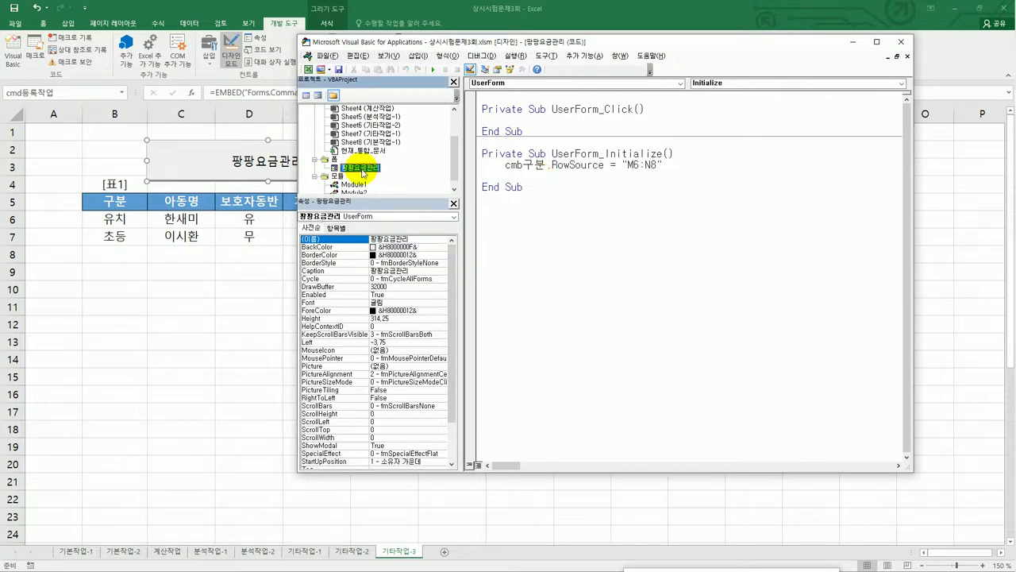
{"action": "double_click", "coordinate": [362, 168]}
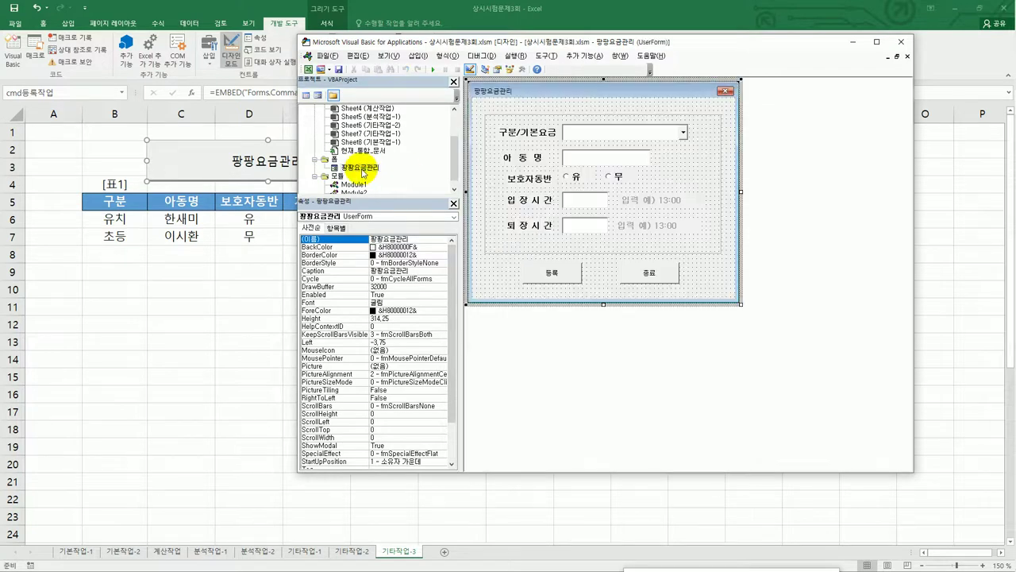
{"action": "left_click", "coordinate": [631, 144]}
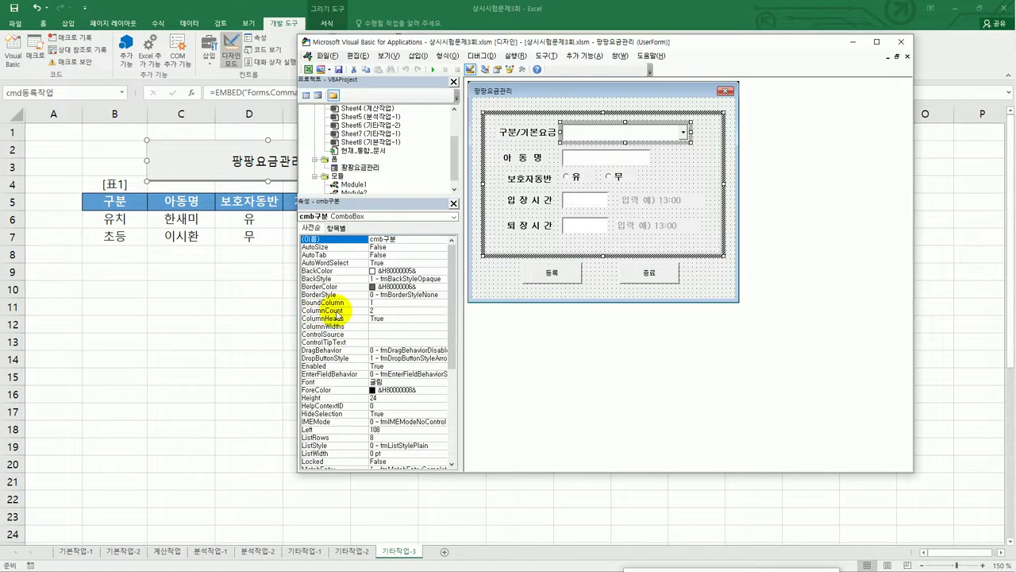
{"action": "left_click", "coordinate": [382, 310]}
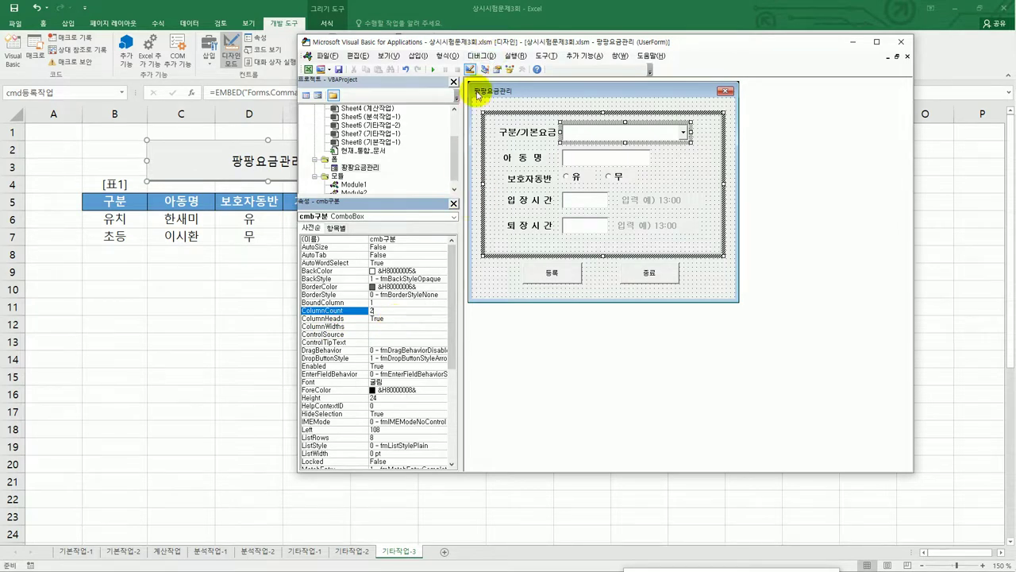
{"action": "left_click_drag", "start_coordinate": [488, 44], "coordinate": [433, 253]}
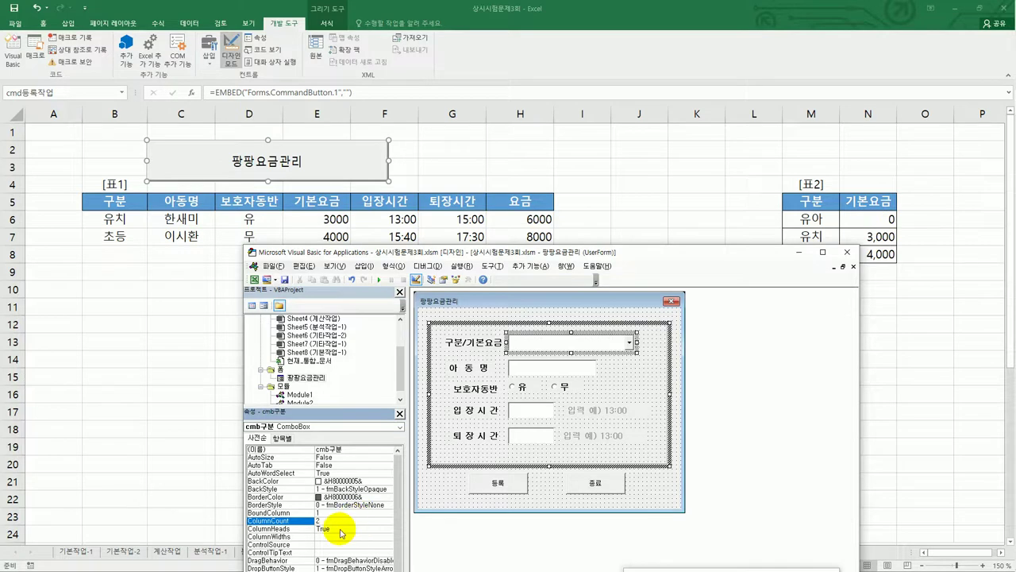
{"action": "left_click_drag", "start_coordinate": [493, 253], "coordinate": [528, 116]}
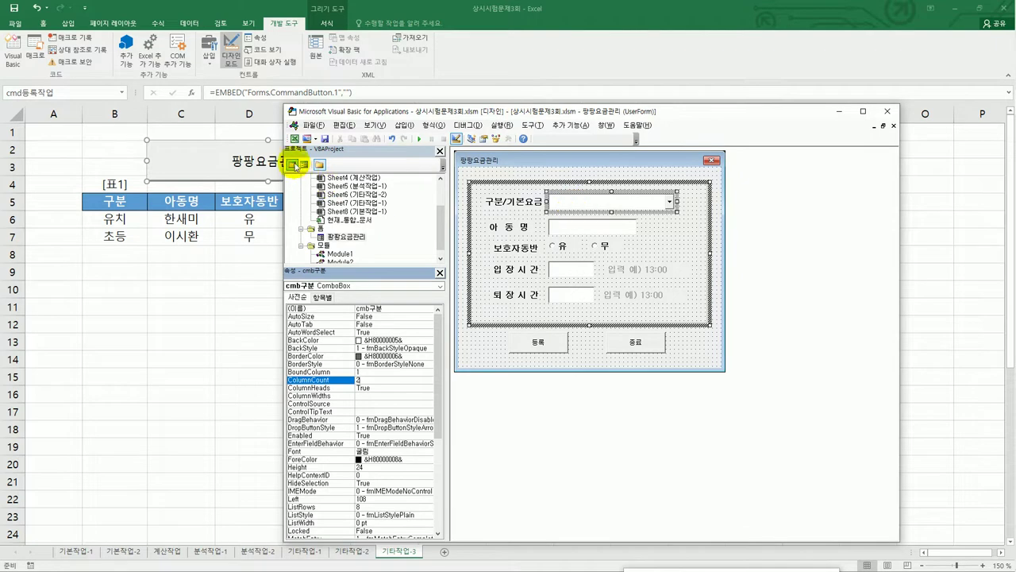
Return to the form's code and add the statement opt유 = True to UserForm_Initialize
{"action": "left_click", "coordinate": [292, 164]}
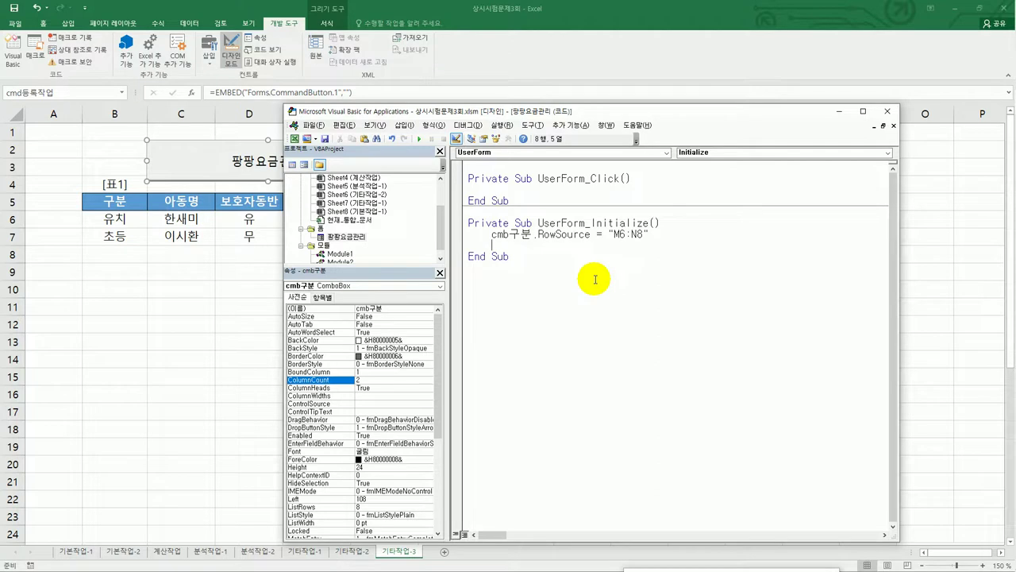
{"action": "type", "text": "opt유 = true"}
{"action": "key", "text": "Down"}
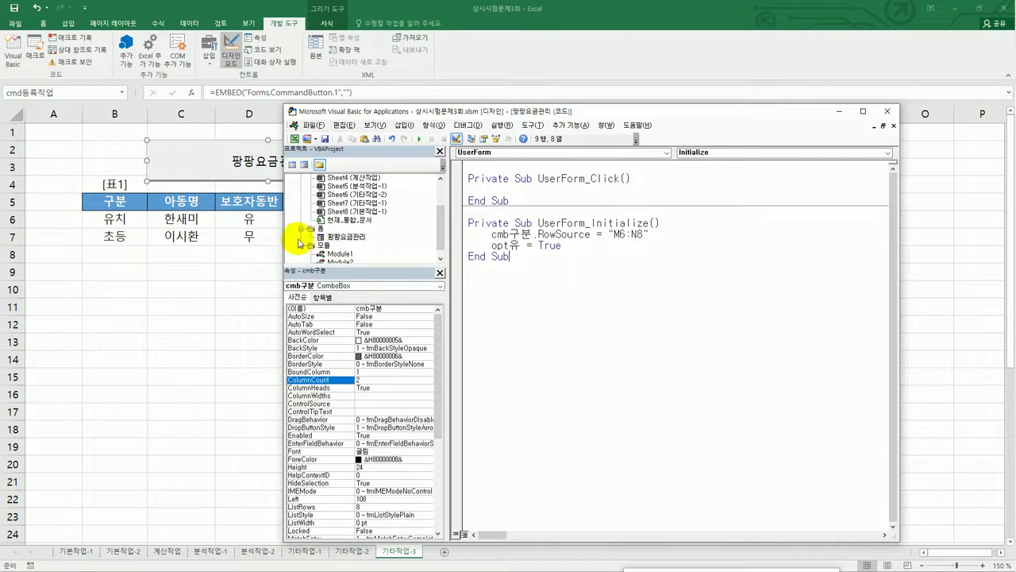
Create the click event procedure of the 종료 button from the 팡팡요금관리 form design
{"action": "double_click", "coordinate": [342, 237]}
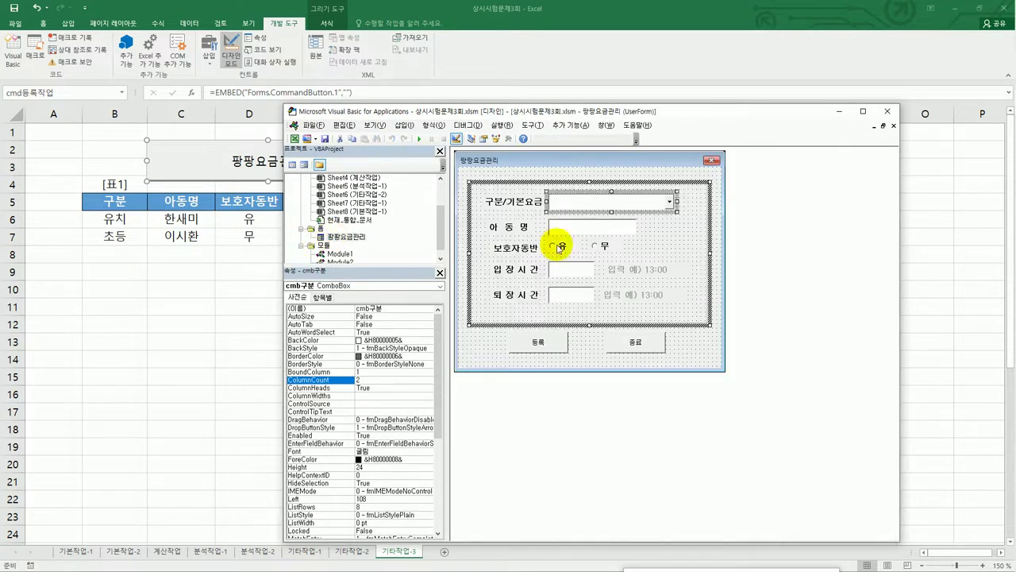
{"action": "left_click", "coordinate": [654, 349]}
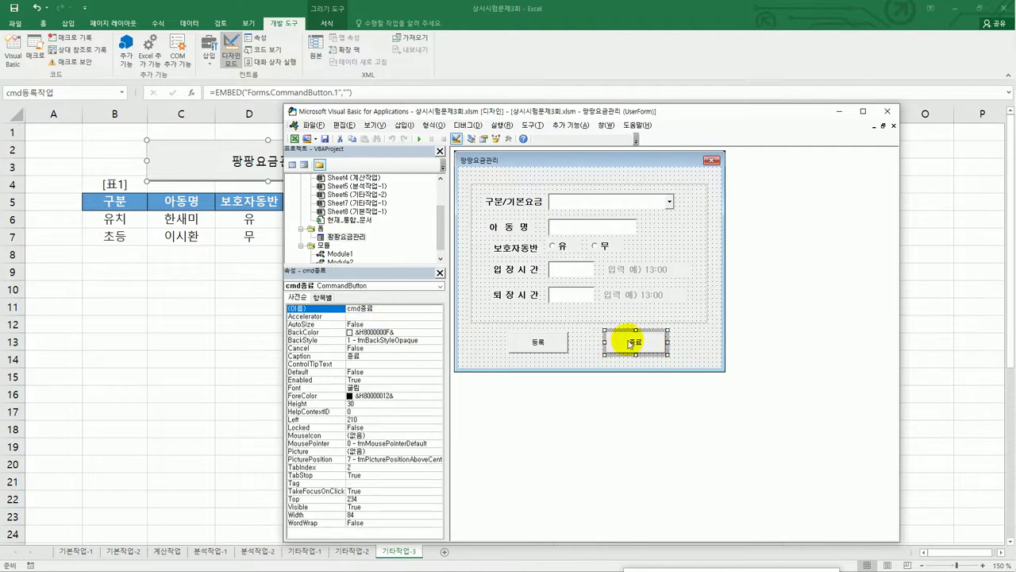
{"action": "double_click", "coordinate": [630, 343]}
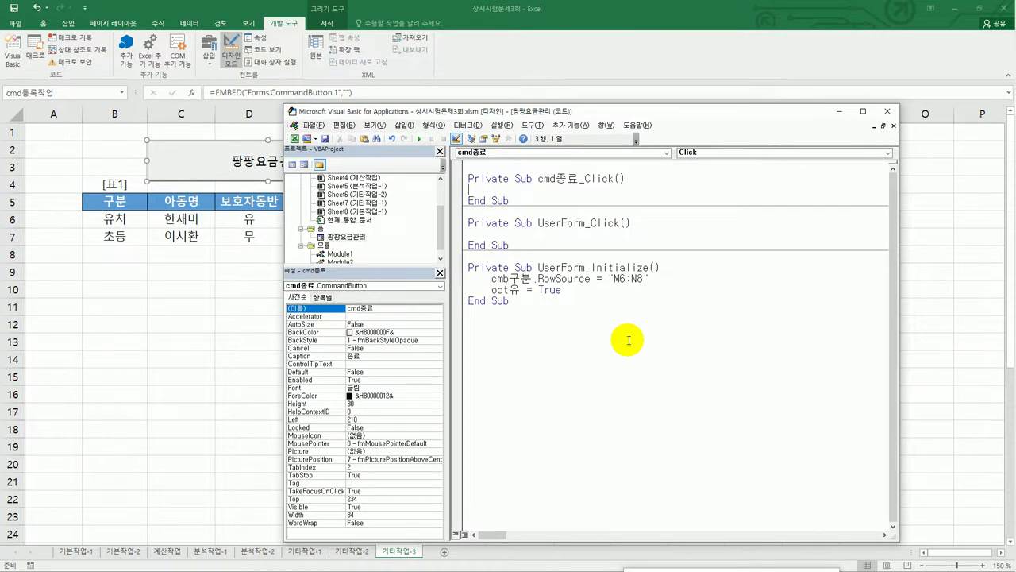
In cmd종료_Click, start a MsgBox statement with Now as the prompt and vbOKOnly as the button style
{"action": "key", "text": "Tab"}
{"action": "type", "text": "msgbox"}
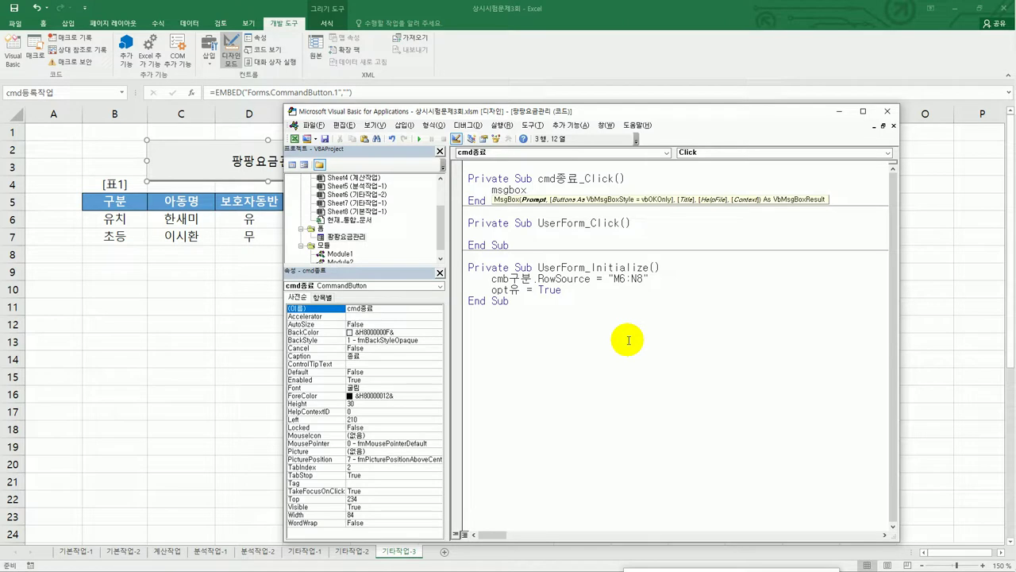
{"action": "type", "text": "now"}
{"action": "type", "text": " &"}
{"action": "key", "text": "BackSpace"}
{"action": "key", "text": "BackSpace"}
{"action": "key", "text": "BackSpace"}
{"action": "type", "text": ","}
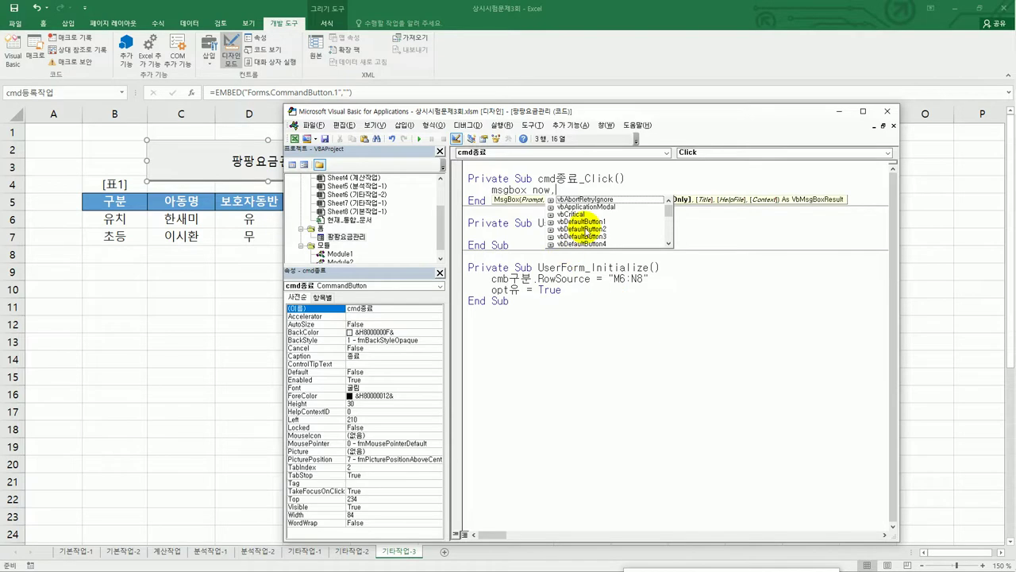
{"action": "type", "text": "vb"}
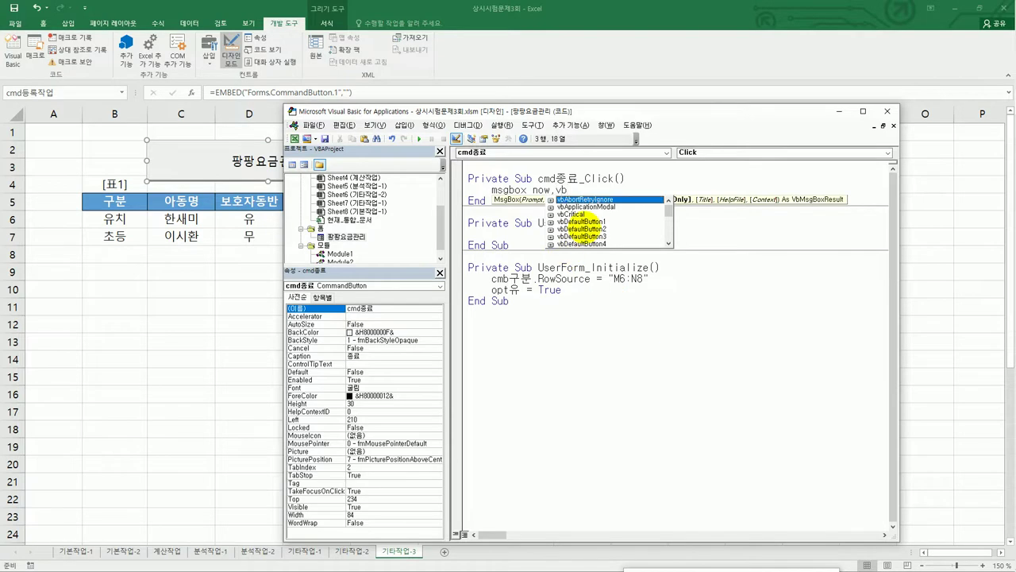
{"action": "type", "text": "o"}
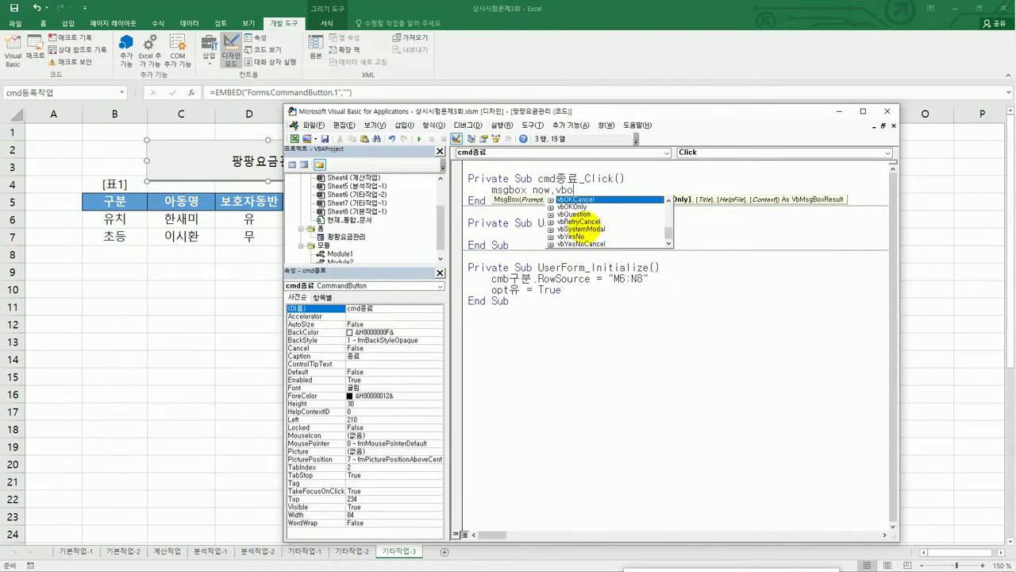
{"action": "left_click", "coordinate": [588, 206]}
{"action": "double_click", "coordinate": [587, 206]}
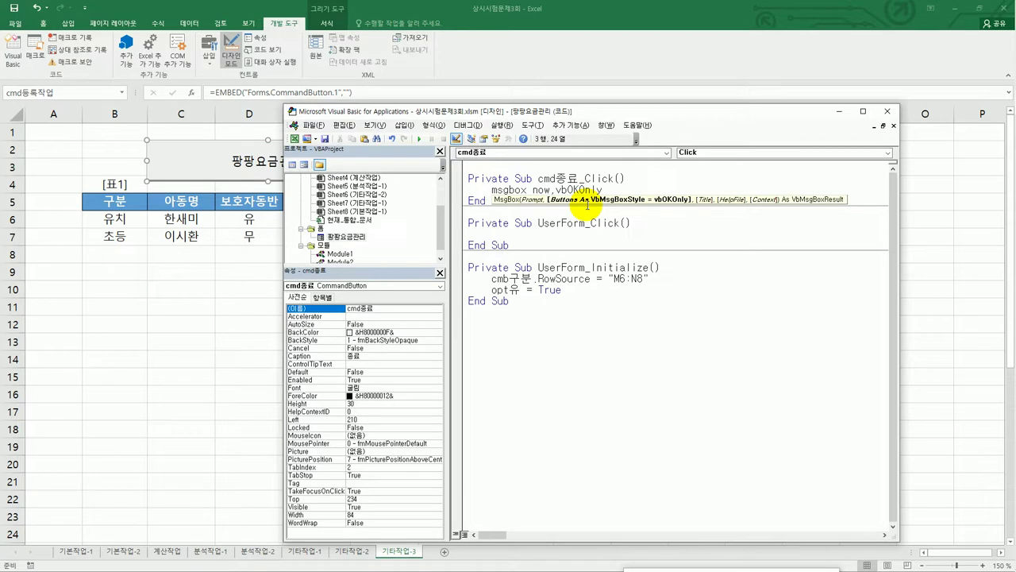
Give the MsgBox the title "등록화면을 종료합니다." and add the statement Unload Me below it
{"action": "type", "text": ","}
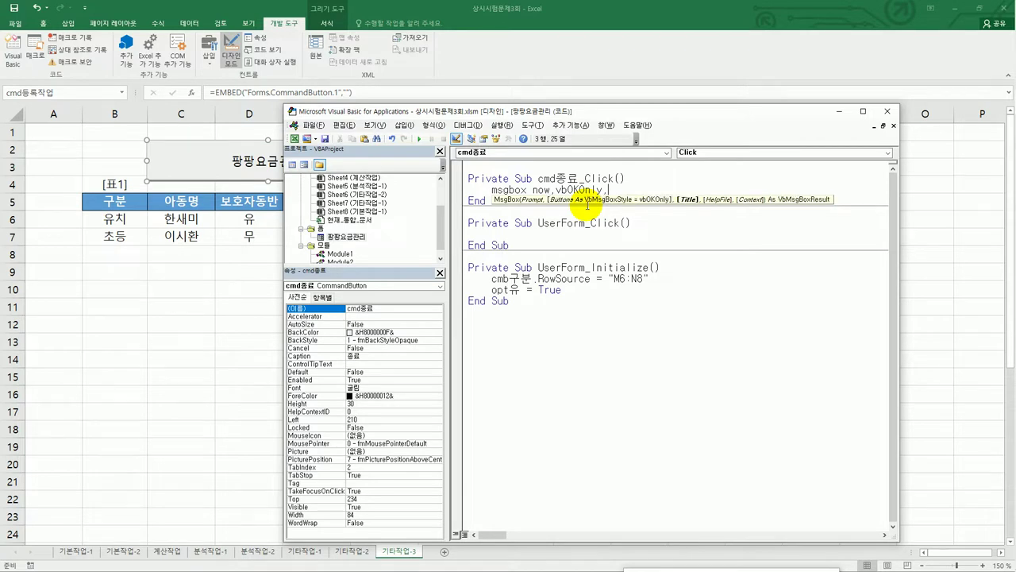
{"action": "type", "text": "\""}
{"action": "type", "text": "e"}
{"action": "type", "text": "등록호"}
{"action": "type", "text": "면을 종료"}
{"action": "type", "text": "합니다.\""}
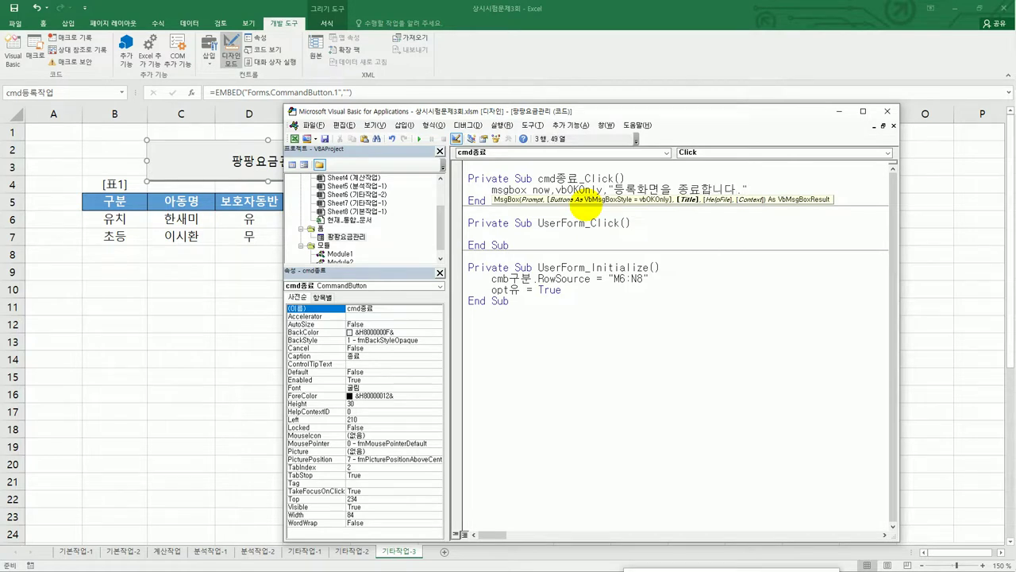
{"action": "key", "text": "Return"}
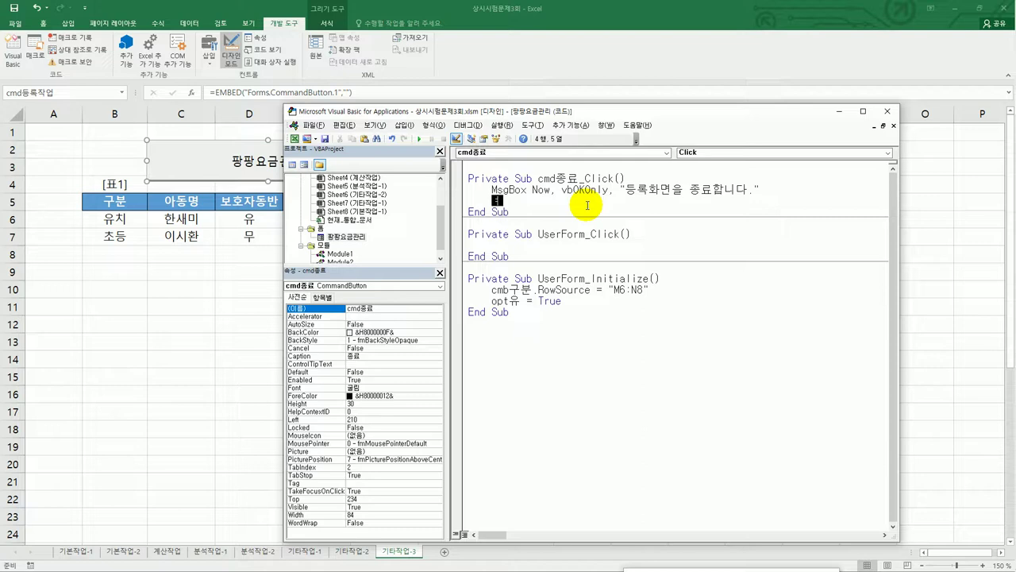
{"action": "type", "text": "unload me"}
{"action": "key", "text": "Down"}
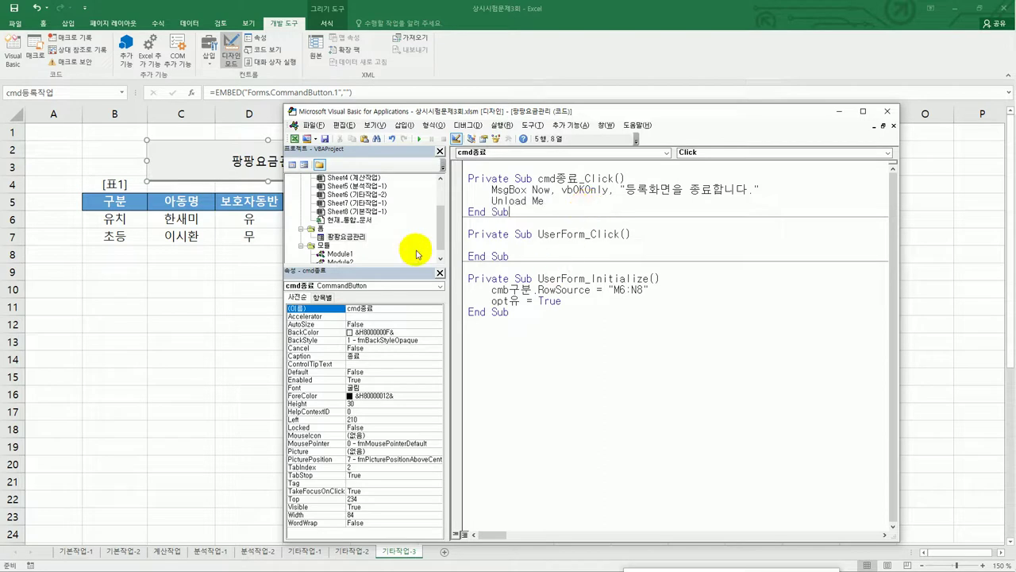
Open the 팡팡요금관리 form design, check its input controls' names and create the click event procedure of the 등록 button
{"action": "left_click", "coordinate": [349, 237]}
{"action": "double_click", "coordinate": [349, 237]}
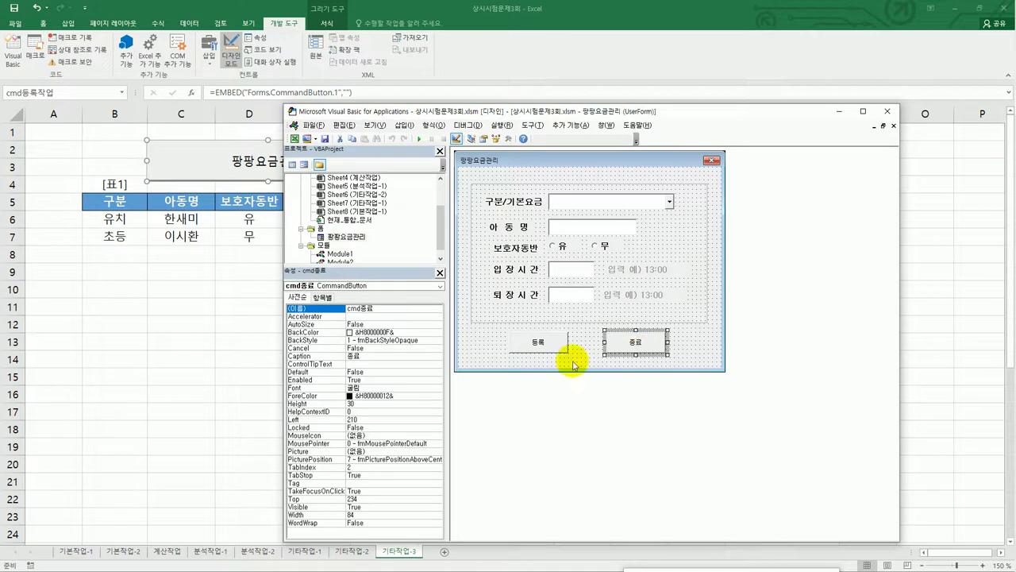
{"action": "left_click", "coordinate": [547, 353]}
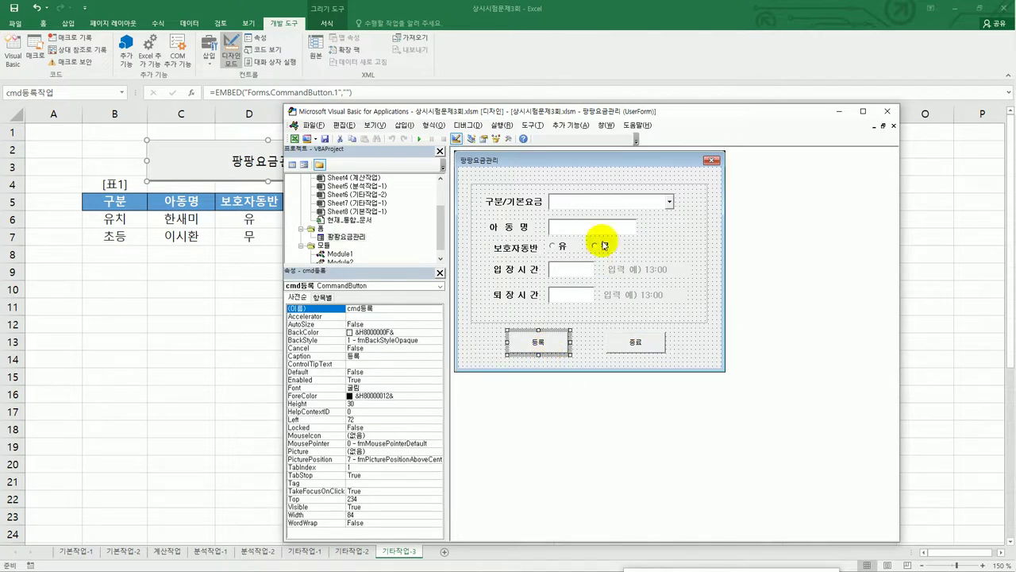
{"action": "left_click", "coordinate": [603, 208]}
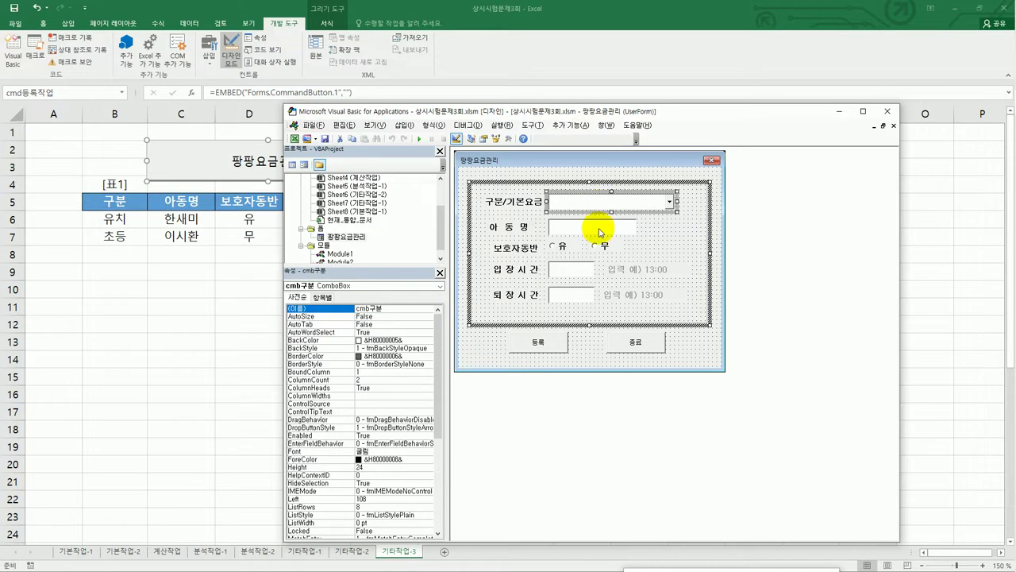
{"action": "left_click", "coordinate": [595, 227]}
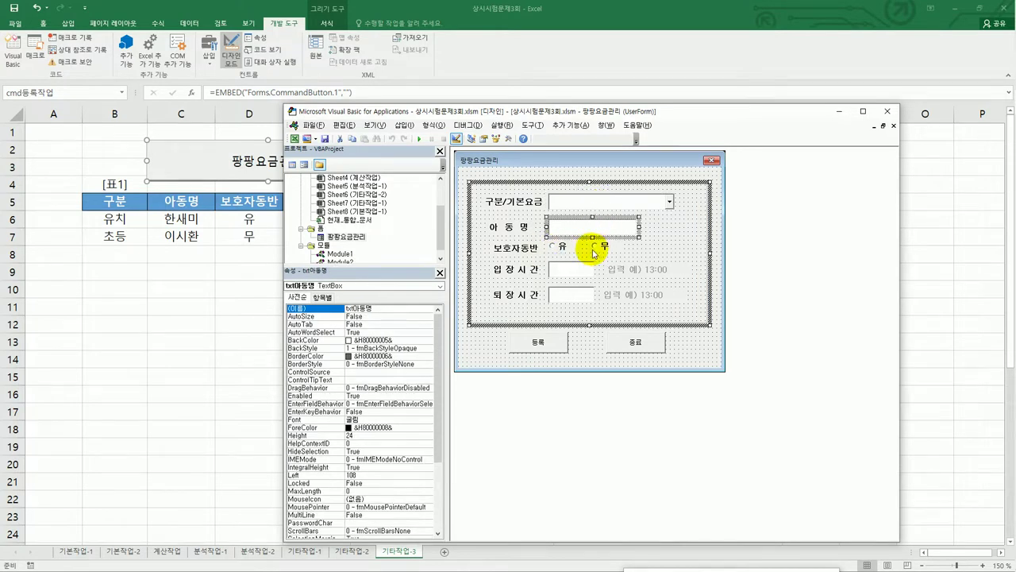
{"action": "left_click", "coordinate": [570, 274]}
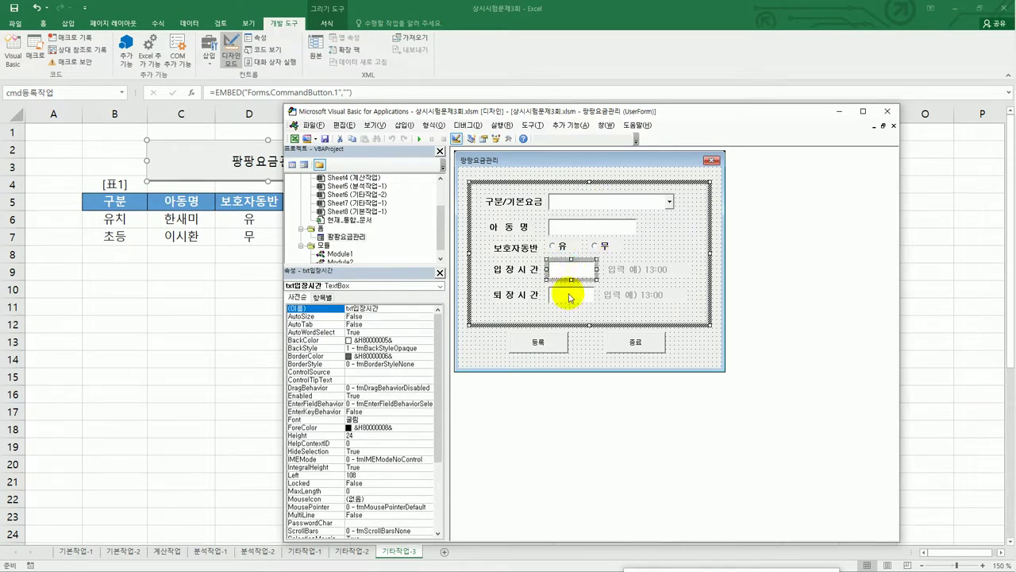
{"action": "left_click", "coordinate": [569, 295]}
{"action": "left_click", "coordinate": [553, 349]}
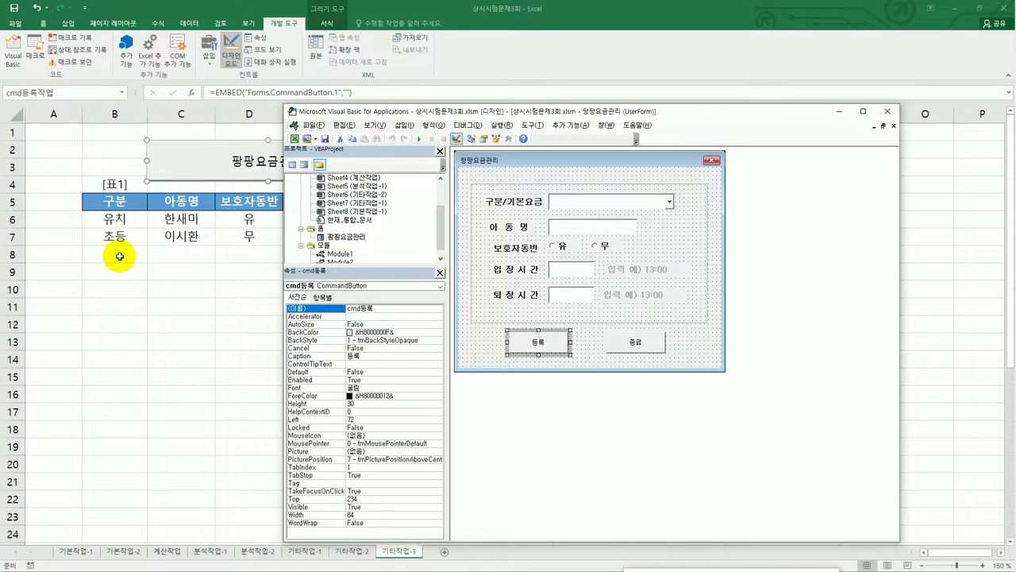
{"action": "double_click", "coordinate": [558, 341]}
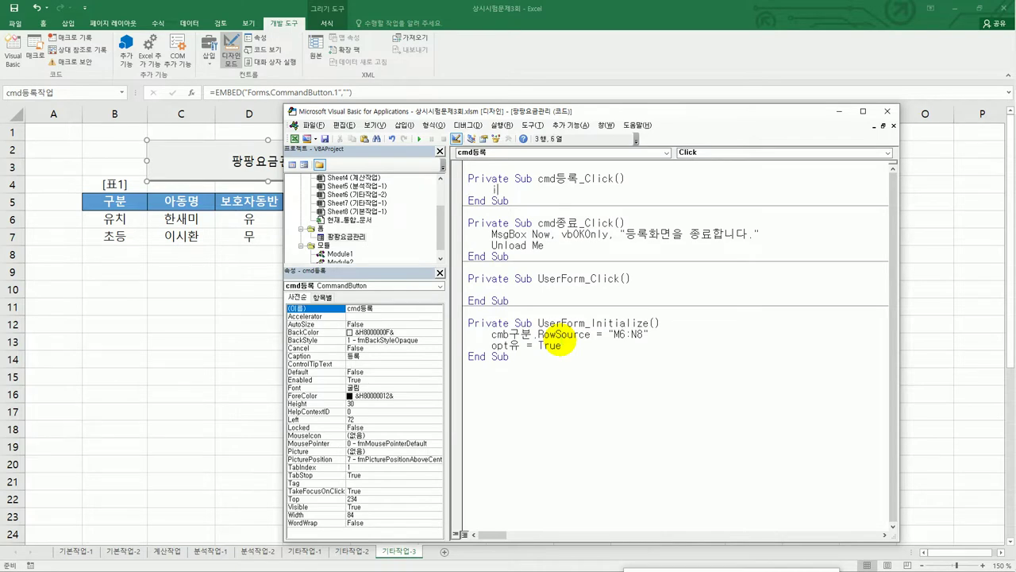
In cmd등록_Click, add the statement i = Range("B5").CurrentRegion.Rows.Count + 4, followed by a blank line
{"action": "type", "text": "i = range(\""}
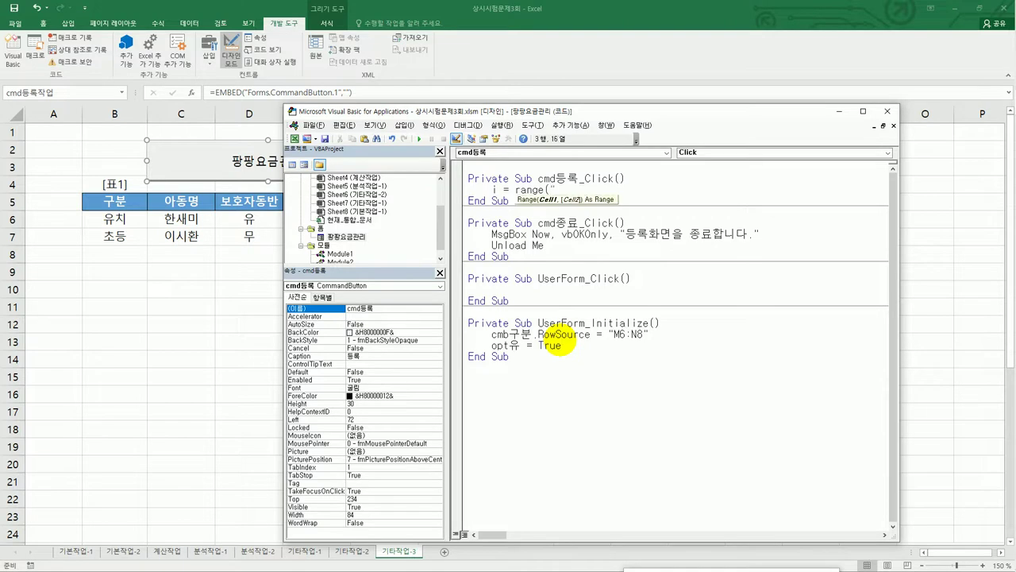
{"action": "type", "text": "B5\").cu"}
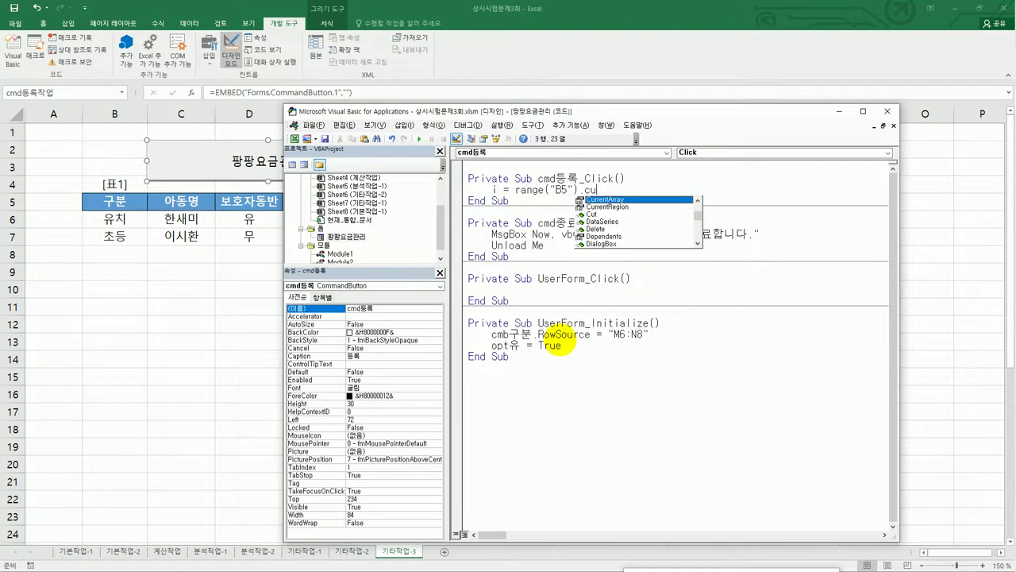
{"action": "key", "text": "Down"}
{"action": "key", "text": "Tab"}
{"action": "type", "text": ".Rows.coun"}
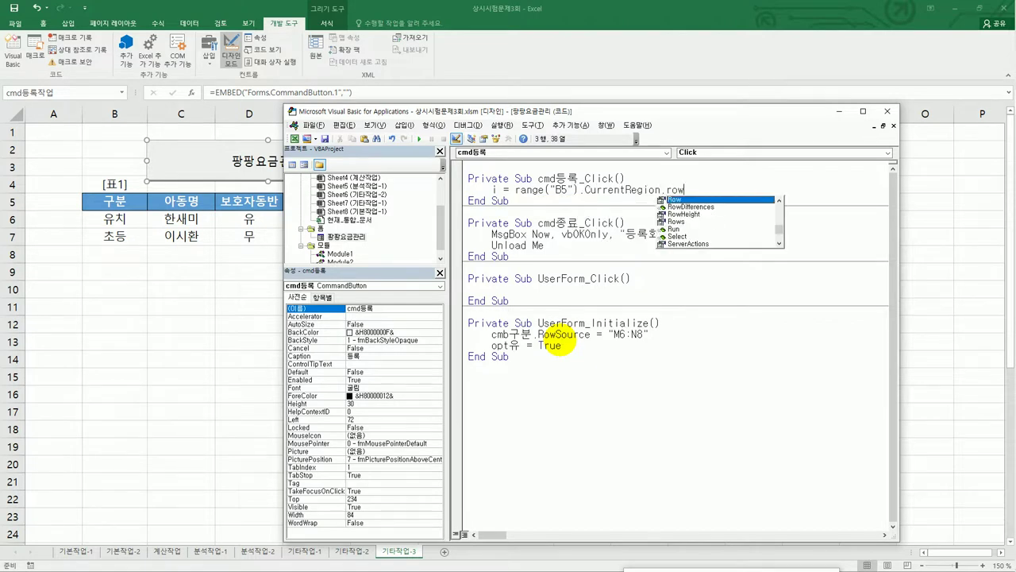
{"action": "type", "text": " +"}
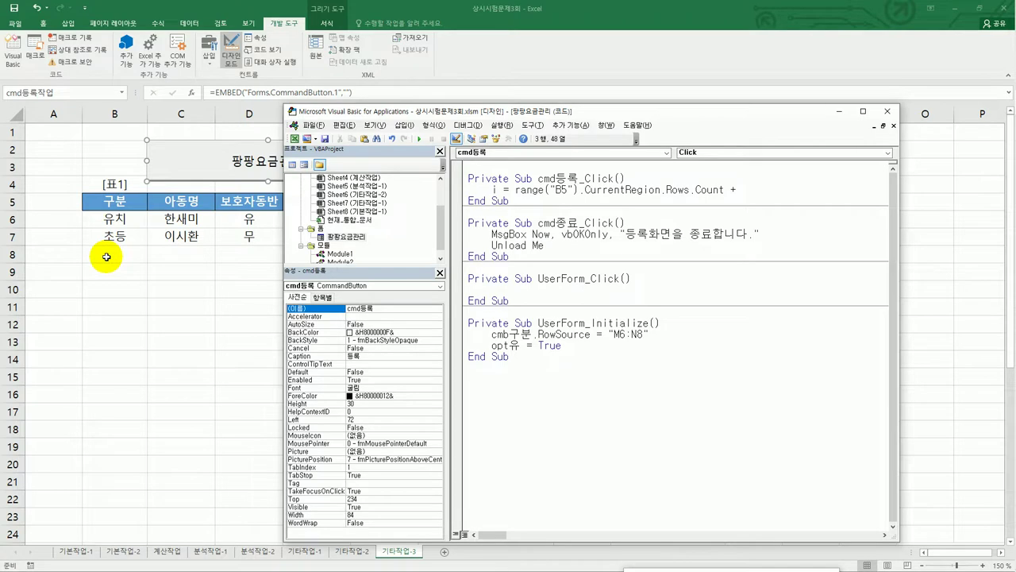
{"action": "type", "text": "4"}
{"action": "key", "text": "Return"}
{"action": "key", "text": "Return"}
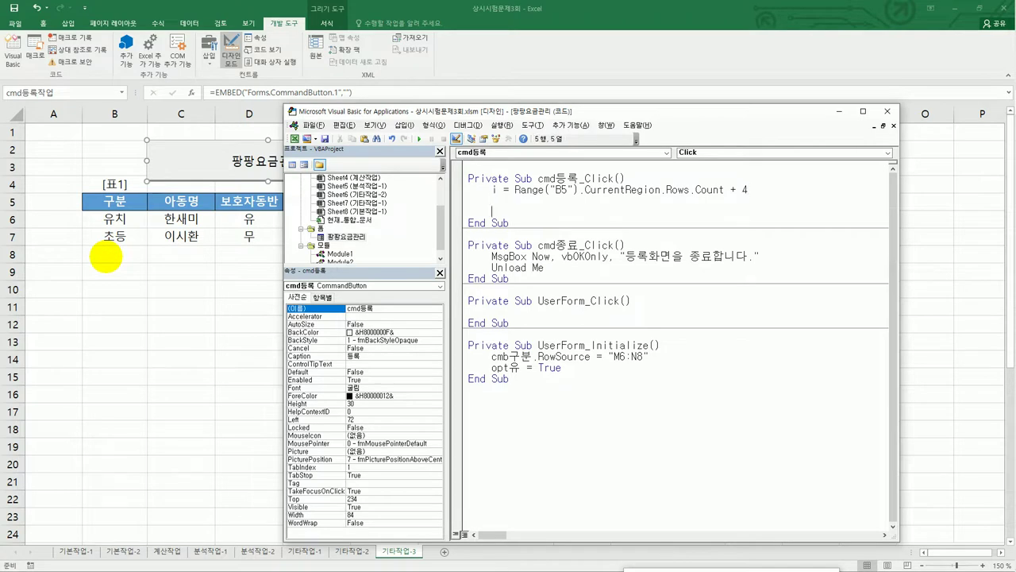
Add the statement Cells(i, 2) = cmb구분.Column(0) to cmd등록_Click
{"action": "type", "text": "cells(i,"}
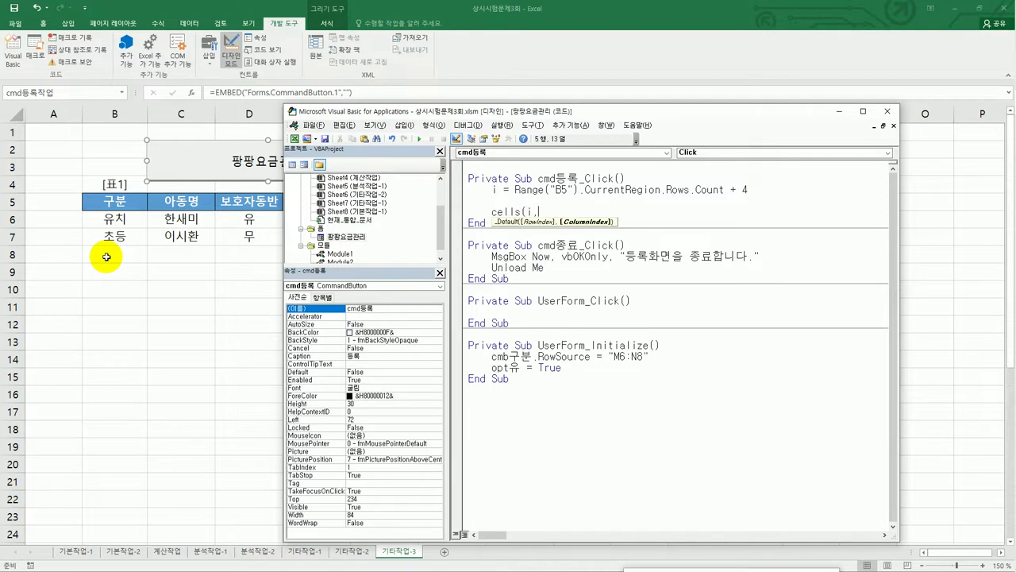
{"action": "type", "text": "2) ="}
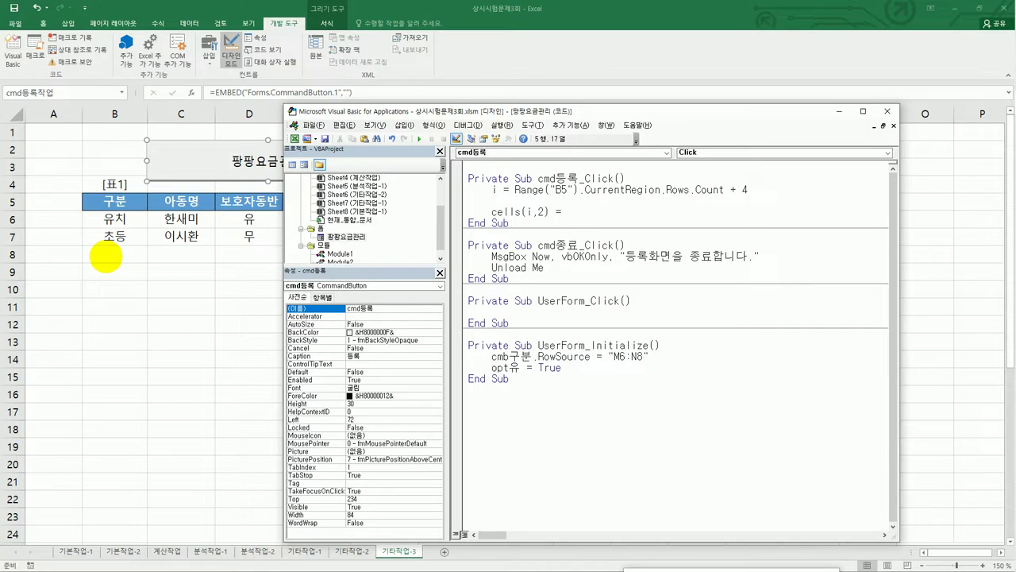
{"action": "type", "text": " cmb구분."}
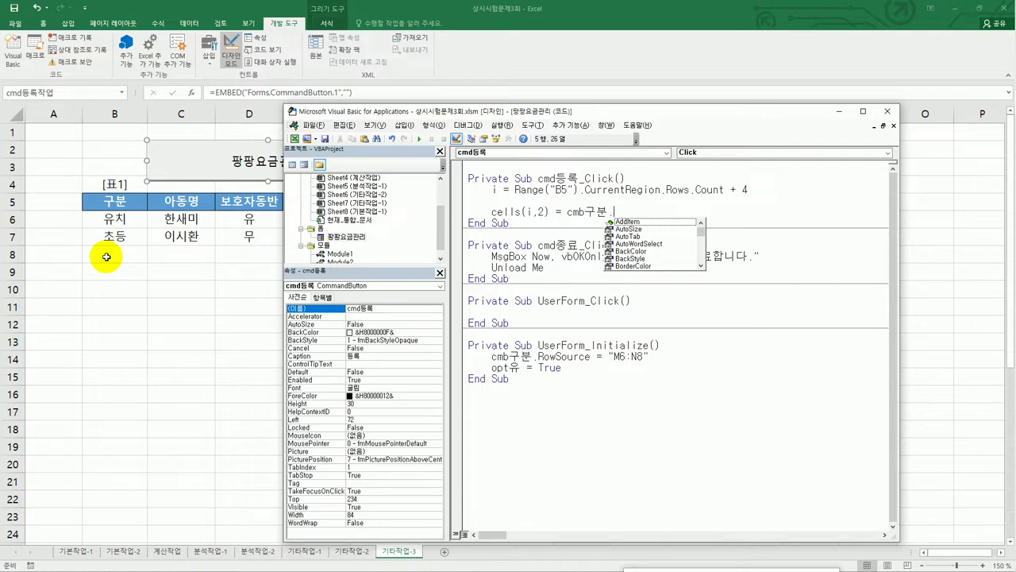
{"action": "type", "text": "c"}
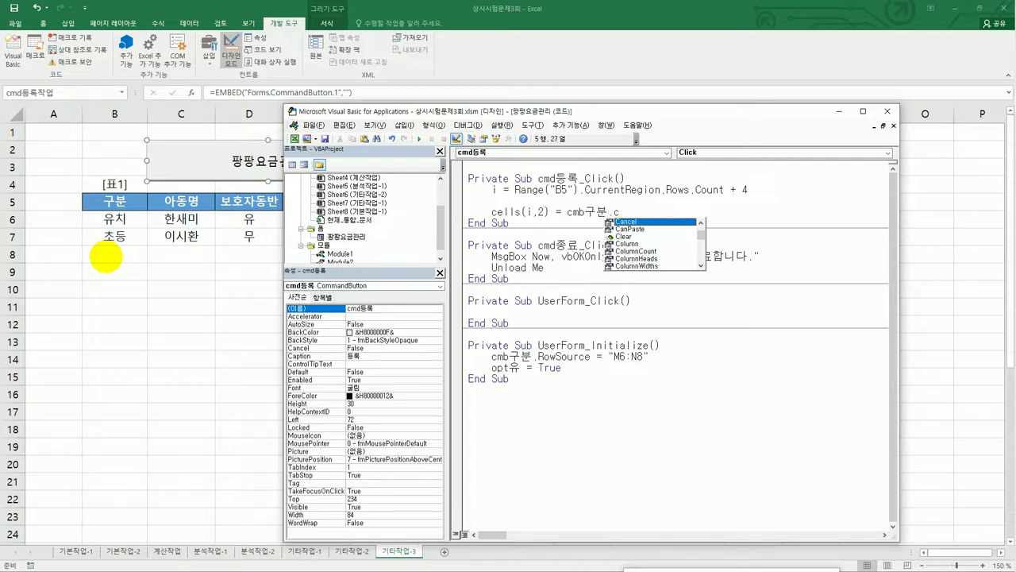
{"action": "type", "text": "o"}
{"action": "key", "text": "Tab"}
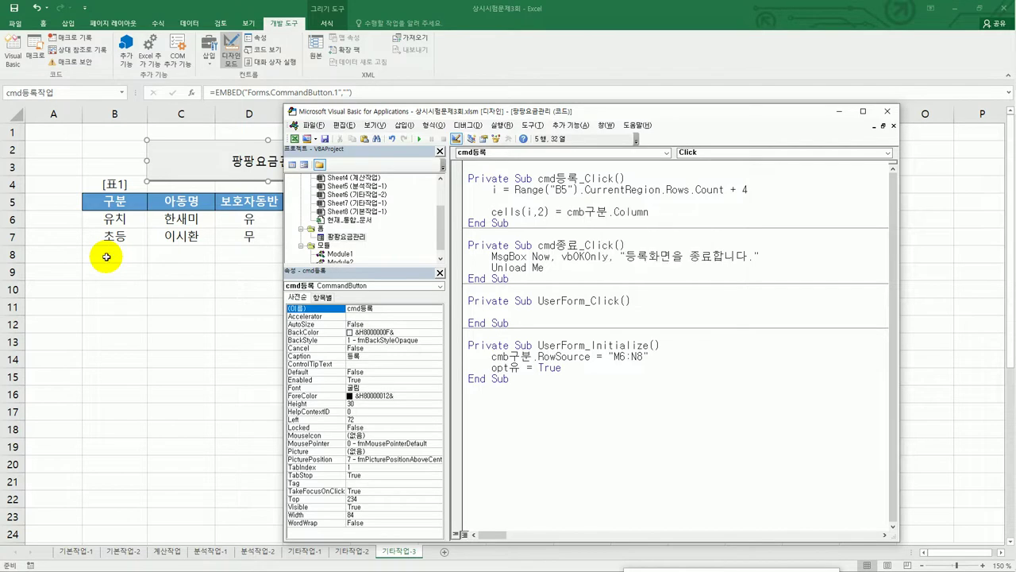
{"action": "type", "text": "("}
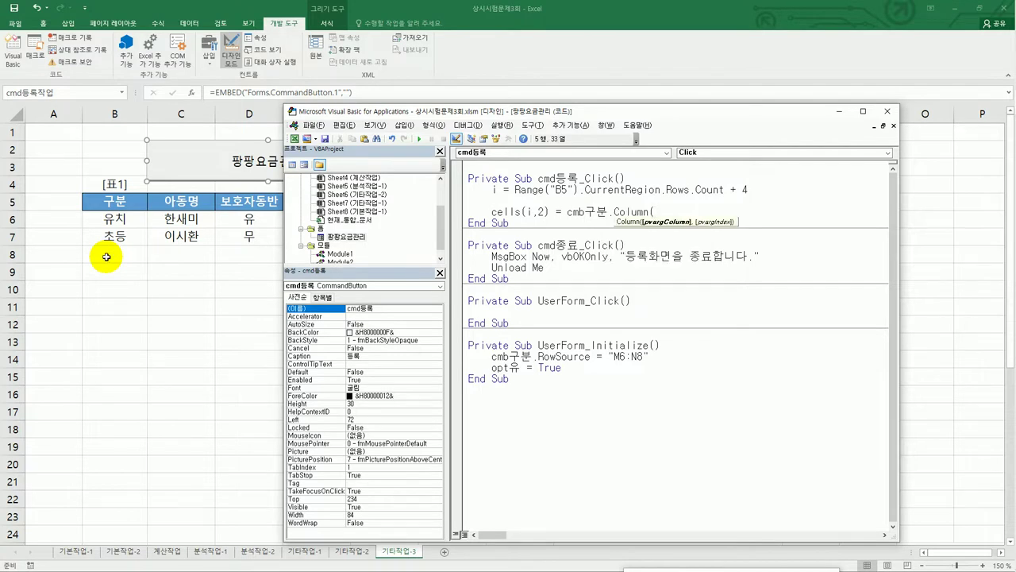
{"action": "type", "text": "0)"}
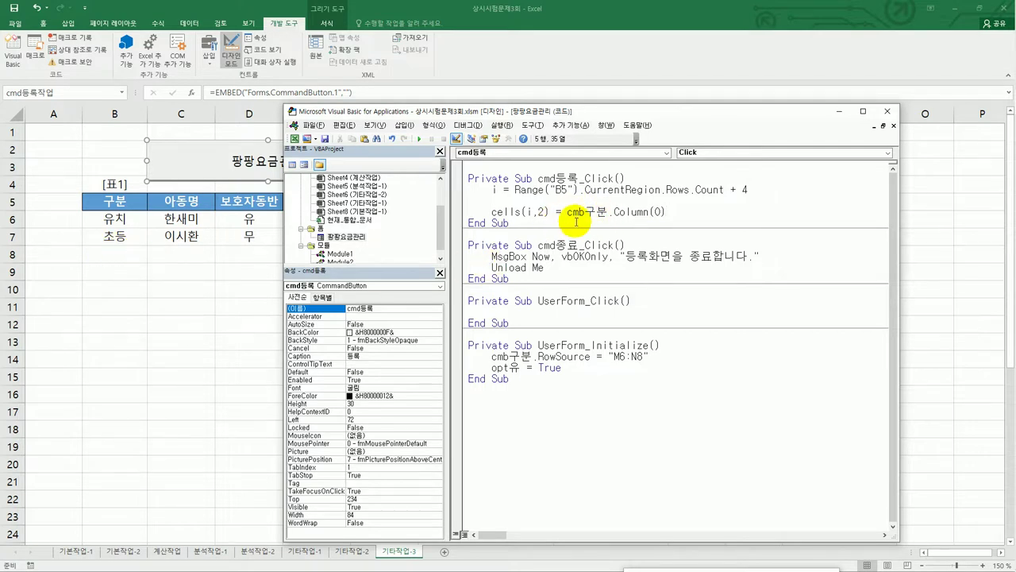
{"action": "left_click_drag", "start_coordinate": [611, 356], "coordinate": [643, 360]}
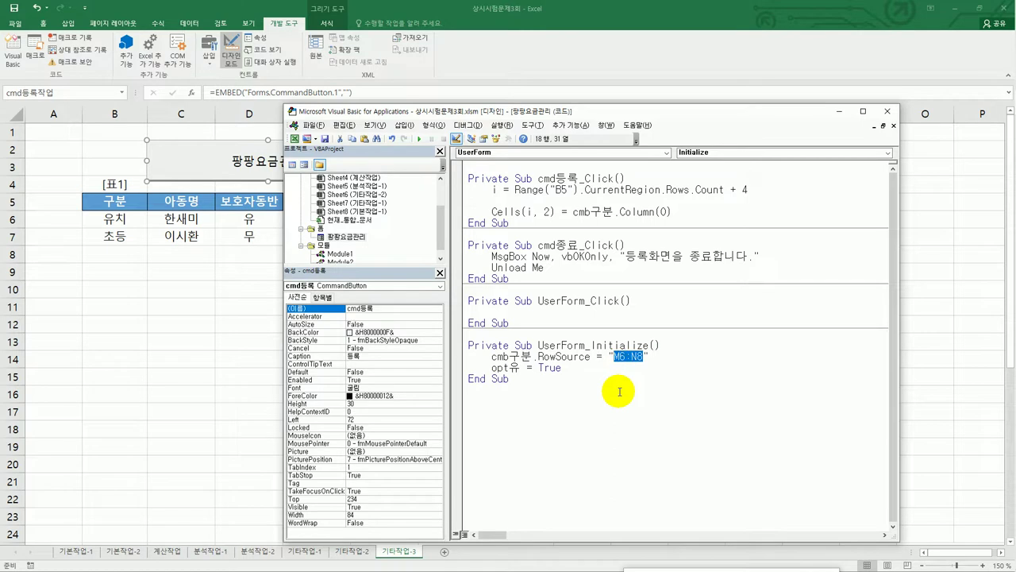
{"action": "left_click", "coordinate": [620, 212]}
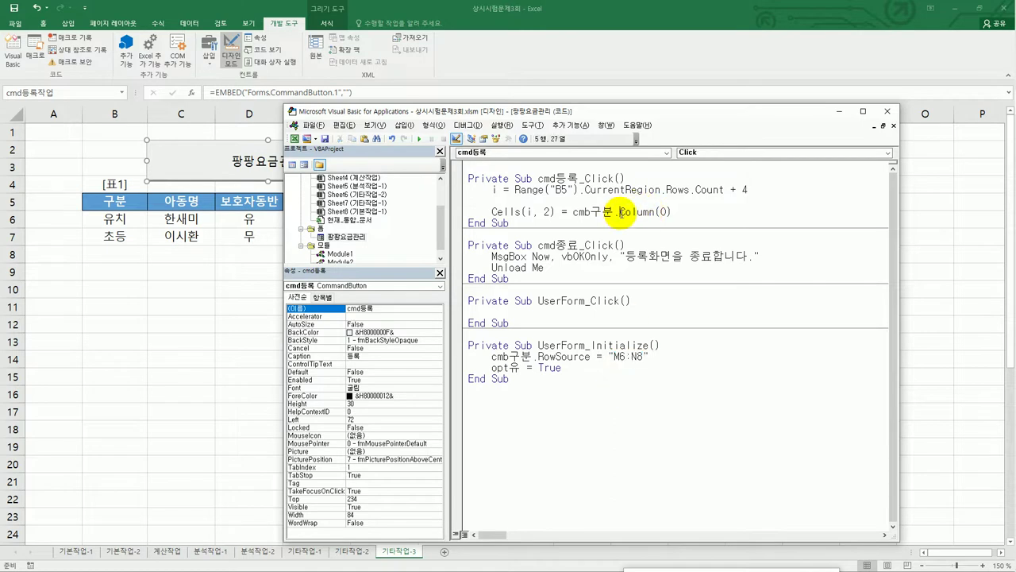
{"action": "left_click_drag", "start_coordinate": [622, 213], "coordinate": [674, 213]}
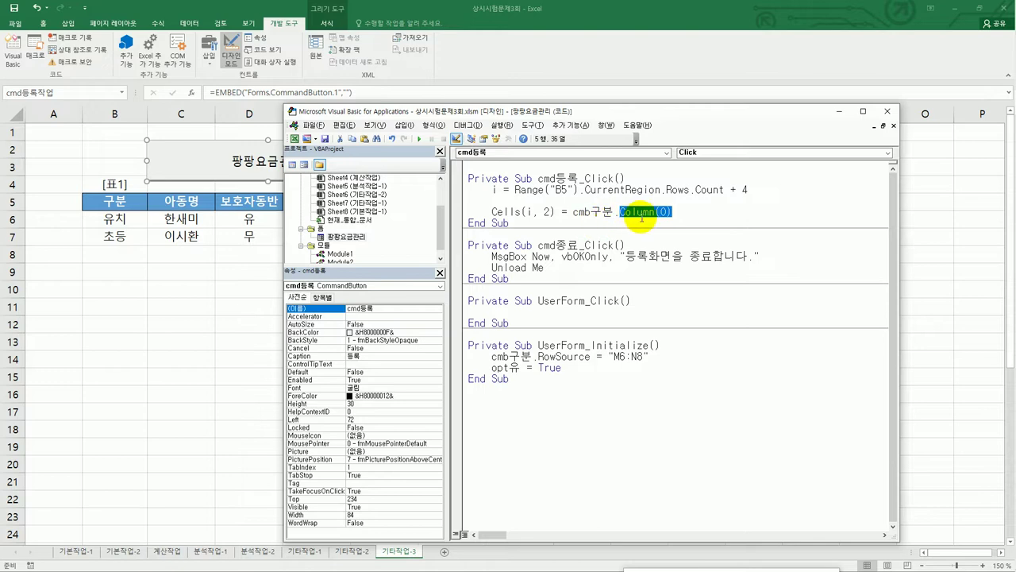
Below the cmb구분.Column(0) line, add the statement Cells(i, 3) = txt아동명 and leave a blank line
{"action": "left_click", "coordinate": [690, 211]}
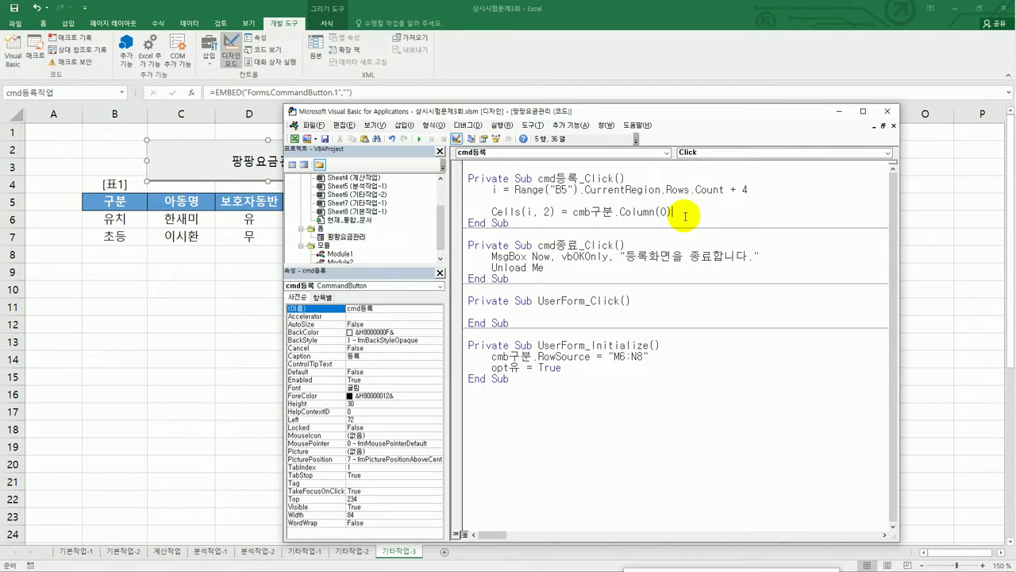
{"action": "key", "text": "Return"}
{"action": "type", "text": "cells"}
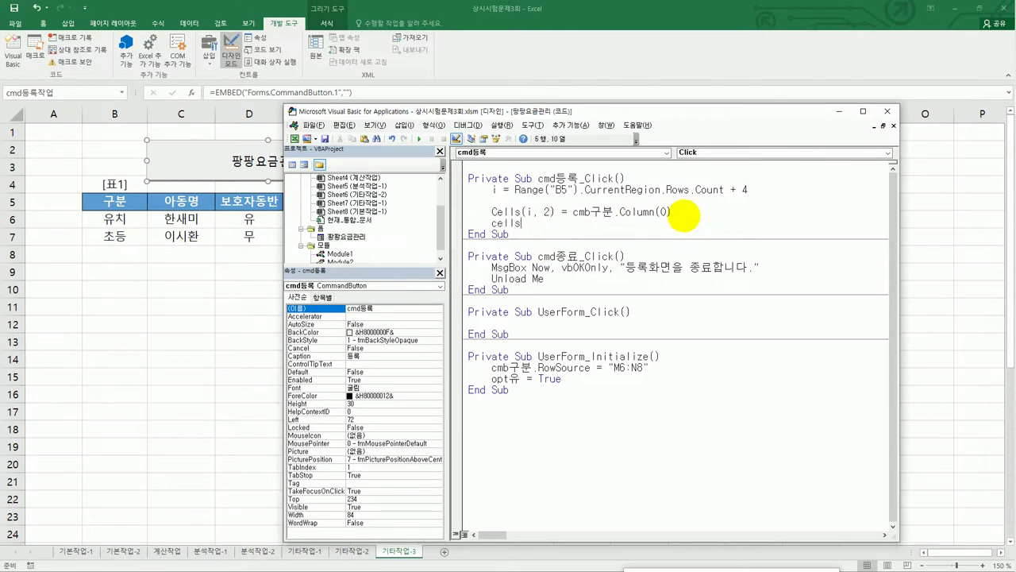
{"action": "type", "text": "(i,3) = txt아동명"}
{"action": "key", "text": "Return"}
{"action": "key", "text": "Return"}
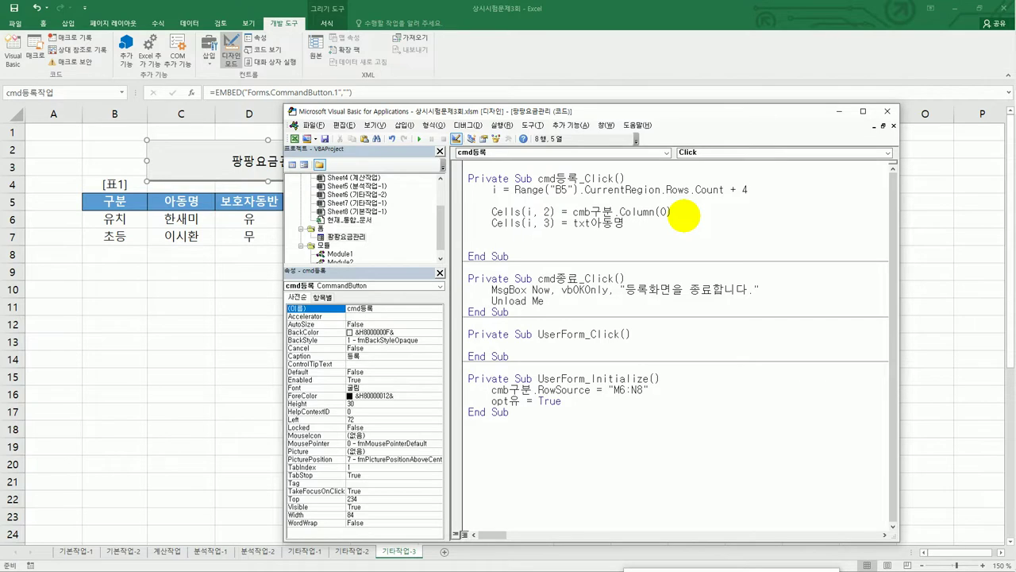
Start an If block in cmd등록_Click with the line If opt유 = True Then
{"action": "type", "text": "if opt유 = 시"}
{"action": "key", "text": "BackSpace"}
{"action": "key", "text": "Hangul"}
{"action": "type", "text": "true"}
{"action": "key", "text": "Hangul"}
{"action": "type", "text": "솔"}
{"action": "key", "text": "BackSpace"}
{"action": "key", "text": "Hangul"}
{"action": "type", "text": "then"}
{"action": "key", "text": "Return"}
Inside the If block, add the indented statement Cells(i, 4) = "유"
{"action": "type", "text": "cells(9"}
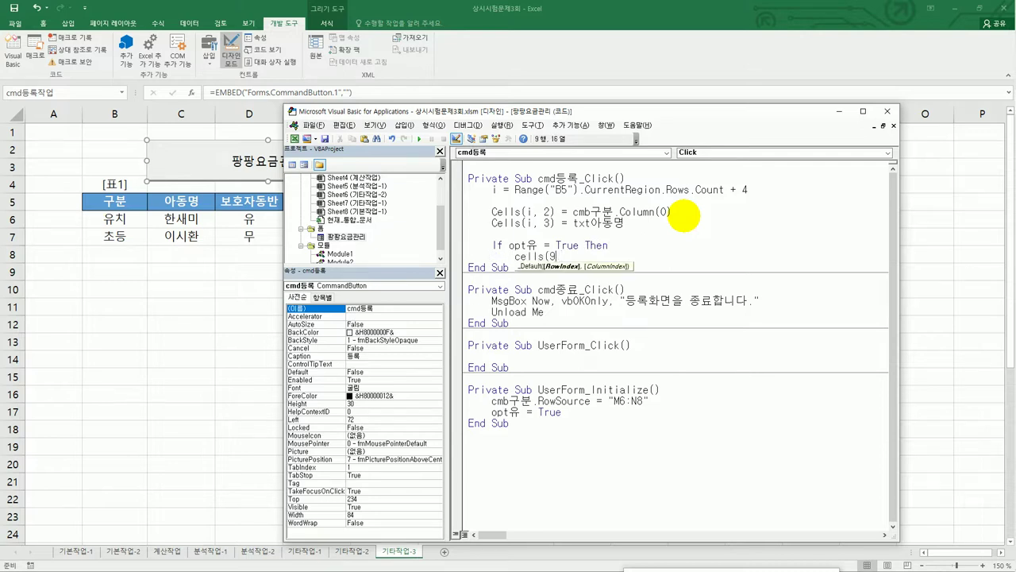
{"action": "key", "text": "BackSpace"}
{"action": "type", "text": "i,4) ="}
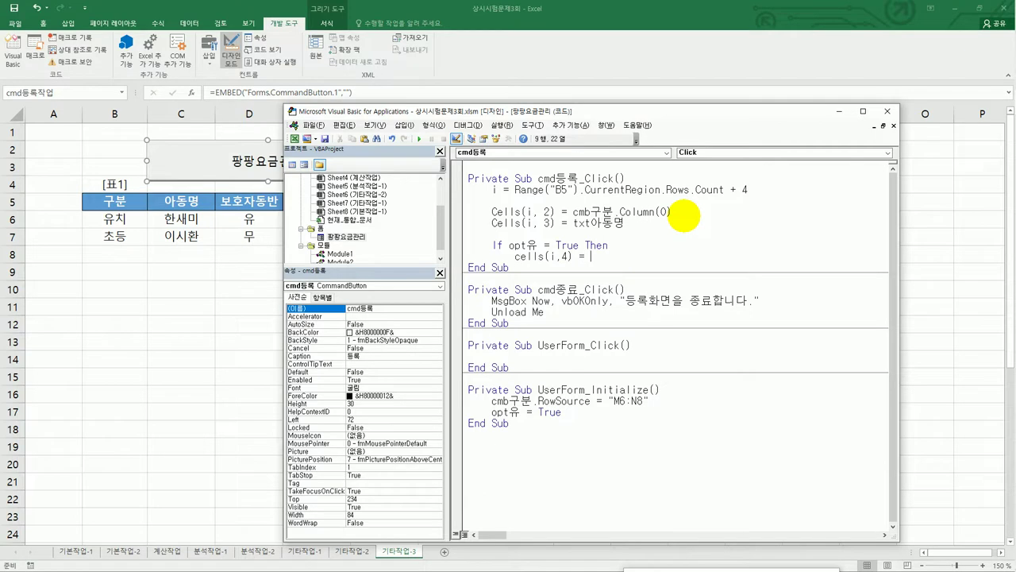
{"action": "type", "text": " \"유\""}
{"action": "key", "text": "shift+Home"}
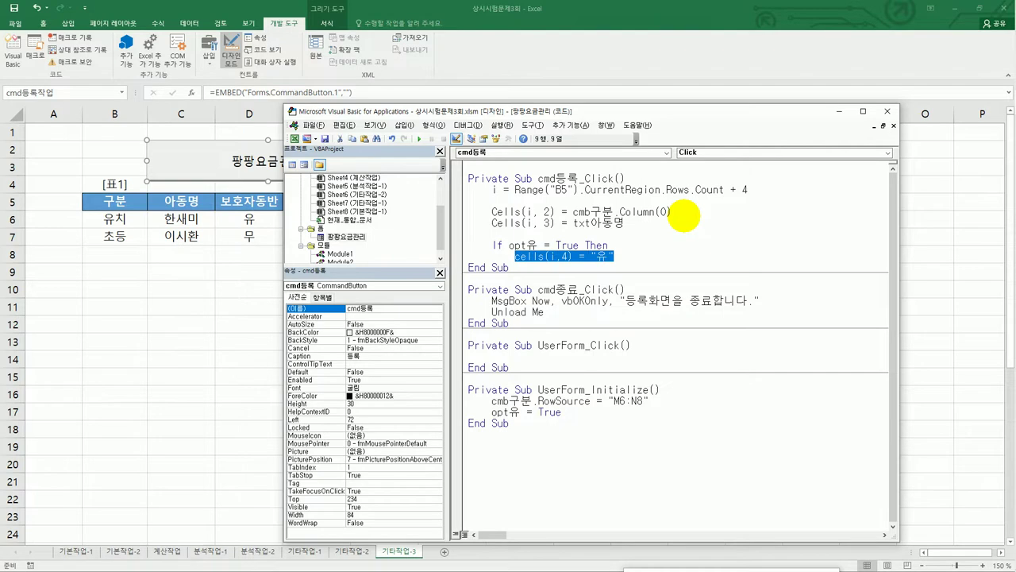
{"action": "key", "text": "End"}
Add an Else line to the If block, aligned with the If line
{"action": "key", "text": "Return"}
{"action": "key", "text": "BackSpace"}
{"action": "type", "text": "ㄷ"}
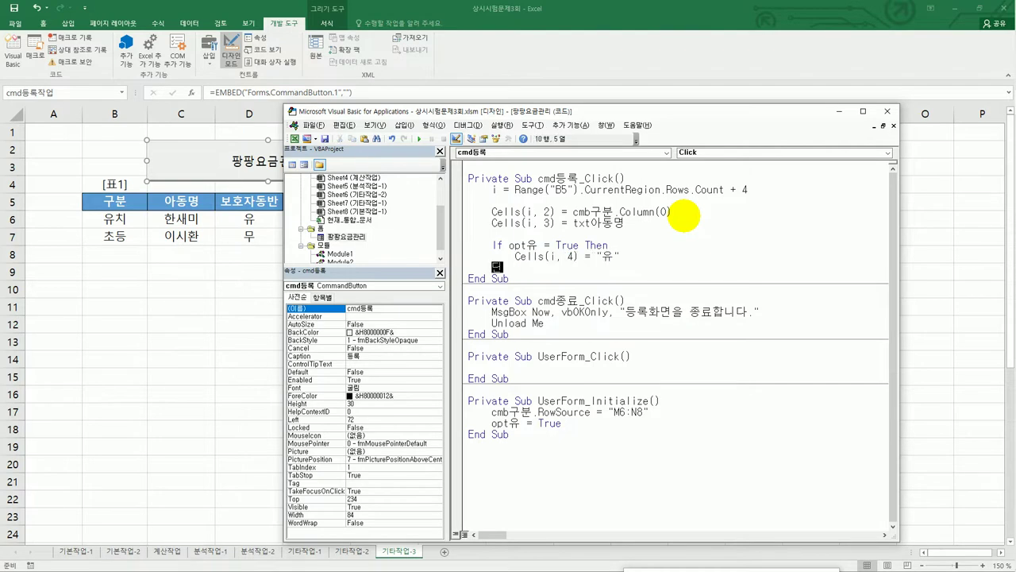
{"action": "key", "text": "BackSpace"}
{"action": "type", "text": "else"}
{"action": "key", "text": "Return"}
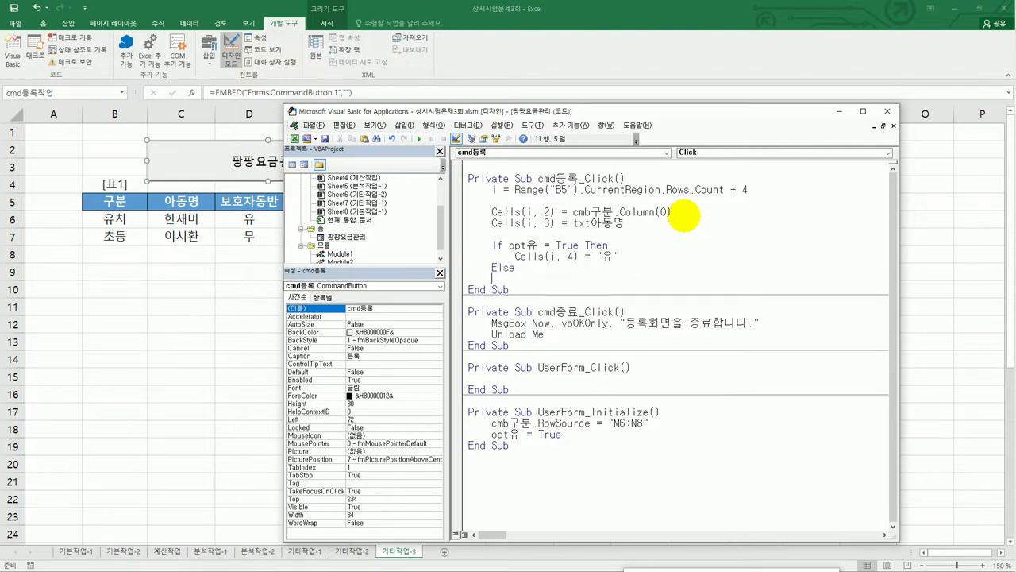
Add Cells(i, 4) = "무" under Else, close the block with End If and leave a blank line
{"action": "type", "text": "cells(i,4) = \"\""}
{"action": "key", "text": "Left"}
{"action": "type", "text": "유"}
{"action": "type", "text": "a"}
{"action": "key", "text": "BackSpace"}
{"action": "type", "text": "무"}
{"action": "key", "text": "Return"}
{"action": "type", "text": "end if"}
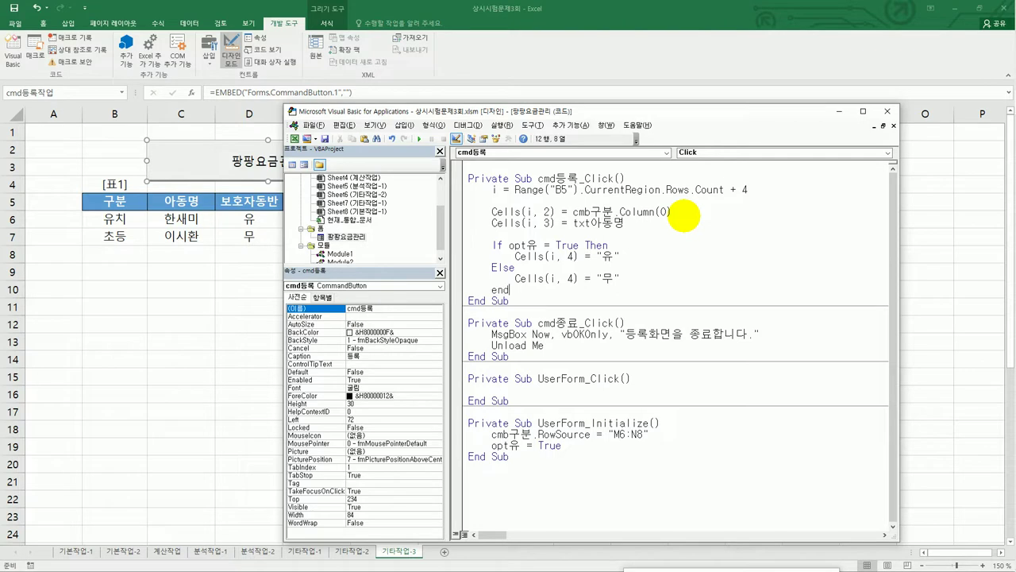
{"action": "key", "text": "Return"}
{"action": "key", "text": "Return"}
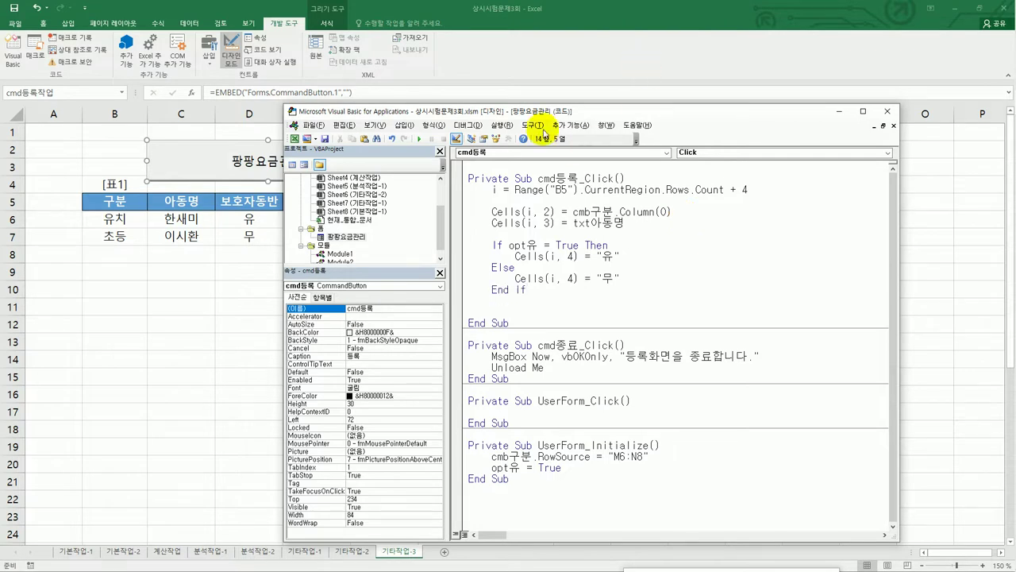
Copy the Cells(i, 2) = cmb구분.Column(0) line to the blank line below End If in cmd등록_Click
{"action": "left_click_drag", "start_coordinate": [516, 111], "coordinate": [480, 300]}
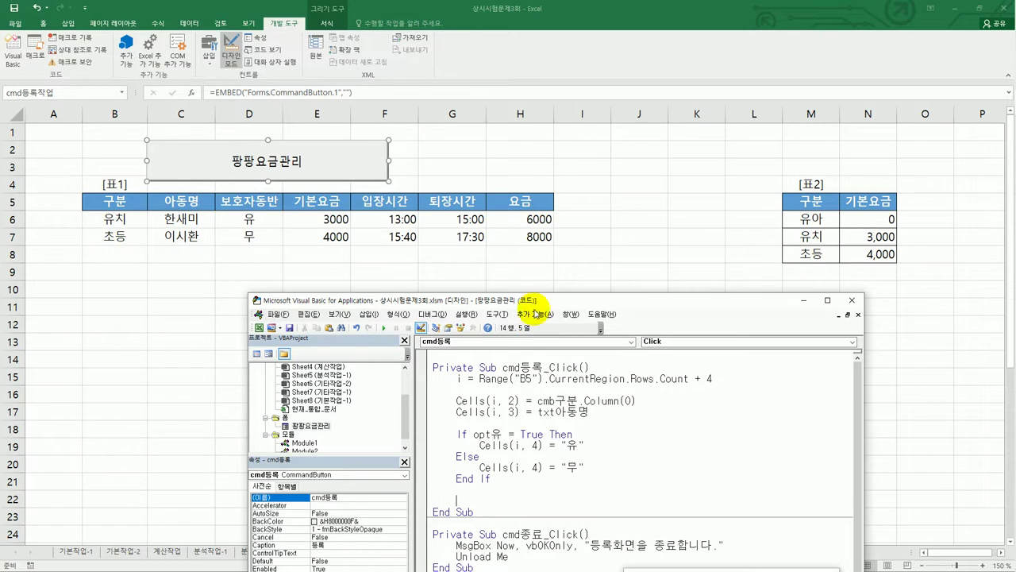
{"action": "left_click_drag", "start_coordinate": [537, 300], "coordinate": [542, 127]}
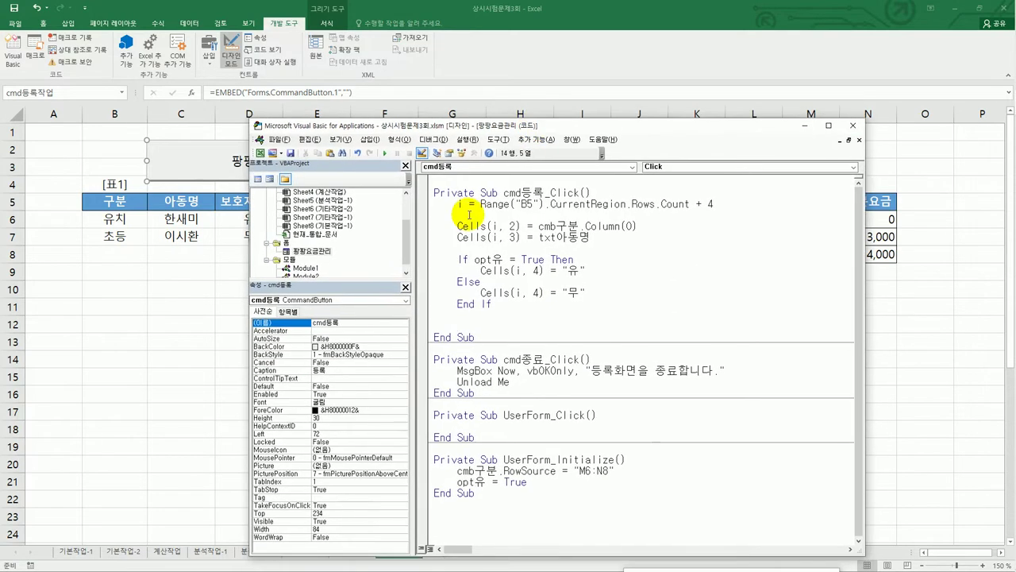
{"action": "left_click_drag", "start_coordinate": [453, 226], "coordinate": [643, 226]}
{"action": "key", "text": "ctrl+c"}
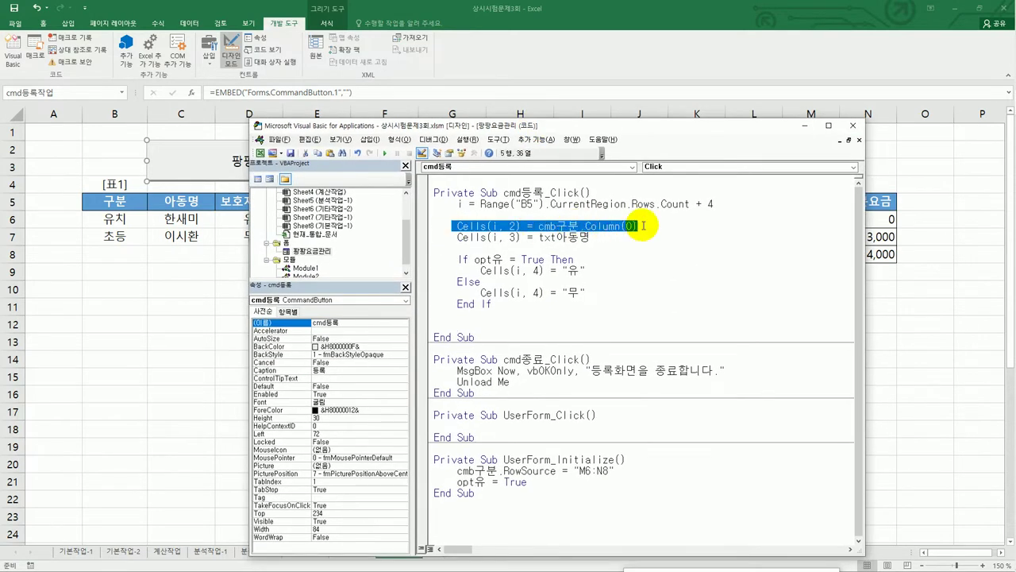
{"action": "left_click", "coordinate": [457, 326]}
{"action": "key", "text": "ctrl+v"}
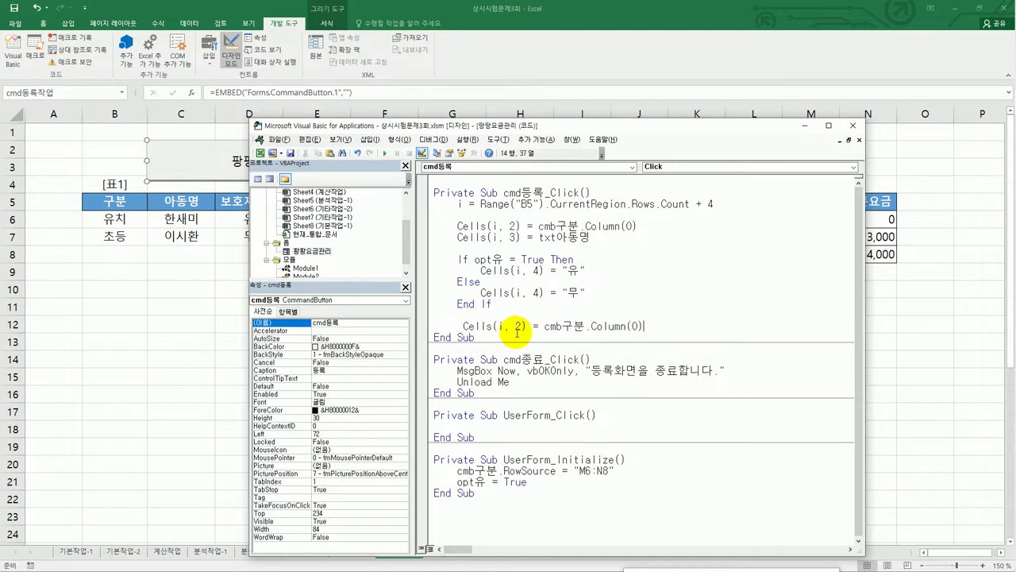
Change the copied line below End If to Cells(i, 5) = cmb구분.Column(1)
{"action": "double_click", "coordinate": [519, 326]}
{"action": "type", "text": "5"}
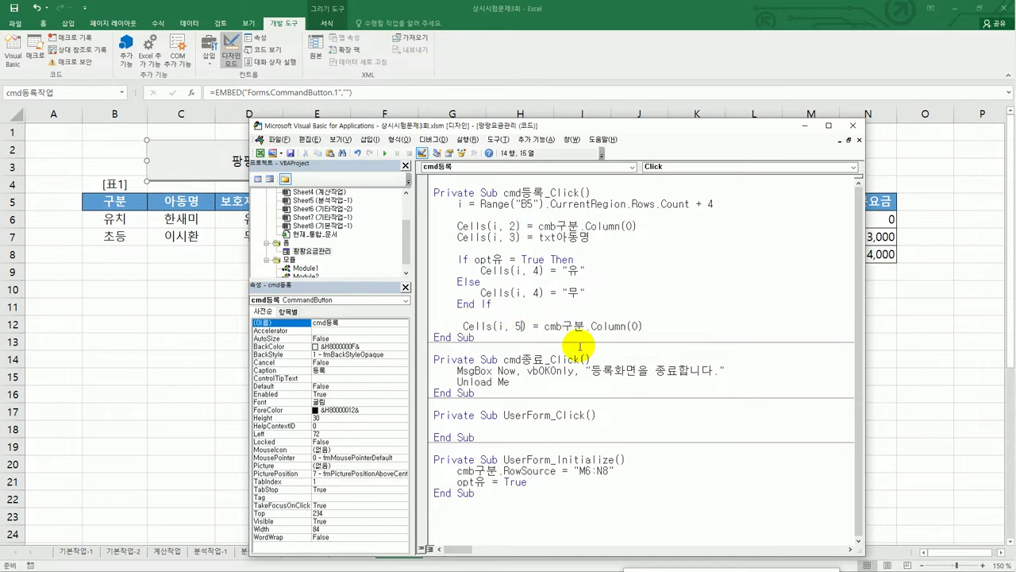
{"action": "double_click", "coordinate": [635, 325]}
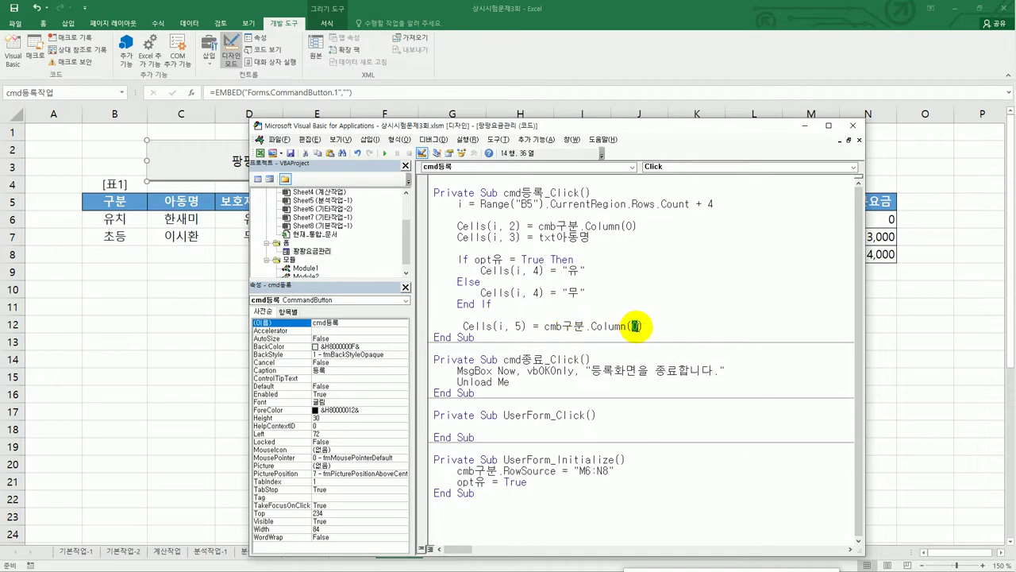
{"action": "type", "text": "1"}
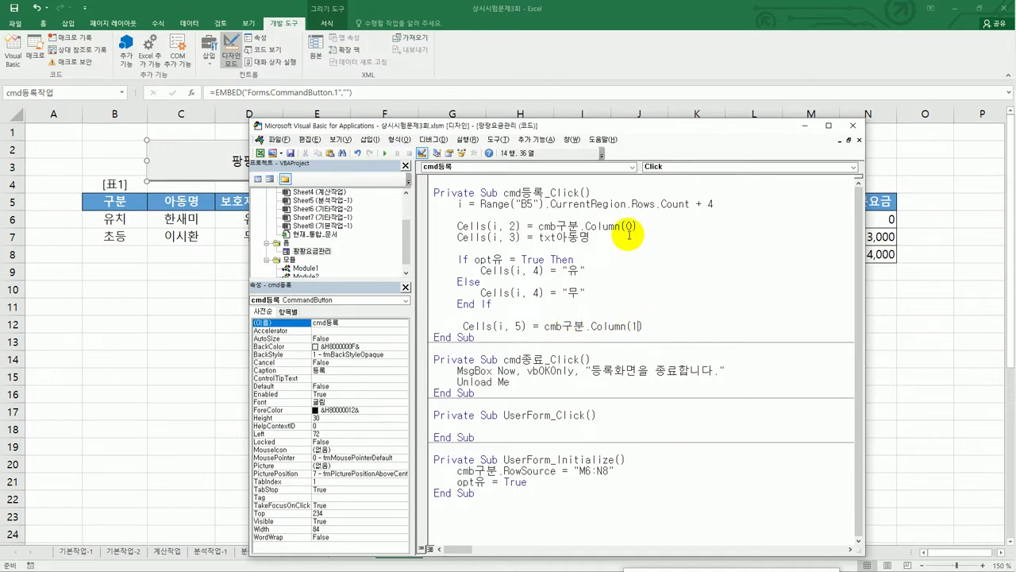
{"action": "left_click", "coordinate": [649, 326]}
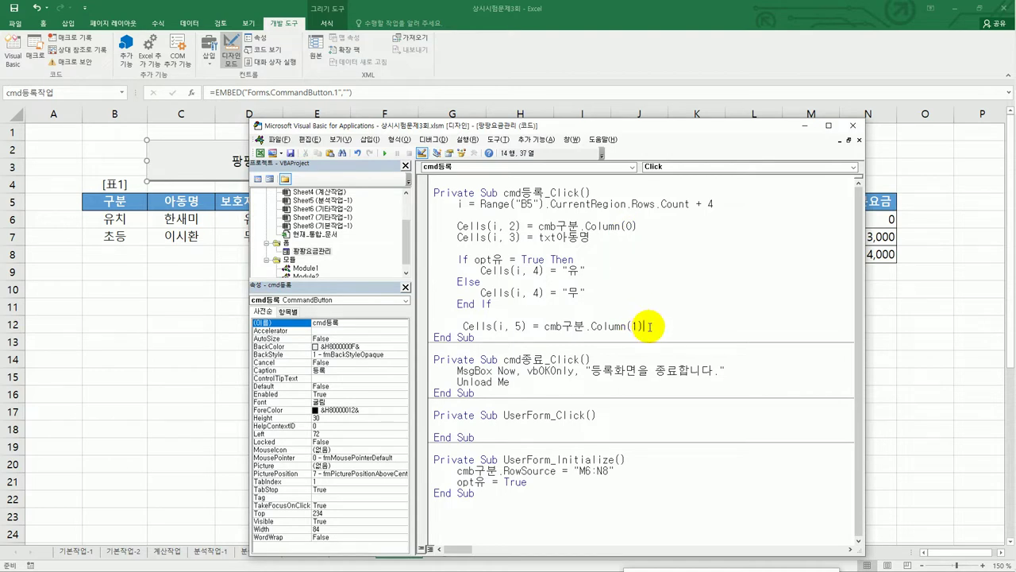
Add the statement Cells(i, 6) = Format(txt입장시간, "hh:mm") on a new line below the Cells(i, 5) line
{"action": "key", "text": "Return"}
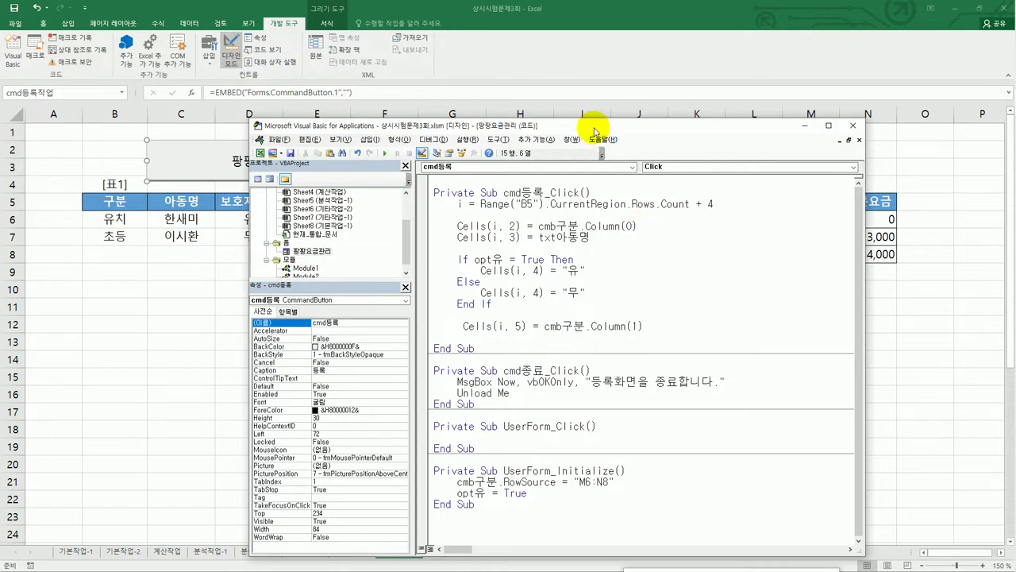
{"action": "left_click_drag", "start_coordinate": [595, 131], "coordinate": [574, 254]}
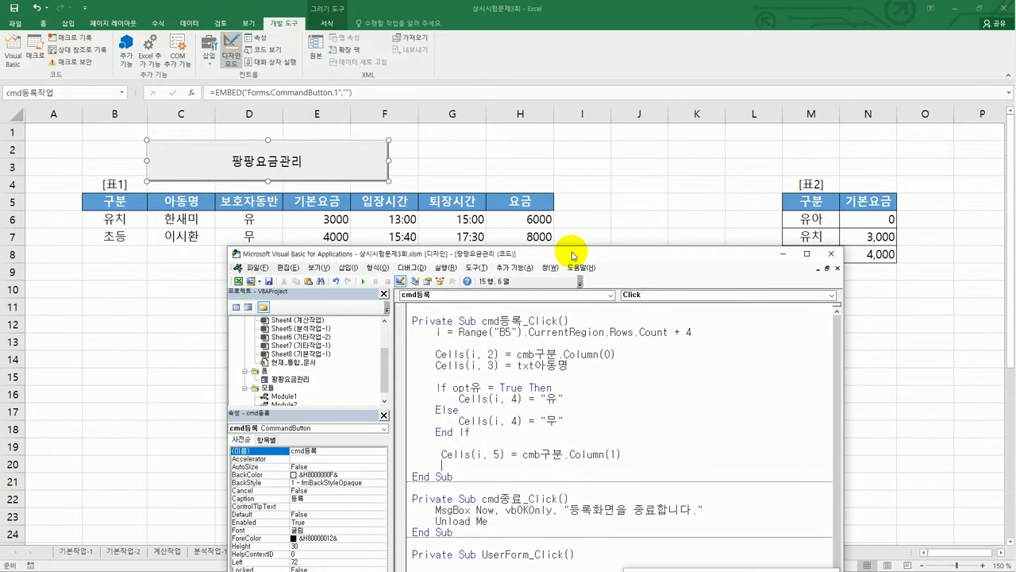
{"action": "left_click_drag", "start_coordinate": [573, 254], "coordinate": [620, 85]}
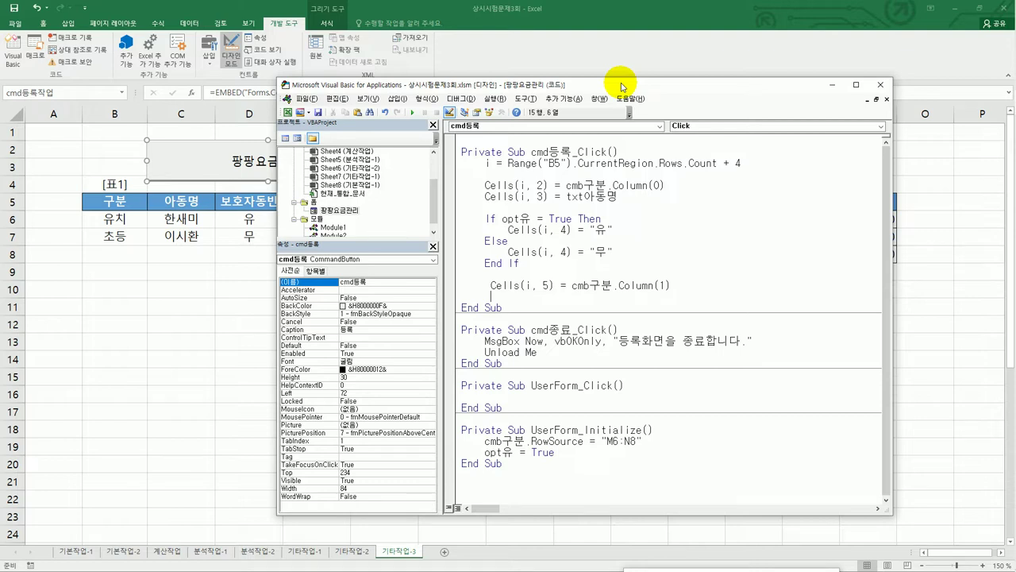
{"action": "type", "text": "cells(i,6"}
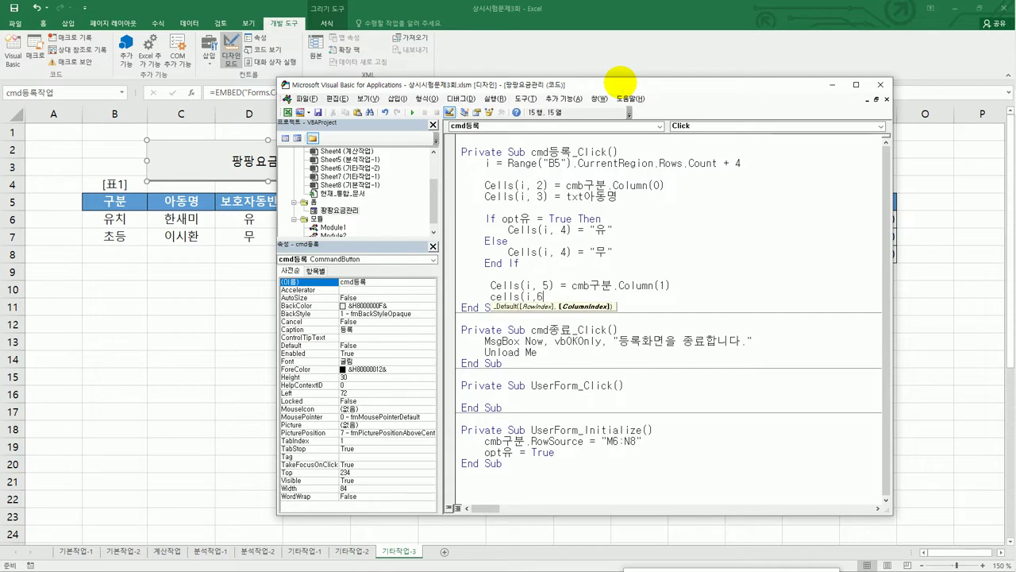
{"action": "type", "text": ") = from"}
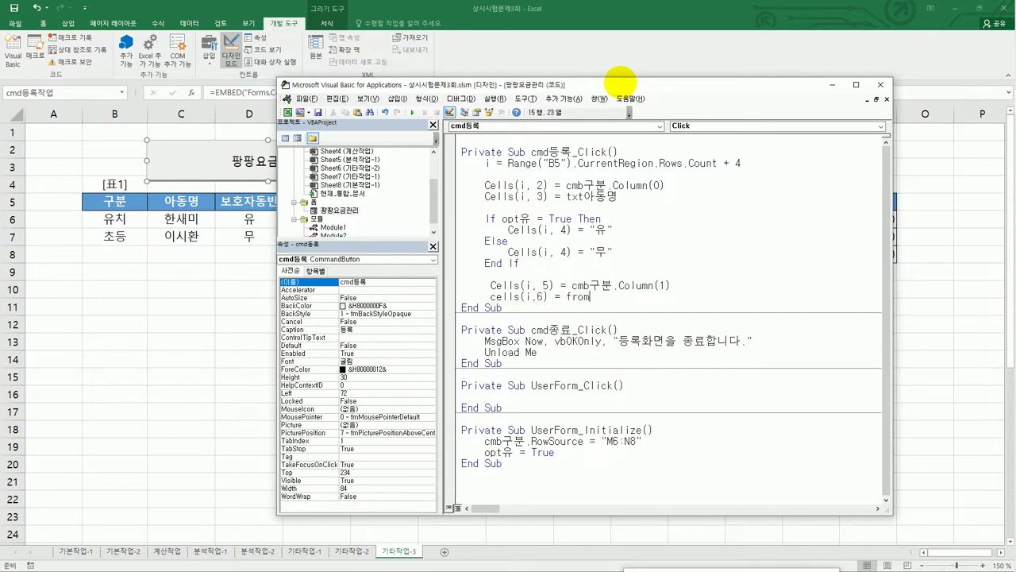
{"action": "key", "text": "BackSpace"}
{"action": "key", "text": "BackSpace"}
{"action": "key", "text": "BackSpace"}
{"action": "type", "text": "ormat("}
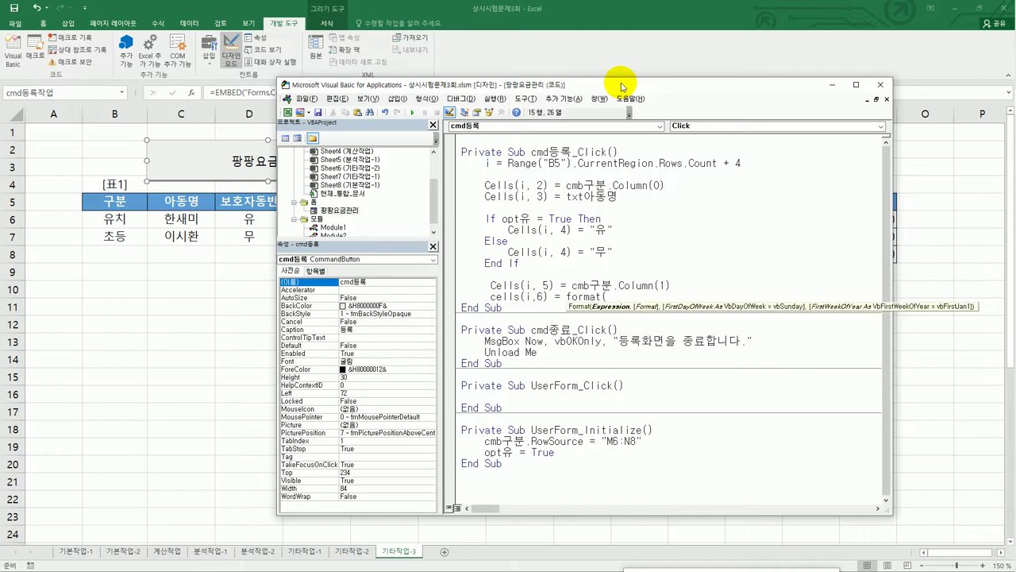
{"action": "type", "text": "txt입장시간, "}
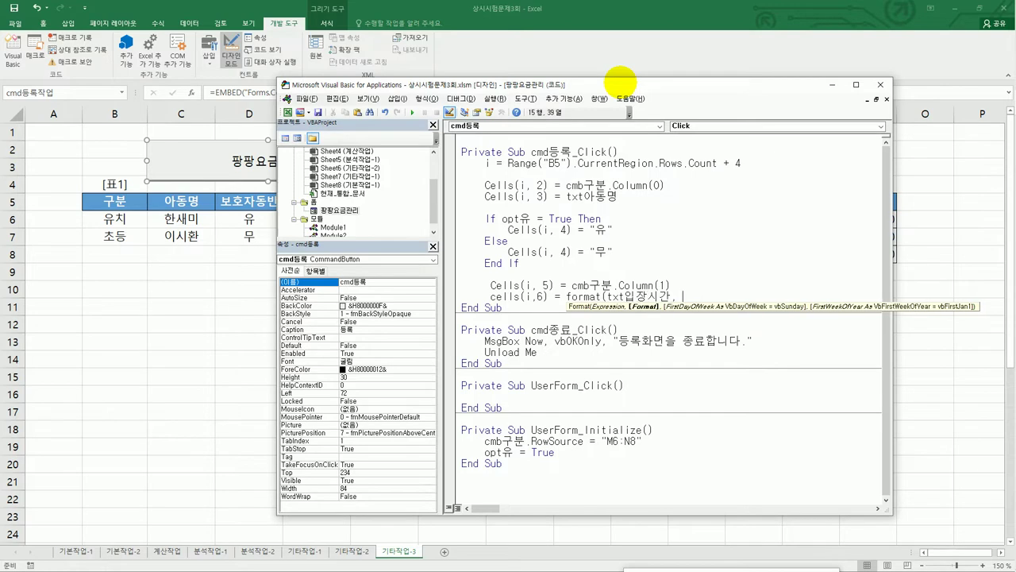
{"action": "type", "text": "\"hh:mm\")"}
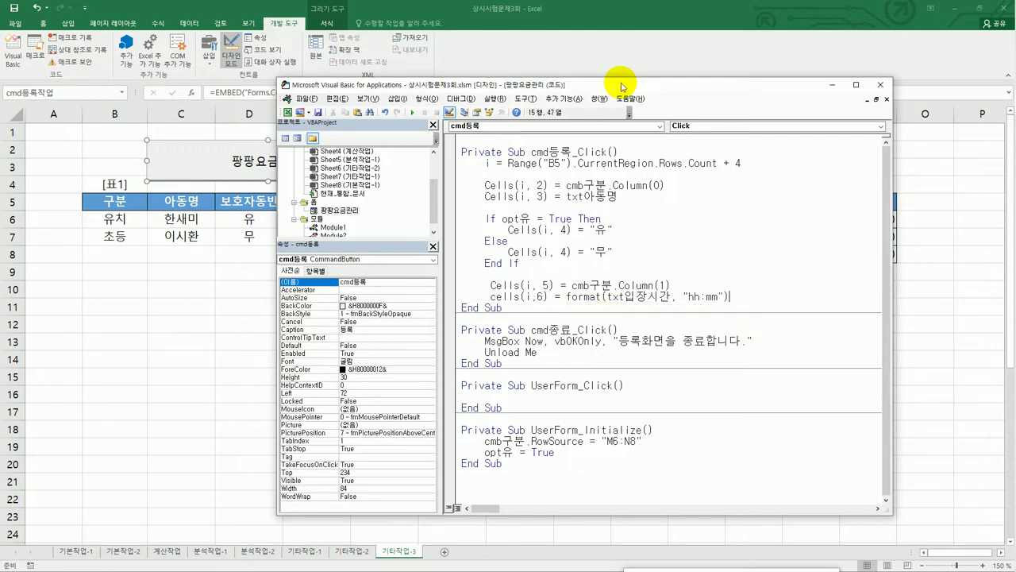
Duplicate the txt입장시간 Format statement onto the line directly below it
{"action": "key", "text": "Return"}
{"action": "key", "text": "Up"}
{"action": "key", "text": "shift+End"}
{"action": "key", "text": "ctrl+c"}
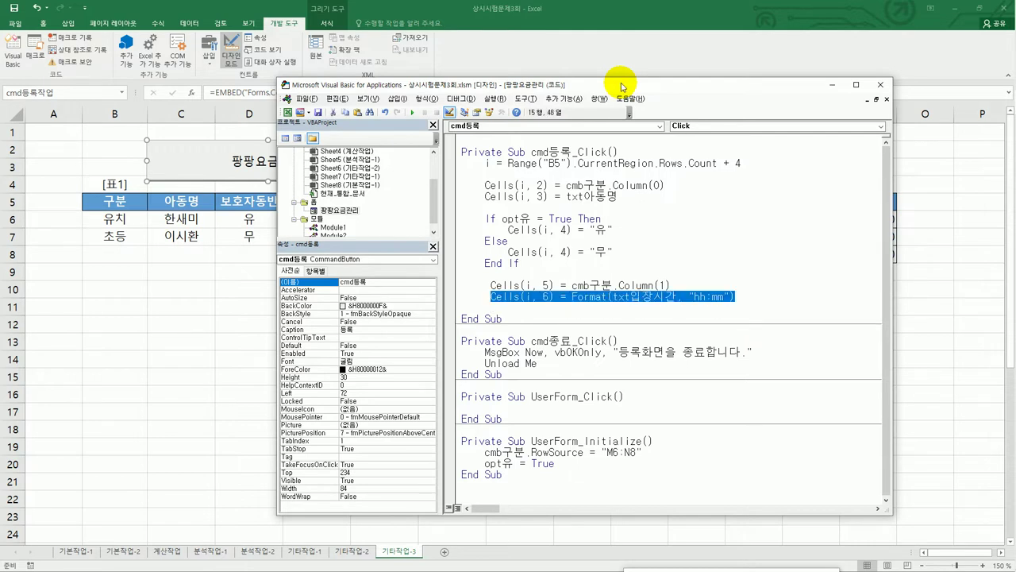
{"action": "key", "text": "End"}
{"action": "key", "text": "Return"}
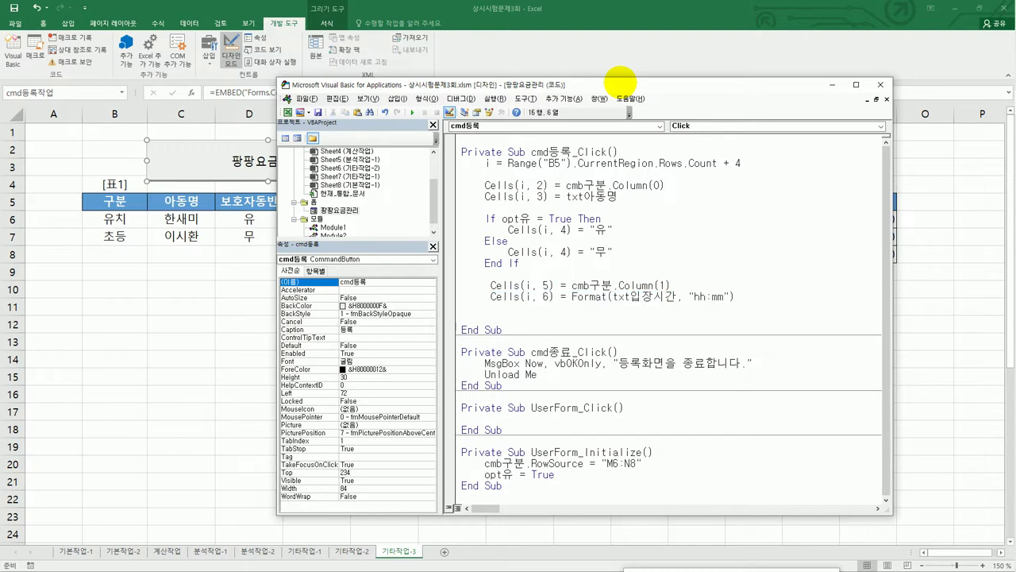
{"action": "key", "text": "ctrl+v"}
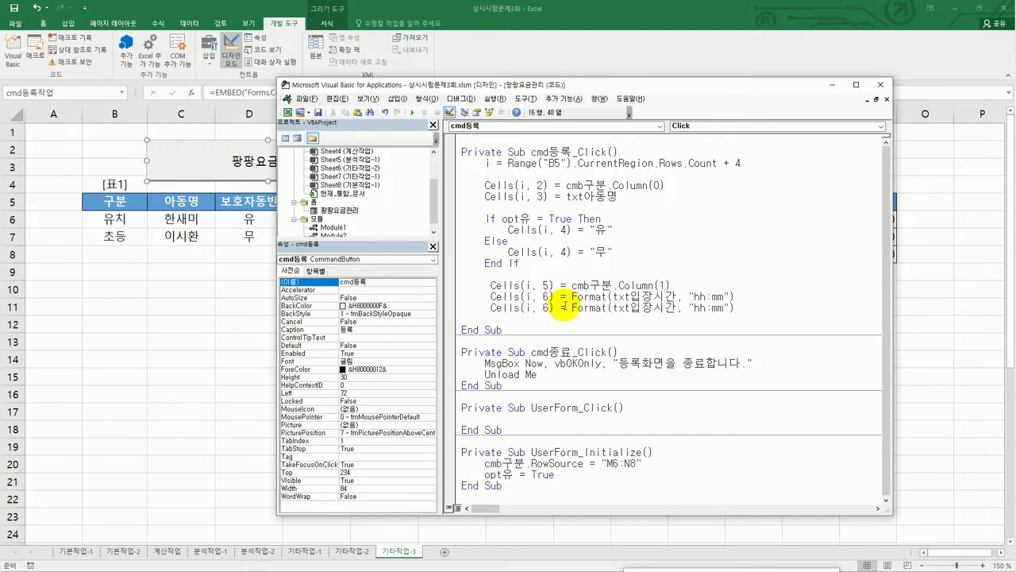
Change the duplicated statement to Cells(i, 7) = Format(txt퇴장시간, "hh:mm")
{"action": "double_click", "coordinate": [547, 308]}
{"action": "type", "text": "7"}
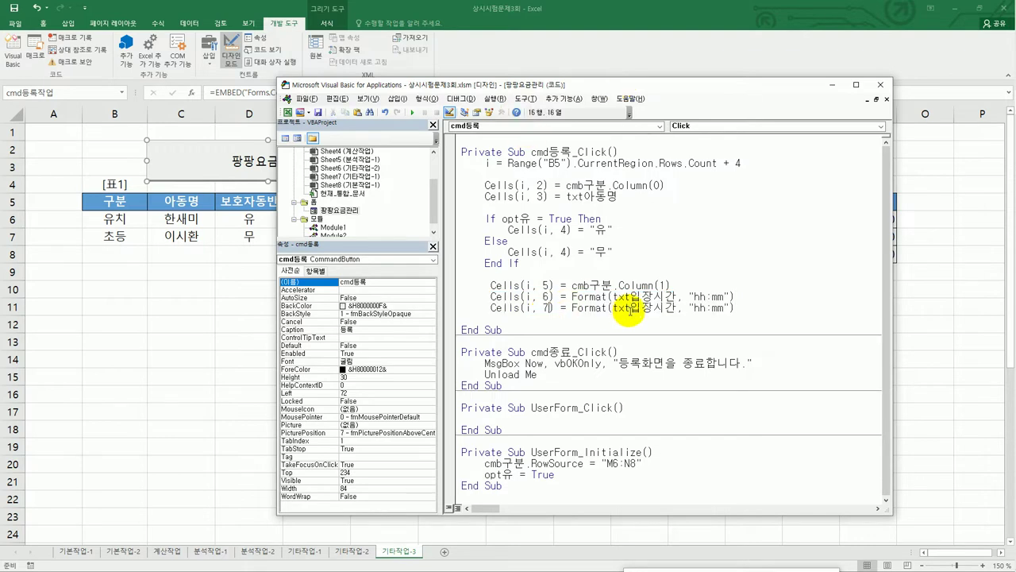
{"action": "left_click_drag", "start_coordinate": [629, 308], "coordinate": [650, 315]}
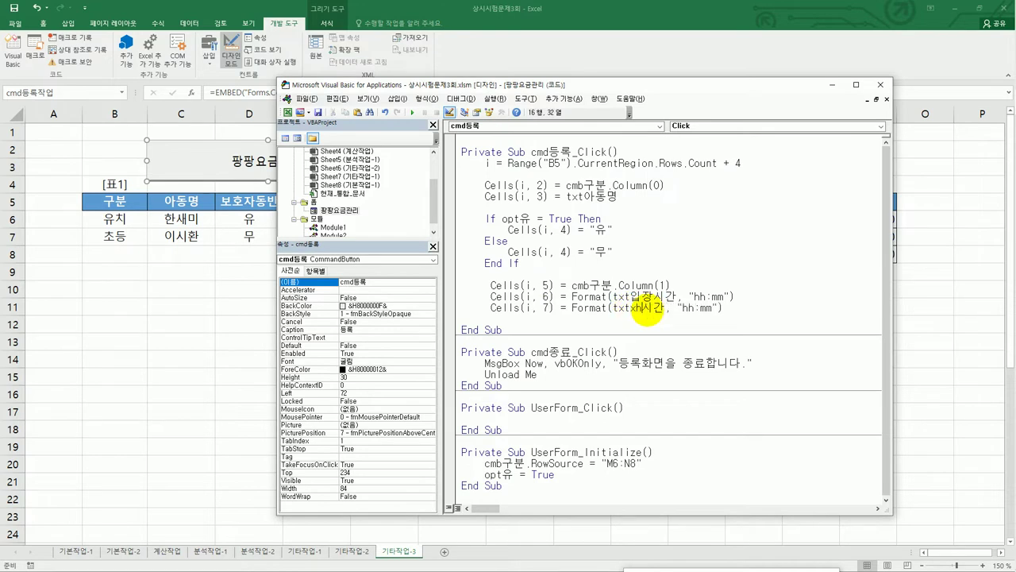
{"action": "key", "text": "Delete"}
{"action": "type", "text": "퇴장"}
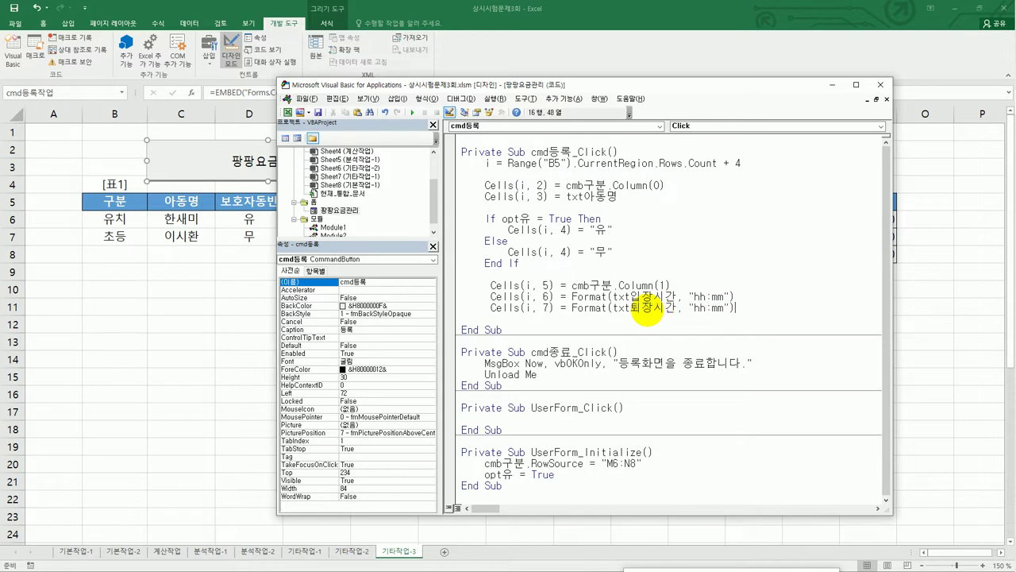
Leave a blank line after the 퇴장시간 statement and begin the fee formula with cells(i,8) = hour(cells(i,6)-cells(i
{"action": "key", "text": "End"}
{"action": "key", "text": "Return"}
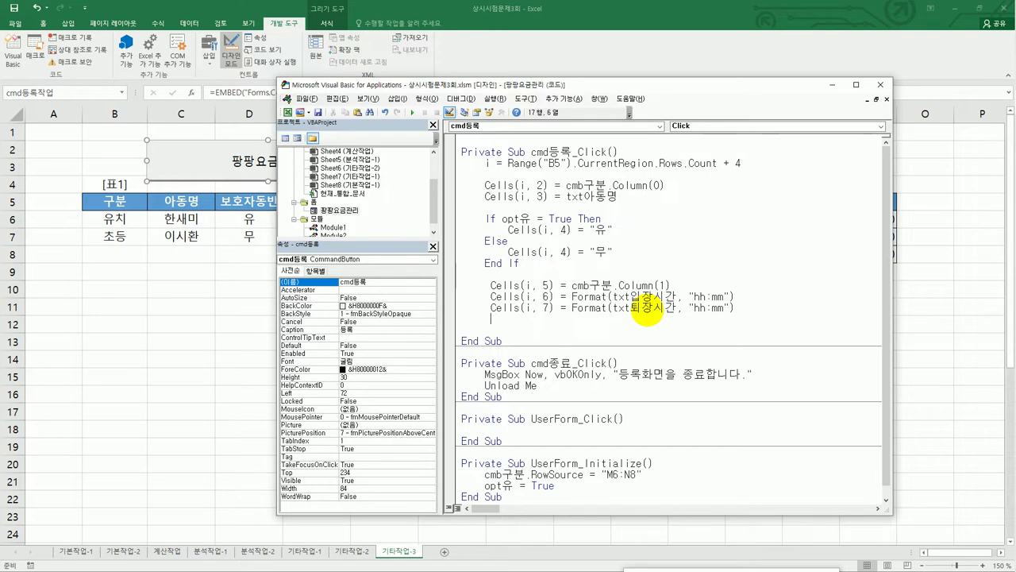
{"action": "key", "text": "Return"}
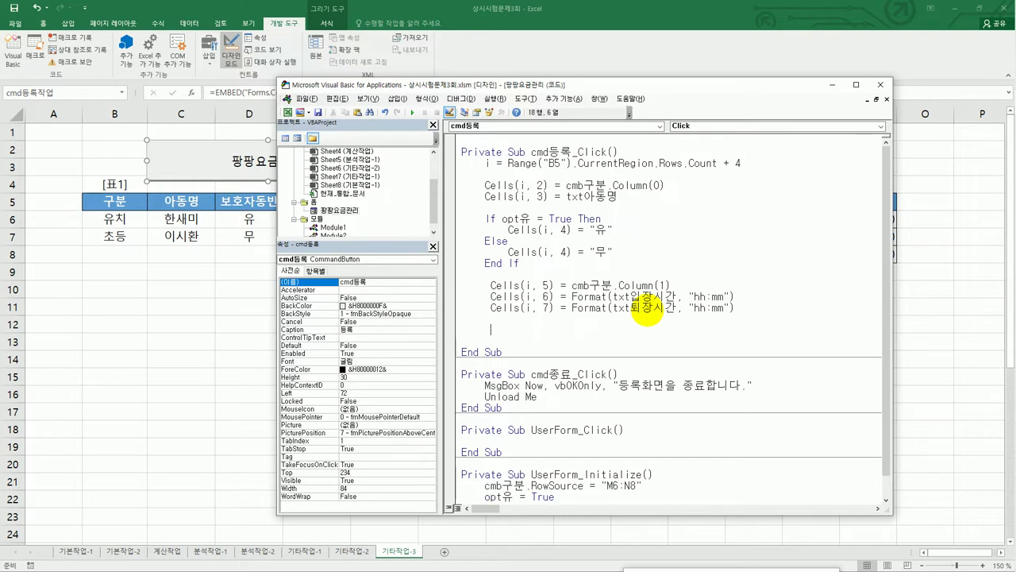
{"action": "type", "text": "cells(i,"}
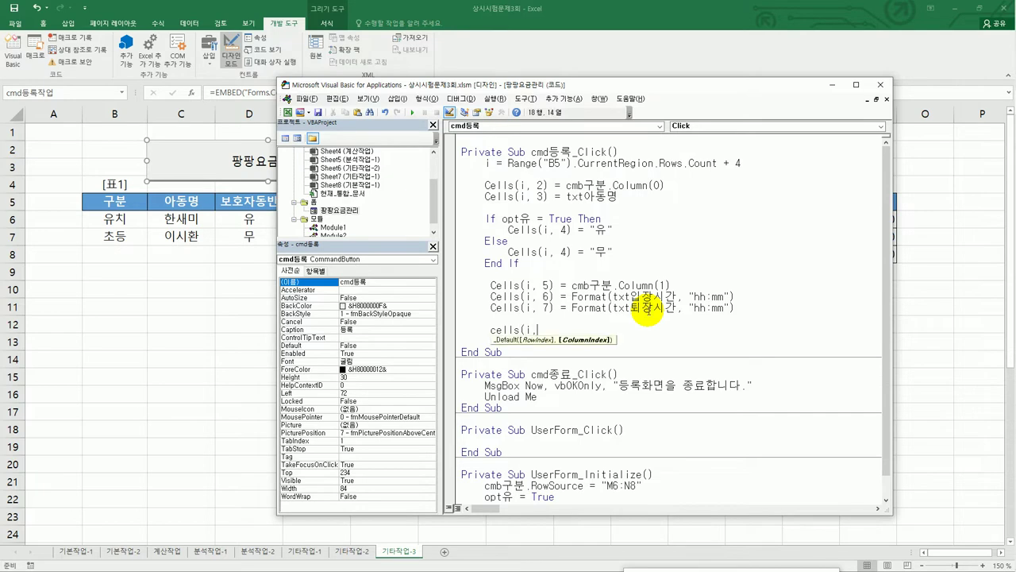
{"action": "type", "text": "8) = "}
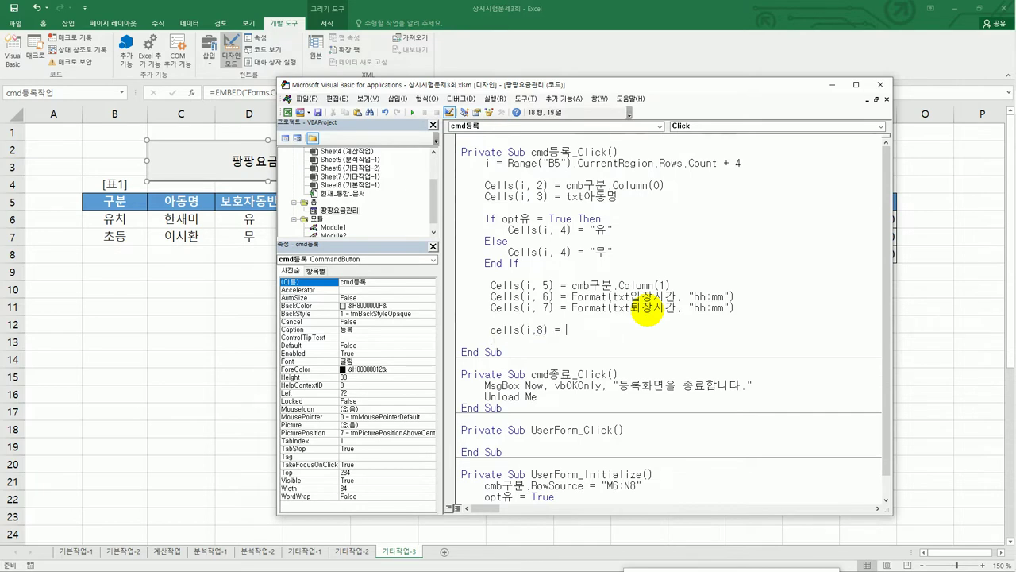
{"action": "type", "text": "hour(cells("}
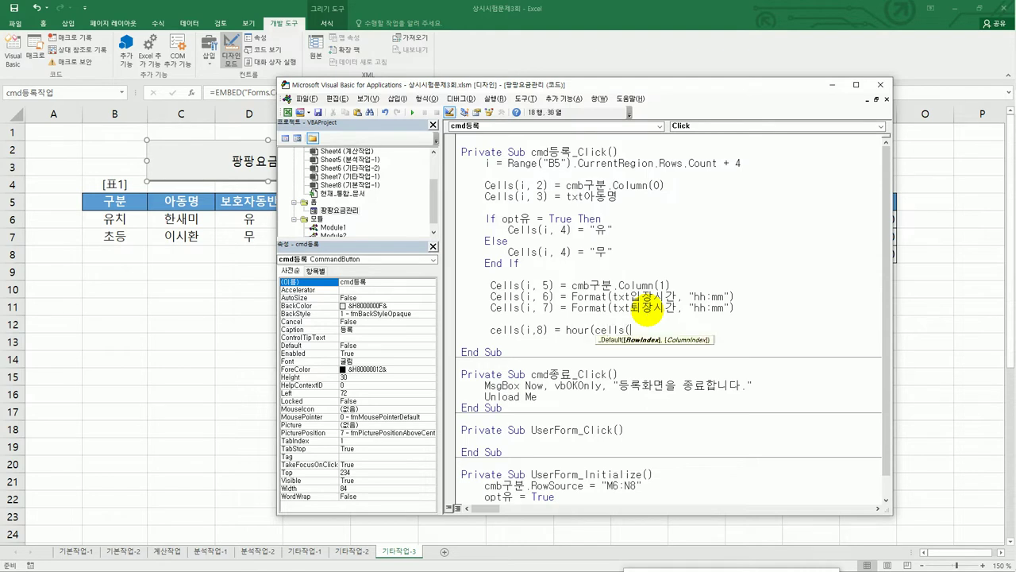
{"action": "type", "text": "i,6"}
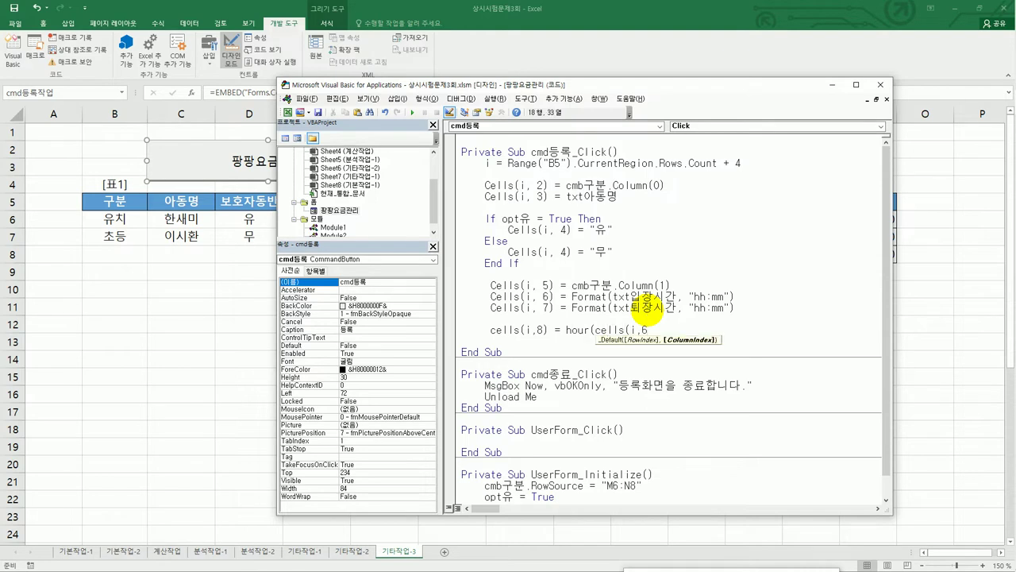
{"action": "type", "text": ")-"}
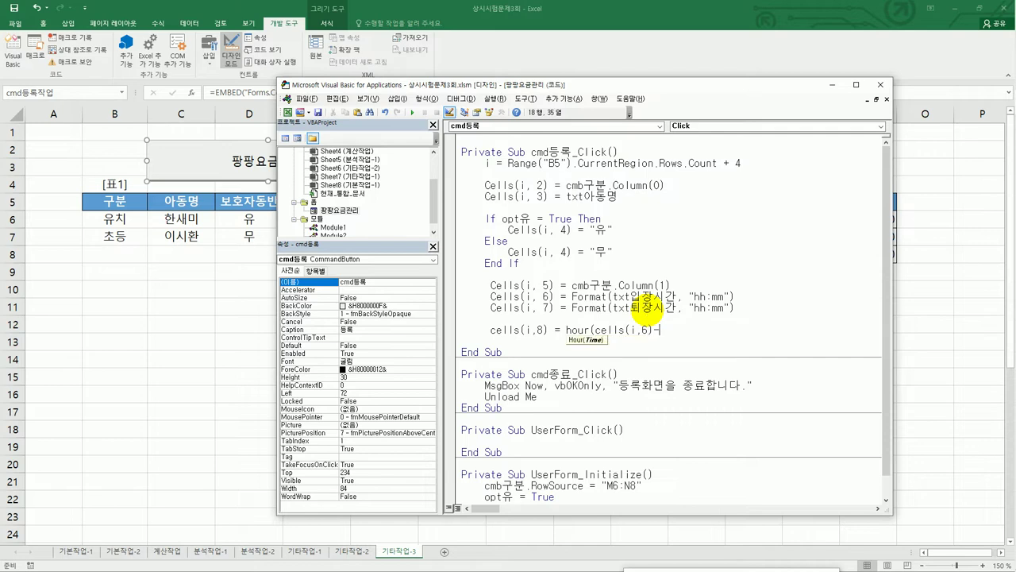
{"action": "type", "text": "cells(i"}
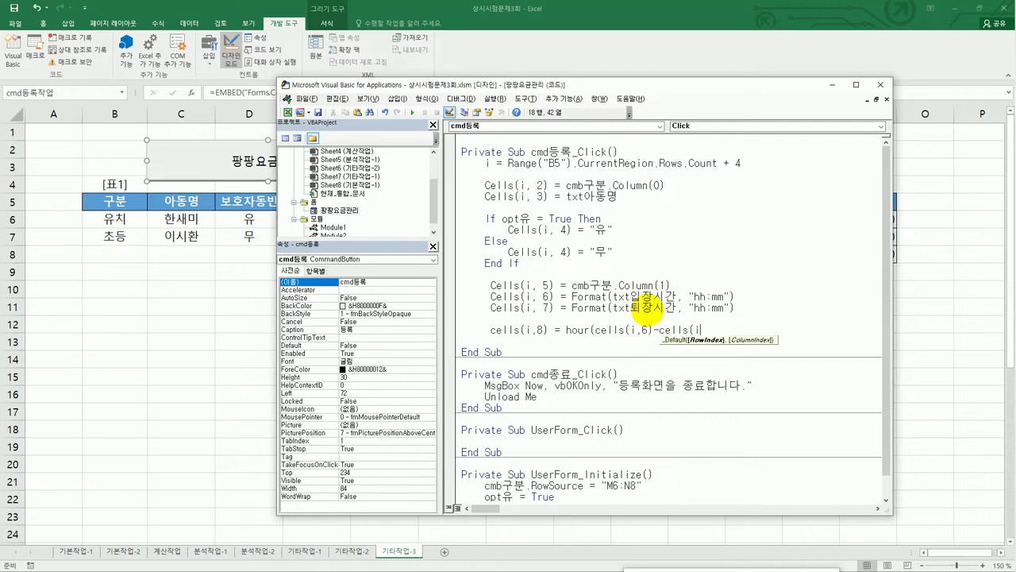
Correct the first Hour operand to column 7 and complete the formula as Hour(Cells(i, 7) - Cells(i, 6)) * Cells(i, 5)
{"action": "double_click", "coordinate": [645, 329]}
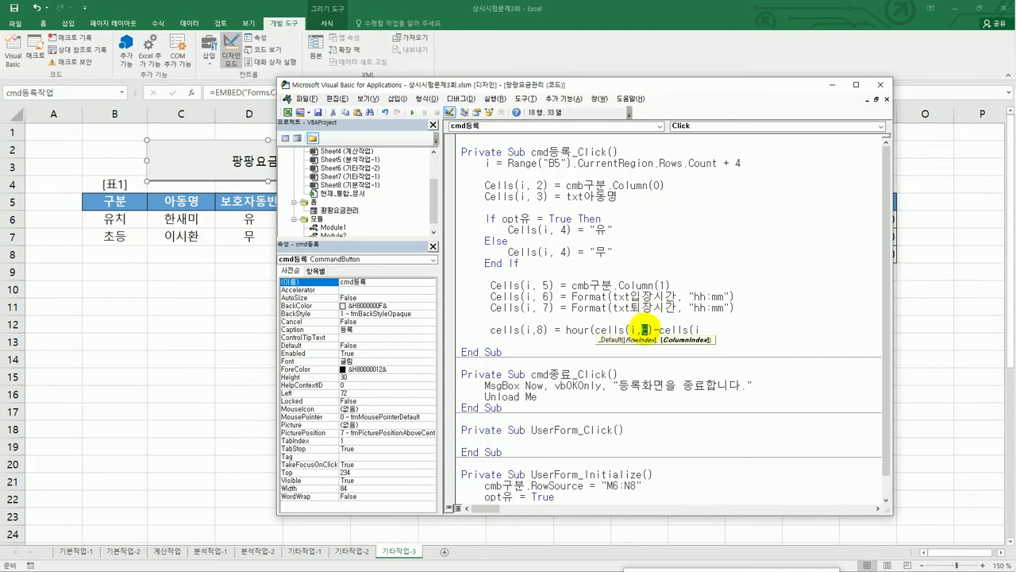
{"action": "type", "text": "7"}
{"action": "left_click", "coordinate": [702, 330]}
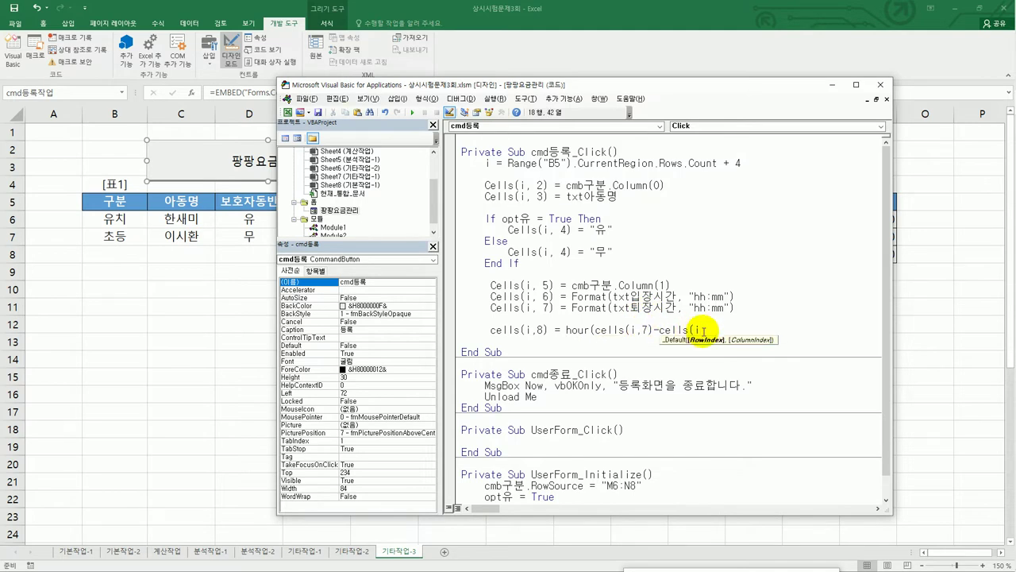
{"action": "type", "text": ",6"}
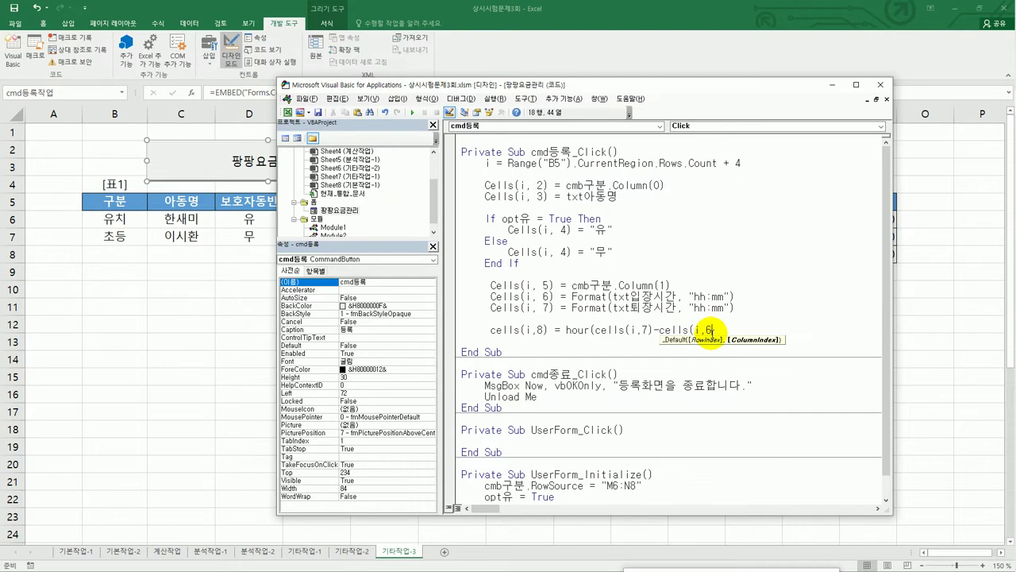
{"action": "type", "text": ")"}
{"action": "type", "text": ")"}
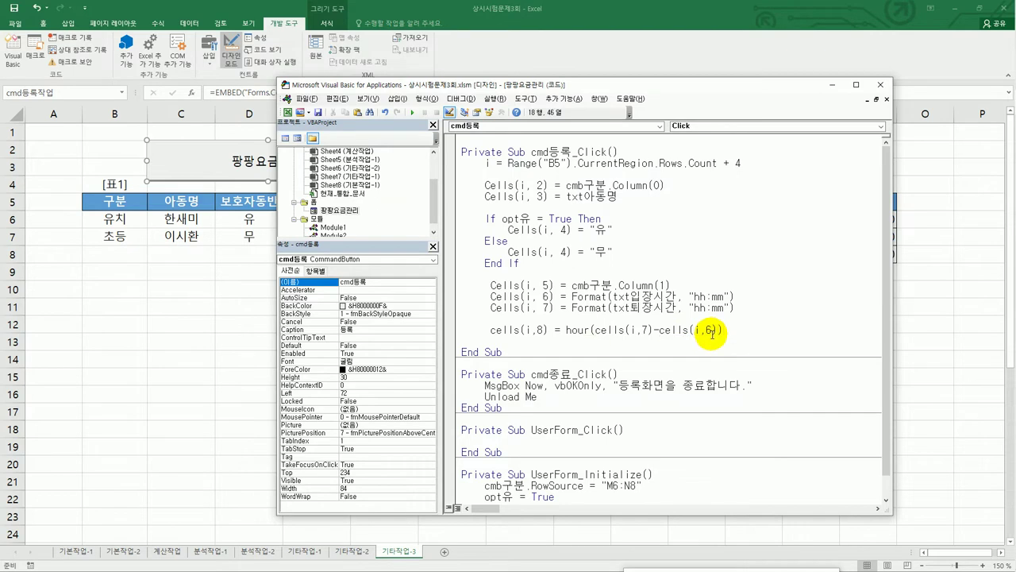
{"action": "type", "text": "*cells(i,5)"}
{"action": "left_click", "coordinate": [546, 184]}
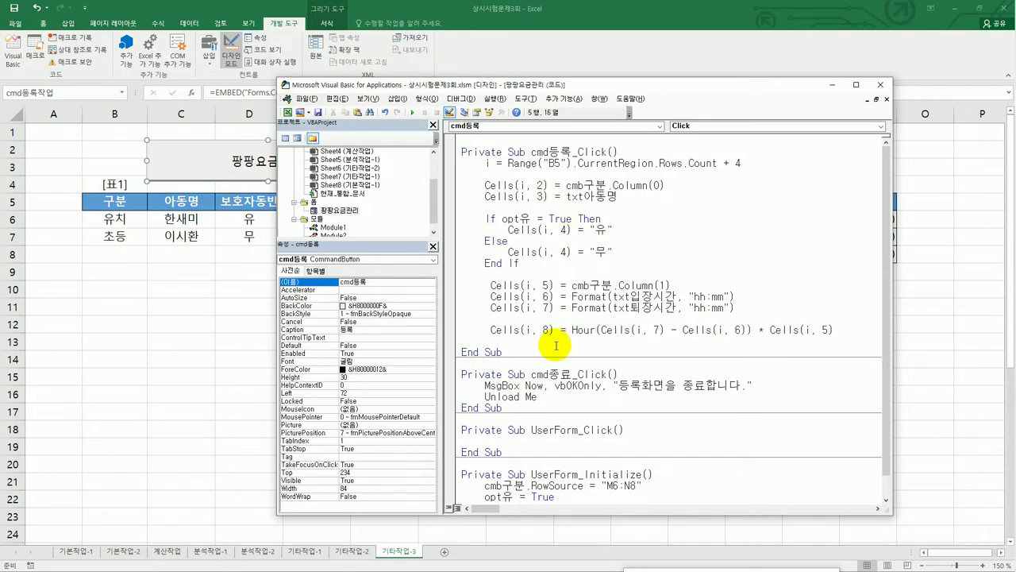
Close the code editor and open the 팡팡요금관리 form from the sheet with design mode off
{"action": "left_click", "coordinate": [878, 84]}
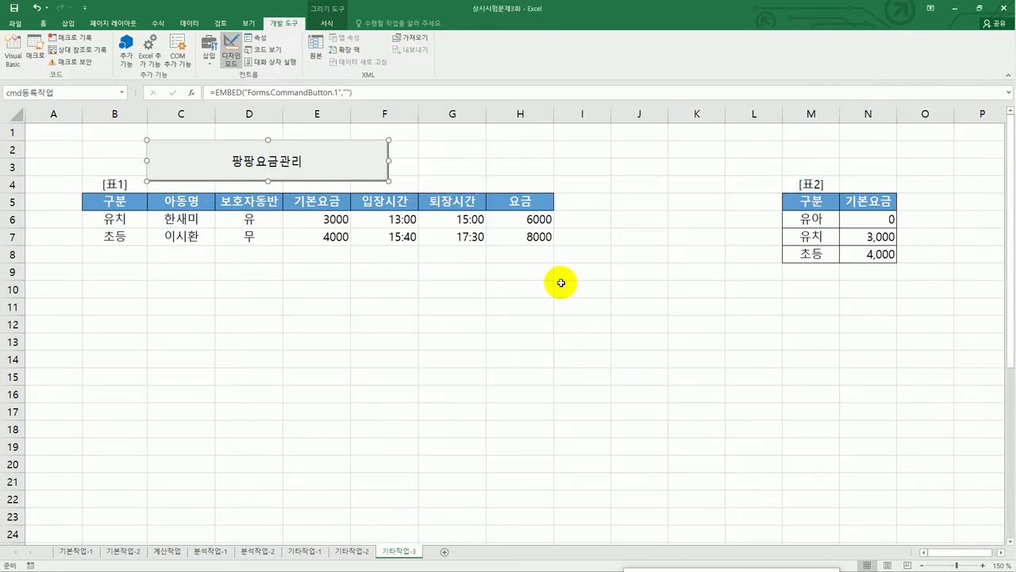
{"action": "left_click", "coordinate": [229, 59]}
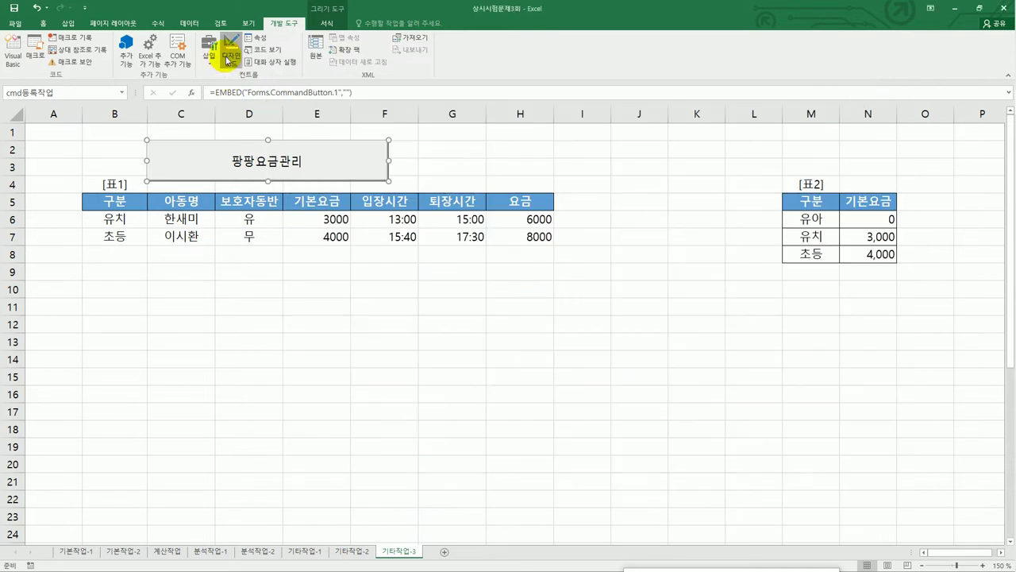
{"action": "left_click", "coordinate": [293, 340]}
{"action": "left_click", "coordinate": [269, 168]}
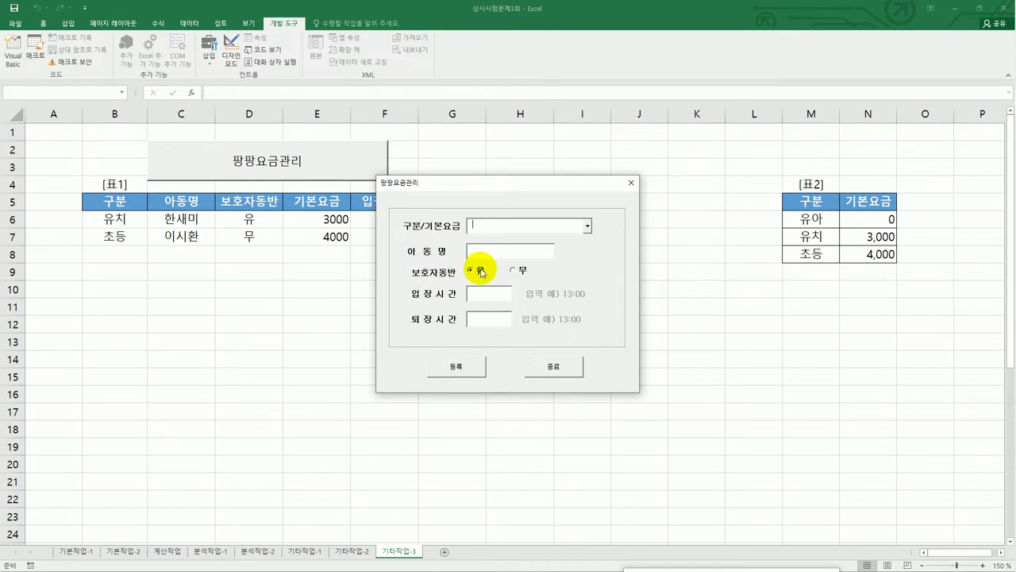
Select 유치 as the 구분/기본요금 and enter the child's name in the 아동명 field
{"action": "left_click", "coordinate": [588, 227]}
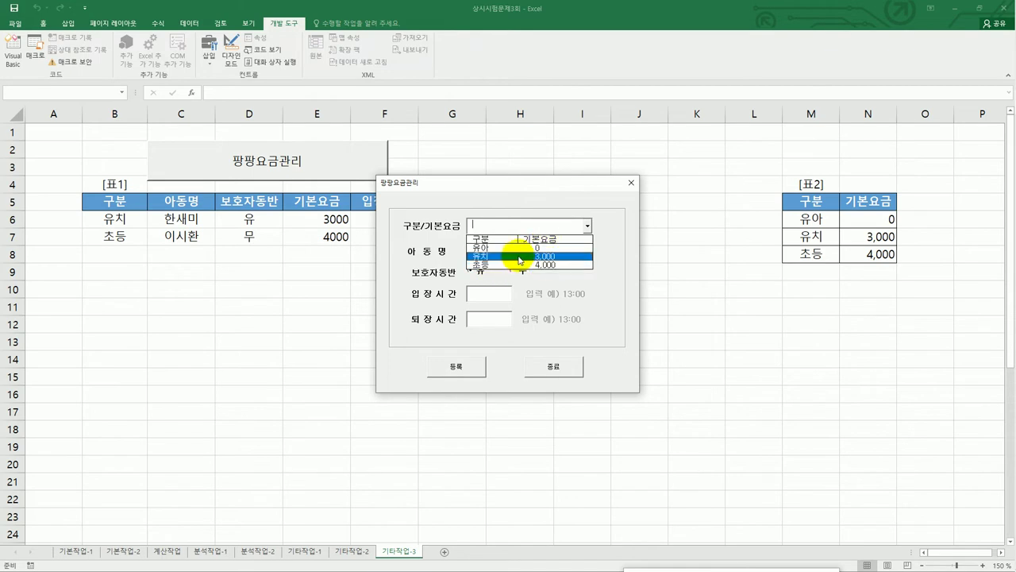
{"action": "left_click", "coordinate": [520, 256]}
{"action": "left_click", "coordinate": [516, 255]}
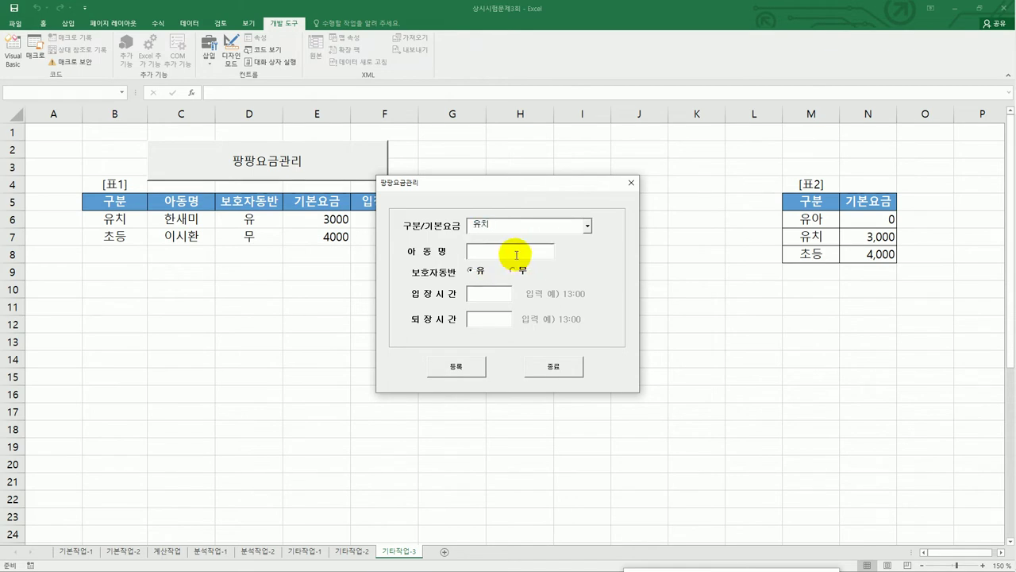
{"action": "type", "text": "홍벼"}
{"action": "type", "text": "동"}
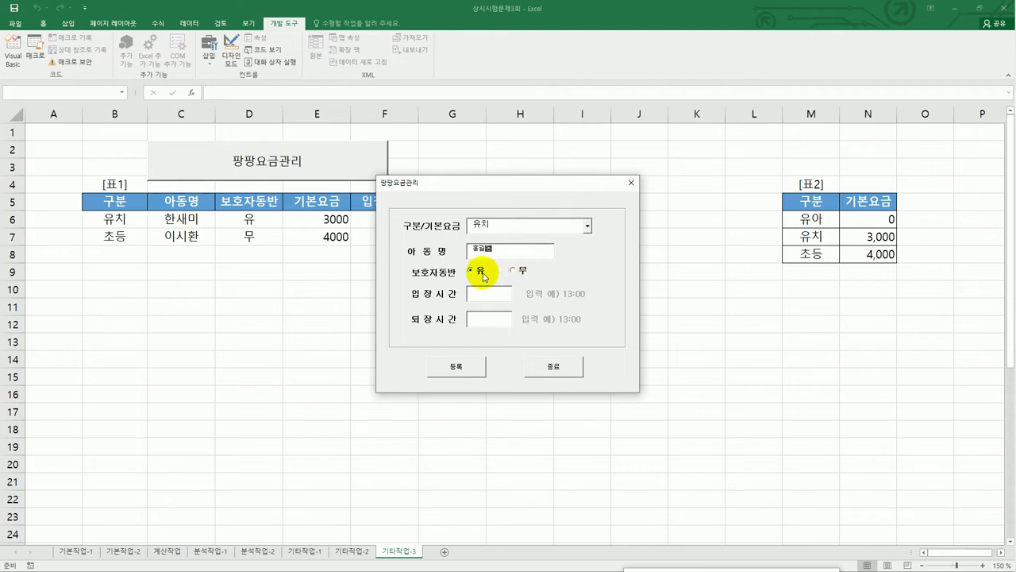
Set 입장시간 to 13:00 and 퇴장시간 to 15:00, and register the entry in [표1]
{"action": "left_click", "coordinate": [481, 295]}
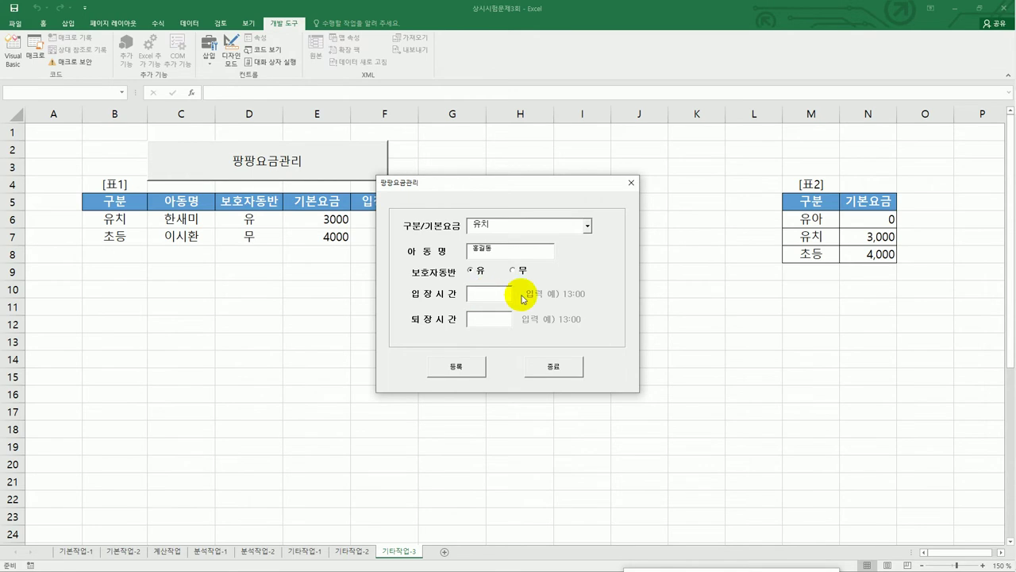
{"action": "type", "text": "13:00"}
{"action": "left_click", "coordinate": [495, 318]}
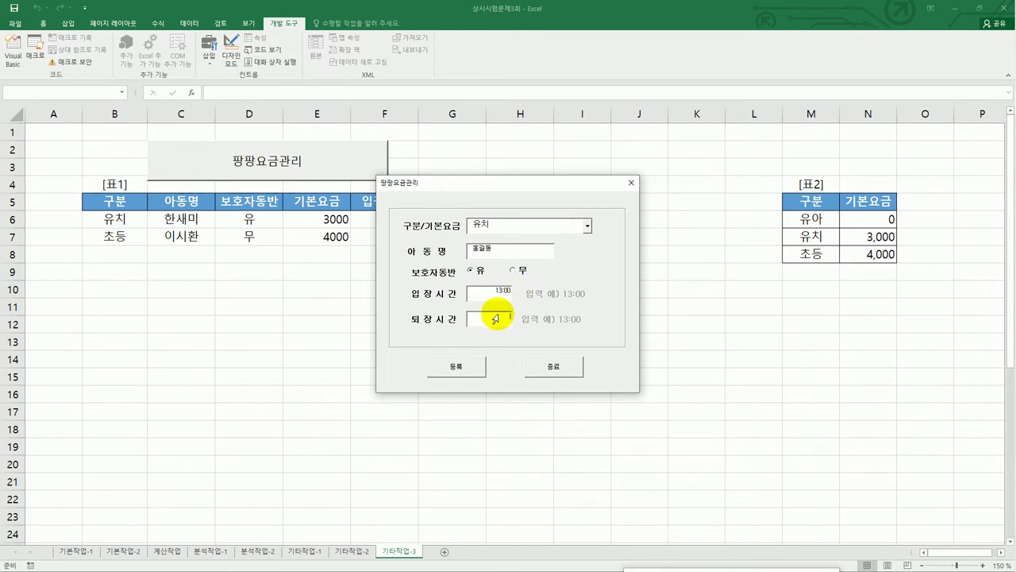
{"action": "type", "text": "15:00"}
{"action": "left_click", "coordinate": [460, 367]}
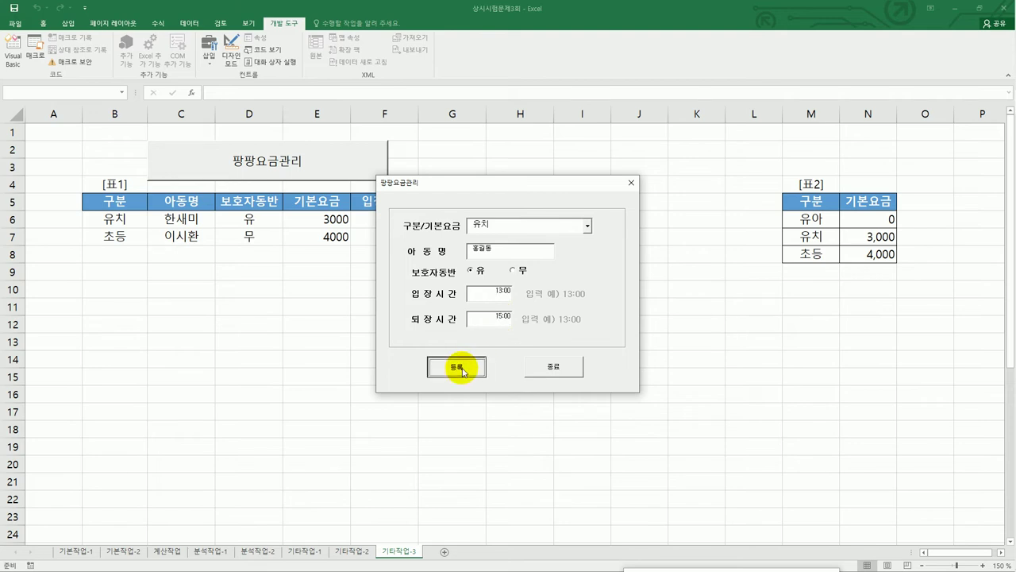
Move the form aside to check the new row in [표1], and exit the form with 종료, acknowledging its message
{"action": "left_click_drag", "start_coordinate": [490, 191], "coordinate": [631, 290]}
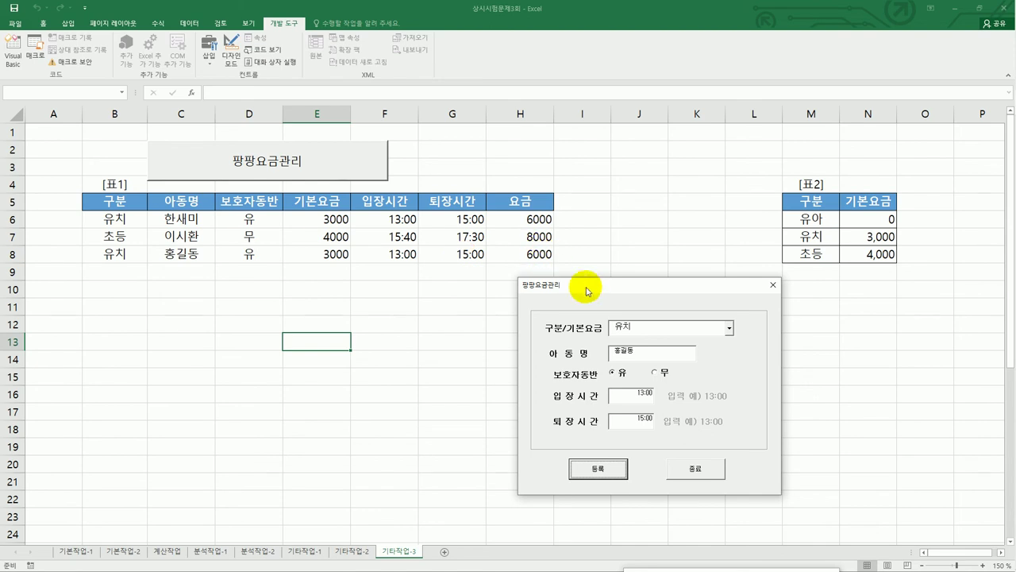
{"action": "left_click_drag", "start_coordinate": [600, 290], "coordinate": [518, 218]}
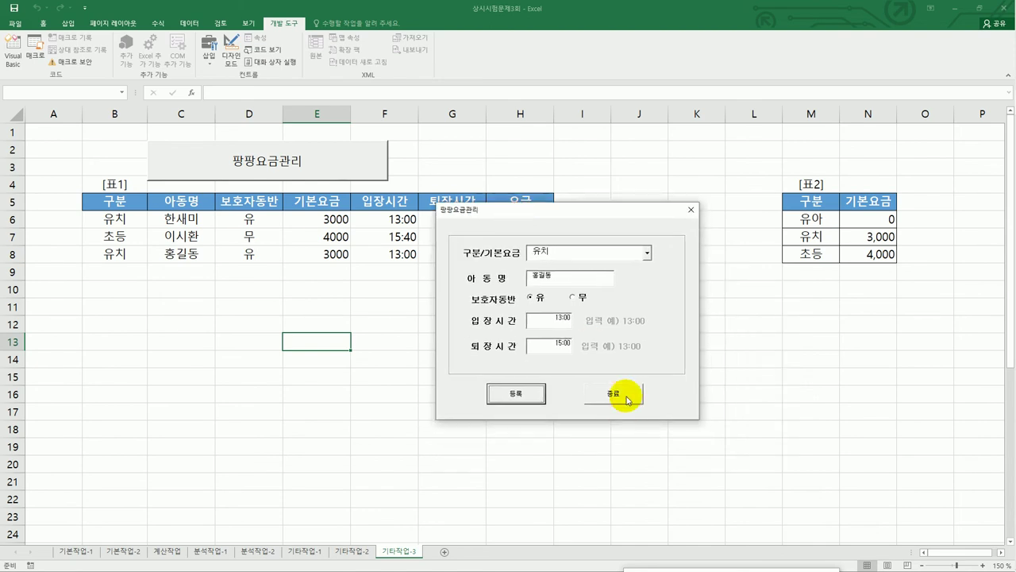
{"action": "left_click", "coordinate": [619, 394]}
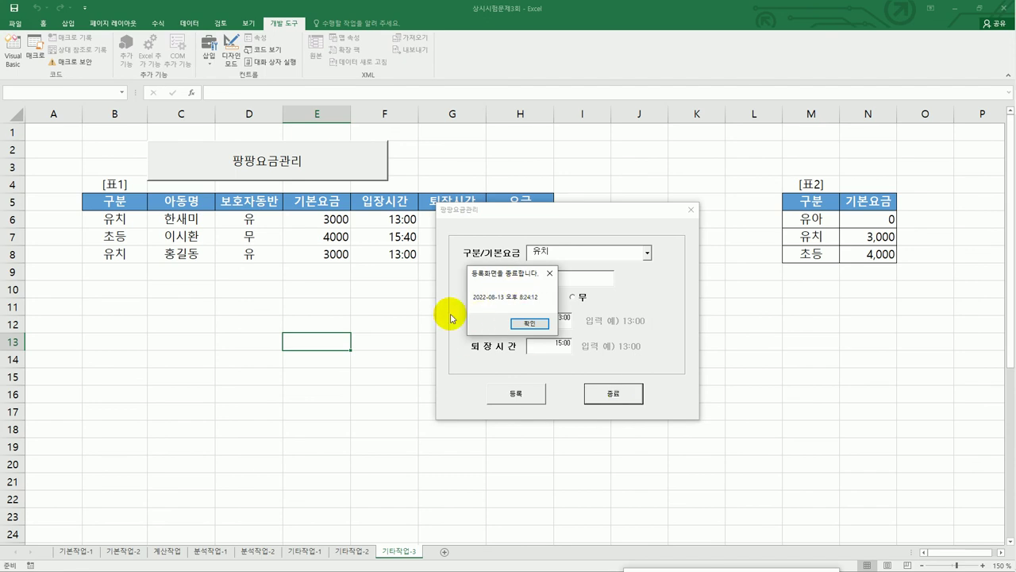
{"action": "left_click", "coordinate": [519, 324]}
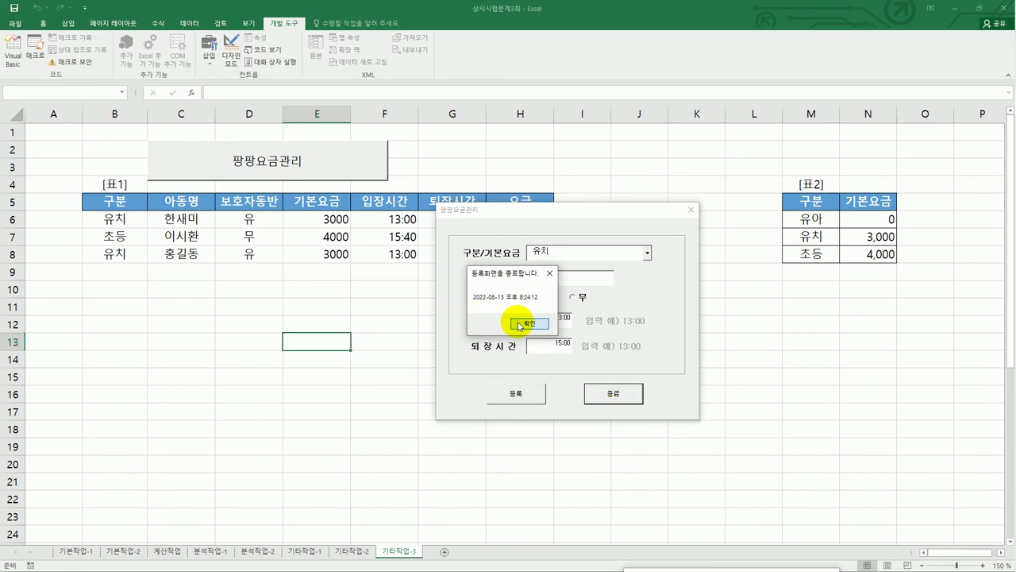
{"action": "left_click", "coordinate": [612, 318]}
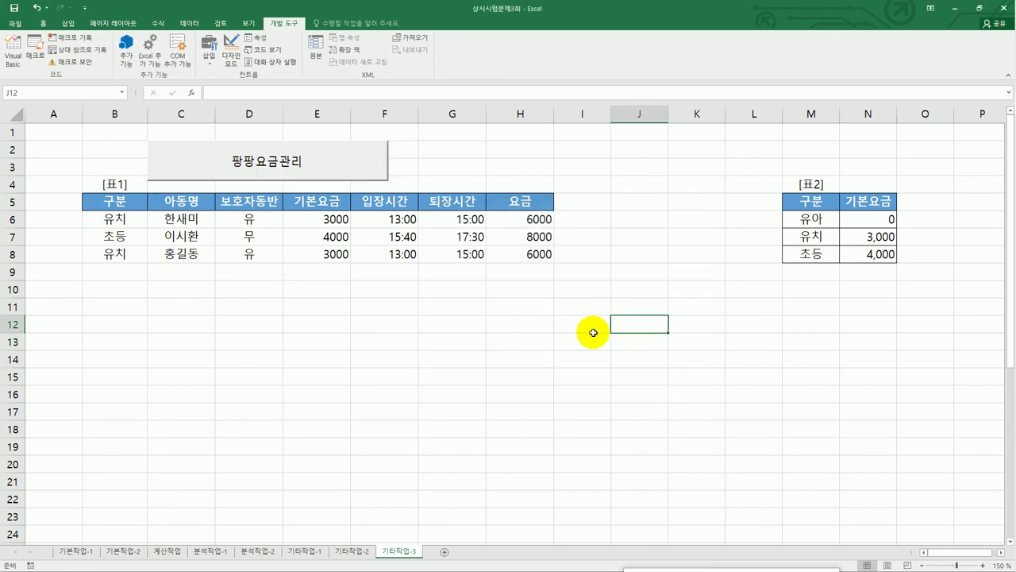